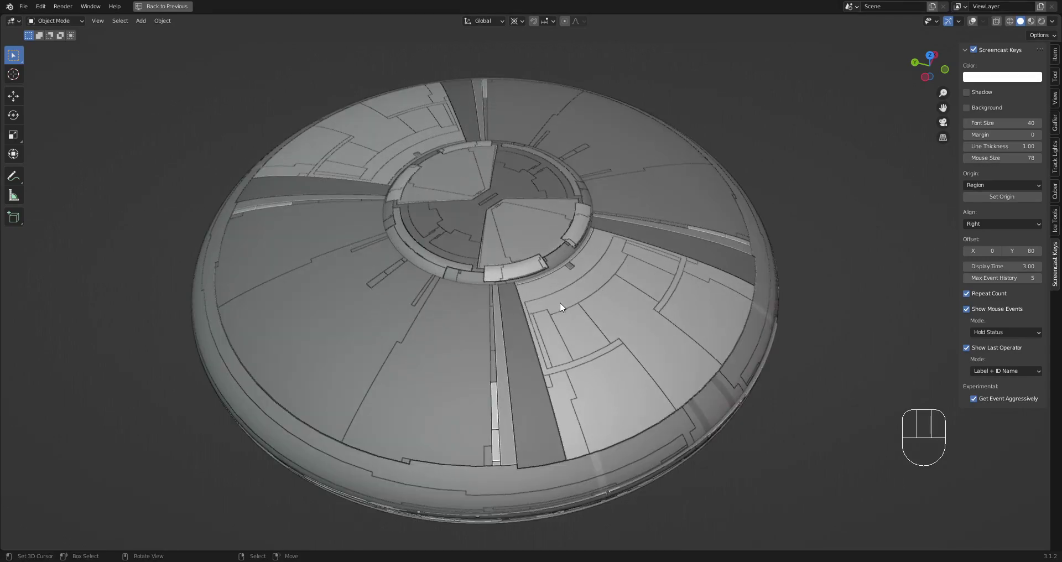
Save the saucer scene as saucer2.blend.
scroll(559, 302, "down", 1)
middle_click_drag(575, 300, 591, 336)
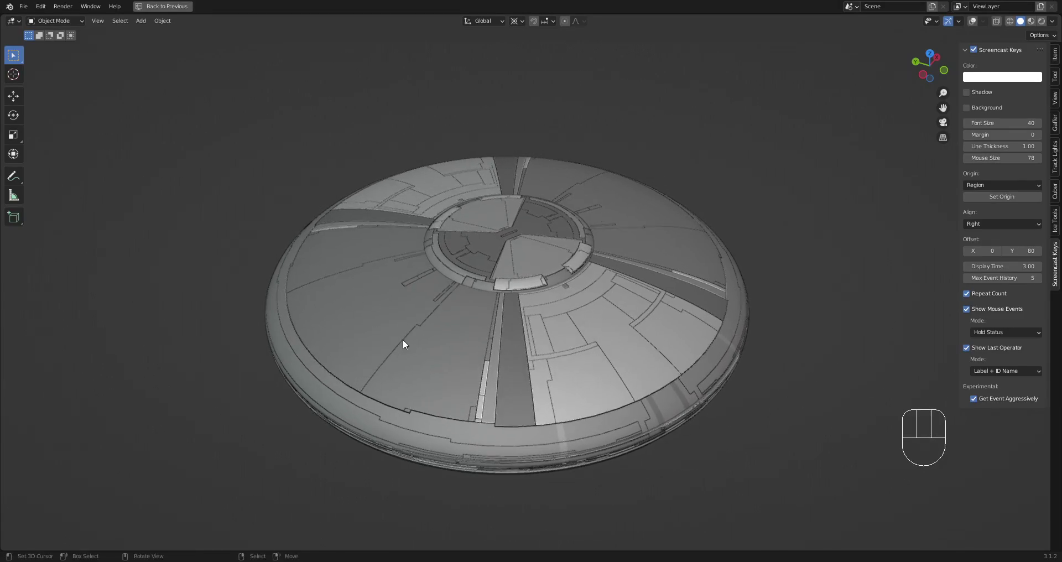
middle_click_drag(558, 318, 590, 327)
scroll(594, 330, "down", 1)
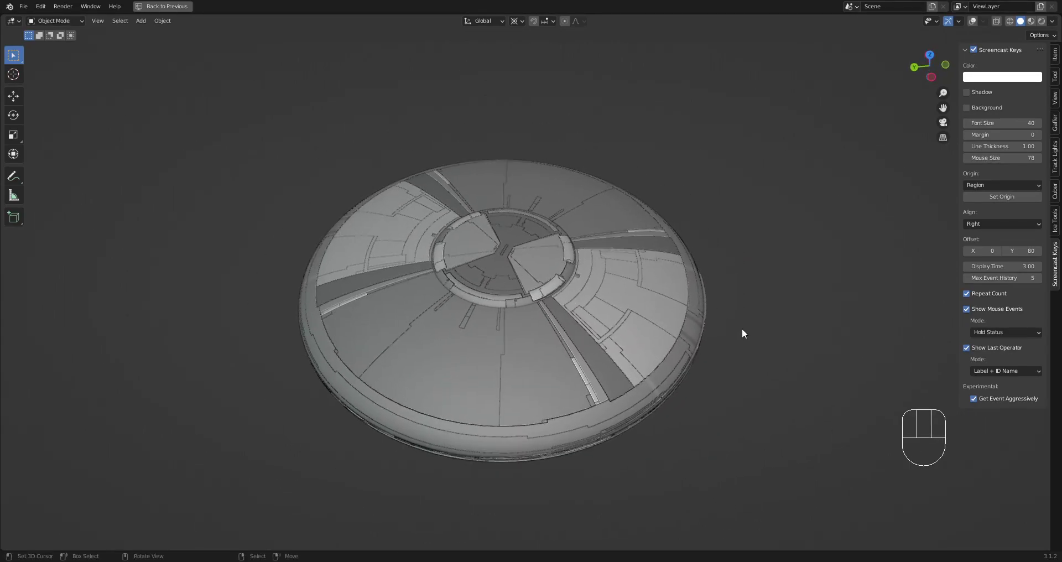
middle_click_drag(741, 329, 536, 254)
key("ctrl+shift+s")
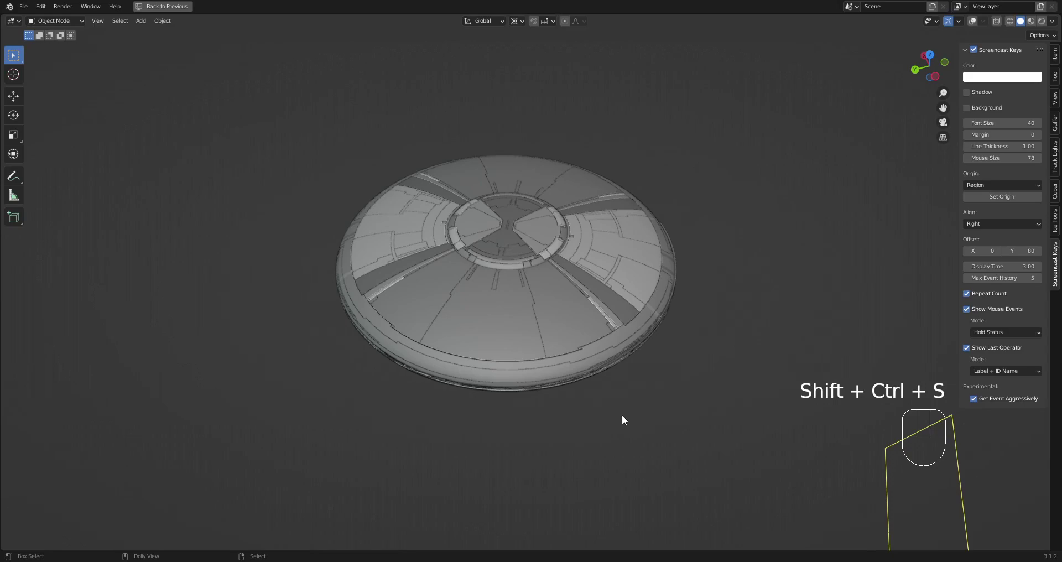
middle_click_drag(606, 284, 610, 304, "shift")
scroll(610, 303, "up", 3)
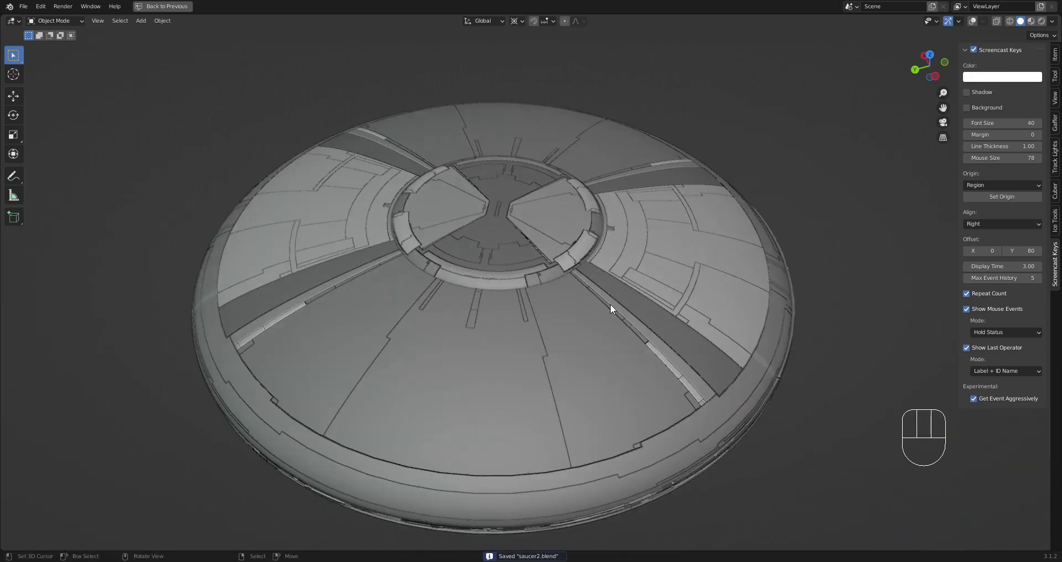
Show the viewport overlays and snap the 3D cursor to the world origin.
scroll(609, 304, "down", 3)
key("shift+s")
key("shift+alt+z")
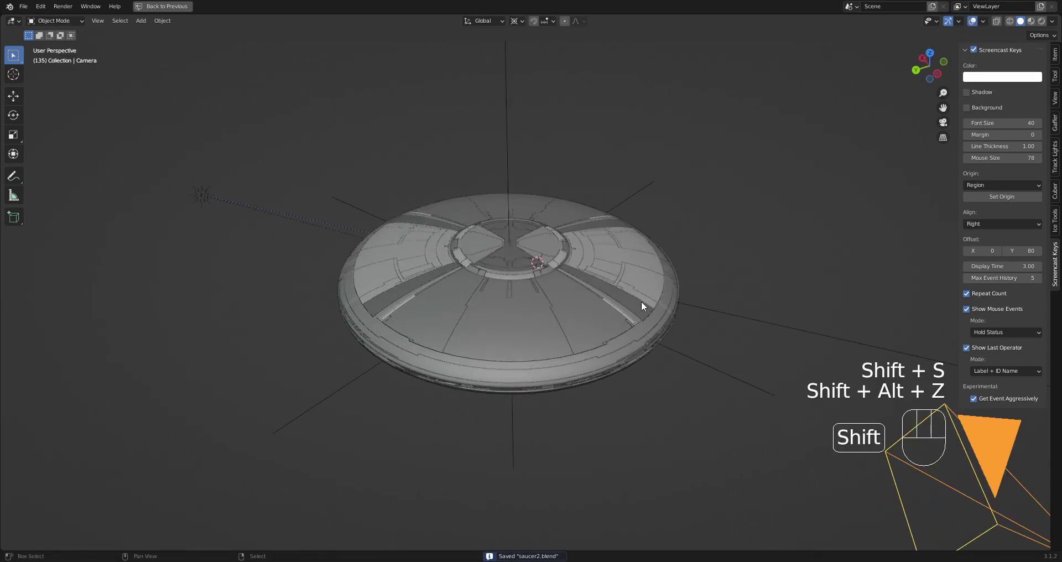
key("shift+s")
left_click(573, 340)
middle_click_drag(573, 337, 534, 282)
Clear the selection, restore the multi-editor layout and show the World properties.
key("alt+a")
key("ctrl+space")
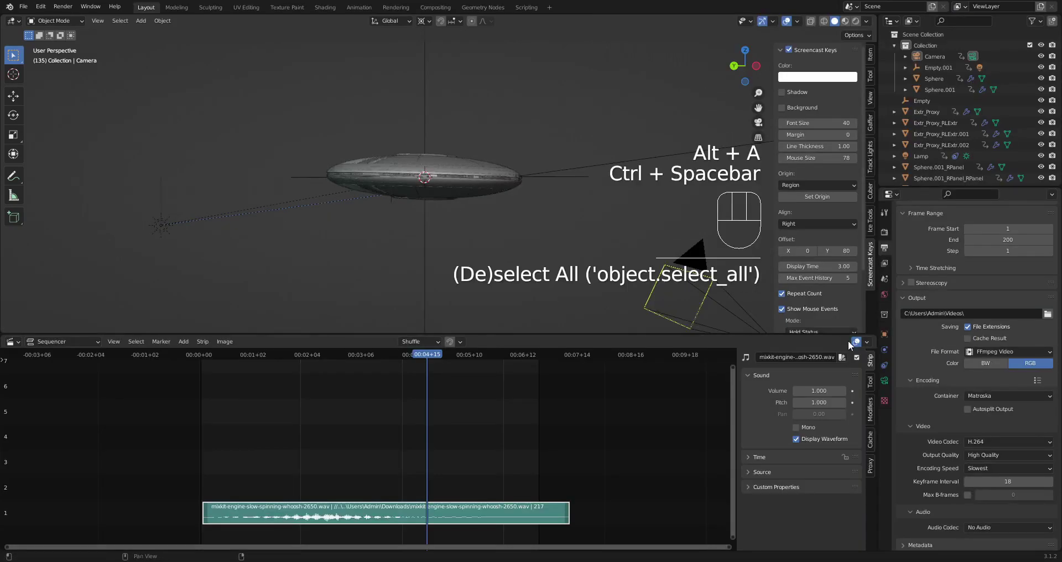
left_click(884, 294)
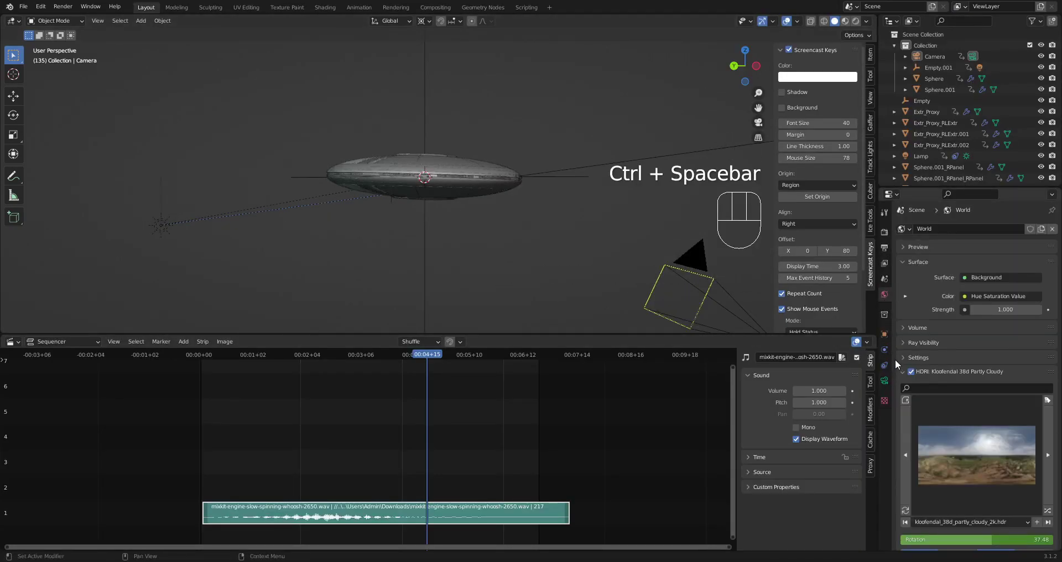
Delete every object in the scene except the camera.
left_click(429, 116)
left_click_drag(337, 137, 503, 201, "shift")
scroll(502, 201, "down", 2)
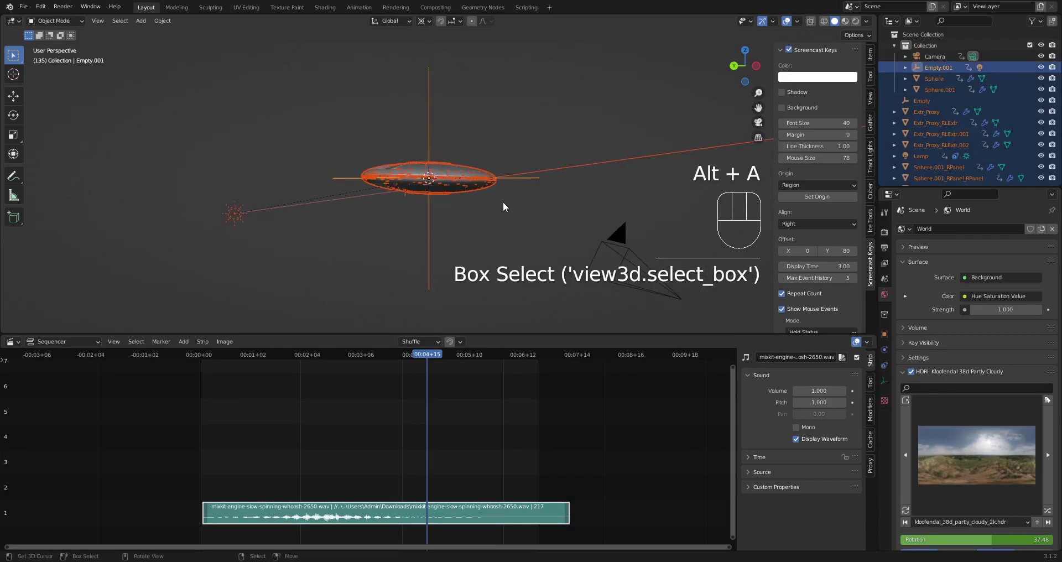
middle_click_drag(503, 201, 506, 223)
key("g")
right_click(479, 206)
key("x")
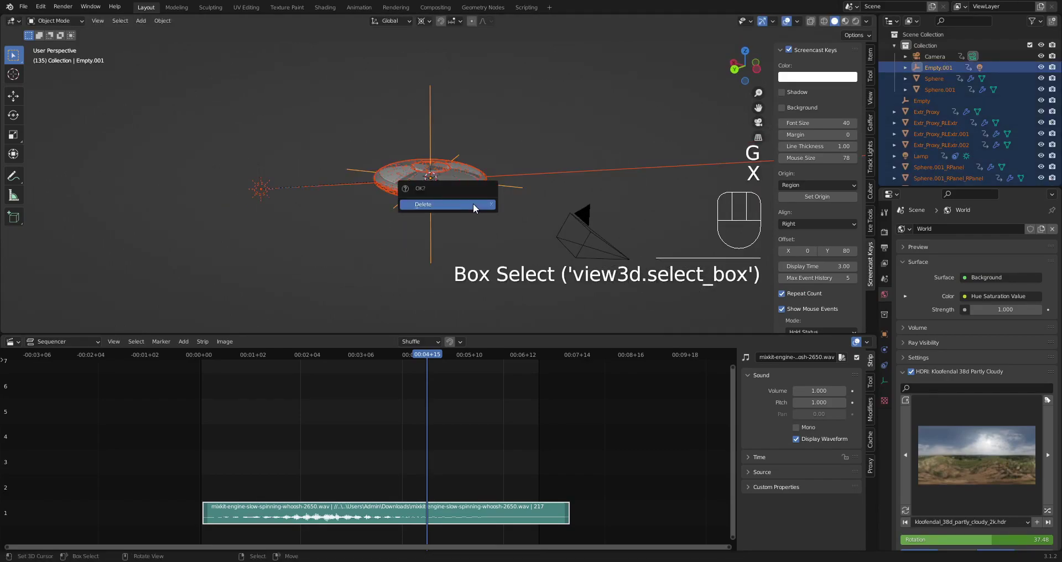
left_click(471, 204)
mouse_move(472, 204)
middle_mouse_down()
mouse_move(492, 218)
mouse_move(483, 190)
middle_mouse_up()
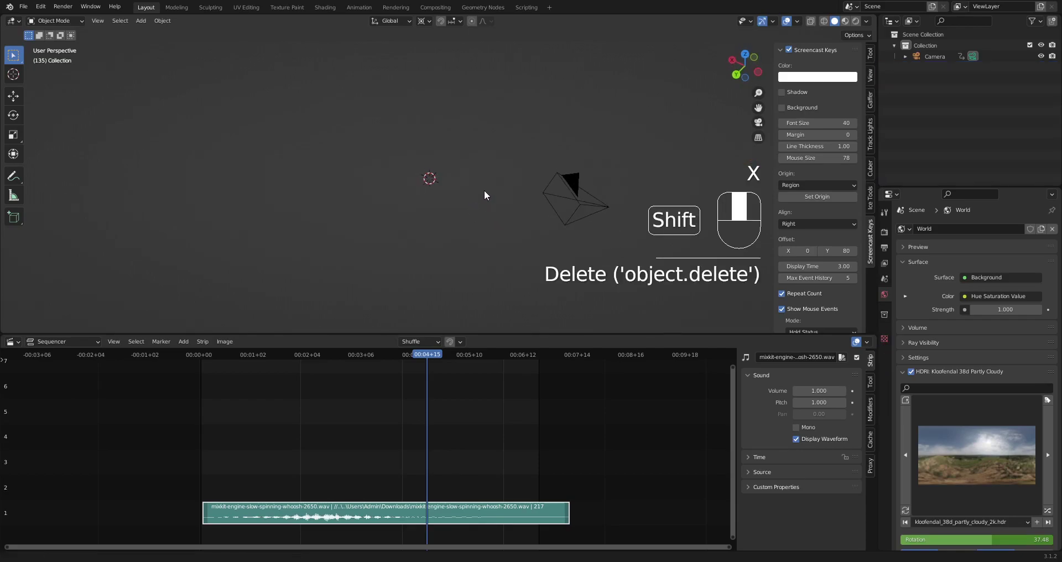
key("shift+a")
mouse_move(453, 197)
left_click(499, 205)
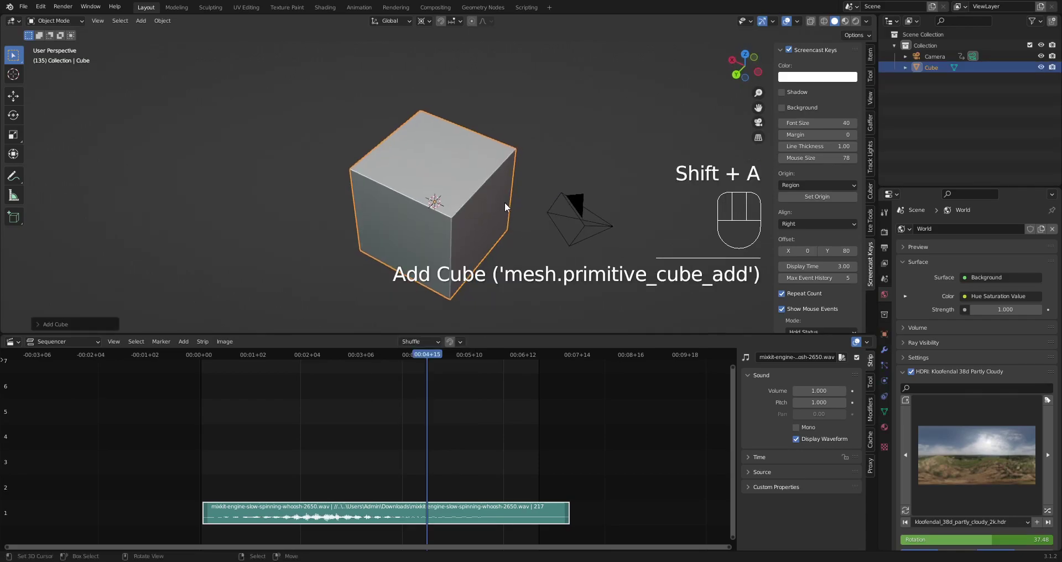
key("x")
left_click(446, 193)
Add a UV sphere with 64 segments and 32 rings, working in the maximized viewport.
key("shift+a")
mouse_move(446, 187)
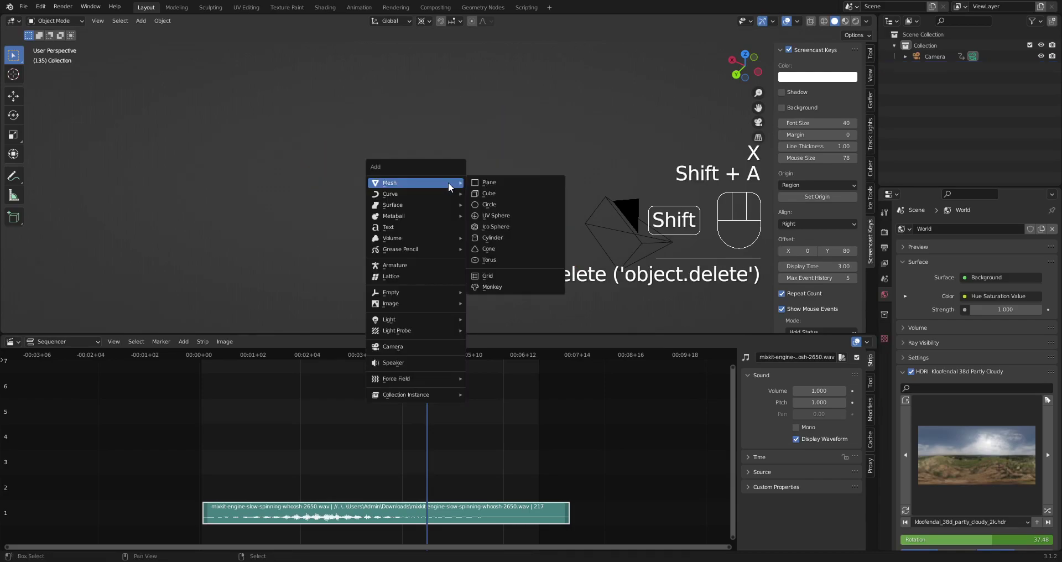
left_click(494, 215)
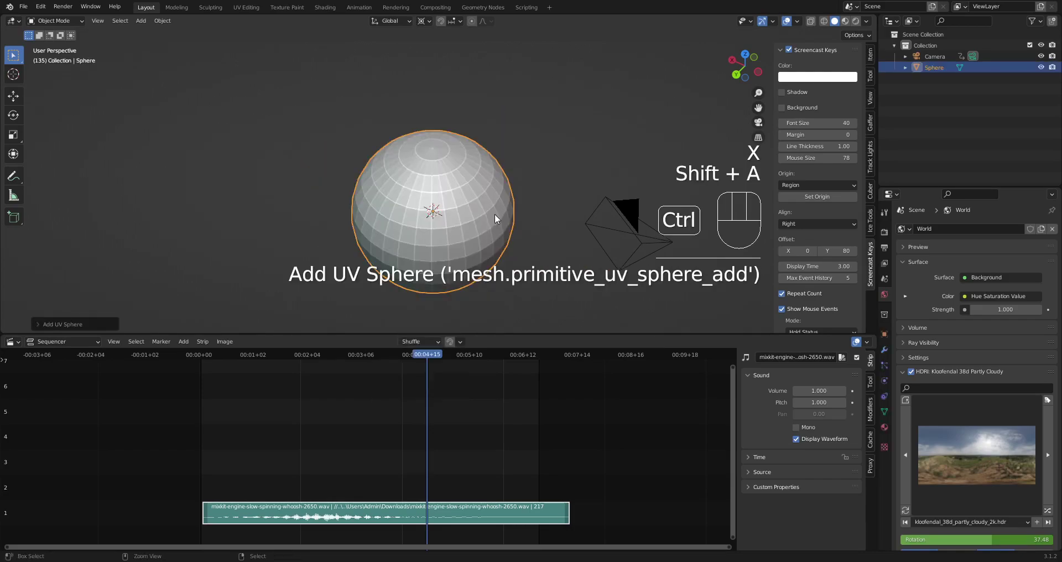
key("ctrl+space")
middle_click_drag(647, 292, 590, 214, "shift")
key("F9")
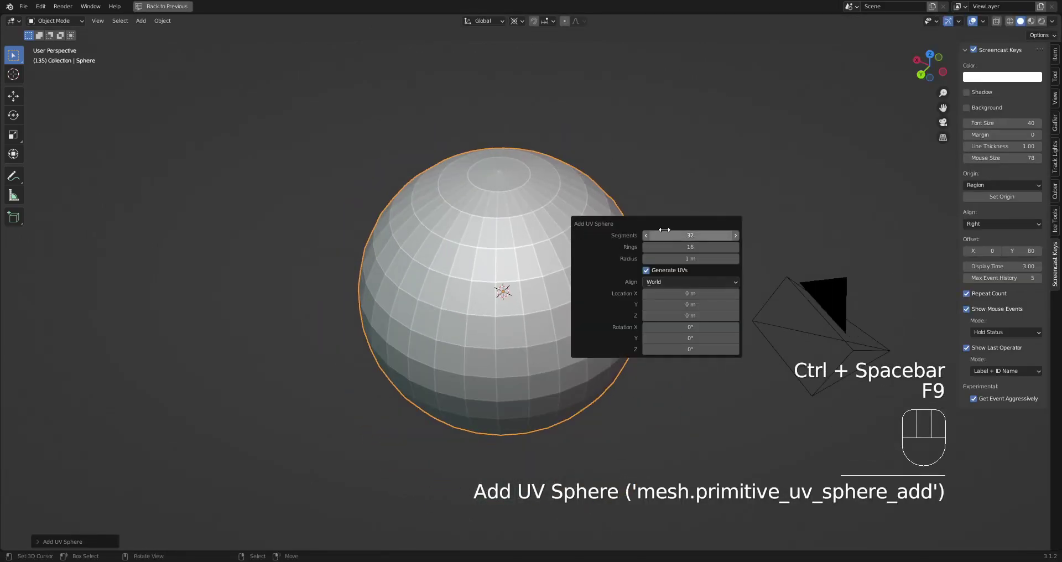
key("Tab")
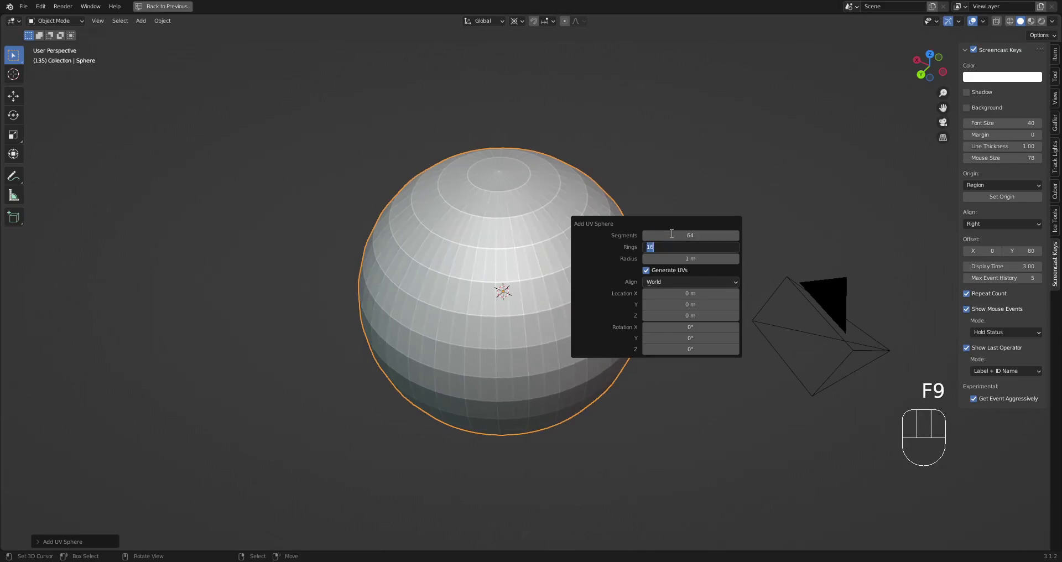
type("32")
key("Return")
scroll(523, 317, "down", 4)
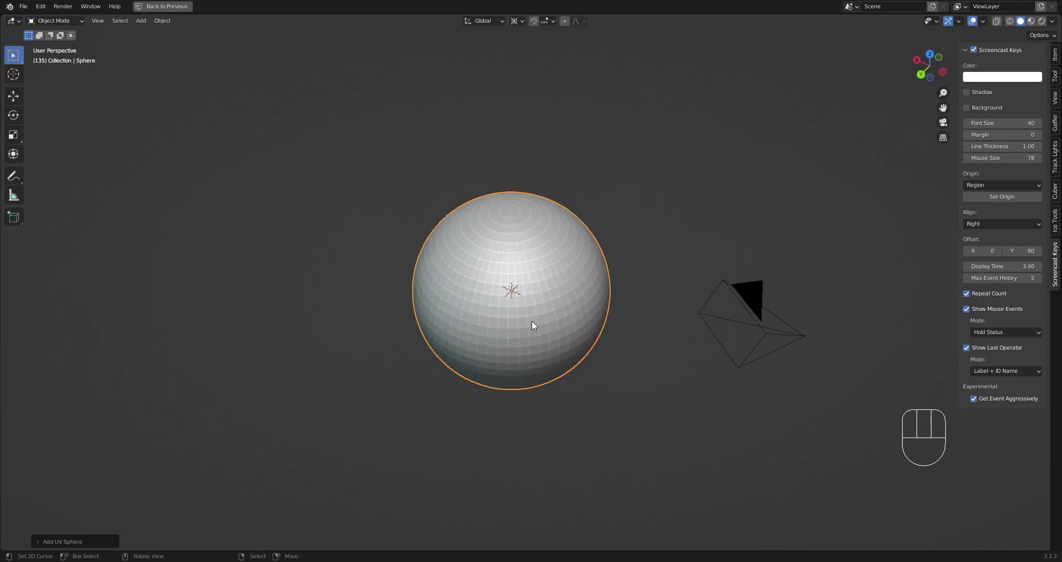
Flatten the whole sphere mesh into a disc by scaling it along Z by about 0.18.
middle_click_drag(569, 325, 601, 292)
key("Tab")
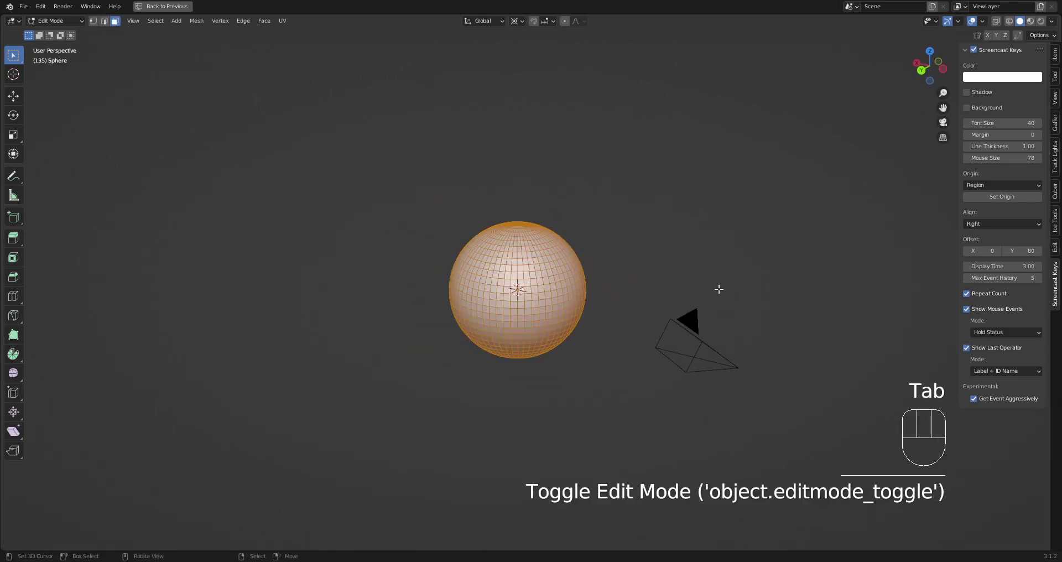
key("s")
key("z")
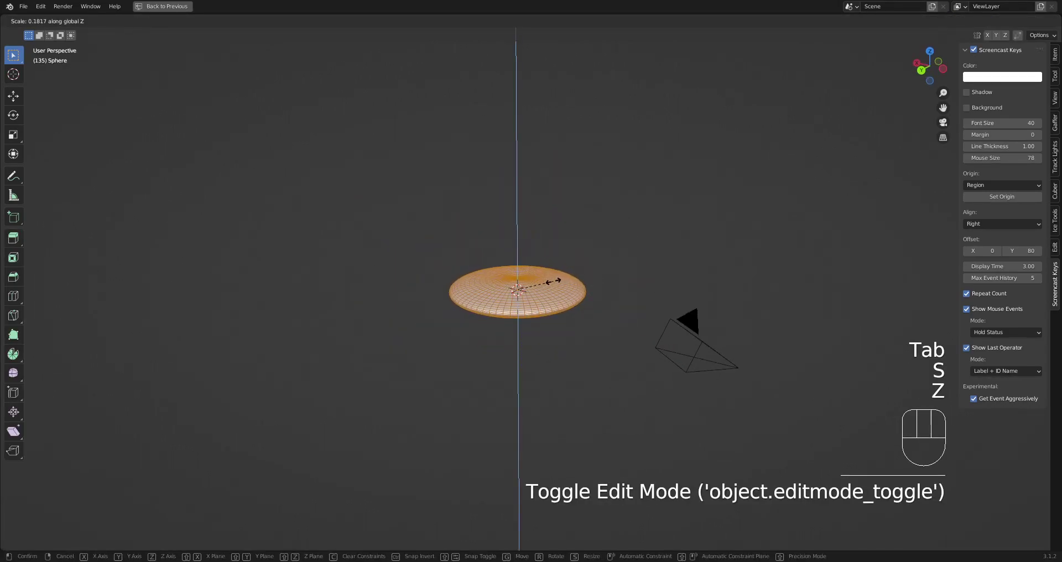
left_click(550, 281)
scroll(699, 277, "up", 5)
key("Tab")
middle_click_drag(660, 323, 615, 290)
middle_click_drag(546, 276, 564, 253)
Thicken the disc mesh slightly by scaling it along Z by about 1.12.
key("Tab")
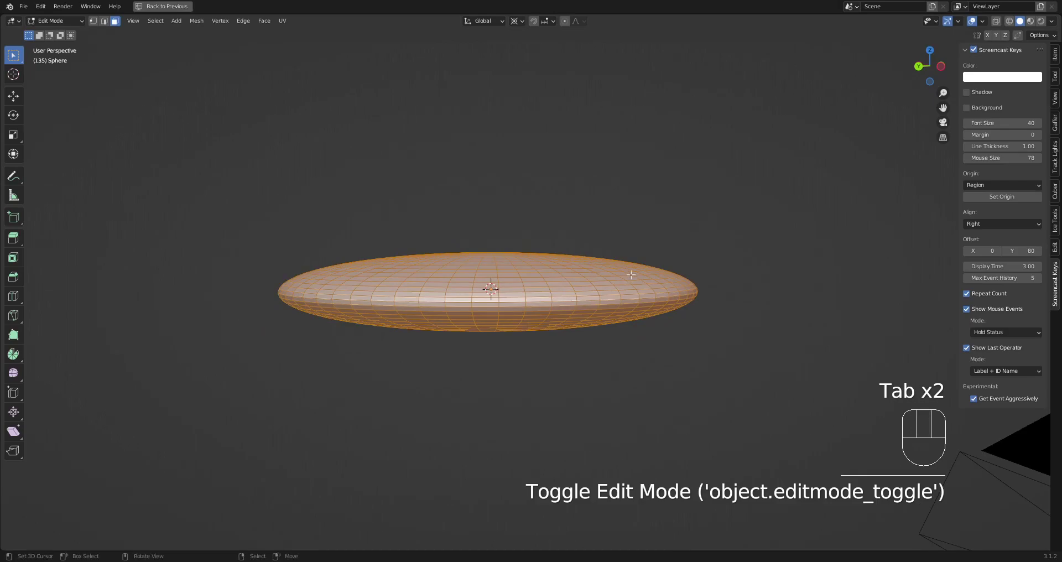
key("s")
key("z")
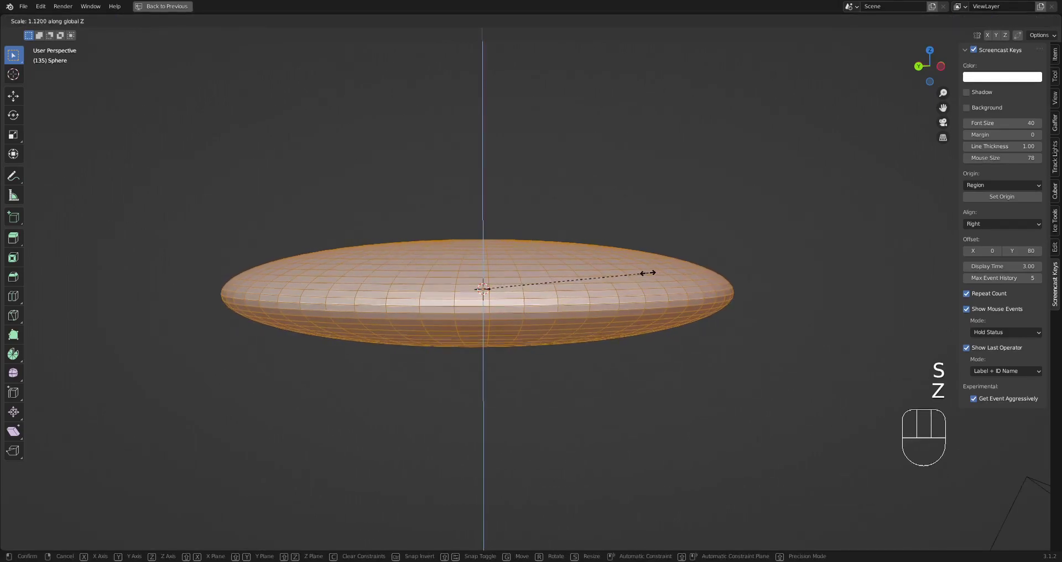
left_click(649, 273)
key("Tab")
middle_click_drag(648, 273, 742, 313)
Inset the two face loops around the disc's rim with zero thickness and a depth of about -0.0185 m.
key("Tab")
key("alt+a")
right_click(520, 268, "alt+shift")
right_click(518, 275, "alt+shift")
scroll(520, 276, "down", 3)
key("i")
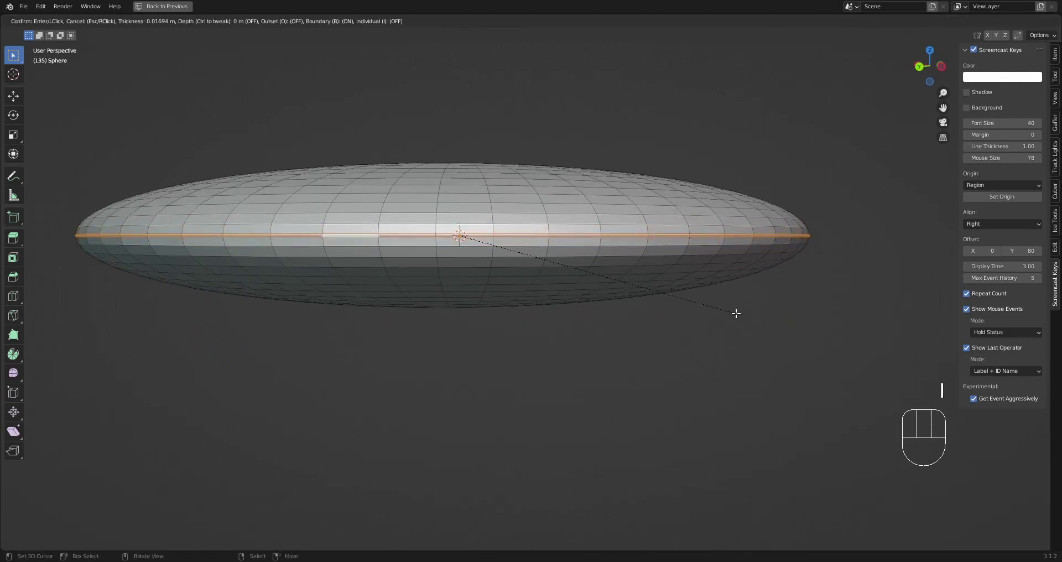
key("ctrl")
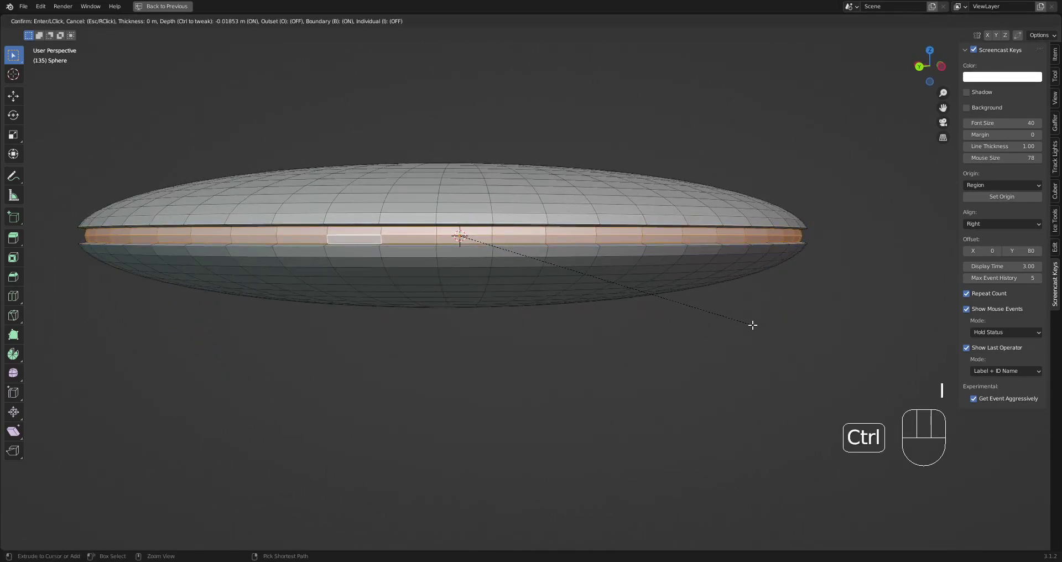
left_click(752, 325)
middle_click_drag(751, 323, 686, 292, "shift")
scroll(737, 310, "up", 3)
key("3")
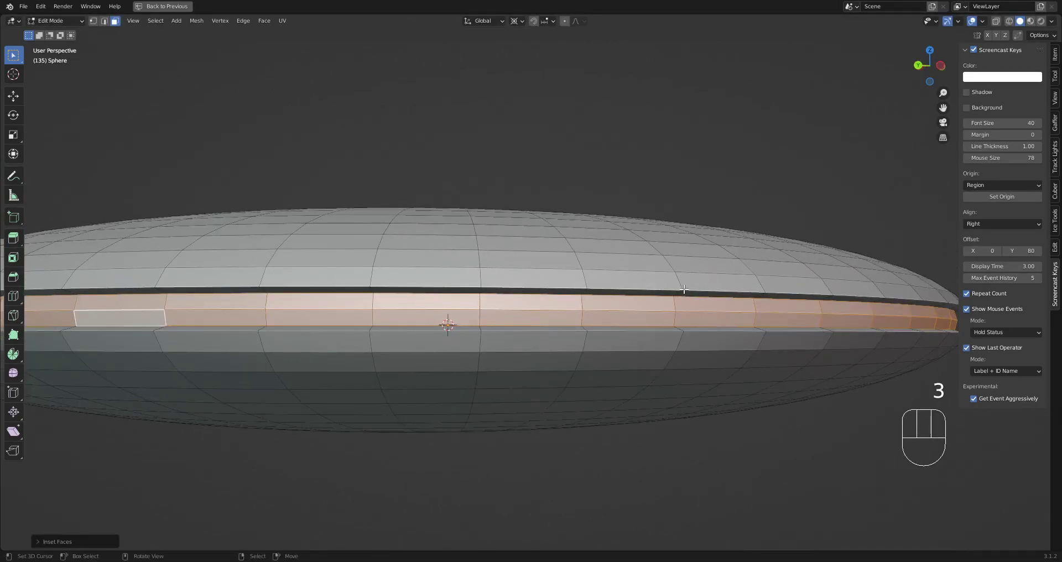
key("alt+a")
left_click(683, 291, "alt+shift")
key("s")
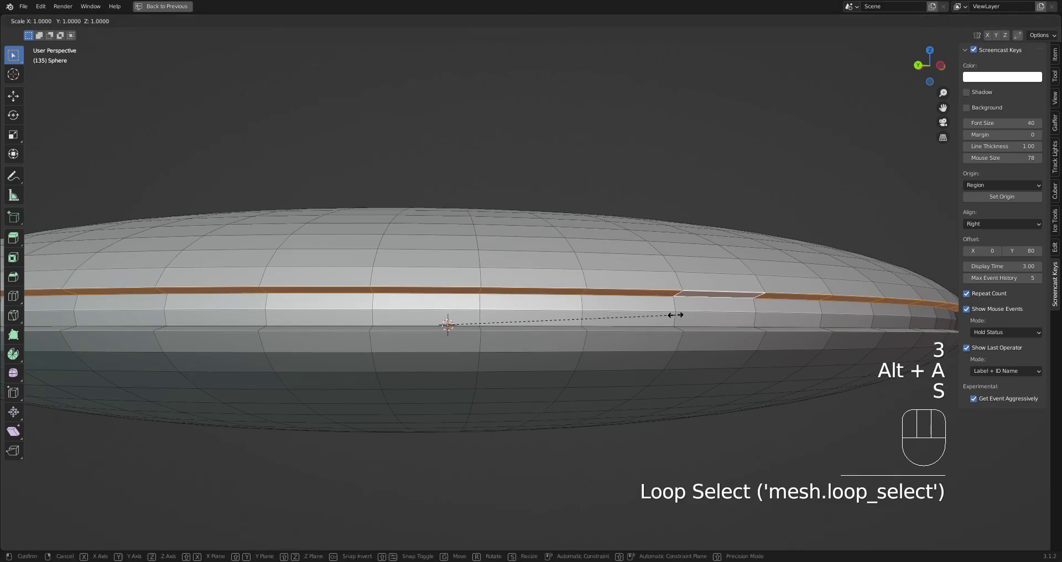
key("z")
key("KP_0")
right_click(675, 315)
scroll(666, 313, "down", 4)
scroll(665, 315, "up", 4)
scroll(665, 315, "up", 2)
Switch to edge selection and set the pivot point to Bounding Box Center.
key("2")
key("alt+a")
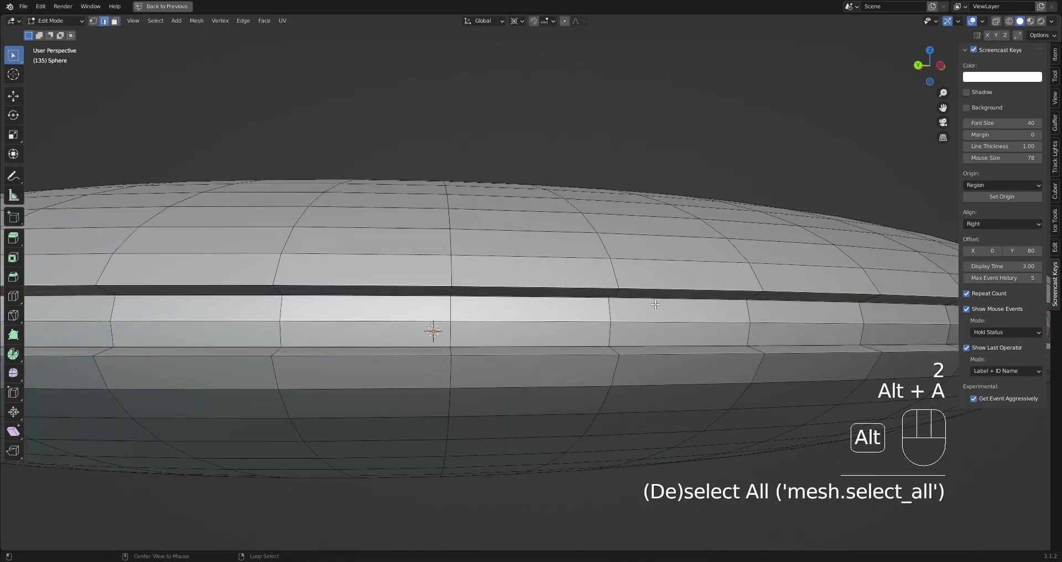
left_click(653, 290, "alt+shift")
key("period")
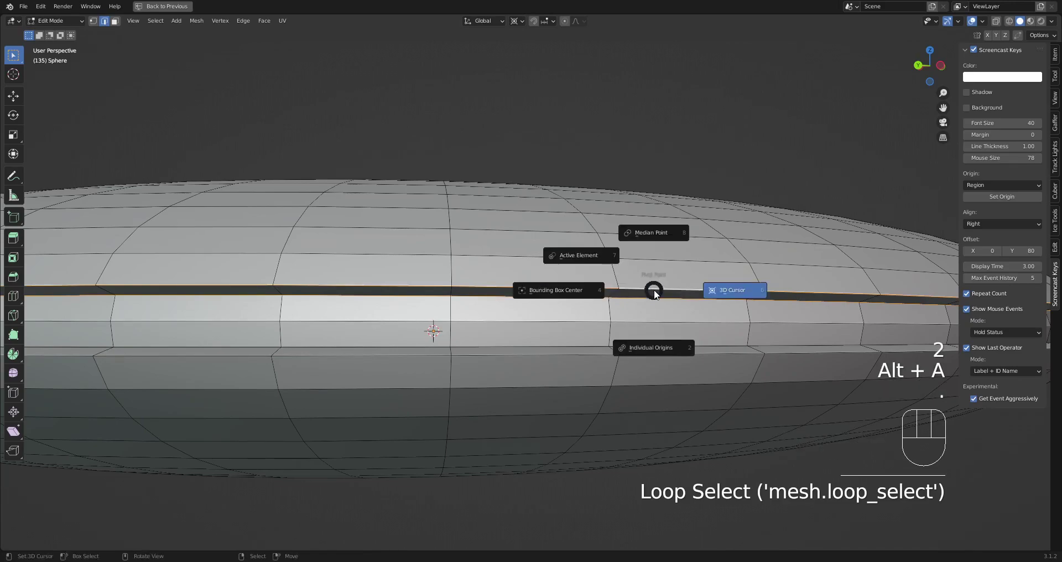
left_click(586, 288)
Flatten the edge loops at the upper side of the rim groove by scaling them to 0 along Z.
key("alt+a")
left_click(627, 301, "alt+shift")
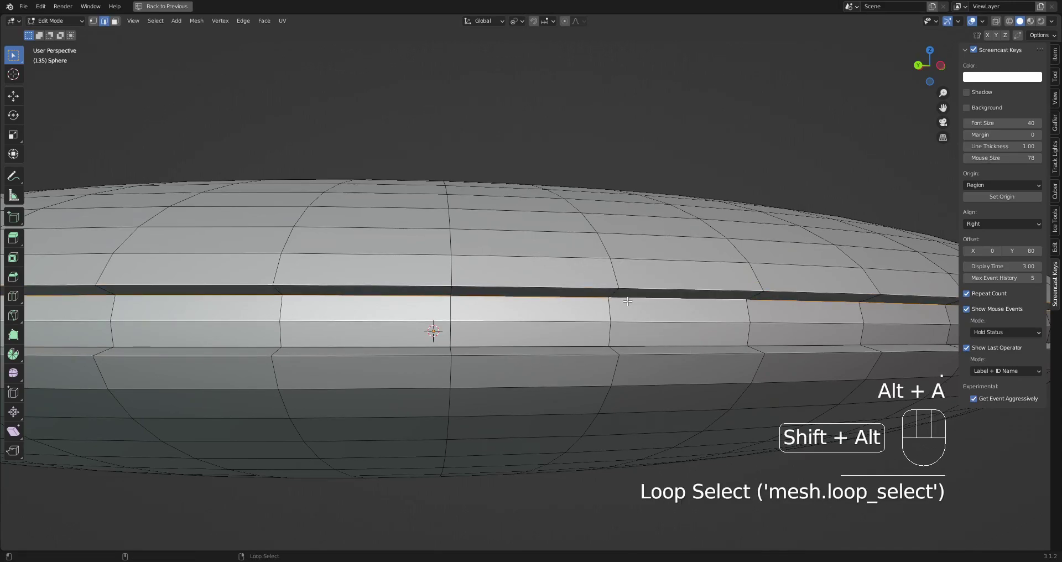
scroll(627, 301, "down", 5)
middle_click_drag(628, 301, 612, 283)
scroll(607, 266, "up", 5)
right_click(608, 262, "alt+shift")
scroll(608, 262, "down", 1)
key("s")
key("z")
key("0")
key("KP_Enter")
Dissolve the middle edge loop of the inset rim band and return to Object Mode.
key("Tab")
key("Tab")
key("alt+a")
key("alt+a")
left_click(584, 284, "alt")
key("ctrl+x")
scroll(619, 285, "down", 3)
key("Tab")
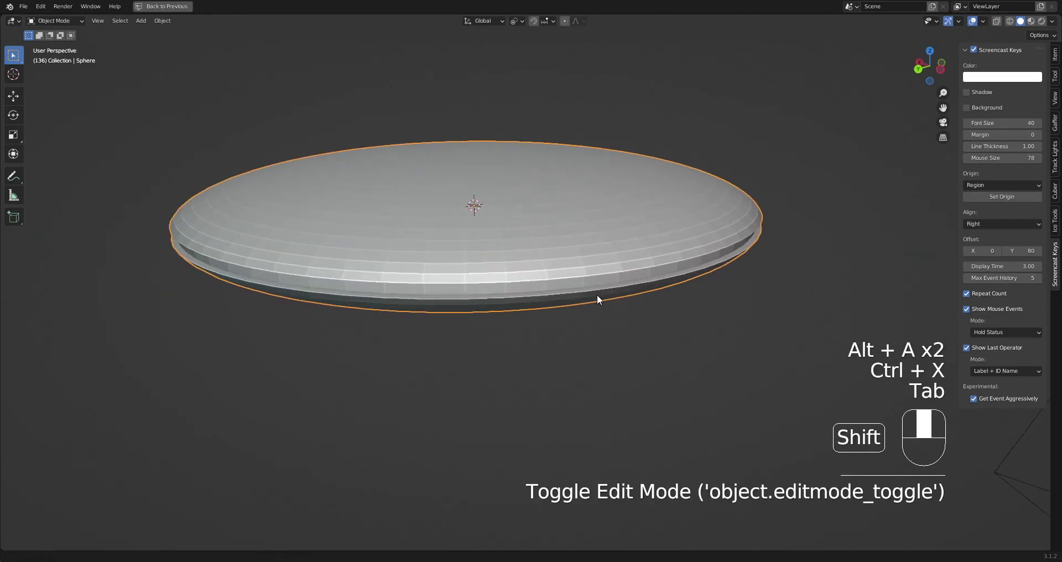
Apply Random Flow's Auto Mirror to the saucer across the X, Y and Z axes.
key("shift+q")
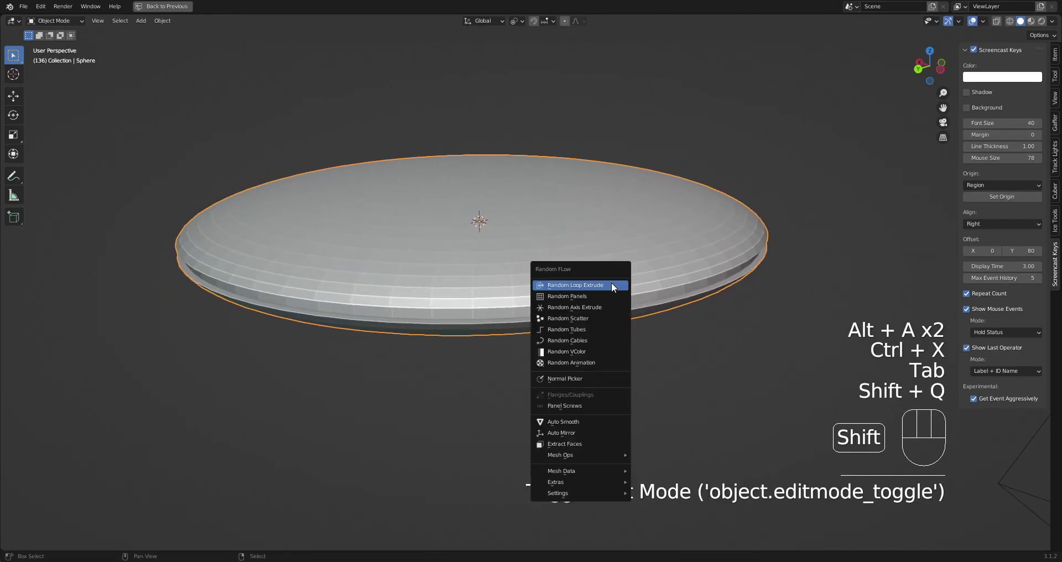
left_click(552, 432)
middle_click_drag(500, 237, 429, 301)
left_click(381, 383)
key("x")
key("space")
key("Tab")
middle_click_drag(632, 360, 634, 267)
key("Tab")
key("Tab")
key("Tab")
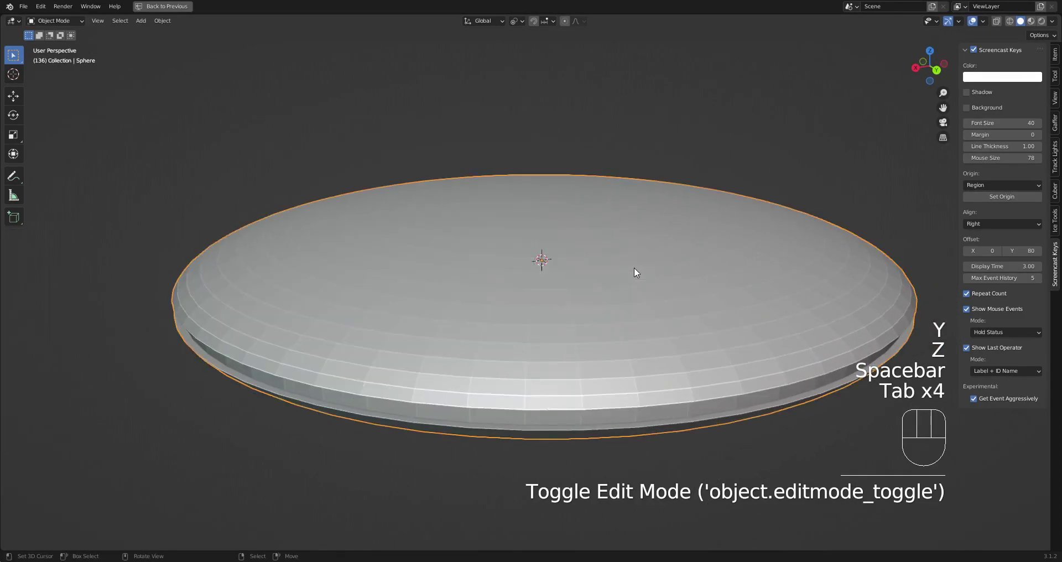
Apply Random Flow's Auto Smooth to the saucer and save the file.
key("shift+q")
left_click(619, 257)
mouse_move(608, 308)
middle_mouse_down()
mouse_move(615, 289)
mouse_move(596, 295)
mouse_move(625, 302)
mouse_move(626, 321)
mouse_move(623, 299)
middle_mouse_up()
key("ctrl+s")
left_click(616, 313)
key("Tab")
key("Tab")
scroll(623, 299, "up", 2)
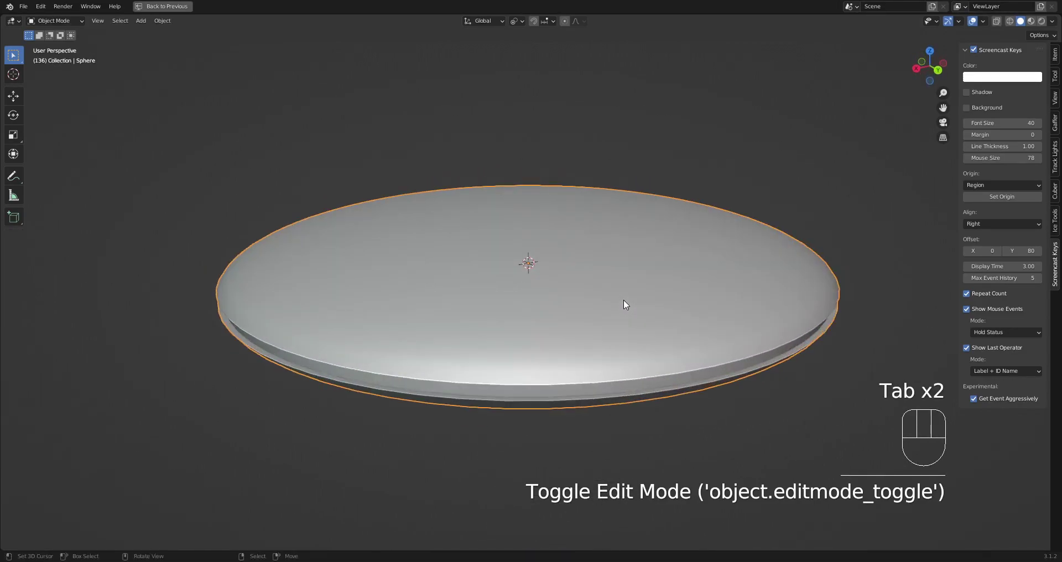
key("Tab")
key("1")
key("Tab")
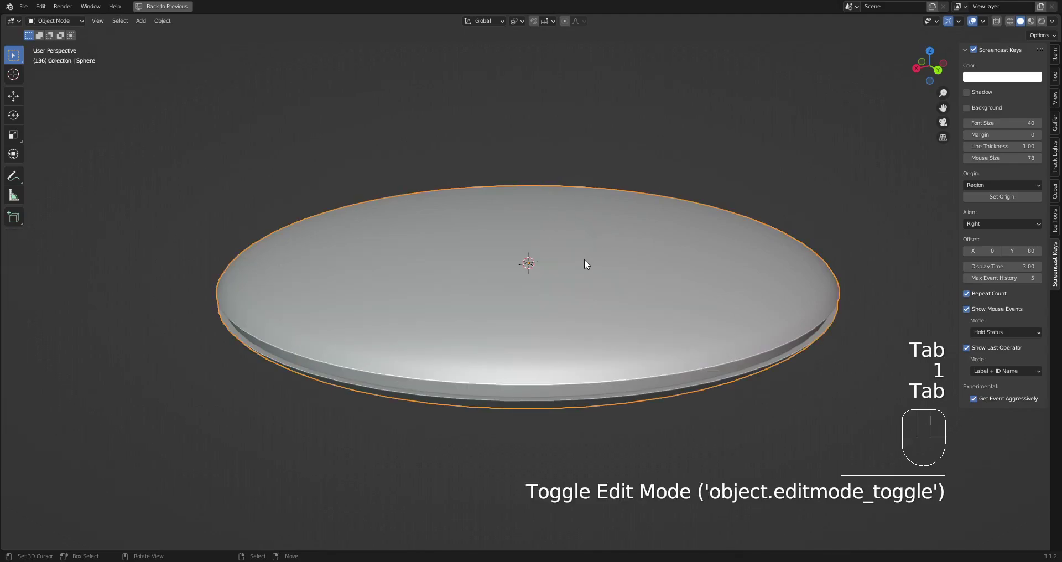
middle_click_drag(587, 254, 616, 218)
key("Tab")
scroll(554, 243, "up", 3)
key("3")
key("c")
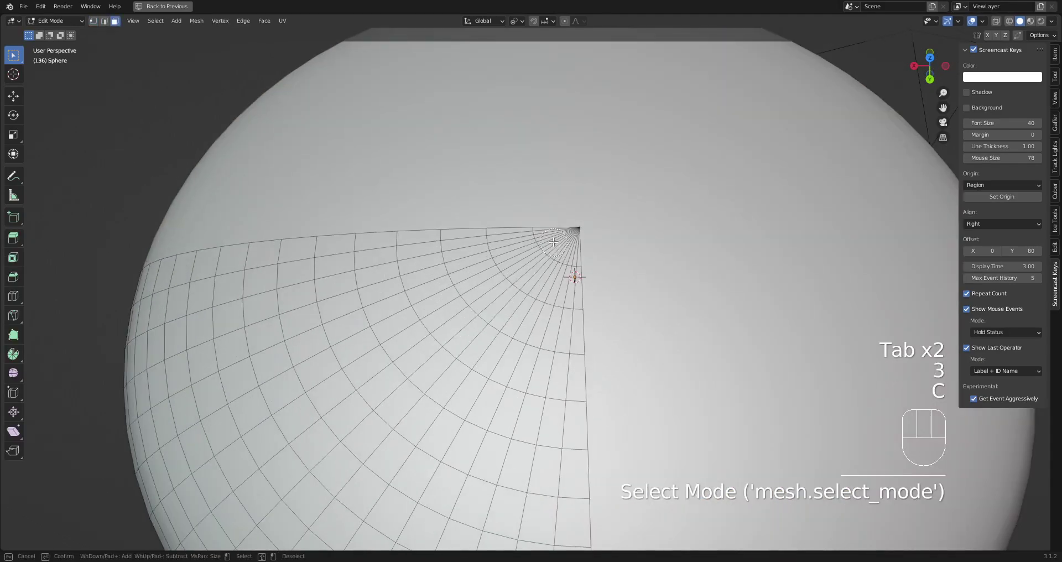
right_click(570, 247)
scroll(559, 277, "up", 3)
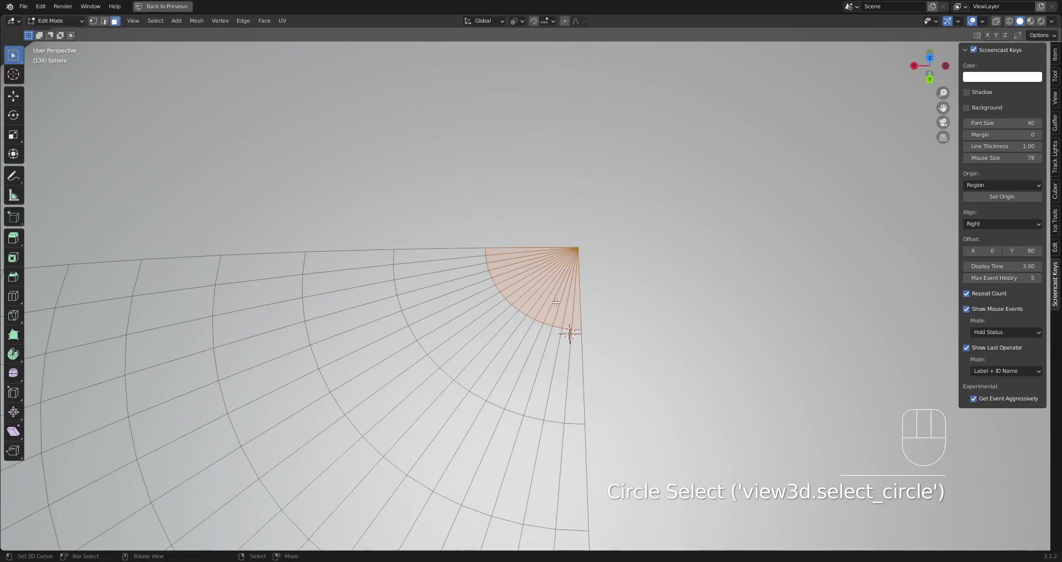
scroll(556, 303, "down", 3)
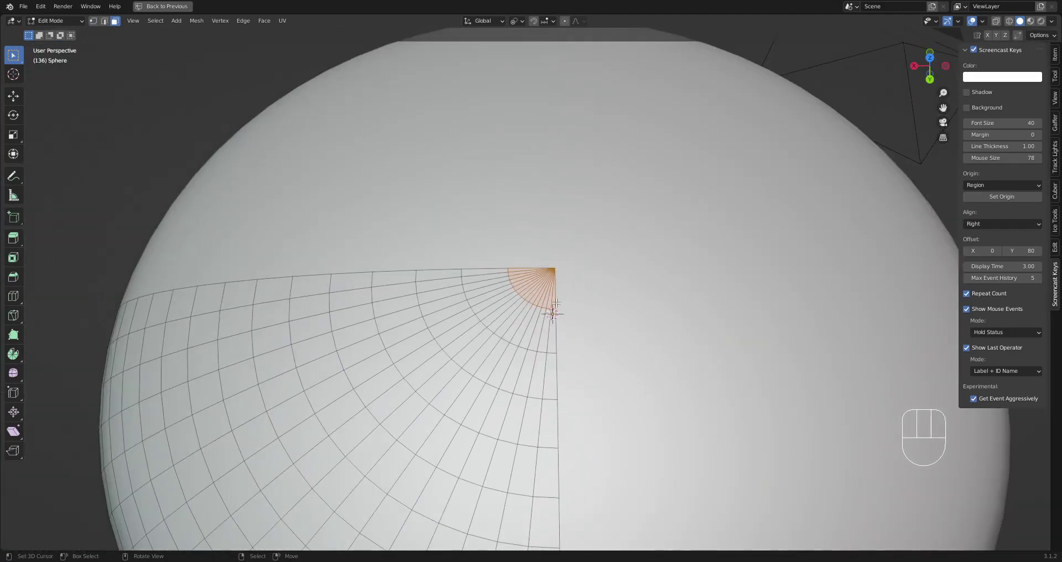
key("n")
scroll(552, 305, "down", 2)
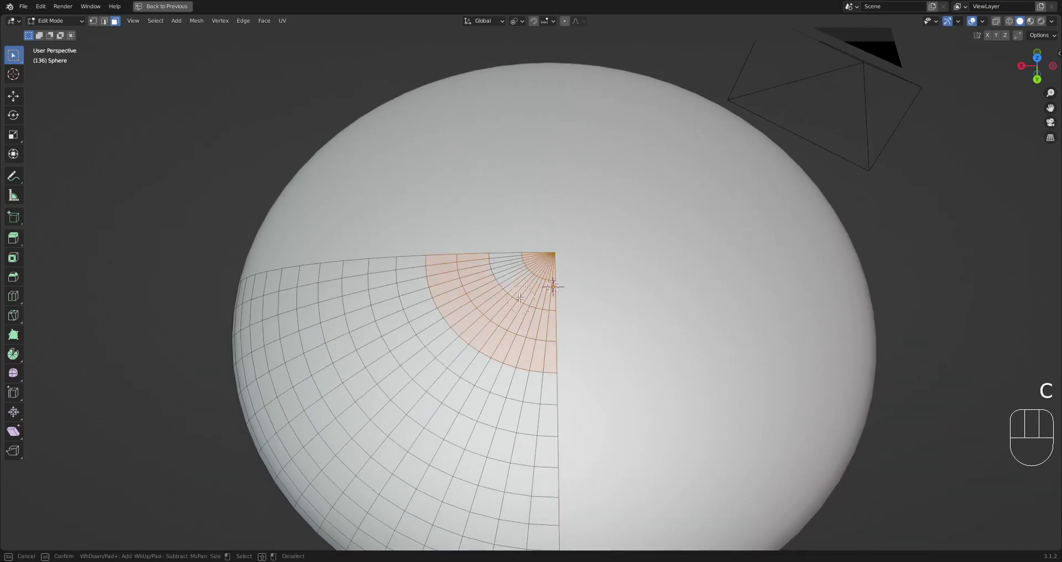
right_click(514, 268)
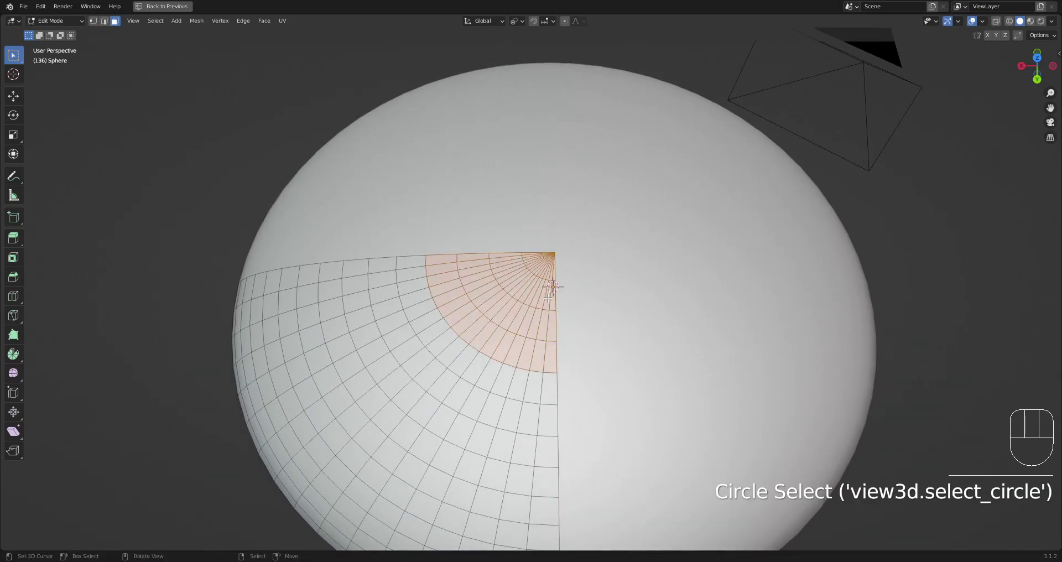
scroll(550, 294, "up", 5)
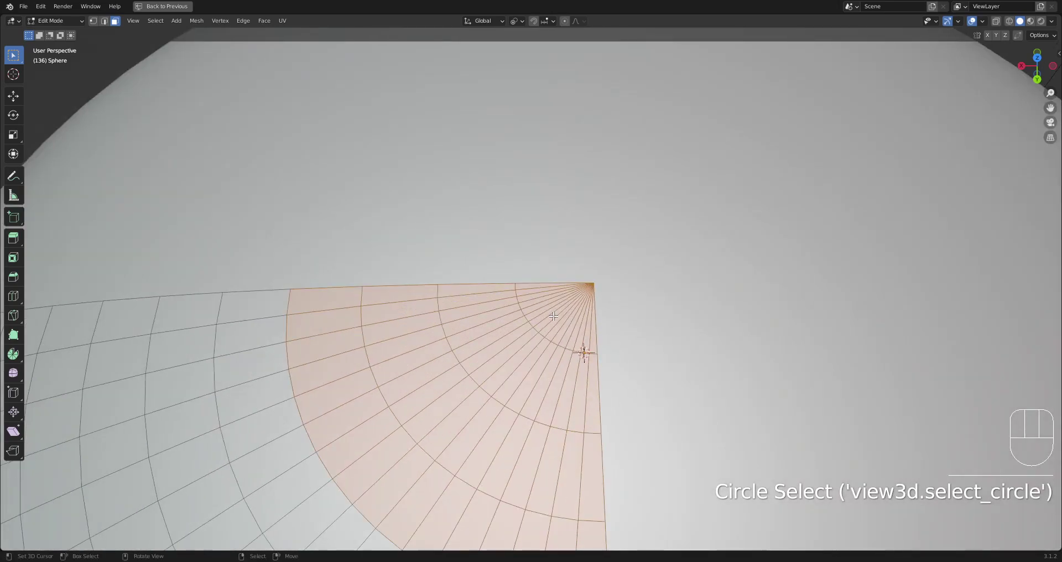
left_click(527, 287)
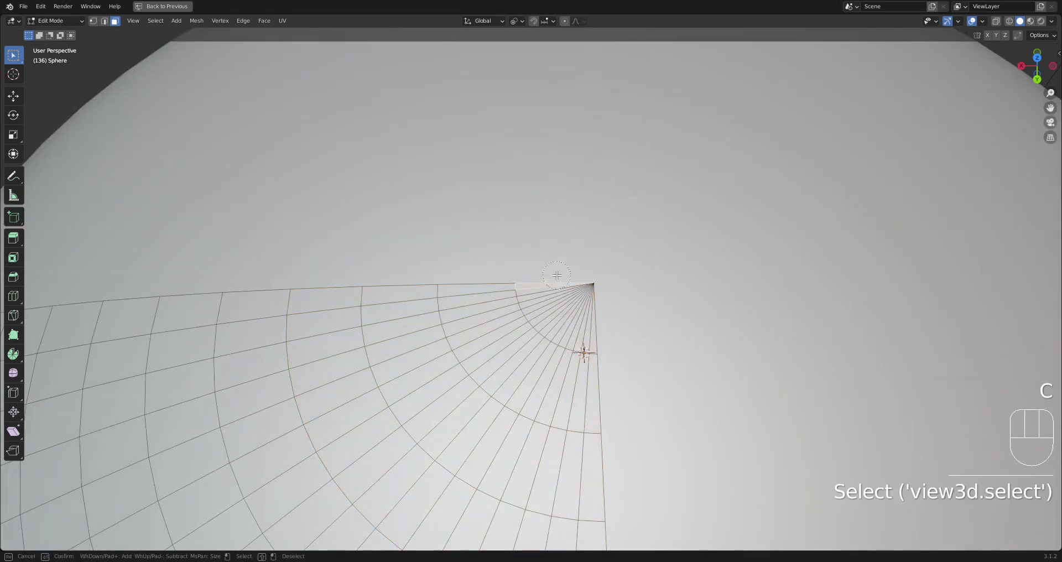
right_click(547, 280)
scroll(590, 301, "down", 4)
middle_click_drag(590, 301, 587, 275, "shift")
scroll(587, 275, "up", 2)
key("alt+a")
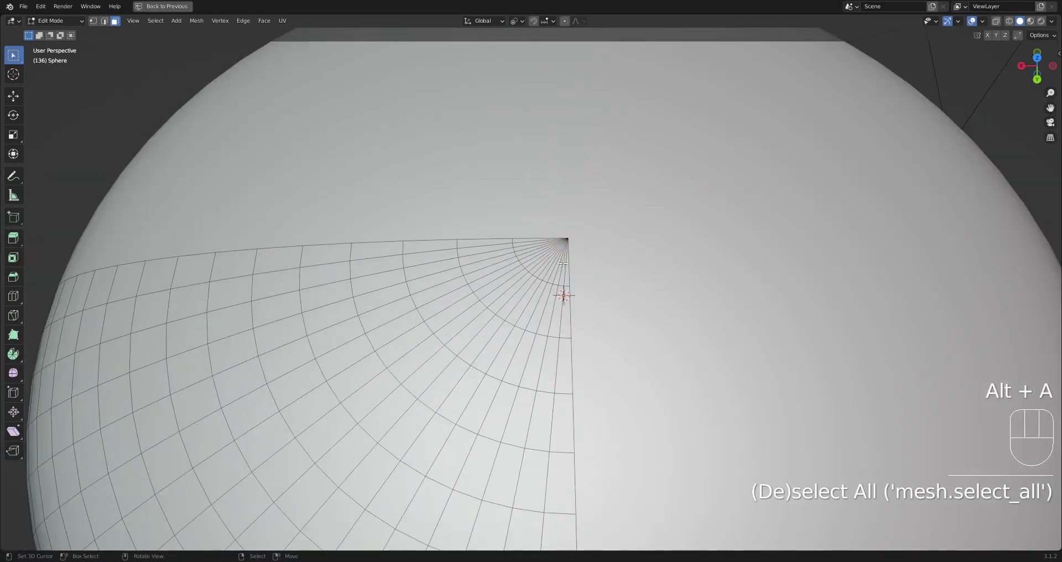
Apply Random Panels to the two face rings around the top pole with 1 subdivision cut and inset thickness and depth of 0.0010.
key("c")
left_click(499, 243)
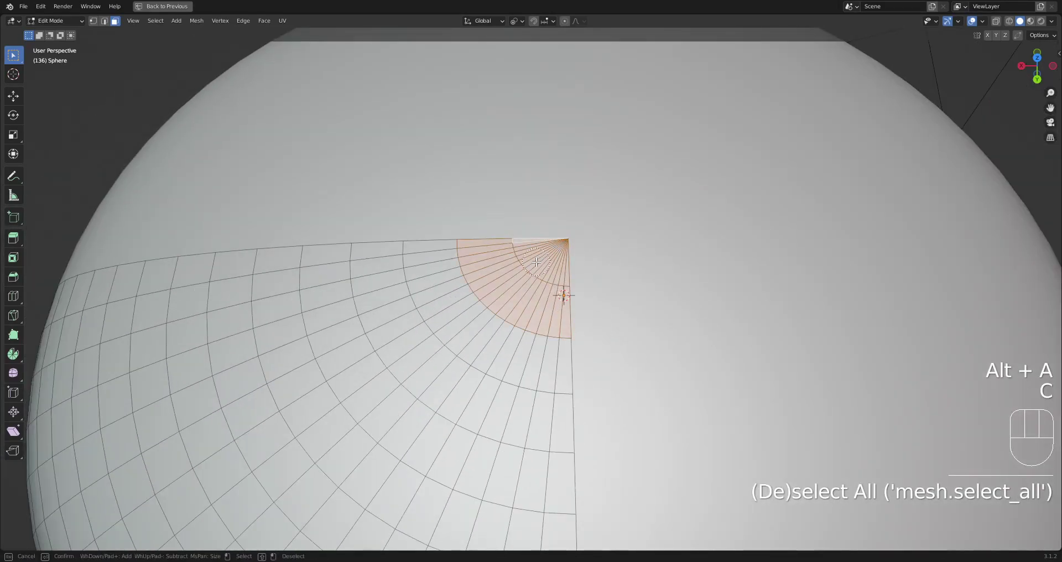
key("Tab")
key("shift+q")
left_click(589, 113)
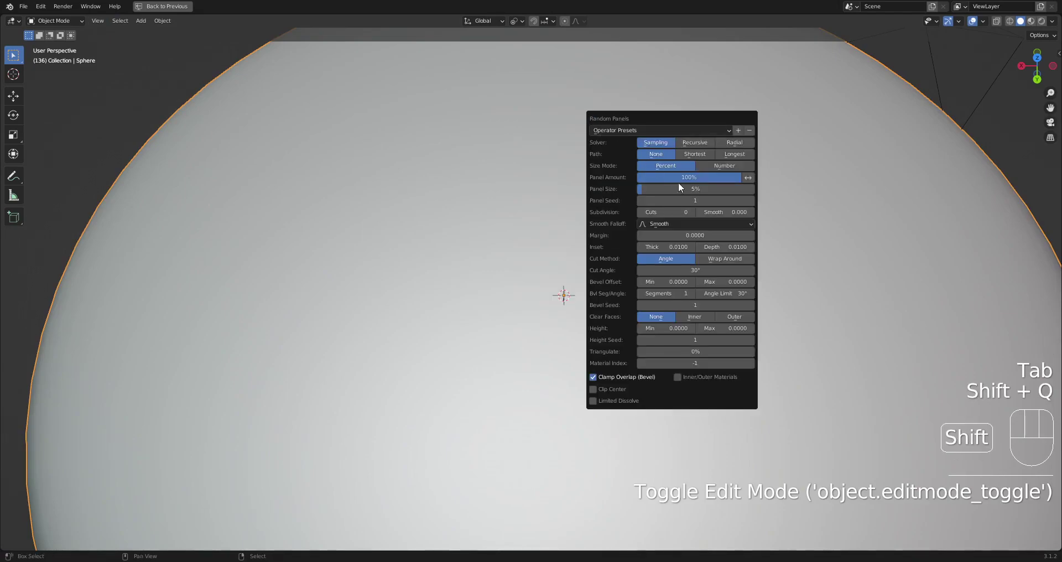
scroll(687, 211, "up", 1, "ctrl")
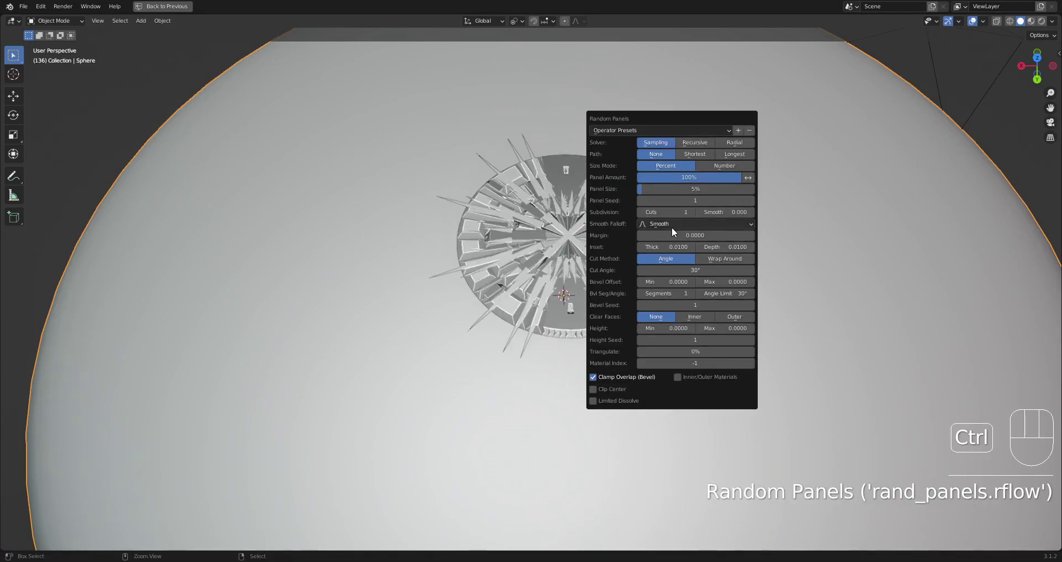
scroll(668, 248, "down", 1, "ctrl")
scroll(668, 249, "up", 1, "ctrl")
scroll(725, 247, "down", 1, "ctrl")
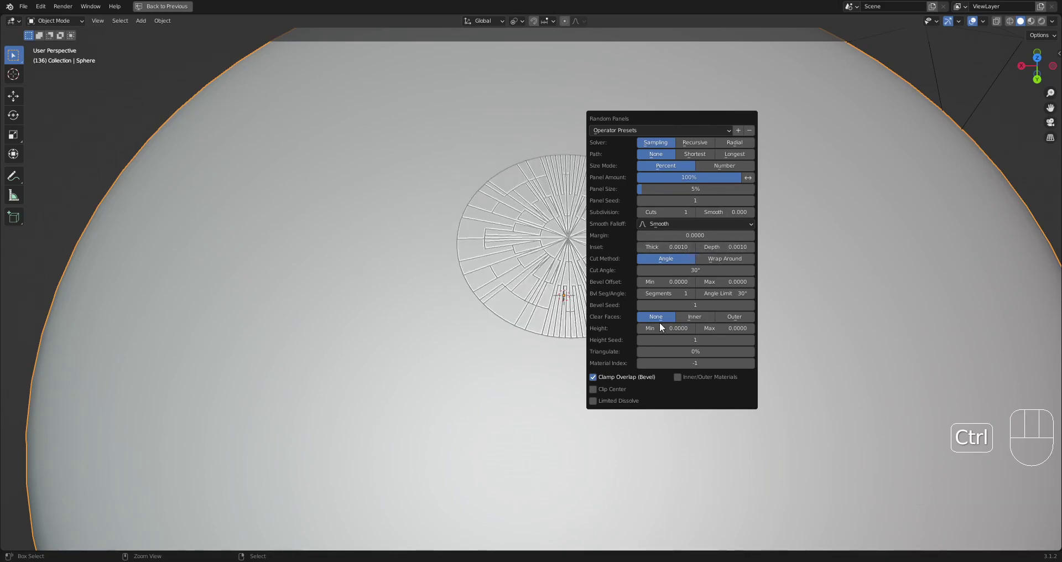
Enable Clip Center for the random panels, try the Recursive solver, and switch to the Radial solver with a 14% panel size.
left_click(618, 390)
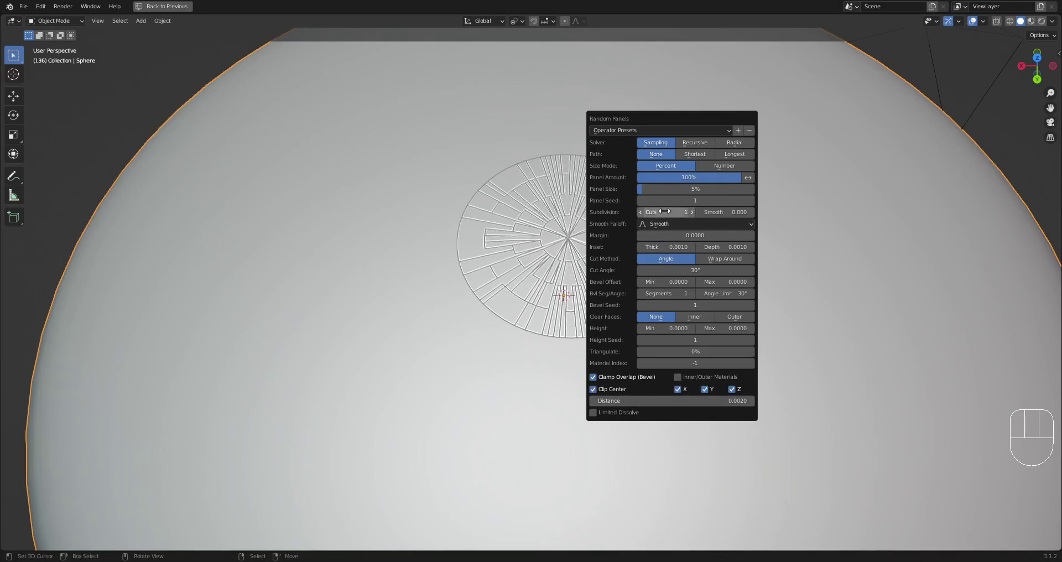
left_click_drag(658, 188, 701, 189)
left_click(694, 143)
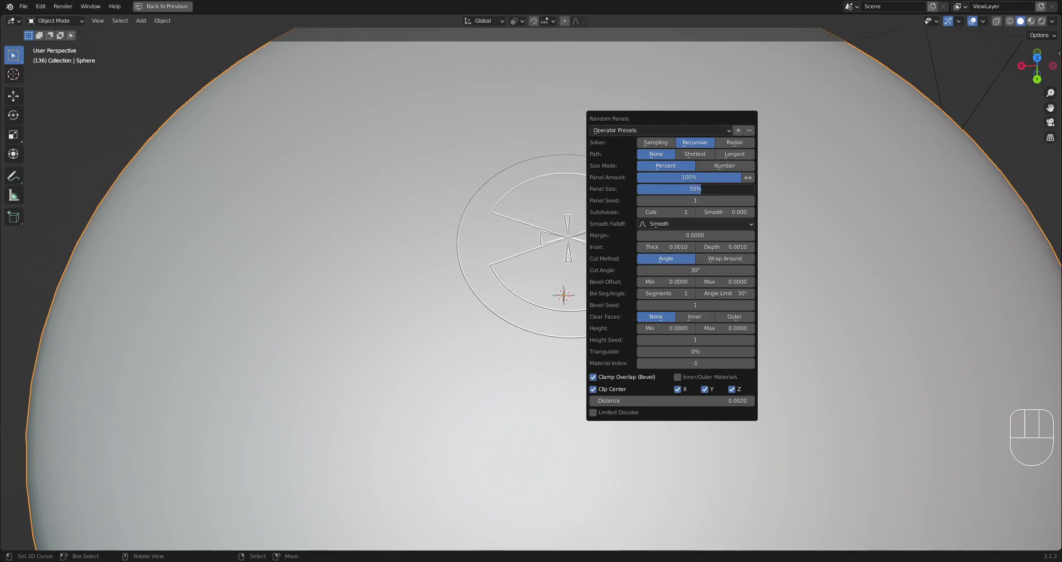
left_click(721, 144)
left_click_drag(702, 188, 657, 189)
middle_click_drag(624, 354, 652, 280)
key("F9")
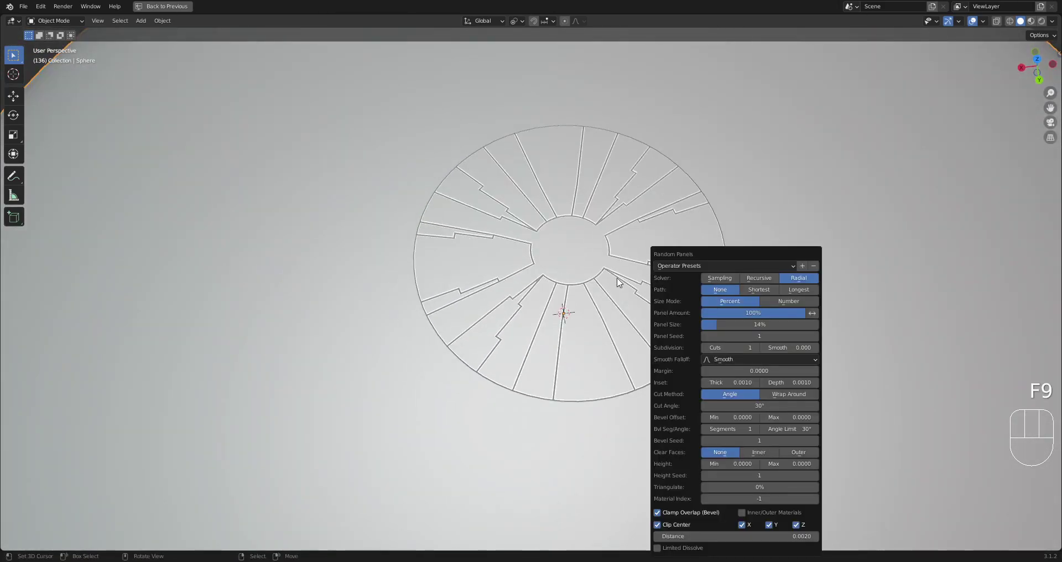
Undo the Random Panels operation on the saucer's top.
scroll(542, 230, "down", 2)
scroll(542, 229, "down", 2)
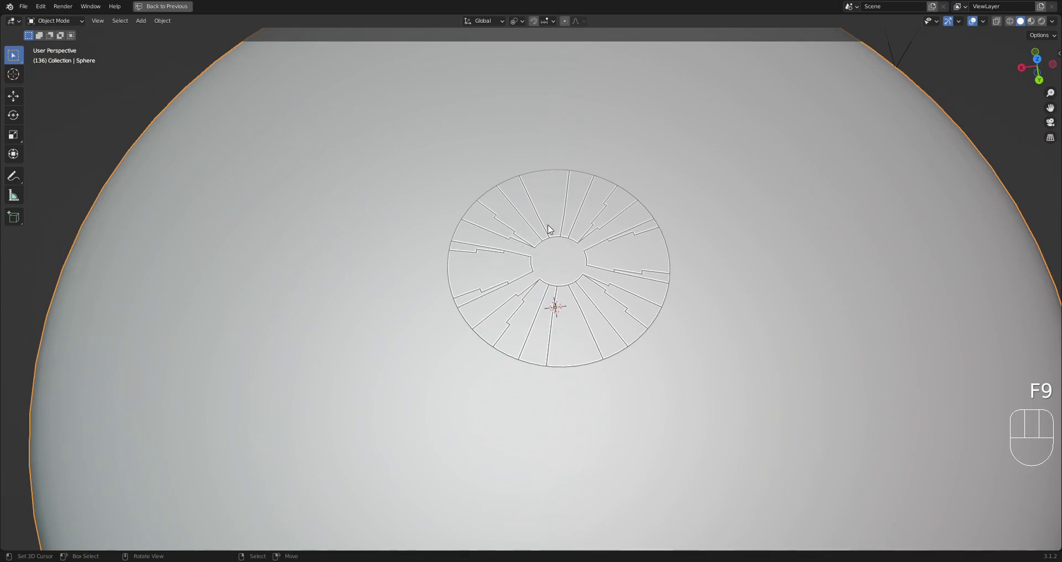
mouse_move(607, 281)
middle_mouse_down()
mouse_move(607, 304)
mouse_move(608, 267)
middle_mouse_up()
key("ctrl+z")
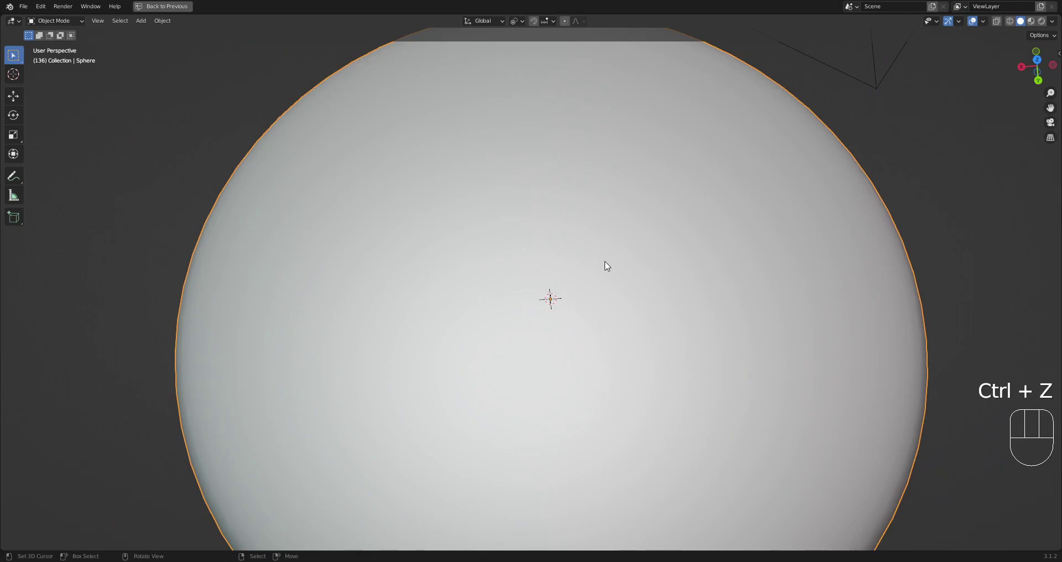
Enter Edit Mode on the saucer and clear the face selection.
key("Tab")
scroll(604, 263, "up", 3)
key("alt+a")
scroll(636, 257, "down", 2)
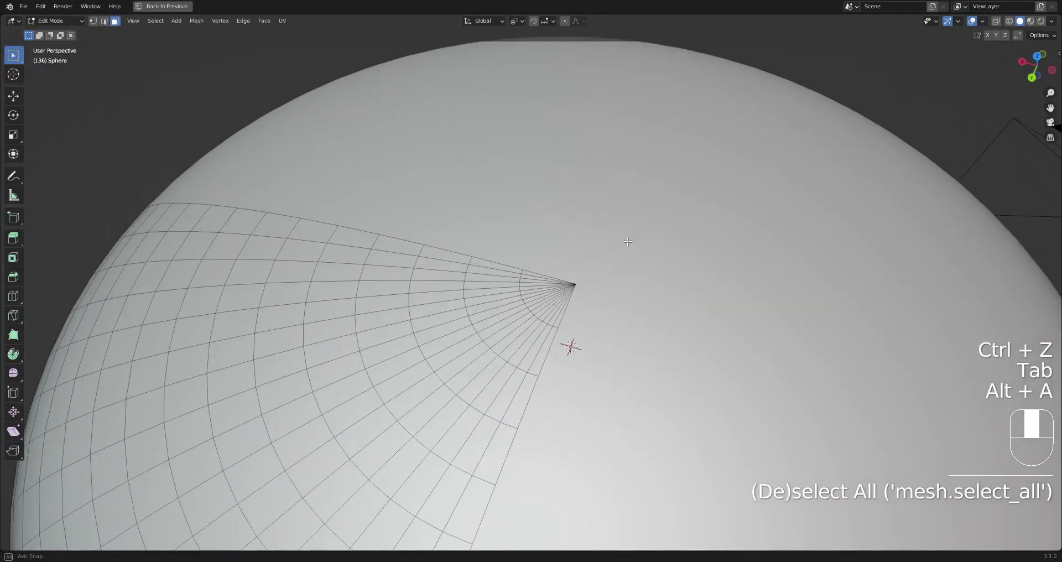
scroll(624, 254, "up", 1)
scroll(569, 279, "down", 2)
scroll(562, 284, "up", 3)
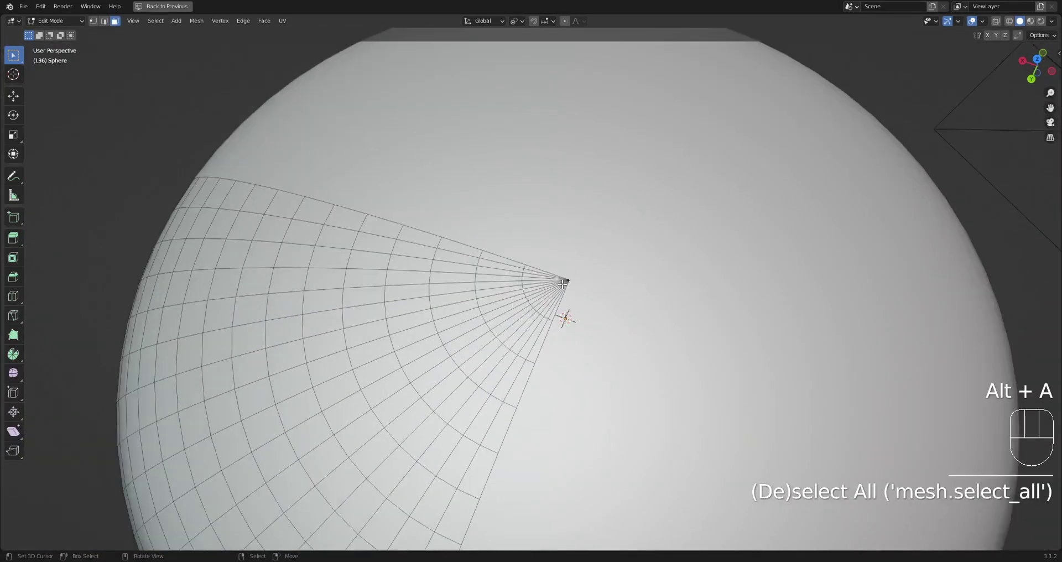
scroll(575, 305, "down", 3)
middle_click_drag(575, 305, 569, 323)
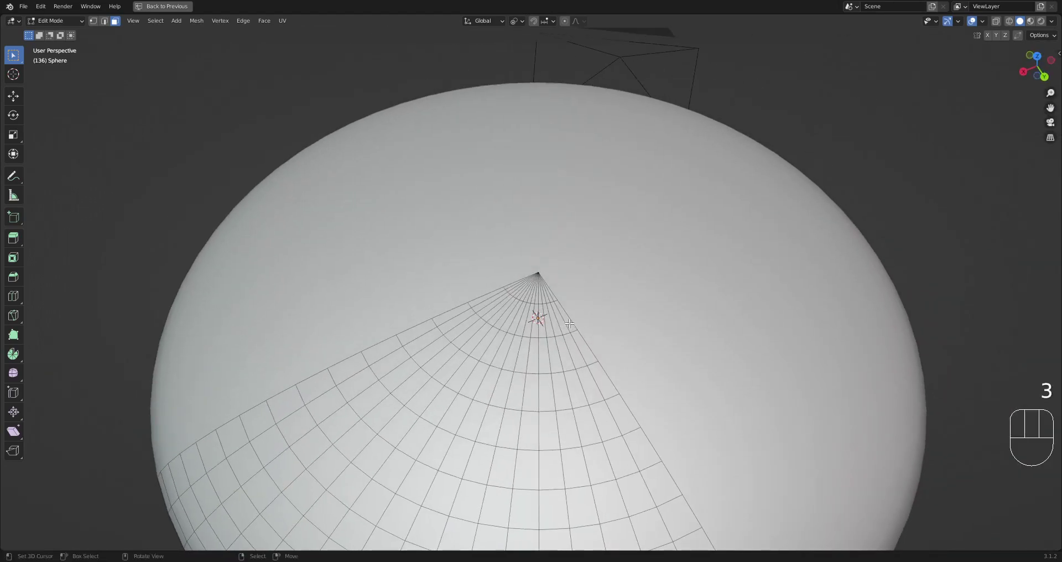
scroll(542, 274, "down", 3)
scroll(542, 274, "up", 4)
left_click(549, 288, "alt+shift")
key("alt+a")
left_click(550, 290, "alt+shift")
key("alt+a")
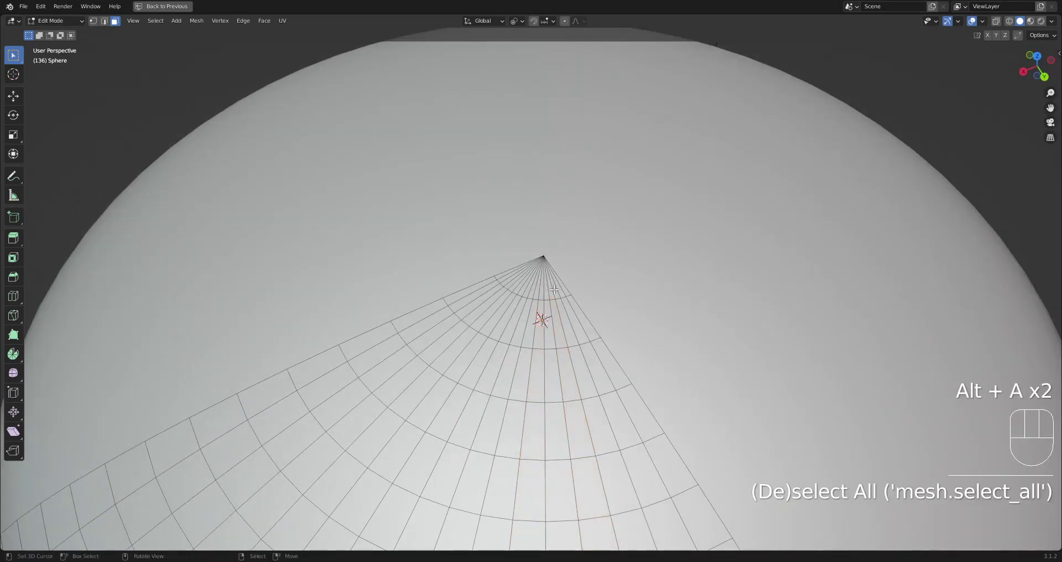
Select the three innermost face rings around the saucer's top pole.
key("c")
left_click_drag(525, 276, 562, 281)
right_click(565, 281)
left_click(543, 315, "alt+shift")
left_click(593, 368, "alt+shift")
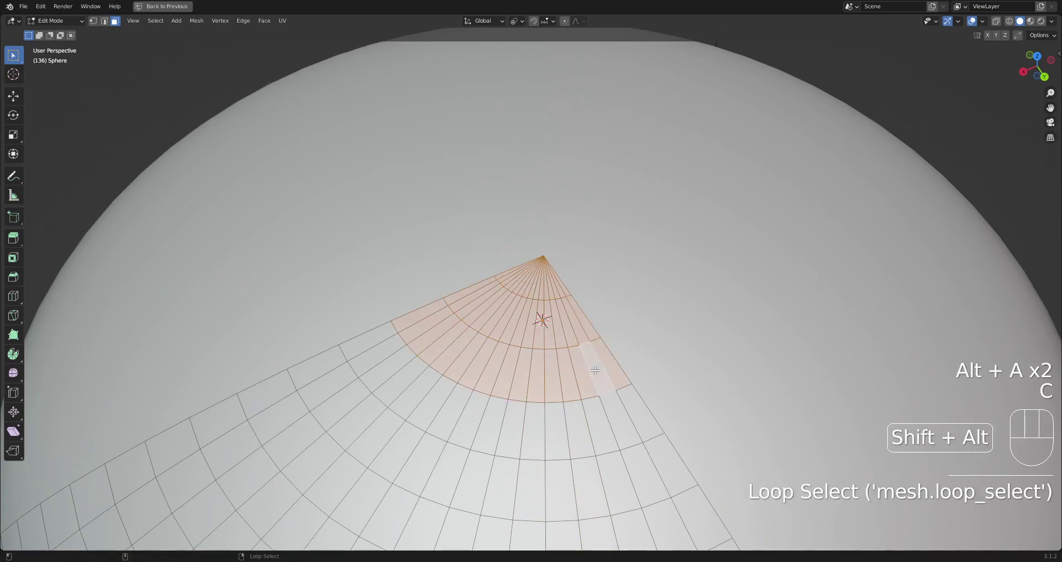
Duplicate the selected face rings in place and raise the copy about 0.01 m along its normals with Shrink/Fatten.
key("shift+d")
left_click(648, 326)
scroll(648, 326, "down", 3)
key("alt+s")
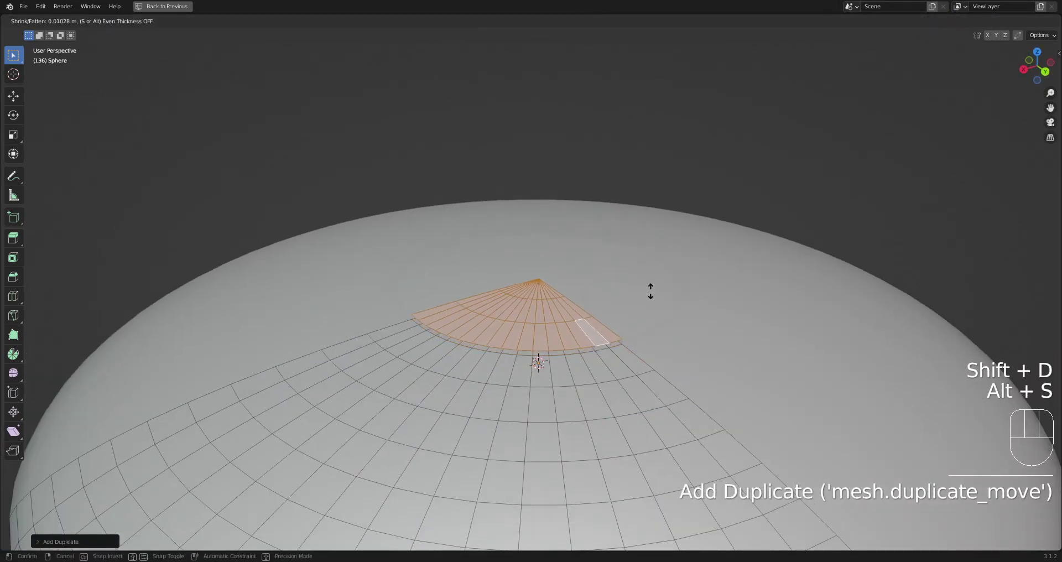
left_click(650, 292)
Separate the duplicated faces into their own object and return to Object Mode.
middle_click_drag(645, 287, 642, 327)
key("p")
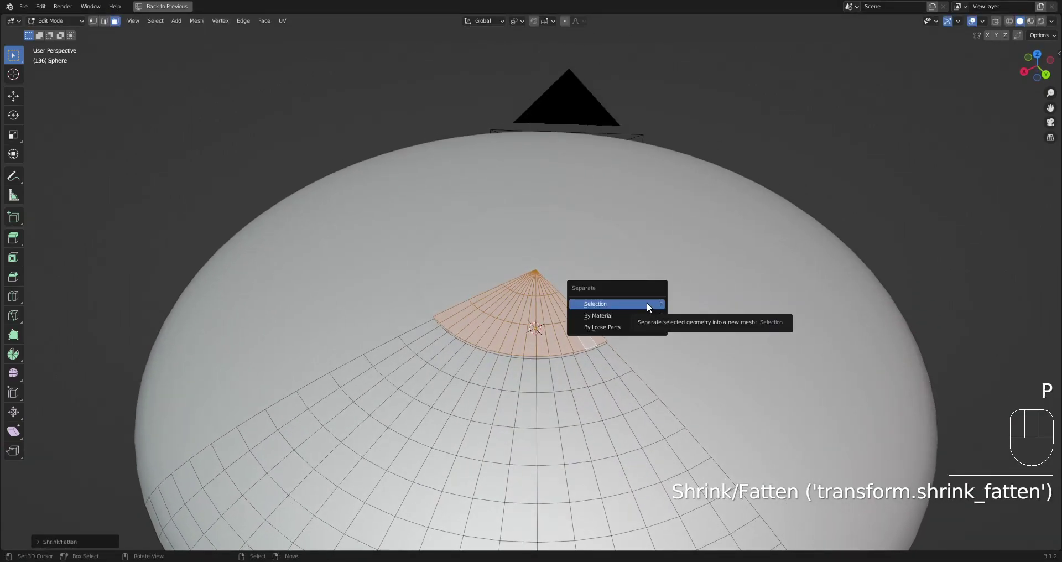
left_click(644, 304)
key("Tab")
scroll(557, 348, "down", 3)
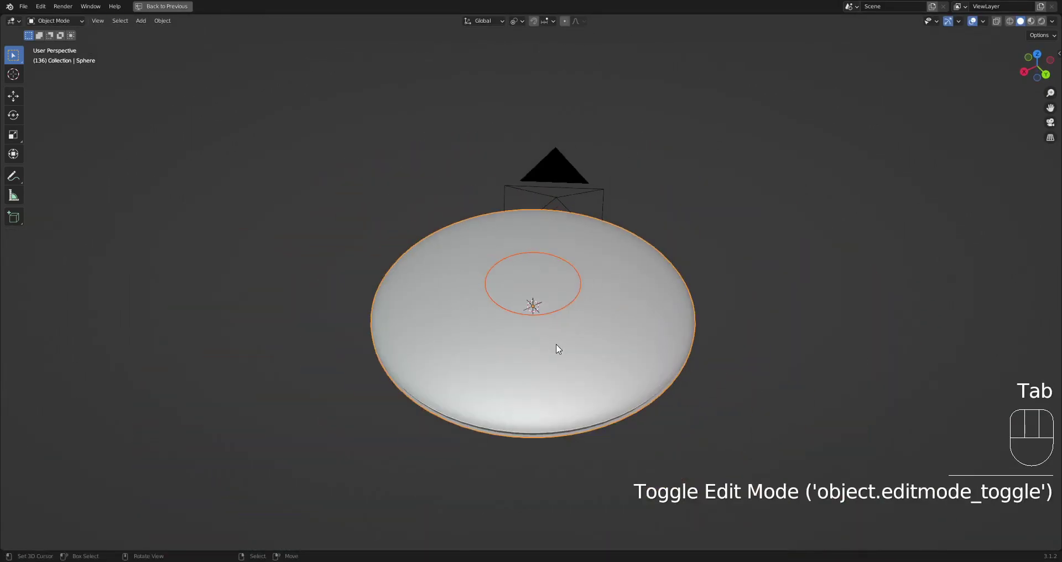
Select the outer edge loop of the separated top disc and extrude it downward into a thin rim.
left_click(546, 289)
key("Tab")
scroll(587, 370, "up", 6)
key("2")
left_click(587, 370, "alt+shift")
middle_click_drag(588, 370, 602, 306, "shift")
key("e")
left_click(605, 319)
key("s")
right_click(635, 339)
Turn the disc's mirrored parts into real geometry with Random Flow's Mesh Ops and reopen the disc in Edit Mode.
scroll(620, 330, "down", 3)
key("Tab")
mouse_move(620, 325)
middle_mouse_down()
mouse_move(616, 348)
mouse_move(614, 308)
mouse_move(612, 333)
middle_mouse_up()
key("Tab")
scroll(609, 287, "down", 1)
key("Tab")
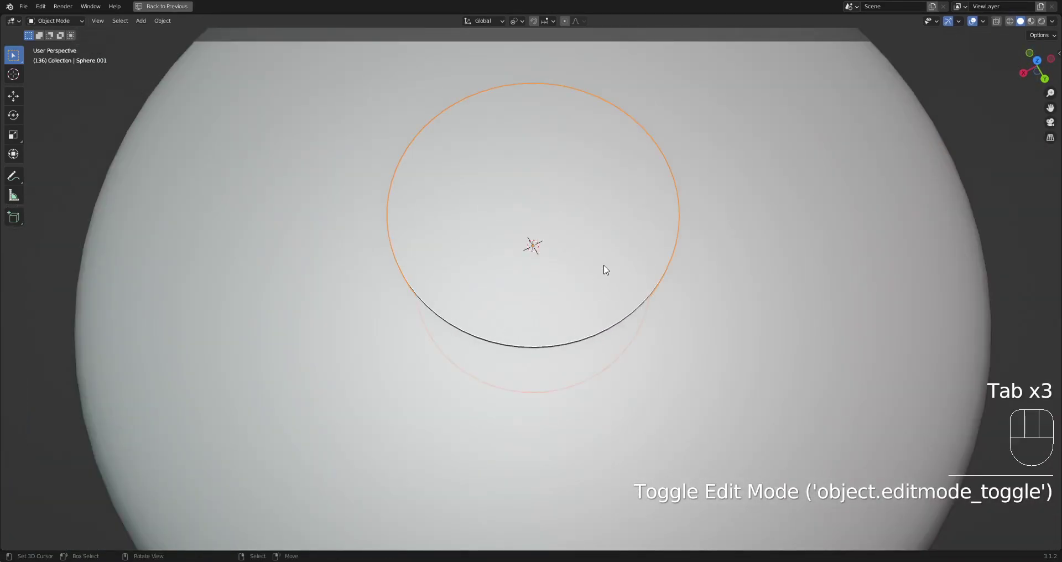
key("shift+q")
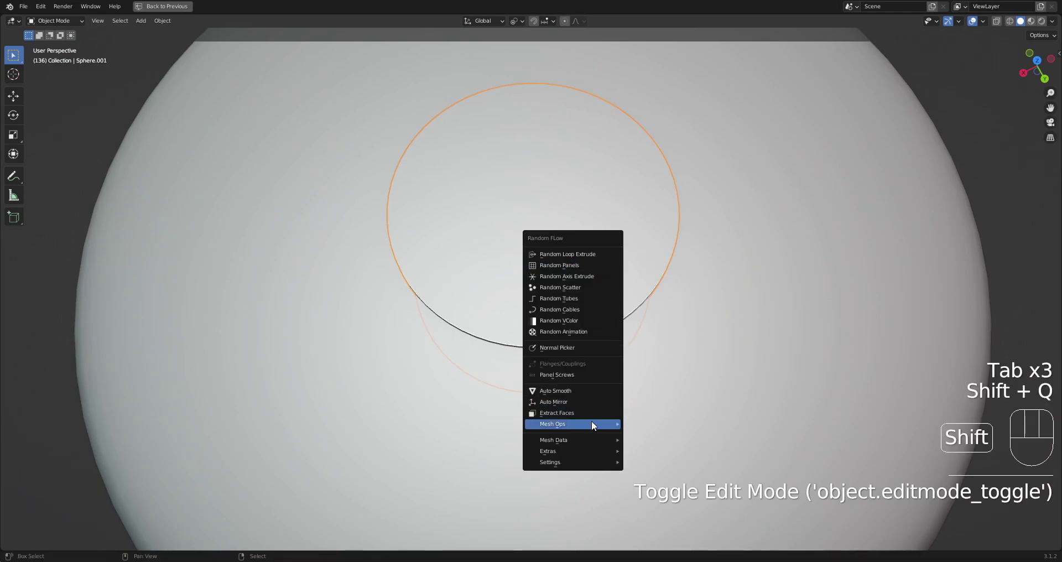
key("Tab")
Flare the disc's lower rim loop slightly outward by scaling, lowering it about 0.01 m along Z, and return to Object Mode.
middle_click_drag(633, 339, 647, 279)
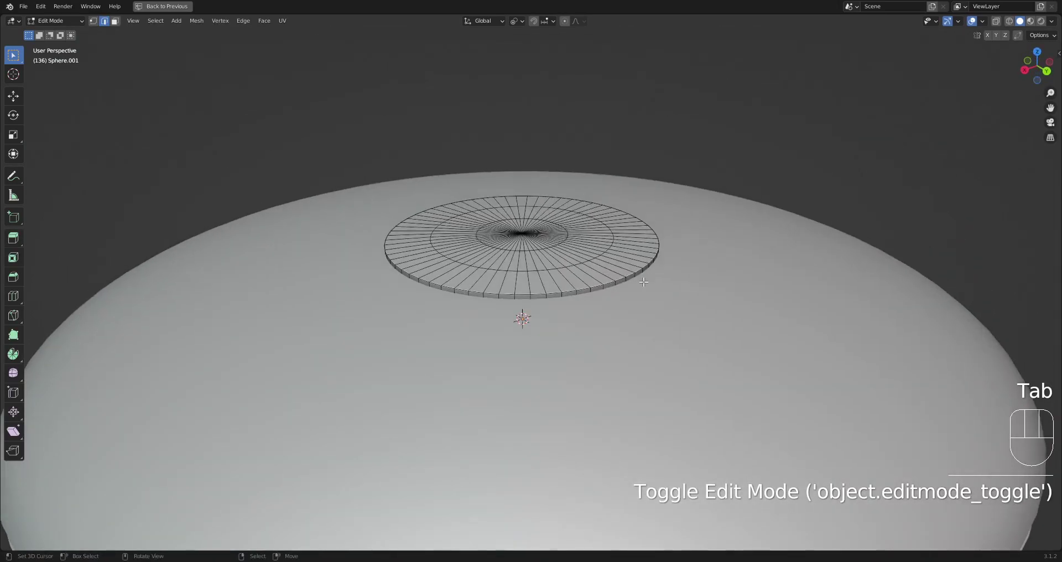
key("s")
left_click(649, 285)
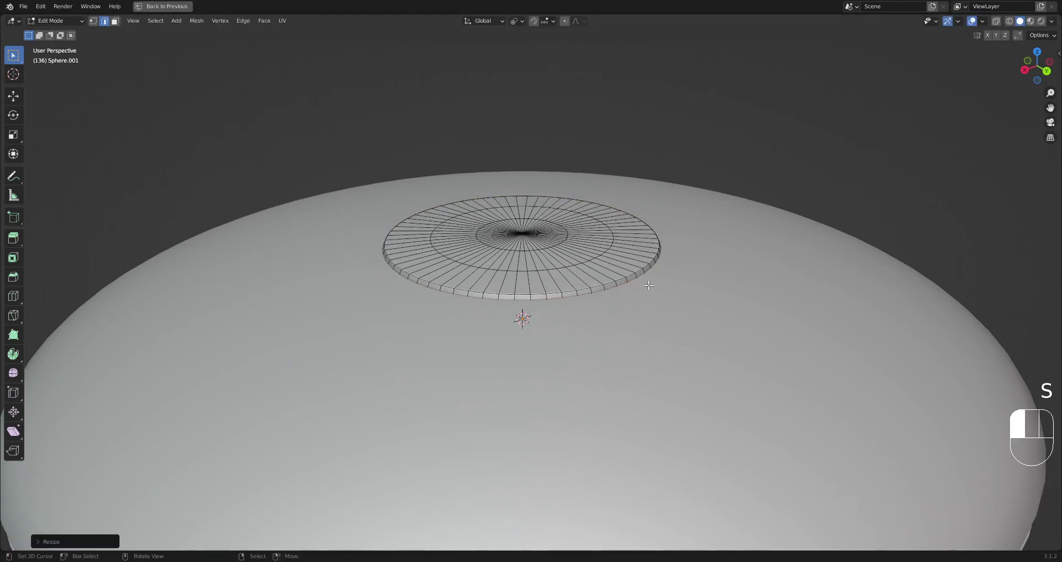
key("g")
key("z")
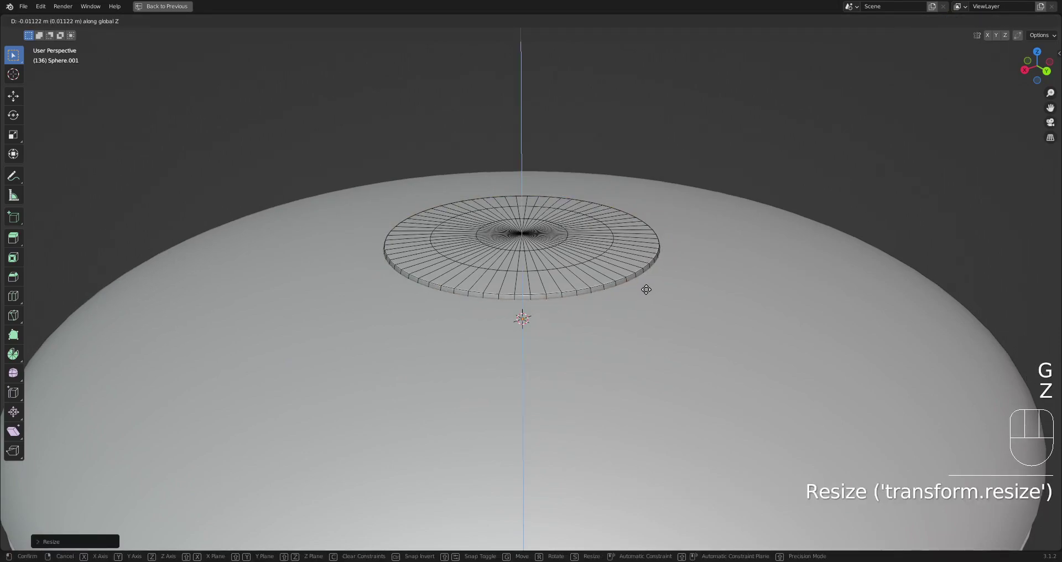
key("s")
left_click(653, 289)
key("Tab")
Apply Random Flow's Auto Mirror to the raised disc across the X, Y and Z axes and check its mesh.
scroll(635, 315, "down", 5)
middle_click_drag(633, 315, 634, 355)
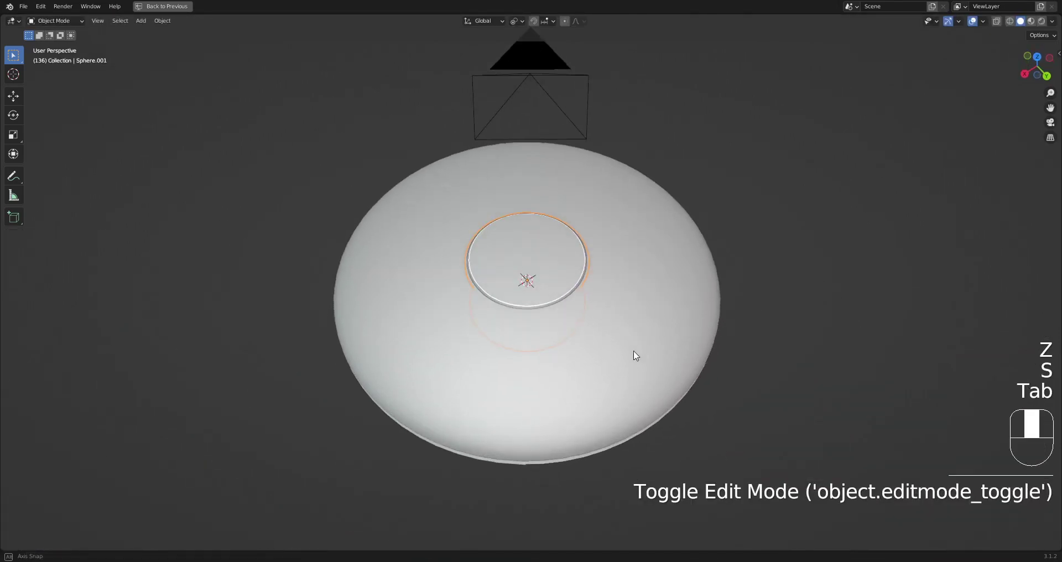
scroll(603, 332, "up", 4)
key("shift+q")
mouse_move(581, 323)
left_click(539, 294)
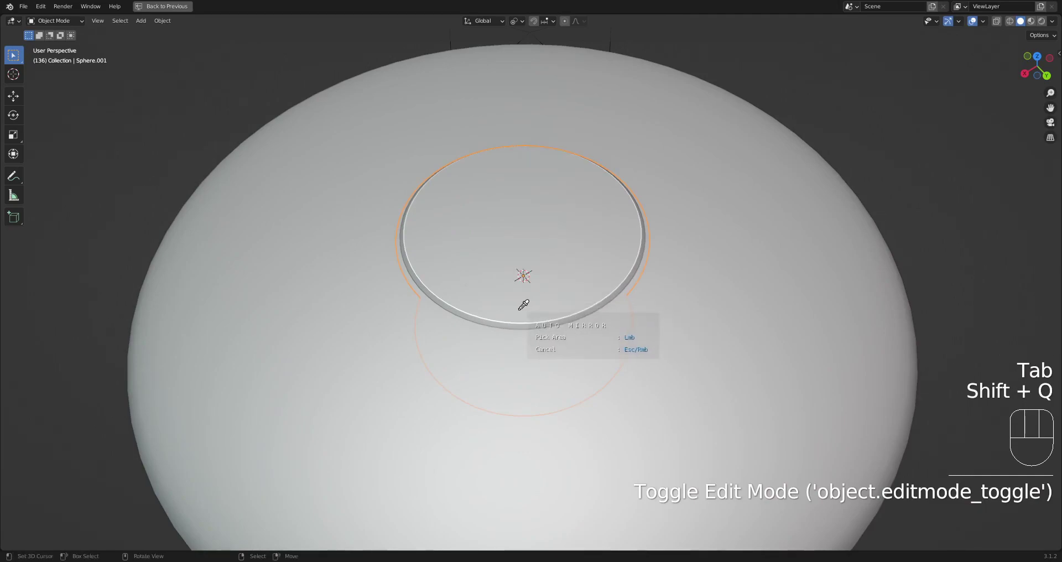
key("x")
key("y")
key("z")
key("space")
key("Tab")
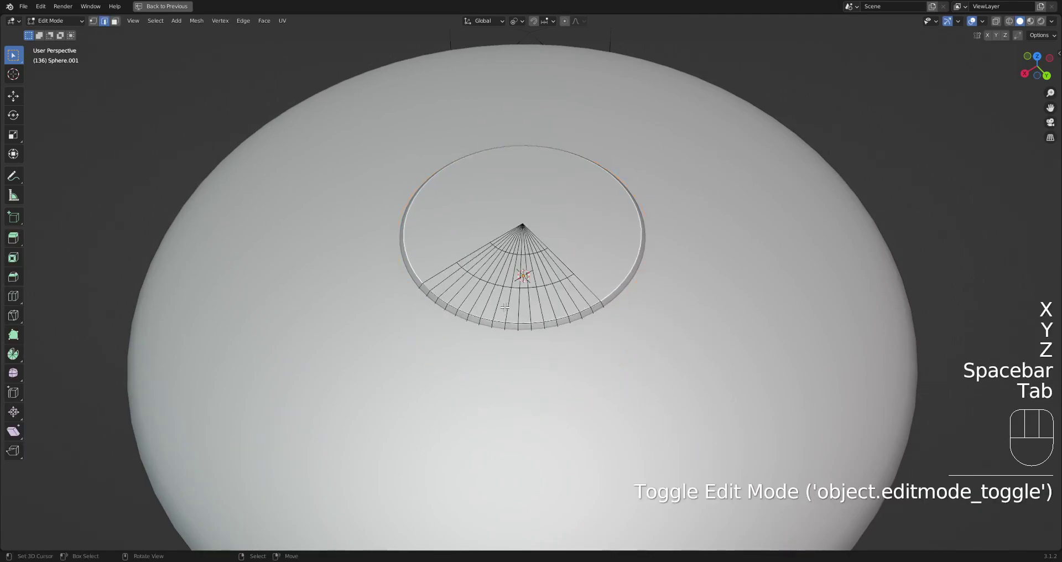
scroll(559, 315, "down", 3)
scroll(554, 334, "up", 3)
key("Tab")
scroll(553, 326, "up", 1)
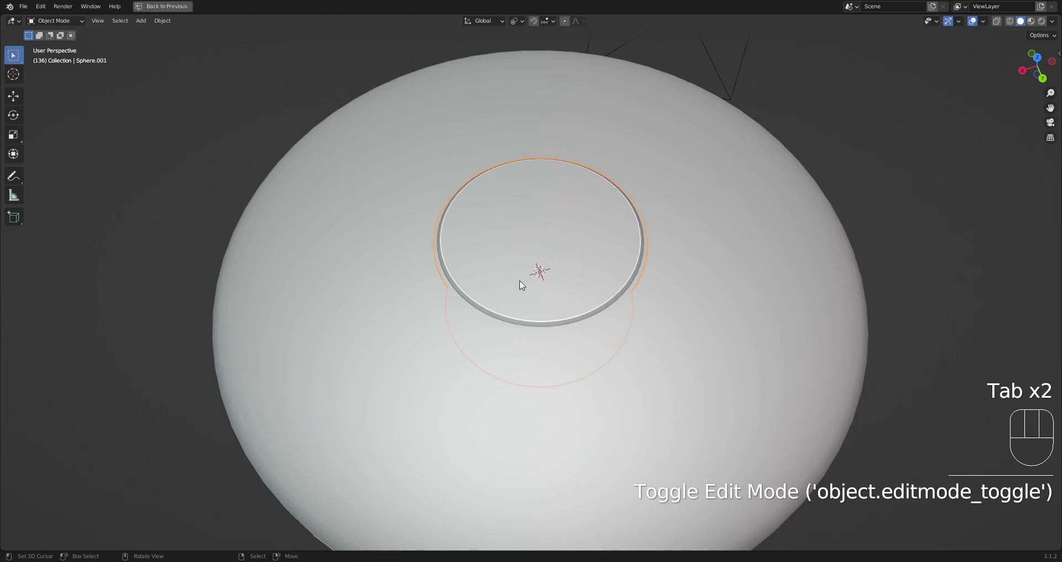
Bevel the upper rim edge loop of the raised disc into a rounded edge, then return to Object Mode and clear the selection.
key("Tab")
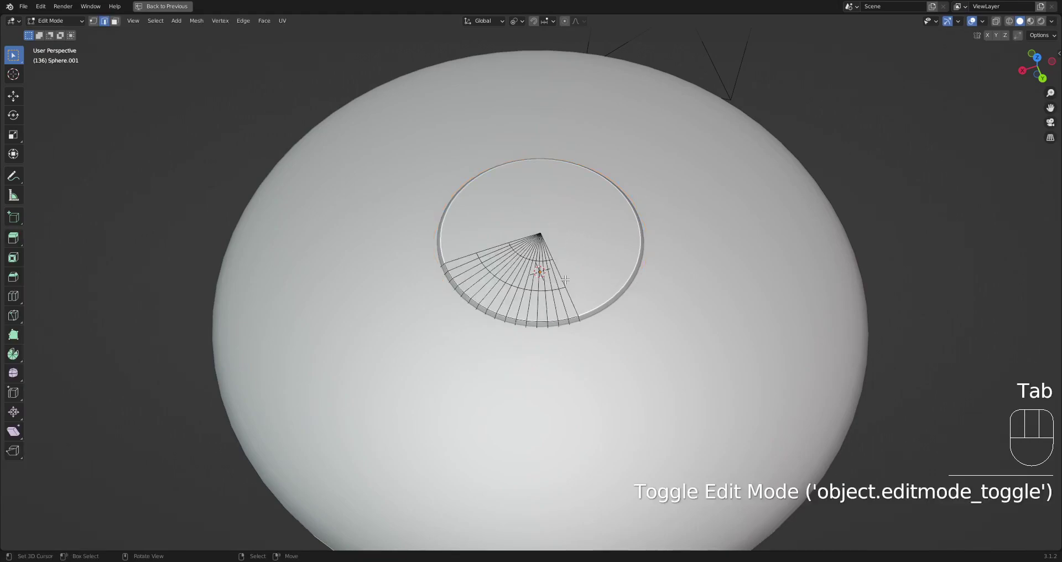
key("Tab")
key("shift+q")
left_click(558, 281)
key("Tab")
scroll(588, 285, "up", 2)
mouse_move(603, 301)
middle_mouse_down()
mouse_move(602, 261)
mouse_move(600, 288)
middle_mouse_up()
scroll(599, 293, "up", 3)
key("2")
left_click(588, 328, "alt+shift")
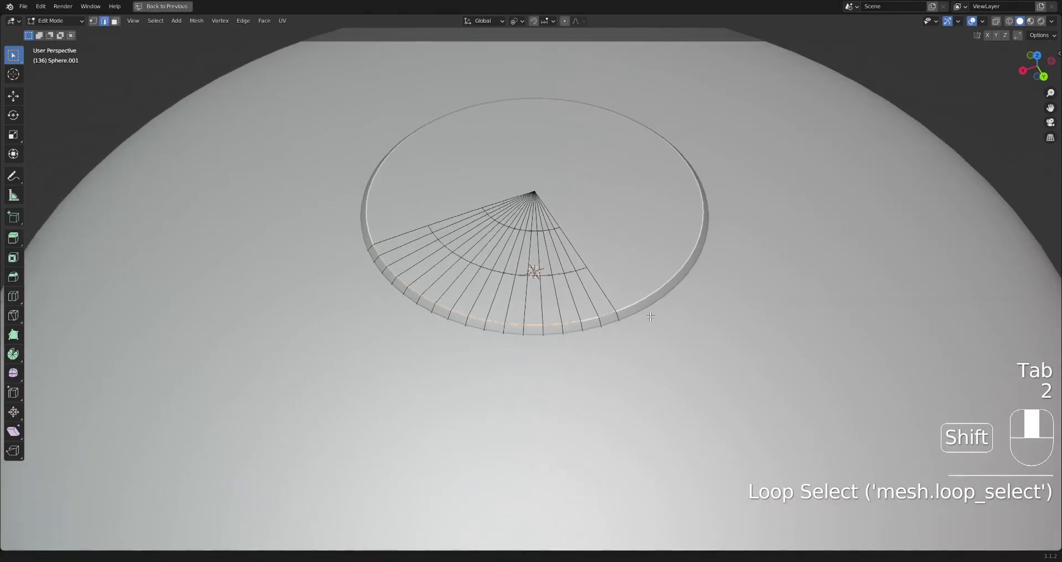
scroll(636, 304, "up", 2)
key("ctrl+b")
key("6")
left_click(676, 305)
key("Tab")
middle_click_drag(609, 280, 615, 308)
scroll(612, 245, "down", 5)
key("alt+a")
Open the main hull in Edit Mode and select the second edge loop outward from the raised disc.
scroll(615, 308, "up", 3)
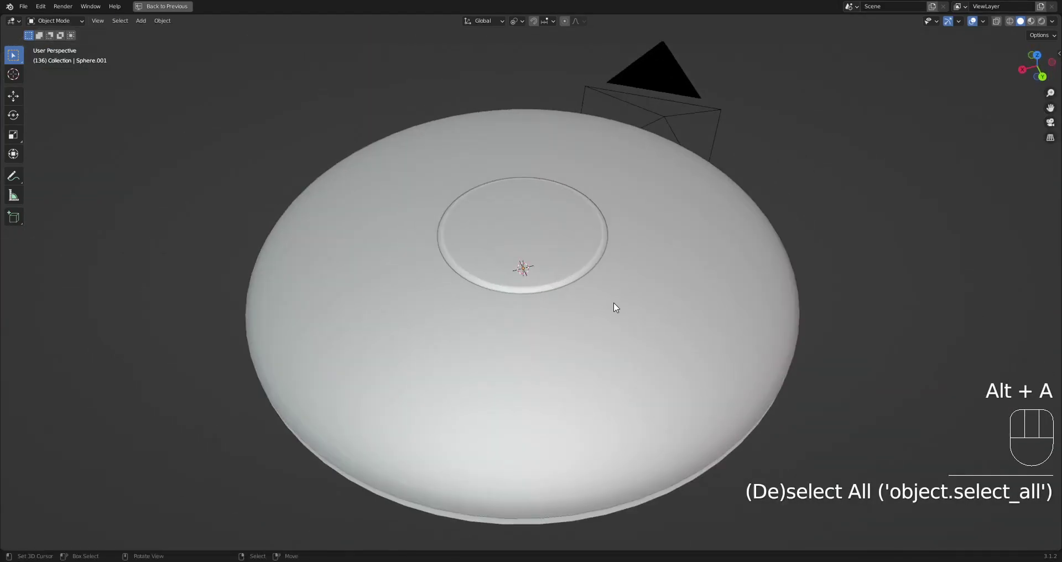
scroll(603, 284, "down", 2)
left_click(605, 291)
key("Tab")
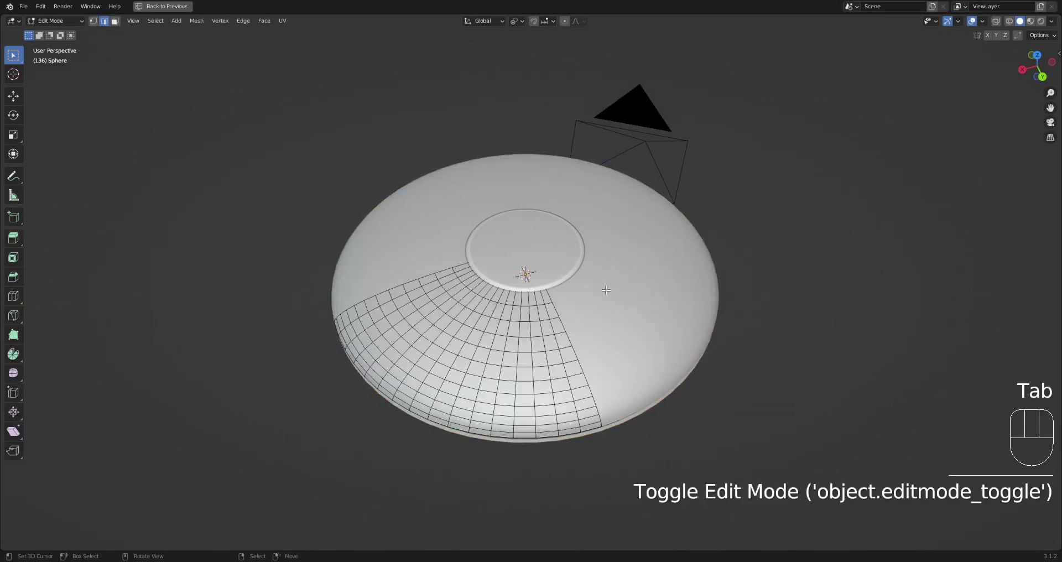
scroll(608, 290, "up", 2)
key("alt+a")
middle_click_drag(512, 312, 549, 289, "shift")
key("Tab")
middle_click_drag(560, 341, 590, 337)
key("Tab")
scroll(574, 284, "up", 3)
key("alt+a")
key("2")
left_click(575, 285, "alt+shift")
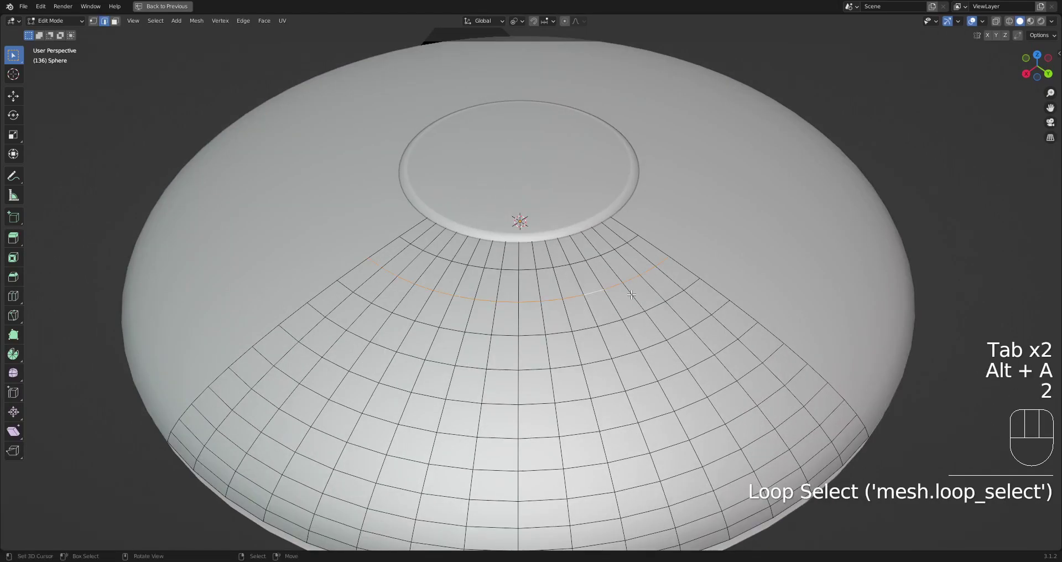
middle_click_drag(574, 285, 578, 310)
Try beveling the selected hull loop into a narrow band and sinking it about 0.007 m with a zero-thickness inset.
key("ctrl+b")
scroll(678, 298, "down", 5)
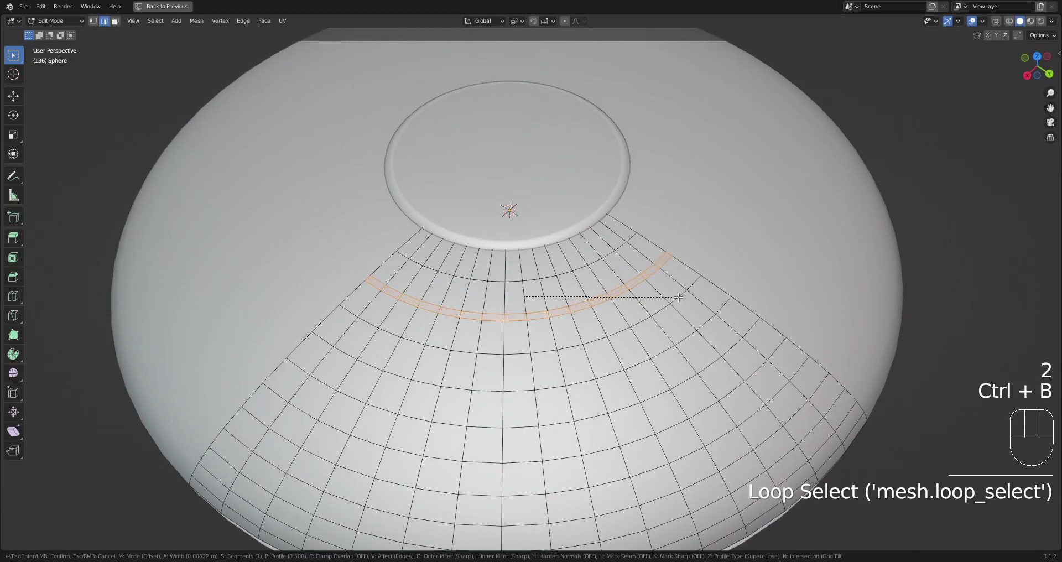
left_click(678, 297)
middle_click_drag(698, 294, 732, 279)
scroll(733, 278, "up", 3)
key("i")
key("ctrl")
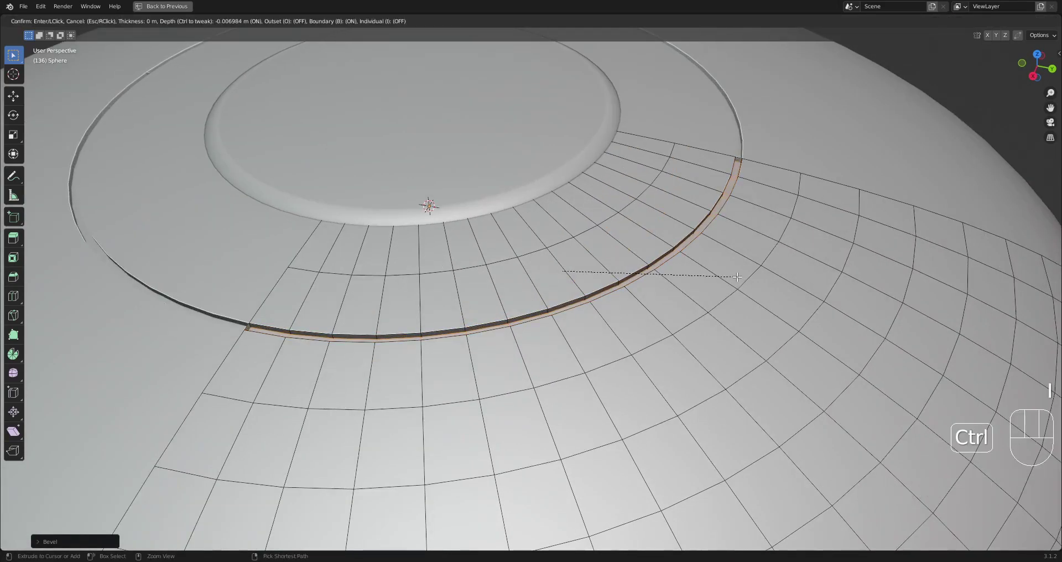
key("ctrl+z")
Bevel the hull loop into a wider band and sink it about 0.005 m with a zero-thickness inset, forming a circular groove.
key("ctrl+b")
left_click(748, 285)
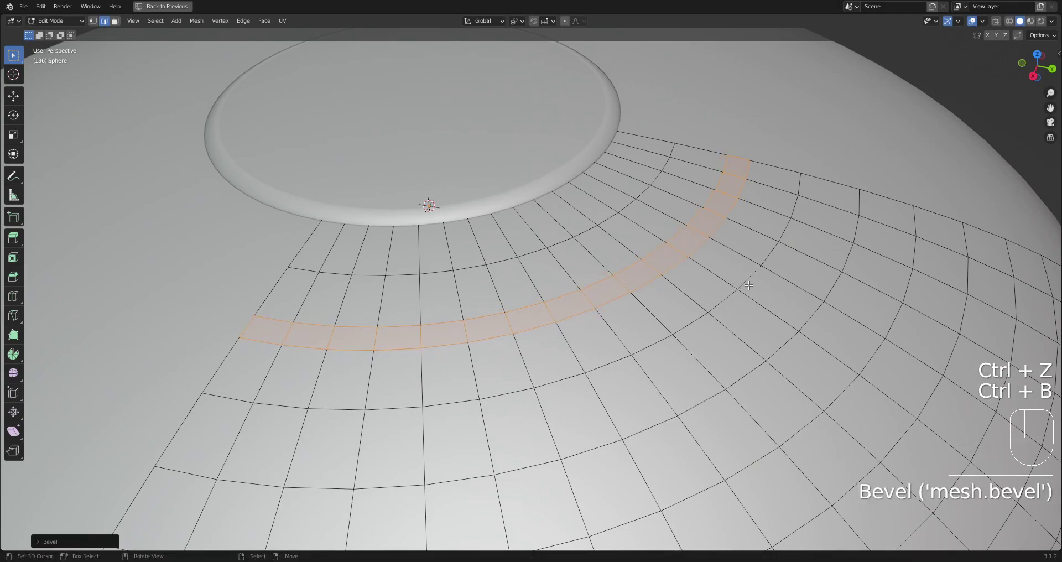
key("i")
key("ctrl")
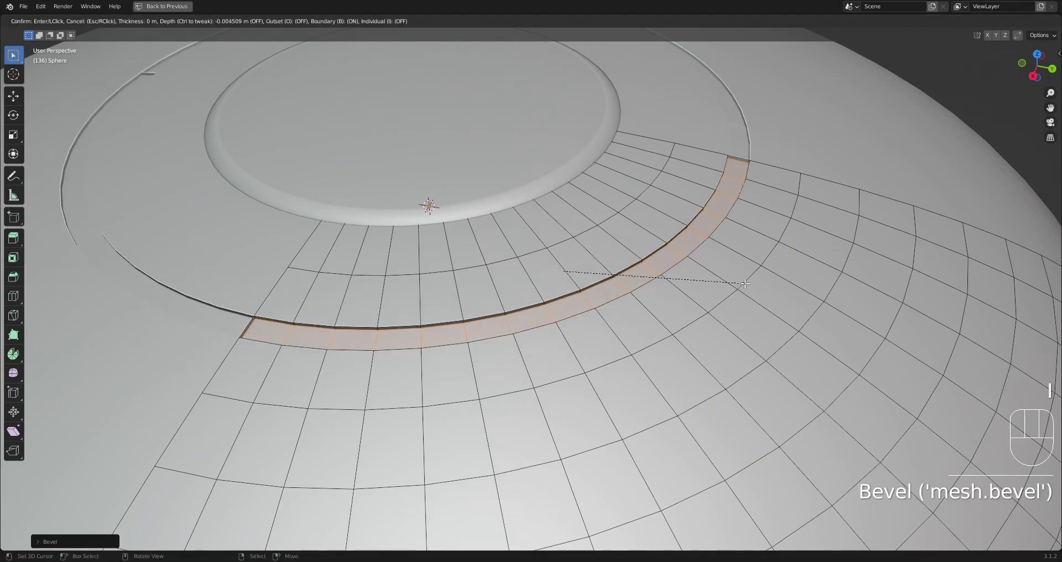
key("Tab")
middle_click_drag(737, 284, 646, 319)
right_click(688, 286)
key("Tab")
scroll(687, 286, "down", 3)
key("Tab")
scroll(674, 289, "up", 2)
key("Tab")
key("alt+a")
key("Tab")
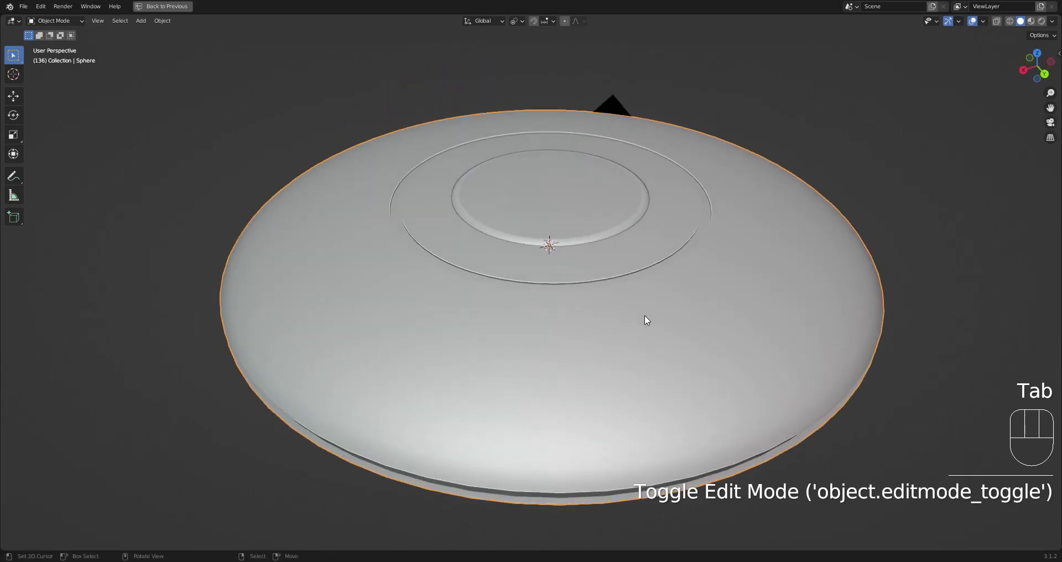
Check the hull's face regions inside and outside the circular groove by selecting sample face rings and single faces.
key("Tab")
key("3")
left_click(636, 294, "alt+shift")
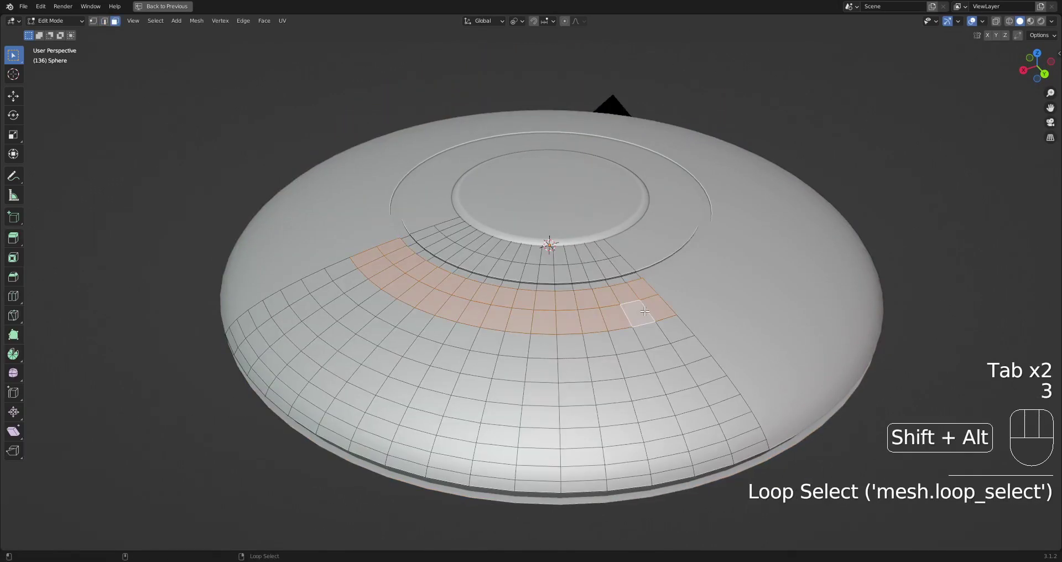
key("alt+a")
left_click(643, 312)
left_click(593, 271, "shift")
scroll(615, 343, "down", 5)
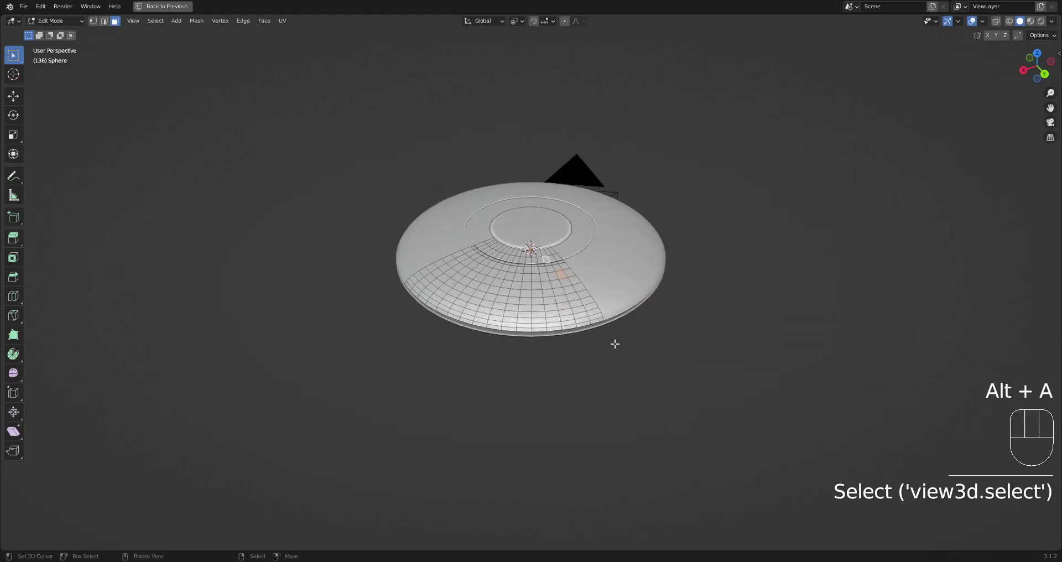
scroll(616, 343, "up", 6)
key("alt+a")
Examine the hull's side band and upper surface from several angles, then return to Object Mode.
right_click(602, 278, "alt+shift")
scroll(625, 346, "down", 3)
middle_click_drag(626, 348, 629, 277)
scroll(629, 277, "up", 3)
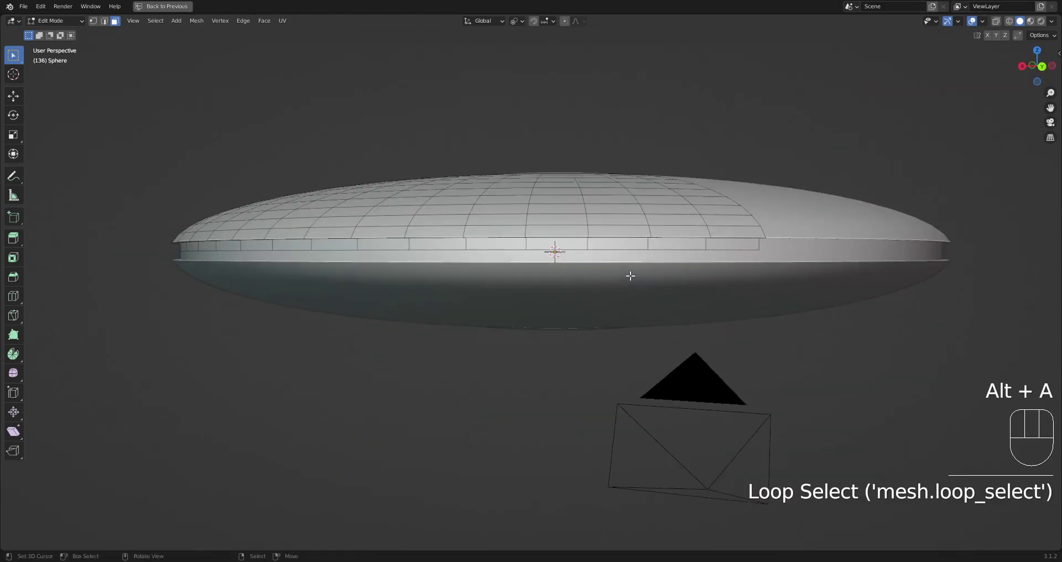
right_click(650, 243, "alt+shift")
middle_click_drag(650, 243, 589, 360)
scroll(650, 276, "up", 2)
scroll(651, 276, "down", 3)
scroll(580, 337, "down", 4)
scroll(607, 316, "up", 3)
scroll(587, 354, "up", 2)
key("Tab")
Open the raised disc in Edit Mode and circle-select the triangular faces around its centre.
right_click(577, 254)
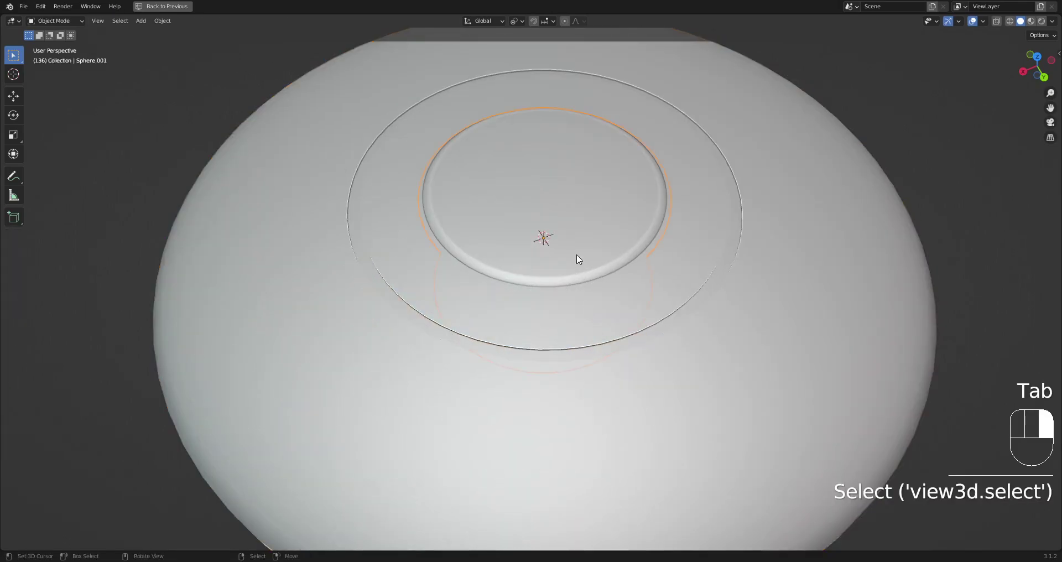
key("Tab")
key("alt+a")
key("Tab")
key("Tab")
middle_click_drag(592, 192, 583, 334)
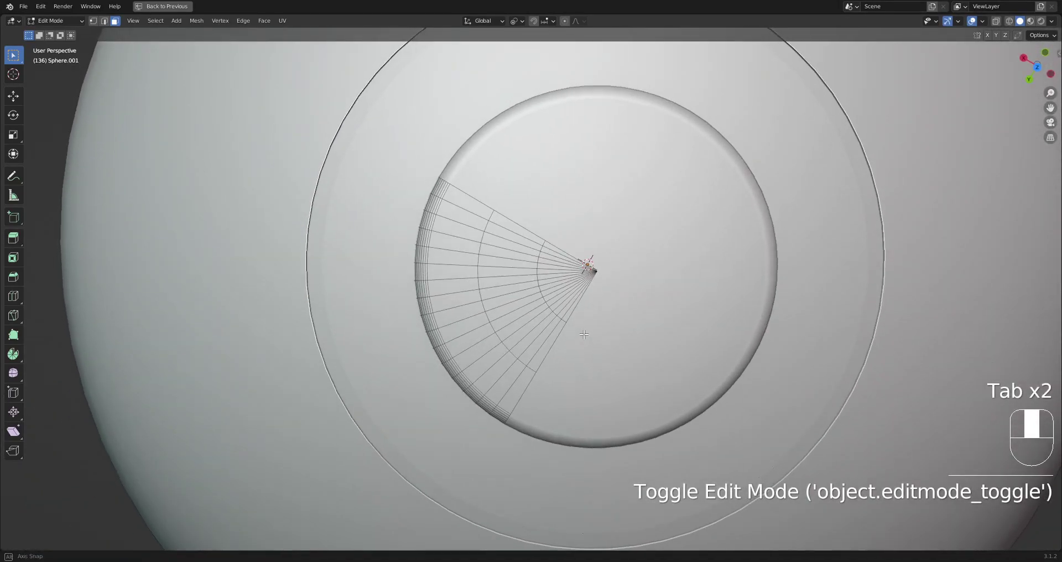
key("alt+a")
scroll(586, 309, "up", 3)
key("3")
key("c")
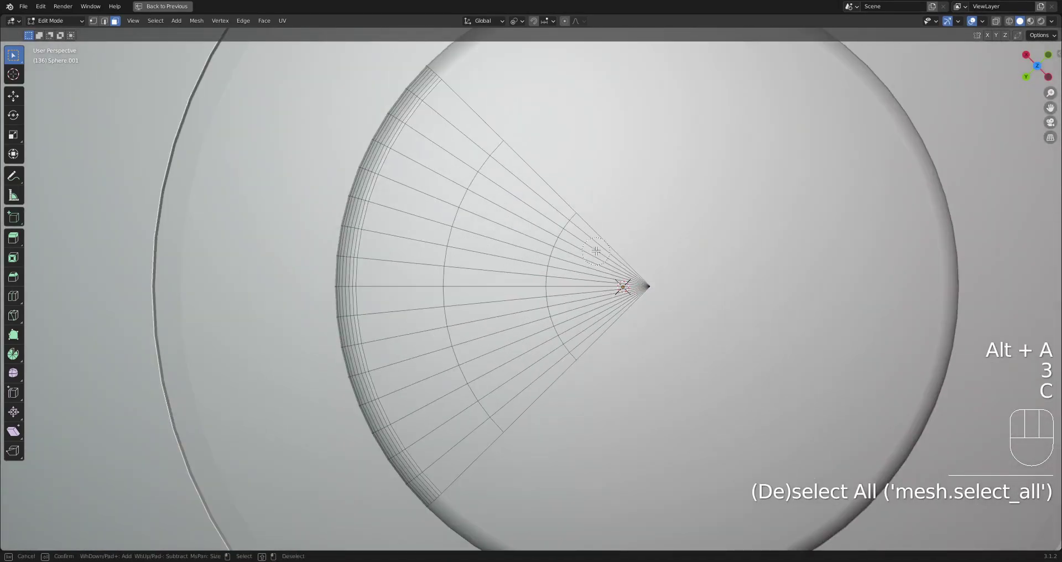
left_click_drag(590, 286, 594, 323)
right_click(594, 323)
Turn the raised disc's mirrored parts into real geometry with Random Flow's Mesh Ops.
key("Tab")
scroll(590, 290, "down", 3)
key("shift+q")
middle_click_drag(591, 289, 628, 303)
mouse_move(626, 253)
left_click(701, 255)
Circle-select the fan of triangular faces at the centre of the full disc and delete them.
key("Tab")
key("alt+a")
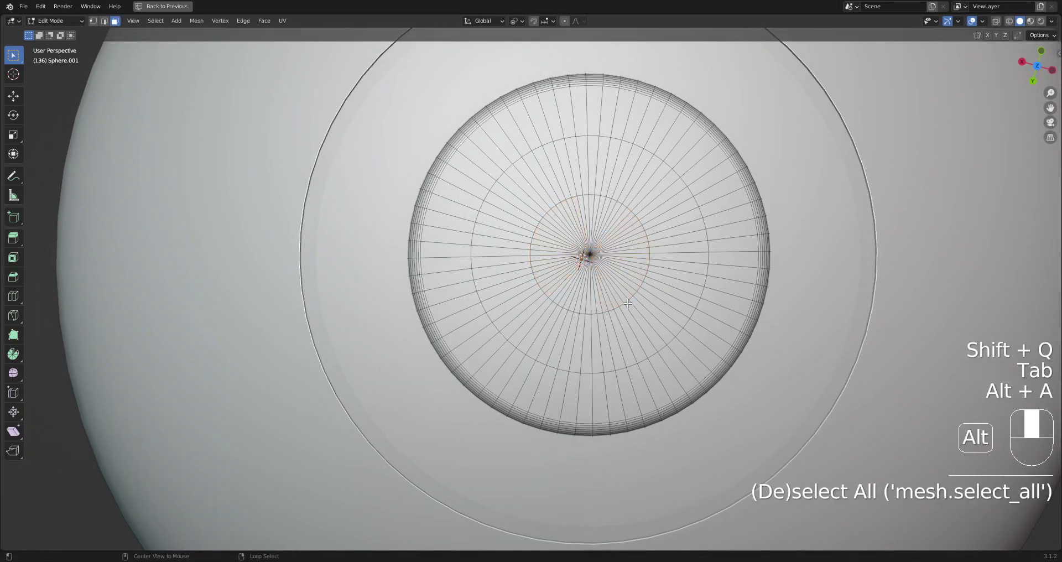
key("c")
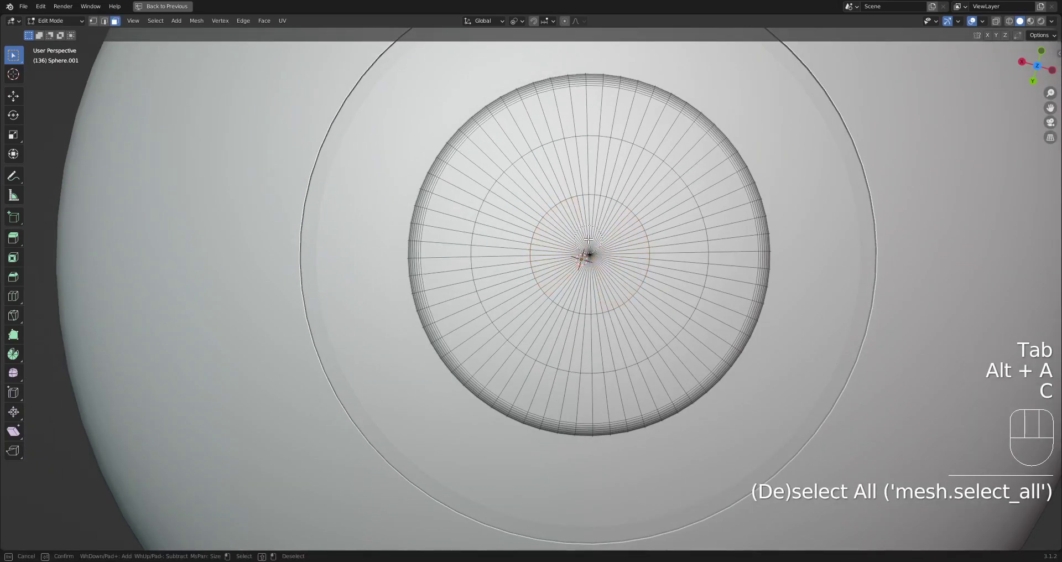
right_click(587, 270)
key("x")
left_click(587, 274)
Select the edge loop around the disc's central hole and close it with Grid Fill.
key("2")
scroll(598, 224, "up", 2)
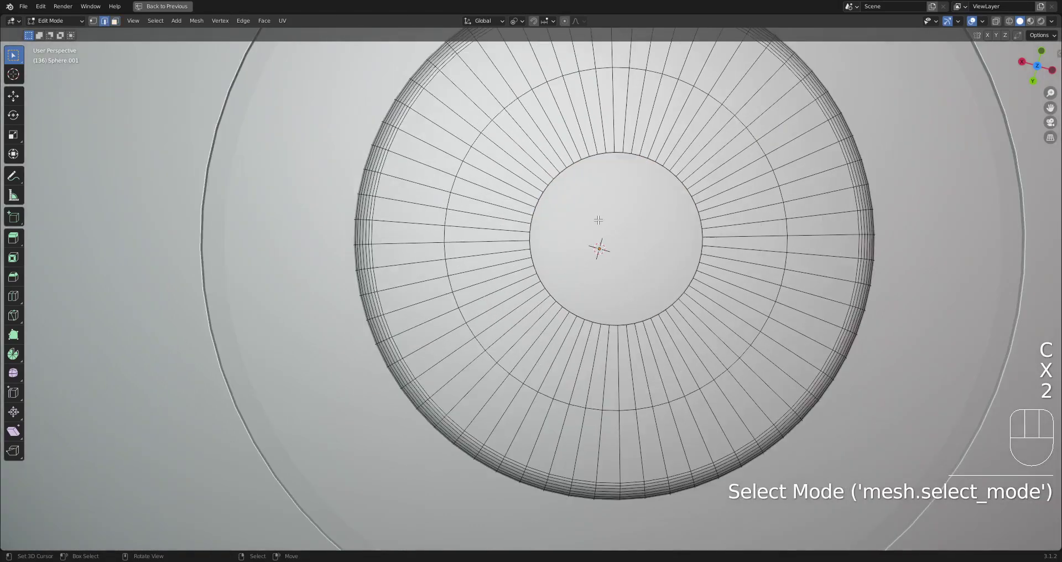
right_click(614, 153, "alt+shift")
middle_click_drag(715, 199, 682, 232, "shift")
key("ctrl+f")
key("g")
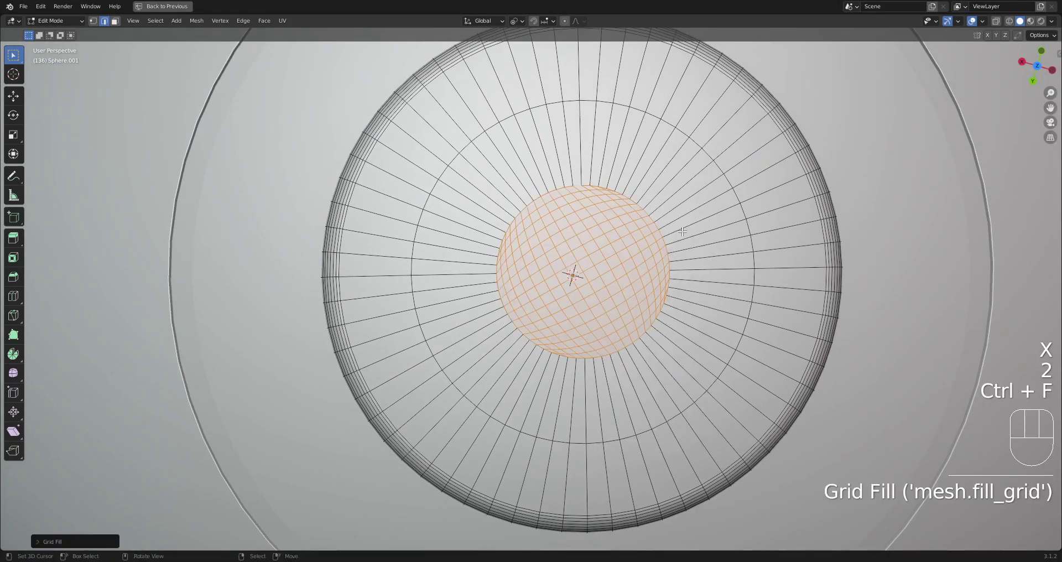
scroll(680, 299, "down", 3)
scroll(713, 305, "up", 1)
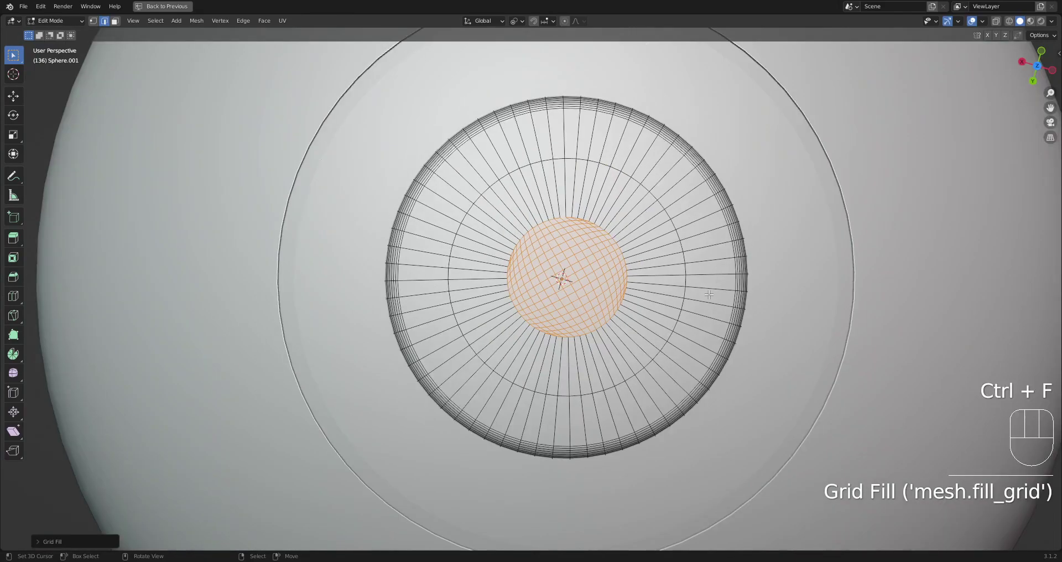
Inspect the filled centre from the top view and undo the grid fill.
key("KP_7")
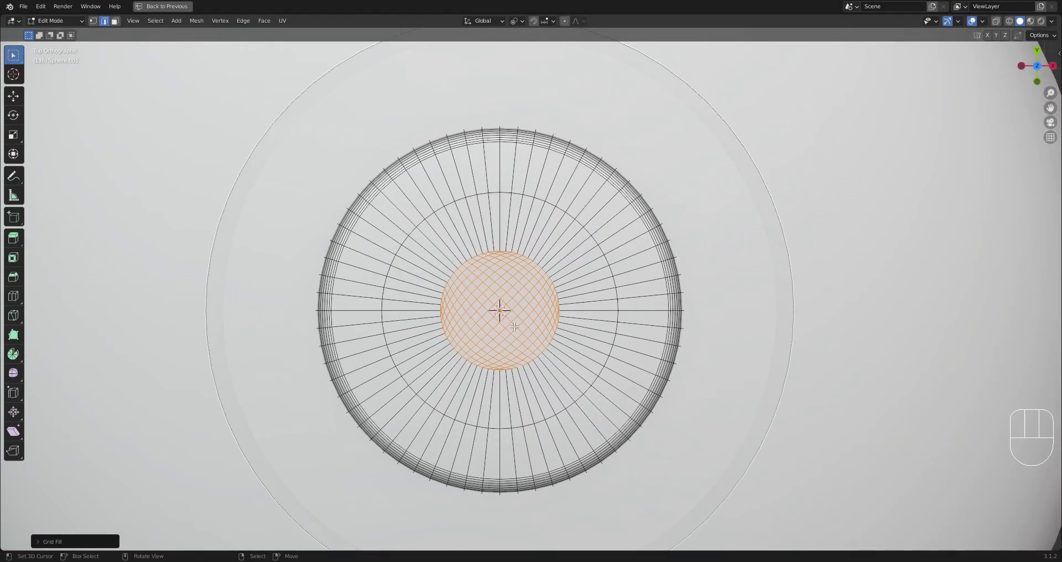
scroll(508, 330, "down", 6)
scroll(546, 230, "up", 2)
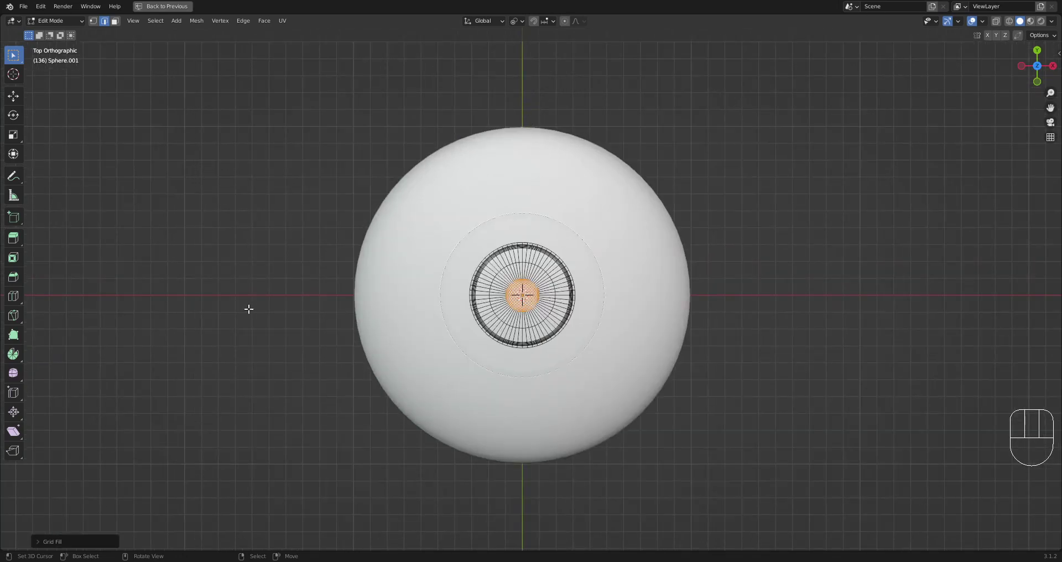
scroll(559, 320, "up", 8)
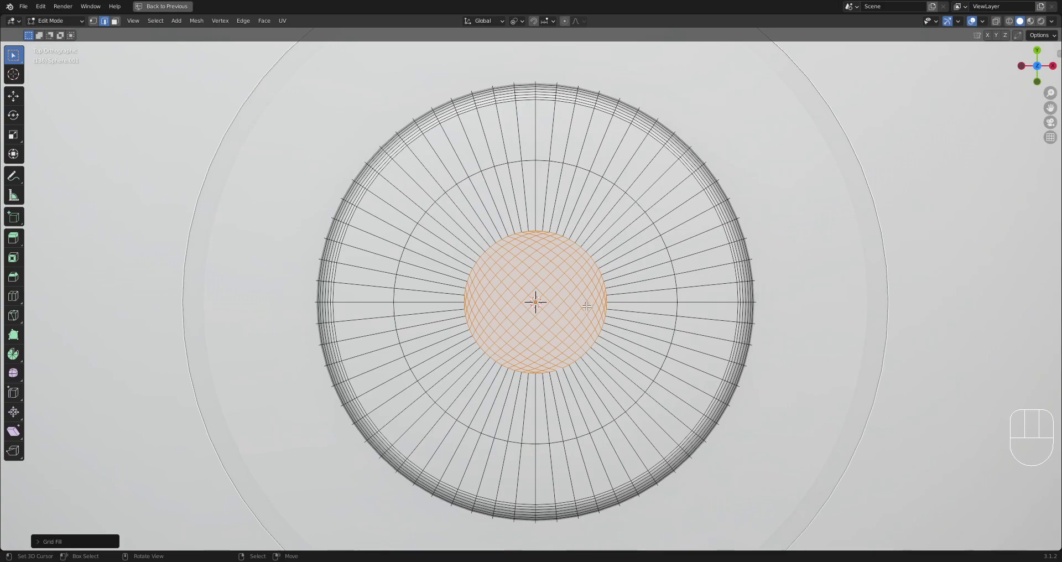
key("F9")
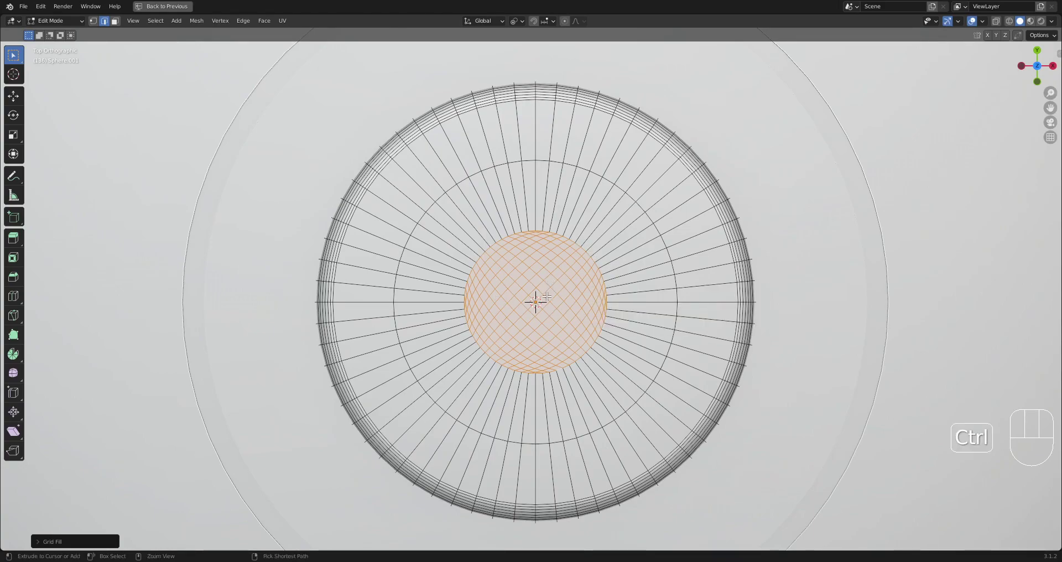
key("ctrl+z")
Reselect the edge loop around the central hole and apply Grid Fill again from the top view.
key("2")
key("alt+a")
left_click(584, 250, "alt+shift")
middle_click_drag(584, 250, 612, 269)
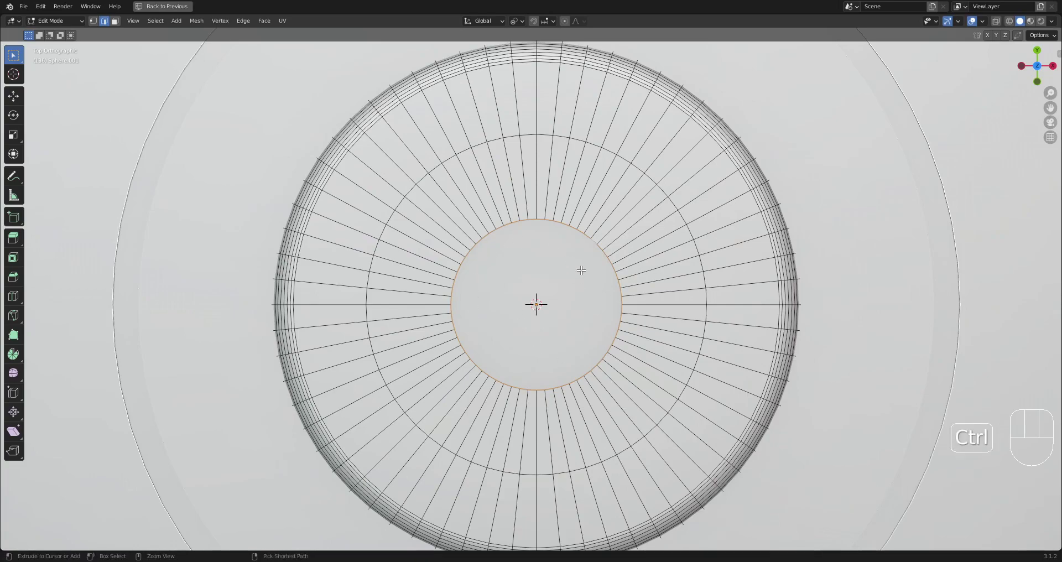
key("ctrl+f")
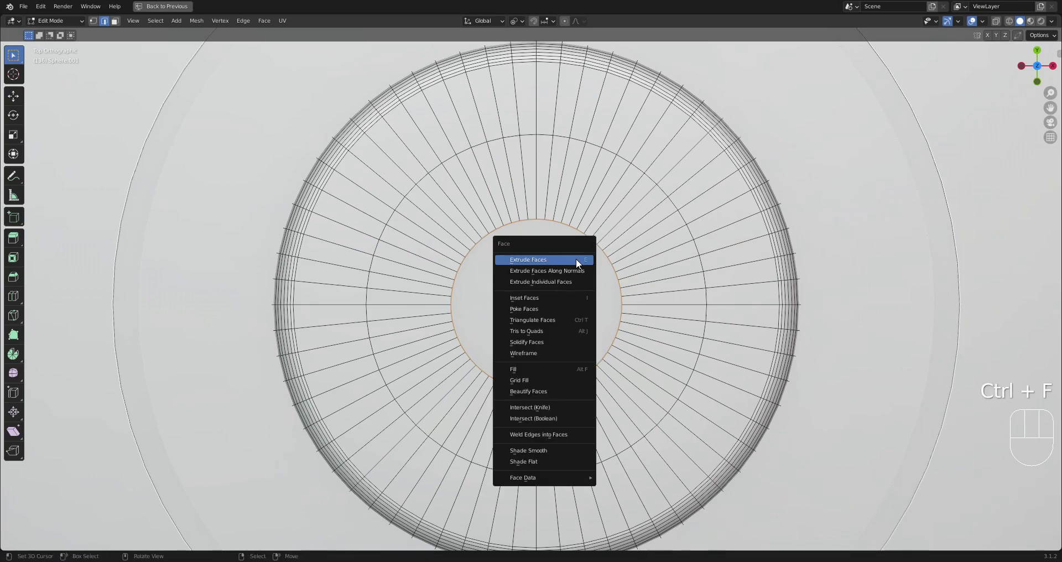
left_click(553, 381)
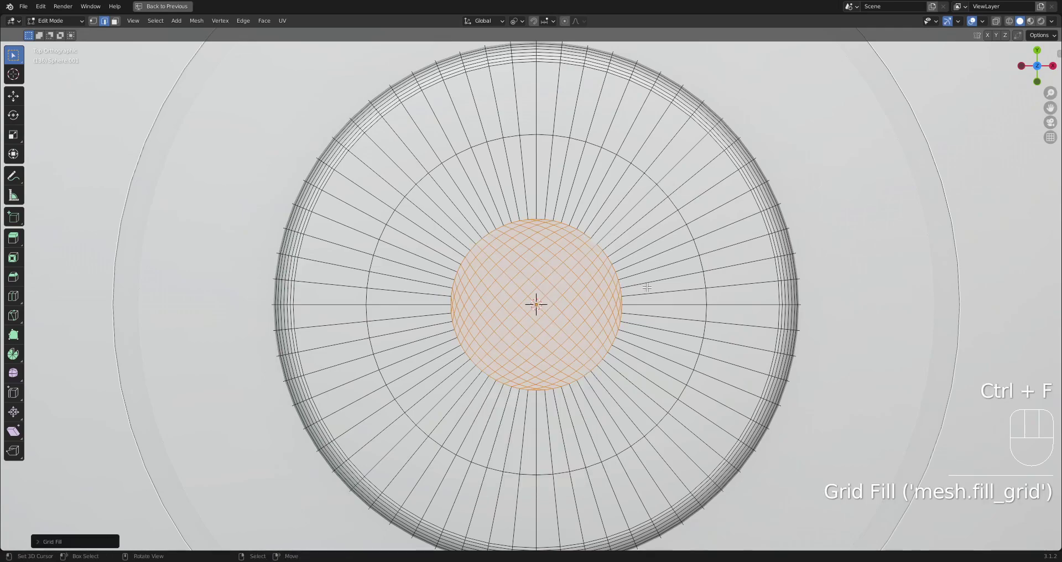
Set the Grid Fill span to 2 with offset 0.
key("F9")
left_click_drag(761, 315, 761, 314)
left_click_drag(764, 305, 767, 303, "ctrl")
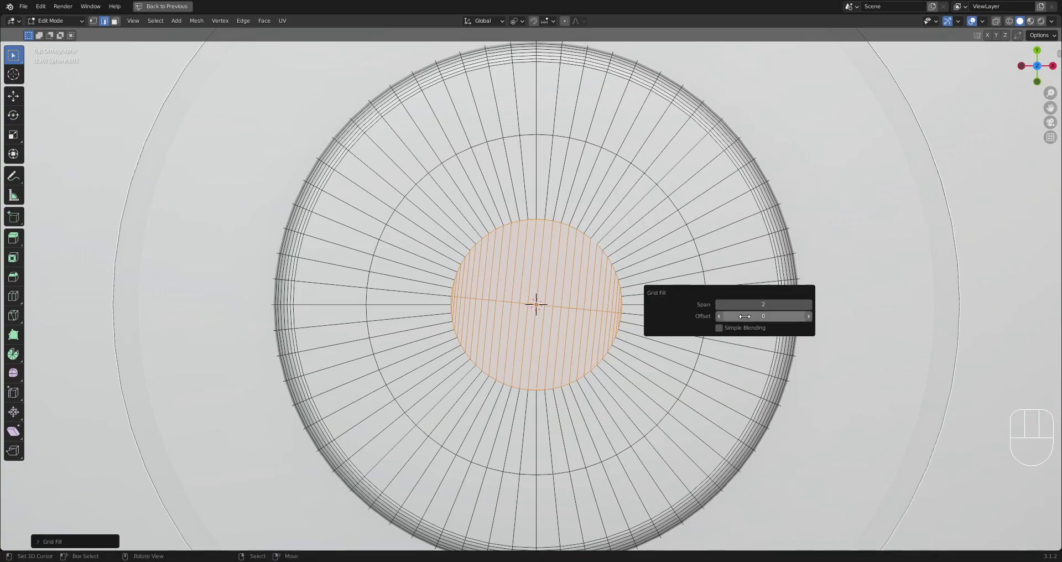
left_click(34, 542)
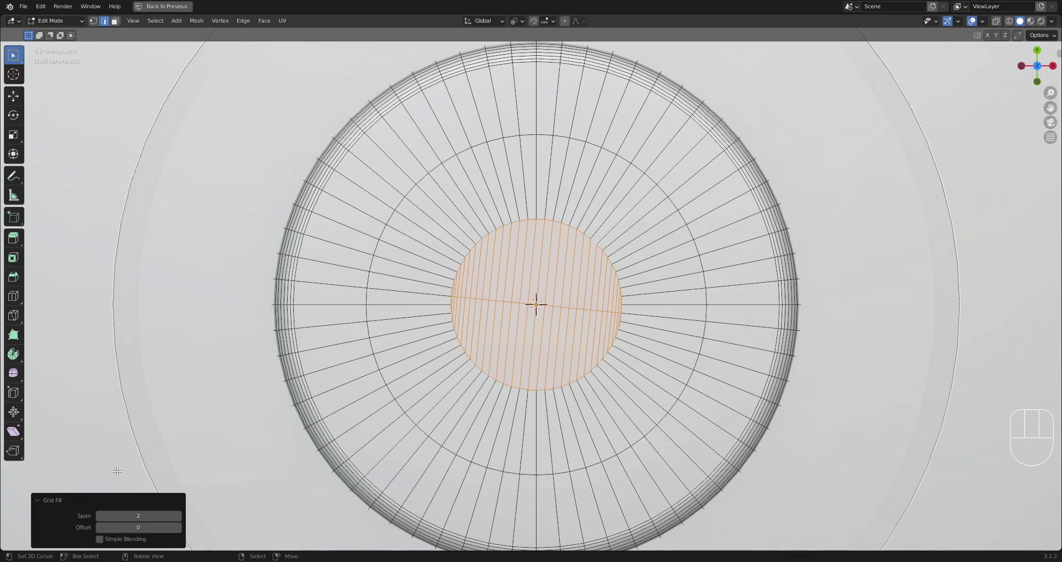
left_click(44, 499)
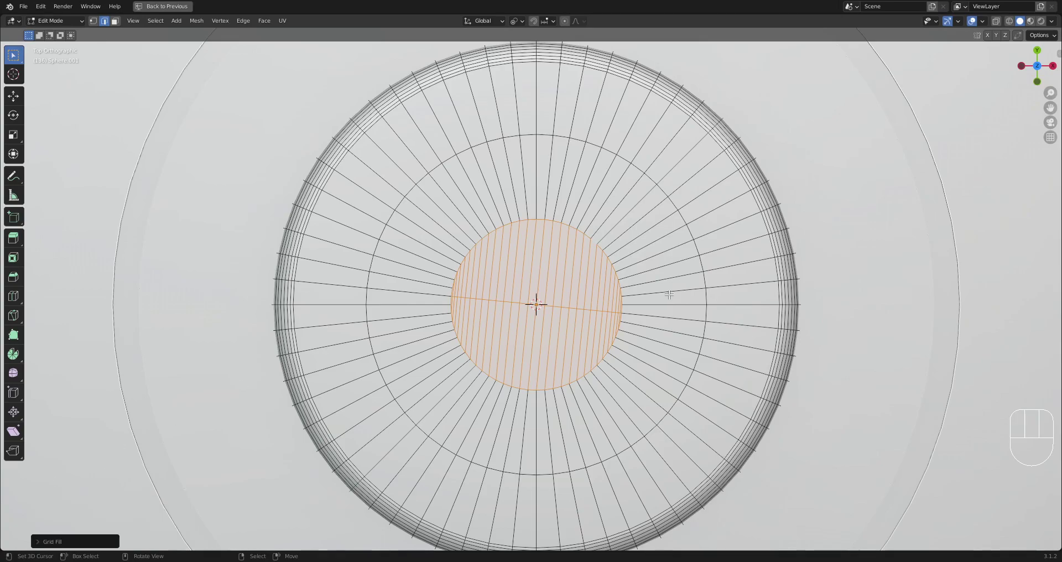
Reduce the Grid Fill span to 1 for the disc's central fill.
key("F9")
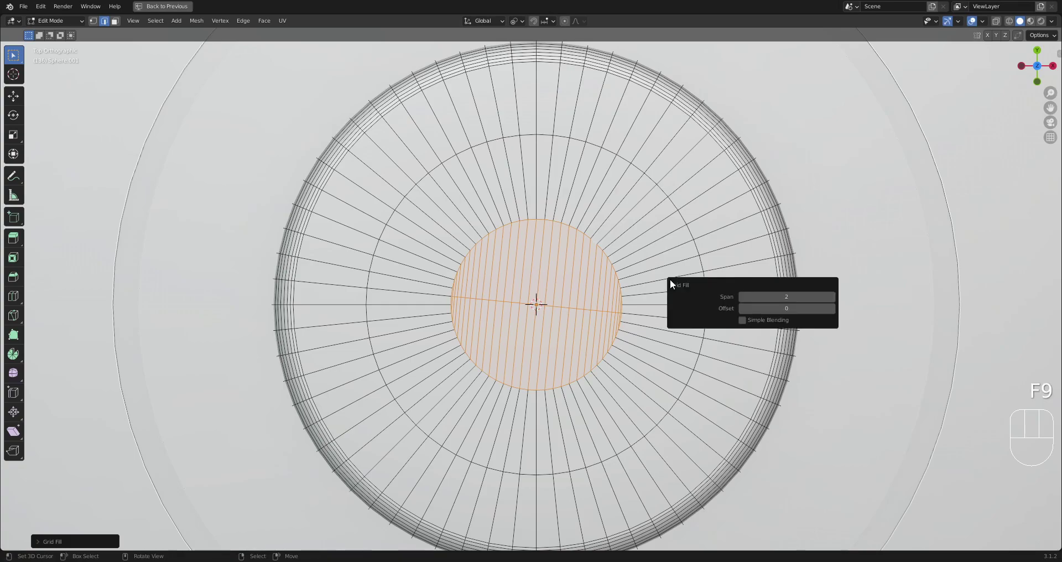
left_click_drag(735, 281, 715, 262)
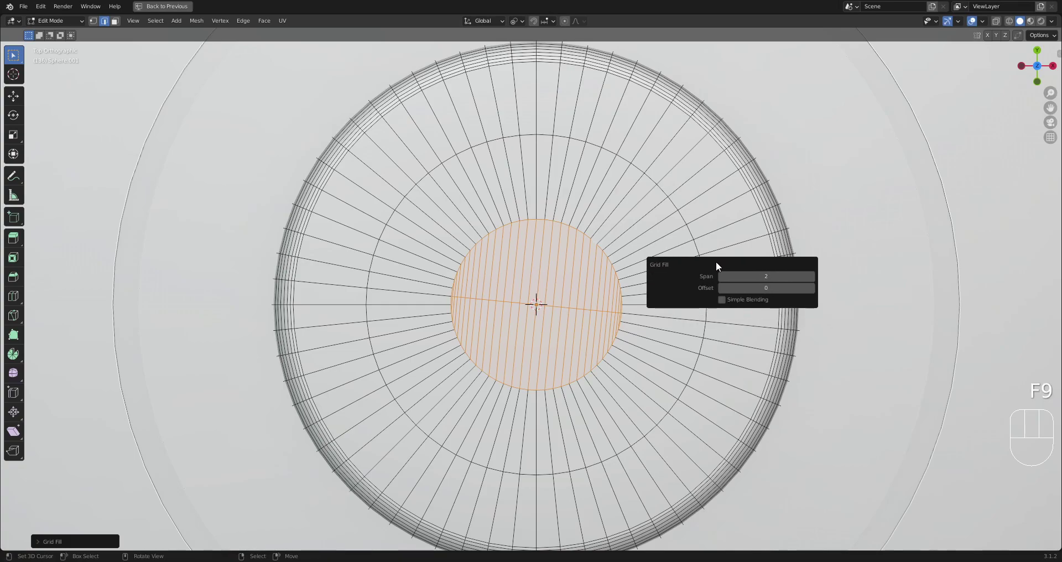
scroll(758, 275, "down", 1, "ctrl")
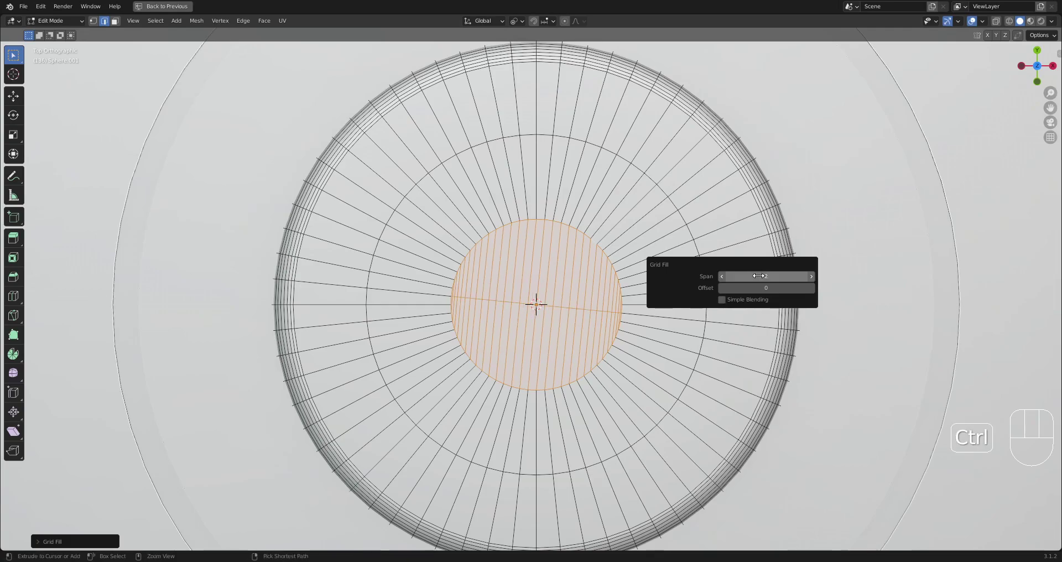
scroll(758, 276, "up", 1, "ctrl")
scroll(758, 276, "down", 1, "ctrl")
scroll(758, 275, "up", 1, "ctrl")
scroll(758, 275, "down", 1, "ctrl")
scroll(760, 276, "up", 1, "ctrl")
scroll(759, 275, "down", 1, "ctrl")
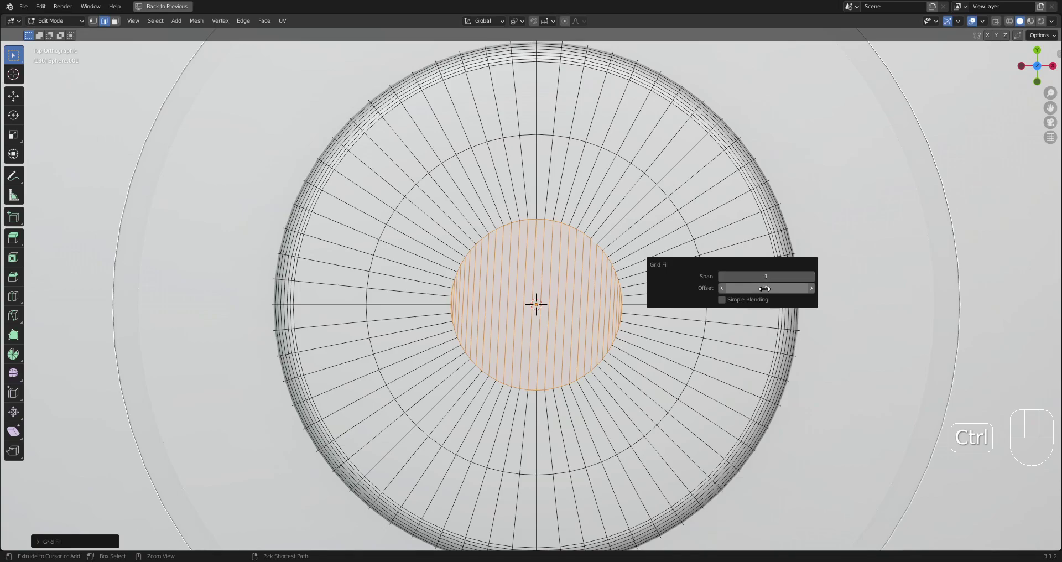
Try other Grid Fill offsets on the single-span centre fill and examine how its strips meet the rim.
middle_click_drag(614, 277, 596, 273)
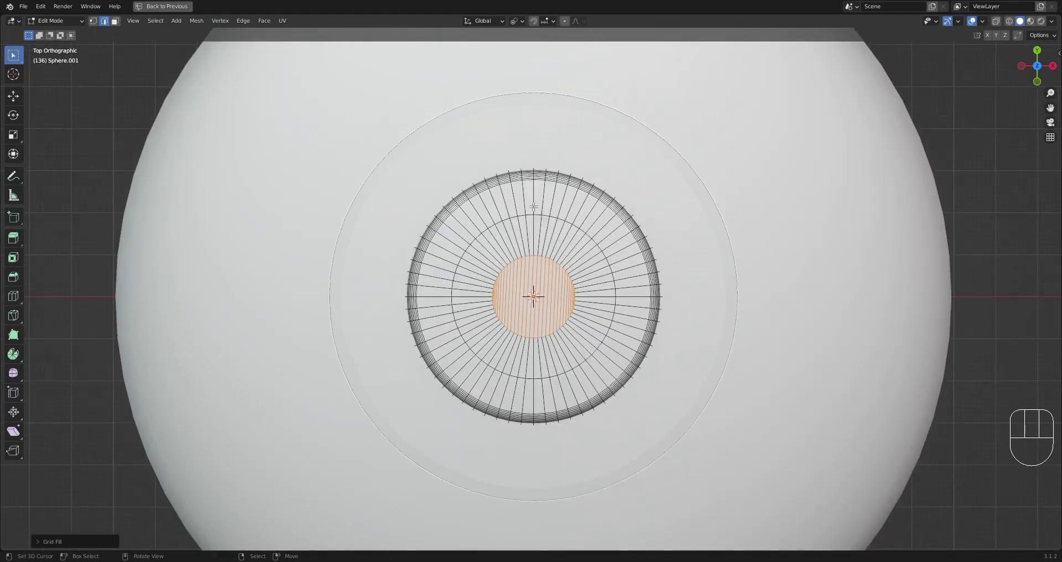
scroll(533, 235, "up", 5)
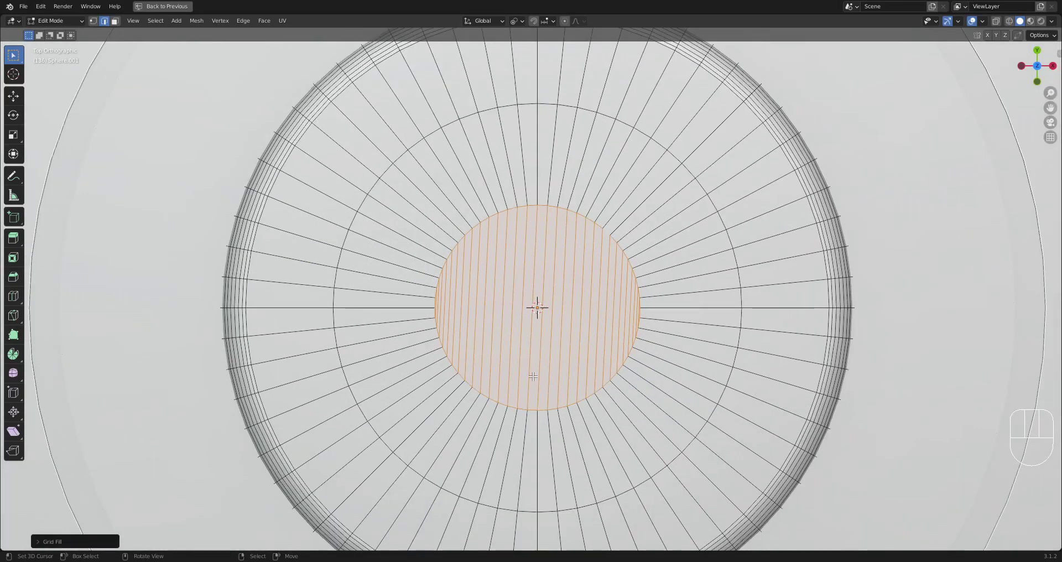
key("F9")
scroll(709, 357, "up", 2, "ctrl")
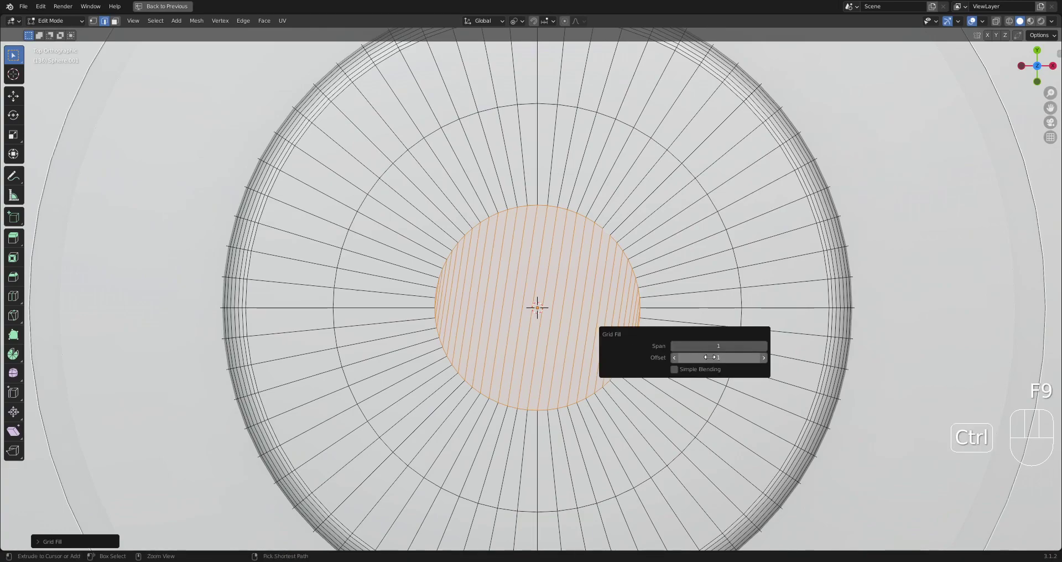
scroll(710, 357, "up", 1, "ctrl")
scroll(710, 357, "down", 1, "ctrl")
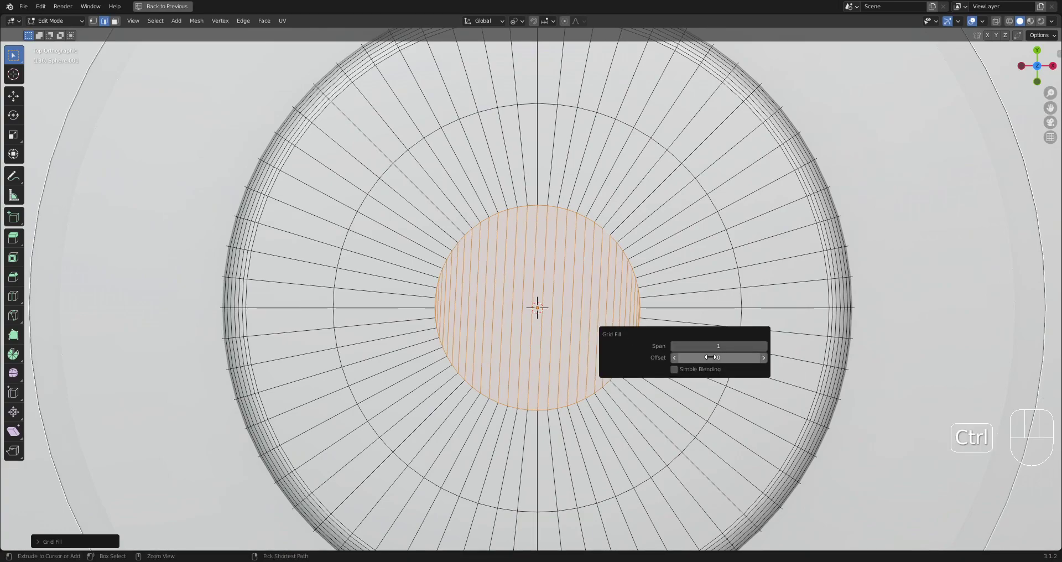
scroll(565, 326, "down", 7)
middle_click_drag(613, 330, 620, 307)
scroll(620, 308, "up", 6)
middle_click_drag(470, 330, 739, 289, "alt")
scroll(740, 289, "up", 2)
scroll(563, 303, "up", 3)
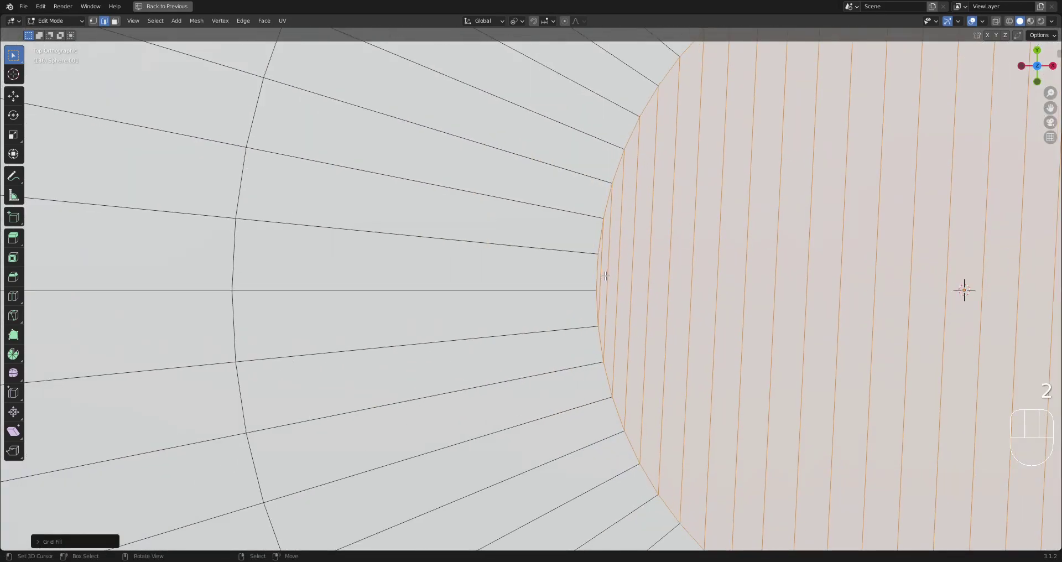
Undo the Grid Fill so only the edge loop around the central hole remains selected.
key("alt+a")
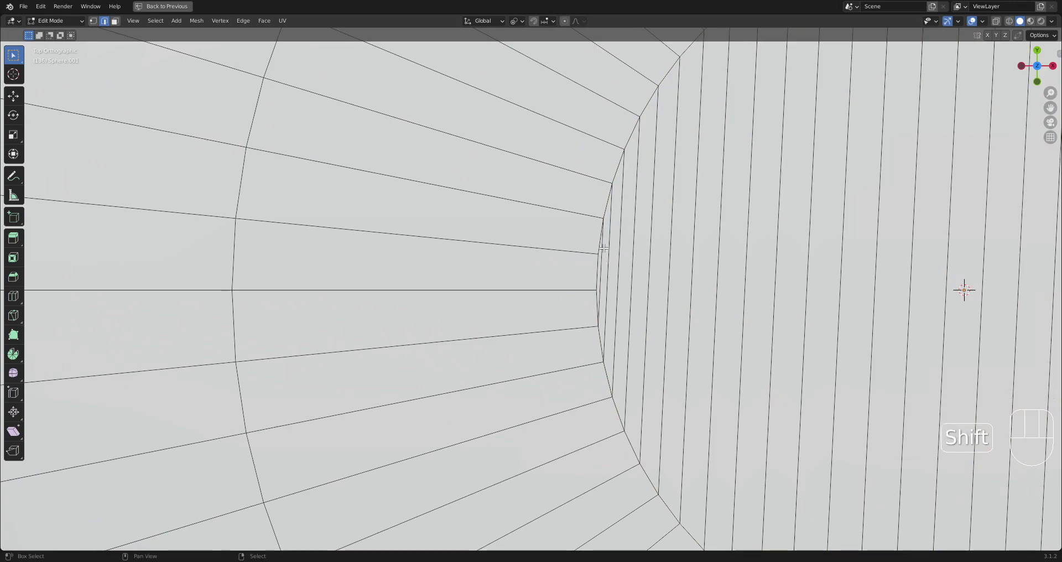
scroll(593, 274, "down", 12)
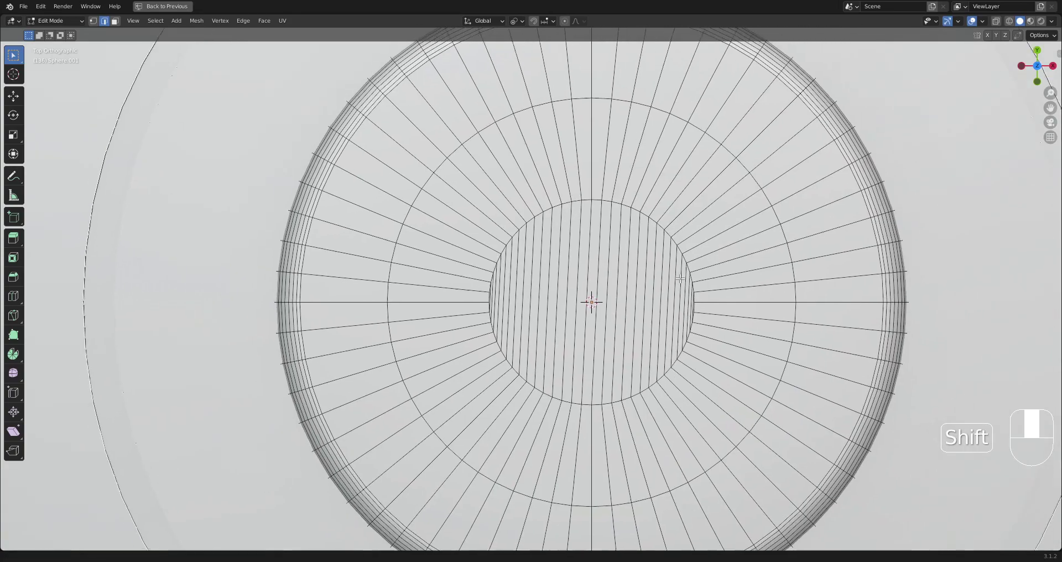
scroll(665, 301, "up", 3)
key("ctrl+z")
key("ctrl+z")
key("shift+q")
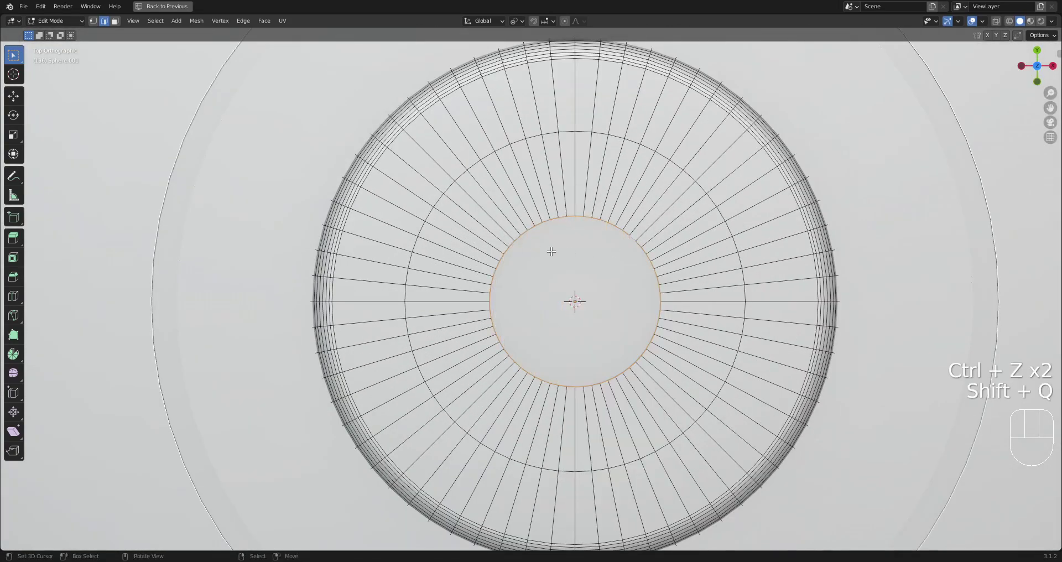
Refill the central hole with Grid Fill, setting the span to 1 and adjusting the offset so the strips run nearly vertically.
key("ctrl+g")
key("ctrl+f")
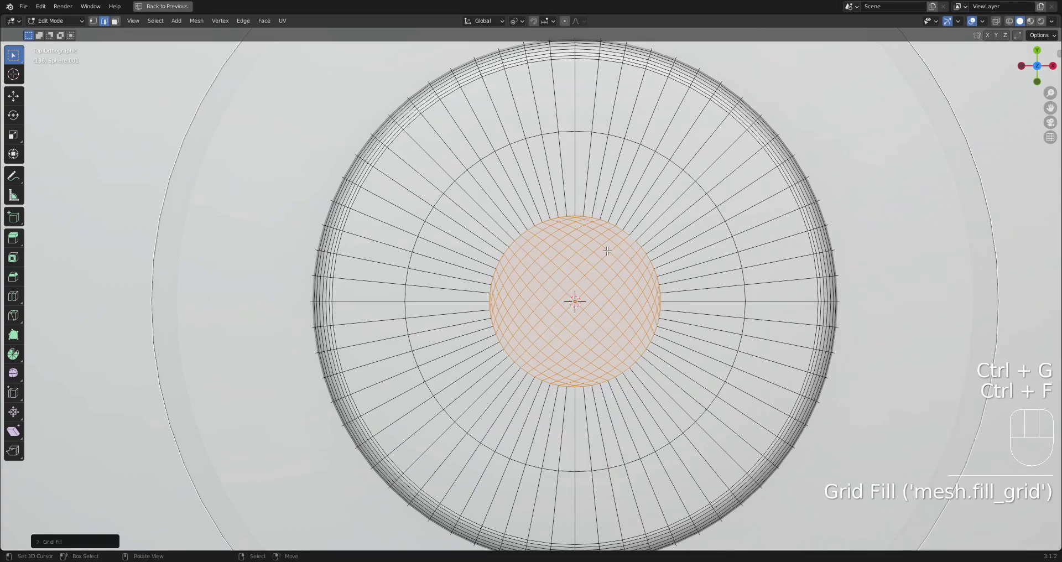
key("F9")
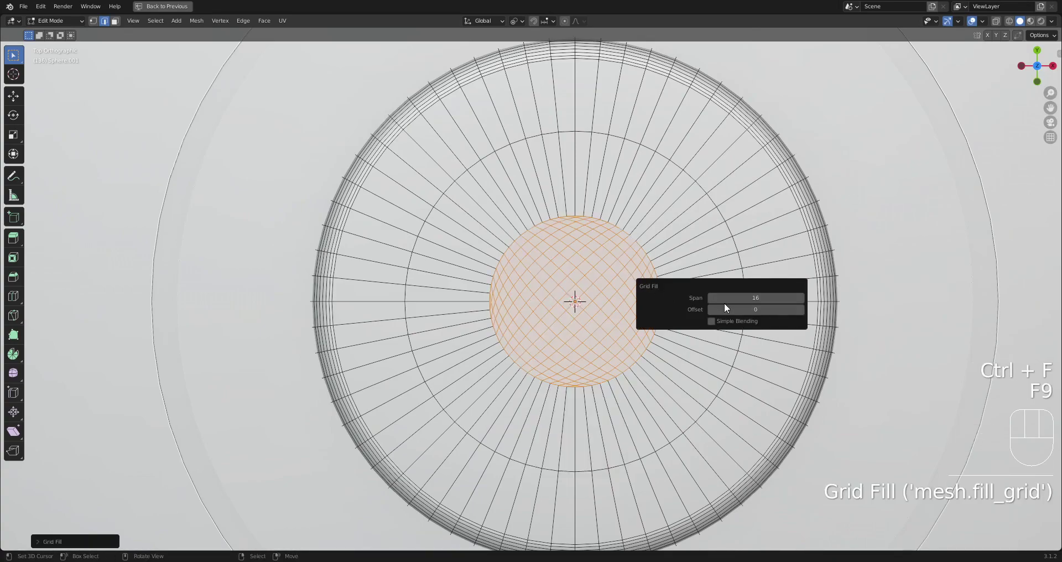
scroll(746, 298, "up", 1, "ctrl")
scroll(745, 298, "down", 5, "ctrl")
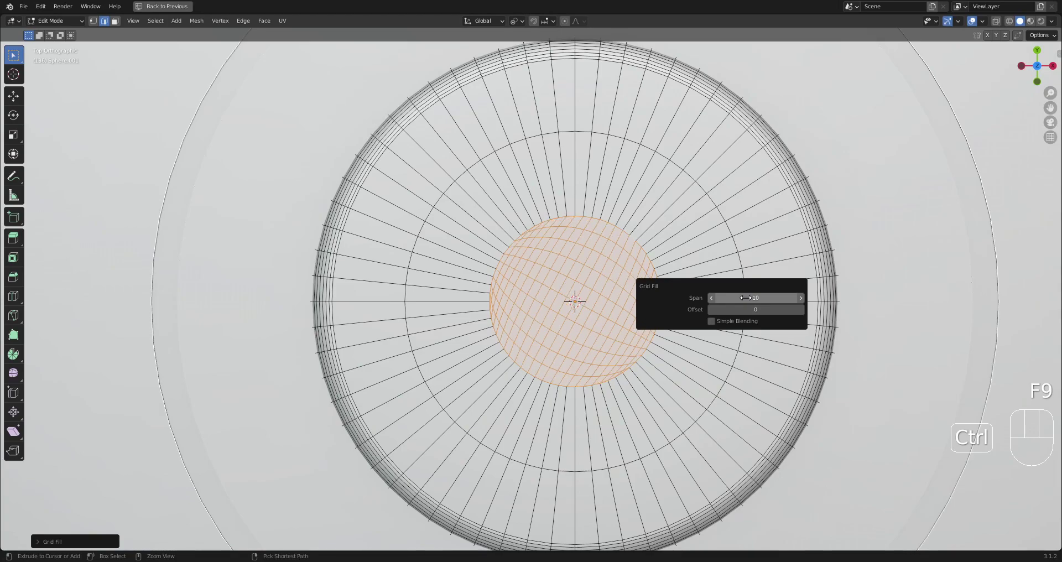
scroll(749, 310, "up", 2, "ctrl")
scroll(749, 310, "up", 10, "ctrl")
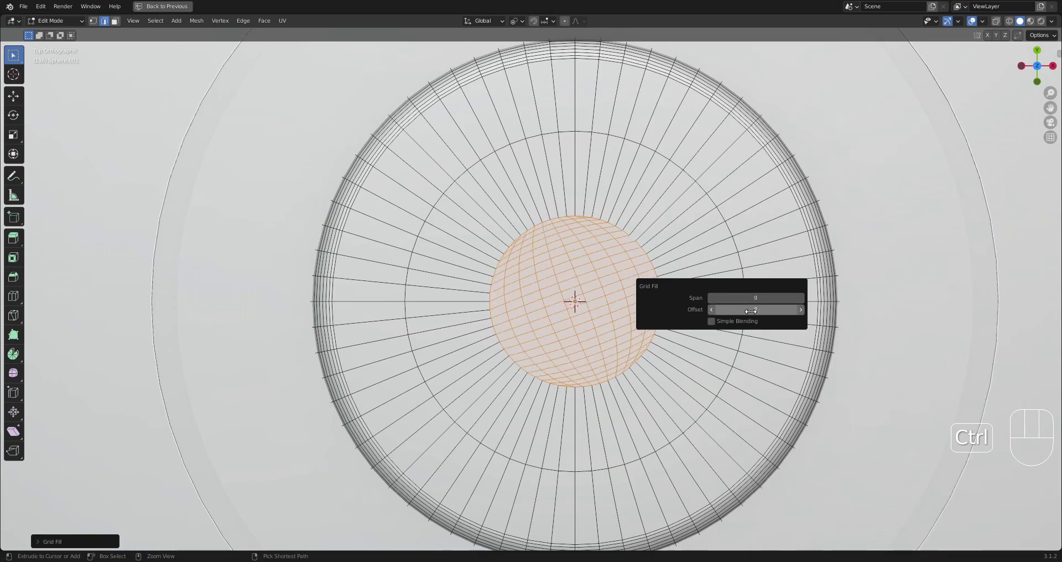
scroll(752, 298, "down", 8, "ctrl")
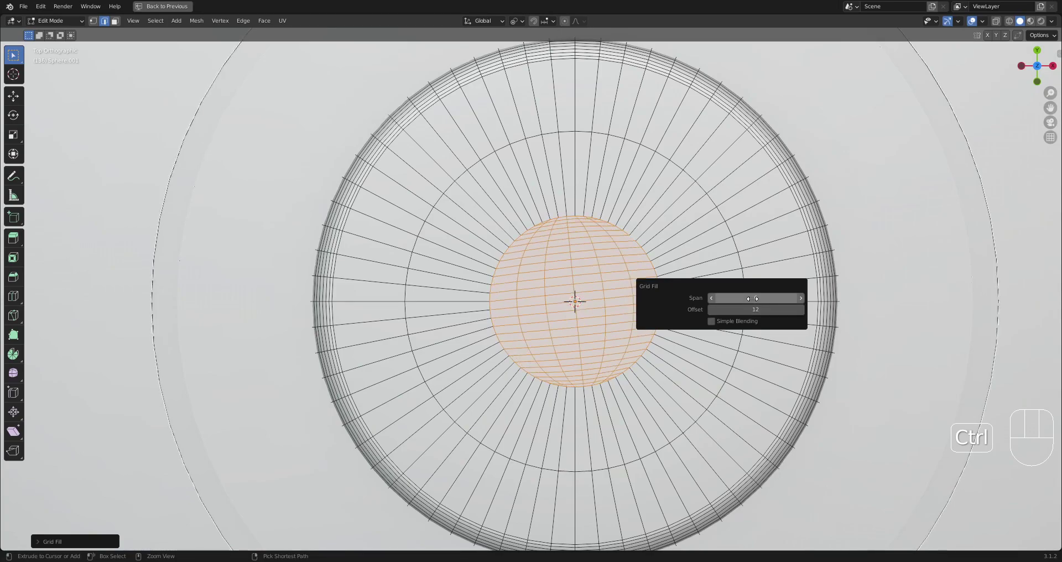
scroll(753, 309, "up", 6, "ctrl")
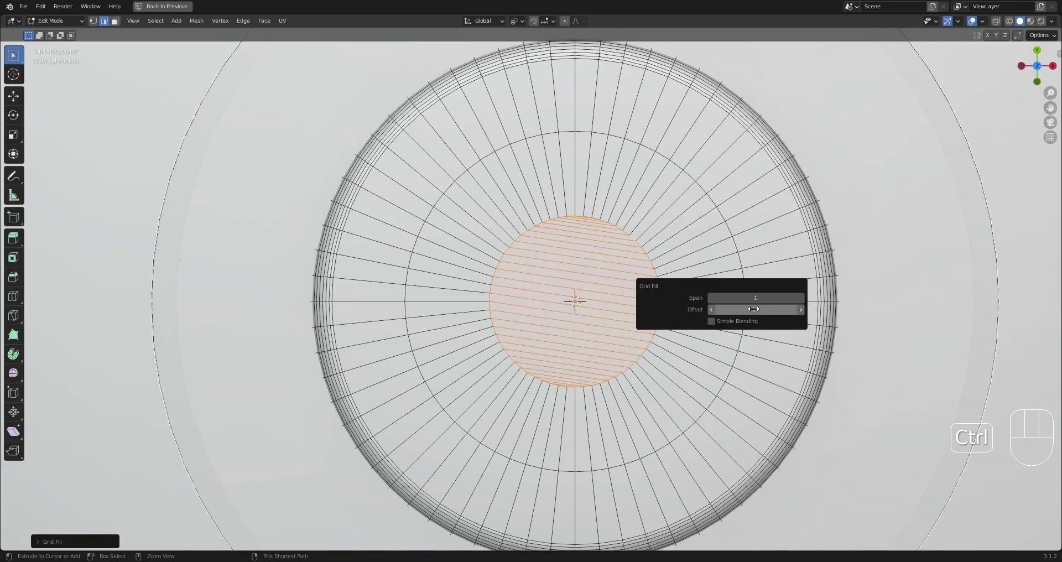
scroll(753, 309, "up", 3, "ctrl")
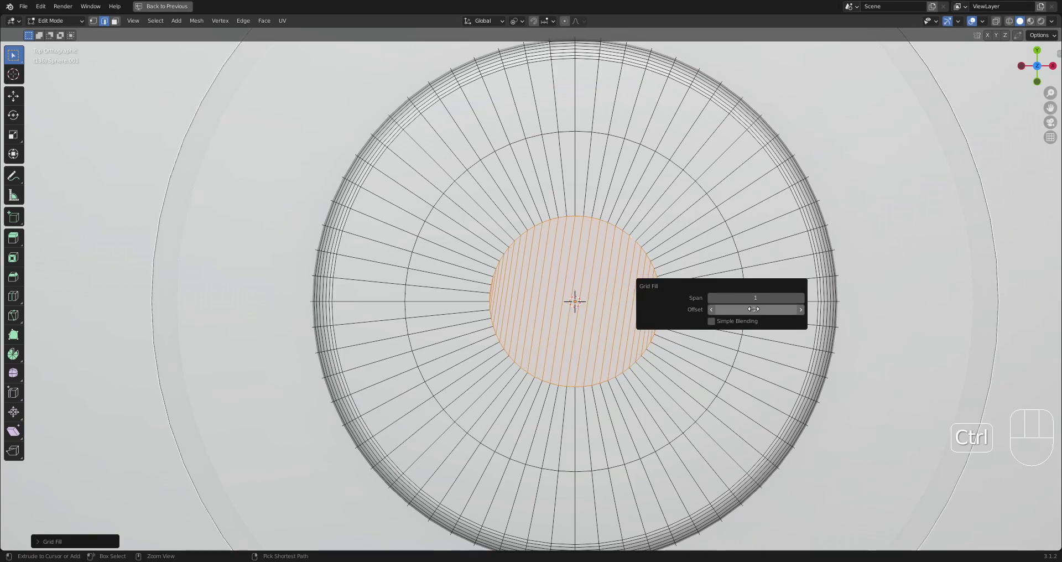
Dissolve the outermost strip edge along the left rim of the centre fill, and check the linked mesh selection.
scroll(569, 320, "up", 8)
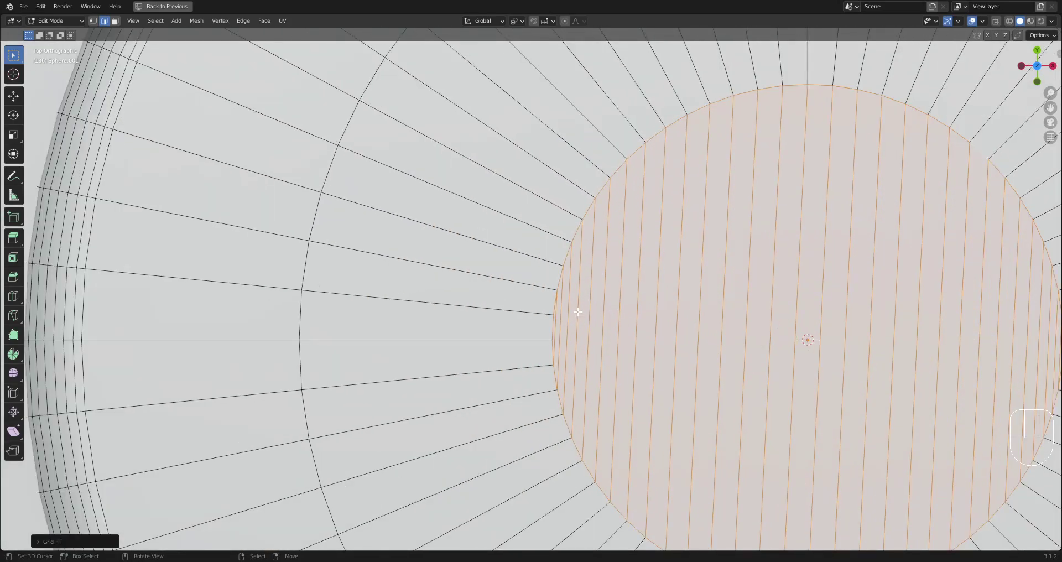
scroll(578, 312, "up", 2)
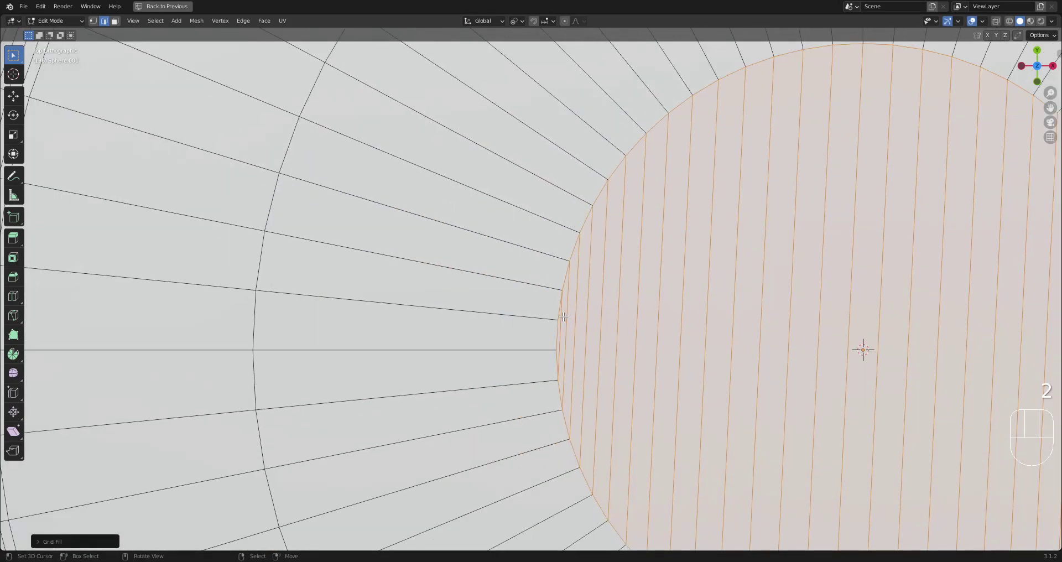
right_click(562, 316)
scroll(645, 308, "down", 2)
middle_click_drag(646, 308, 621, 285, "shift")
scroll(621, 284, "up", 2)
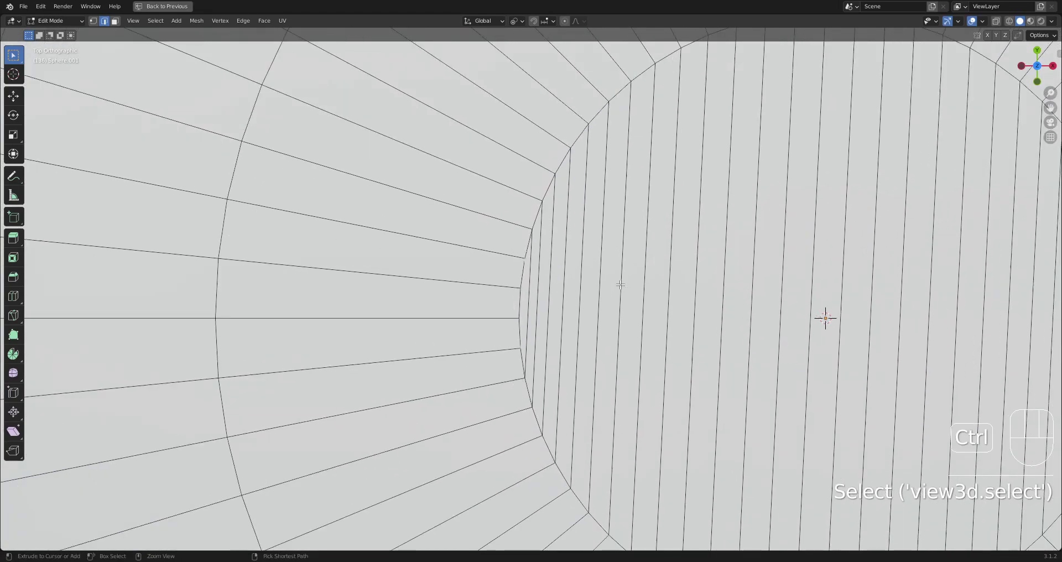
key("ctrl+x")
scroll(620, 285, "down", 1)
key("l")
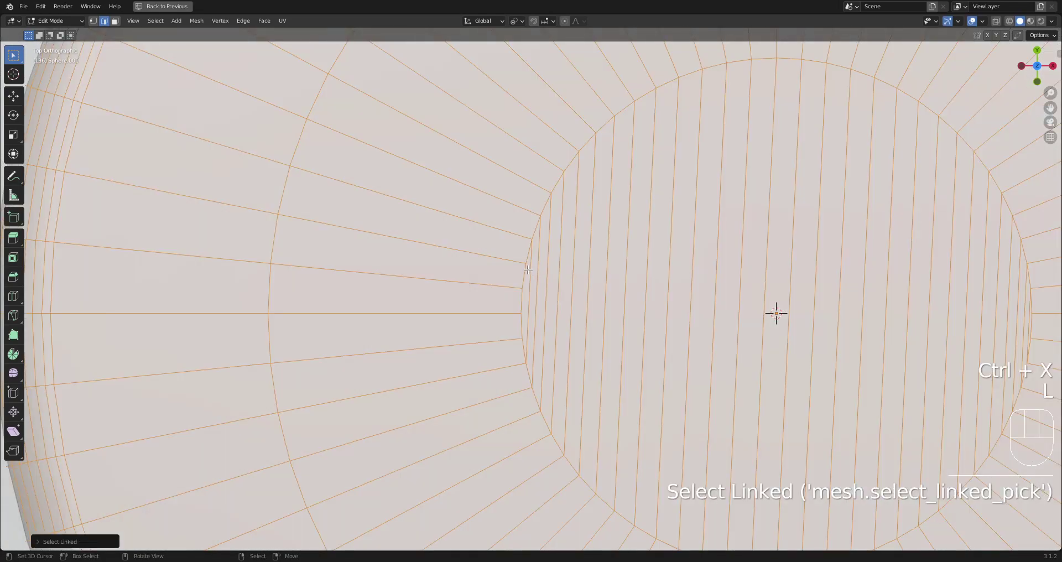
key("alt+a")
key("k")
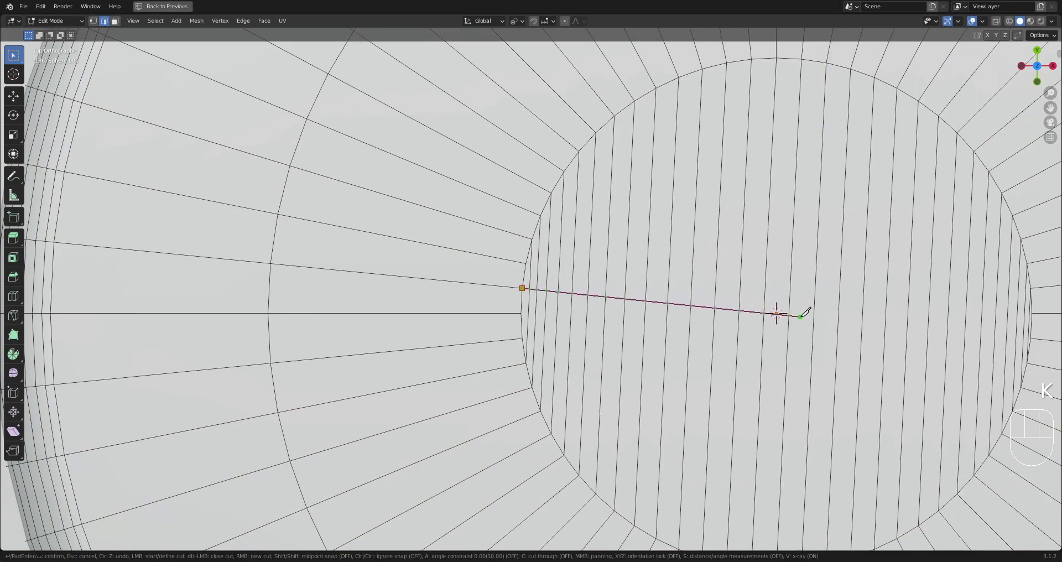
key("a")
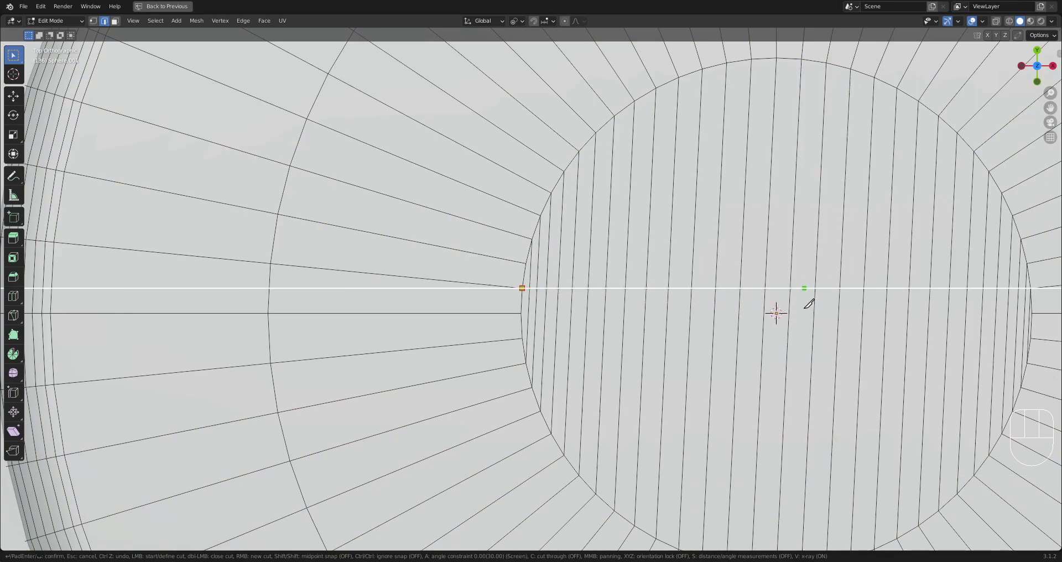
right_click(839, 302)
scroll(829, 301, "down", 4)
middle_click_drag(723, 299, 692, 299, "shift")
scroll(608, 298, "up", 1)
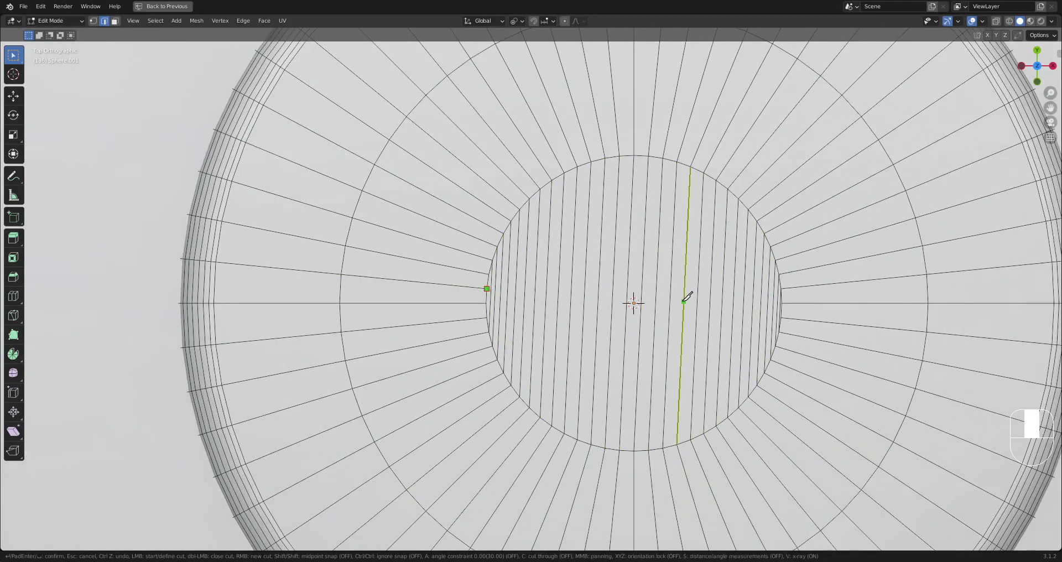
key("Escape")
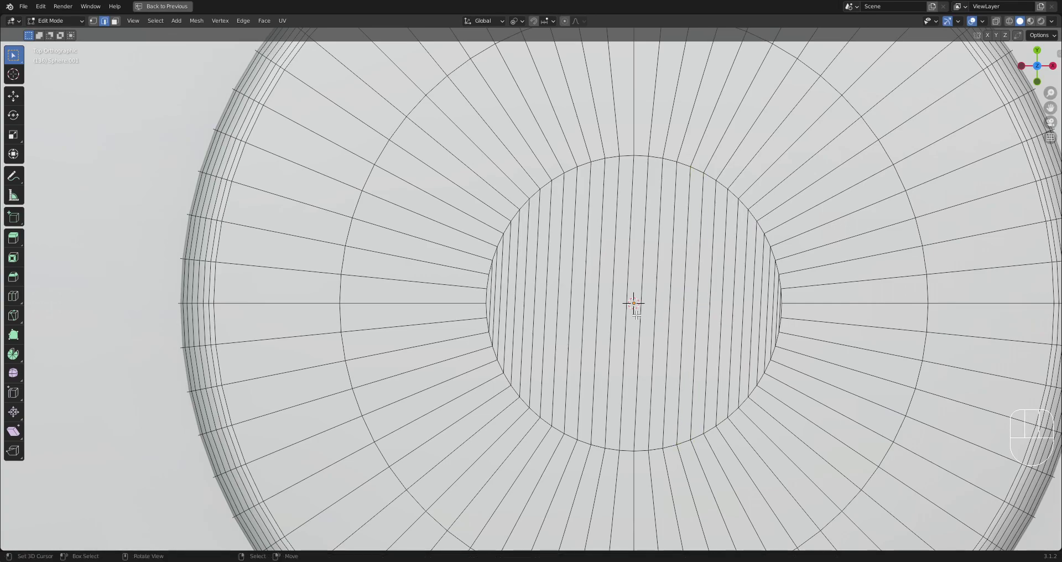
Apply Random Flow's Auto Mirror to the disc object on the X, Y and Z axes.
scroll(593, 315, "down", 8)
scroll(593, 320, "up", 6)
key("Tab")
key("Tab")
middle_click_drag(592, 321, 622, 313)
key("Tab")
scroll(622, 313, "down", 1)
key("shift+q")
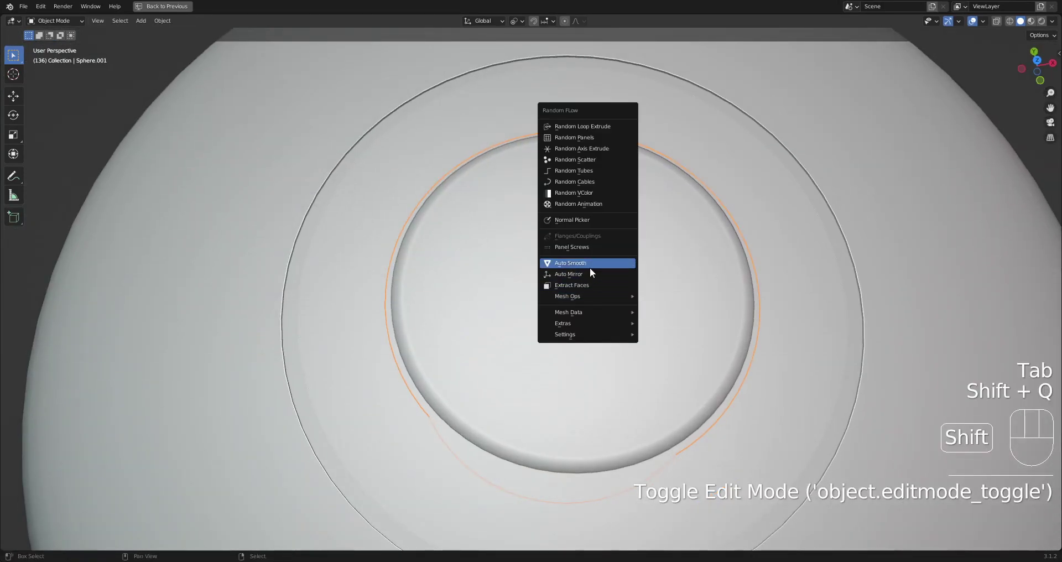
left_click(590, 273)
key("x")
key("y")
key("z")
key("space")
Examine the mirrored disc's remaining quarter mesh in vertex mode, around the centre and along the mirror edges.
key("Tab")
middle_click_drag(642, 341, 631, 367, "alt")
scroll(630, 367, "up", 6)
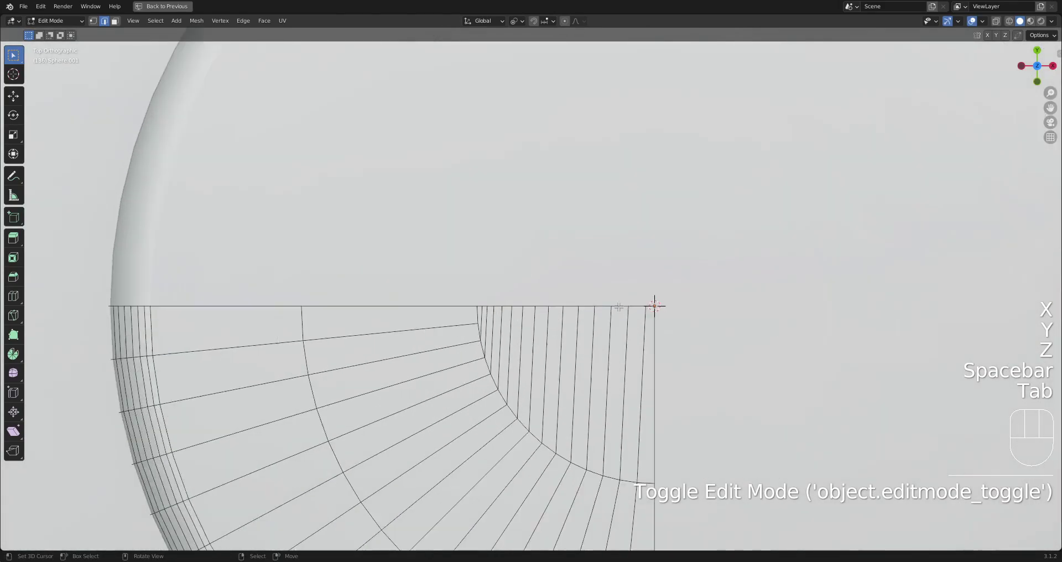
middle_click_drag(625, 322, 588, 247, "shift")
scroll(588, 246, "up", 1)
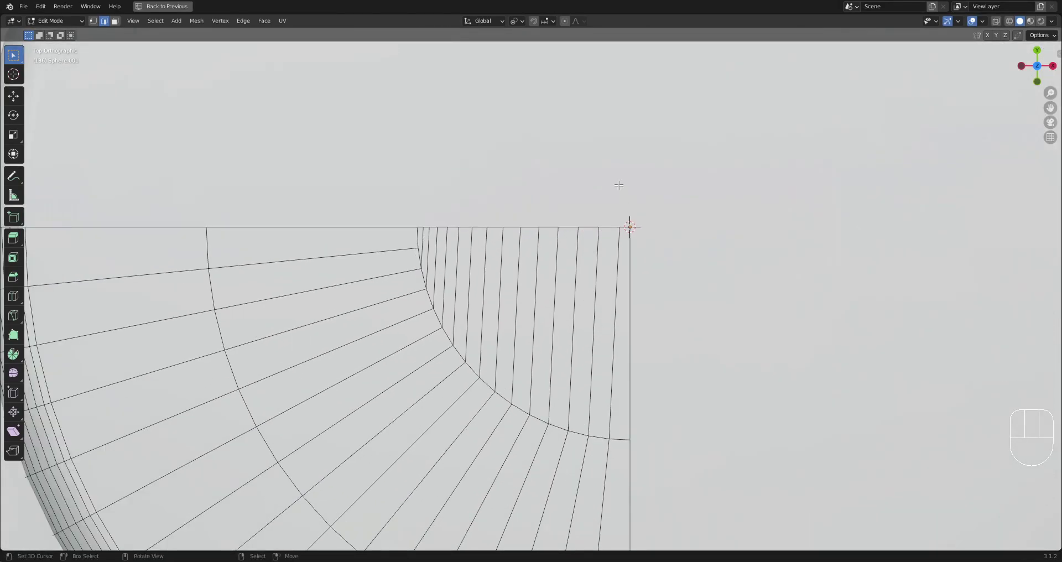
scroll(625, 275, "down", 5)
mouse_move(626, 275)
middle_mouse_down()
mouse_move(586, 408)
mouse_move(621, 270)
middle_mouse_up()
scroll(615, 262, "up", 5)
key("1")
key("alt+a")
right_click(638, 216)
scroll(634, 226, "down", 1)
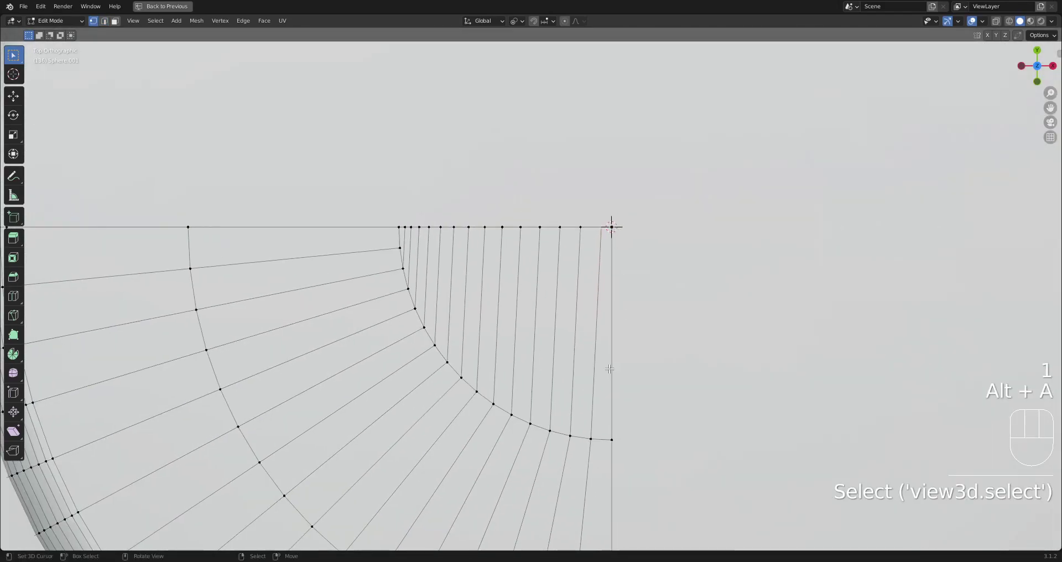
key("alt+a")
scroll(601, 338, "down", 2)
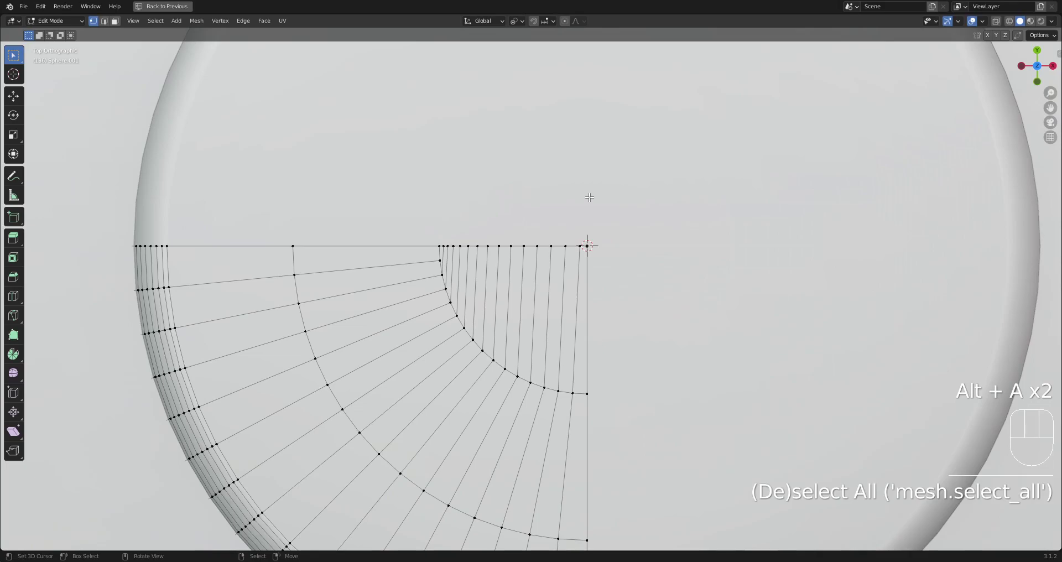
middle_click_drag(588, 281, 594, 210)
scroll(569, 340, "down", 3)
middle_click_drag(570, 340, 620, 317)
scroll(620, 317, "up", 2)
Show the mirrored disc's wireframe in object mode to examine the centre topology, and hide it again.
key("Tab")
middle_click_drag(545, 271, 687, 316, "shift")
key("Tab")
key("Tab")
key("shift+ctrl+x")
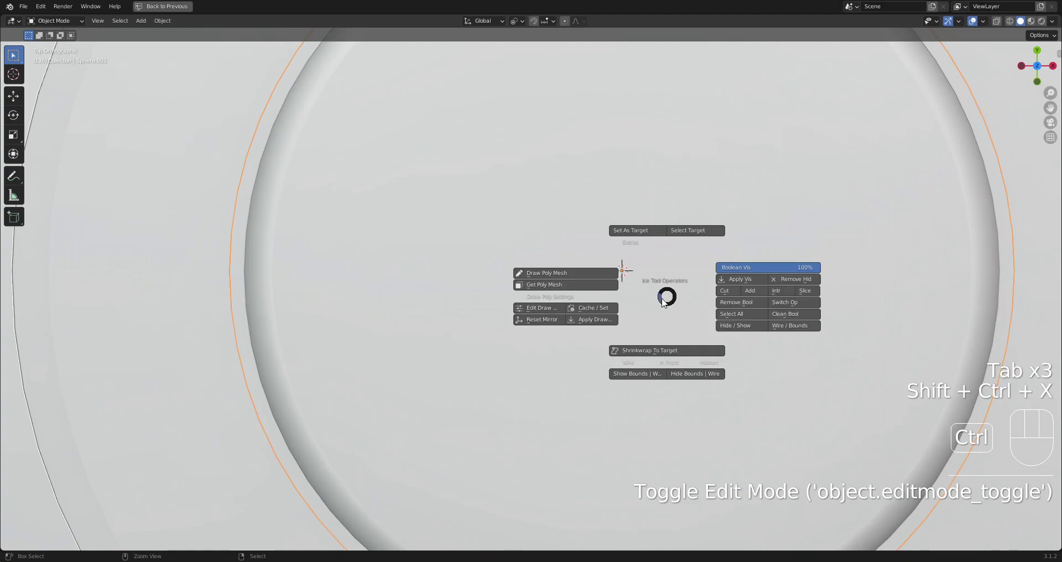
left_click(629, 350)
scroll(618, 355, "down", 2)
scroll(618, 355, "up", 2)
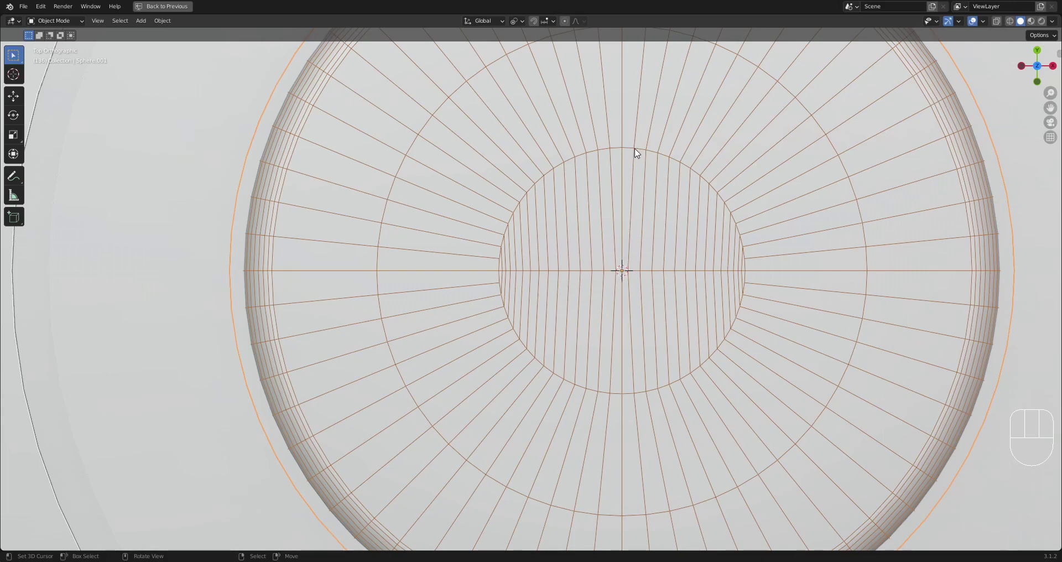
scroll(636, 153, "down", 4)
key("shift+ctrl+x")
left_click(601, 244)
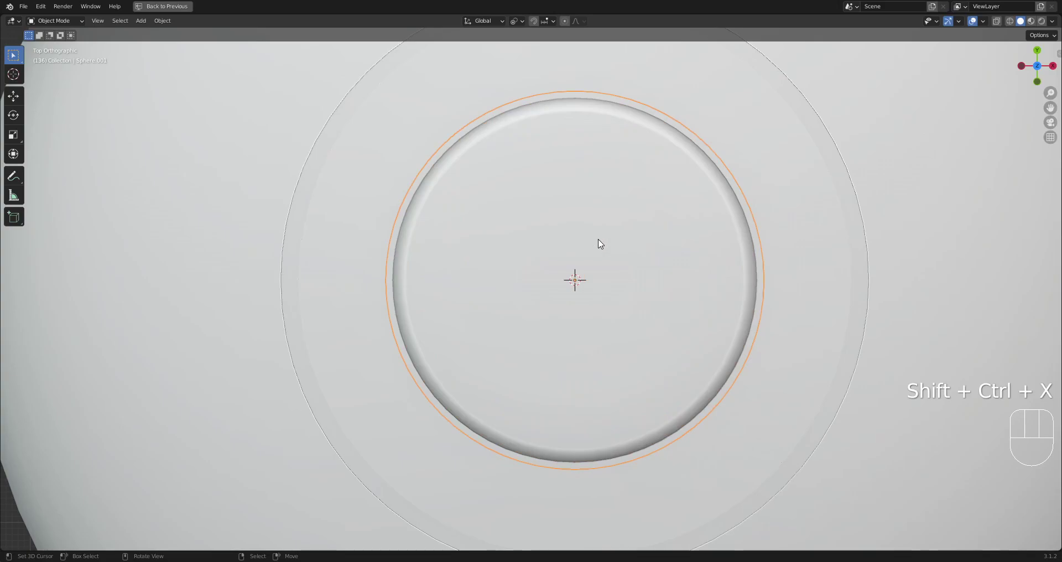
Examine the uneven strip edges in the disc's centre fill with the wireframe overlaid on the object.
key("shift+ctrl+x")
left_click(569, 297)
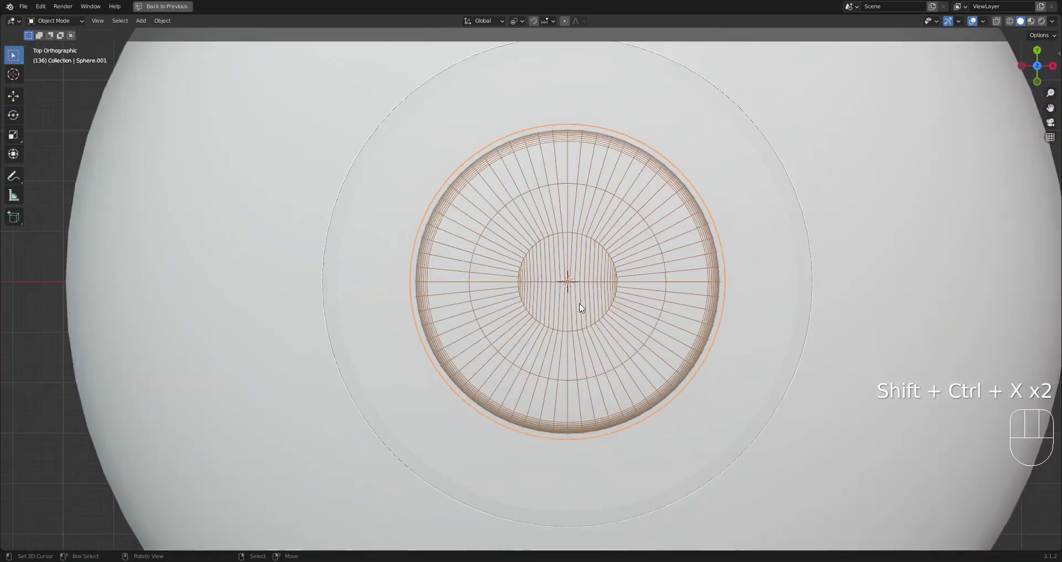
key("shift+ctrl+x")
left_click(558, 332)
middle_click_drag(586, 331, 595, 279)
scroll(619, 313, "up", 2)
Set the pivot point to Active Element and scale the centre fill's innermost strip edge to 0 along X, aligned to its rim vertex.
key("Tab")
scroll(606, 344, "up", 3)
scroll(595, 278, "up", 1)
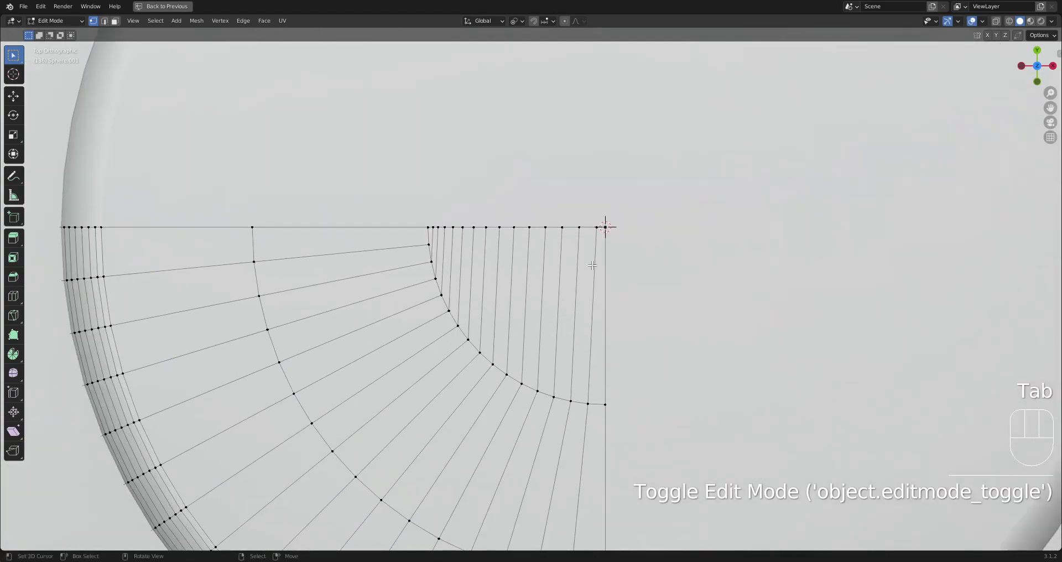
left_click(589, 387, "shift")
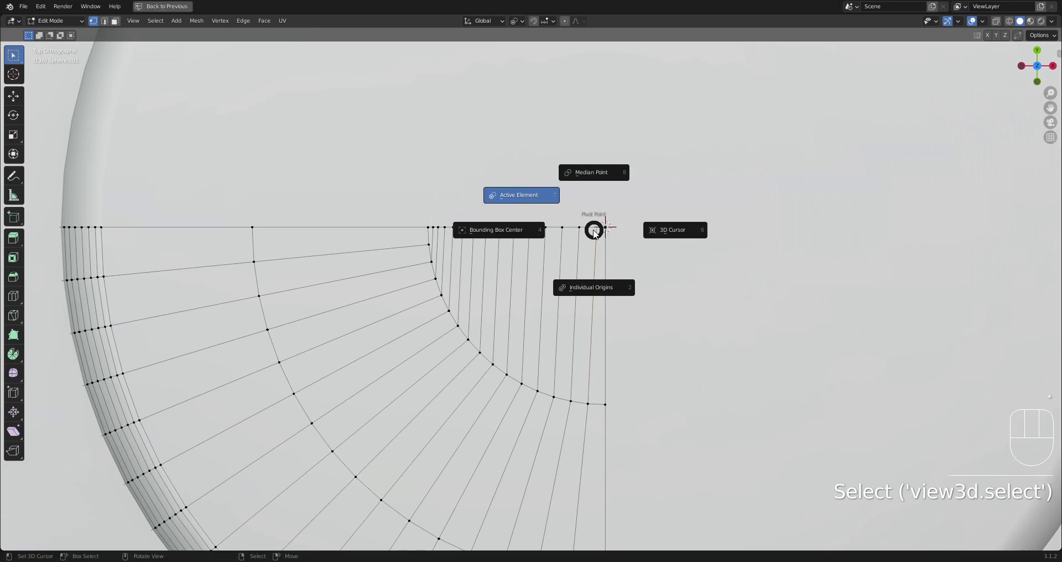
left_click(518, 196)
left_click(588, 407, "shift")
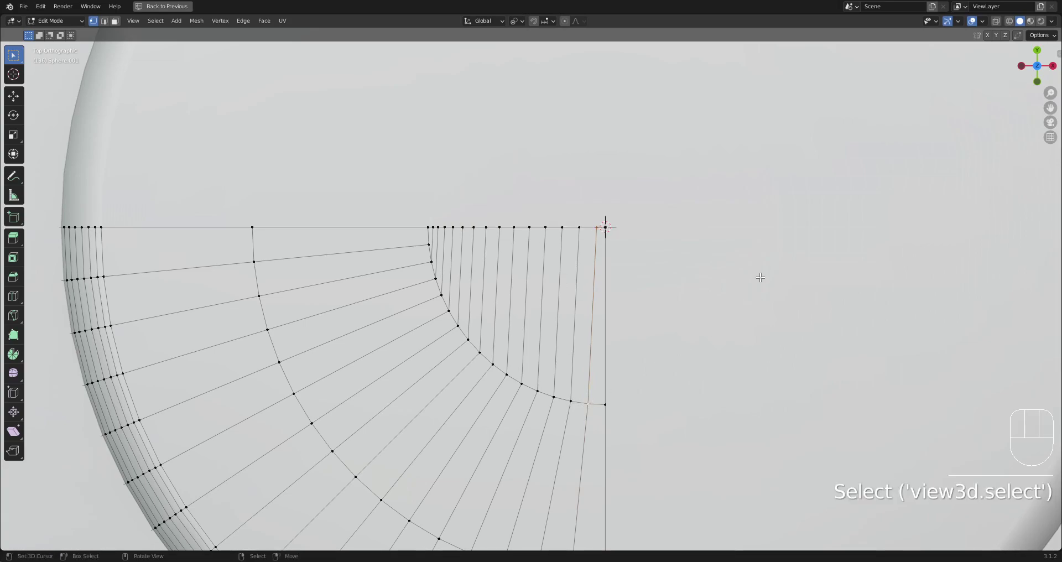
key("s")
key("x")
key("KP_0")
key("KP_Enter")
key("alt+a")
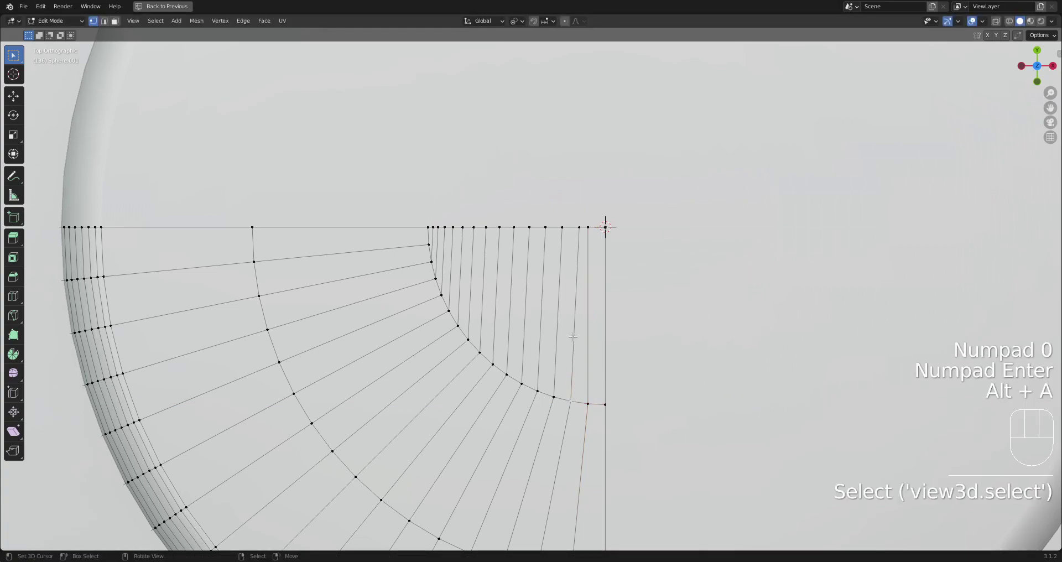
Straighten the second and third strip edges from the centre line by scaling each to 0 along X at its rim vertex.
key("ctrl+z")
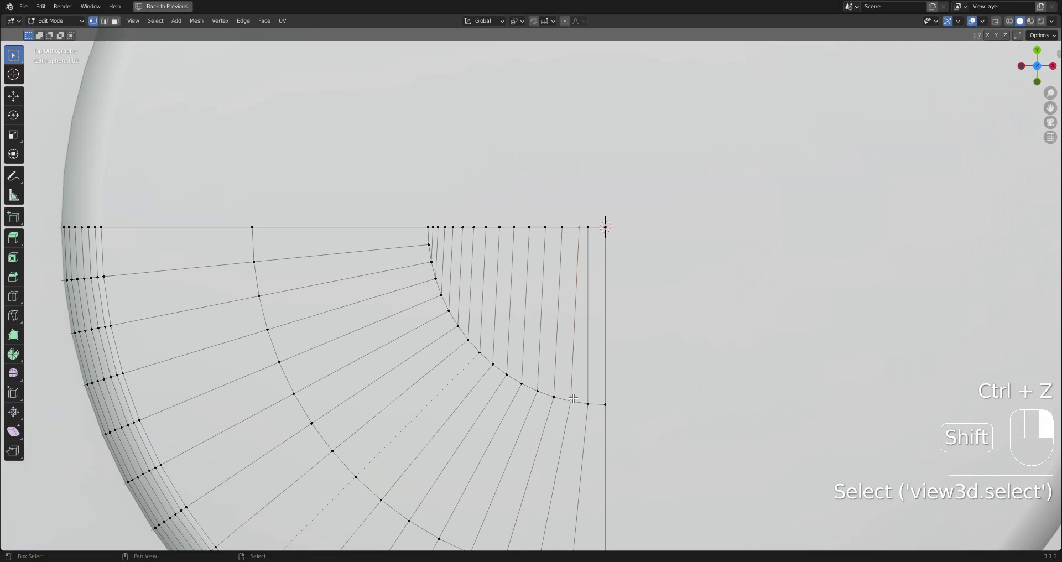
key("s")
key("x")
key("KP_0")
key("KP_Enter")
key("alt+a")
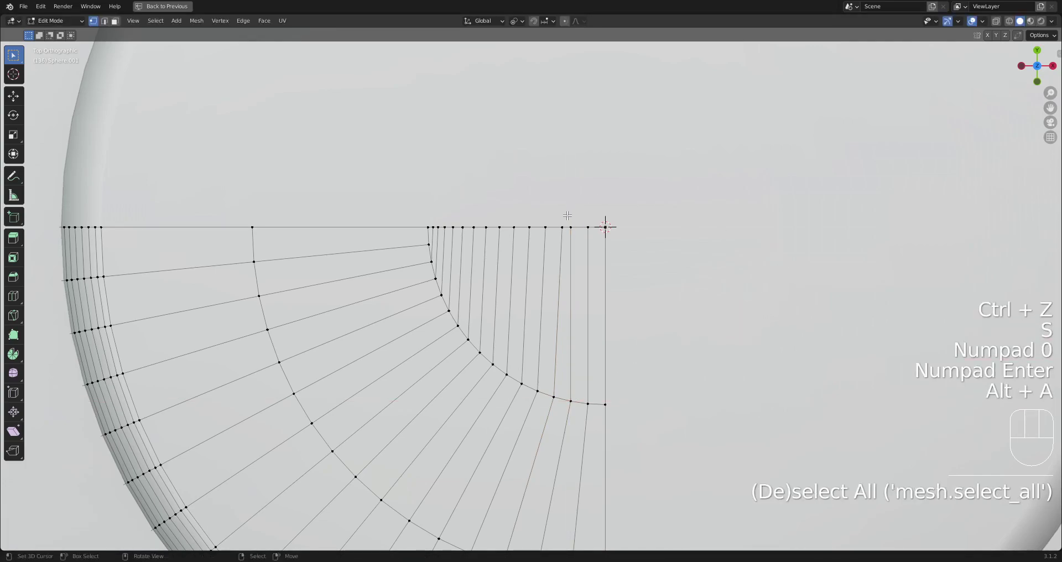
left_click(563, 228, "shift")
key("s")
key("x")
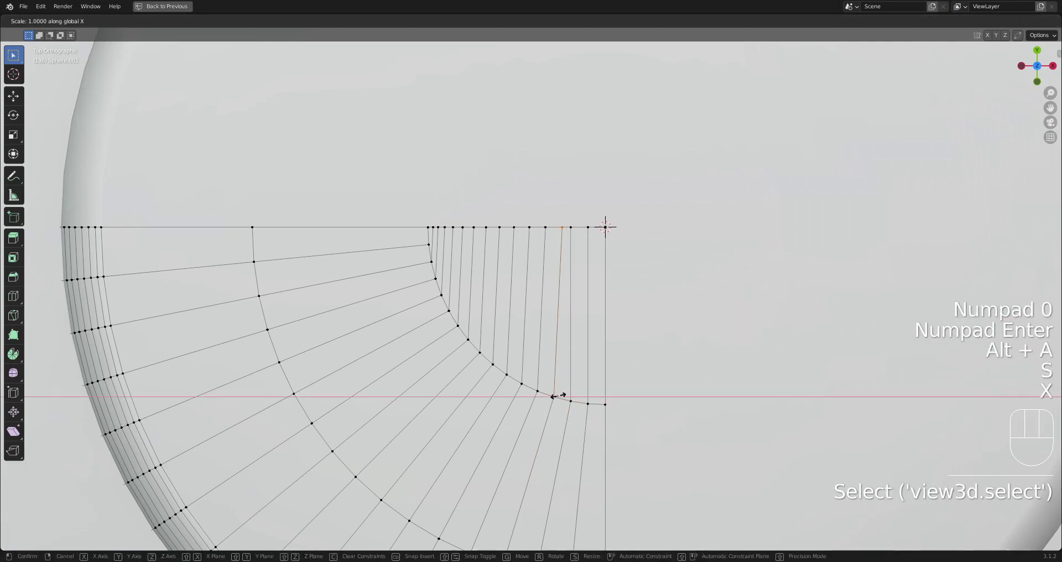
key("KP_0")
key("KP_Enter")
key("alt+a")
Straighten the fourth and fifth strip edges from the centre line by scaling each to 0 along X at its rim vertex.
left_click(541, 234)
left_click(538, 391, "shift")
key("s")
key("x")
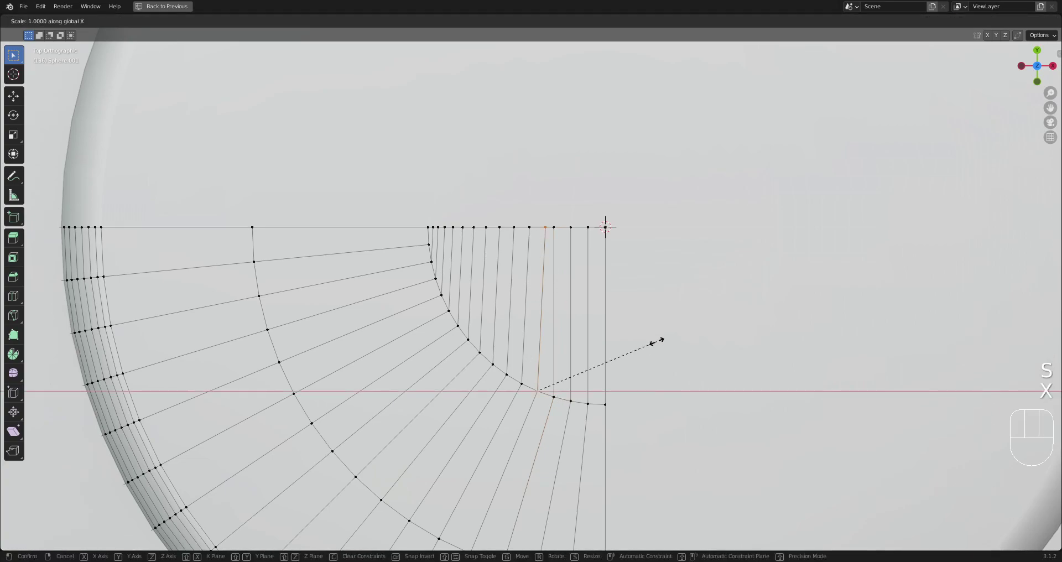
key("KP_0")
key("KP_Enter")
key("alt+a")
left_click(530, 226, "shift")
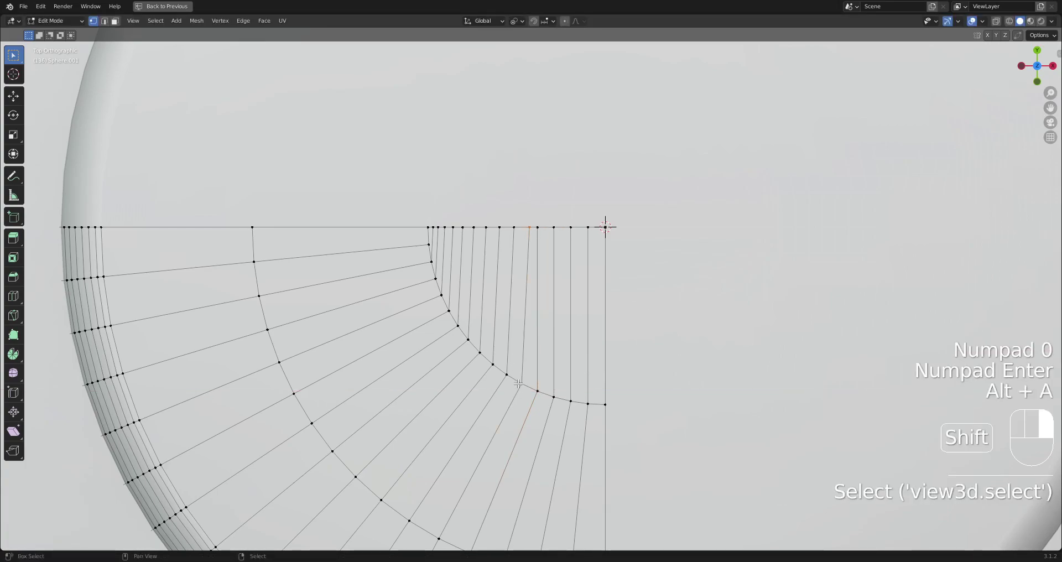
key("s")
key("x")
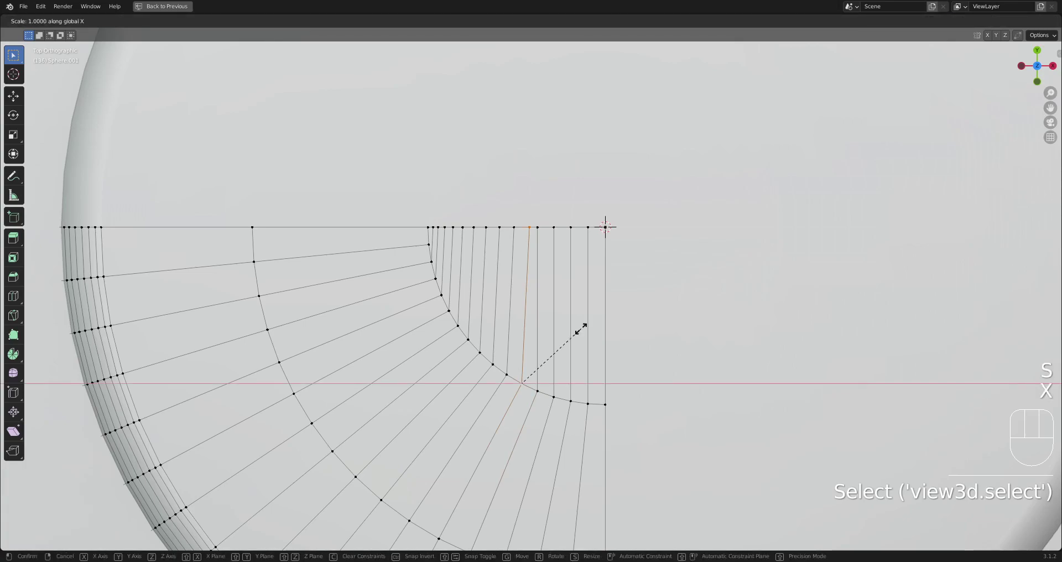
key("KP_0")
key("KP_Enter")
key("alt+a")
Straighten the sixth and seventh strip edges from the centre line by scaling each to 0 along X at its rim vertex.
left_click(516, 228, "shift")
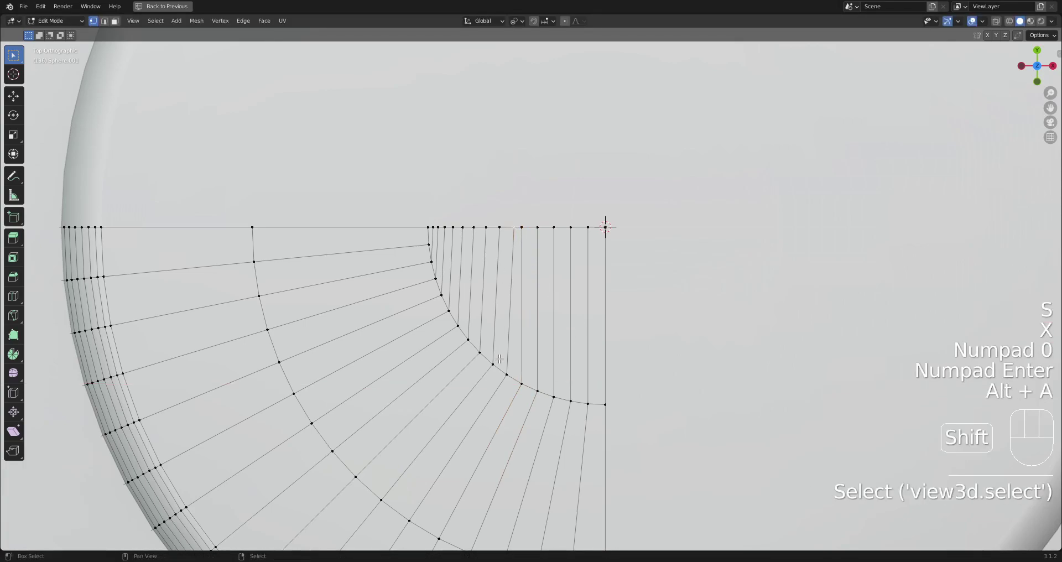
key("s")
key("x")
key("KP_0")
key("KP_Enter")
key("alt+a")
left_click(499, 222, "shift")
key("s")
key("x")
key("KP_0")
key("KP_Enter")
key("alt+a")
Scale the eighth strip edge from the centre line to 0 along X, undoing any scaling applied on the wrong axis.
right_click(486, 226)
key("s")
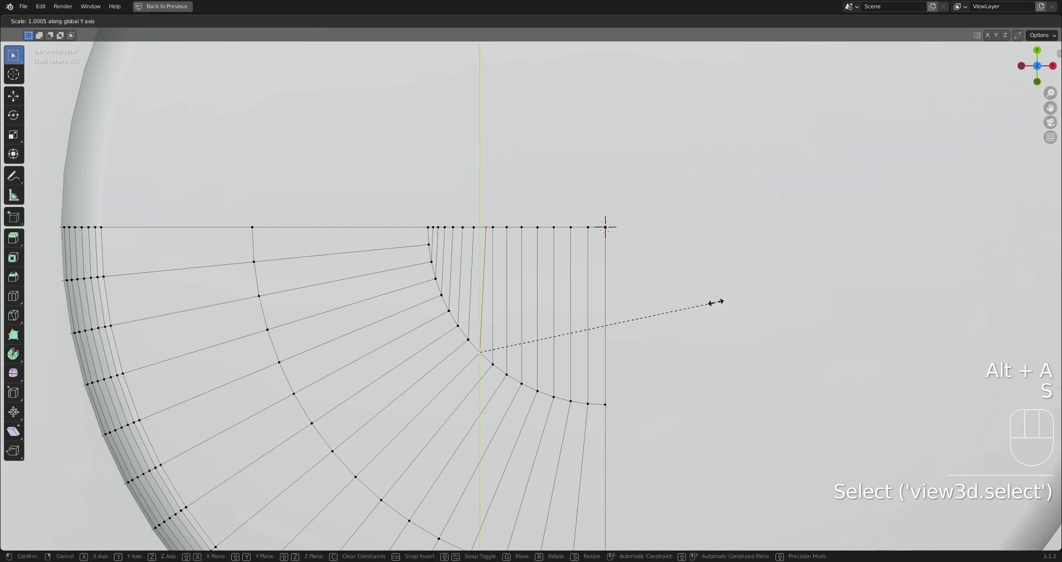
key("x")
key("KP_0")
key("KP_Enter")
key("alt+a")
key("ctrl+z")
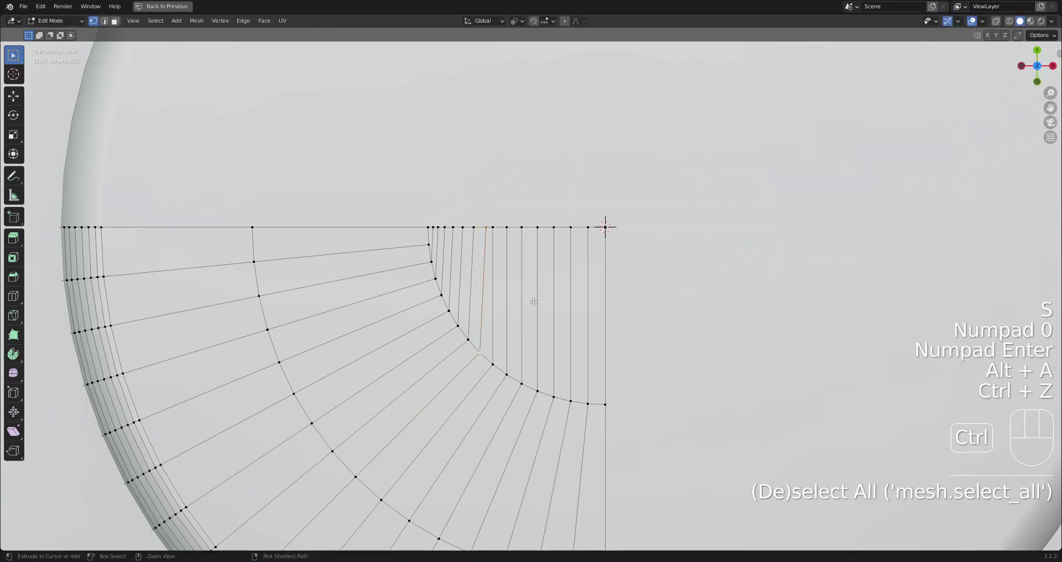
key("s")
key("x")
key("KP_0")
key("KP_Enter")
key("alt+a")
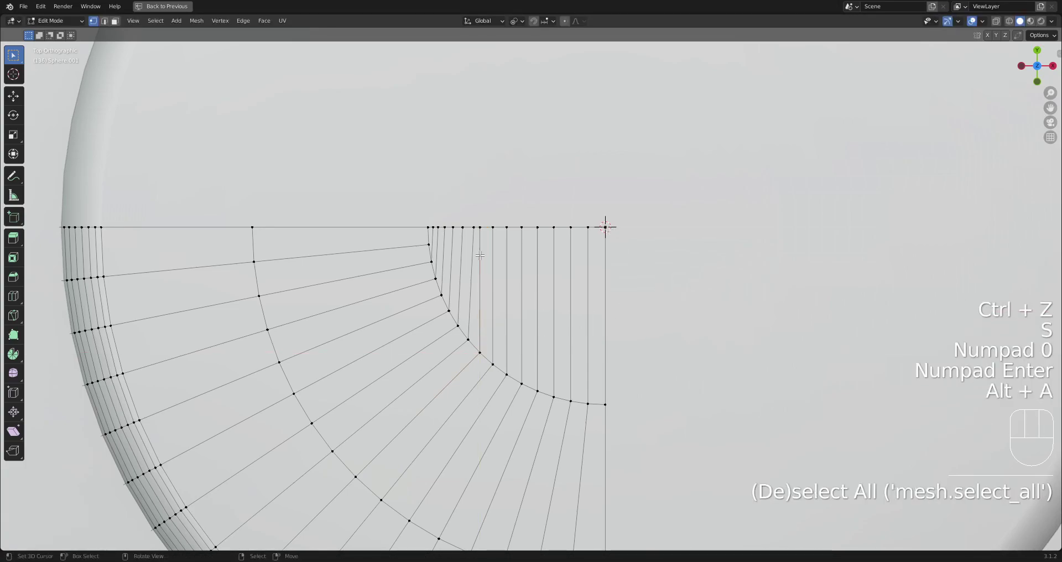
Straighten the ninth and tenth strip edges from the centre line by scaling each to 0 along X at its rim vertex.
right_click(474, 224)
right_click(468, 338, "shift")
key("s")
key("x")
key("KP_0")
key("KP_Enter")
key("alt+a")
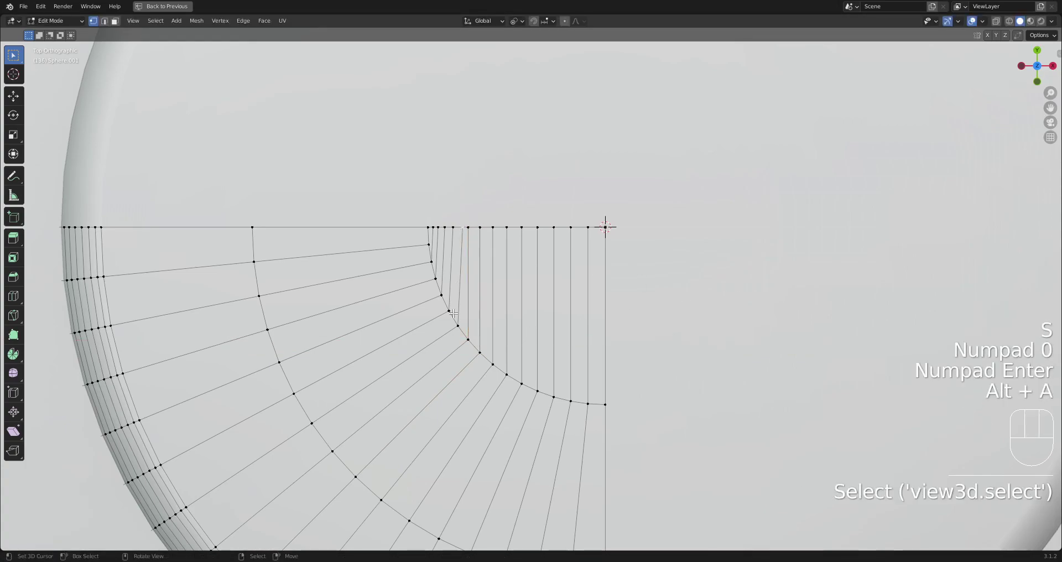
key("s")
key("x")
key("KP_0")
key("KP_Enter")
key("alt+a")
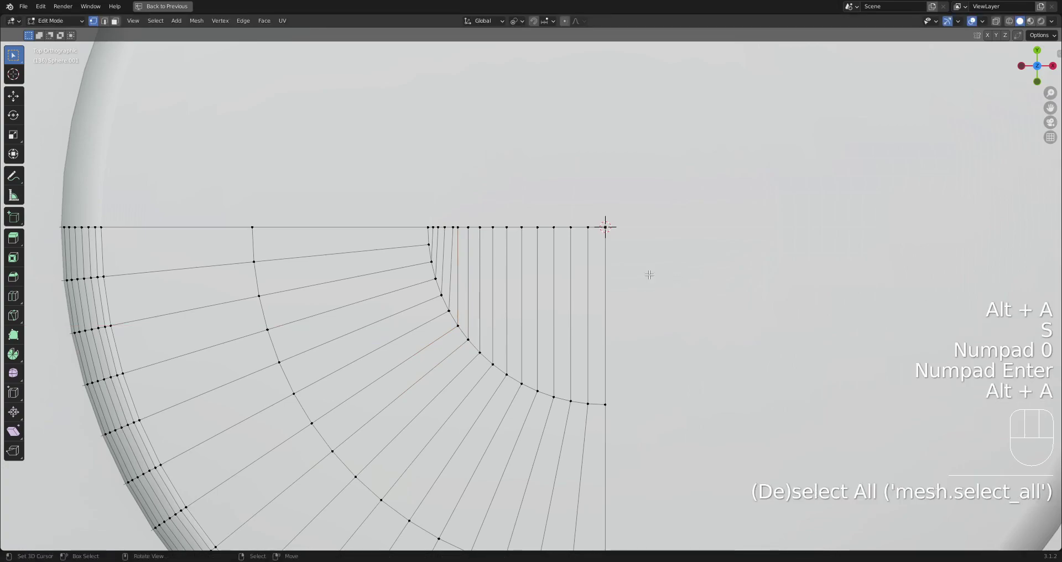
Straighten the eleventh and twelfth strip edges from the centre line by scaling each to 0 along X at its rim vertex.
right_click(454, 231)
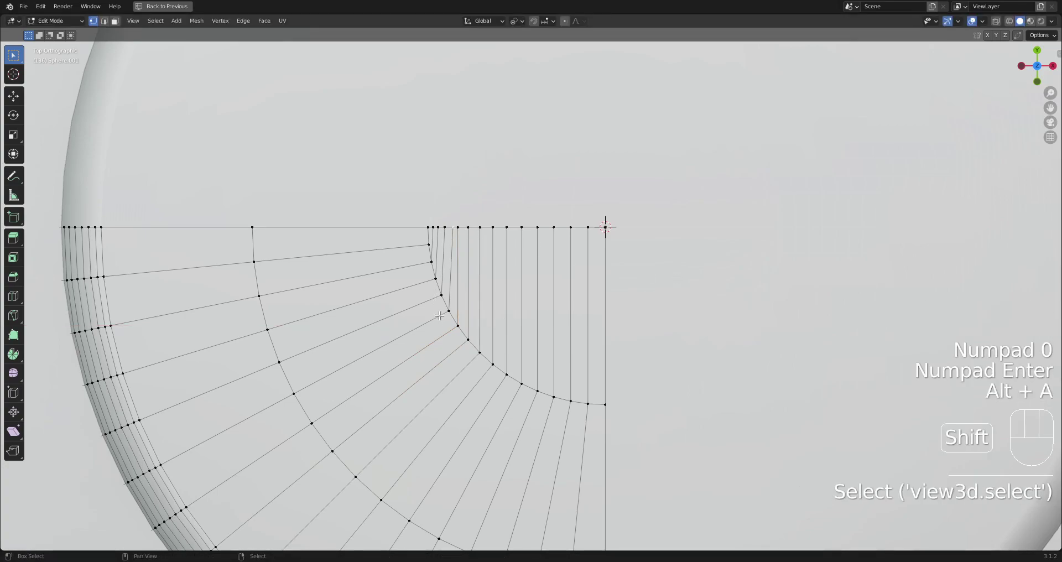
key("s")
key("x")
key("KP_0")
key("KP_Enter")
key("alt+a")
scroll(426, 208, "up", 3)
right_click(542, 250, "shift")
right_click(536, 367, "shift")
key("s")
key("x")
key("KP_0")
key("KP_Enter")
key("alt+a")
Scale the last two slanted strip edges near the fill's outer corner to 0 along X, each aligned to its rim vertex.
right_click(514, 331, "shift")
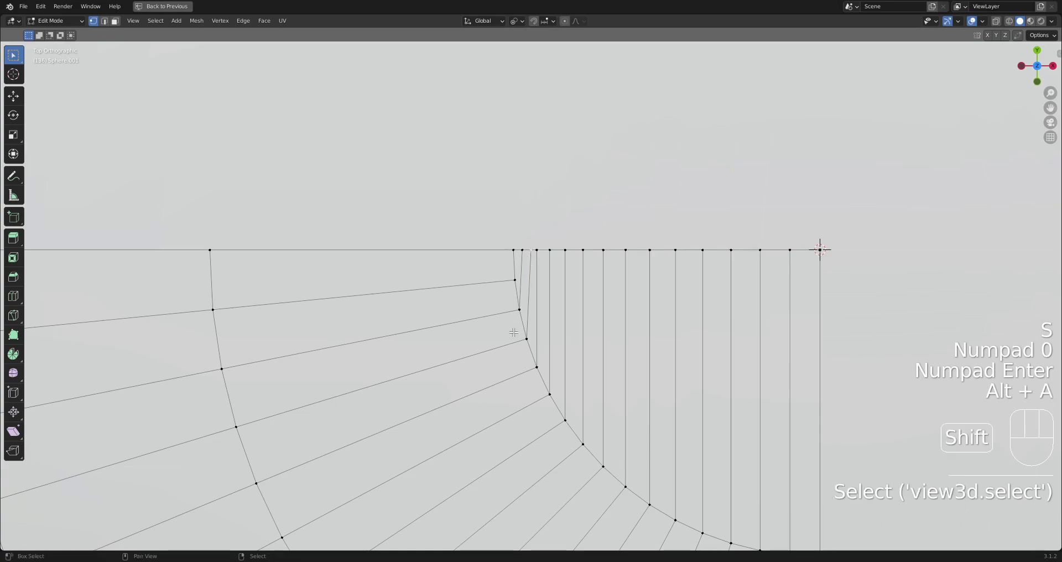
key("s")
key("x")
key("KP_0")
key("KP_Enter")
key("alt+a")
right_click(522, 293)
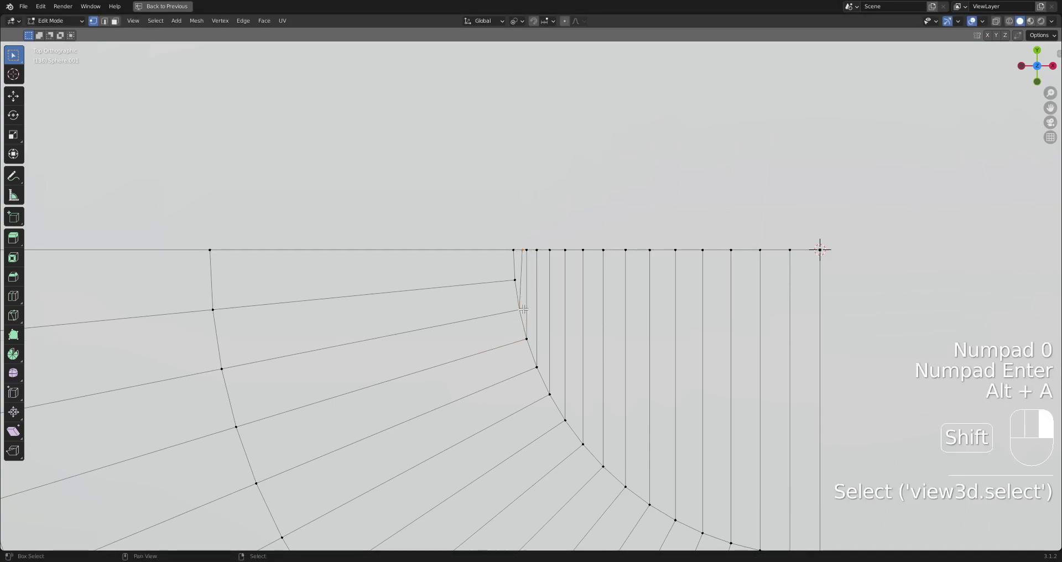
key("s")
key("x")
key("KP_0")
key("KP_Enter")
Inspect the straightened centre fill up close in perspective, in both object and edit mode.
key("Tab")
key("Tab")
key("alt+a")
middle_click_drag(640, 355, 651, 325)
scroll(652, 325, "down", 4)
scroll(651, 324, "up", 4)
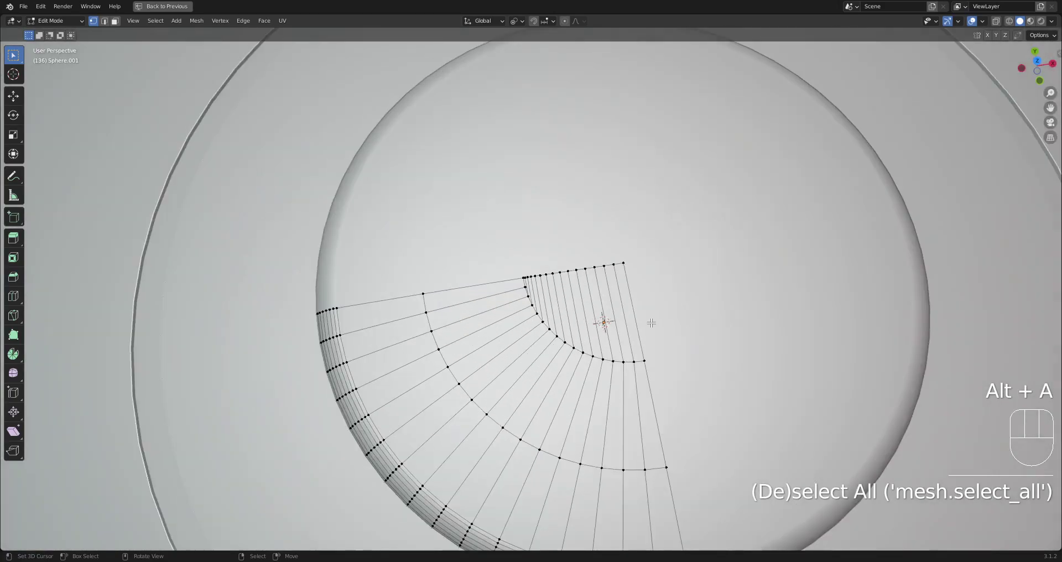
key("Tab")
key("Tab")
middle_click_drag(606, 304, 628, 308, "alt")
scroll(646, 306, "up", 3)
scroll(646, 307, "down", 3)
scroll(629, 307, "up", 6)
key("Tab")
key("Tab")
scroll(599, 310, "down", 8)
Compare which sides the disc's and the saucer body's remaining quarter meshes lie on.
key("Tab")
mouse_move(588, 310)
middle_mouse_down()
mouse_move(591, 363)
mouse_move(569, 328)
mouse_move(592, 291)
middle_mouse_up()
key("alt+a")
key("Tab")
key("Tab")
middle_click_drag(740, 297, 516, 249, "shift")
key("Tab")
key("Tab")
key("Tab")
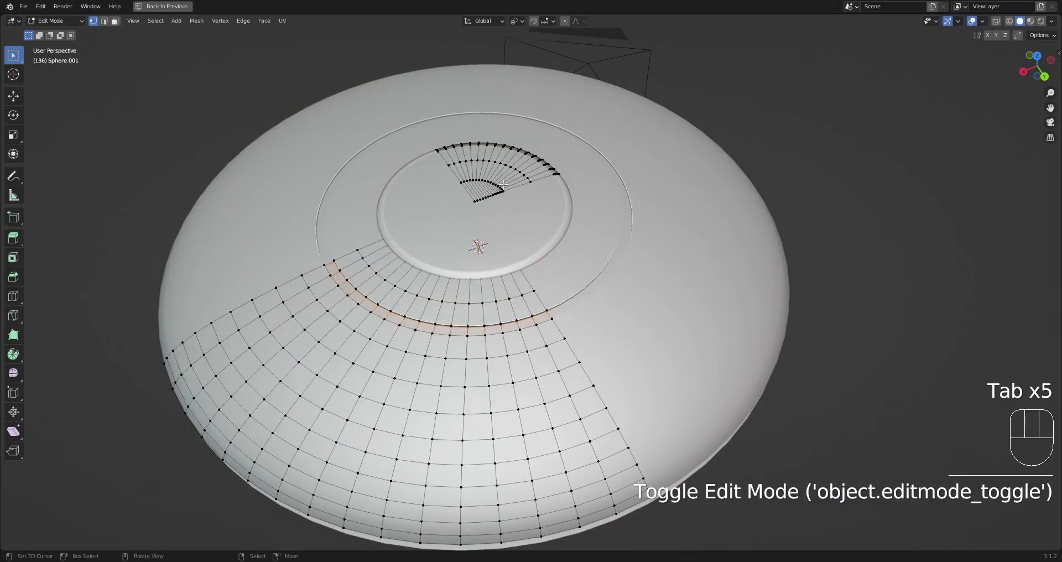
scroll(491, 215, "up", 3)
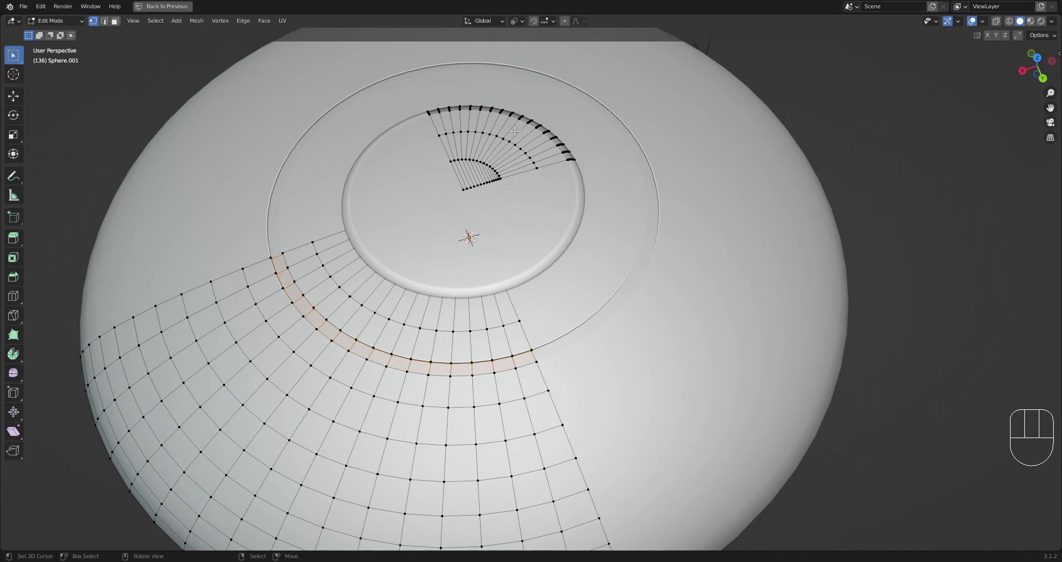
Select only the disc and reapply Random Flow's Auto Mirror so its kept quarter lies on the same side as the body's quarter.
key("Tab")
left_click(521, 203)
left_click(522, 205)
key("Tab")
key("Tab")
key("shift+q")
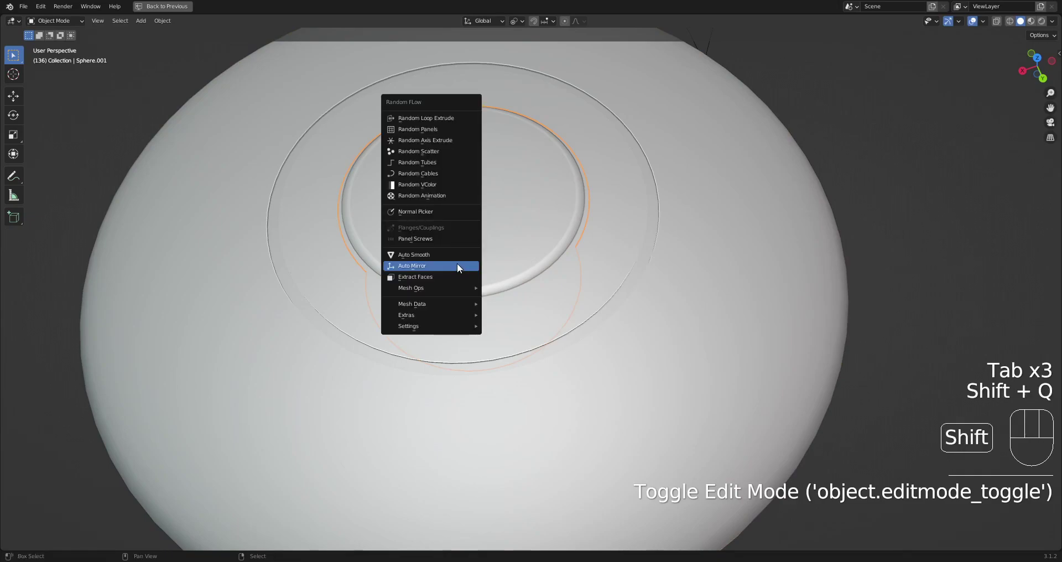
left_click(457, 264)
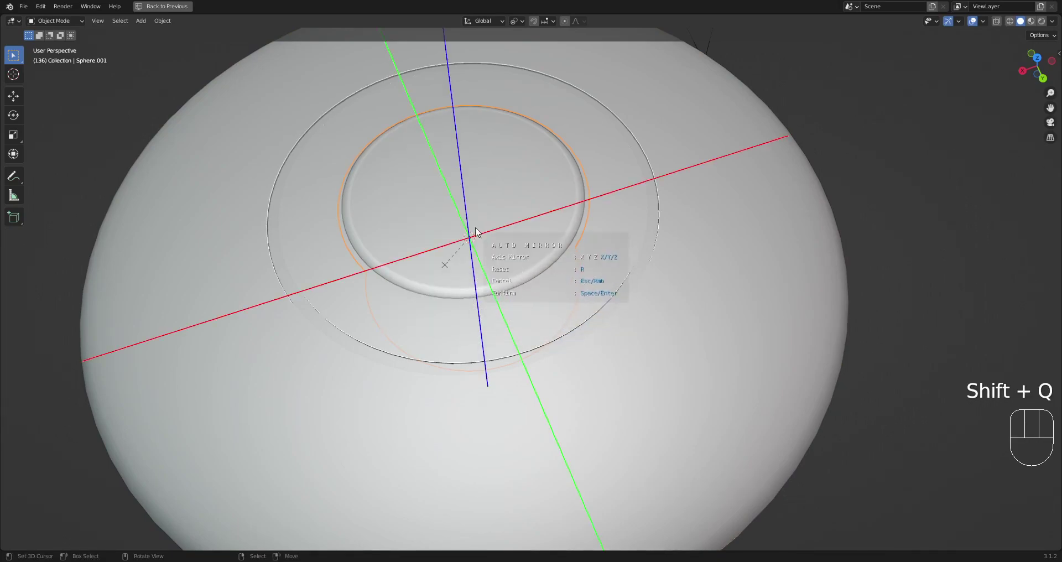
scroll(462, 161, "down", 3)
scroll(504, 211, "up", 2)
scroll(504, 211, "up", 1)
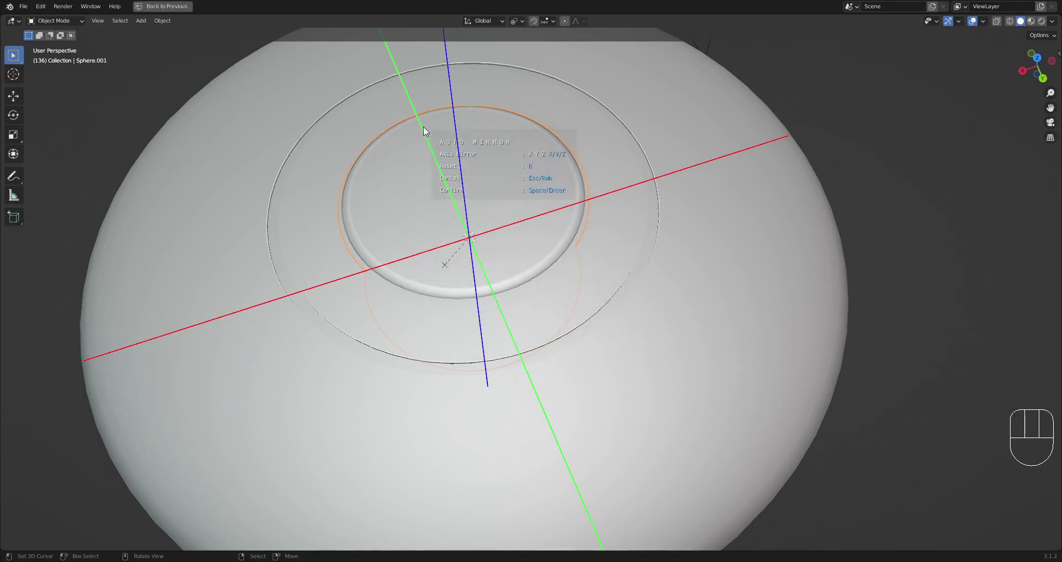
scroll(518, 262, "down", 4)
mouse_move(521, 239)
middle_mouse_down()
mouse_move(481, 224)
mouse_move(484, 247)
mouse_move(527, 230)
middle_mouse_up()
scroll(551, 280, "up", 3)
key("space")
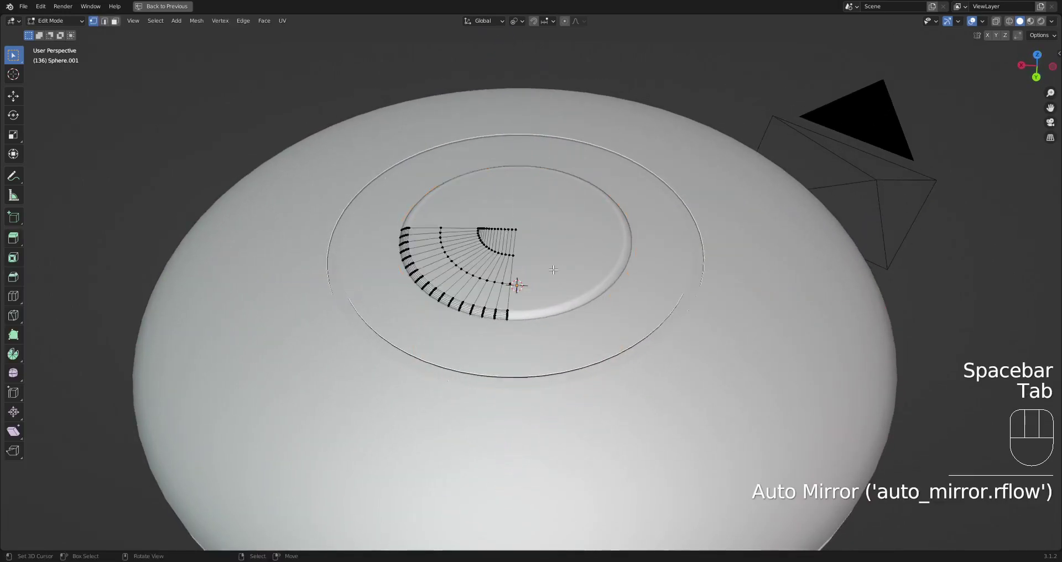
Check the disc's relocated quarter mesh in edit mode, and add the saucer body to the object selection.
key("Tab")
scroll(555, 274, "down", 2)
middle_click_drag(553, 282, 547, 359)
key("Tab")
left_click(546, 397, "shift")
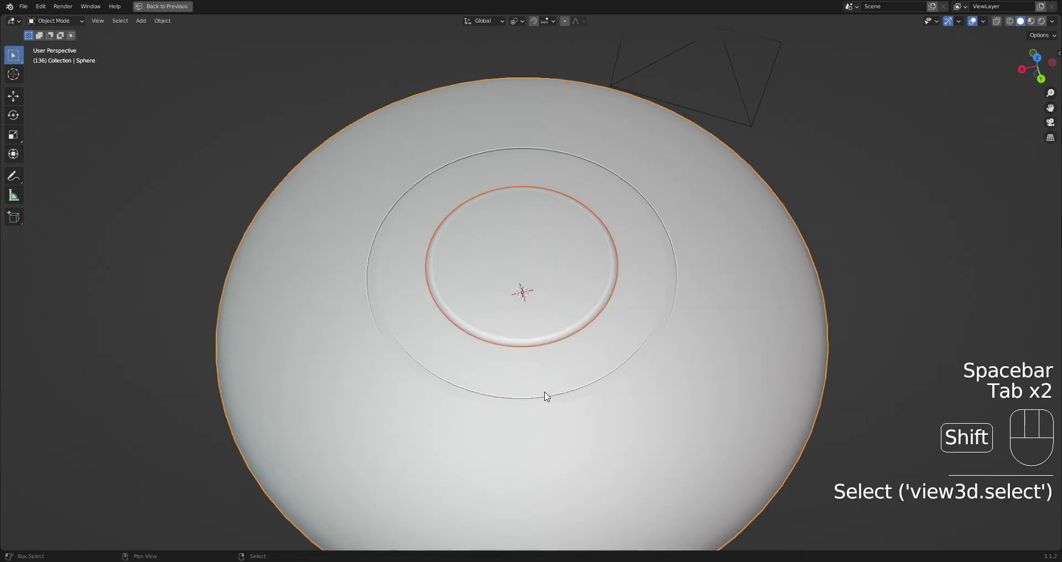
Examine in edit mode how the disc's and the saucer body's quarter meshes line up around the centre.
key("Tab")
middle_click_drag(546, 397, 550, 284)
scroll(541, 315, "up", 5)
scroll(539, 312, "down", 2)
scroll(529, 194, "down", 4)
middle_click_drag(505, 312, 580, 315)
key("Tab")
scroll(552, 365, "down", 2)
scroll(558, 311, "up", 3)
Clear the mesh selection and check the saucer body's quarter mesh on its own in object and edit mode.
key("Tab")
key("alt+a")
key("Tab")
right_click(560, 311)
key("Tab")
scroll(559, 311, "down", 3)
scroll(575, 285, "up", 3)
key("Tab")
scroll(575, 304, "up", 1)
key("Tab")
key("Tab")
key("Tab")
key("Tab")
Open only the saucer body for editing and add a centred loop cut around the narrow ring at its outer circular groove.
right_click(595, 323)
key("Tab")
key("alt+a")
scroll(624, 338, "up", 1)
key("3")
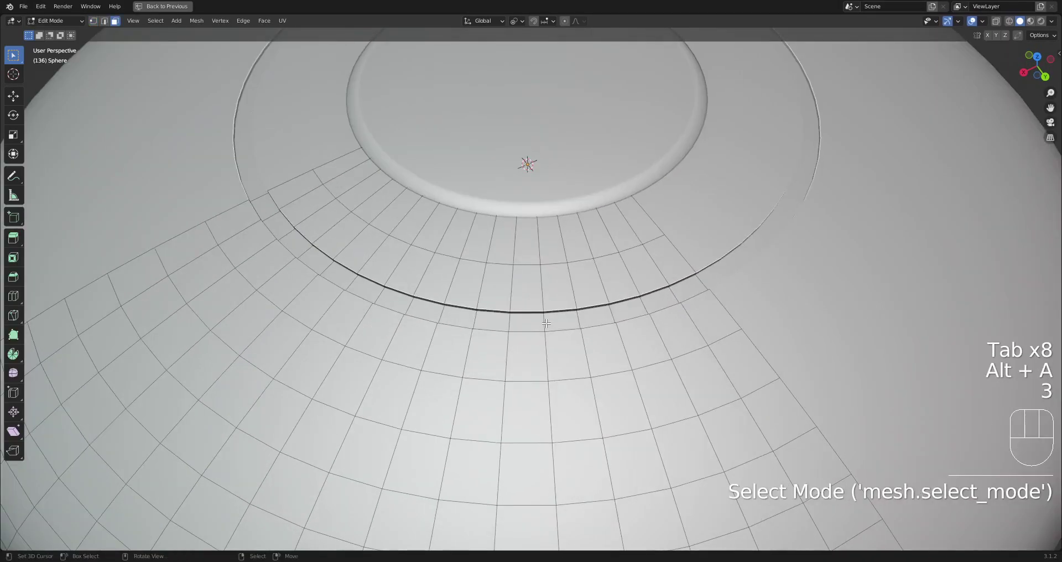
key("ctrl+r")
left_click(545, 323)
right_click(544, 322)
Select the faces of the narrow groove ring on the body and return to object mode.
key("3")
key("alt+a")
right_click(544, 316, "alt+shift")
key("Tab")
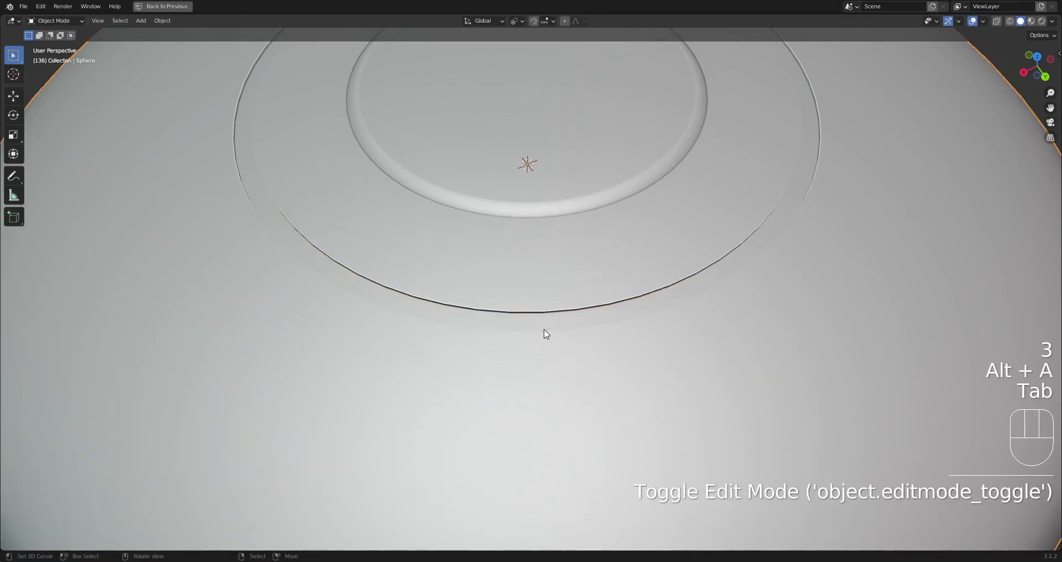
Try Random Flow's Random Loop Extrude with the small scale preset on the body's groove ring and undo it.
key("shift+q")
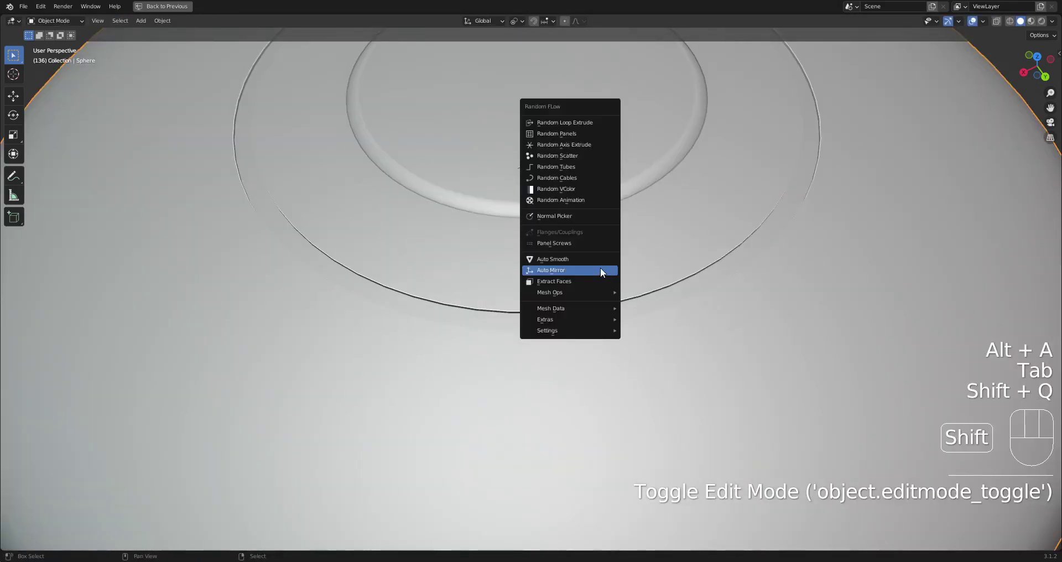
left_click(583, 124)
left_click(622, 142)
left_click(624, 182)
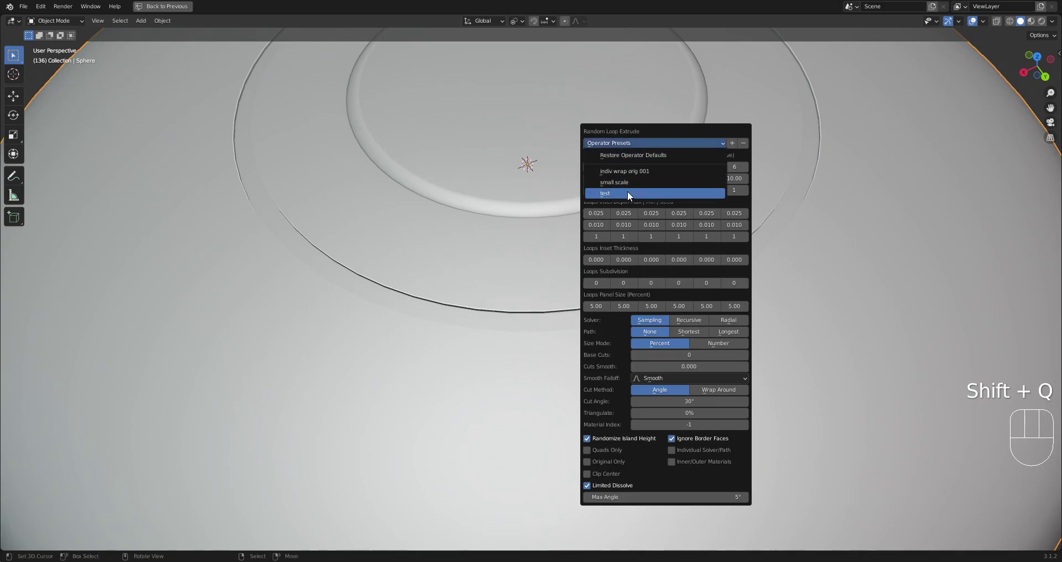
scroll(565, 305, "down", 1)
mouse_move(565, 305)
middle_mouse_down()
mouse_move(565, 253)
mouse_move(571, 301)
middle_mouse_up()
scroll(575, 300, "up", 1)
middle_click_drag(675, 271, 675, 262)
scroll(675, 264, "down", 3)
key("ctrl+z")
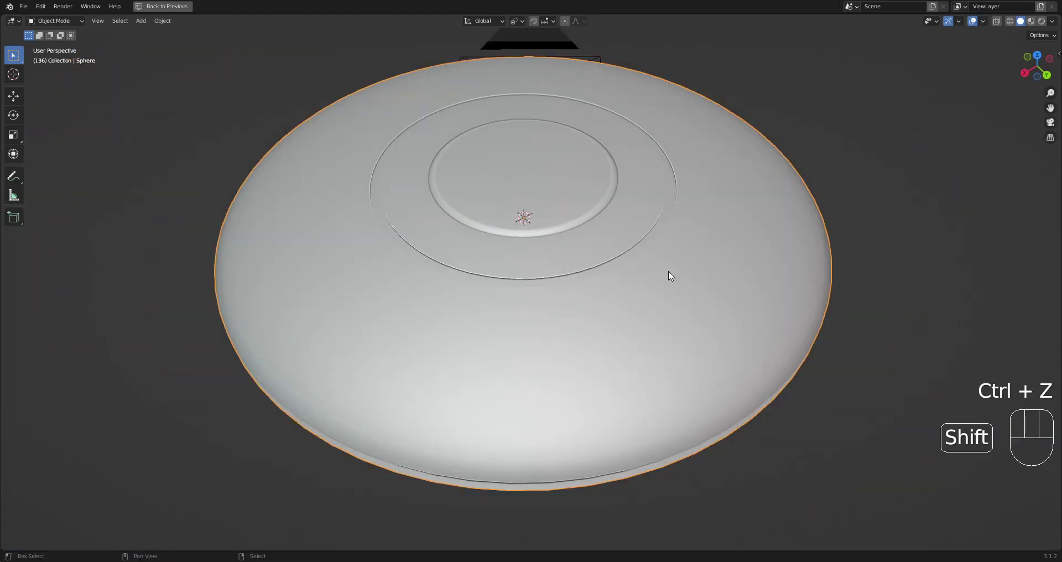
Select the saucer body together with the disc and apply the transforms of both objects.
key("shift+alt+z")
key("shift+z")
key("shift+z")
right_click(655, 274)
key("shift+alt+z")
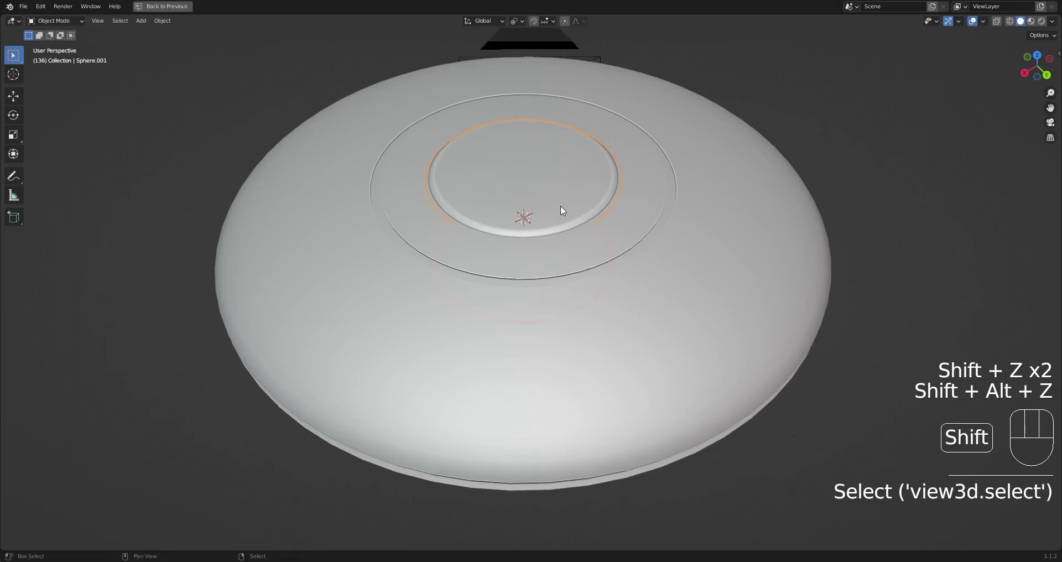
key("shift+alt+z")
key("shift+alt+z")
right_click(678, 248)
right_click(593, 206, "shift")
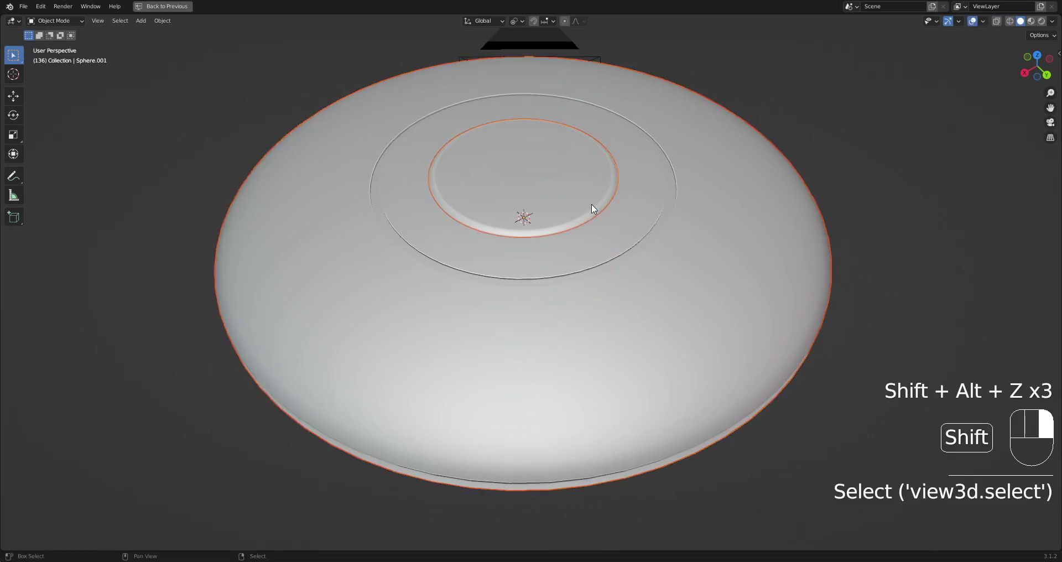
key("ctrl+a")
left_click(605, 233)
Clear the face selection in both meshes, then select only the body's narrow groove ring faces and return to object mode.
key("Tab")
scroll(608, 243, "up", 5)
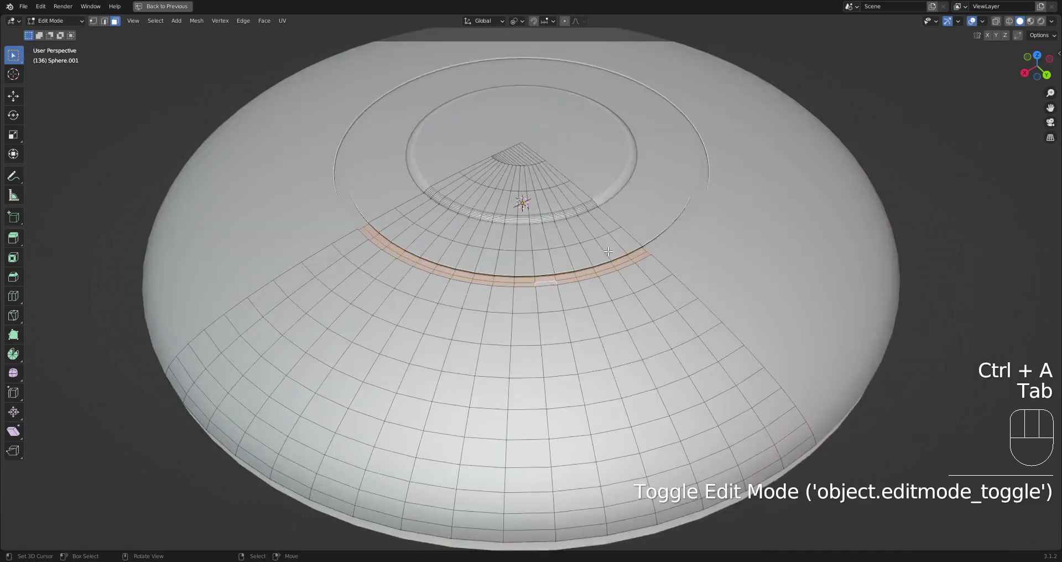
key("alt+a")
key("Tab")
key("Tab")
key("Tab")
right_click(616, 253)
key("Tab")
key("3")
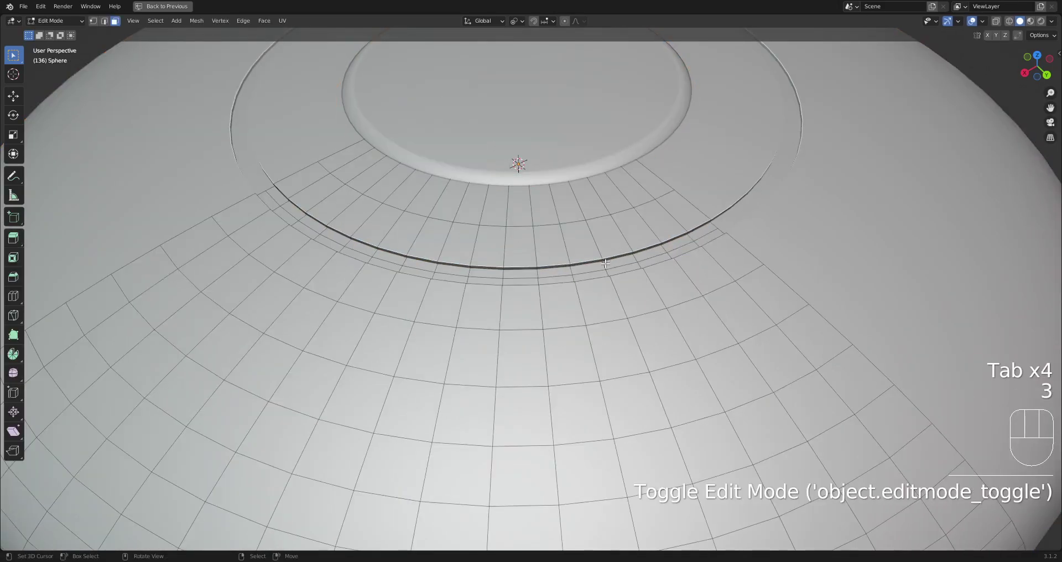
right_click(613, 260, "alt+shift")
key("Tab")
Run Random Loop Extrude on the body's groove ring with loops 1, 2 and 3 active and the small scale preset.
key("shift+q")
left_click(626, 250)
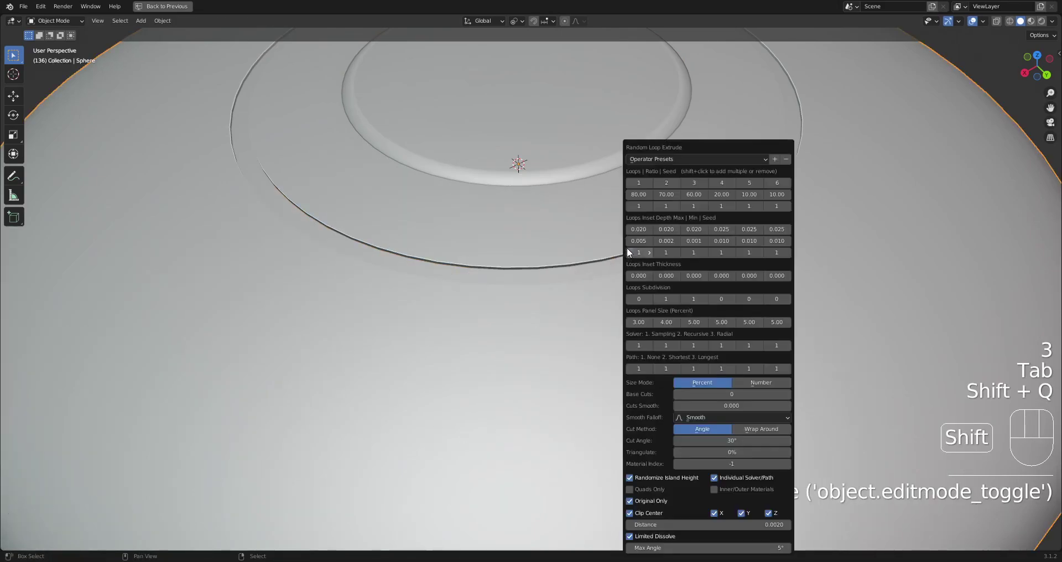
left_click(637, 184)
left_click(666, 182, "shift")
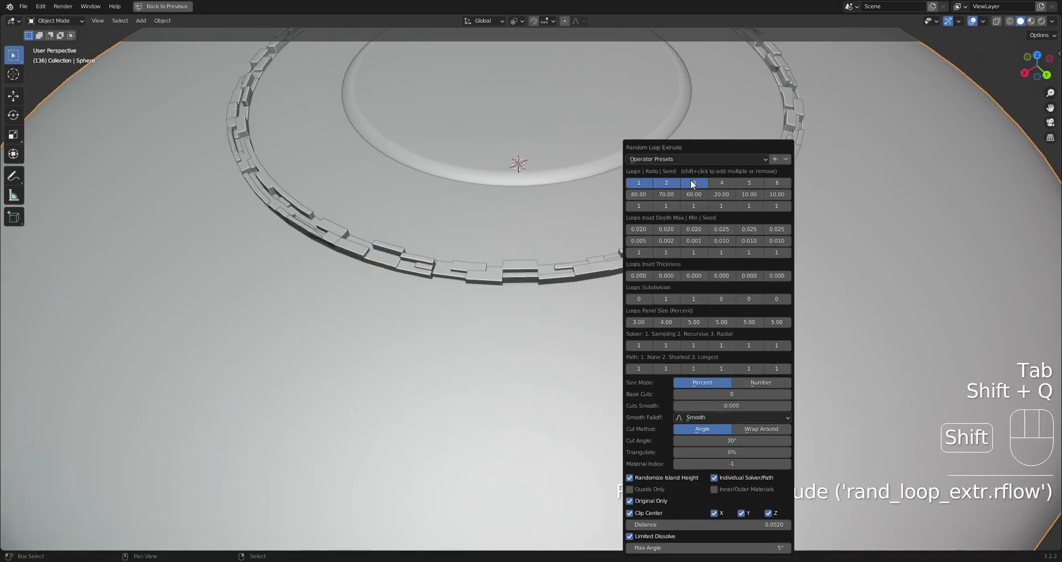
left_click(688, 158)
left_click(684, 198)
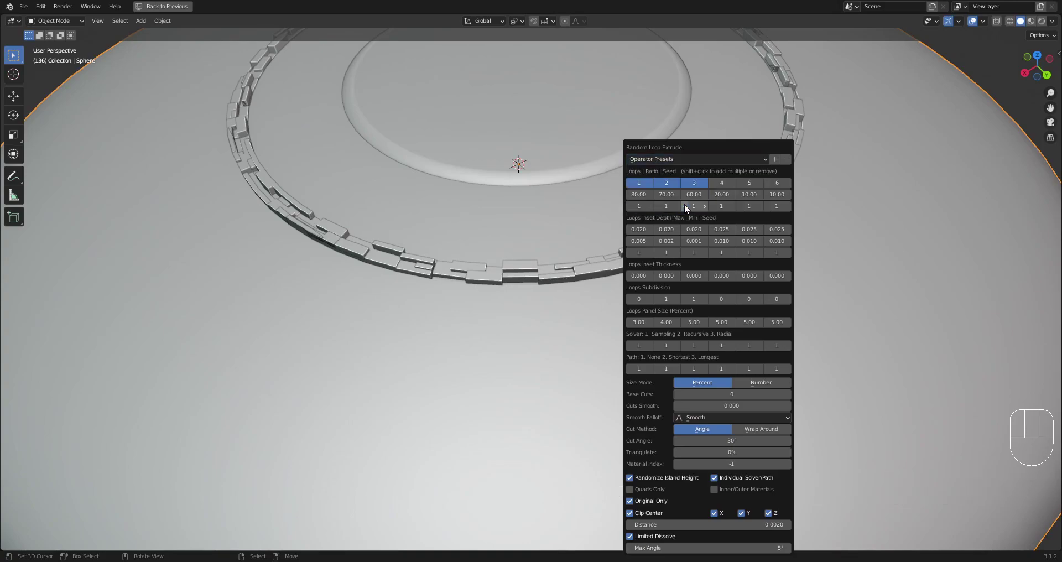
Switch the loop extrude to the test preset with loops 1, 2 and 3 active and check the resulting panels.
left_click(675, 158)
left_click(674, 206)
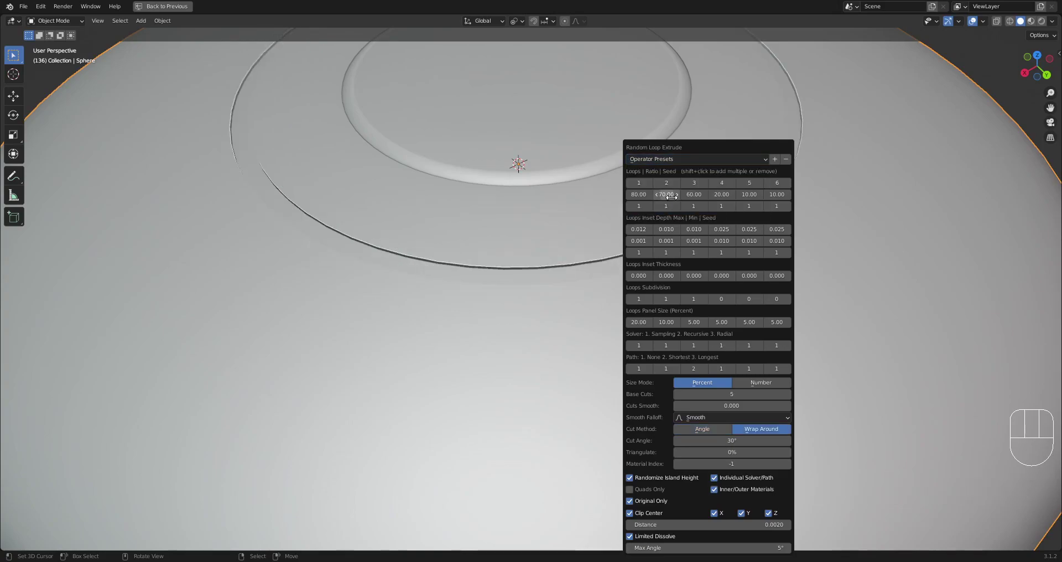
left_click(638, 183, "shift")
left_click(661, 182, "shift")
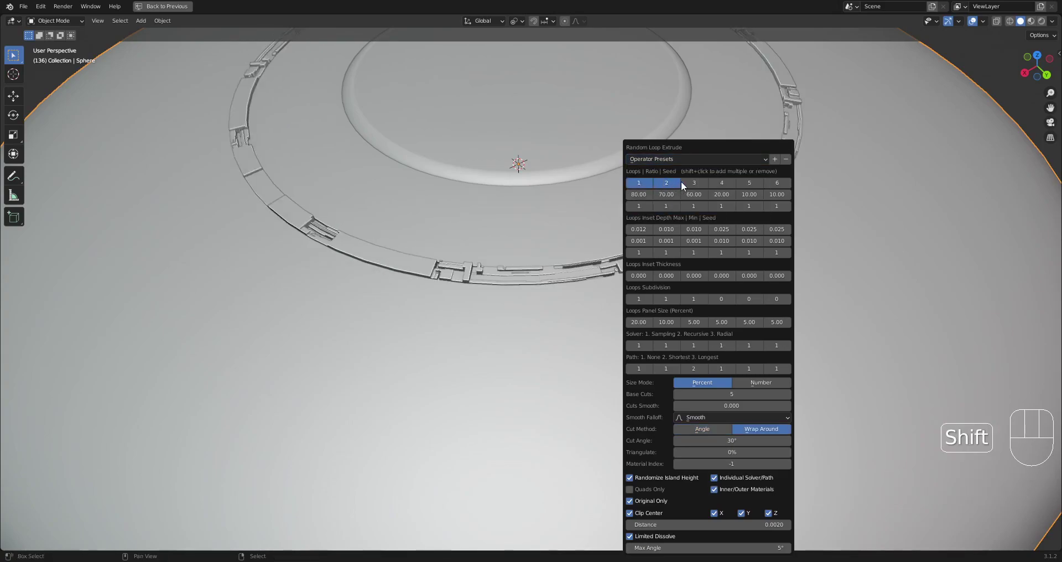
left_click(687, 182, "shift")
middle_click_drag(586, 283, 641, 274)
scroll(622, 299, "down", 1)
scroll(624, 303, "up", 3)
scroll(628, 253, "down", 2)
Set the maximum inset depth of loops 1, 2 and 3 to 0.005 and review the flatter panels.
key("F9")
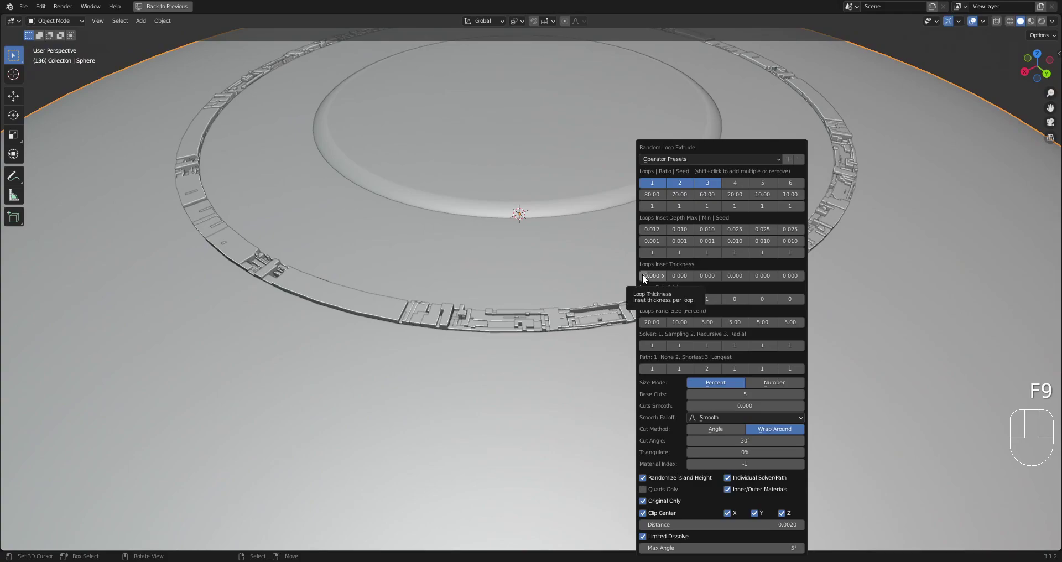
left_click(654, 229)
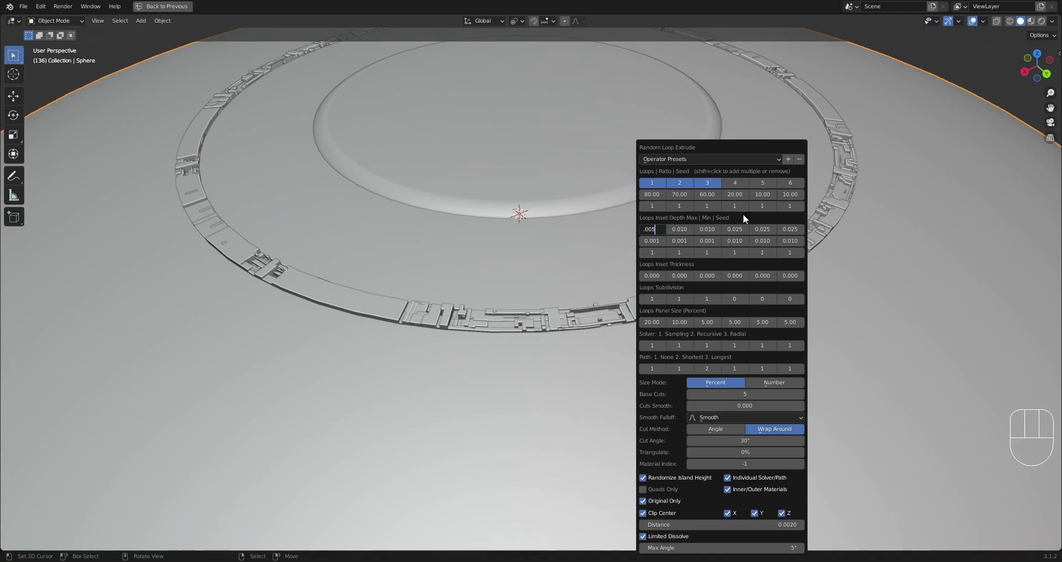
key("Return")
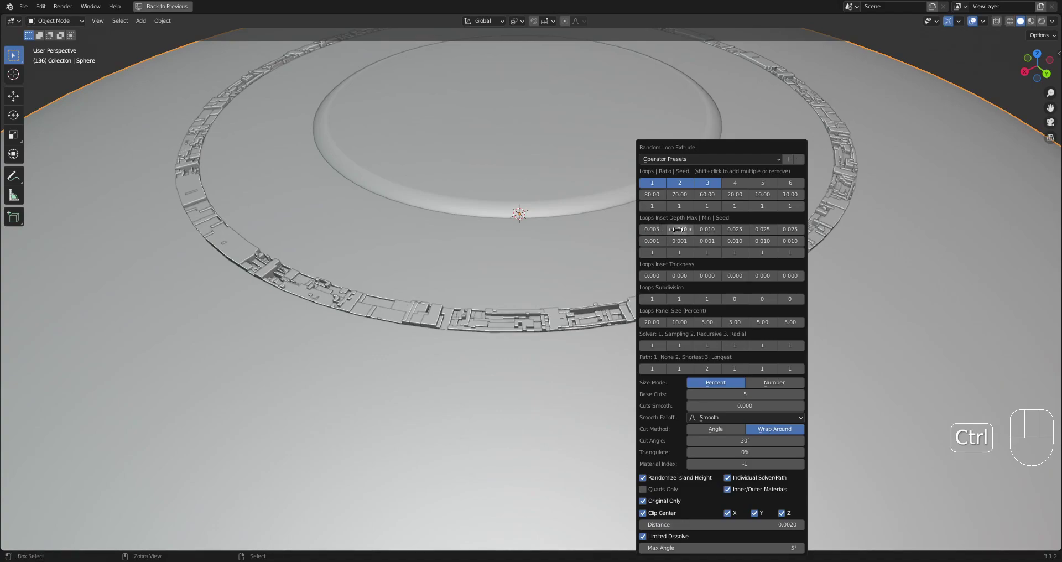
key("ctrl+v")
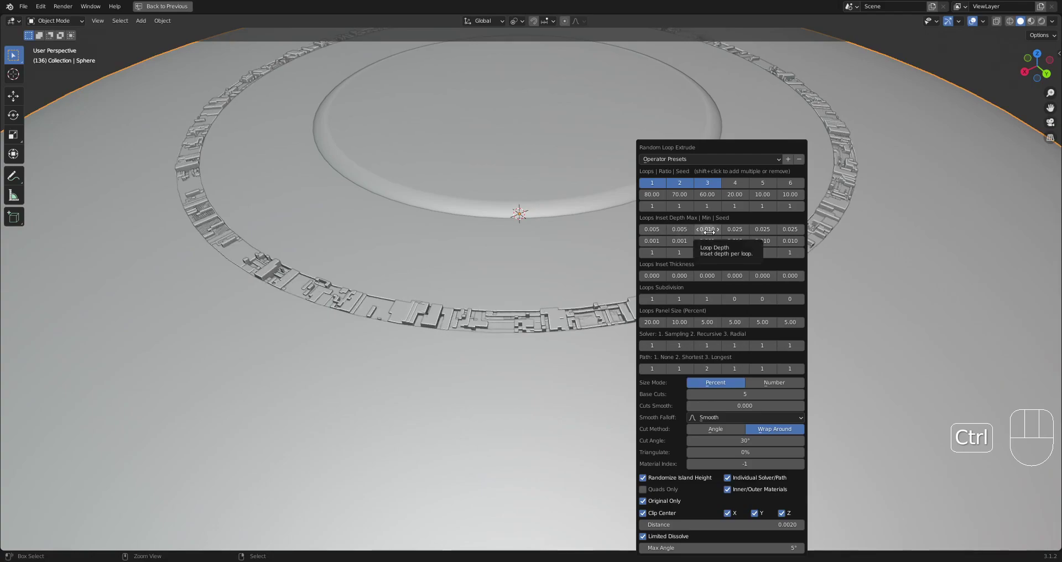
key("ctrl+v")
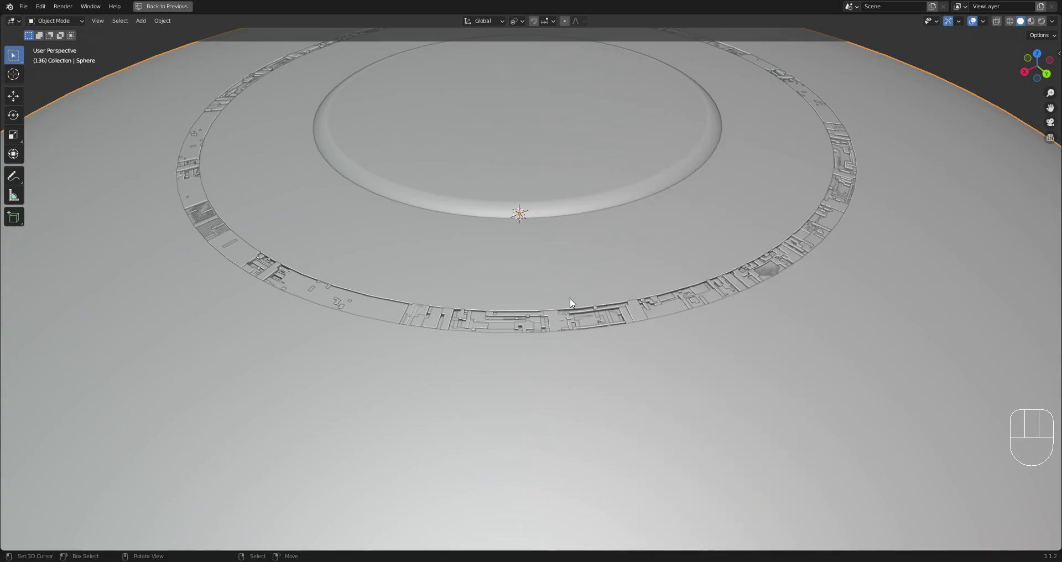
scroll(617, 283, "down", 2)
middle_click_drag(698, 268, 699, 277)
scroll(699, 277, "up", 2)
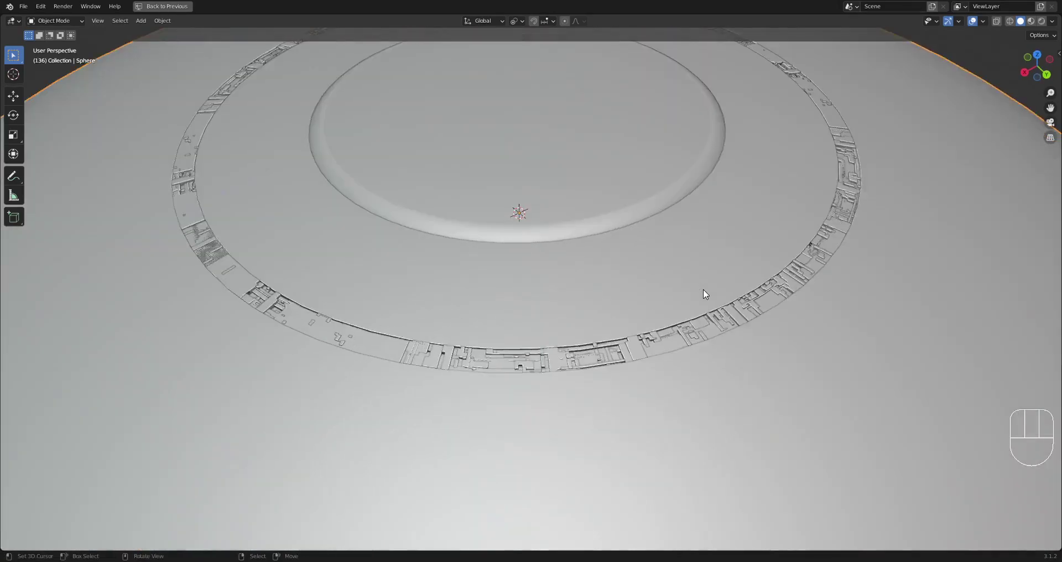
scroll(708, 303, "up", 2)
Set the third loop's path to 3 (Longest) and check the ring's panels from closer up.
key("F9")
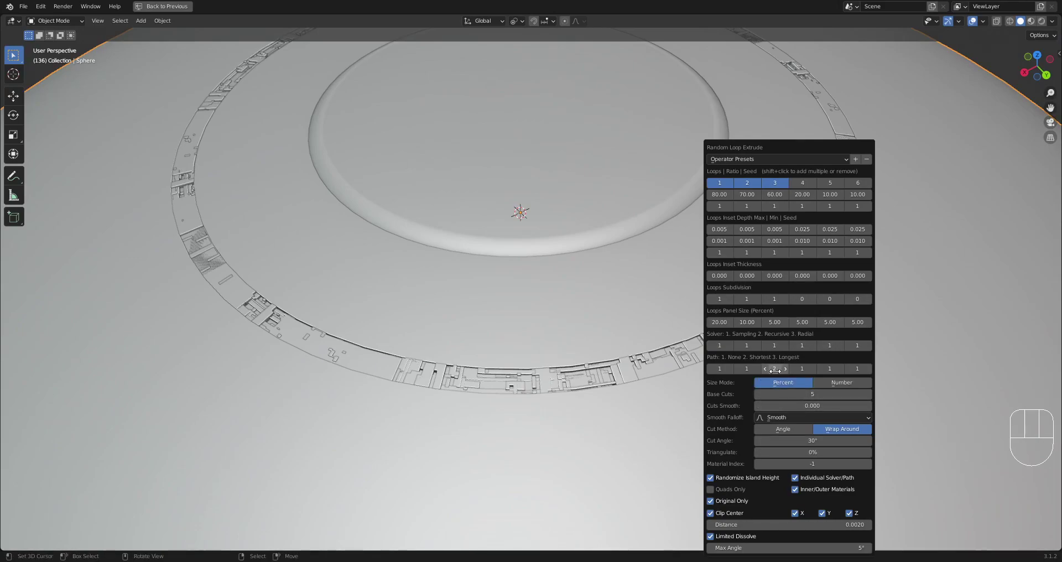
scroll(774, 369, "up", 1, "ctrl")
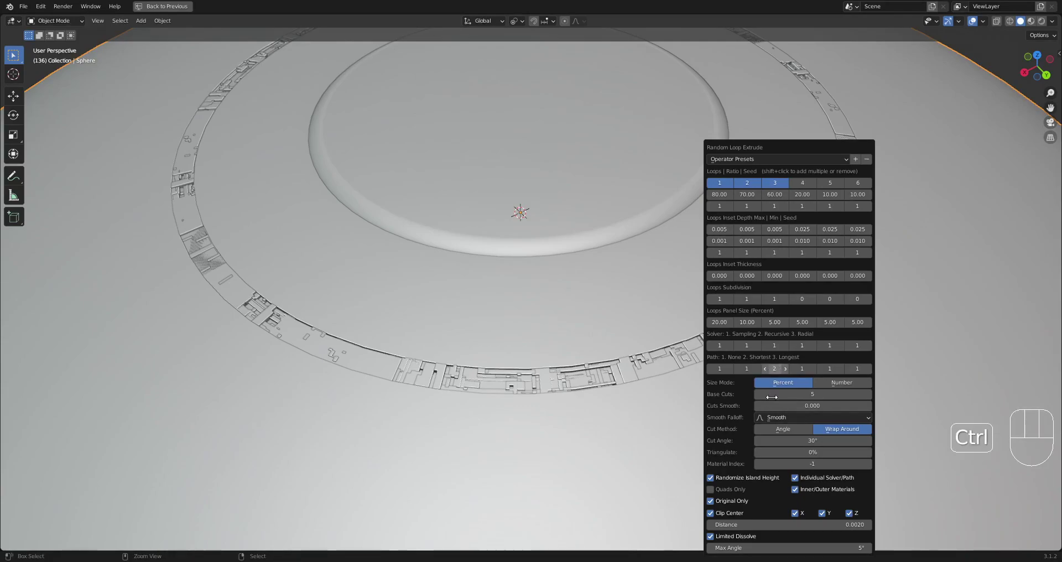
scroll(675, 296, "down", 1)
middle_click_drag(675, 296, 699, 276)
scroll(687, 307, "down", 1)
scroll(533, 334, "up", 2)
middle_click_drag(509, 340, 678, 354, "shift")
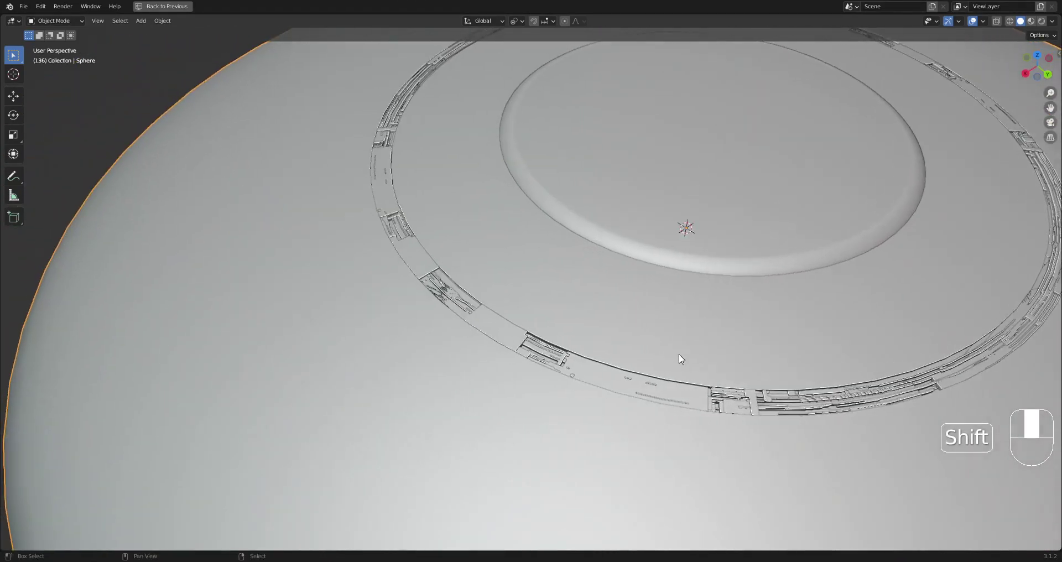
scroll(413, 333, "up", 2)
Set the inset depth seed to 2 for the third loop and 3 for the second loop, and review the panel variation.
key("F9")
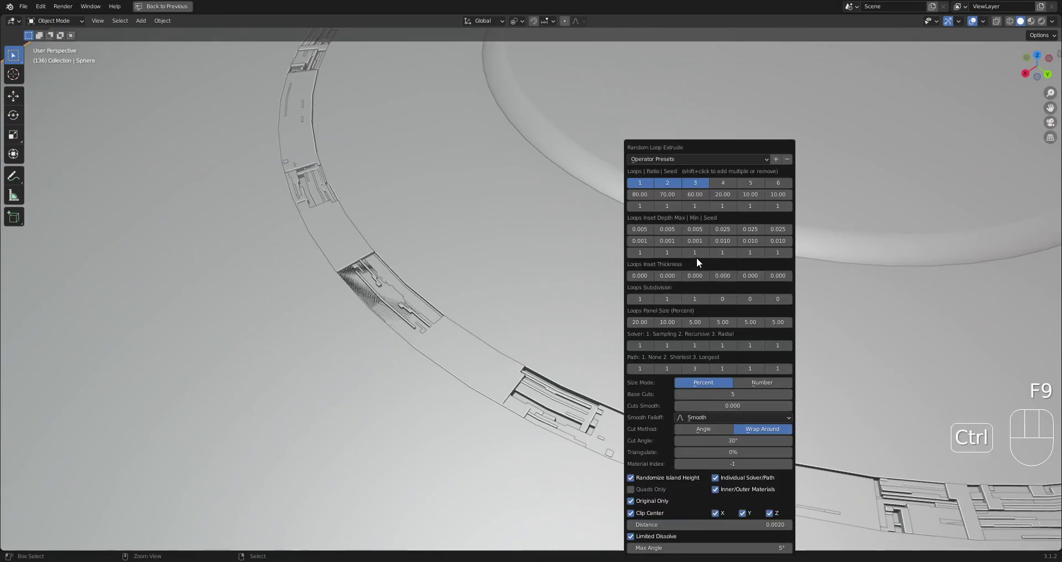
scroll(698, 271, "up", 1, "ctrl")
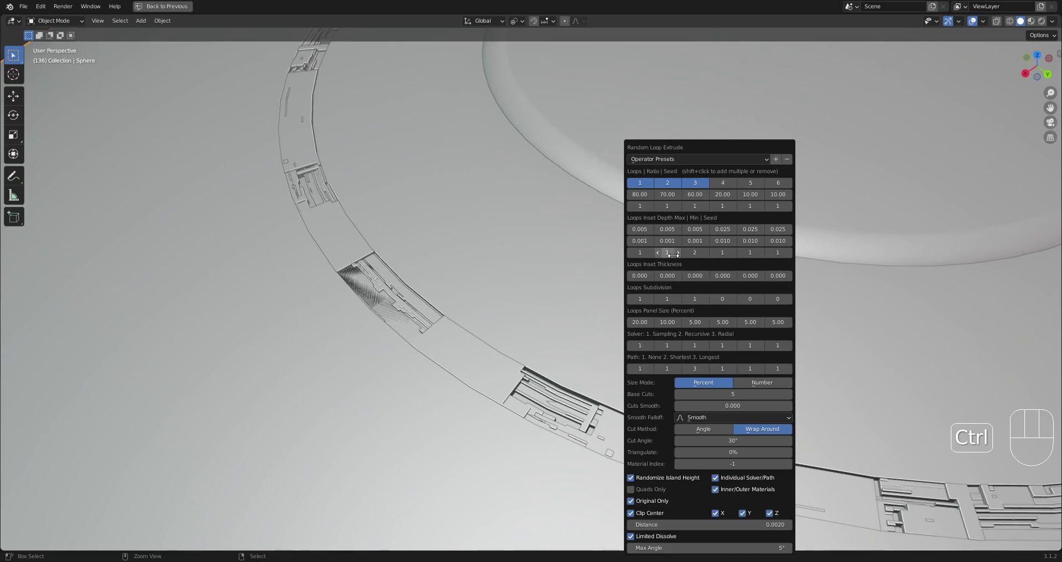
scroll(667, 254, "up", 1, "ctrl")
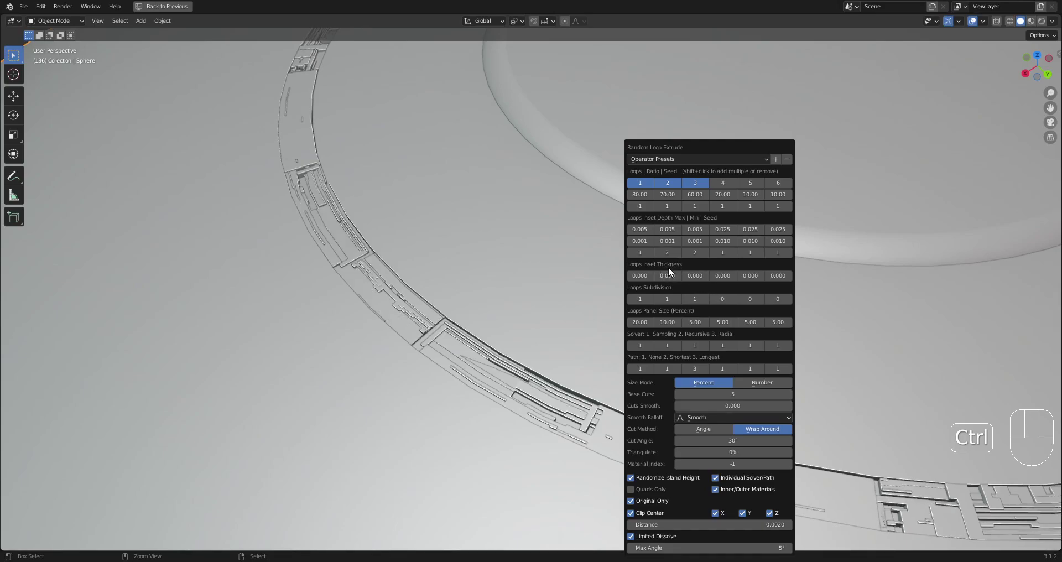
scroll(667, 255, "up", 1, "ctrl")
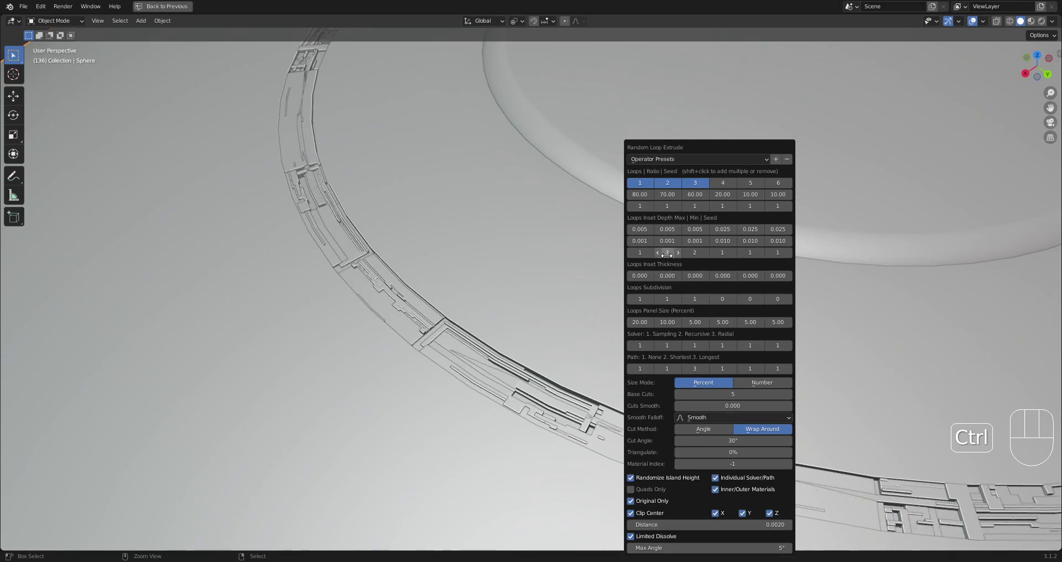
scroll(664, 354, "down", 3)
middle_click_drag(728, 360, 731, 353, "shift")
scroll(645, 381, "up", 3)
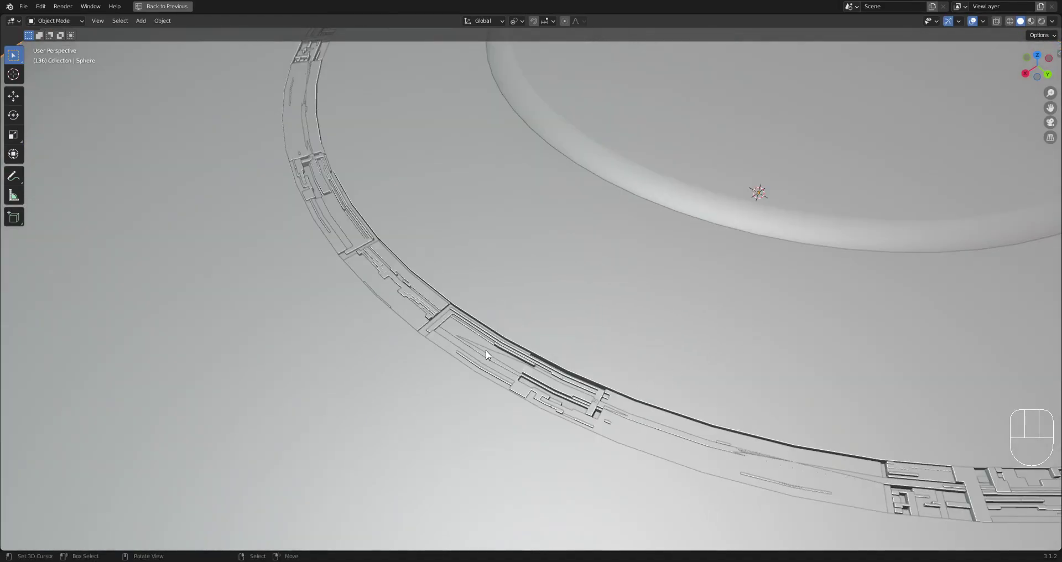
scroll(846, 434, "down", 4)
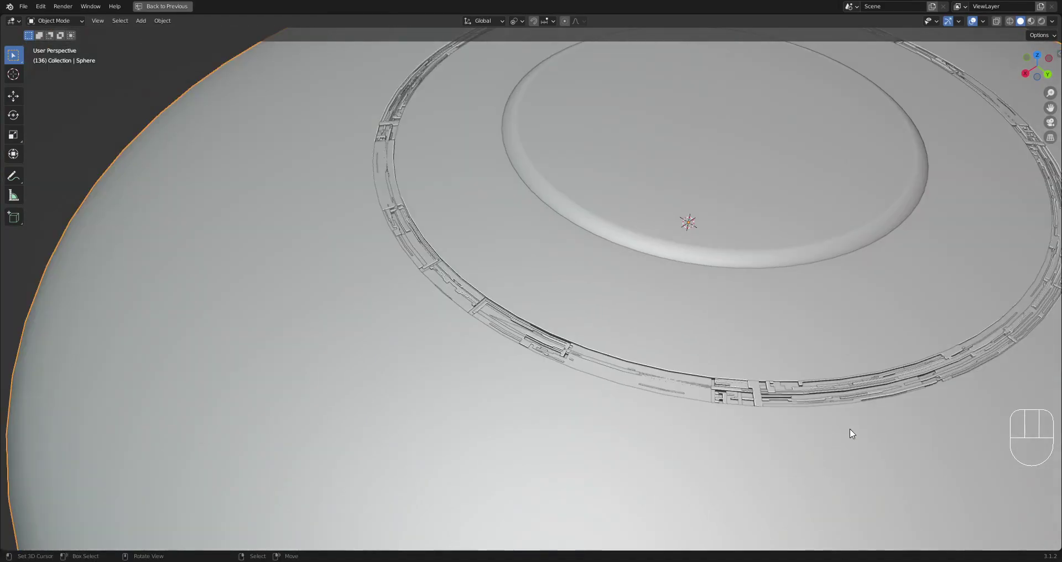
scroll(730, 391, "up", 4)
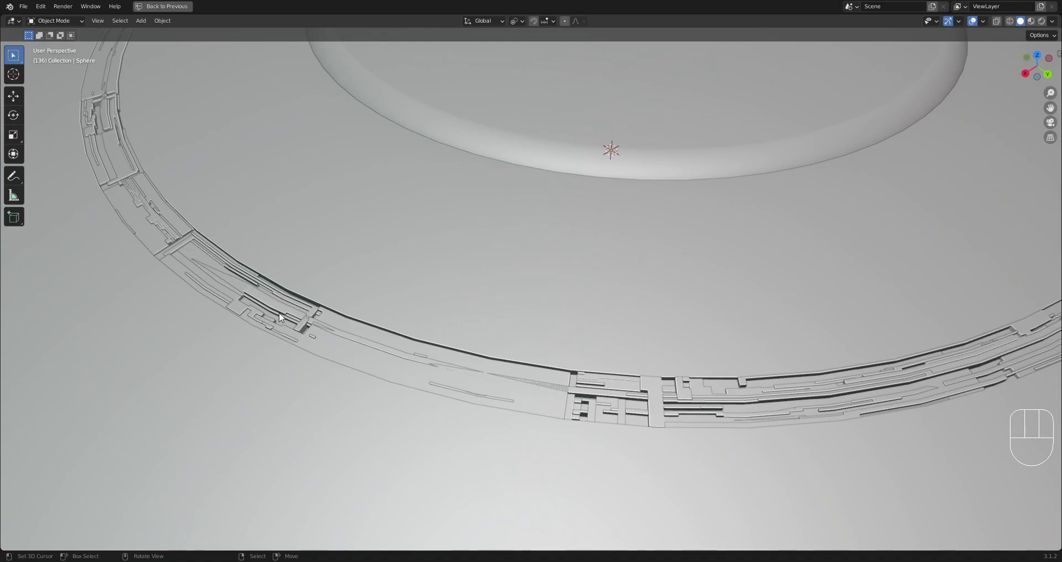
Turn off Limited Dissolve for the groove ring's loop extrude.
scroll(649, 309, "down", 2)
key("F9")
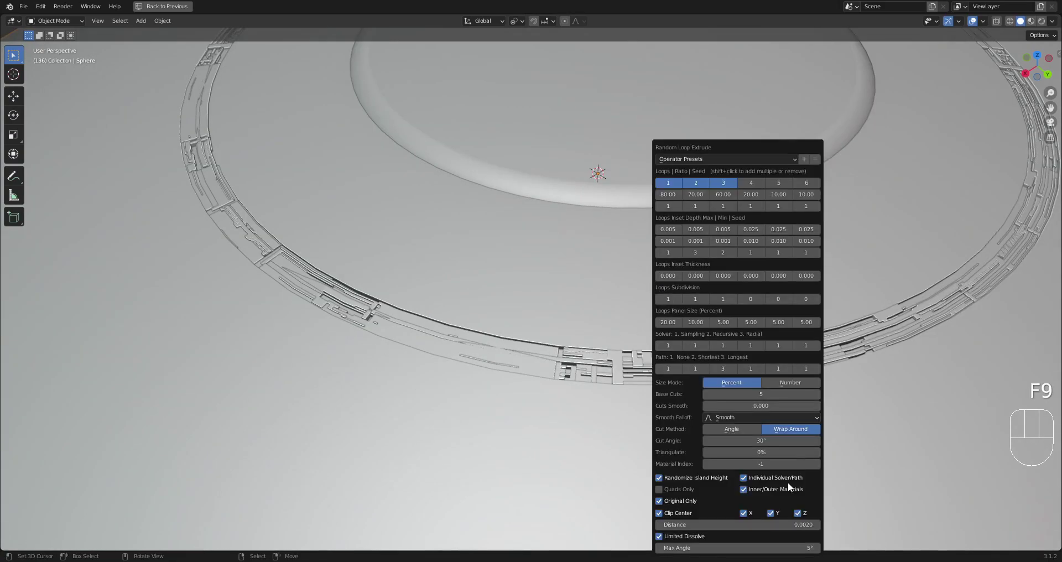
left_click(682, 535)
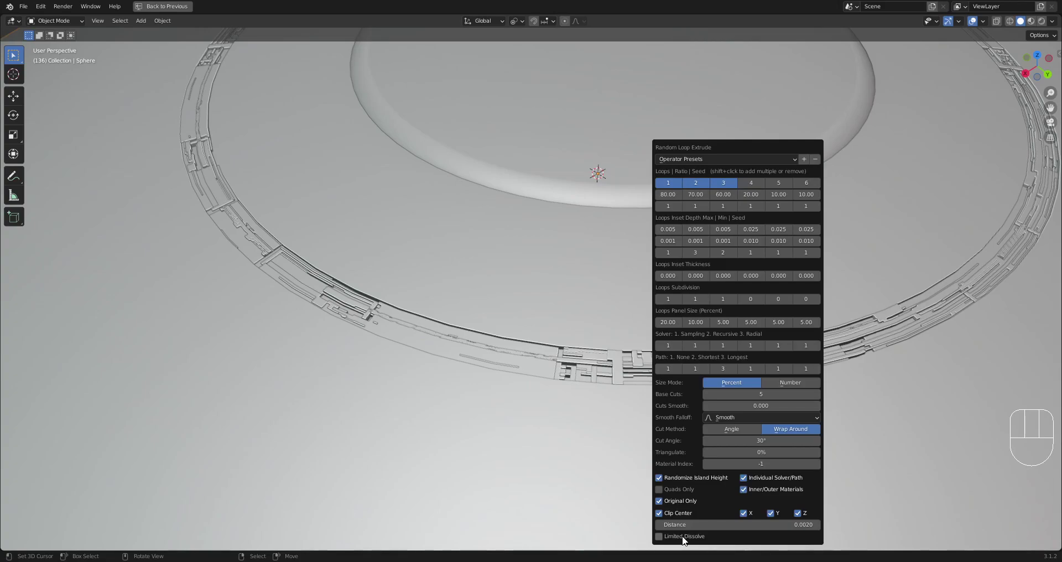
Inspect the groove ring's panel surfaces up close, including straight from above.
scroll(706, 391, "down", 2)
middle_click_drag(854, 278, 750, 286, "shift")
scroll(750, 293, "up", 5)
scroll(751, 294, "down", 4)
middle_click_drag(825, 369, 778, 363, "shift")
scroll(622, 383, "up", 4)
middle_click(622, 384, "alt")
scroll(625, 381, "down", 5)
middle_click_drag(530, 340, 769, 286, "shift")
scroll(766, 286, "up", 6)
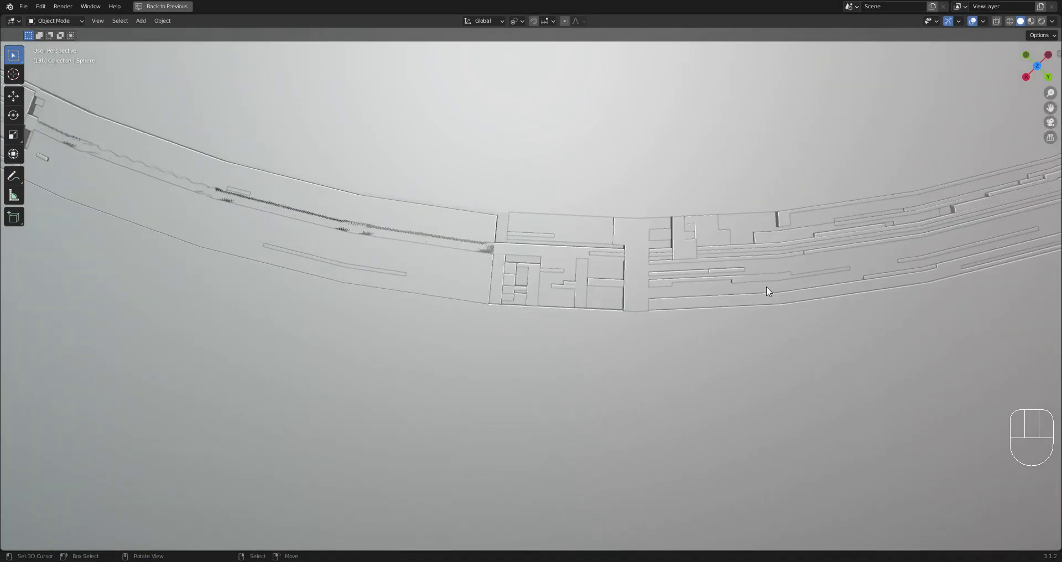
Check the panelling along the rest of the groove ring in perspective and reopen the Random Loop Extrude settings.
middle_click_drag(592, 325, 615, 291)
middle_click_drag(432, 346, 716, 332, "shift")
scroll(716, 332, "down", 2)
middle_click_drag(556, 290, 719, 318, "shift")
scroll(720, 319, "up", 2)
scroll(719, 318, "down", 4)
scroll(719, 319, "down", 4)
middle_click_drag(810, 319, 689, 347, "shift")
scroll(695, 349, "up", 3)
scroll(694, 356, "up", 1)
scroll(708, 362, "down", 2)
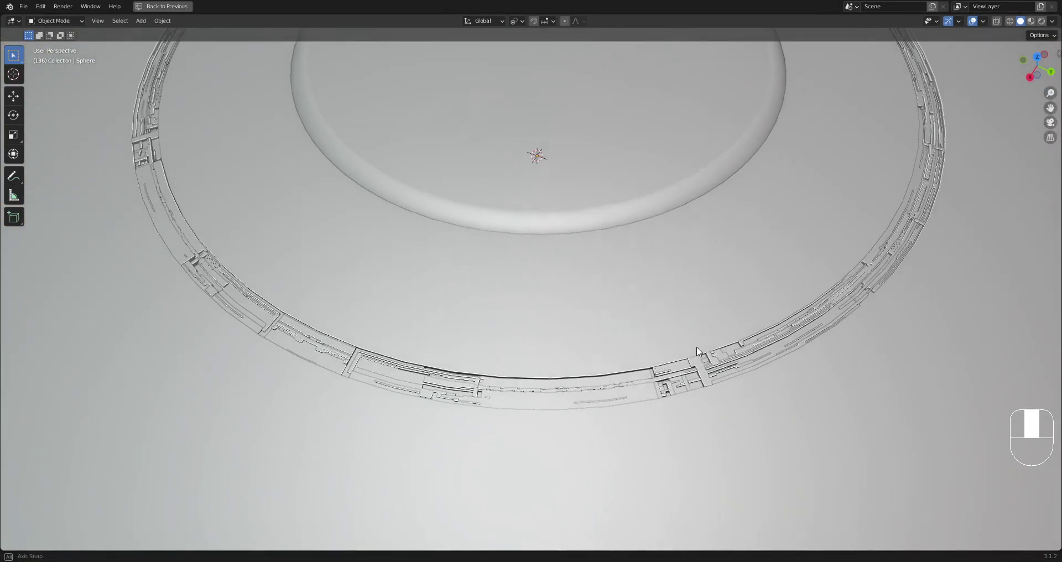
key("F9")
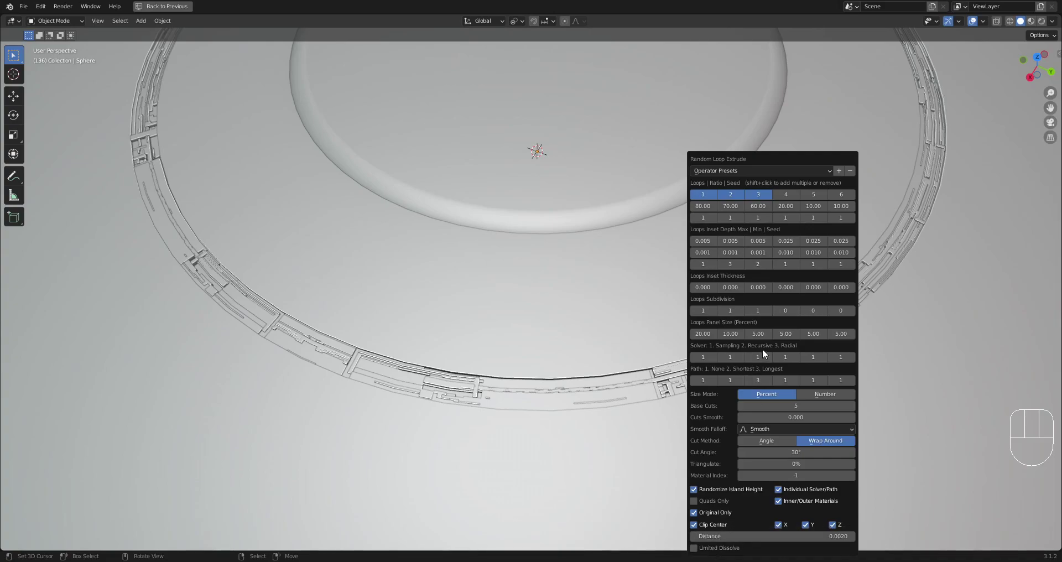
Try 3 and 4 base cuts for the groove ring's loop extrude, and review the panels from farther out.
scroll(789, 403, "down", 2, "ctrl")
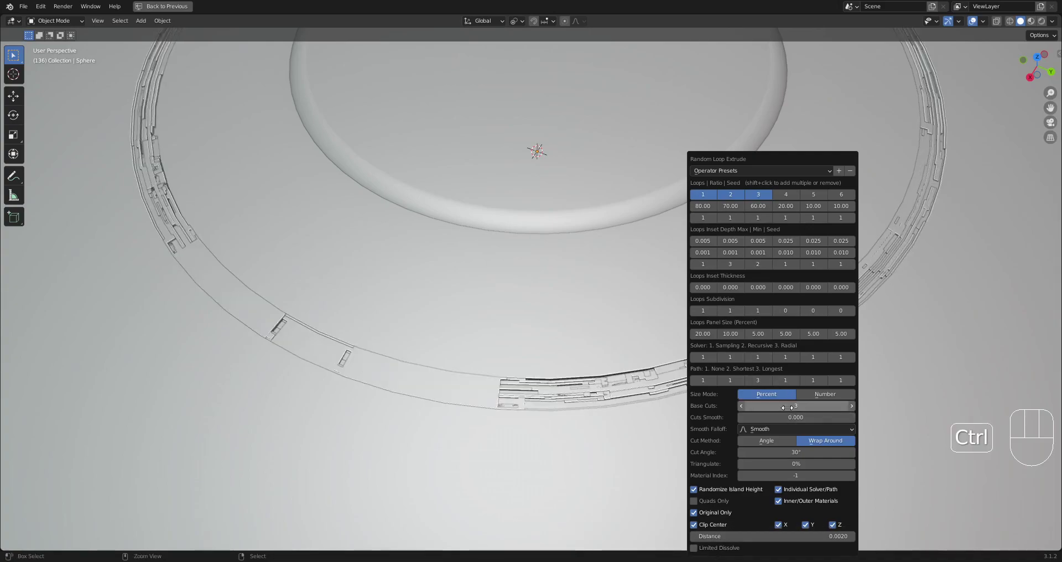
scroll(787, 408, "down", 1, "ctrl")
scroll(382, 430, "down", 2)
middle_click_drag(663, 337, 646, 366, "shift")
scroll(663, 371, "down", 1)
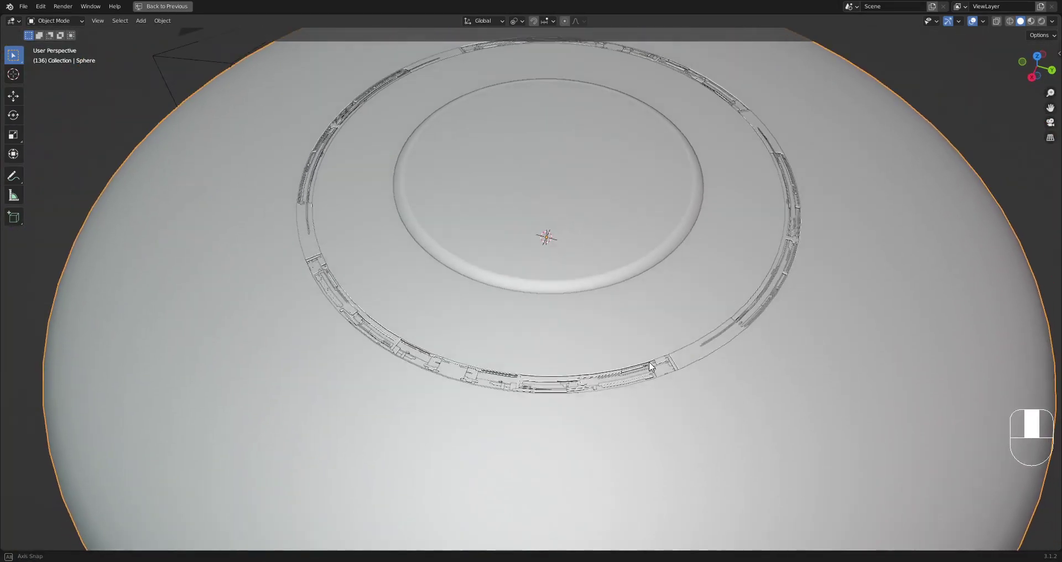
scroll(648, 365, "up", 2)
key("F9")
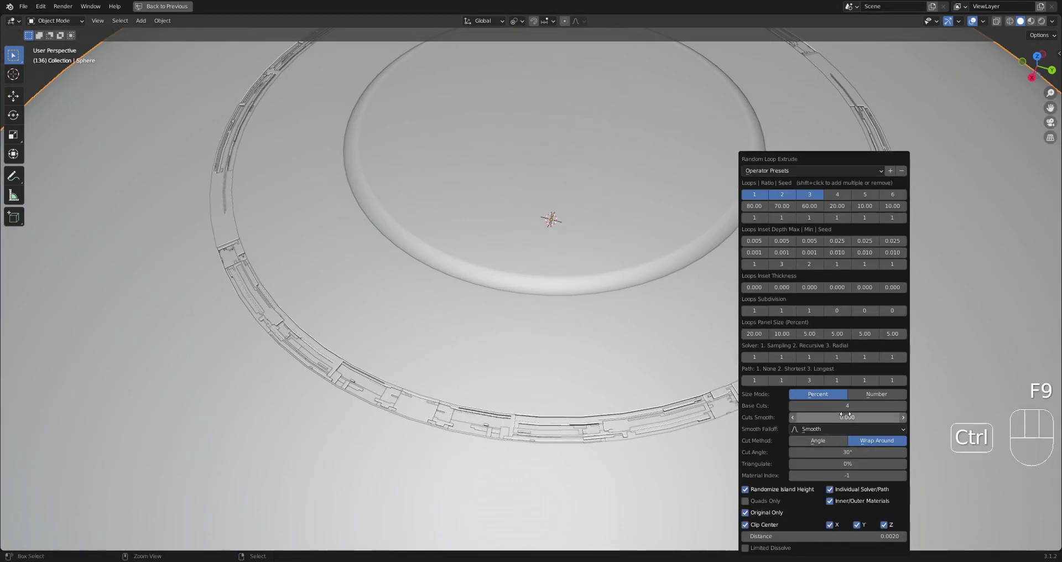
Compare lower base cut counts on the groove ring, return to 4, and check the panels from another side.
scroll(845, 410, "down", 1, "ctrl")
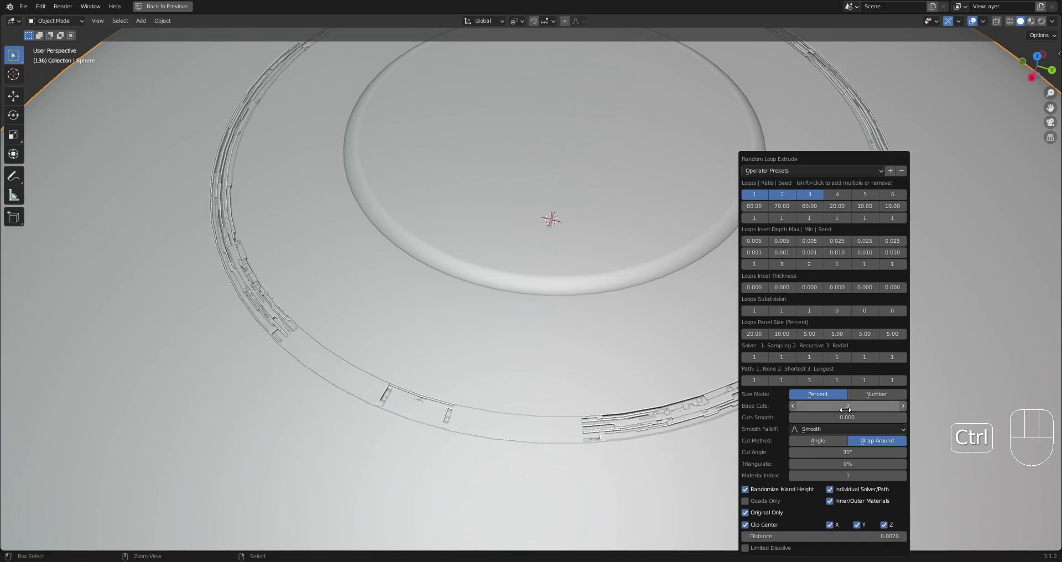
scroll(845, 410, "down", 1, "ctrl")
scroll(845, 409, "down", 1, "ctrl")
scroll(845, 409, "up", 2, "ctrl")
scroll(845, 409, "down", 1, "ctrl")
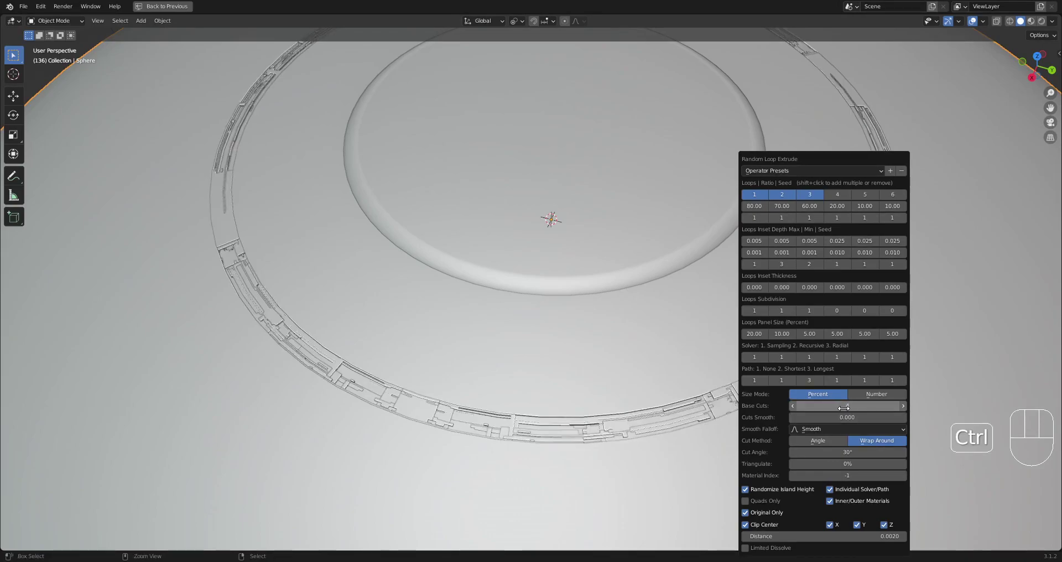
middle_click_drag(249, 524, 822, 351)
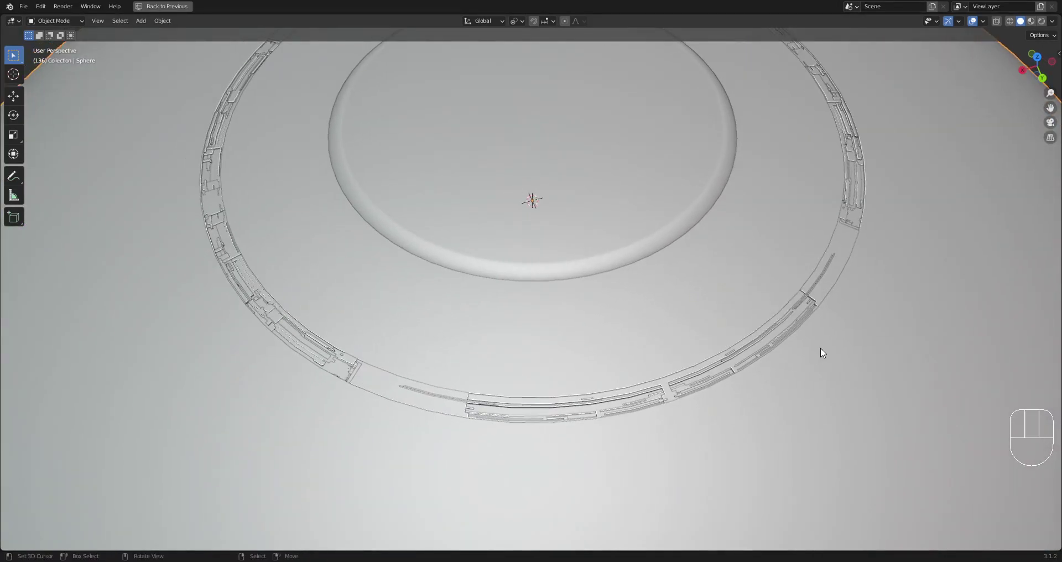
Set the third loop's path option to 1 (None) and review the groove ring's panels.
key("F9")
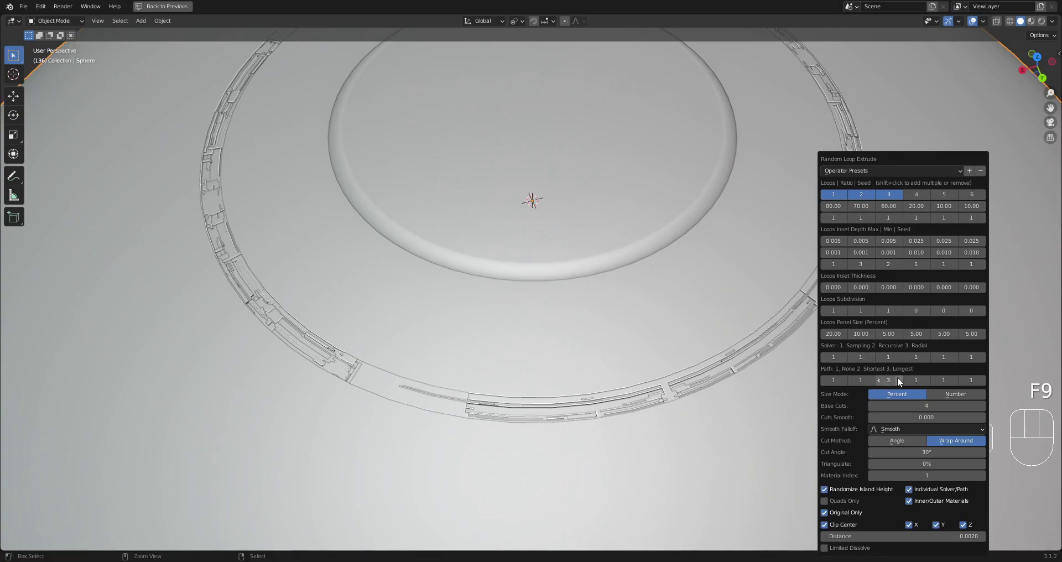
scroll(892, 378, "down", 2, "ctrl")
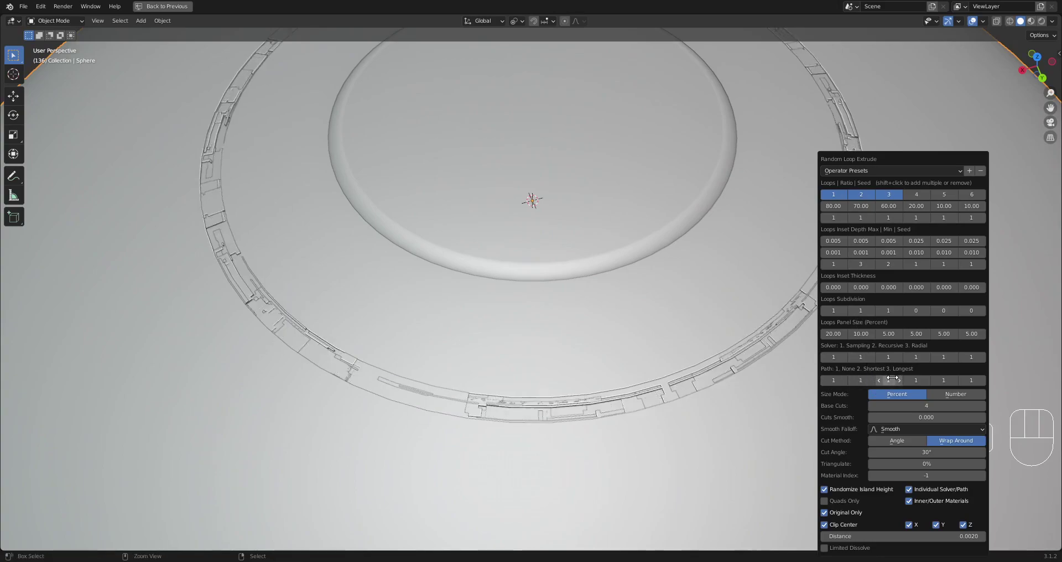
middle_click_drag(586, 409, 794, 314)
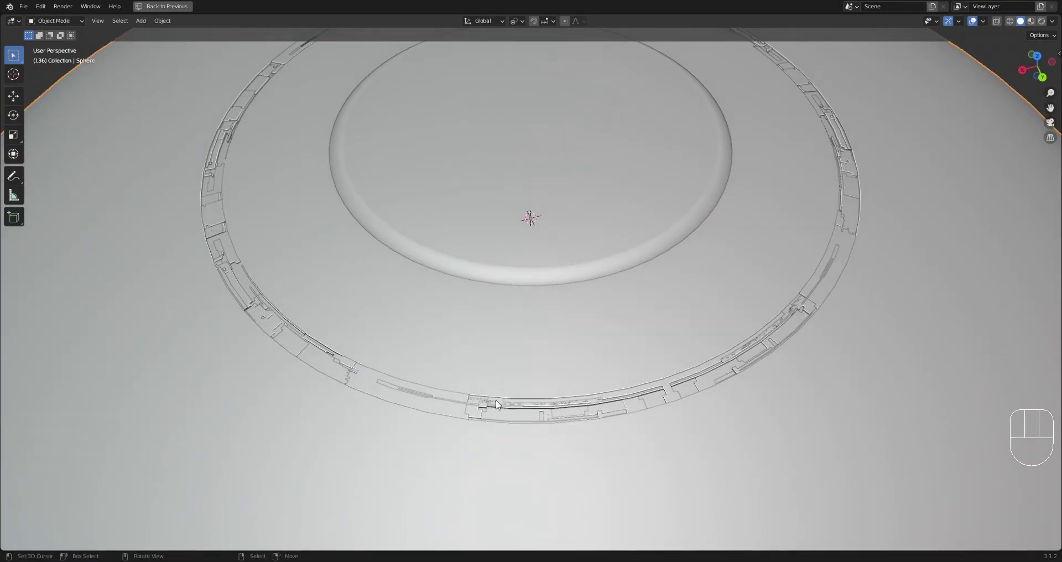
scroll(408, 337, "down", 3)
middle_click_drag(408, 337, 505, 408, "shift")
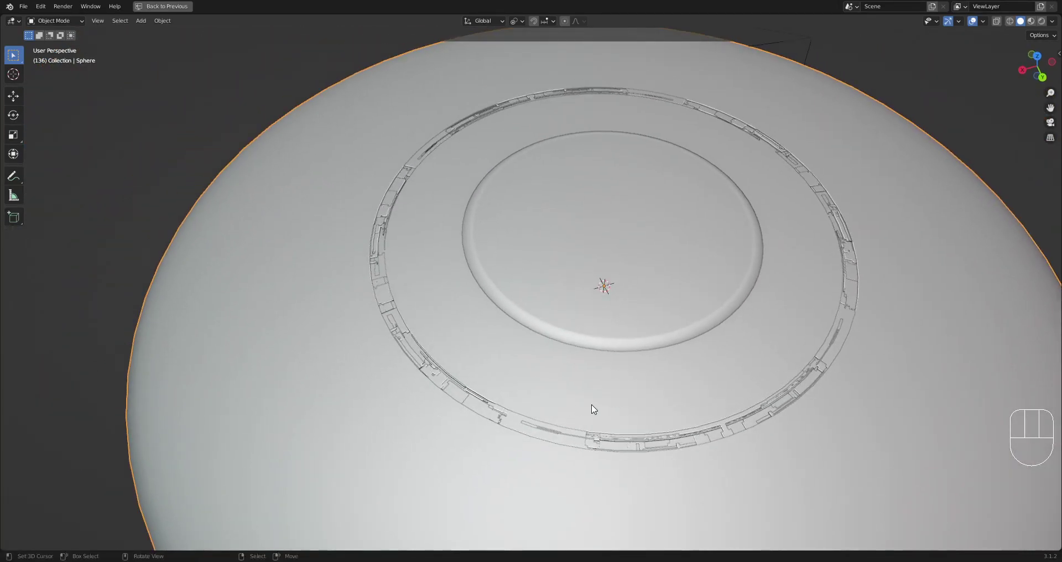
scroll(594, 409, "up", 2)
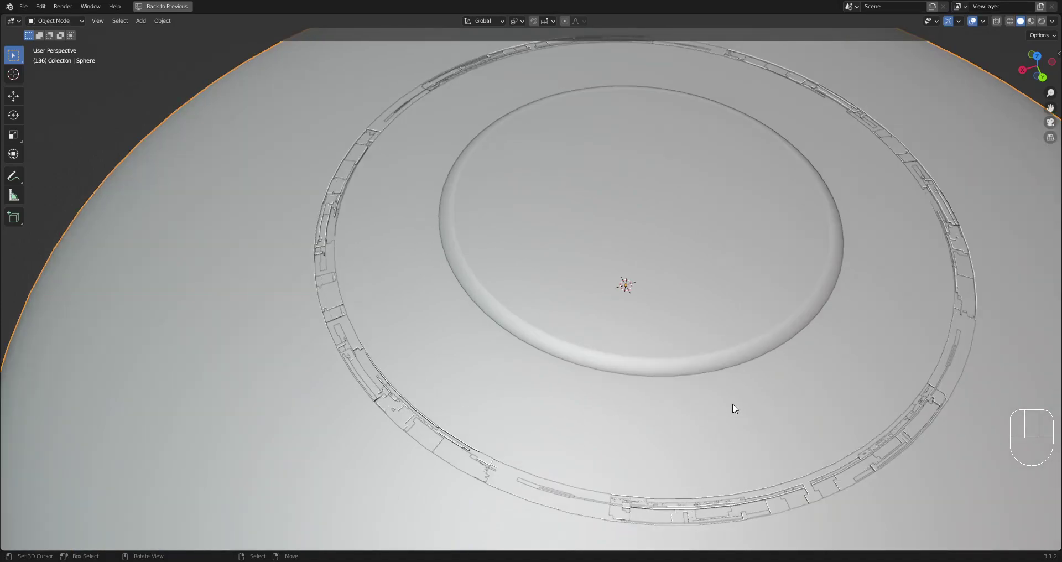
Raise the loop extrude's base cuts to 5 and inspect the panelling around the groove ring.
key("F9")
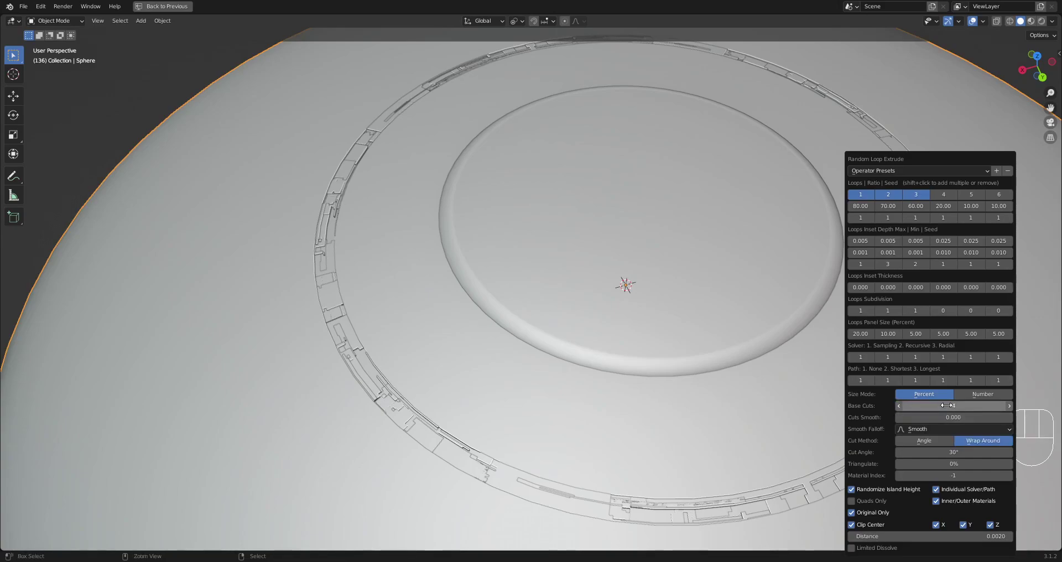
left_click_drag(947, 406, 952, 406)
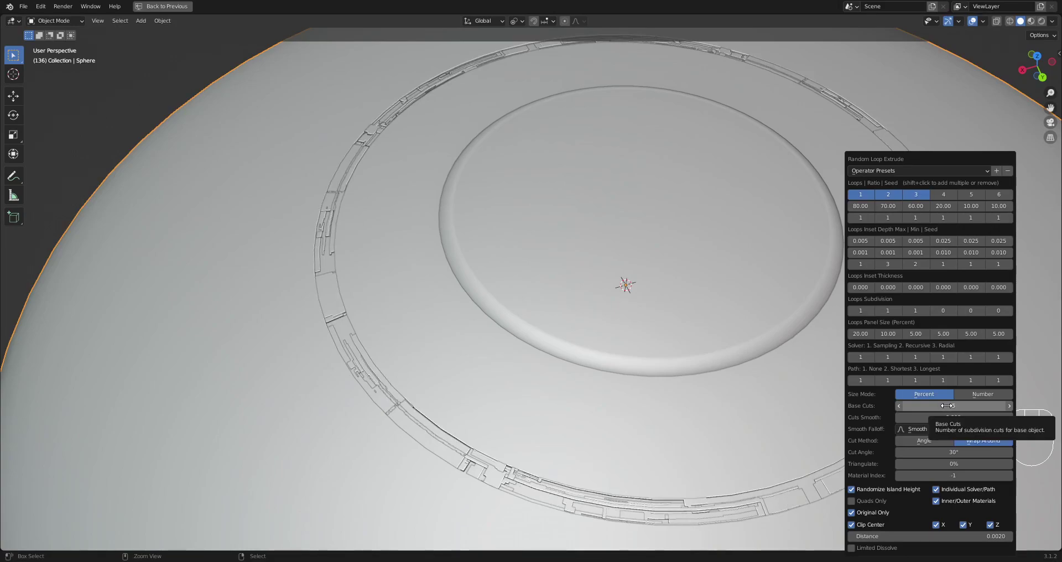
scroll(608, 315, "down", 2)
middle_click_drag(682, 332, 722, 327)
middle_click_drag(623, 402, 641, 375, "shift")
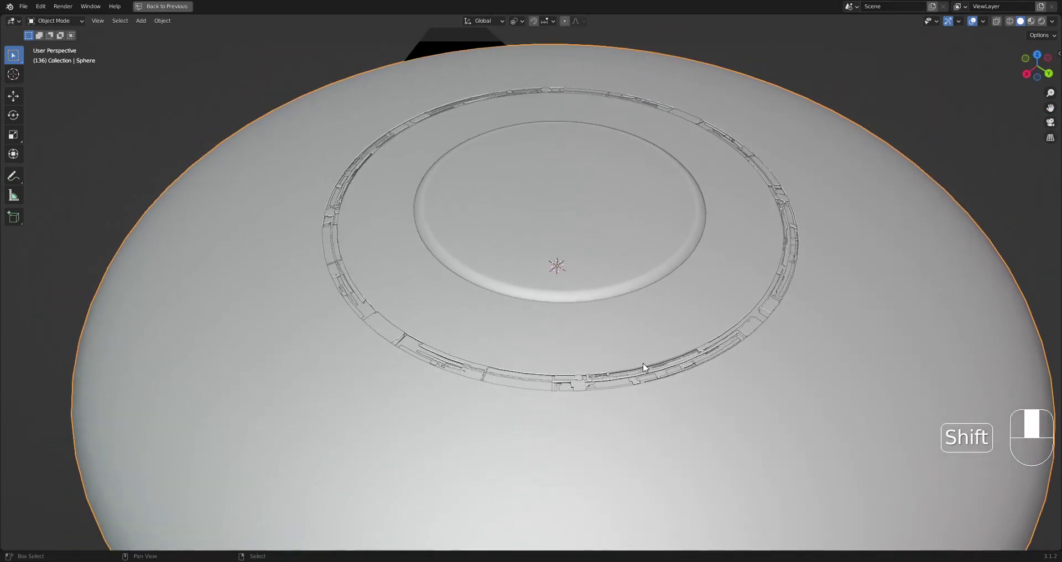
middle_click(735, 360)
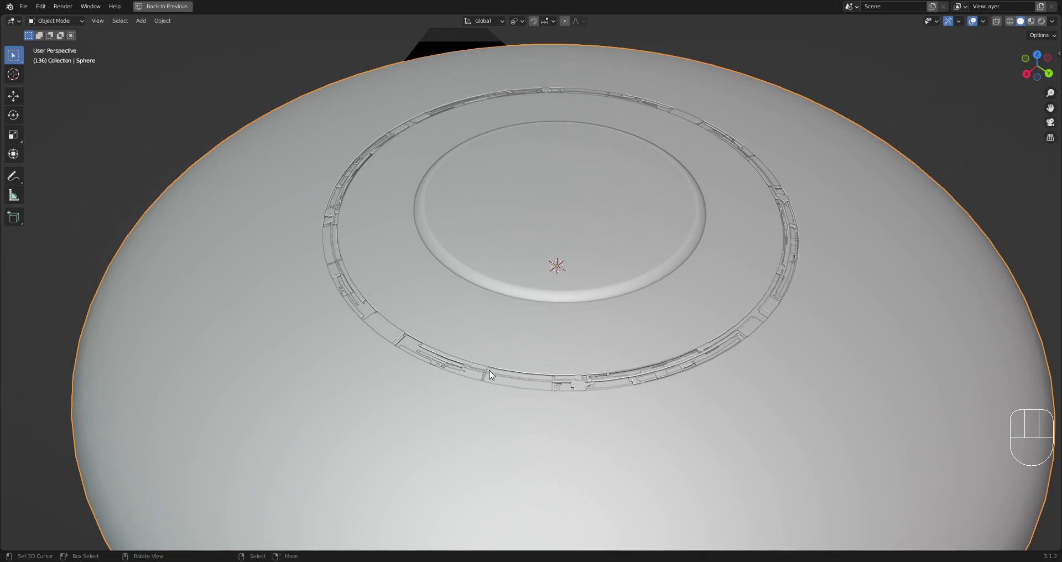
scroll(680, 347, "down", 2)
scroll(654, 339, "up", 3)
scroll(709, 348, "down", 1)
Reduce the base cuts to 4 and set the panel size of the first and second loops to 5 percent.
key("F9")
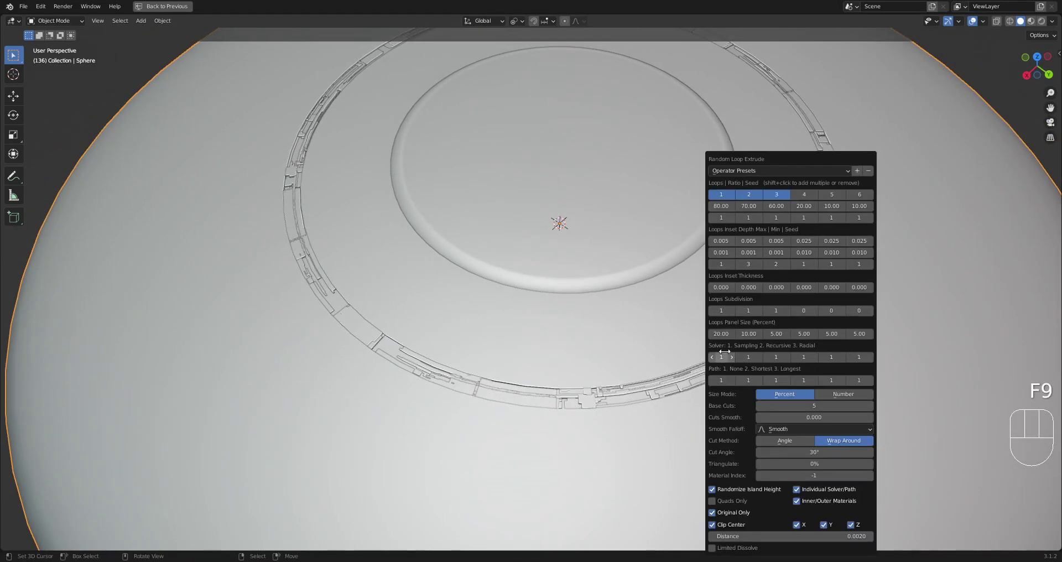
scroll(797, 404, "down", 1, "ctrl")
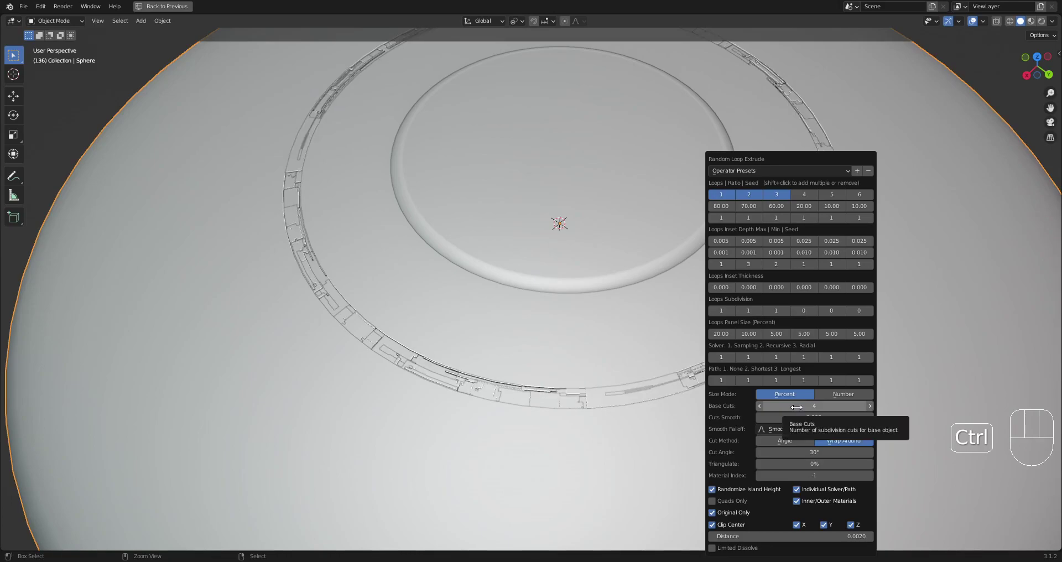
left_click(720, 334)
type("5")
key("Tab")
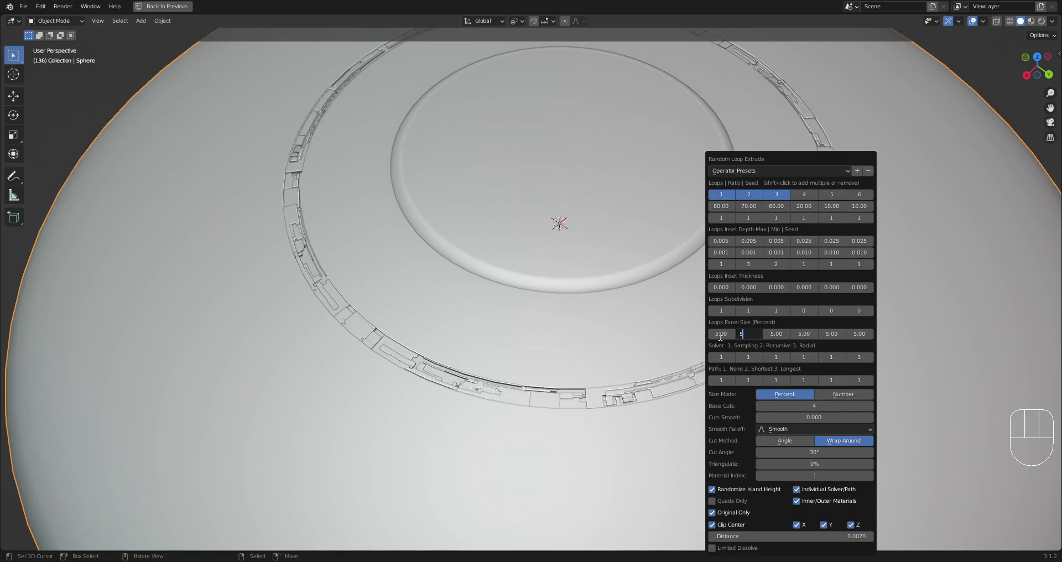
type("5")
key("Return")
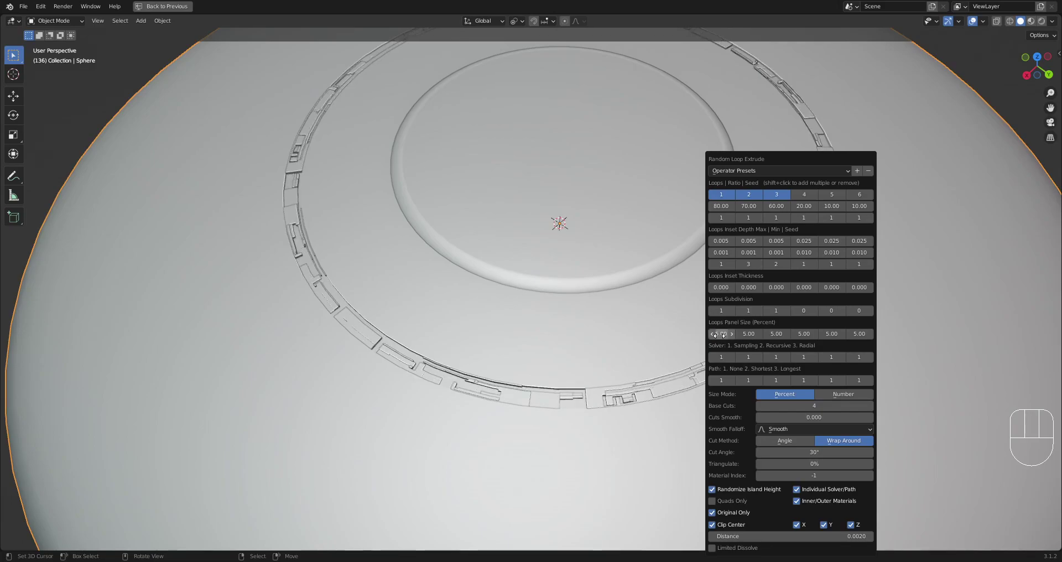
Increase the base cuts to 6 and inspect the groove ring's panels up close and from farther out.
scroll(785, 407, "up", 1, "ctrl")
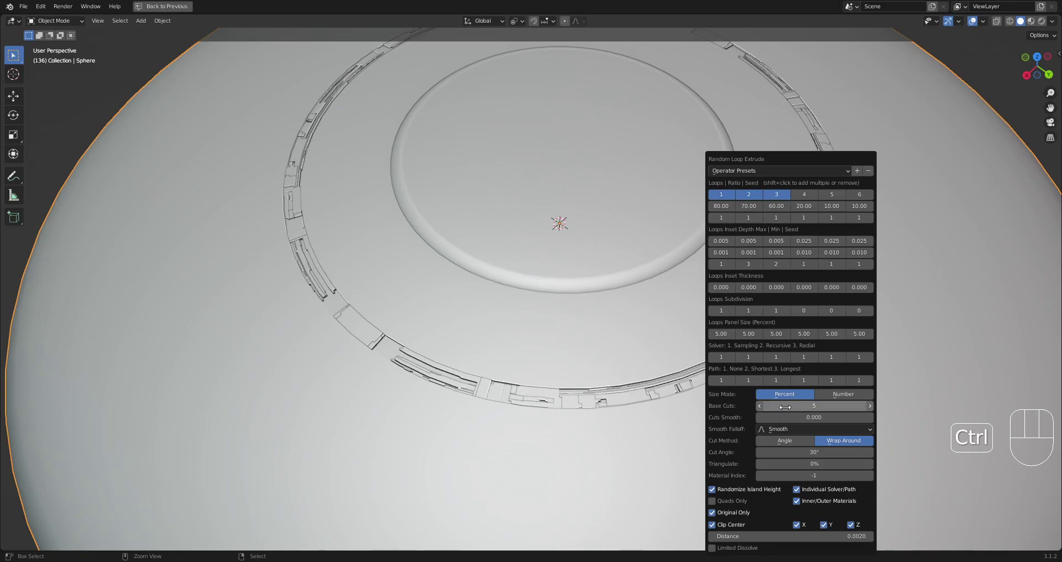
scroll(784, 407, "up", 1, "ctrl")
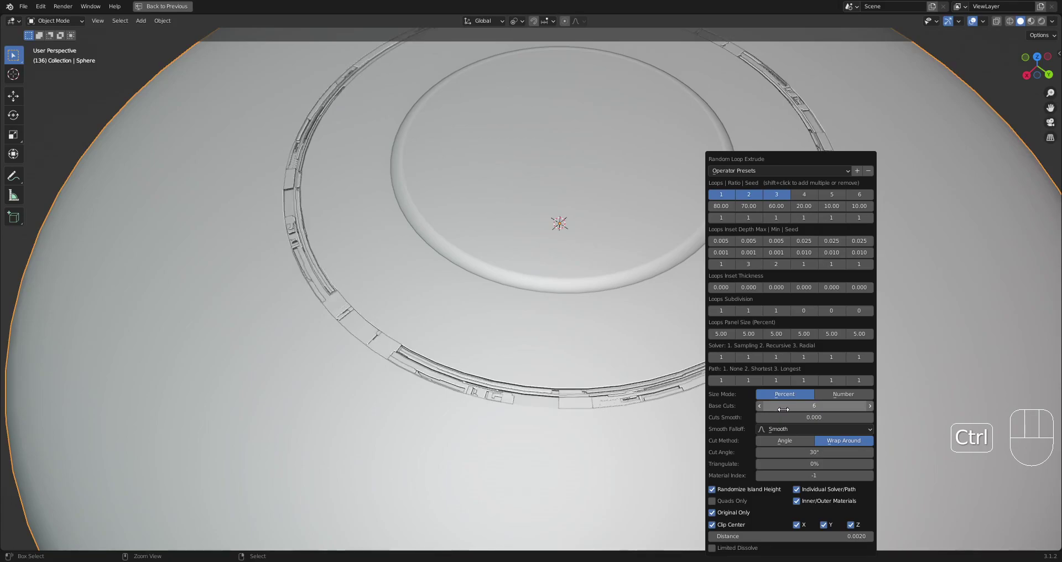
scroll(642, 307, "down", 1)
middle_click_drag(719, 319, 561, 268)
scroll(562, 269, "up", 3)
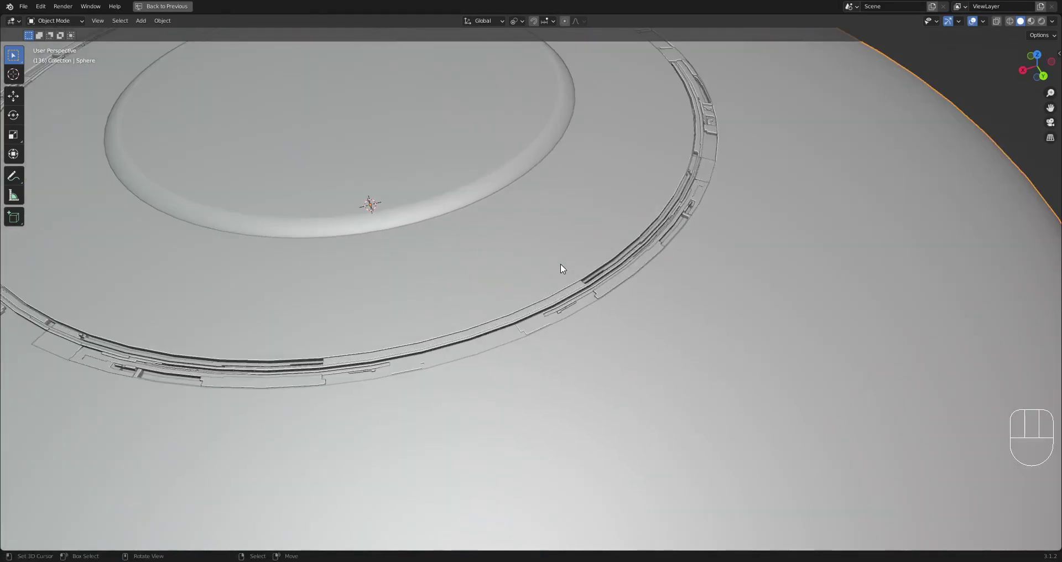
scroll(650, 249, "down", 3)
middle_click_drag(725, 257, 678, 302)
scroll(656, 297, "up", 2)
scroll(655, 298, "up", 1)
scroll(678, 302, "down", 2)
scroll(619, 259, "down", 2)
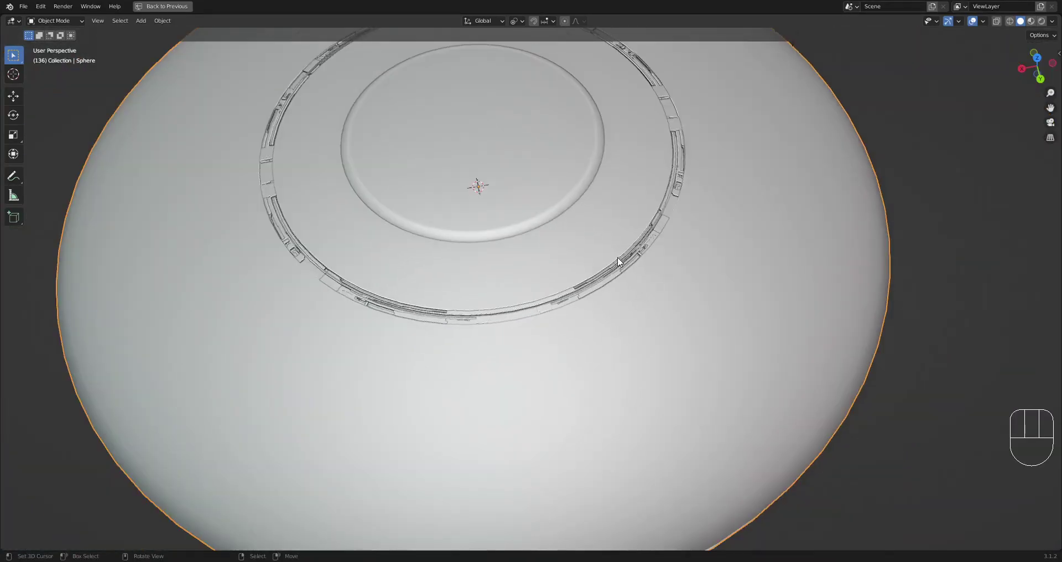
middle_click_drag(619, 263, 690, 315, "shift")
Undo the loop extrude and enter Edit Mode to look over the Randomize Elements option for the selected groove ring faces.
key("ctrl+z")
key("Tab")
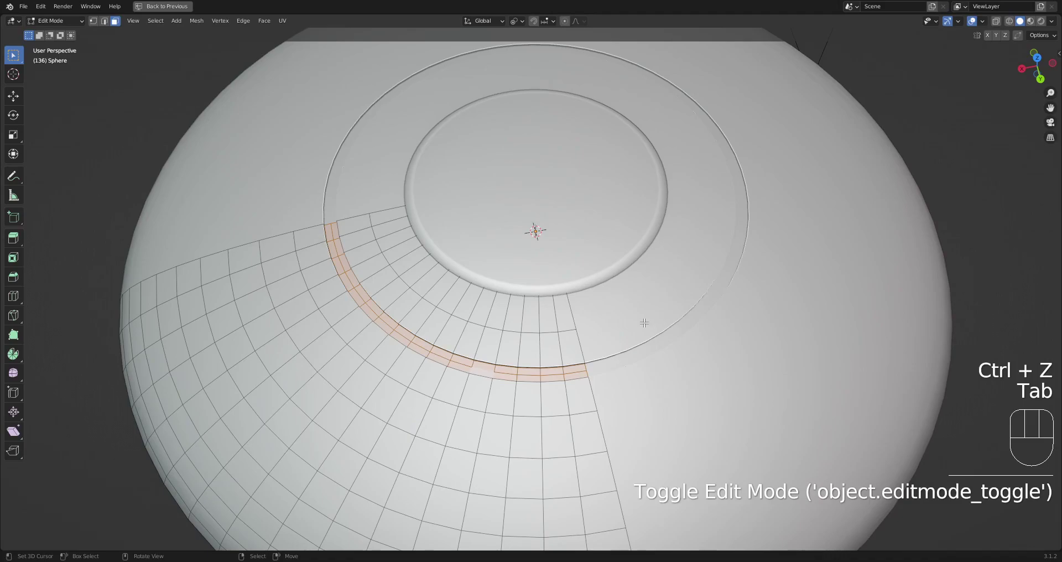
key("shift+q")
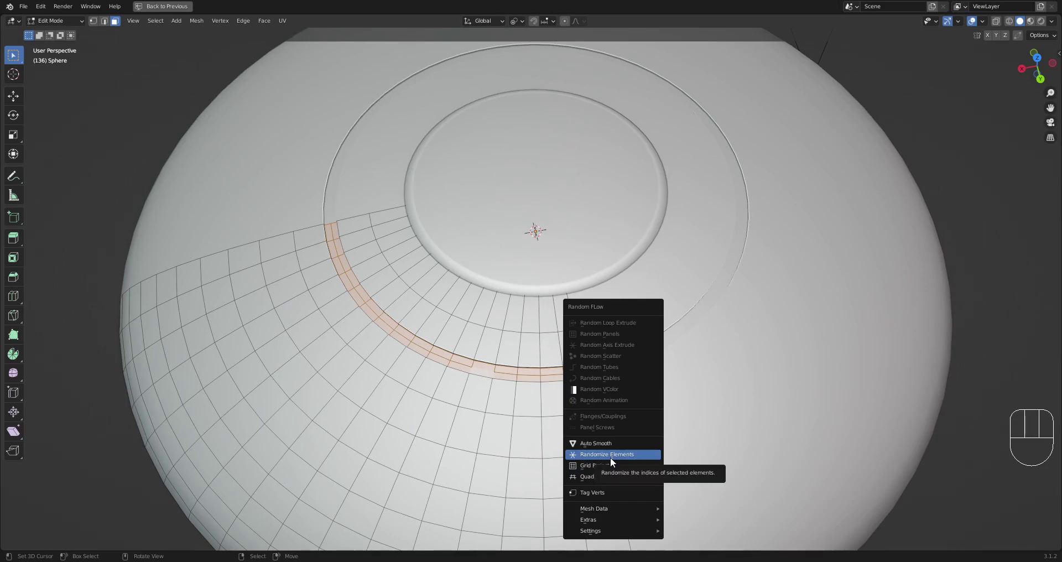
scroll(474, 356, "up", 3)
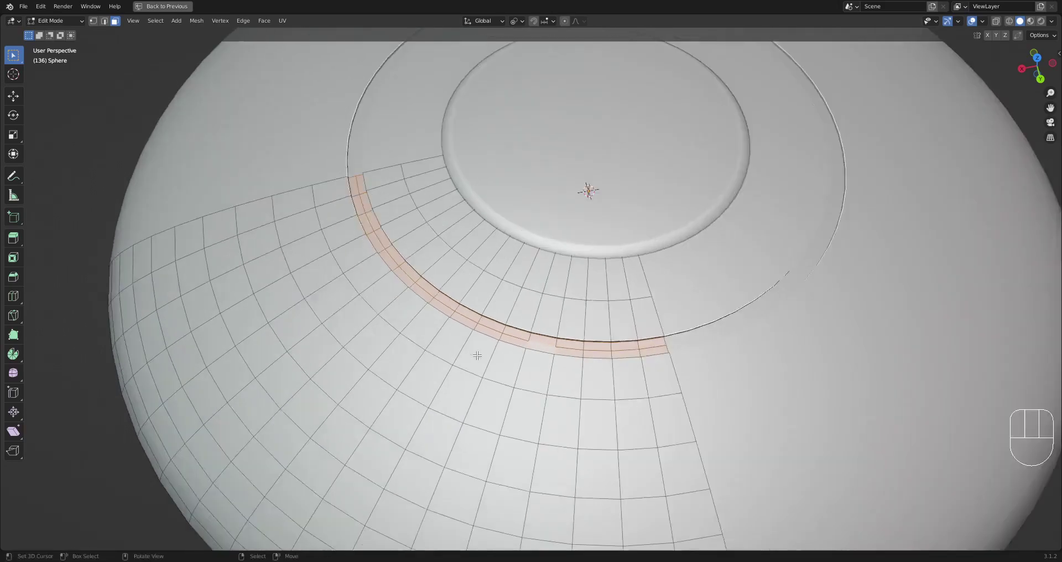
Enable the mesh indices overlay and bring the selected groove ring section into close view.
left_click(1053, 21)
left_click(983, 21)
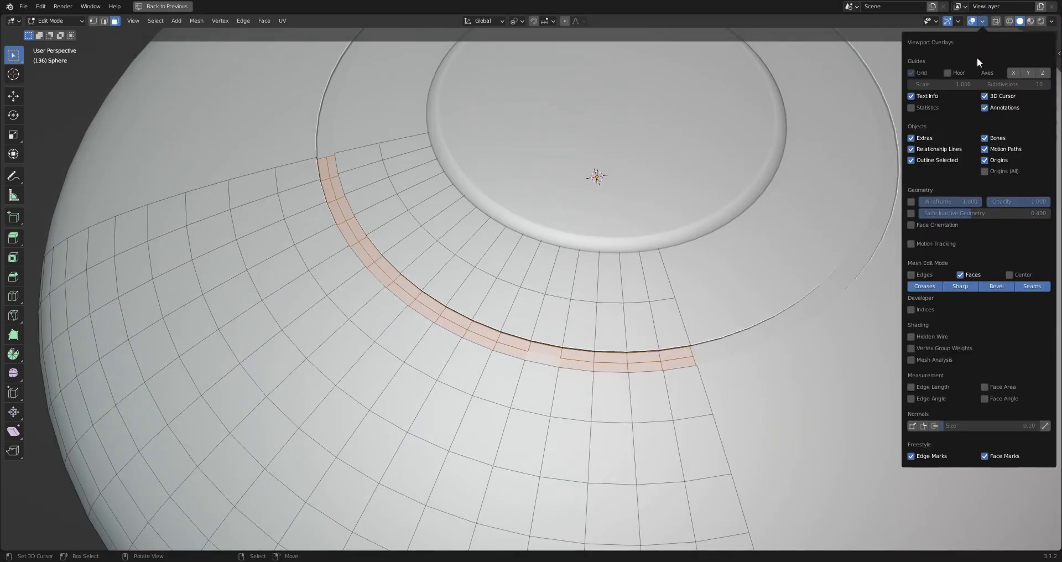
left_click(912, 311)
scroll(719, 318, "down", 3)
middle_click_drag(612, 313, 663, 316)
scroll(662, 316, "up", 3)
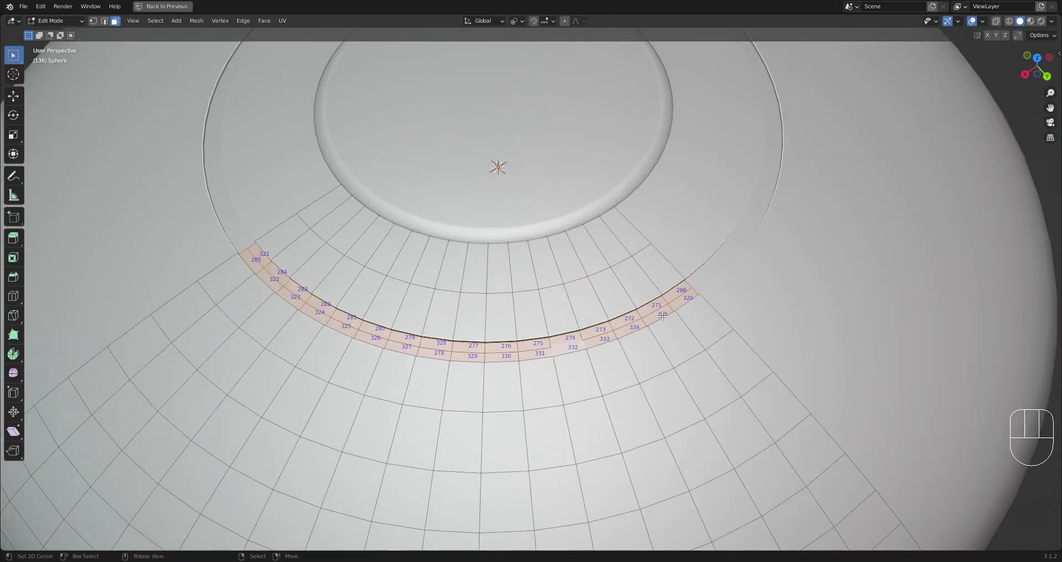
Randomize the indices of the selected groove ring faces with Randomize Elements, and undo it.
key("3")
key("shift+q")
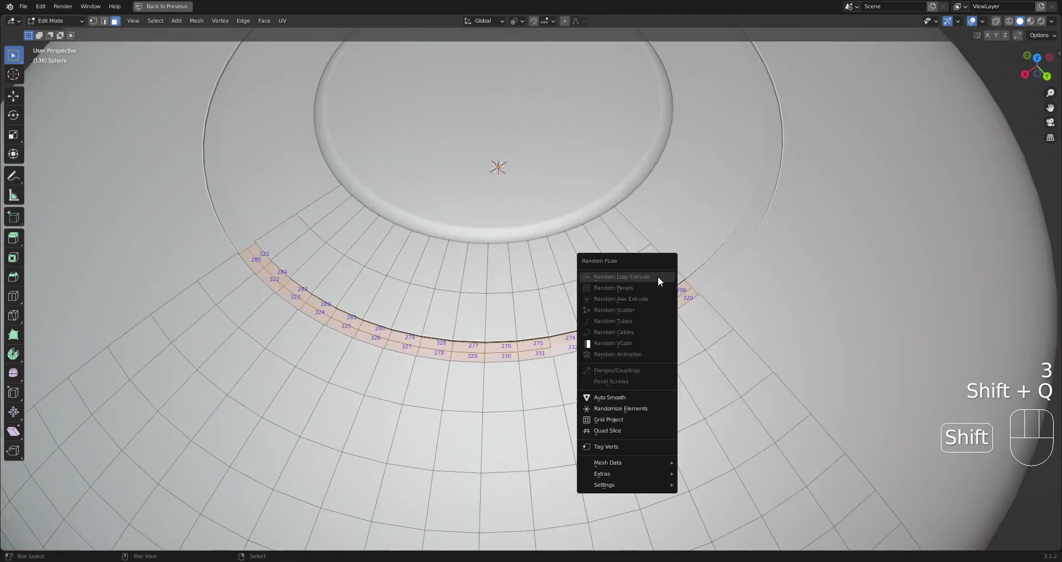
left_click(646, 408)
key("ctrl+z")
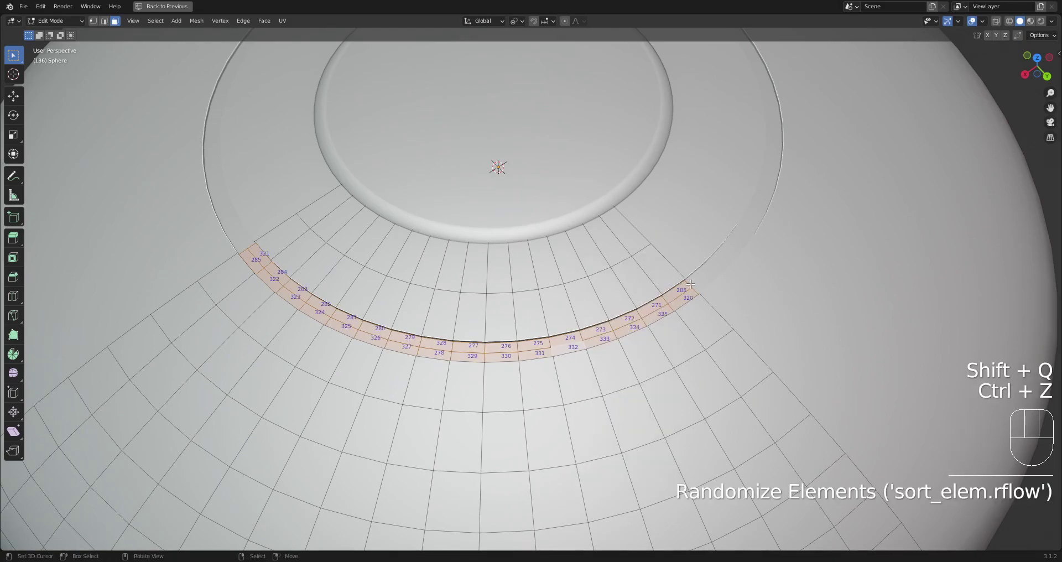
Switch to edge selection, randomize the groove ring's edge indices with Randomize Elements, and undo it.
key("2")
key("shift")
key("shift+q")
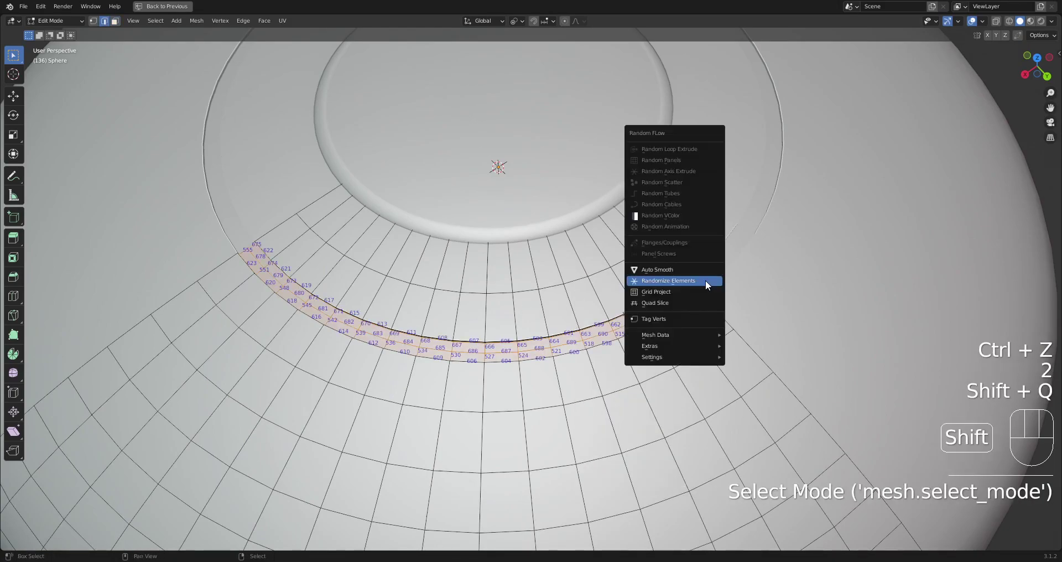
left_click(705, 280)
key("ctrl+z")
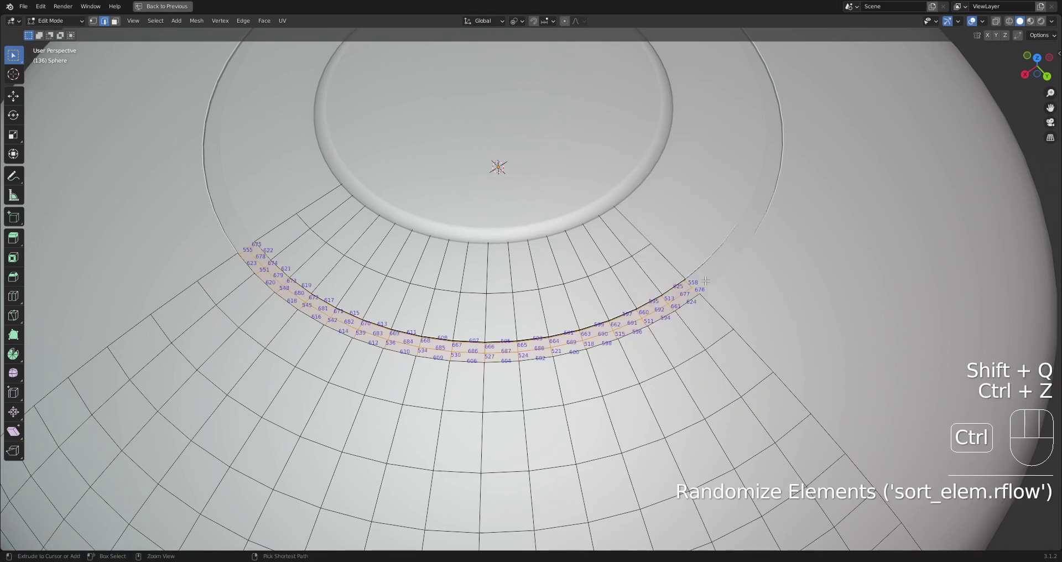
Switch to vertex selection, randomize the groove ring's vertex indices with Randomize Elements, and undo it.
key("1")
key("shift+q")
left_click(705, 280)
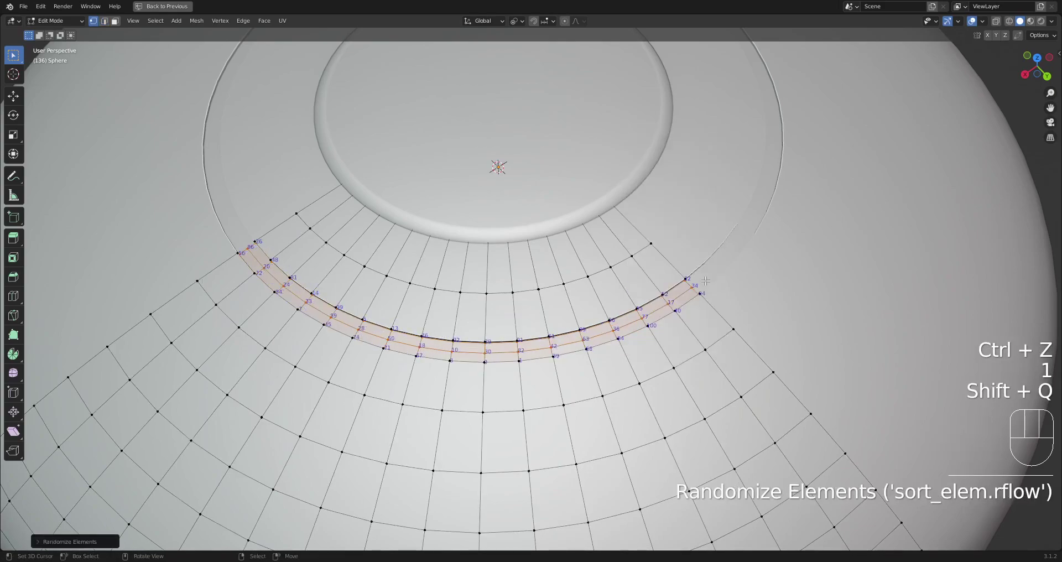
key("ctrl+z")
Compare the Random Flow tools offered in Object Mode with those offered in Edit Mode.
key("Tab")
key("shift+q")
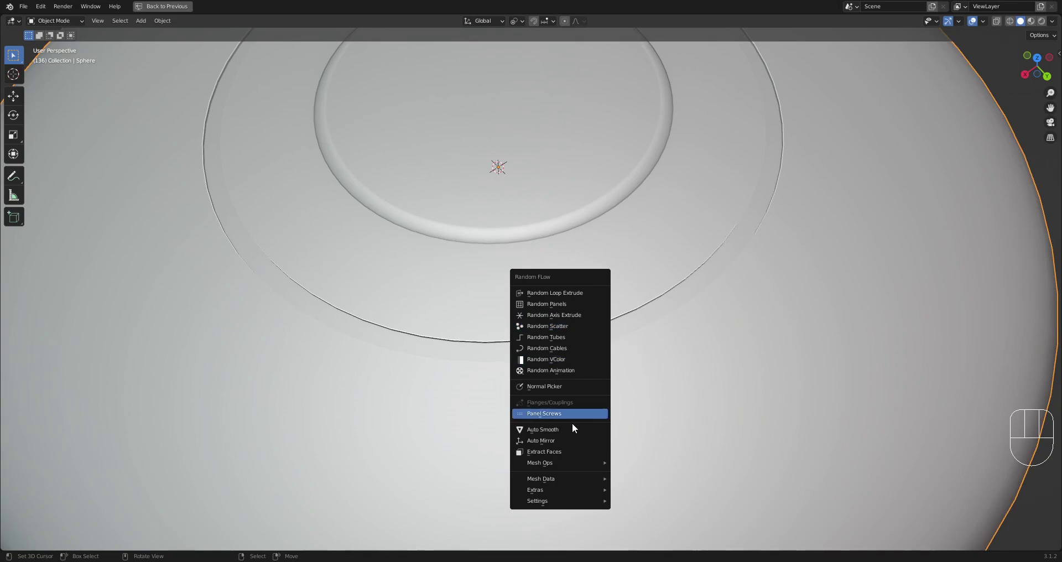
key("Tab")
key("shift+q")
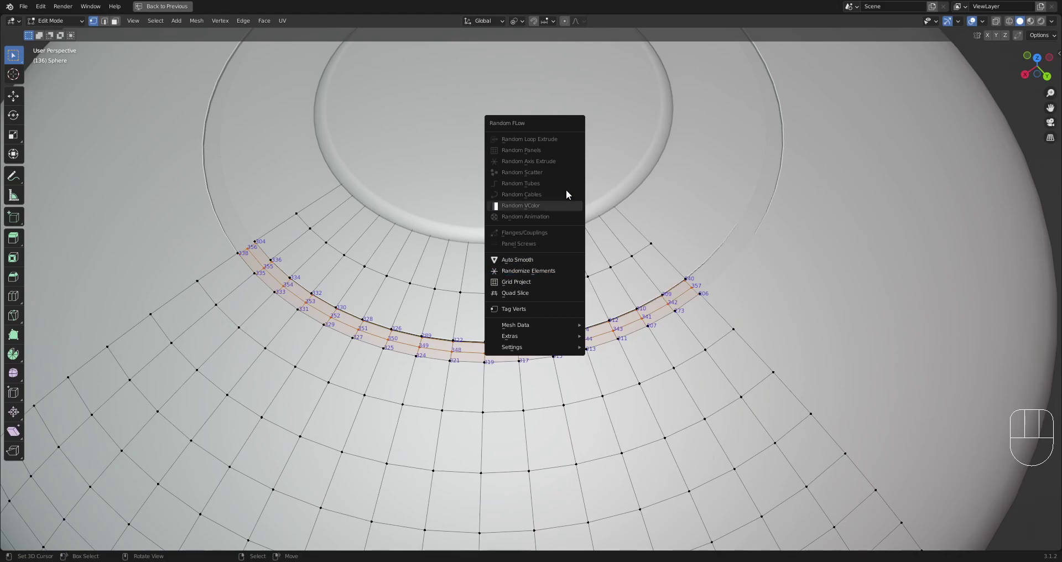
Review the object-level Random Flow generators once more, and view the Randomize Elements option for the groove ring faces in face selection.
key("Tab")
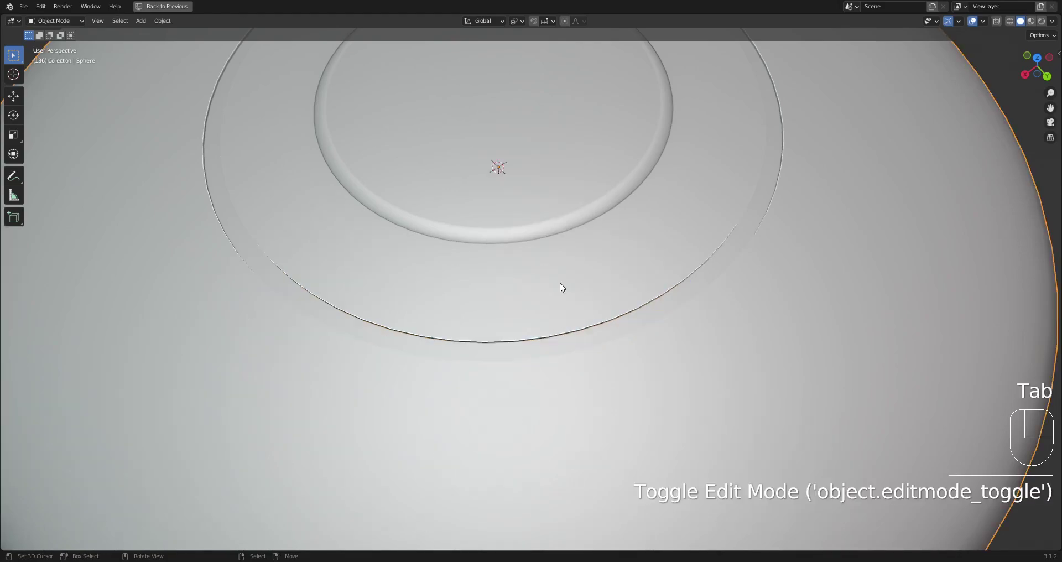
key("shift+q")
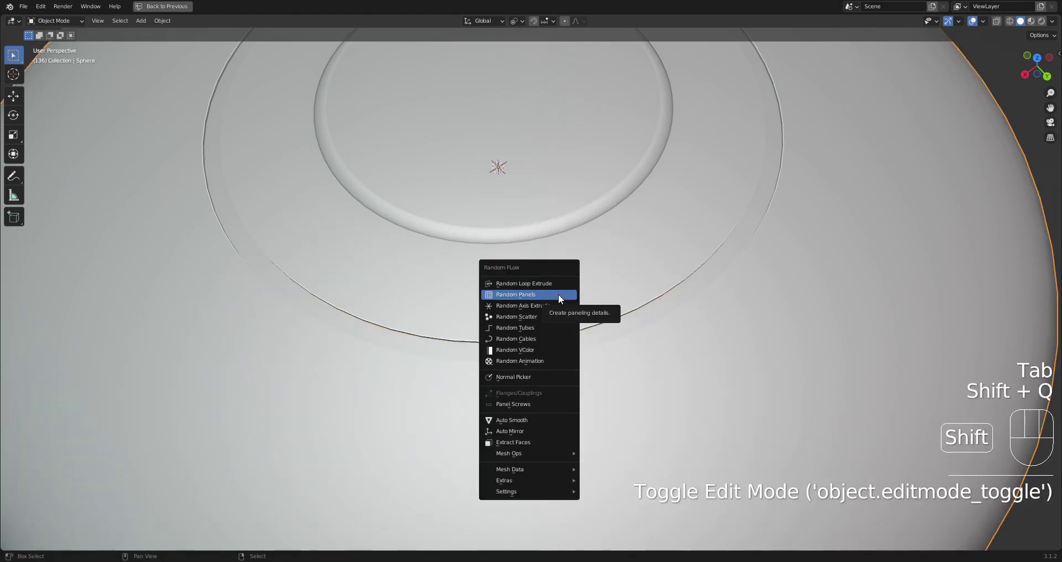
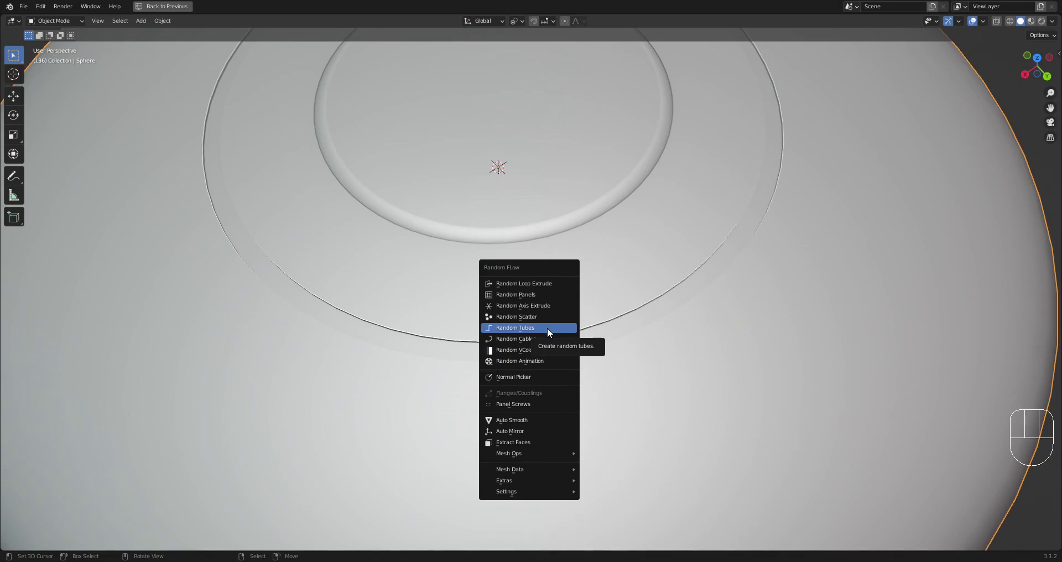
left_click(546, 328)
key("Tab")
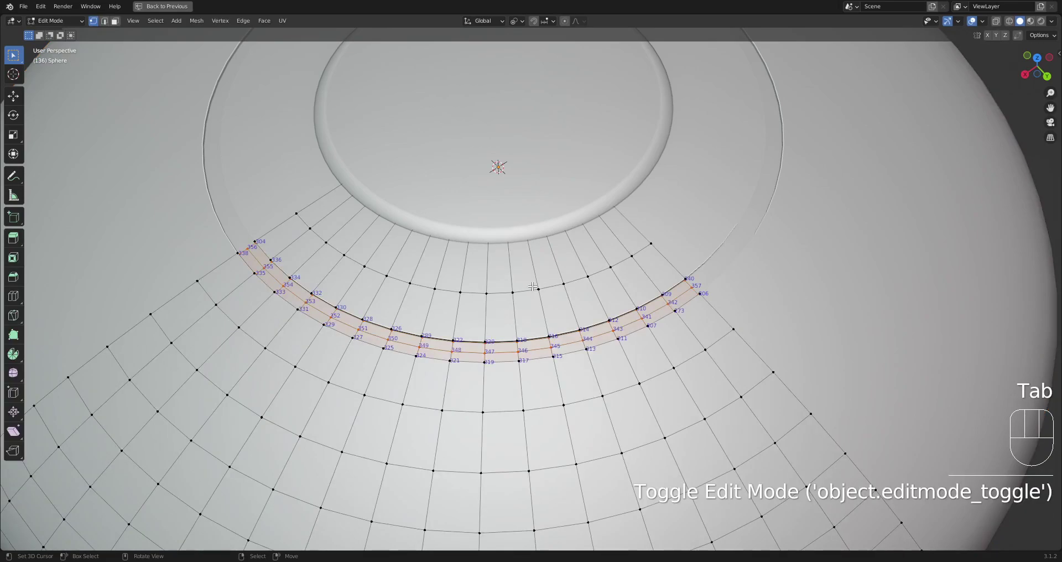
key("3")
key("shift+q")
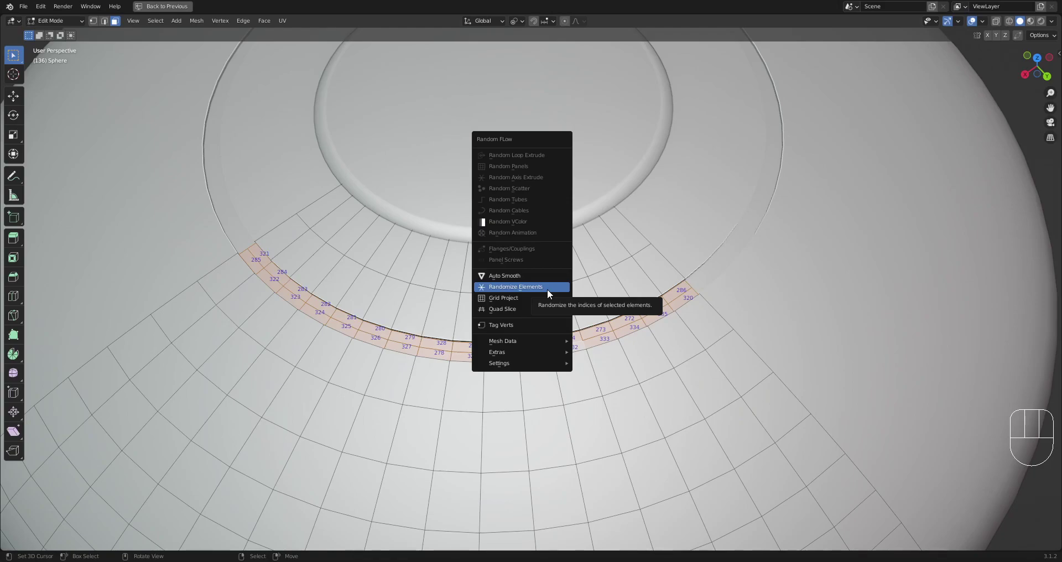
Run Random Panels on the face band between the raised rim and the groove, with panel seed 5 and 3 cuts.
key("alt+a")
key("3")
left_click(396, 249, "alt+shift")
key("Tab")
key("shift+q")
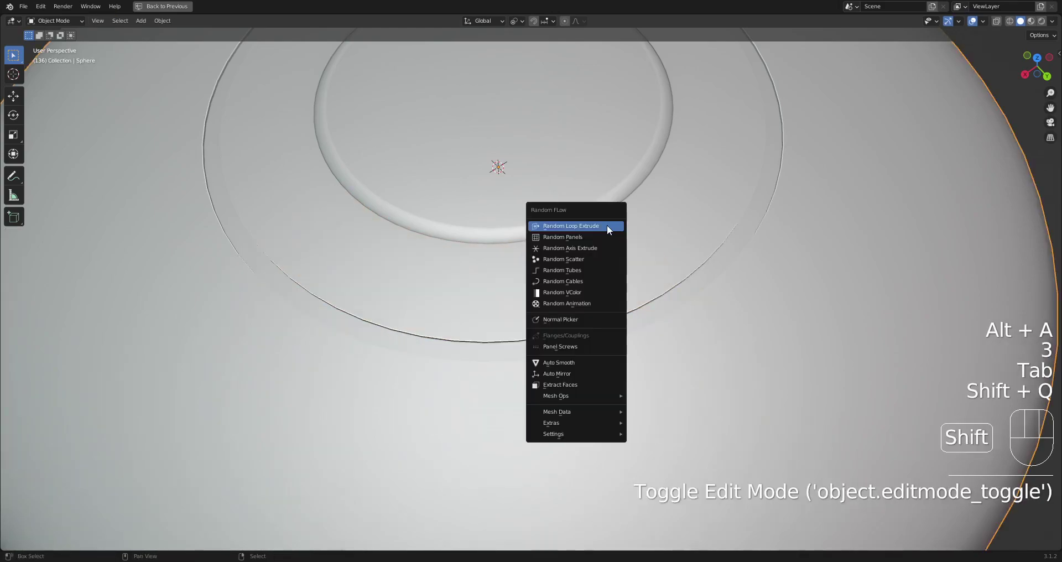
left_click(608, 238)
scroll(718, 321, "up", 3, "ctrl")
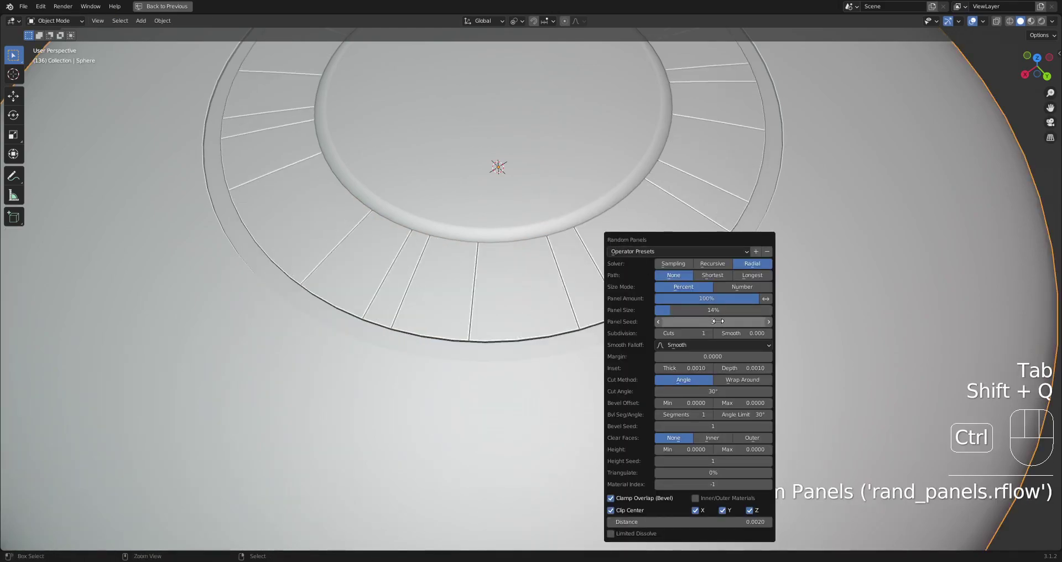
scroll(718, 321, "up", 1, "ctrl")
scroll(699, 333, "up", 2, "ctrl")
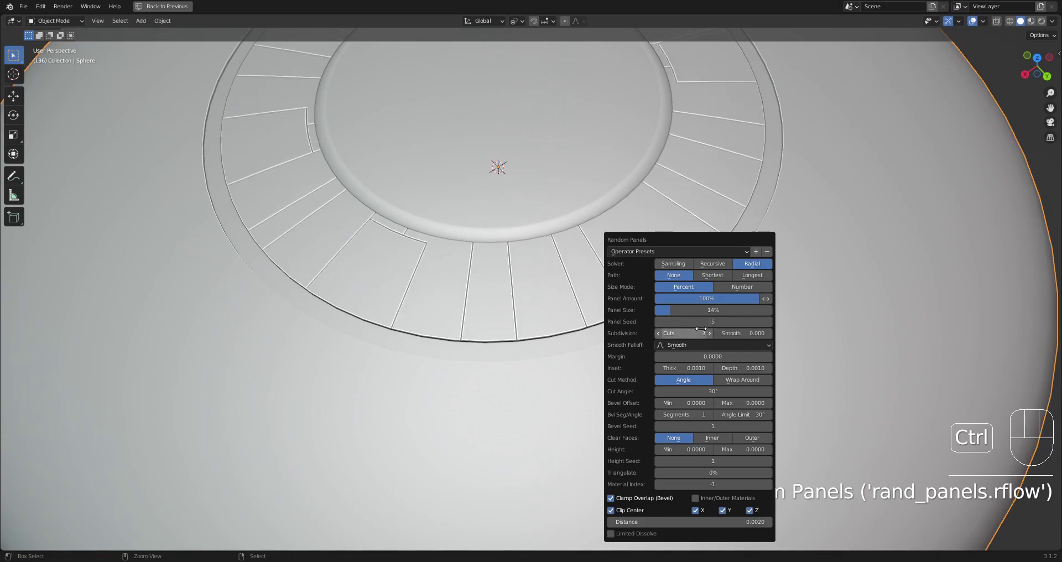
Try the Recursive solver with Shortest, Longest and None paths and panel sizes of 25%, 50% and 20%, and undo the panels.
mouse_move(674, 311)
left_mouse_down()
mouse_move(703, 310)
mouse_move(686, 310)
left_mouse_up()
left_click(712, 264)
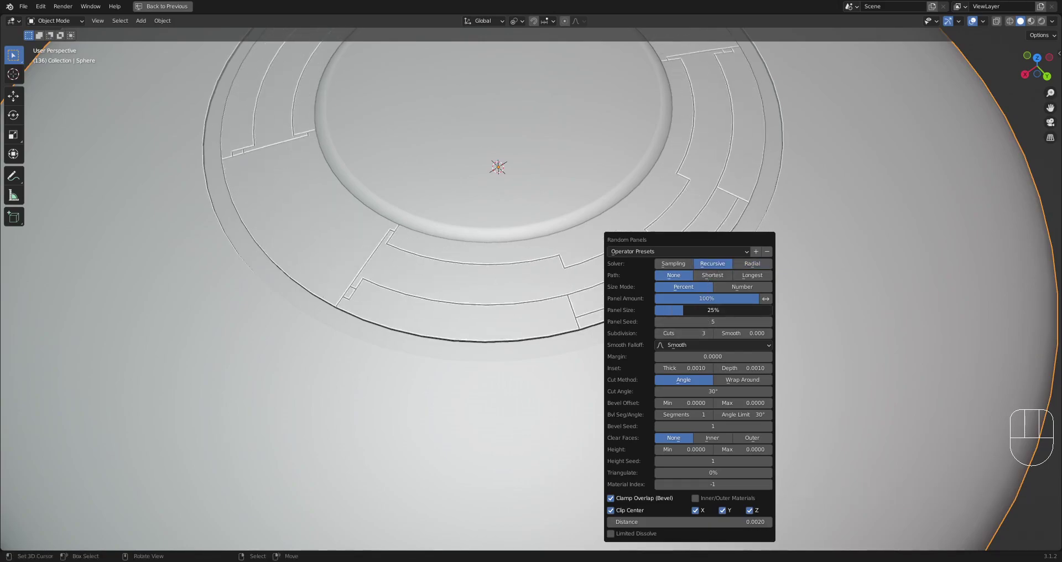
left_click(717, 275)
left_click(748, 277)
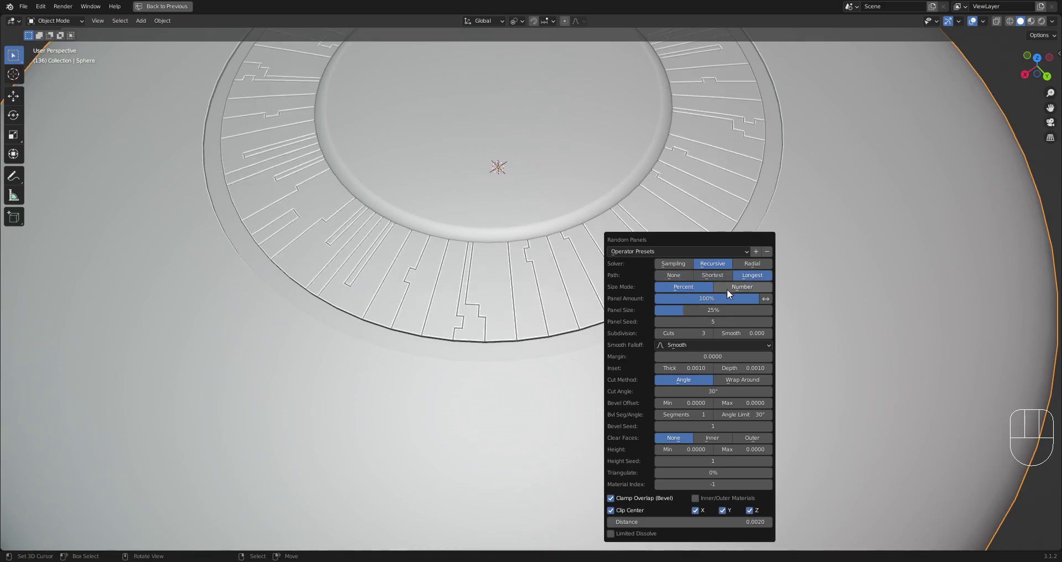
mouse_move(700, 308)
left_mouse_down()
mouse_move(775, 307)
mouse_move(713, 310)
left_mouse_up()
left_click(681, 275)
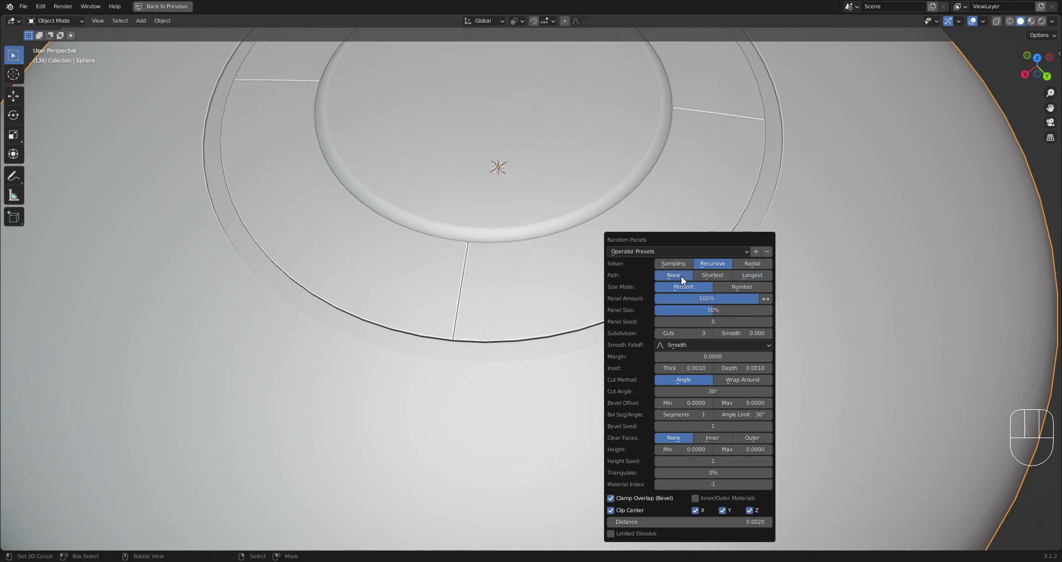
left_click_drag(707, 310, 671, 310)
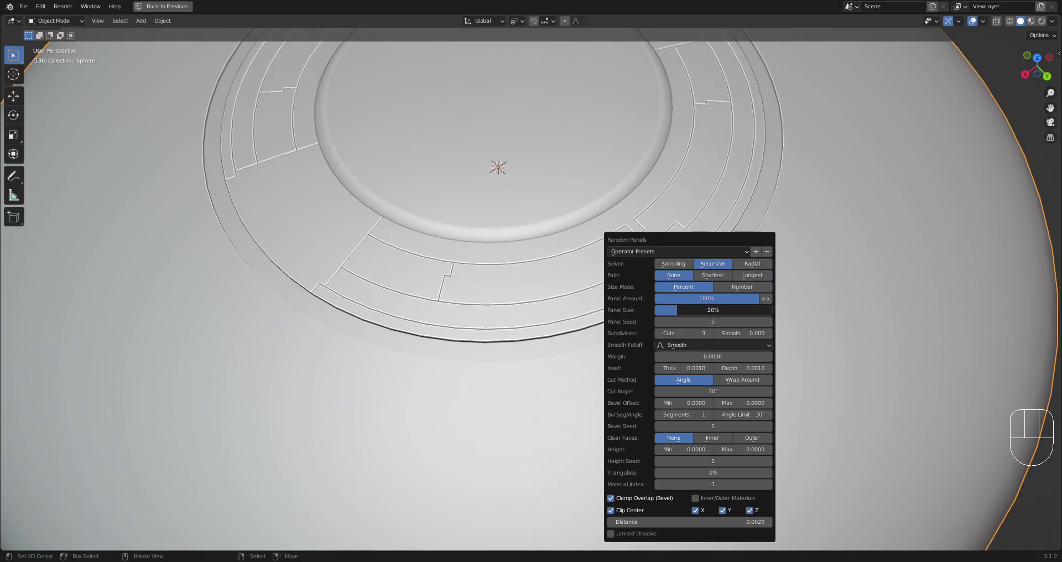
key("ctrl+z")
In Edit Mode, clear the selection and select the groove ring's faces as a loop.
key("Tab")
key("alt+a")
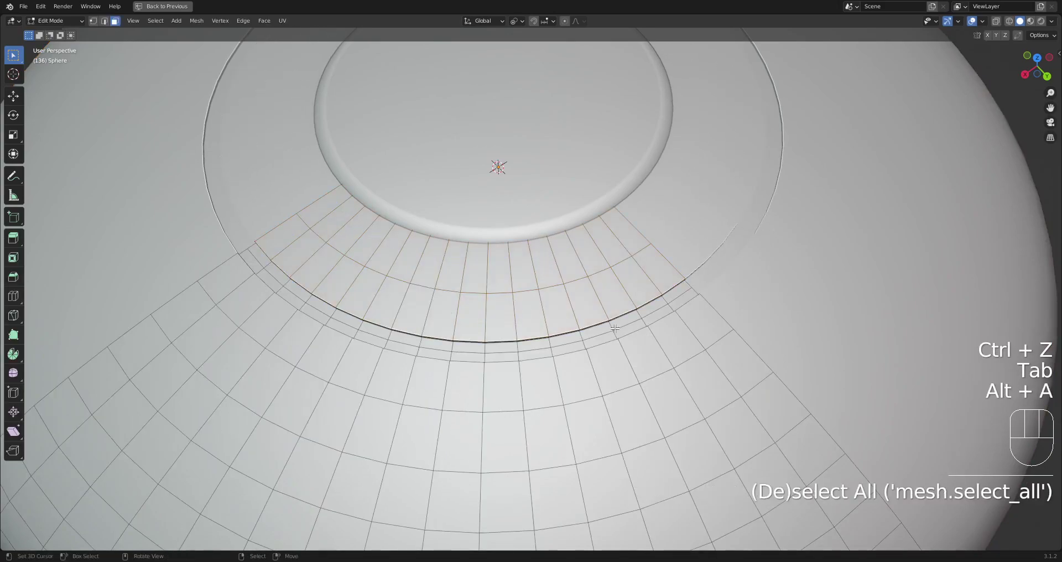
key("3")
left_click(614, 331, "alt+shift")
Randomize the groove ring's face indices with Randomize Elements two times, undoing each attempt.
key("shift+q")
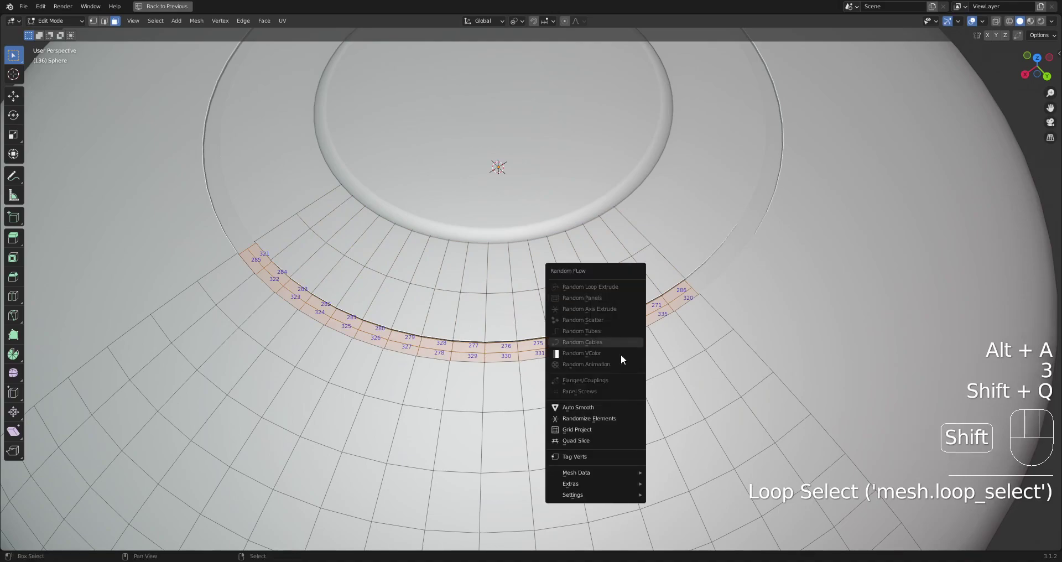
left_click(611, 418)
key("Tab")
key("Tab")
key("ctrl+z")
key("ctrl+z")
key("ctrl+z")
scroll(646, 325, "down", 3)
scroll(646, 326, "up", 3)
key("3")
key("shift+q")
left_click(645, 325)
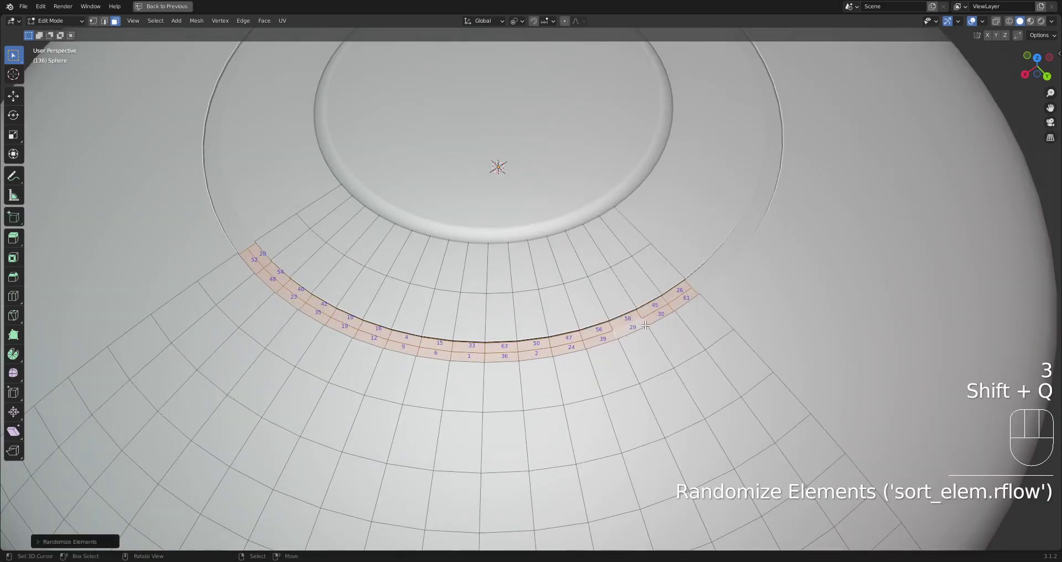
key("ctrl+z")
Select all of the editable faces, randomize their indices, and undo both the randomization and the selection.
key("Tab")
left_click(646, 325)
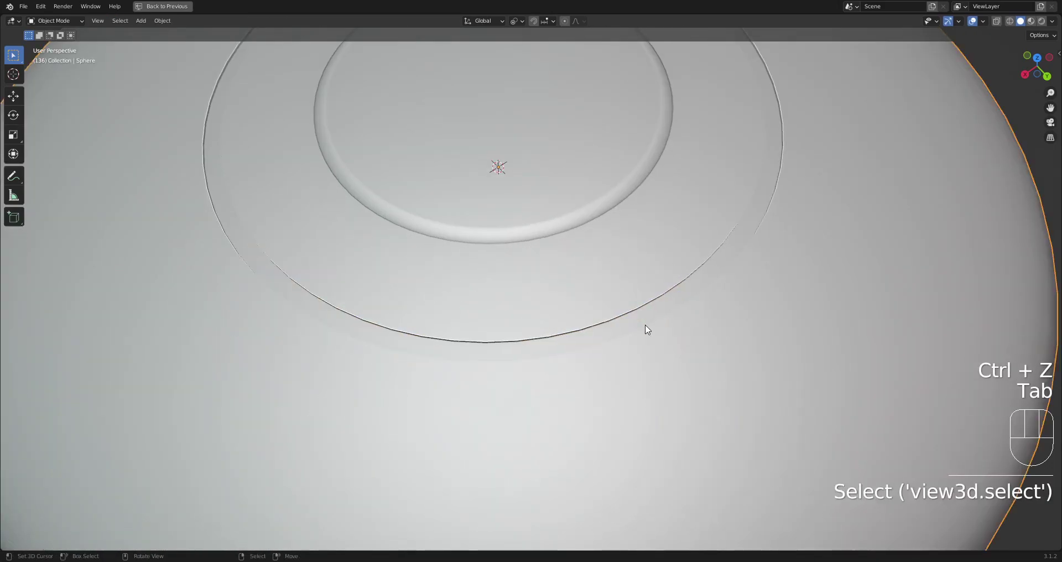
key("Tab")
key("a")
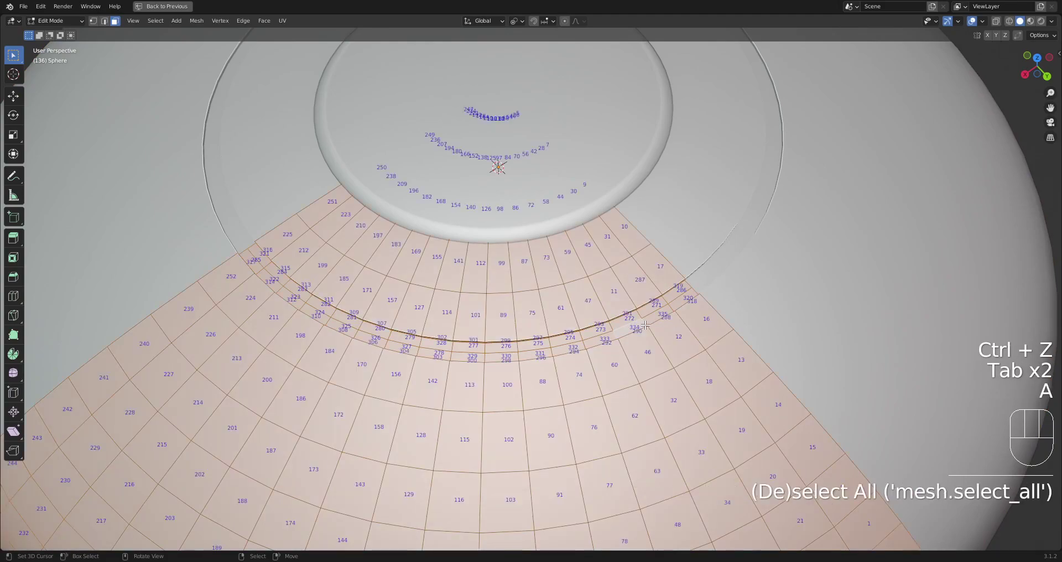
key("shift+q")
left_click(646, 326)
key("ctrl+z")
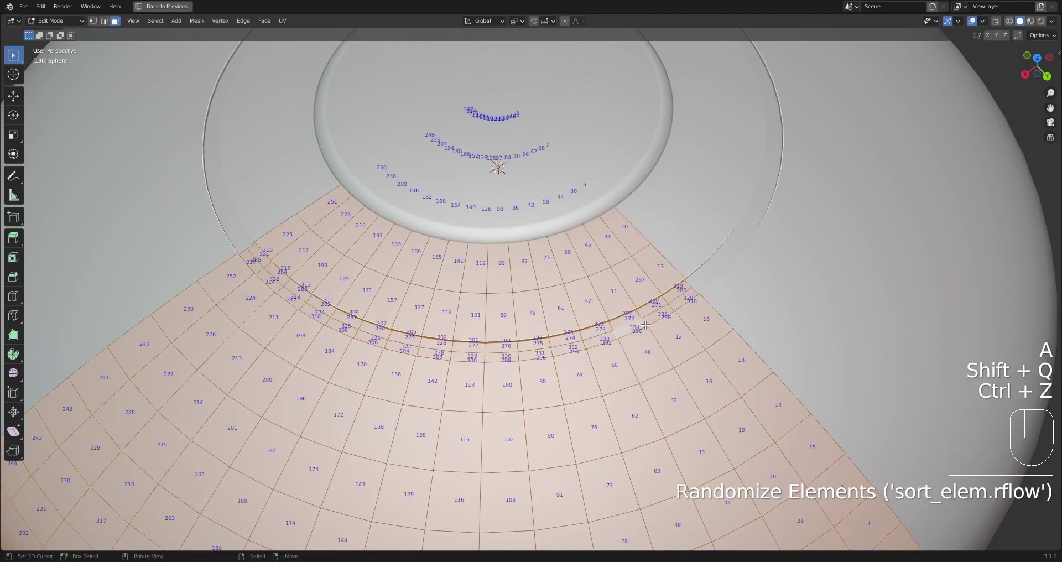
key("ctrl+z")
Randomize the groove ring's face indices, view the Indices option of the viewport overlays, and undo the randomization.
key("shift+q")
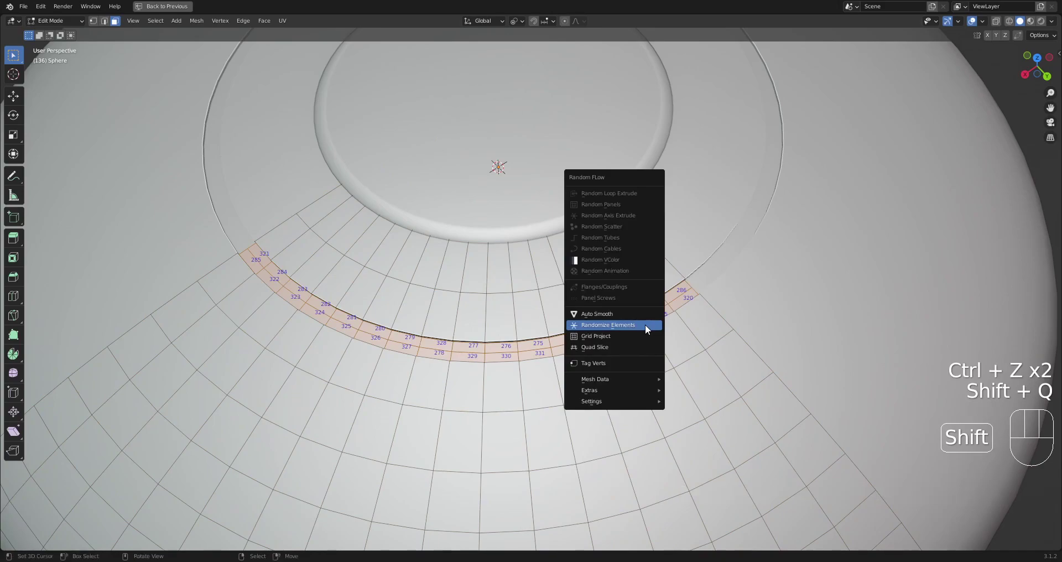
left_click(645, 324)
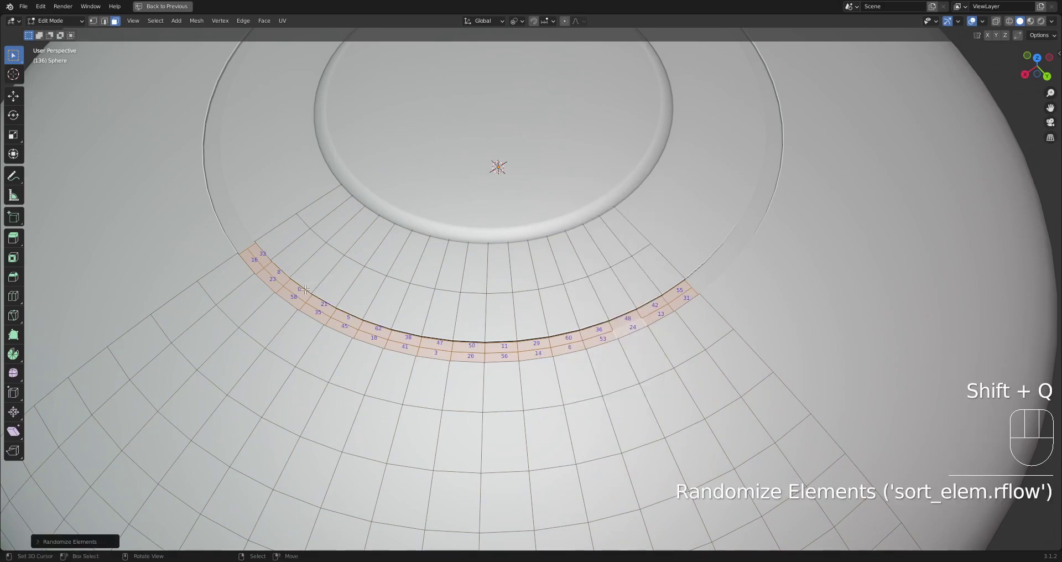
scroll(679, 275, "down", 3)
middle_click_drag(679, 275, 676, 254)
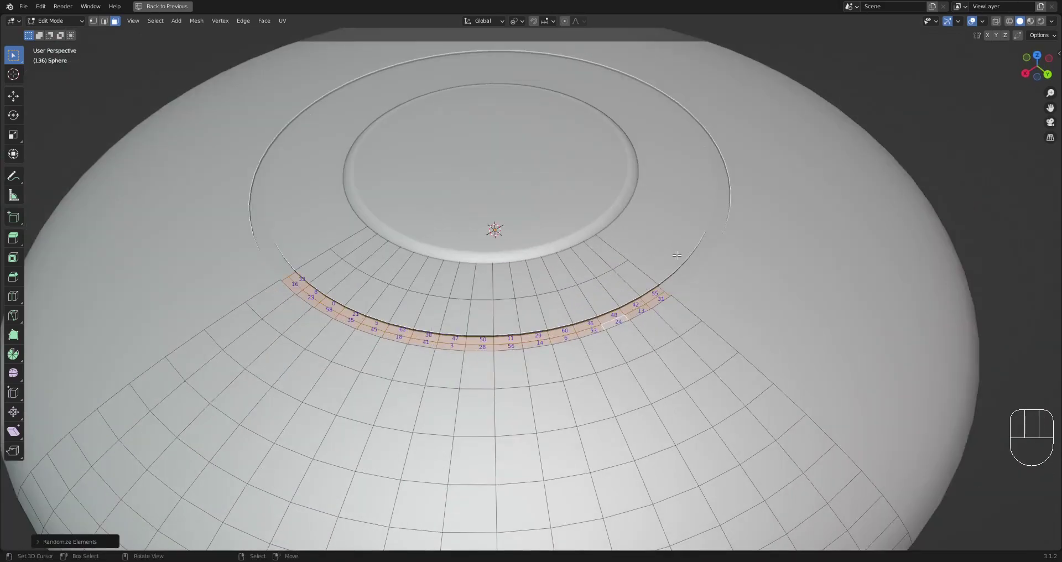
left_click(983, 21)
left_click(982, 21)
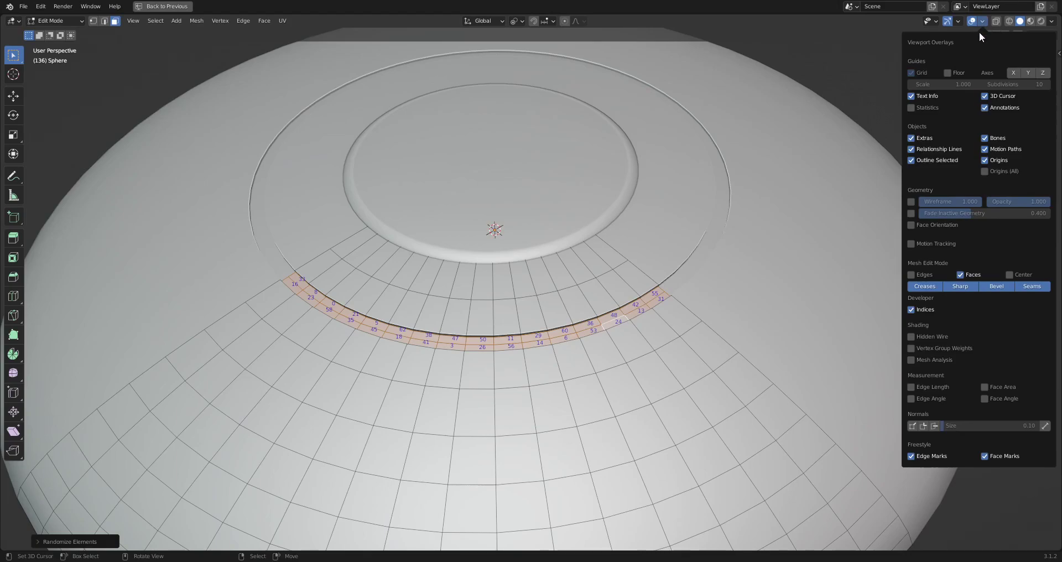
key("ctrl+z")
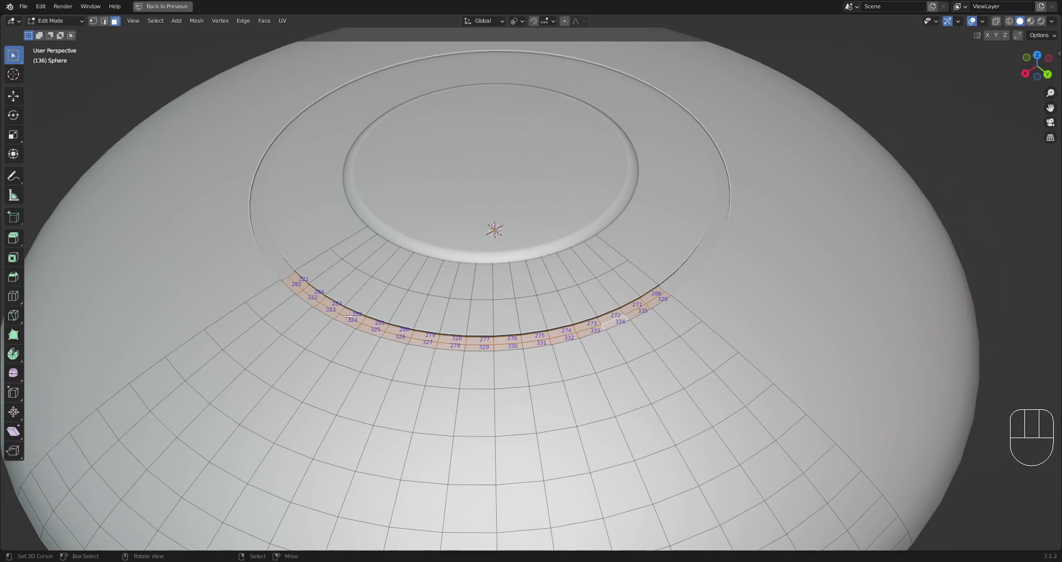
Apply Randomize Elements once more to the groove ring faces, and undo it.
key("shift+q")
left_click(620, 314)
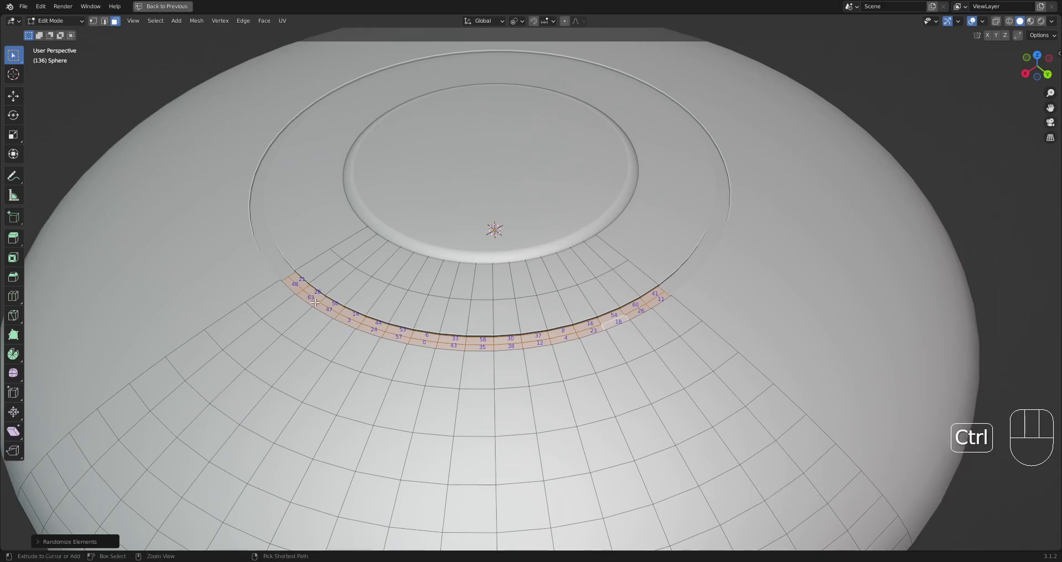
key("ctrl+z")
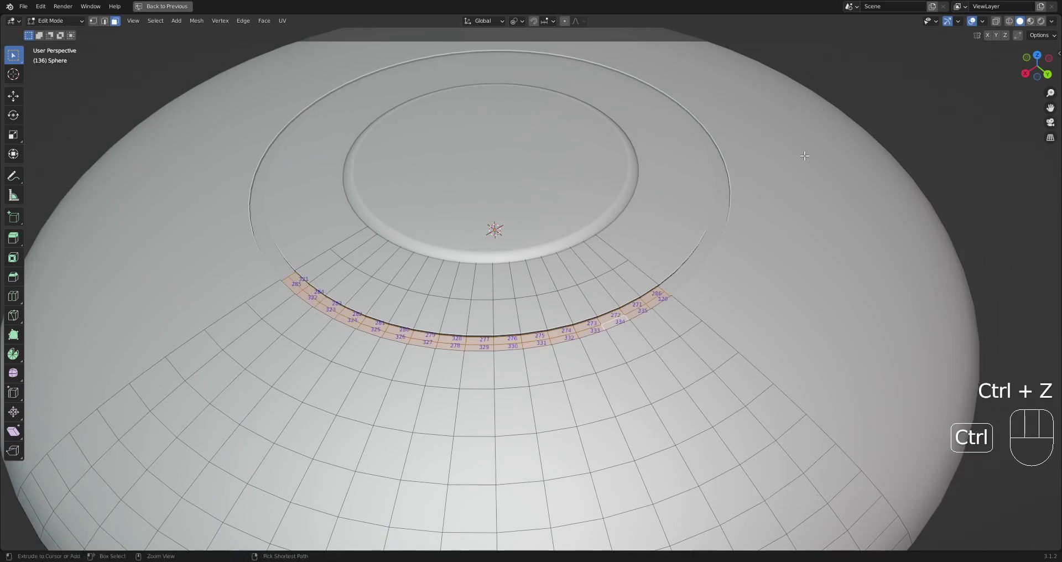
Turn off the Indices display in the viewport overlays.
left_click(984, 21)
left_click(914, 310)
key("Tab")
key("Tab")
scroll(612, 275, "down", 1)
In Object Mode, apply Random Loop Extrude to the groove ring faces with loops 1, 2 and 3 enabled.
key("shift+q")
key("Tab")
key("shift+q")
left_click(651, 287)
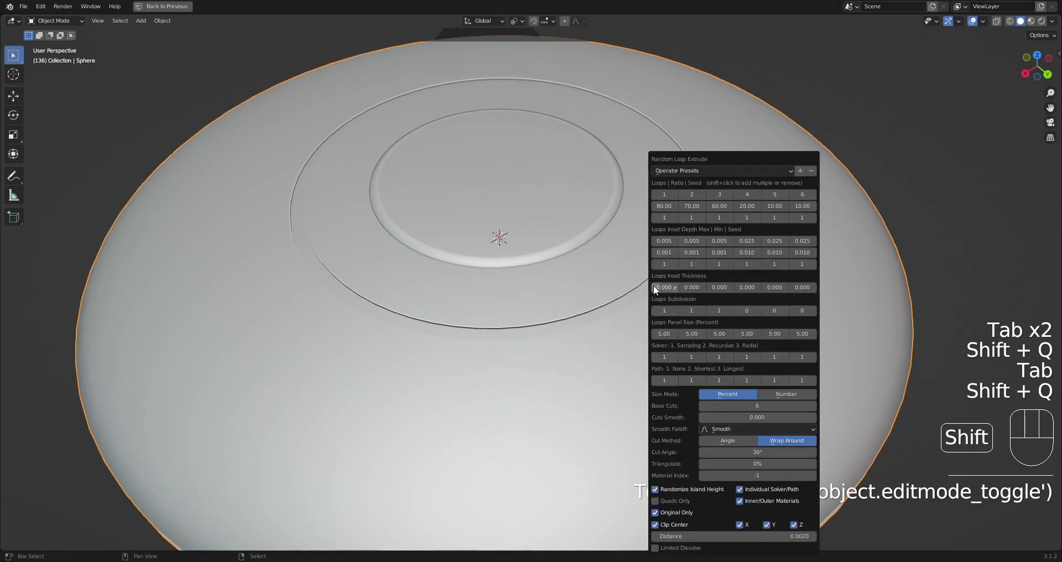
left_click(659, 194, "shift")
left_click(691, 195, "shift")
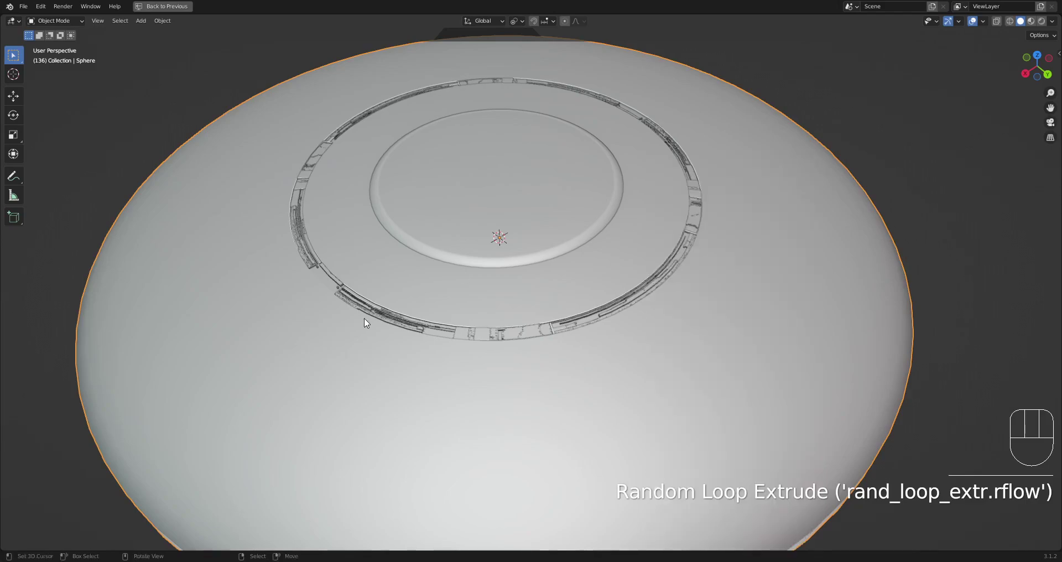
Set the inset depth seeds of loops 2 and 3 to 2 in Random Loop Extrude.
scroll(663, 278, "up", 4)
key("F9")
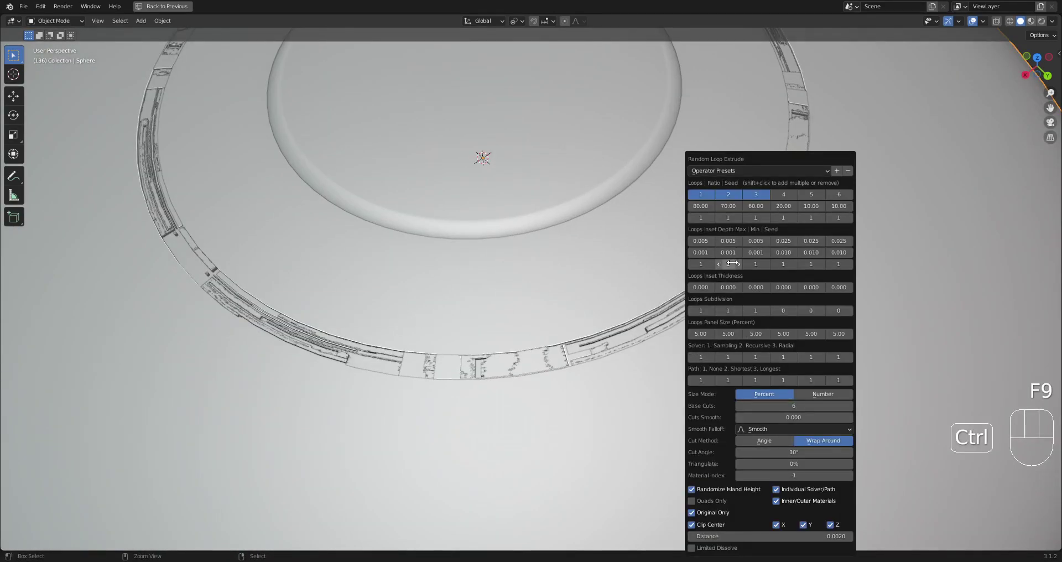
scroll(755, 263, "up", 1, "ctrl")
scroll(754, 263, "up", 1, "ctrl")
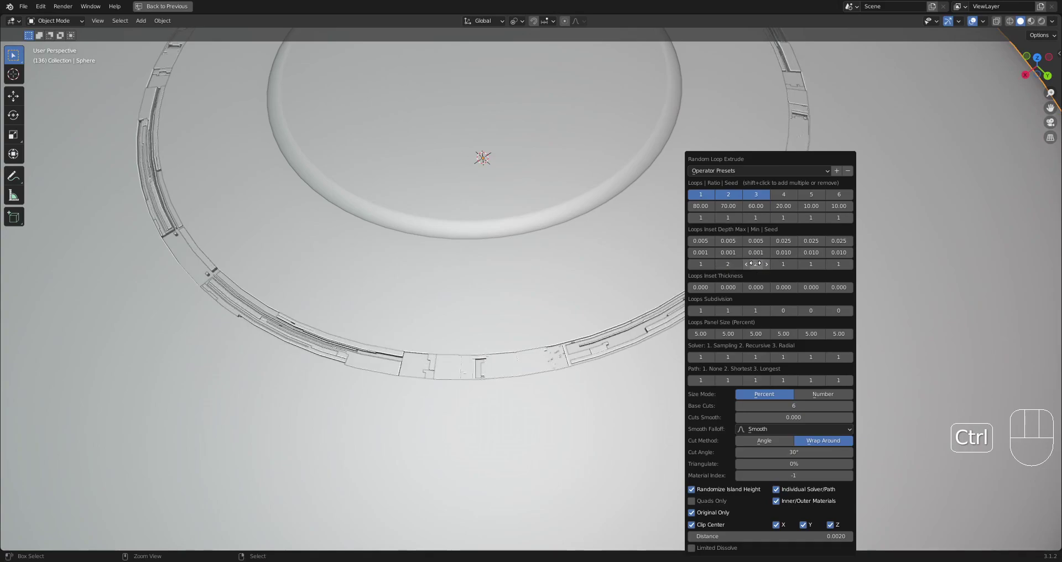
Set the Random Loop Extrude base cuts to 5 and raise loop 2's inset depth seed by one.
scroll(697, 317, "down", 2)
middle_click_drag(697, 316, 862, 302)
scroll(562, 248, "up", 2)
scroll(446, 313, "up", 1)
middle_click_drag(446, 313, 531, 316)
middle_click_drag(530, 317, 650, 324, "shift")
middle_click_drag(650, 323, 691, 336)
key("F9")
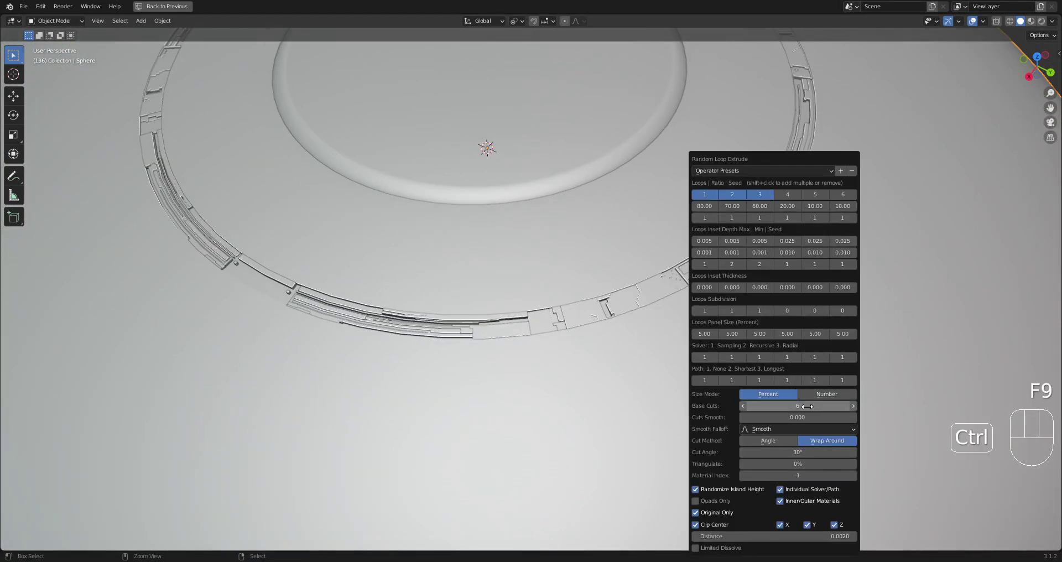
scroll(807, 407, "down", 1, "ctrl")
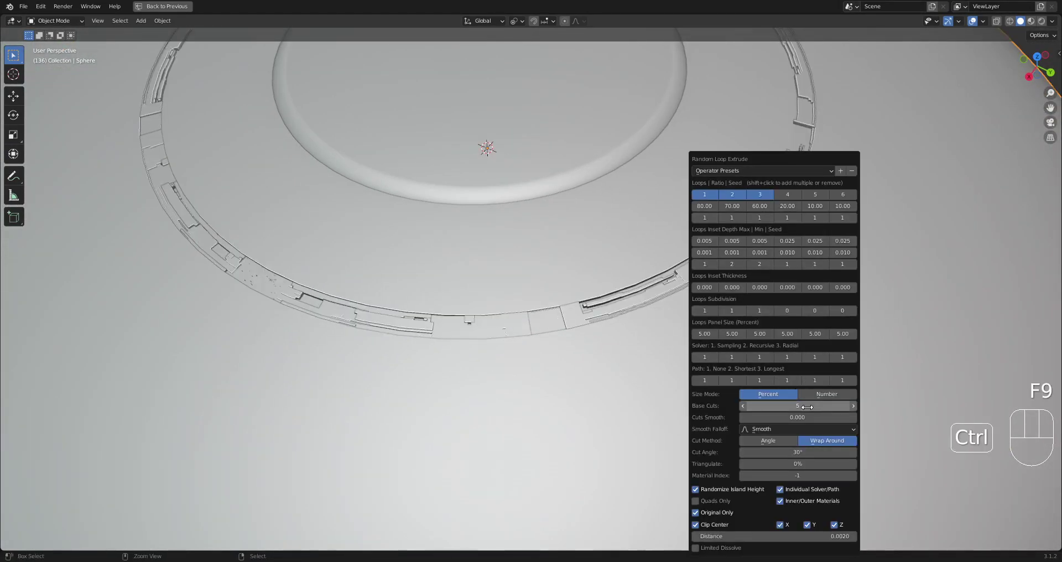
scroll(807, 406, "down", 1, "ctrl")
scroll(807, 407, "up", 1, "ctrl")
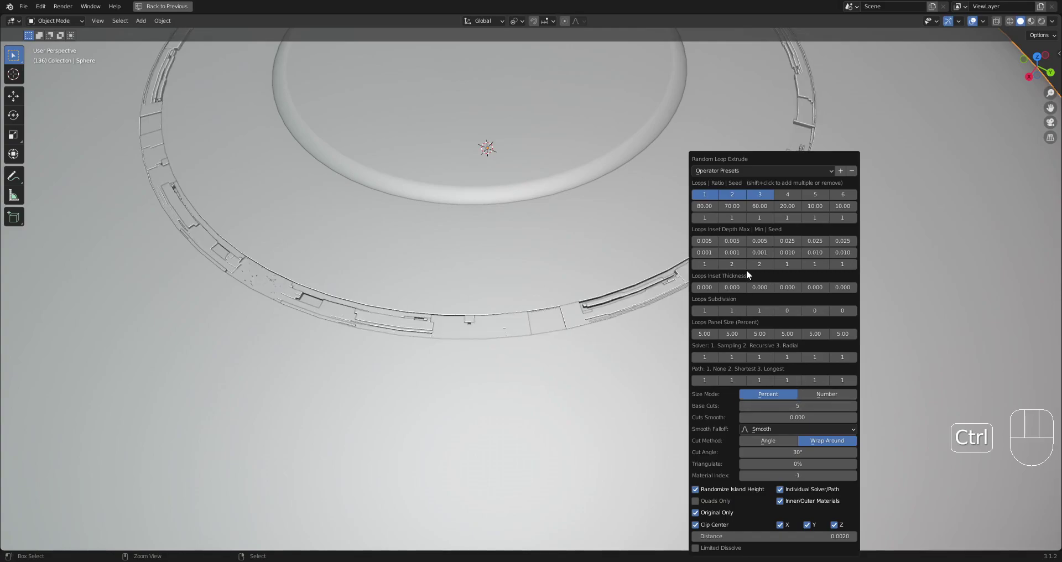
scroll(731, 264, "up", 1, "ctrl")
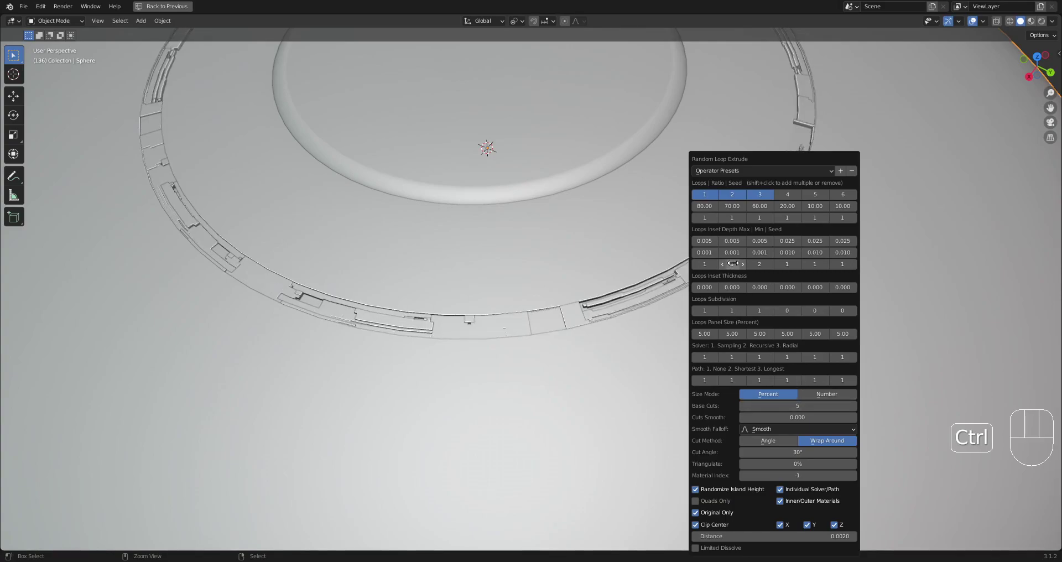
Inspect the extruded detail around the groove ring from several distances and angles.
scroll(553, 306, "down", 3)
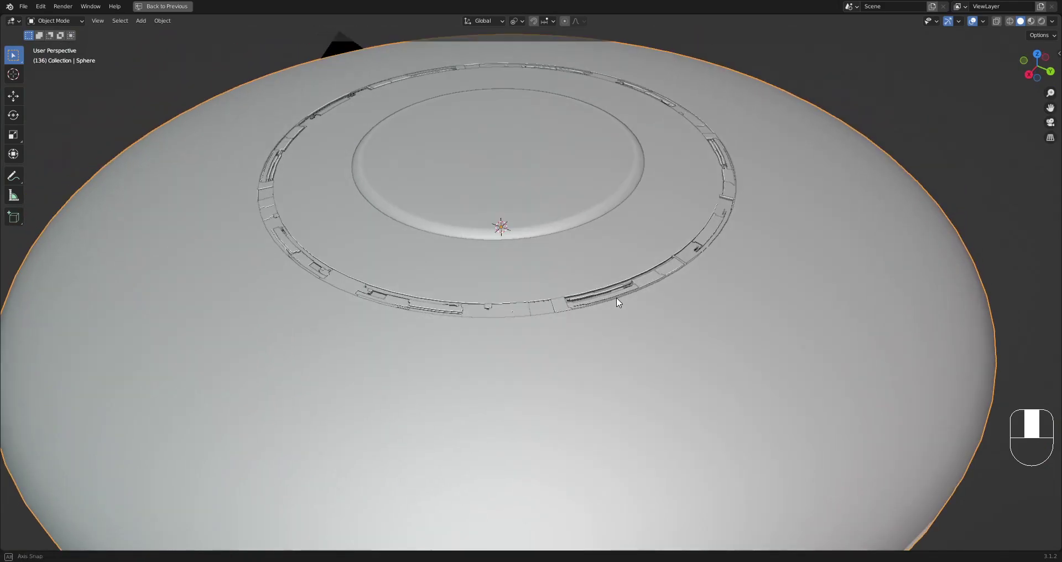
middle_click_drag(616, 304, 588, 415, "shift")
scroll(542, 357, "up", 3)
scroll(542, 357, "down", 4)
scroll(588, 415, "down", 3)
mouse_move(692, 414)
middle_mouse_down()
mouse_move(694, 351)
mouse_move(700, 397)
middle_mouse_up()
scroll(697, 388, "up", 5)
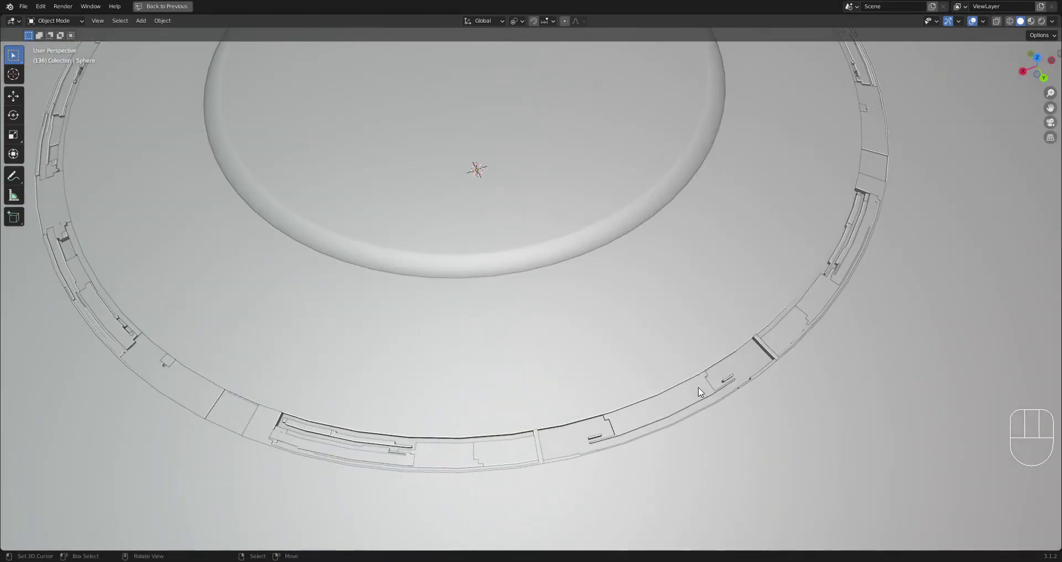
Set the subdivision of loop 2 to 2 in the Random Loop Extrude settings for the groove ring.
scroll(701, 392, "down", 2)
key("F9")
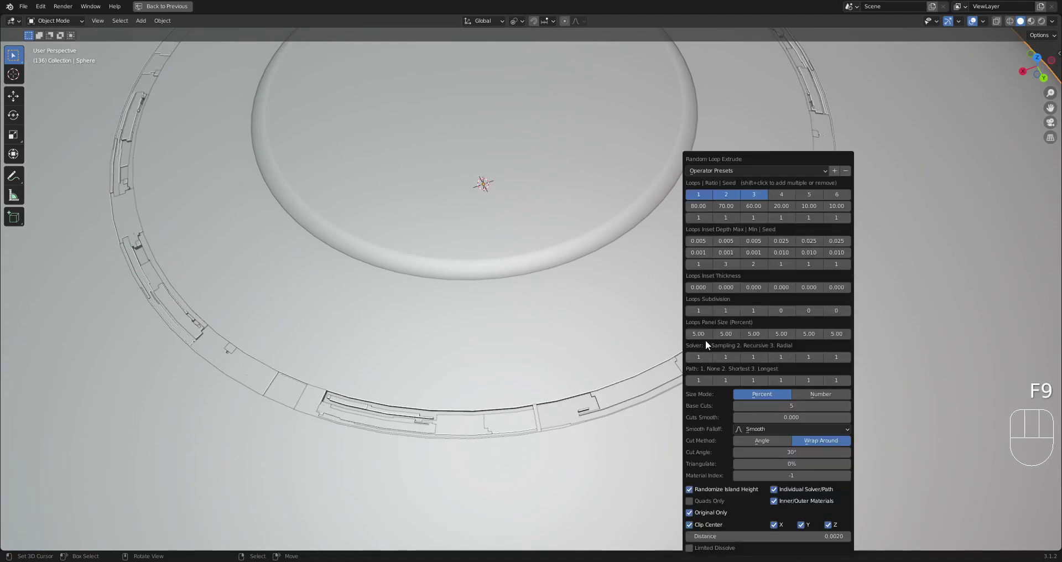
scroll(727, 310, "up", 1, "ctrl")
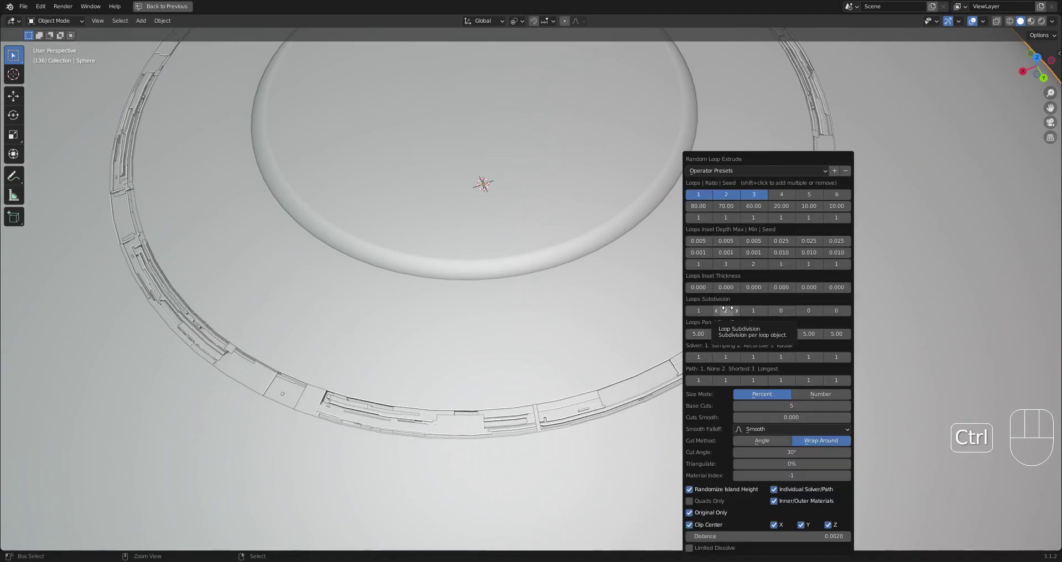
scroll(564, 391, "down", 5)
On the saucer body, select the two face loops running around the recessed outer rim in face select mode.
left_click(595, 351)
key("Tab")
key("Tab")
middle_click_drag(597, 363, 665, 348)
scroll(665, 332, "up", 2)
left_click(665, 317)
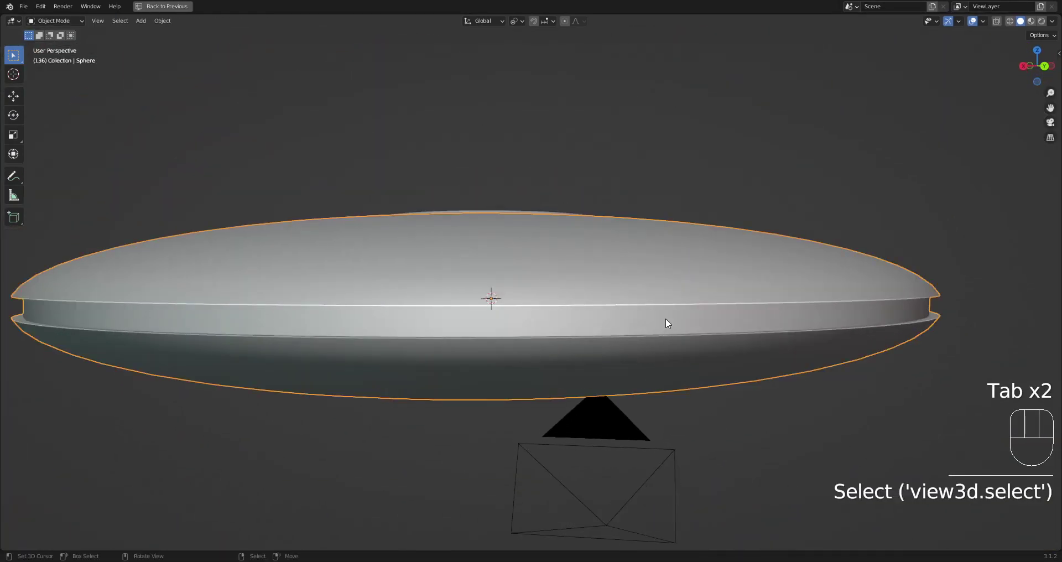
key("Tab")
key("alt+a")
key("3")
key("ctrl+r")
key("3")
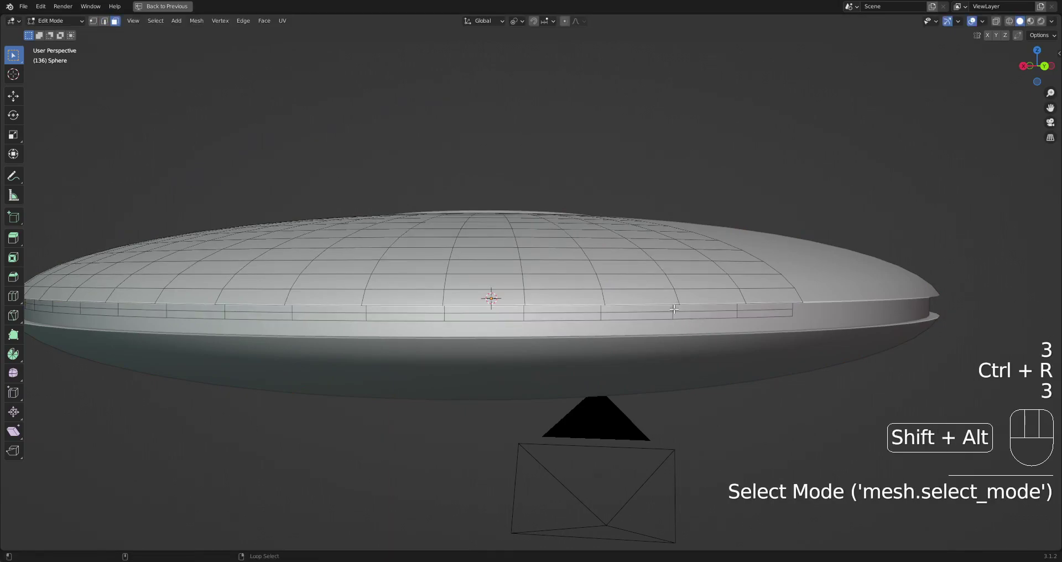
left_click(674, 309, "alt+shift")
left_click(674, 317, "alt+shift")
In Object Mode, apply Random Loop Extrude to the recessed outer rim faces with loops 1, 2 and 3 enabled.
key("Tab")
scroll(677, 313, "down", 1)
key("shift+q")
left_click(699, 281)
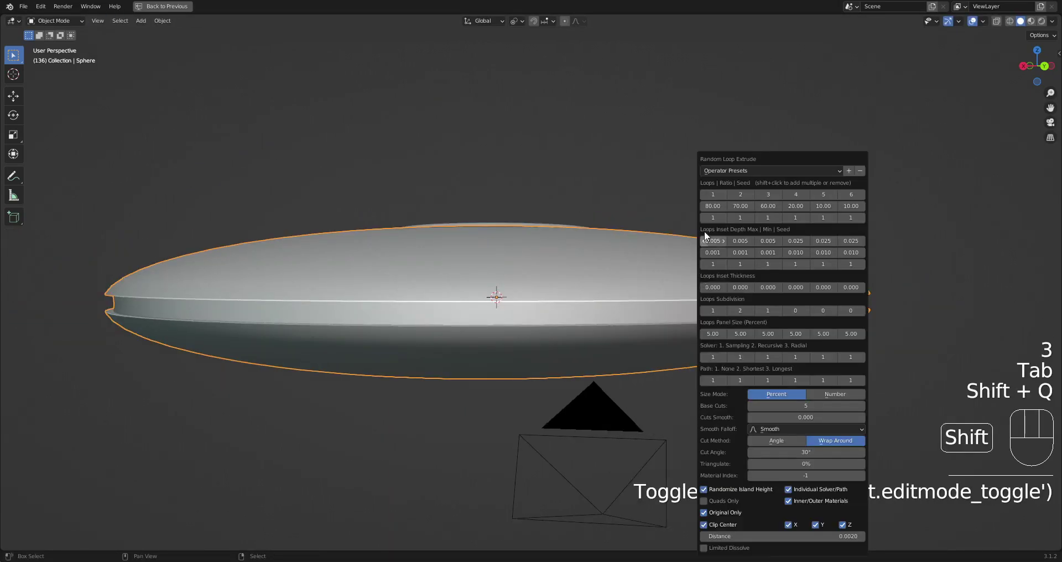
left_click(708, 194)
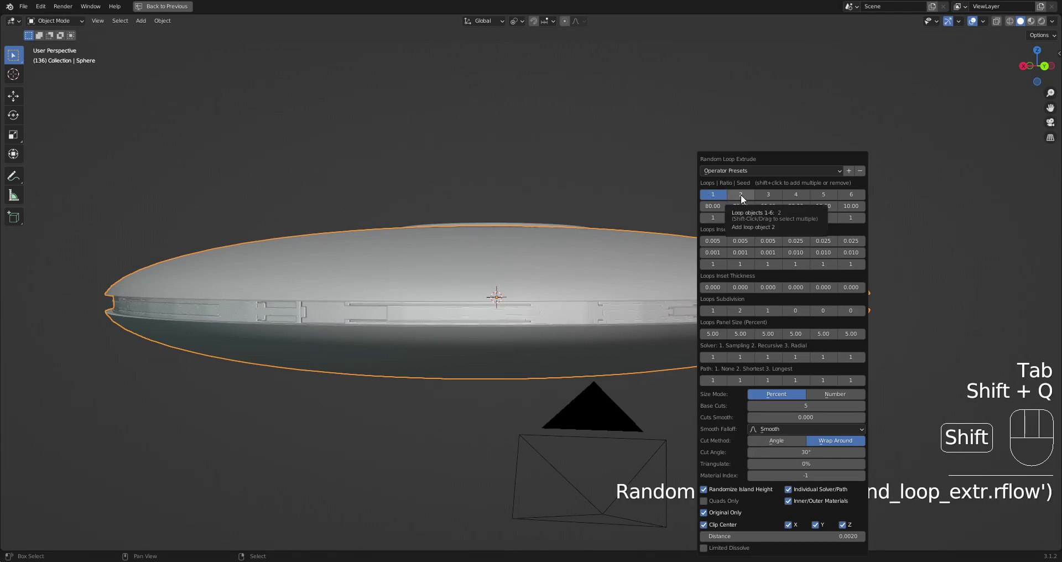
left_click(741, 194, "shift")
left_click(768, 194, "shift")
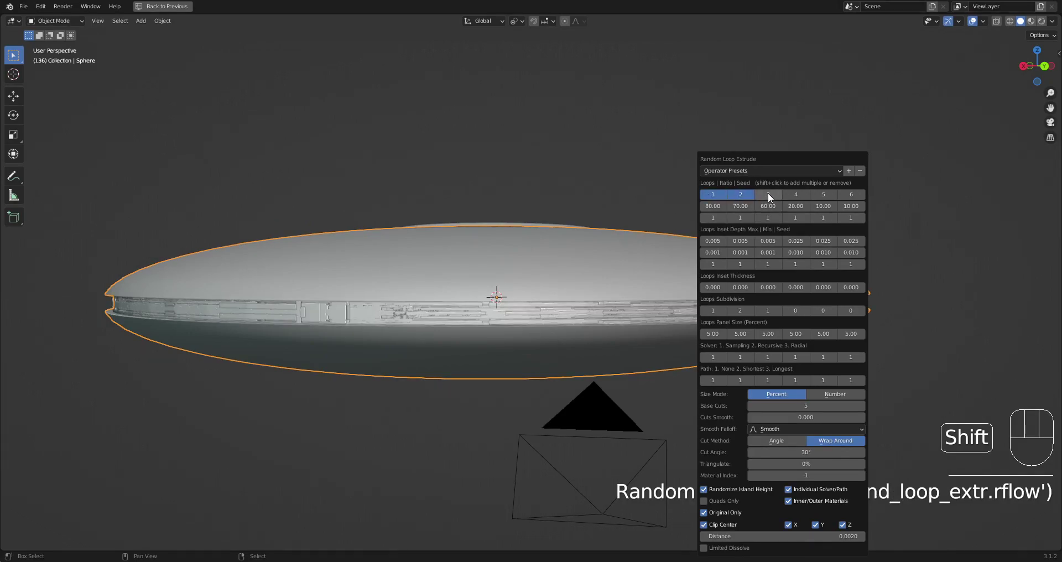
Disable loops 2 and 3 in the outer rim's Random Loop Extrude, keeping only loop 1.
middle_click_drag(311, 289, 499, 292, "shift")
scroll(499, 292, "up", 2)
scroll(652, 349, "down", 3)
middle_click_drag(696, 335, 638, 327, "shift")
left_click(709, 195, "shift")
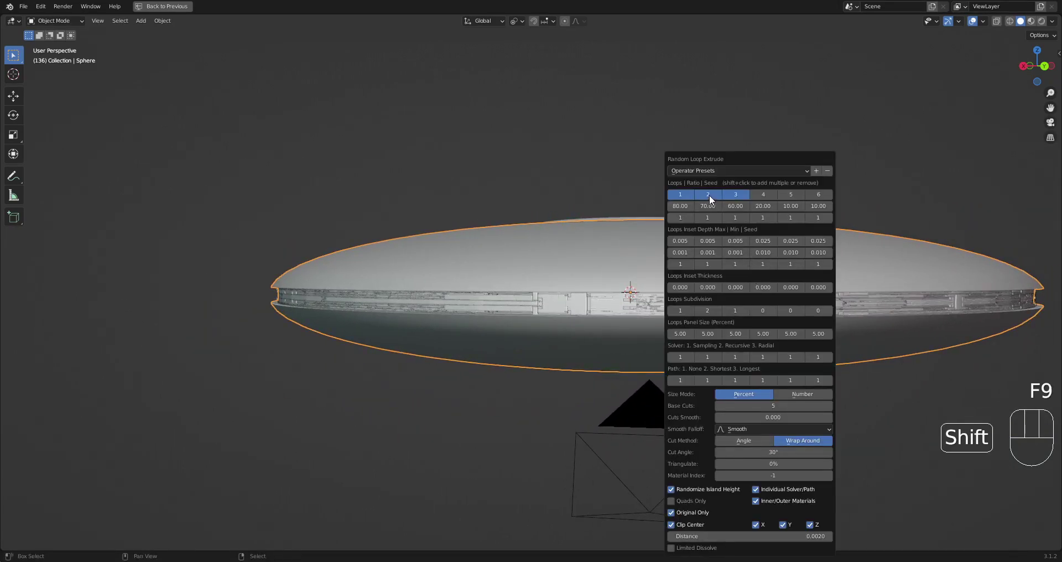
left_click(743, 194, "shift")
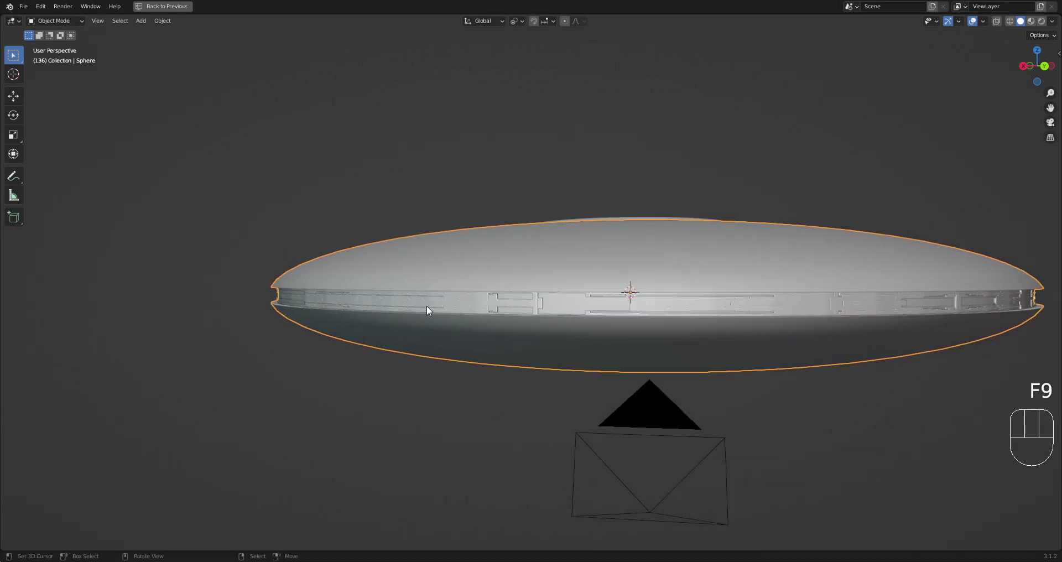
Enable Limited Dissolve for the outer rim's Random Loop Extrude and set its maximum angle to 2.5°.
scroll(410, 305, "up", 2)
key("F9")
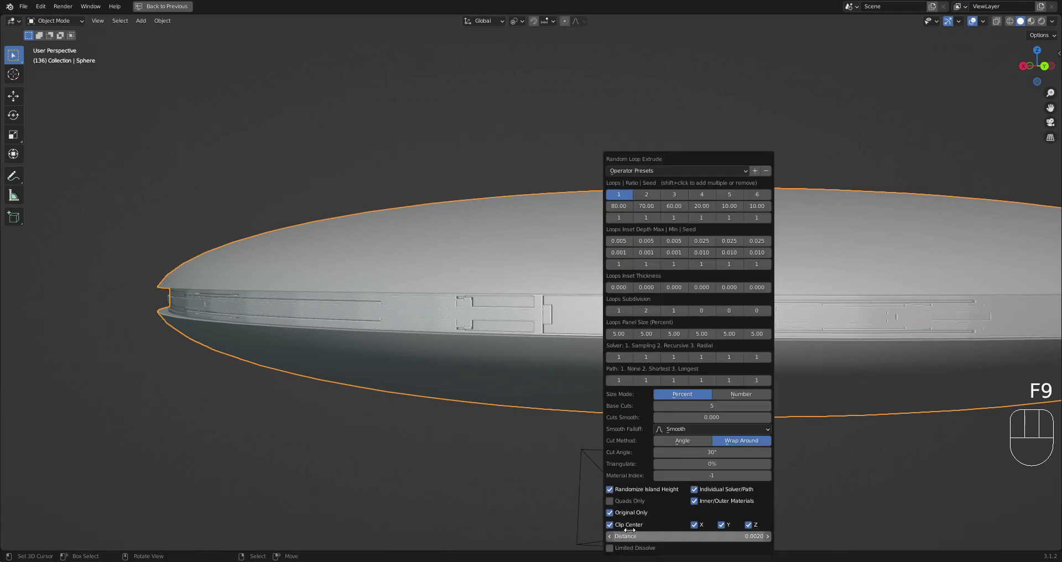
scroll(644, 553, "down", 1)
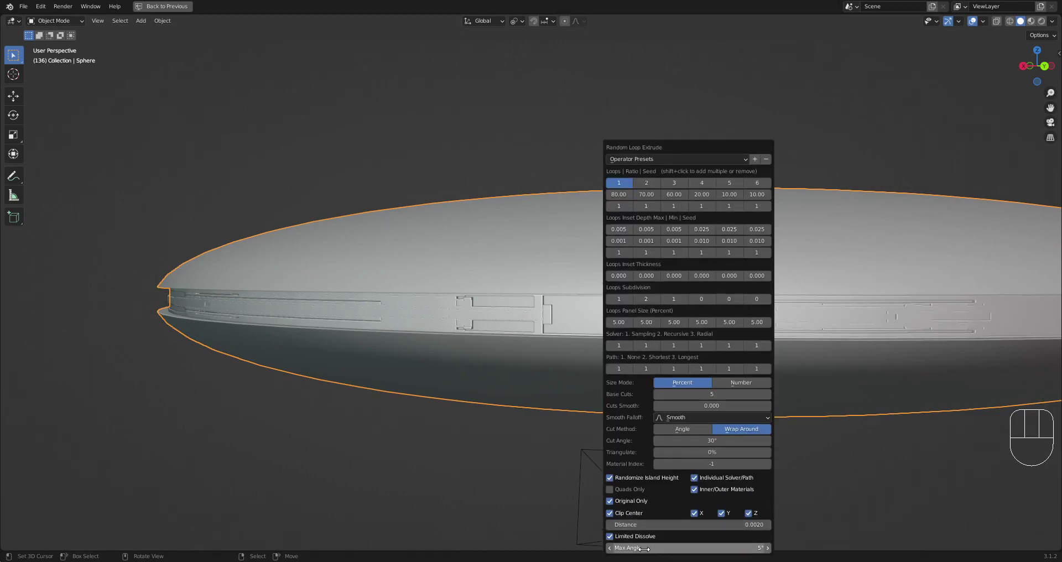
left_click(636, 536)
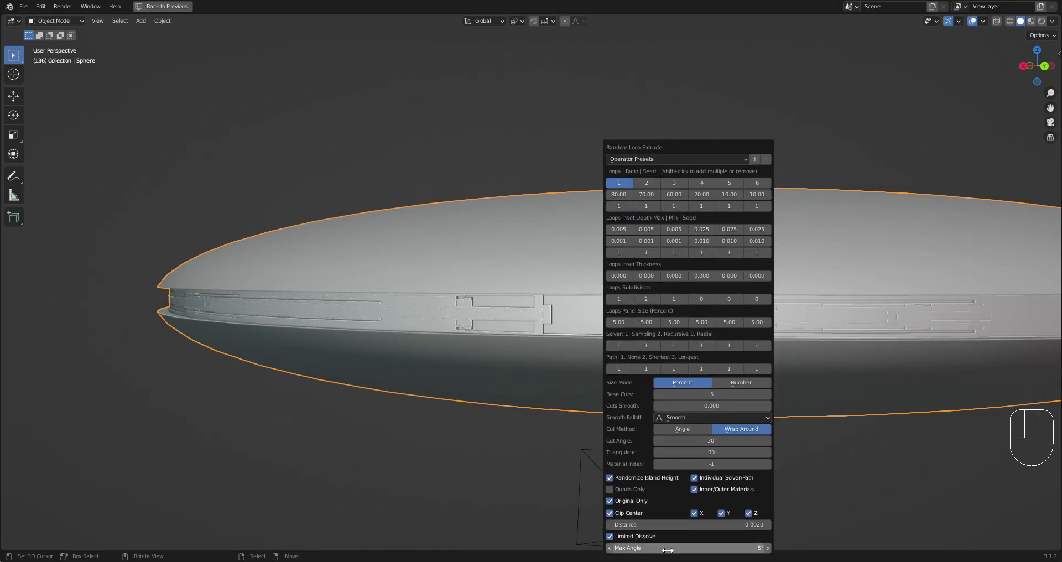
left_click(667, 548)
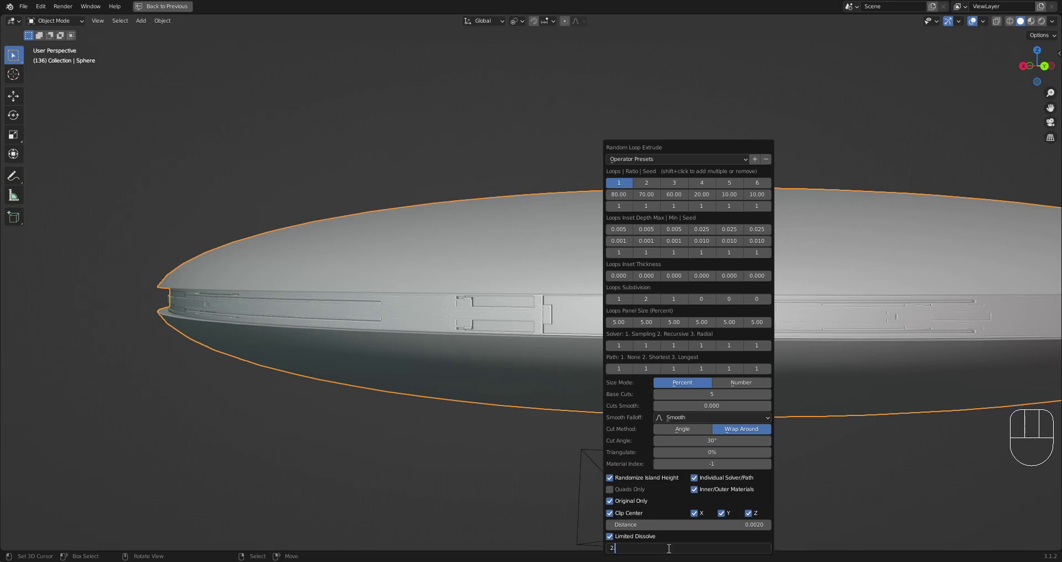
key("Escape")
left_click(669, 548)
key("Return")
Re-enable loop 2 in the outer rim's Random Loop Extrude settings.
scroll(642, 306, "down", 1)
middle_click_drag(644, 307, 836, 344)
key("F9")
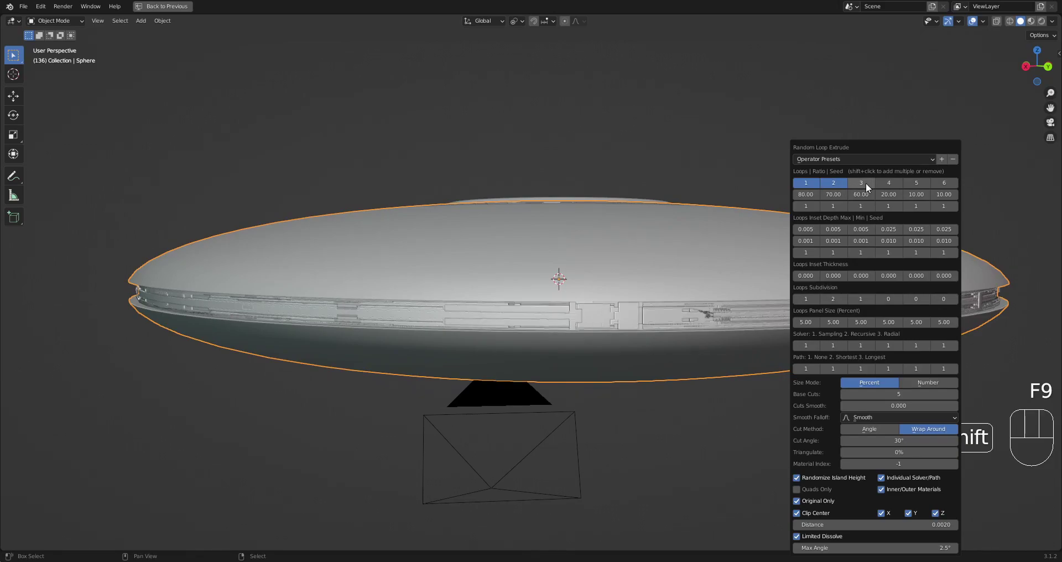
Enable the third loop, alongside loops 1 and 2, in the Random Loop Extrude on the saucer's rim.
left_click(861, 182, "shift")
middle_click_drag(798, 336, 810, 310)
middle_click_drag(819, 304, 792, 316, "shift")
scroll(792, 316, "up", 3)
scroll(790, 320, "down", 3)
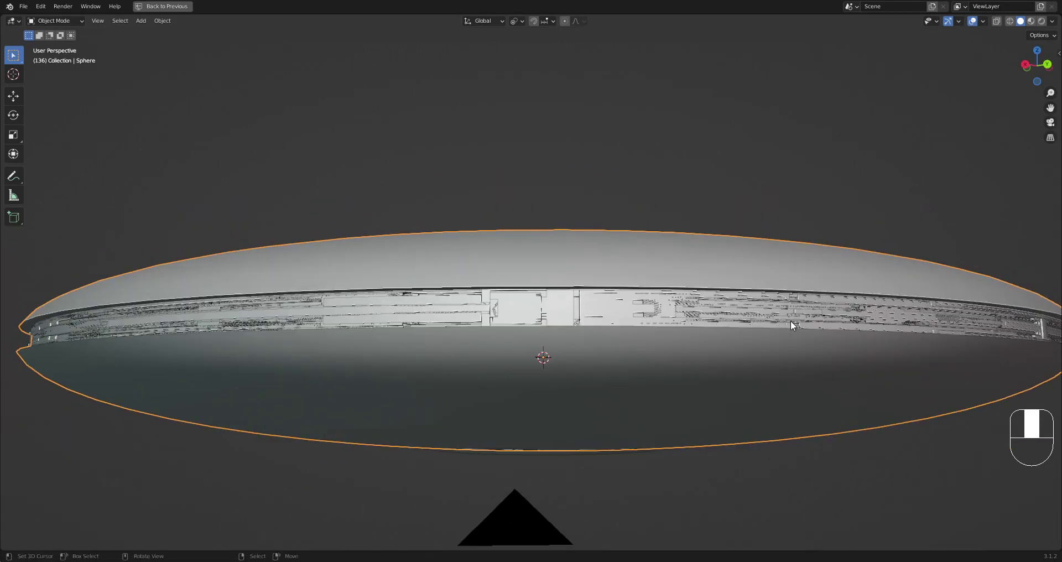
Set the inset depth seeds of loops 2 and 3 to 2, keeping loop 1's seed at 1.
key("F9")
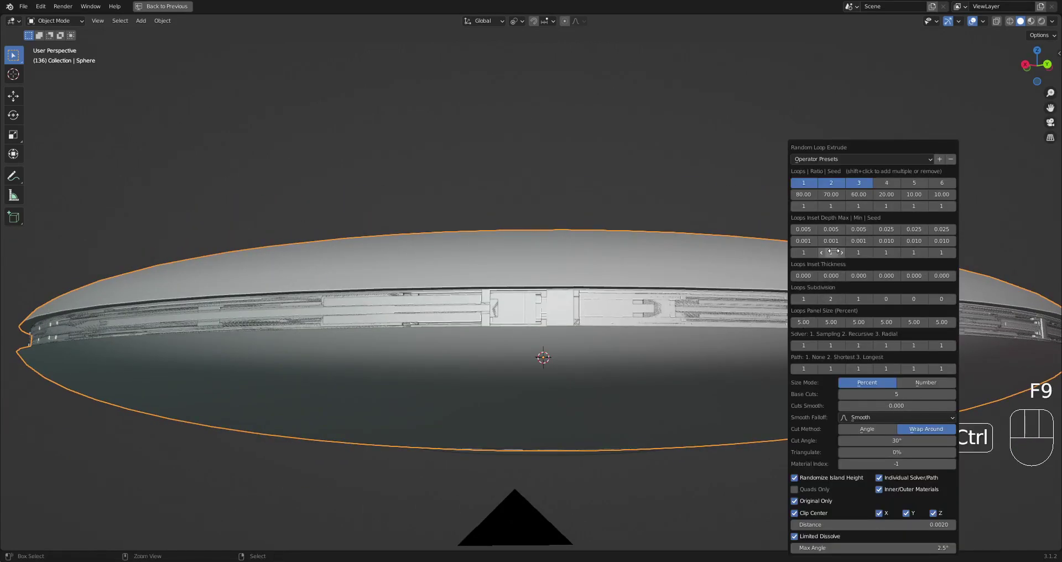
scroll(834, 252, "up", 1, "ctrl")
scroll(805, 252, "down", 1, "ctrl")
scroll(804, 252, "up", 1, "ctrl")
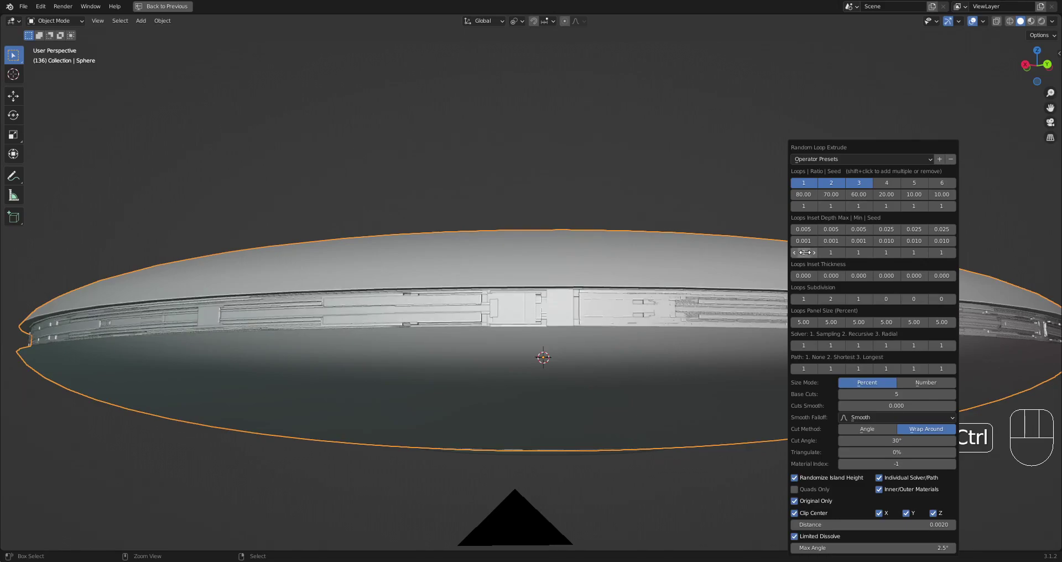
scroll(804, 252, "down", 1, "ctrl")
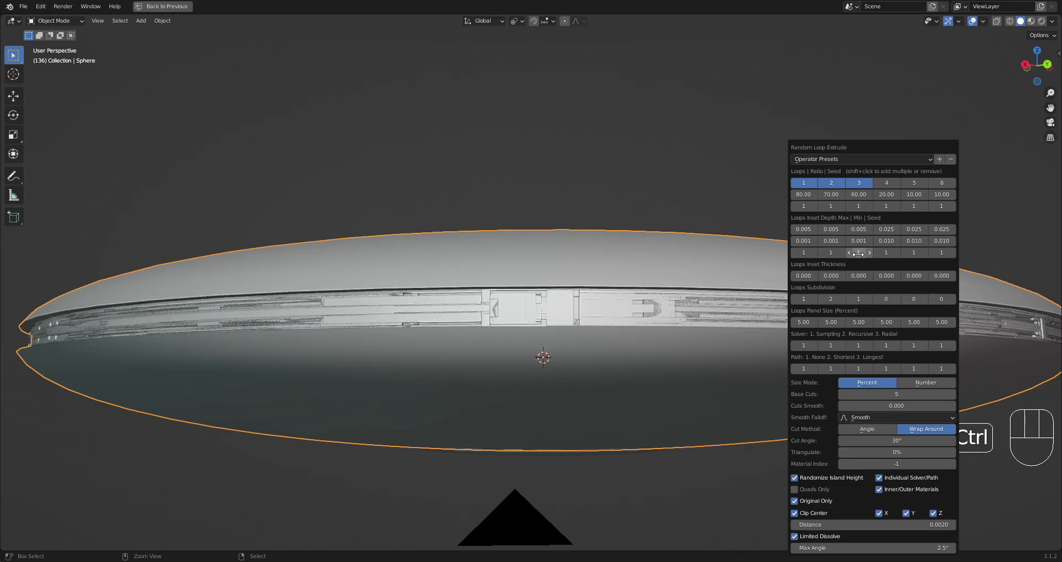
scroll(858, 254, "up", 1, "ctrl")
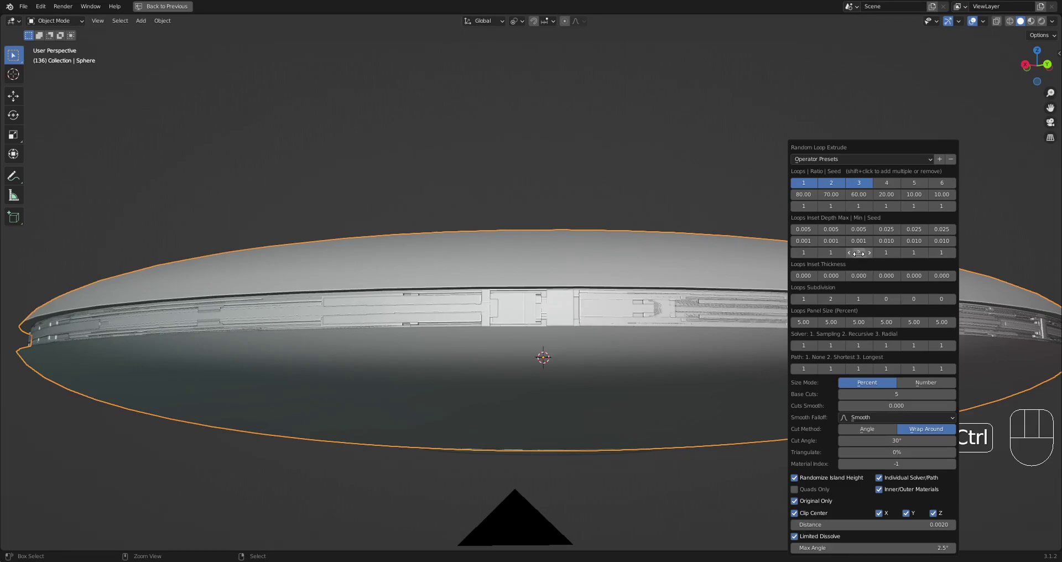
scroll(834, 252, "up", 1, "ctrl")
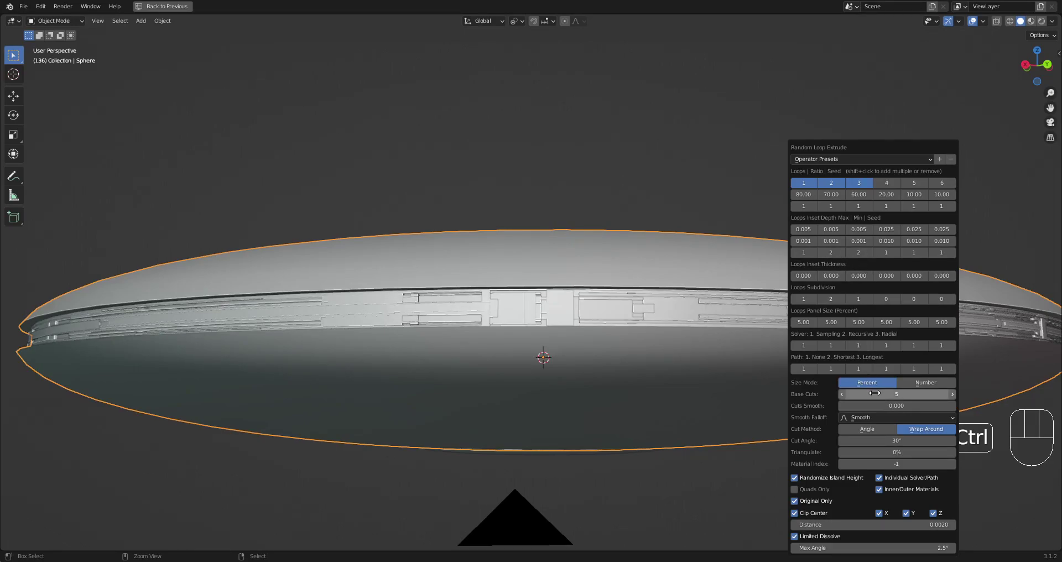
Set the loop extrusion's base cuts to 6 and inspect the rim detail.
scroll(875, 393, "up", 1, "ctrl")
scroll(420, 337, "down", 3)
middle_click_drag(721, 280, 706, 316)
middle_click_drag(831, 334, 796, 315, "shift")
scroll(795, 317, "up", 1)
middle_click_drag(792, 322, 795, 301)
scroll(795, 300, "up", 1)
Set the maximum inset depth of loops 1, 2 and 3 to 0.020.
key("F9")
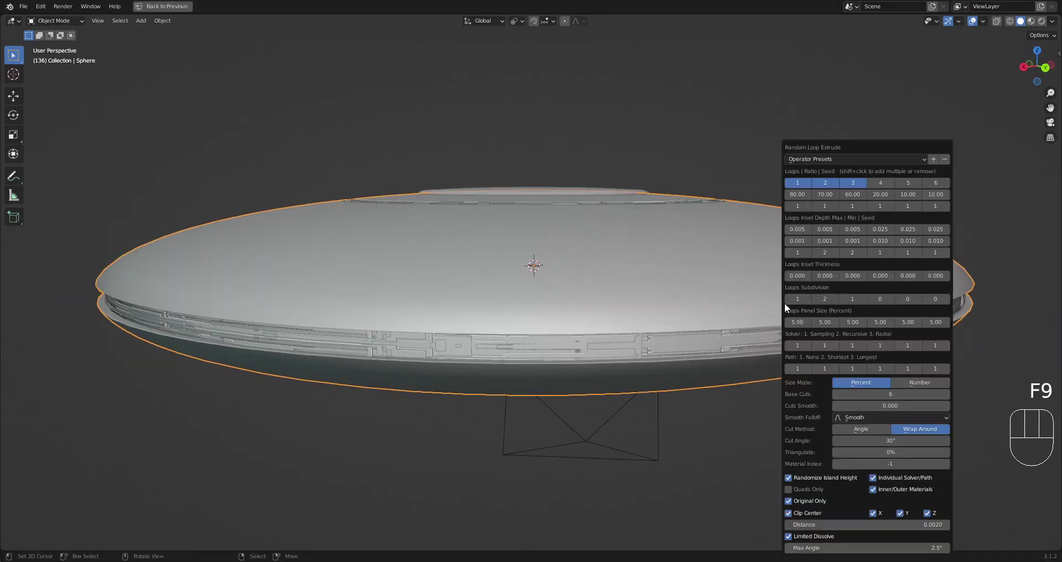
left_click(800, 230)
type(".02")
key("Return")
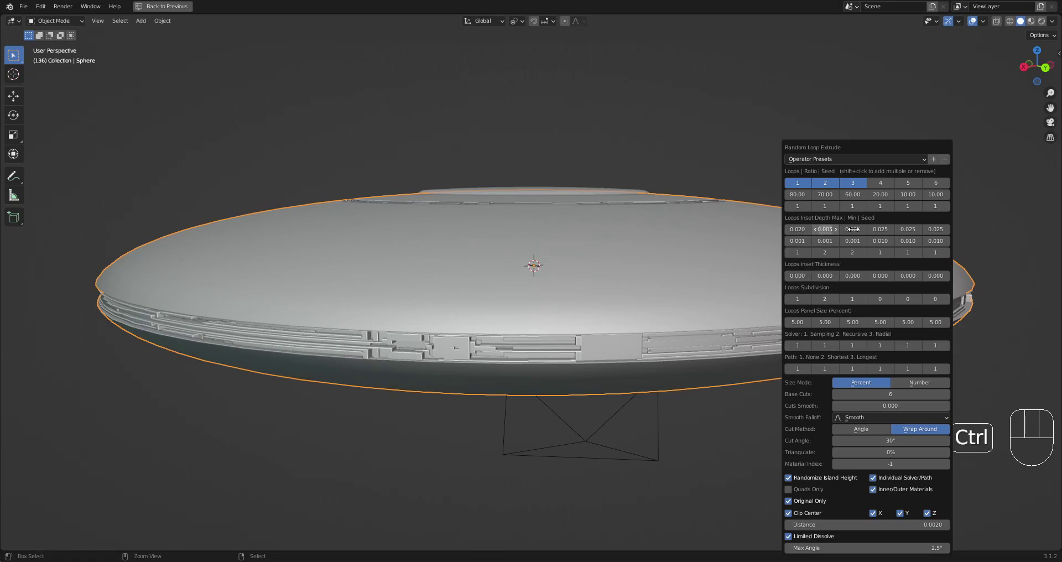
type("0.020")
key("ctrl+v")
middle_click_drag(833, 235, 784, 306)
Try a subdivision of 2 on the third extrusion loop, and restore it to 1.
key("F9")
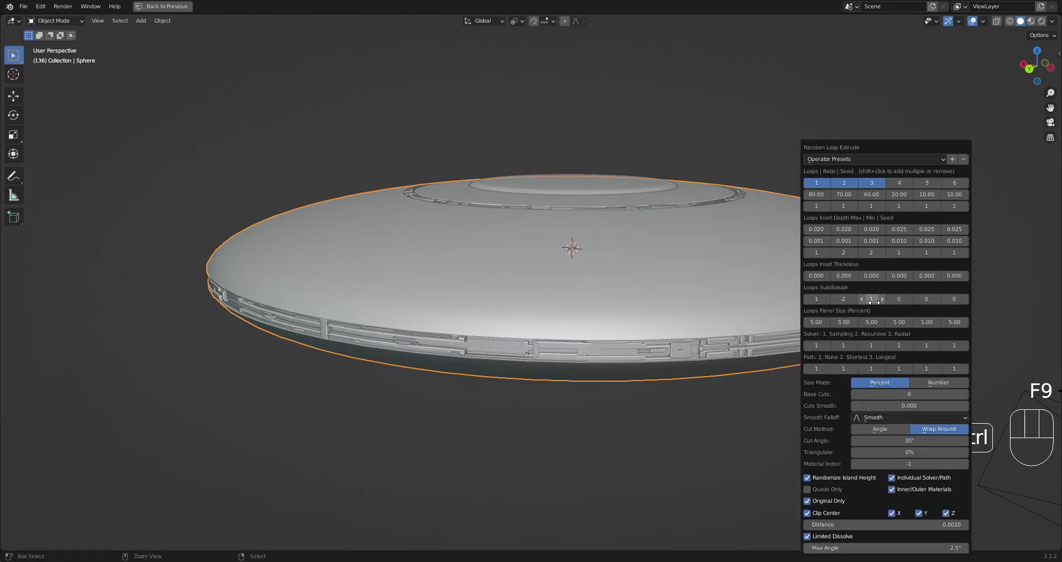
scroll(872, 300, "up", 1, "ctrl")
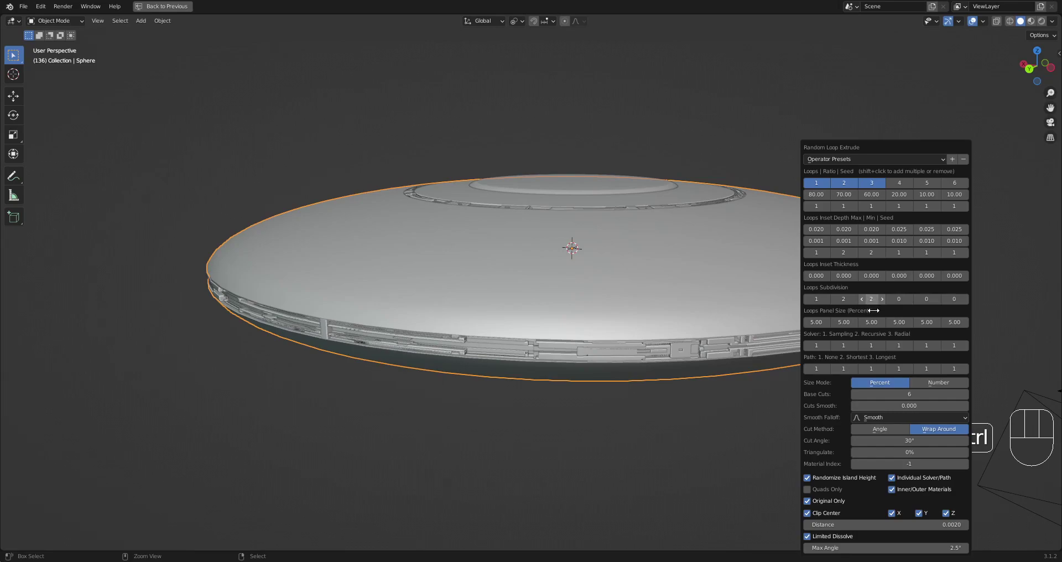
scroll(872, 300, "down", 1, "ctrl")
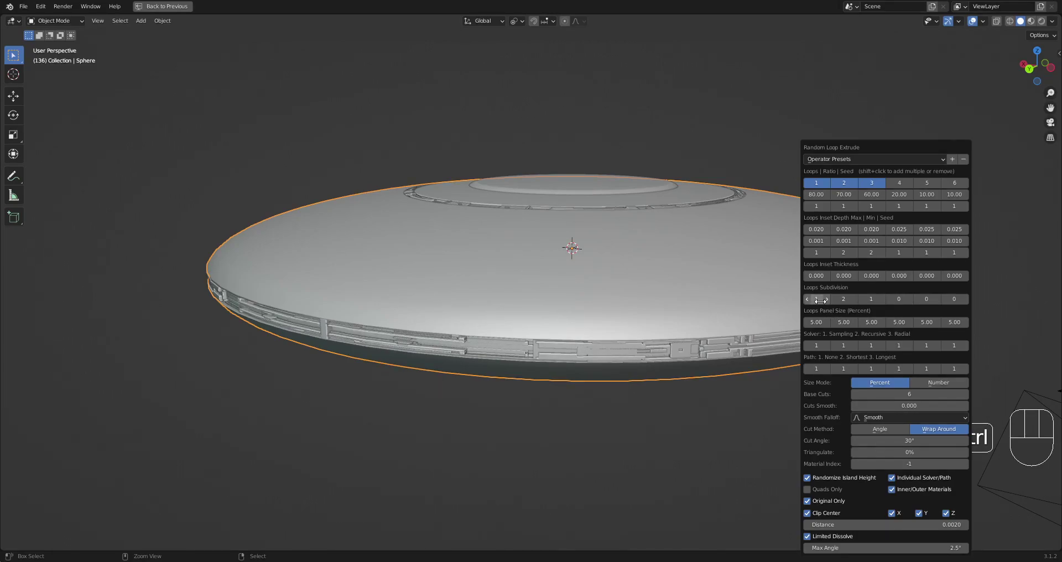
Open the saucer hull's base mesh for editing in face selection mode with nothing selected.
middle_click_drag(756, 329, 691, 374)
scroll(638, 354, "down", 1)
mouse_move(692, 374)
middle_mouse_down()
mouse_move(794, 360)
mouse_move(751, 320)
mouse_move(720, 315)
mouse_move(697, 266)
mouse_move(685, 367)
middle_mouse_up()
scroll(794, 361, "up", 2)
scroll(721, 315, "down", 1)
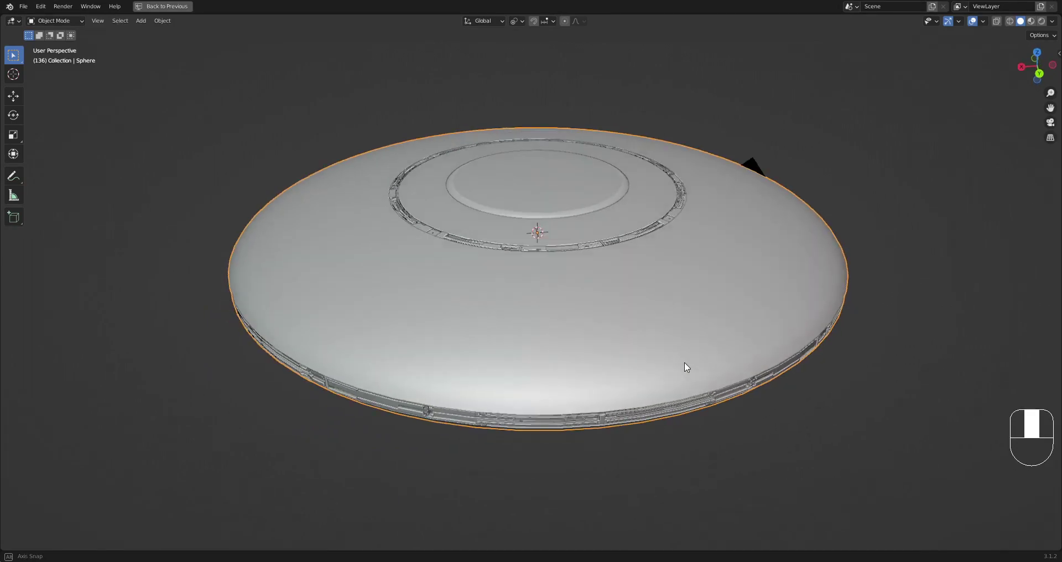
left_click(666, 321)
key("Tab")
key("Tab")
middle_click_drag(659, 336, 653, 310)
key("alt+a")
left_click(673, 329)
key("Tab")
scroll(670, 330, "up", 1)
key("alt+a")
key("3")
key("alt+a")
Select the concentric face loops of the upper hull from the detailed ring to the rim, undoing the stray radial loop.
right_click(593, 279, "alt+shift")
right_click(601, 315, "alt+shift")
right_click(604, 337, "alt+shift")
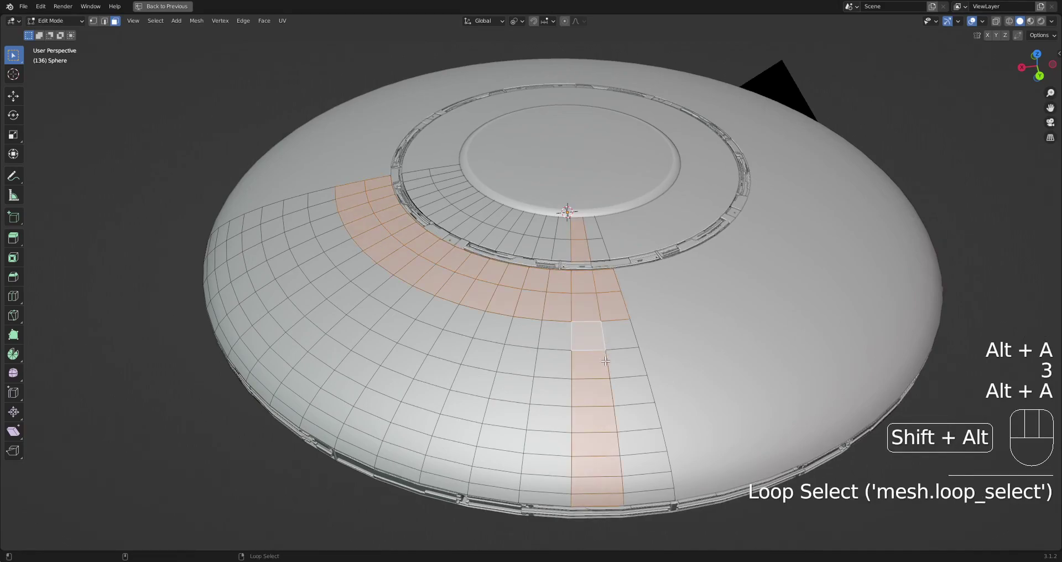
key("ctrl+z")
right_click(611, 359, "alt+shift")
right_click(612, 367, "alt+shift")
right_click(615, 391, "alt+shift")
right_click(617, 419, "alt+shift")
right_click(623, 463, "alt+shift")
right_click(623, 466, "alt+shift")
right_click(623, 484, "alt+shift")
right_click(625, 501, "alt+shift")
scroll(621, 322, "down", 3)
mouse_move(621, 323)
middle_mouse_down()
mouse_move(641, 289)
mouse_move(635, 310)
middle_mouse_up()
Try Random Panels on the selected upper hull faces, and return to editing the base mesh.
key("Tab")
key("shift+q")
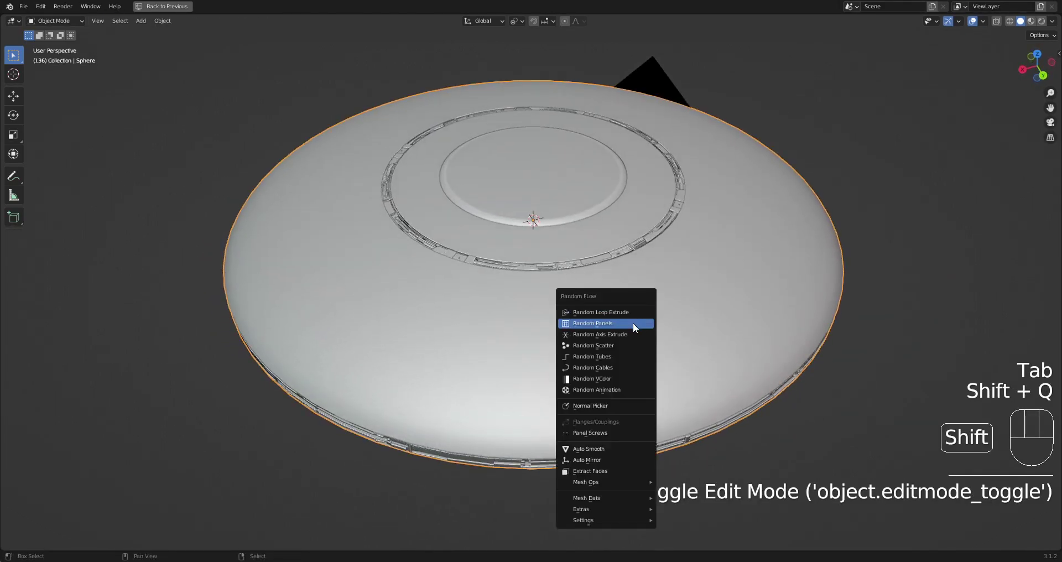
left_click(632, 323)
key("Tab")
middle_click_drag(407, 368, 479, 320)
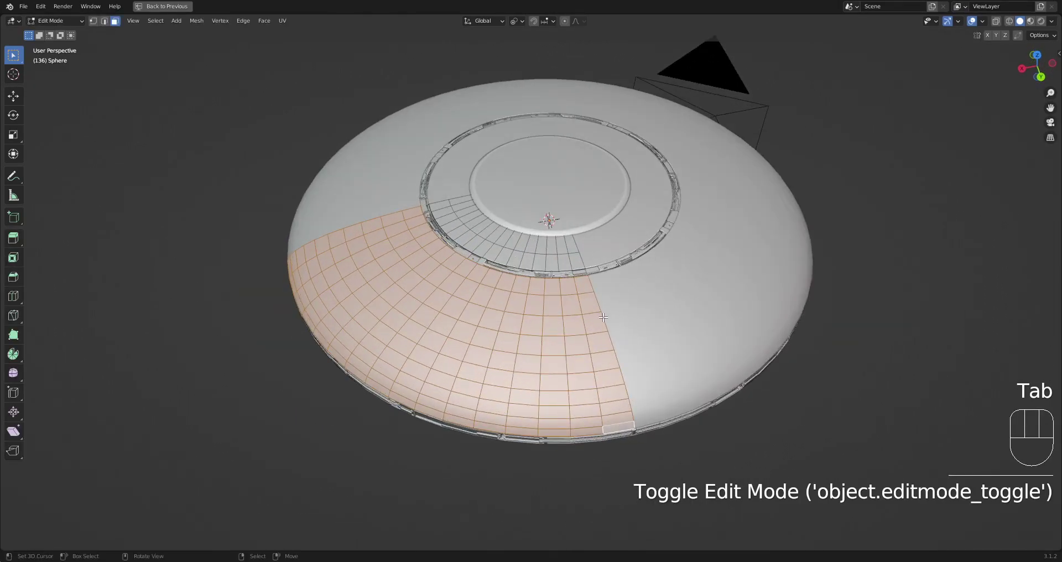
scroll(599, 323, "up", 2)
middle_click_drag(599, 324, 603, 354, "shift")
key("Tab")
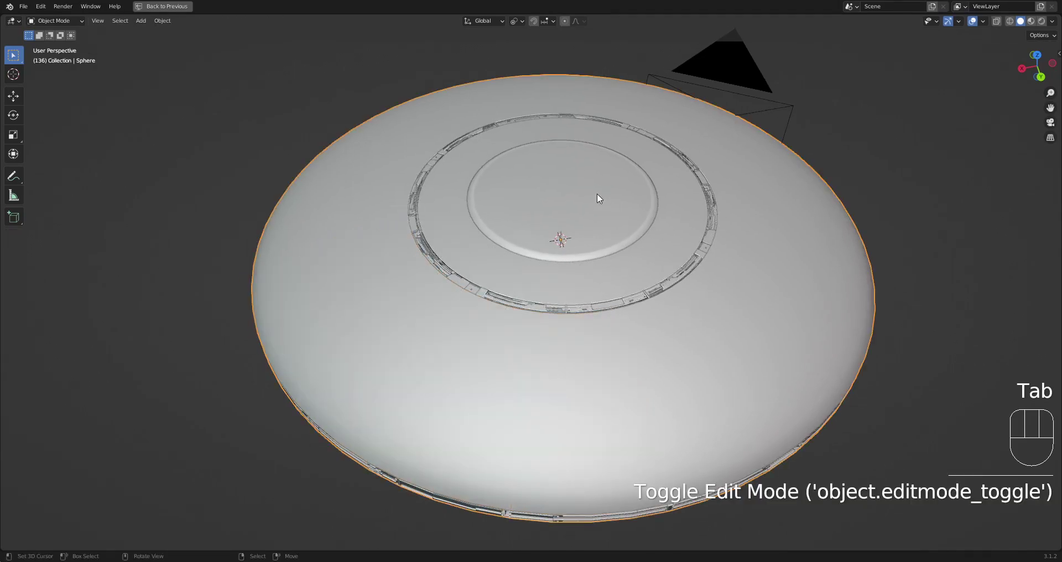
key("Tab")
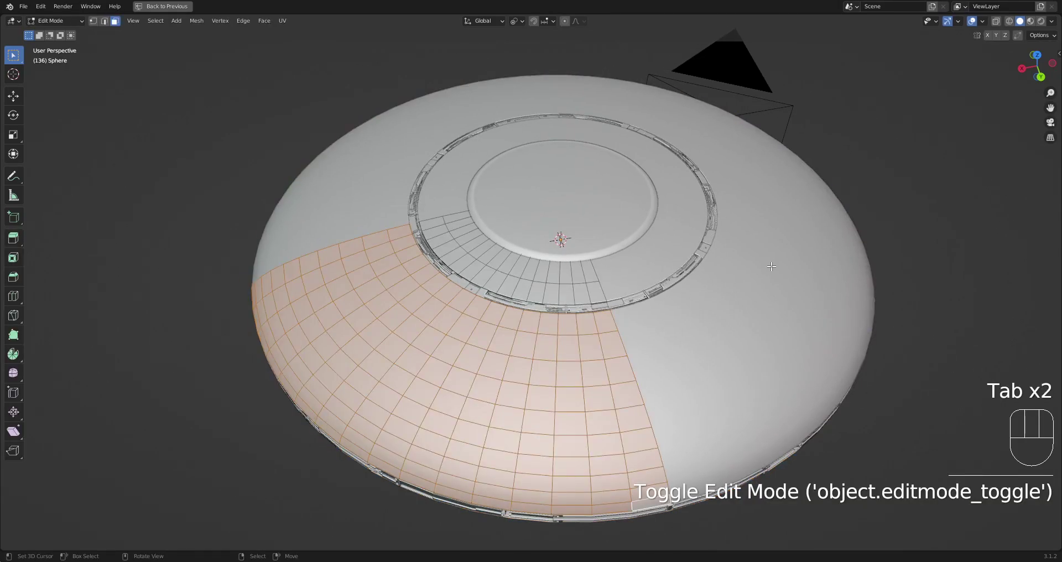
Clear the selection and reselect the upper hull's concentric face loops from the detailed ring outward to the rim.
key("alt+a")
key("alt+a")
key("alt+a")
key("alt+a")
key("alt+a")
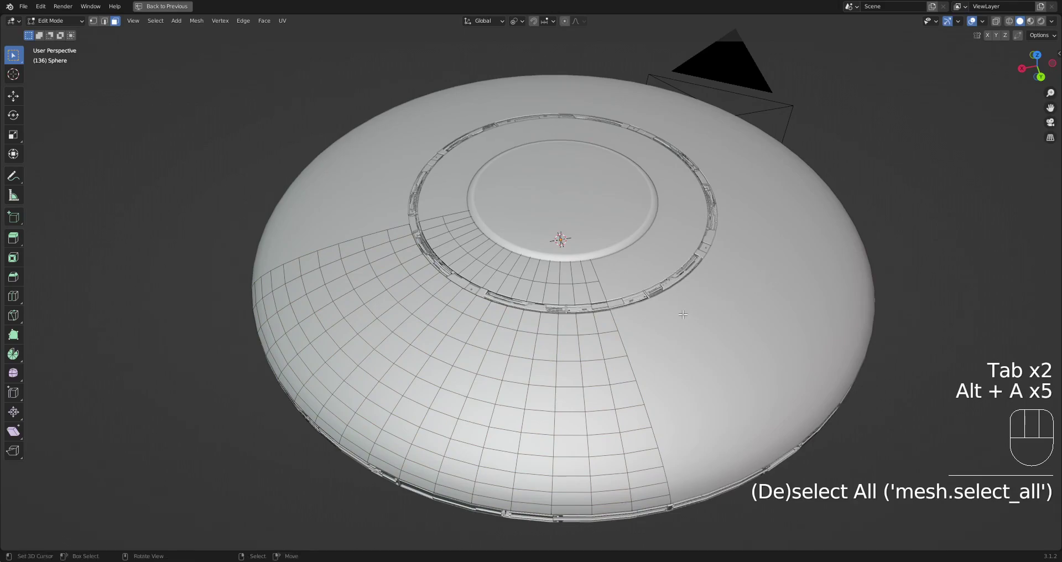
key("3")
left_click(602, 338, "alt+shift")
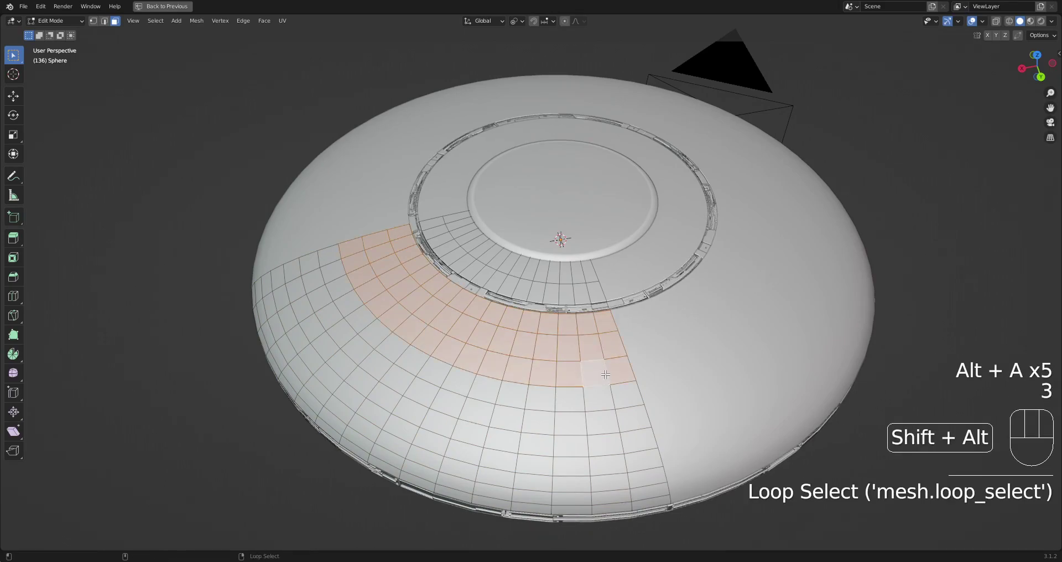
left_click(615, 400, "alt+shift")
left_click(620, 421, "alt+shift")
left_click(625, 445, "alt+shift")
left_click(636, 467, "alt+shift")
left_click(632, 481, "alt+shift")
left_click(629, 497, "alt+shift")
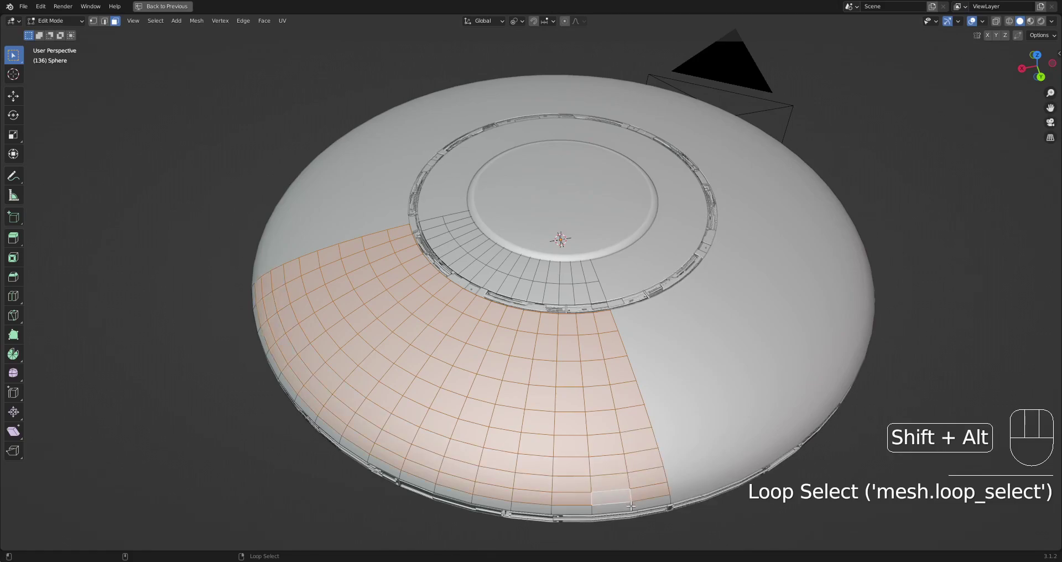
Apply Random Panels to the selected upper hull faces with 1 subdivision cut.
key("Tab")
key("shift+q")
left_click(680, 347)
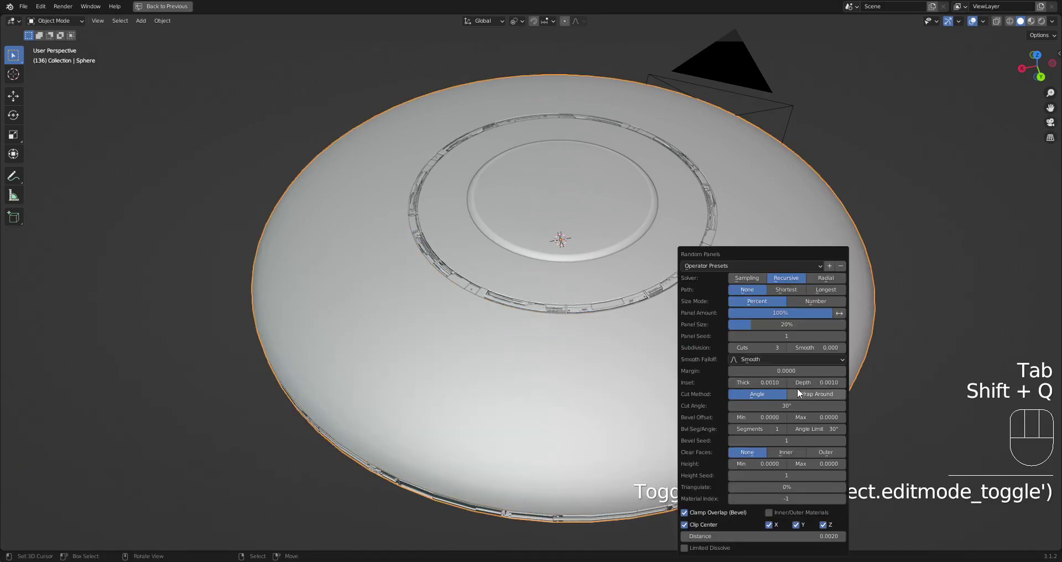
scroll(771, 347, "up", 3, "ctrl")
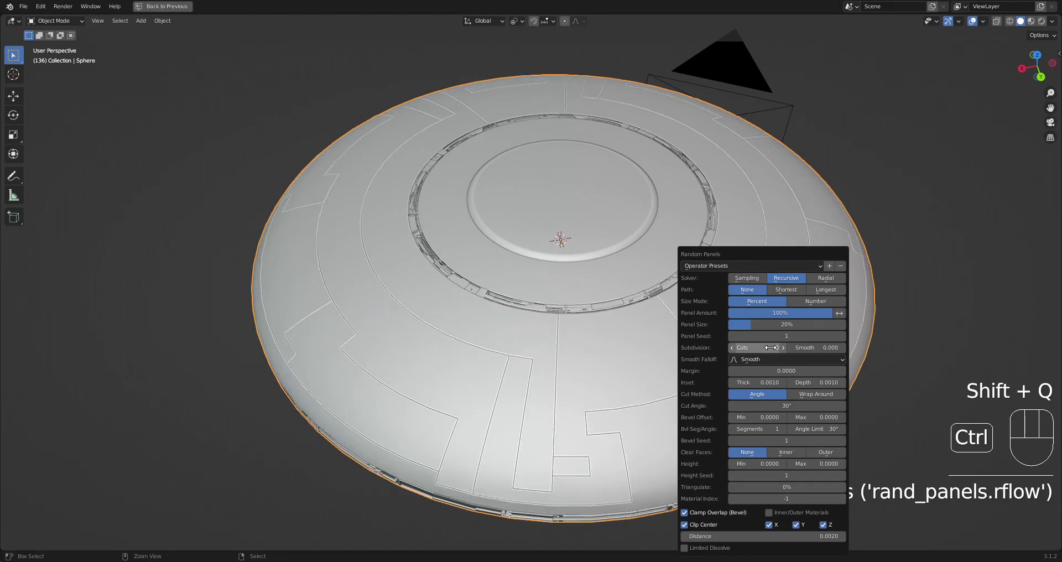
scroll(771, 347, "up", 1, "ctrl")
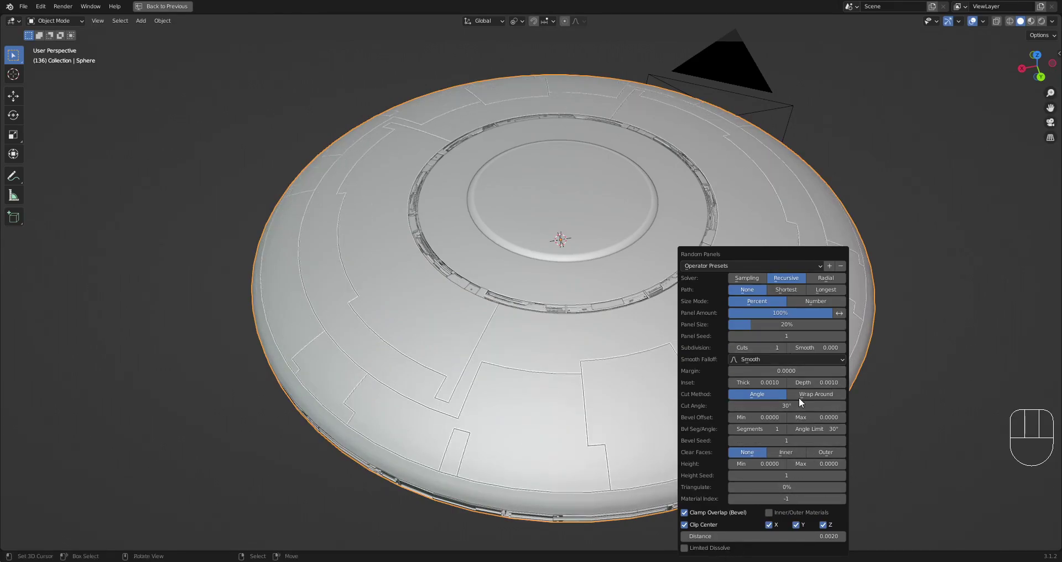
Set the panels' subdivision smoothing to 0.5.
left_click(813, 382)
key("Escape")
left_click(815, 348)
type("0.5")
key("Return")
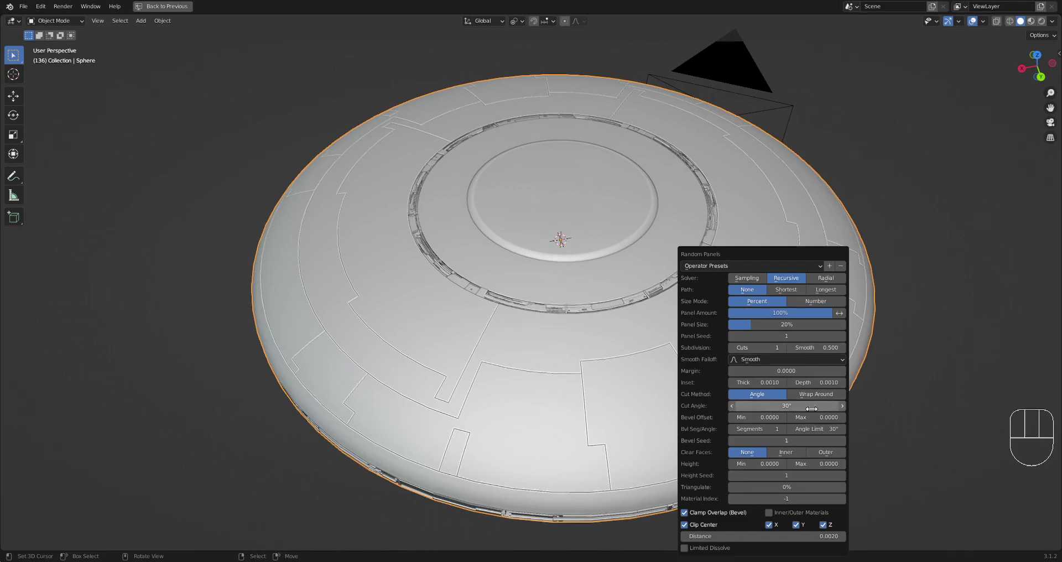
Try a panel subdivision smoothing of 1, and restore it to 0.5.
left_click(812, 348)
type("1")
key("Return")
left_click(813, 349)
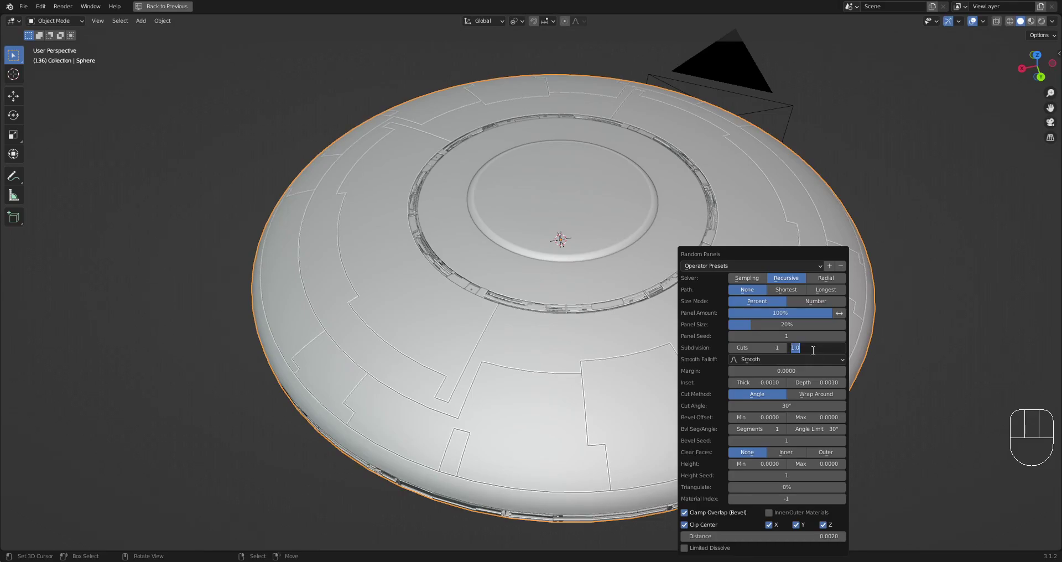
type("0.5")
key("Return")
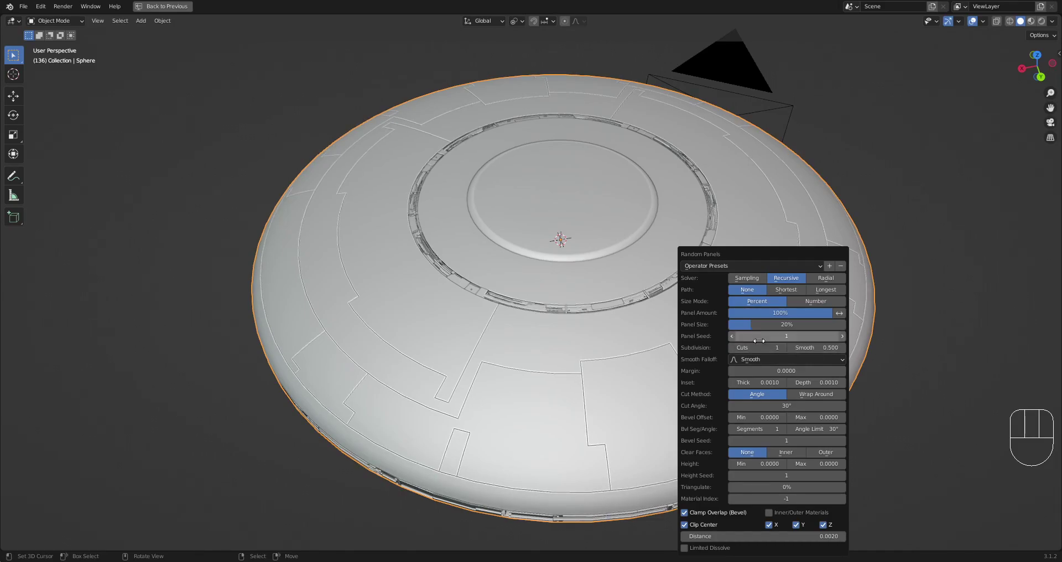
Switch the panel solver to Sampling with a 55% panel size and 4 subdivision cuts.
left_click(757, 279)
left_click_drag(774, 324, 802, 324)
scroll(763, 347, "up", 3, "ctrl")
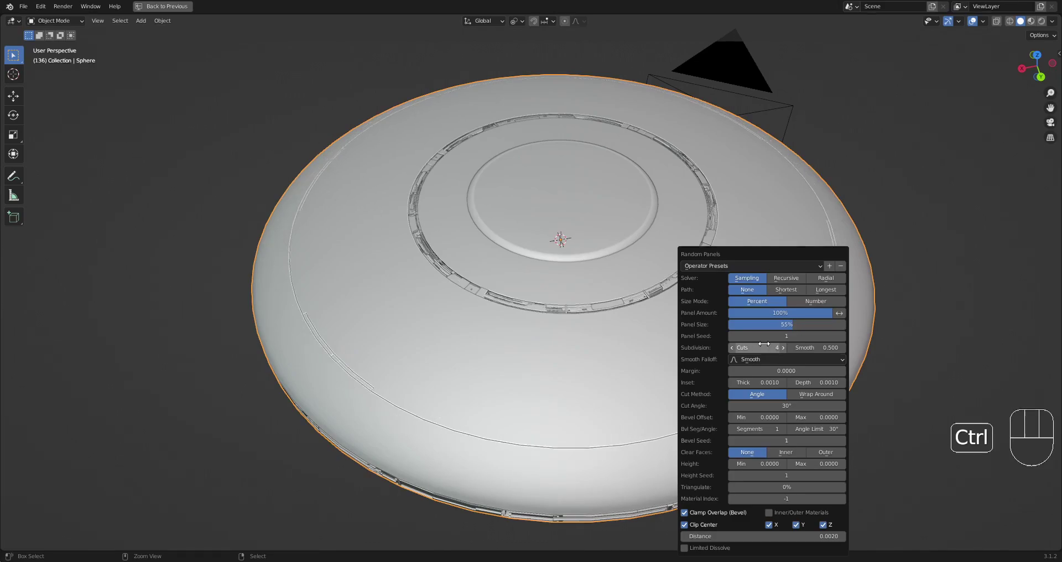
scroll(765, 348, "down", 1, "ctrl")
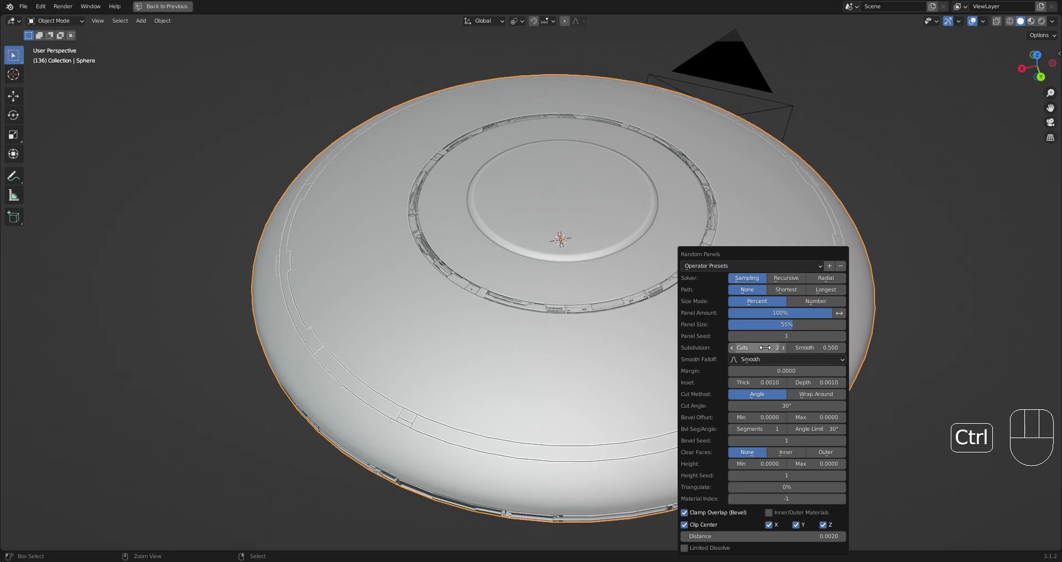
middle_click_drag(762, 347, 590, 383, "shift")
scroll(645, 441, "up", 6)
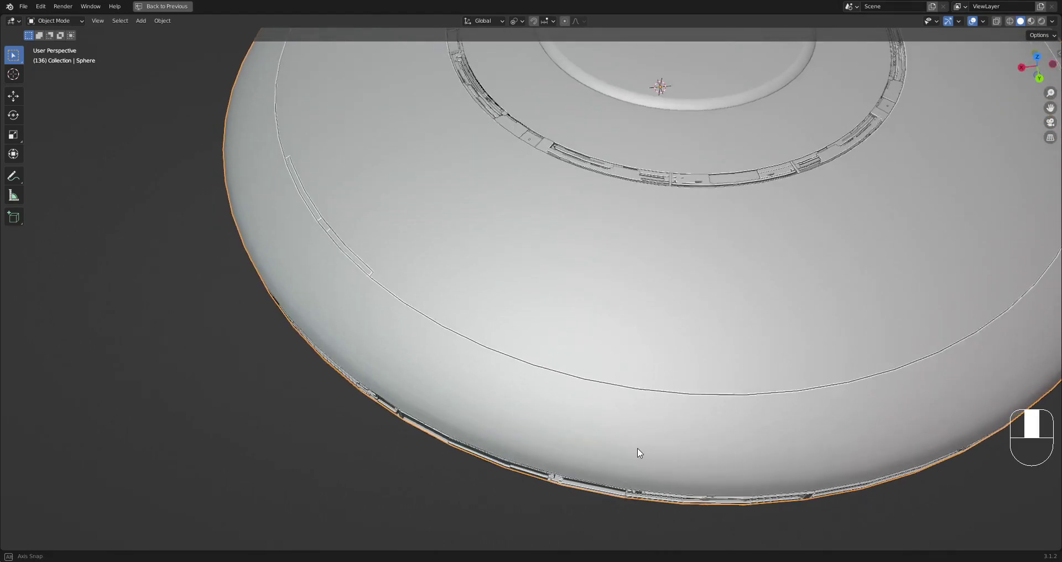
scroll(493, 462, "down", 1)
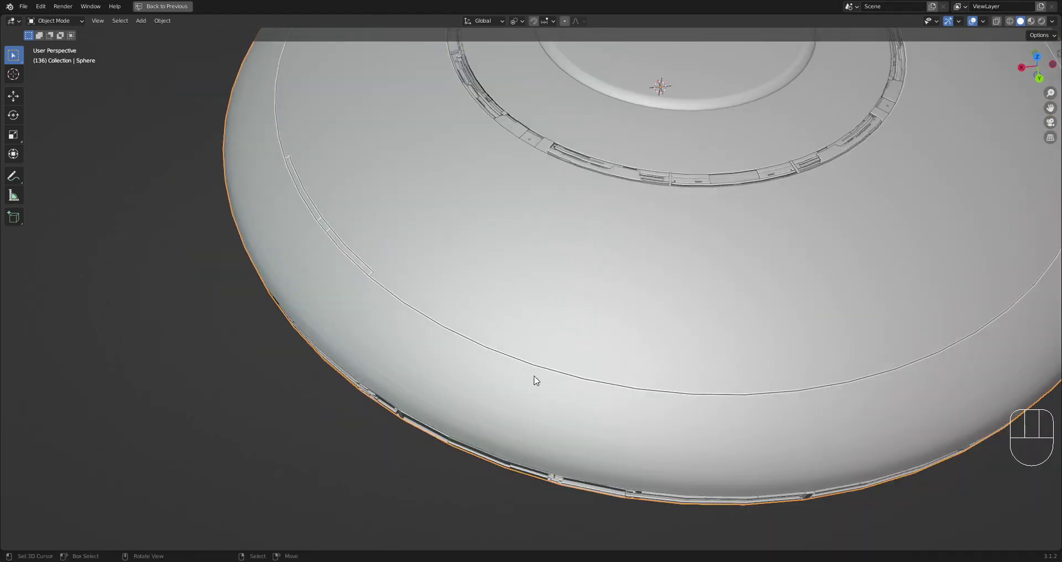
Try 3 subdivision cuts on the hull panels, and restore 4.
key("F9")
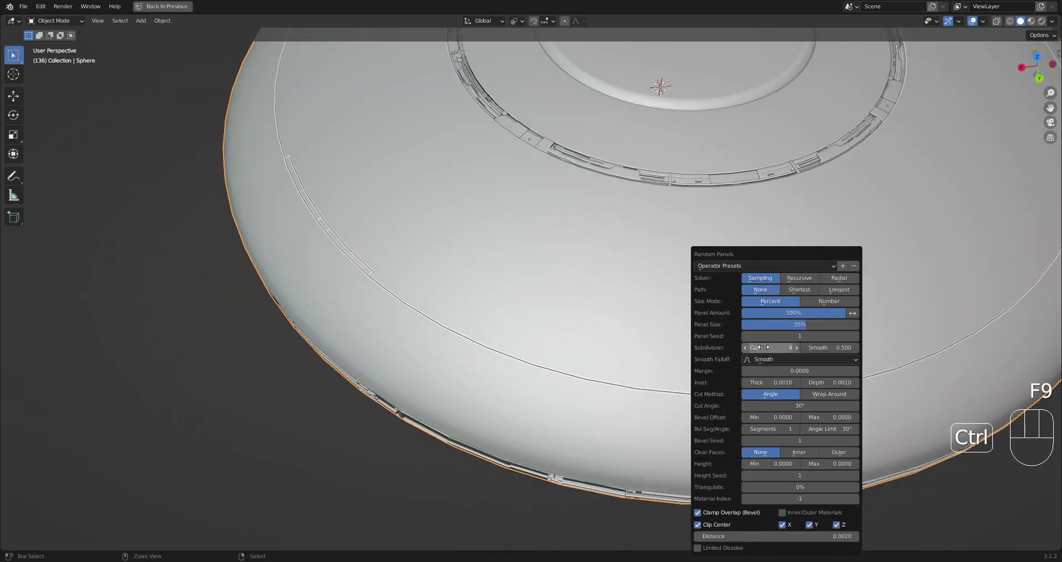
scroll(764, 346, "down", 1, "ctrl")
scroll(474, 310, "down", 4)
middle_click_drag(474, 311, 669, 317, "shift")
scroll(670, 311, "up", 2)
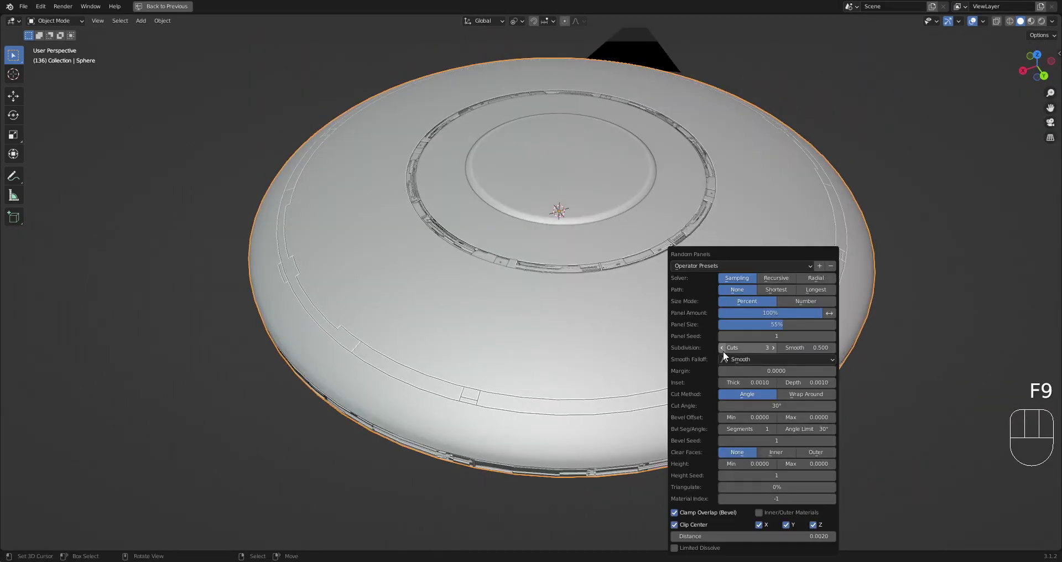
scroll(739, 349, "up", 1, "ctrl")
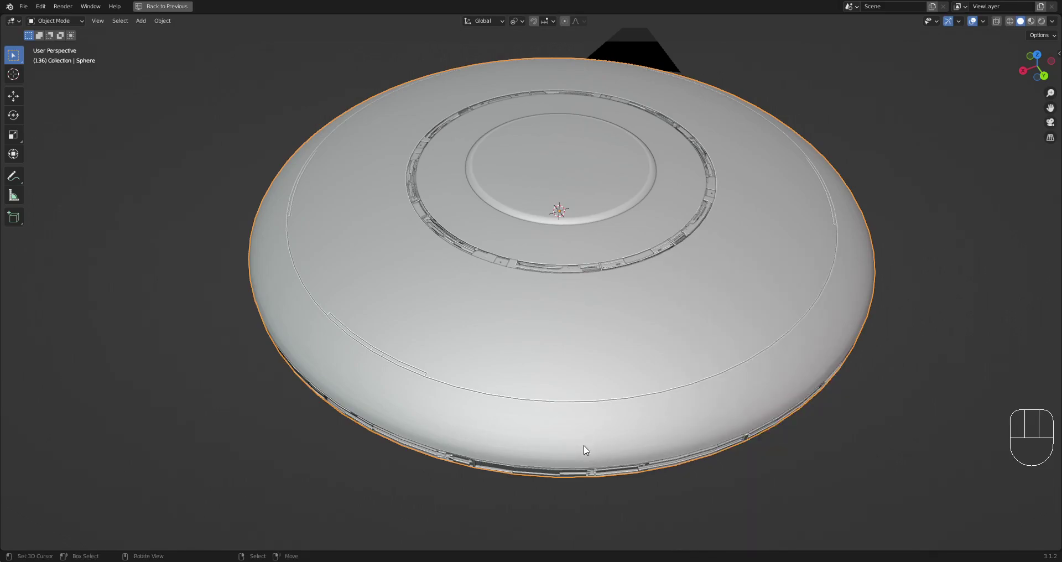
Enable Limited Dissolve for the hull panels with a maximum angle of 2.5°.
key("F9")
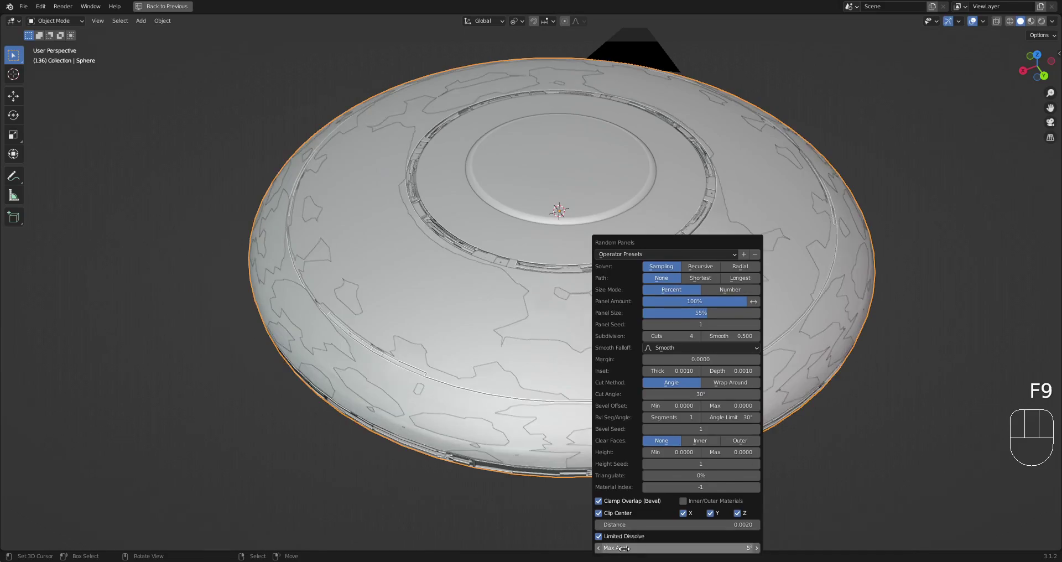
left_click(678, 546)
type("2.5")
key("Return")
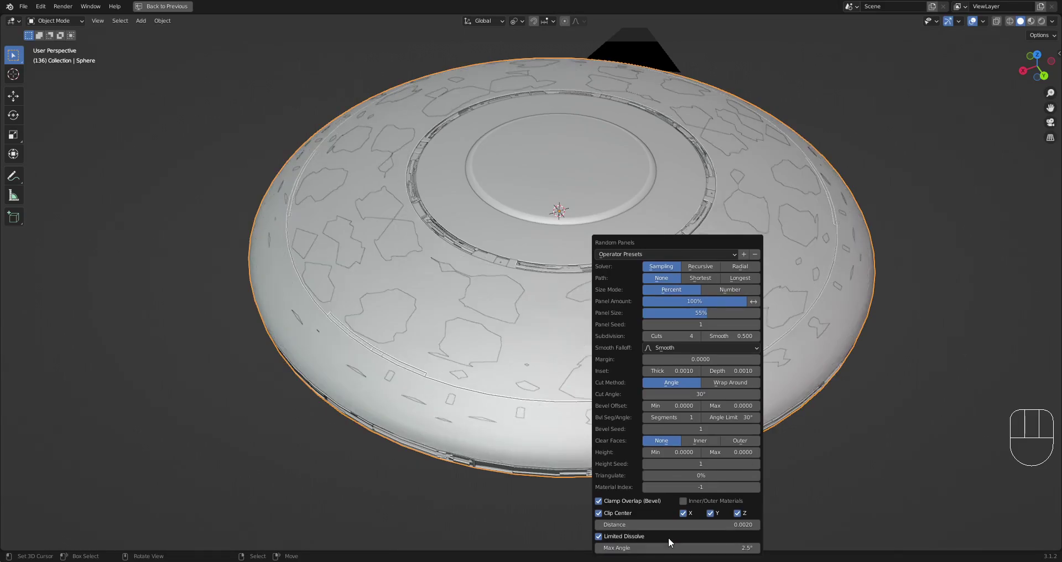
Try a 1° maximum dissolve angle on the hull panels, and disable Limited Dissolve.
left_click(668, 541)
type("1")
key("Return")
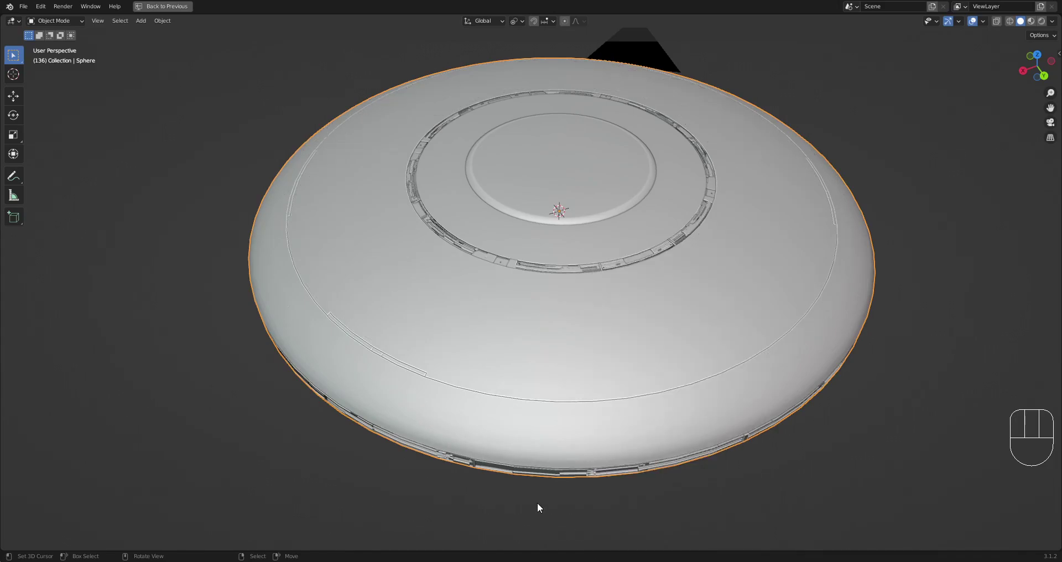
key("F9")
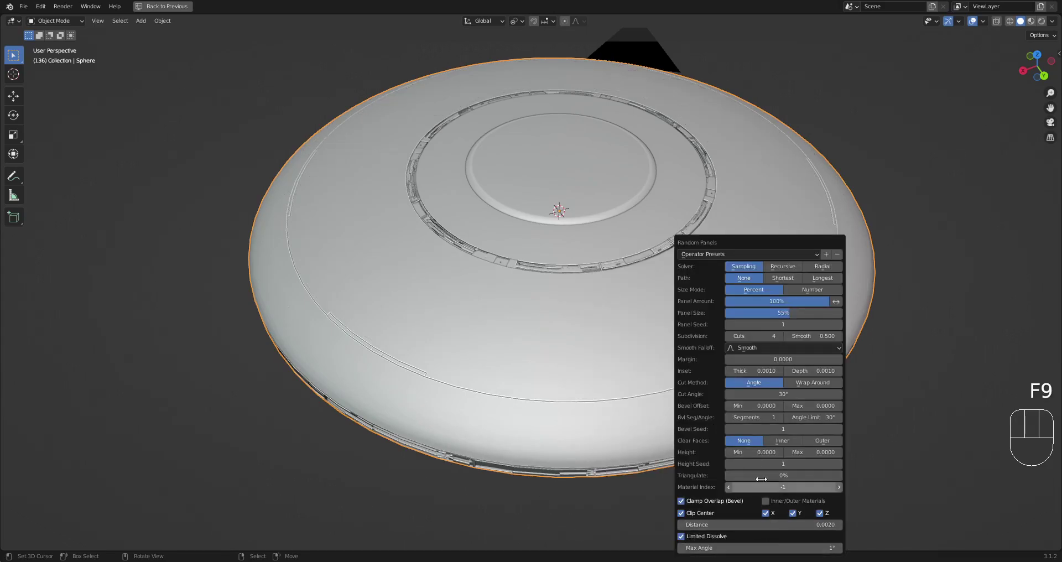
left_click(681, 536)
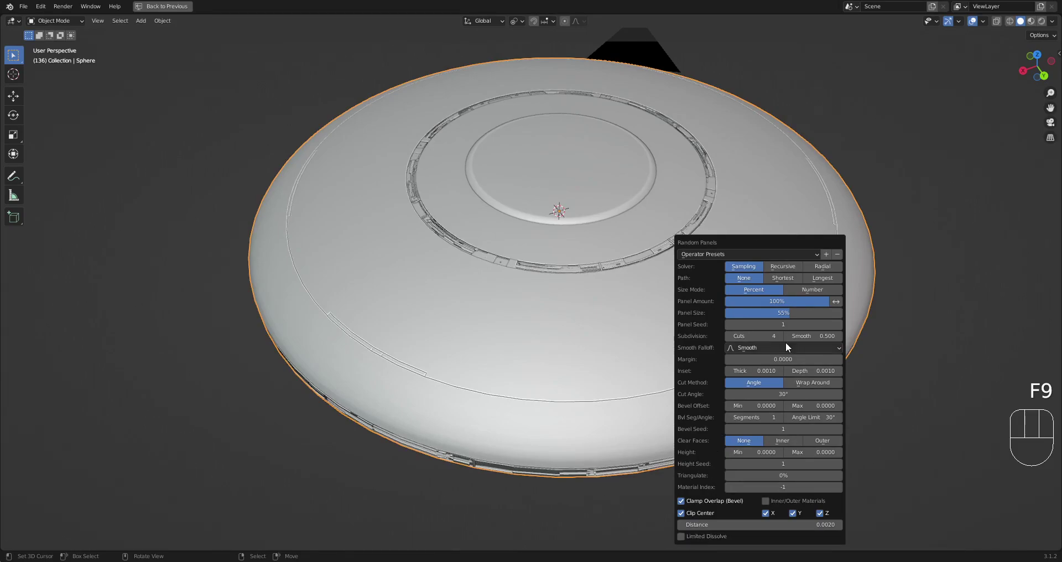
Set the hull panels to 3 subdivision cuts and a 30% panel size.
key("ctrl")
scroll(761, 334, "down", 1, "ctrl")
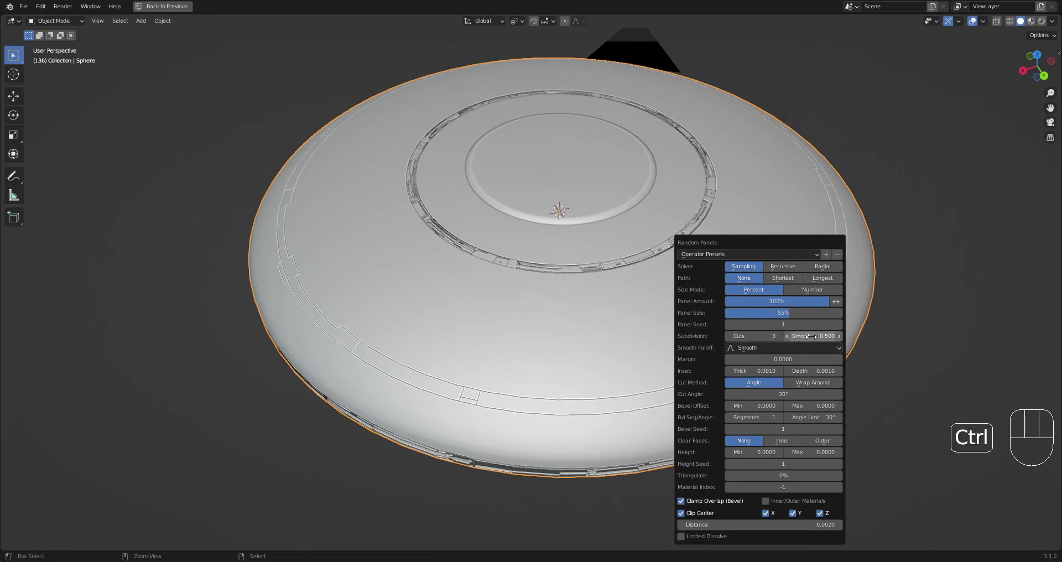
left_click_drag(783, 313, 756, 313)
middle_click_drag(576, 367, 633, 330, "shift")
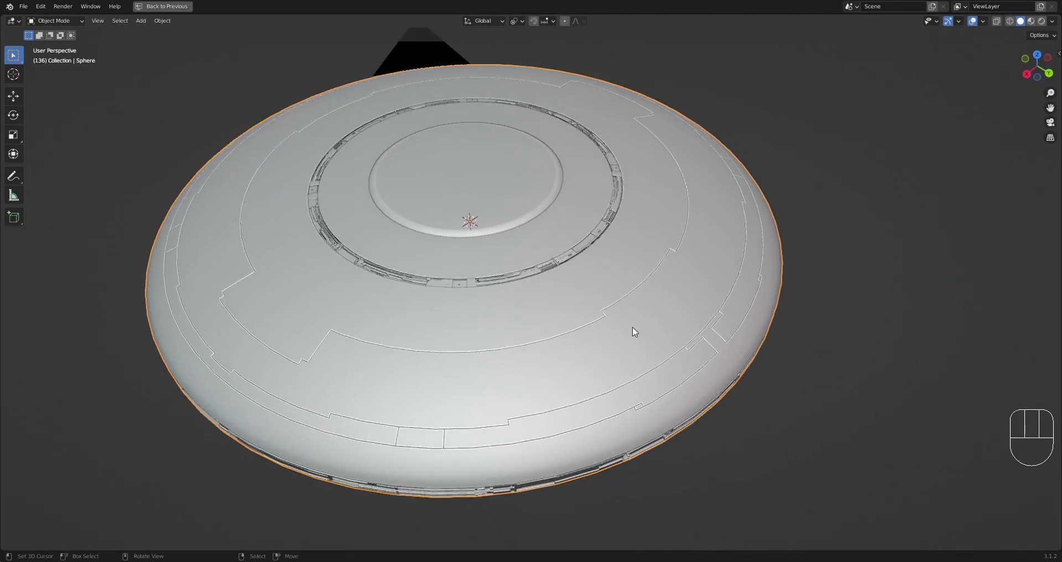
Step the hull panels to a new panel seed, and switch to the Radial solver with a 26% panel size.
key("F9")
scroll(716, 336, "up", 2, "ctrl")
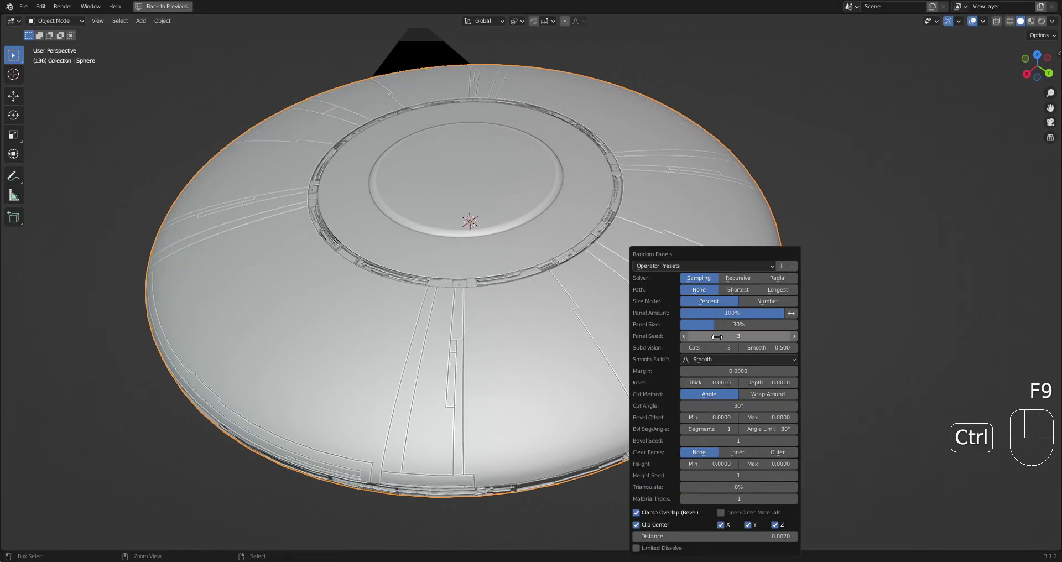
scroll(717, 336, "up", 2, "ctrl")
scroll(716, 336, "up", 1, "ctrl")
left_click(778, 277)
left_click_drag(724, 326, 689, 324)
Examine the radial panel layout on the upper hull from several angles.
scroll(693, 341, "down", 2)
middle_click_drag(693, 341, 829, 262)
scroll(721, 327, "up", 2)
scroll(679, 355, "down", 3)
middle_click_drag(679, 356, 642, 289)
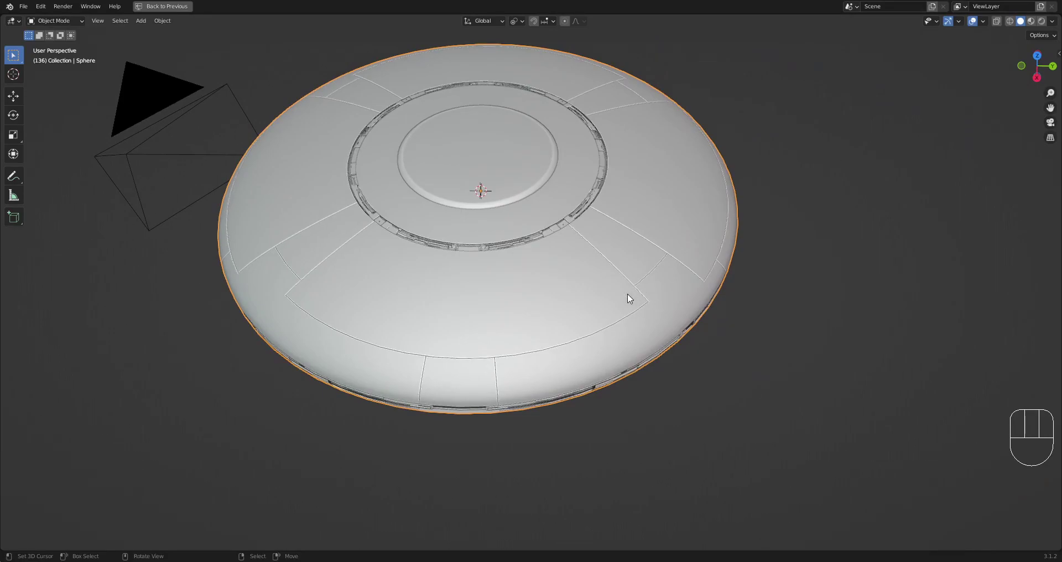
scroll(629, 299, "up", 2)
middle_click_drag(682, 273, 658, 296)
scroll(650, 275, "down", 1)
middle_click_drag(634, 213, 629, 289, "shift")
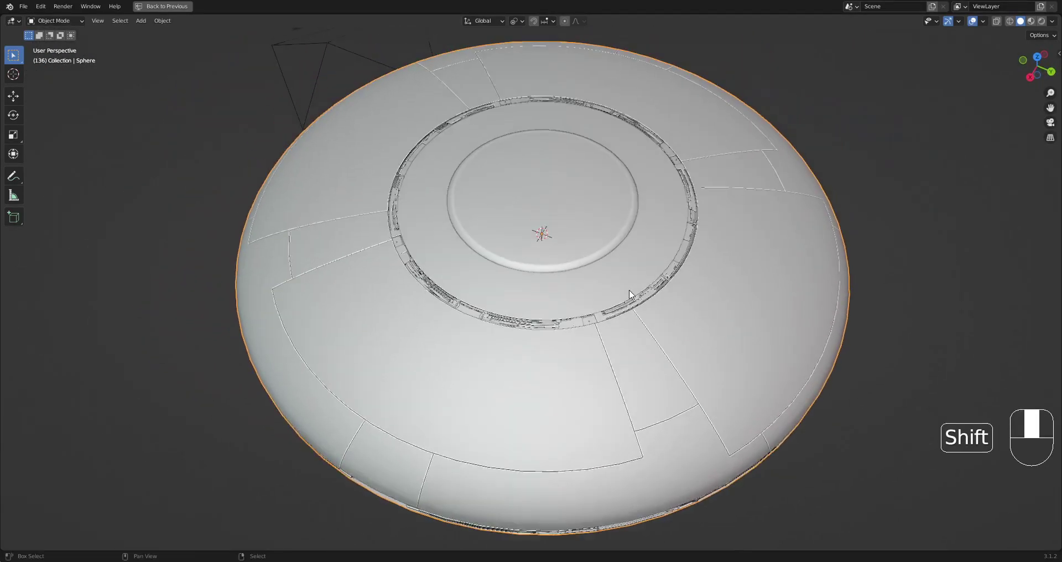
scroll(629, 289, "up", 1)
Select the loop of hull faces between the central disc and the detailed groove ring.
right_click(627, 284)
key("Tab")
key("Tab")
right_click(627, 285)
key("Tab")
key("alt+a")
key("3")
right_click(525, 271, "alt+shift")
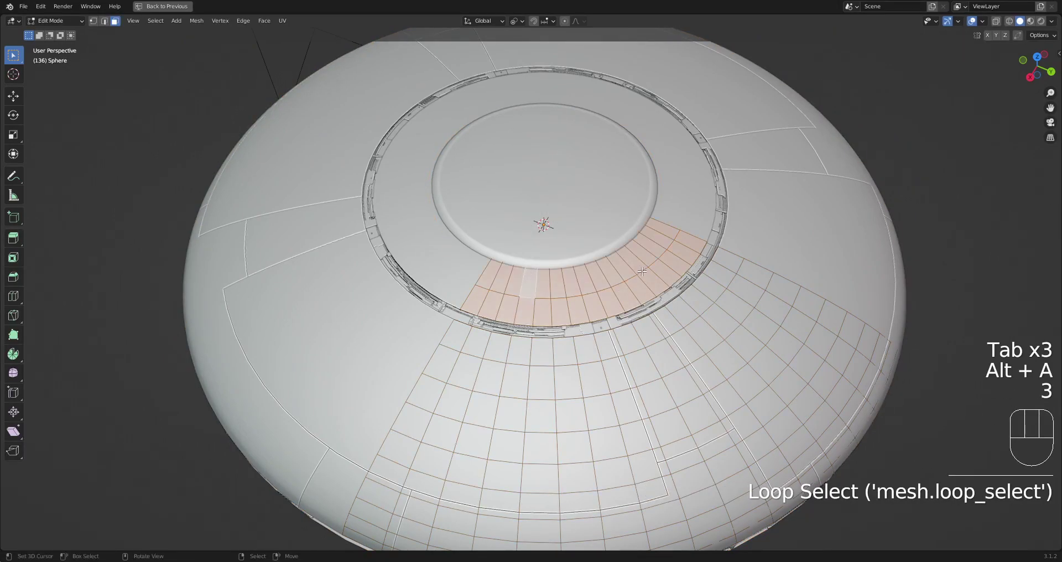
Add Random Panels to the selected face ring using the Radial solver, a 17% panel size and panel seed 3.
key("Tab")
scroll(688, 258, "down", 1)
key("shift+q")
left_click(688, 258)
scroll(780, 336, "up", 3, "ctrl")
scroll(775, 347, "down", 1, "ctrl")
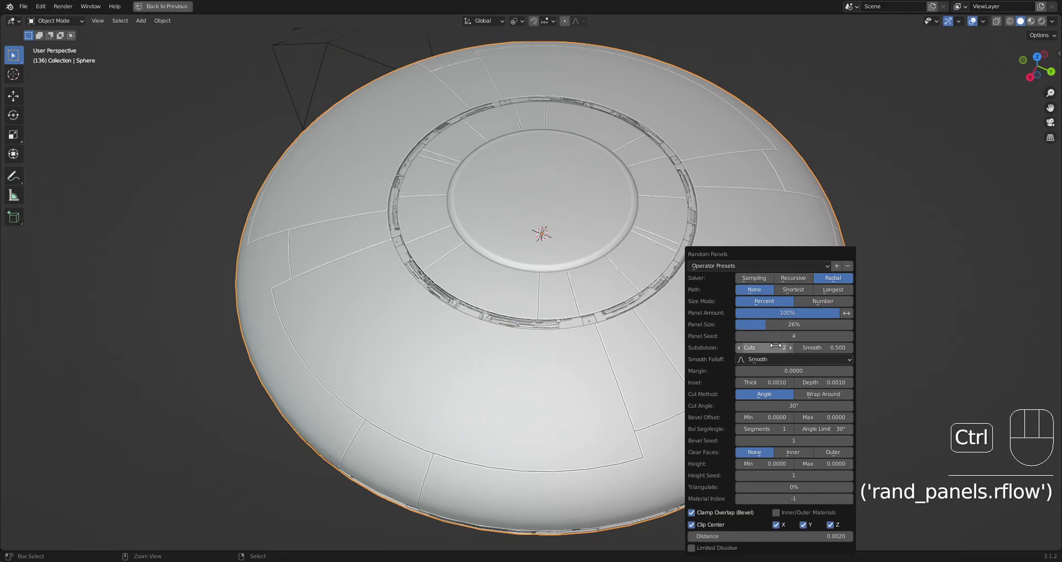
scroll(775, 346, "down", 2, "ctrl")
mouse_move(778, 324)
left_mouse_down()
mouse_move(814, 324)
mouse_move(743, 324)
mouse_move(761, 319)
left_mouse_up()
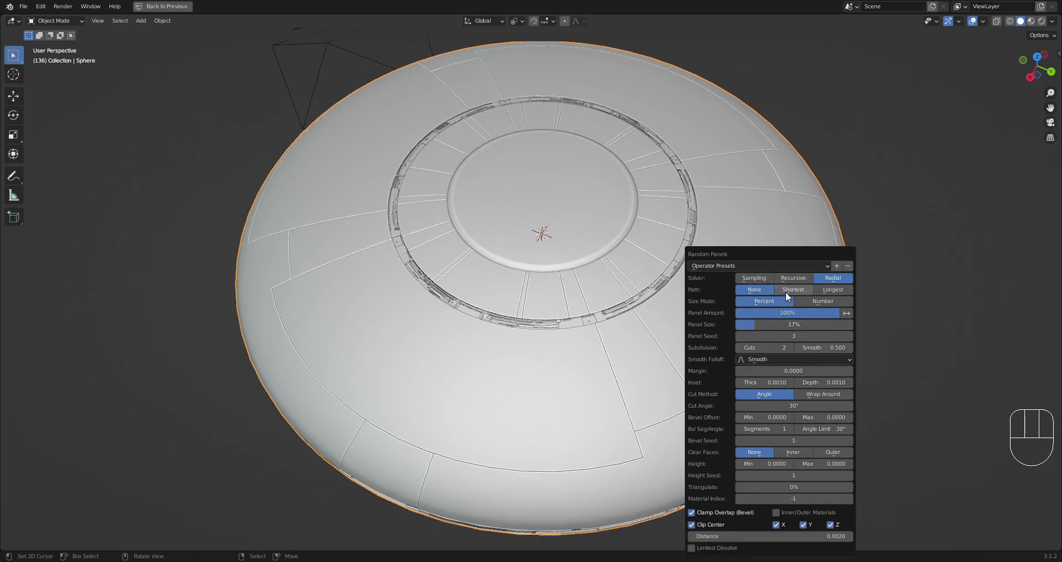
Try the Recursive solver on the inner ring panels with a 57% panel size and several panel seeds.
left_click(794, 278)
left_click(763, 278)
left_click(793, 277)
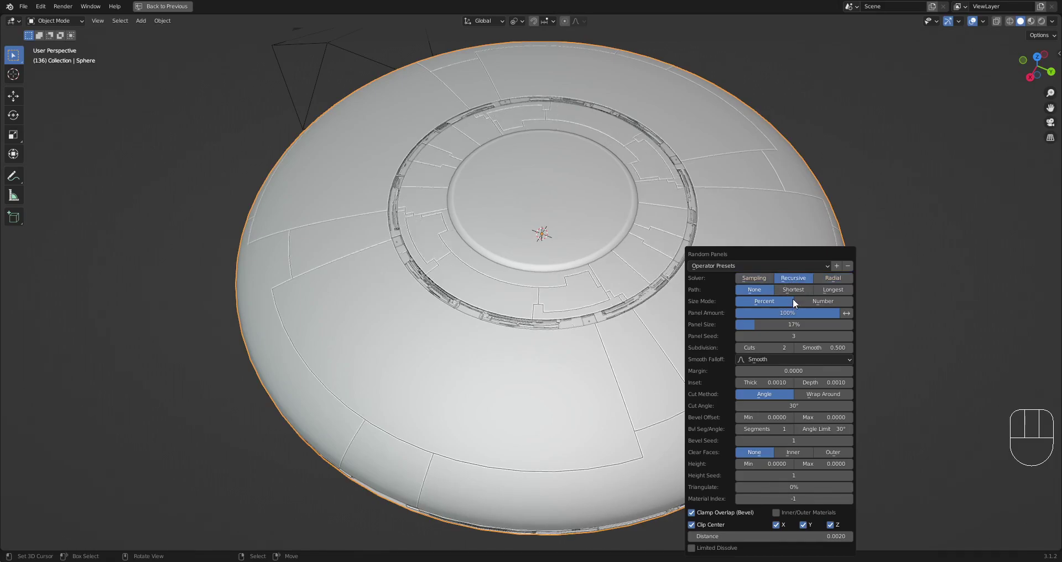
left_click_drag(782, 324, 829, 324)
scroll(793, 338, "up", 1, "ctrl")
scroll(793, 337, "up", 1, "ctrl")
scroll(793, 337, "up", 1, "ctrl")
scroll(793, 336, "up", 1, "ctrl")
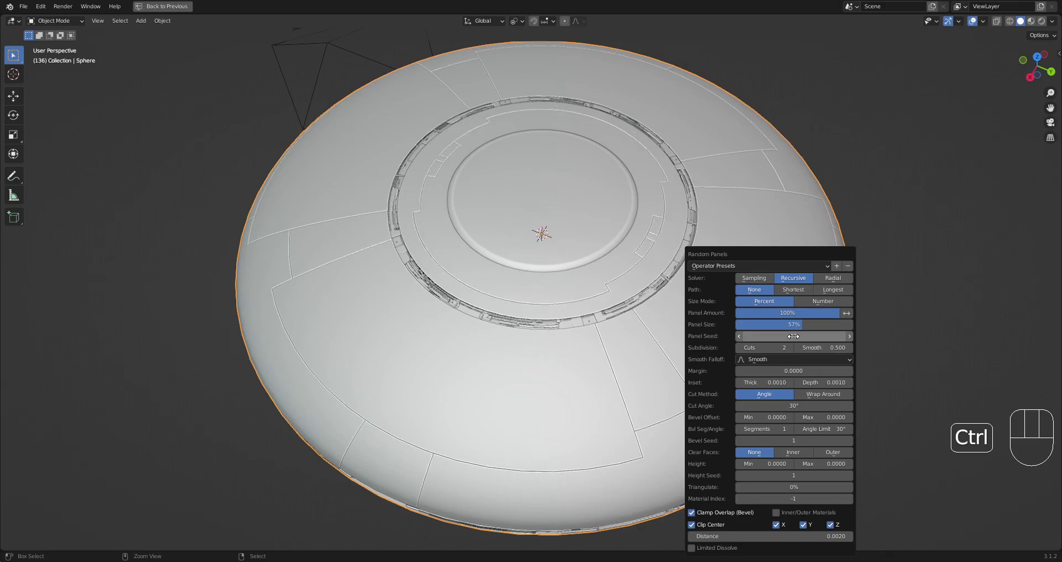
scroll(793, 336, "up", 1, "ctrl")
Set the inner ring panels to the Sampling solver with a 75% panel size and a higher panel seed.
left_click_drag(798, 325, 823, 324)
left_click(756, 278)
scroll(804, 336, "up", 4, "ctrl")
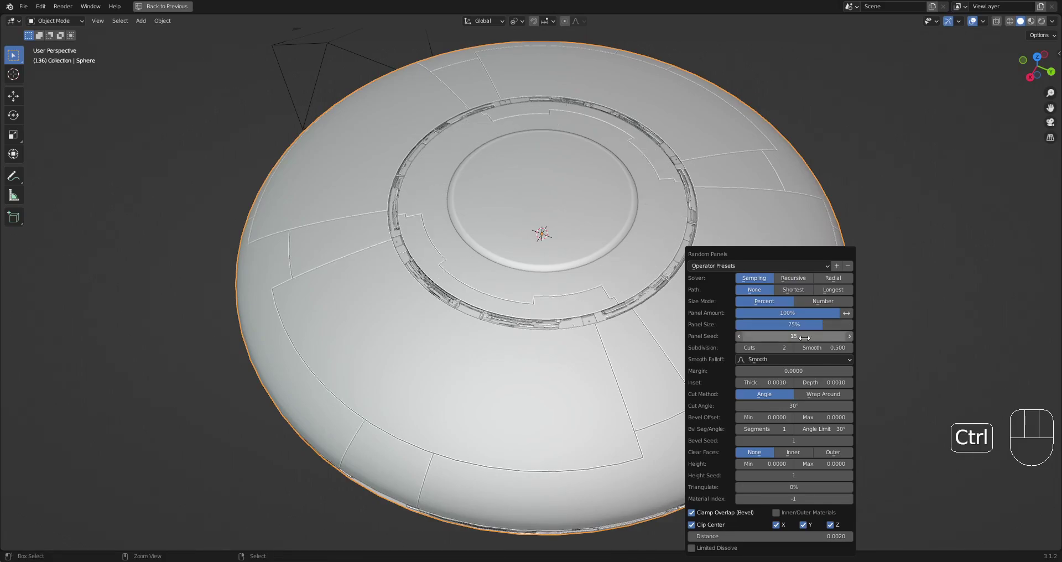
Select all faces of the central disc object.
scroll(593, 301, "down", 2)
middle_click_drag(594, 301, 575, 313)
scroll(577, 245, "up", 2)
key("Tab")
key("a")
middle_click_drag(577, 245, 609, 211)
key("alt+a")
key("a")
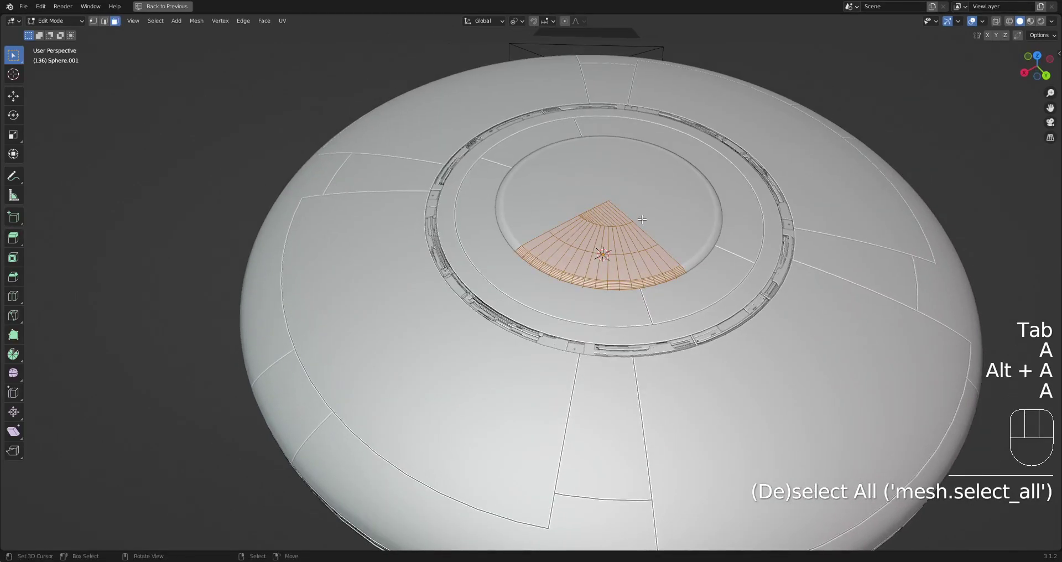
middle_click_drag(691, 216, 639, 235, "shift")
Add Random Panels to the central disc with a 64% panel size.
key("Tab")
key("shift+q")
left_click(640, 232)
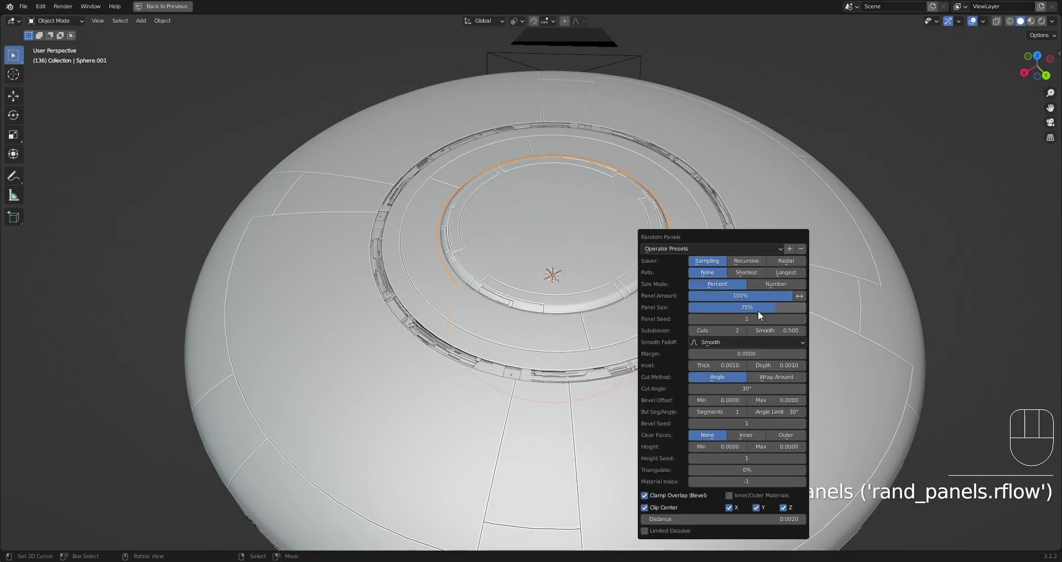
mouse_move(774, 307)
left_mouse_down()
mouse_move(738, 307)
mouse_move(800, 307)
mouse_move(731, 307)
mouse_move(763, 307)
left_mouse_up()
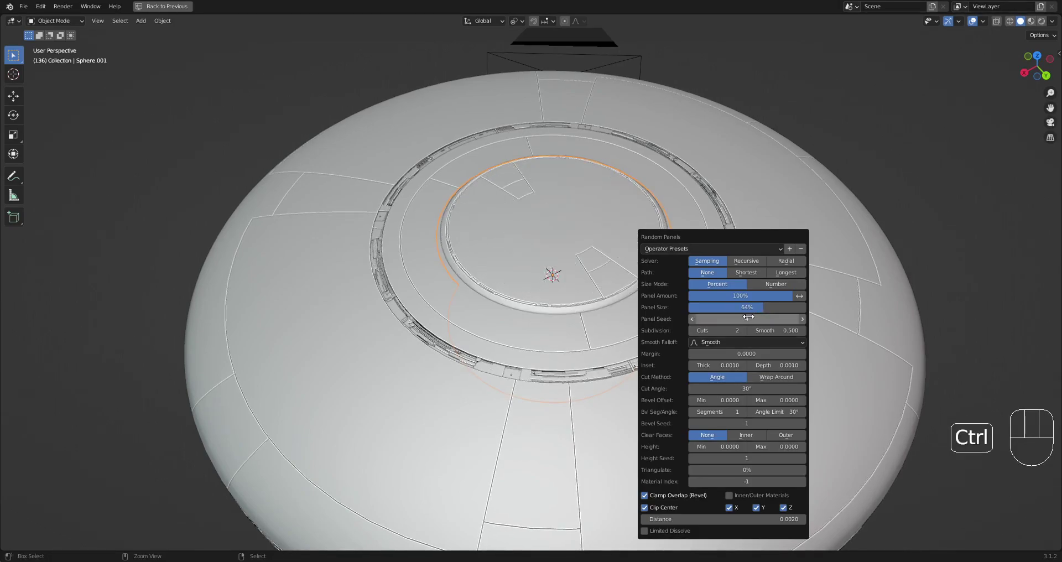
Try a series of successive panel seeds on the central disc.
scroll(749, 316, "up", 5, "ctrl")
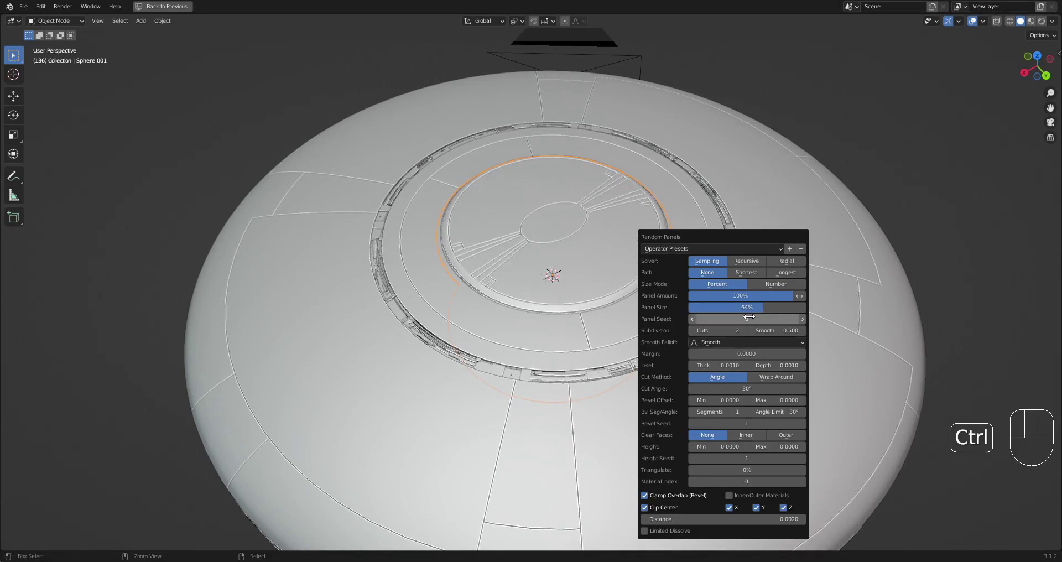
scroll(749, 317, "up", 2, "ctrl")
scroll(750, 317, "up", 2, "ctrl")
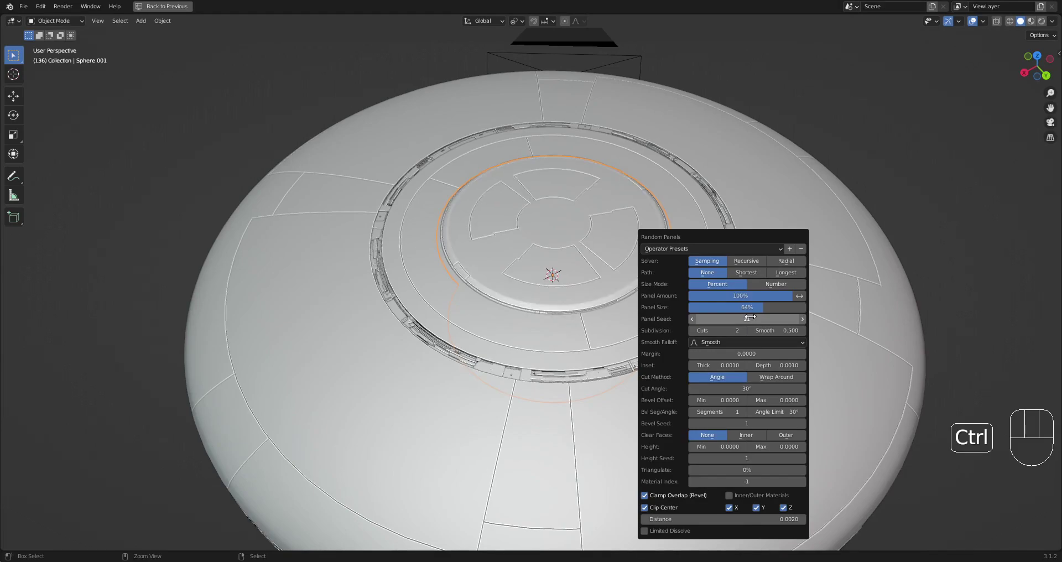
scroll(750, 317, "up", 4, "ctrl")
scroll(750, 317, "up", 1, "ctrl")
scroll(750, 317, "up", 3, "ctrl")
scroll(752, 318, "up", 2, "ctrl")
scroll(752, 318, "up", 4, "ctrl")
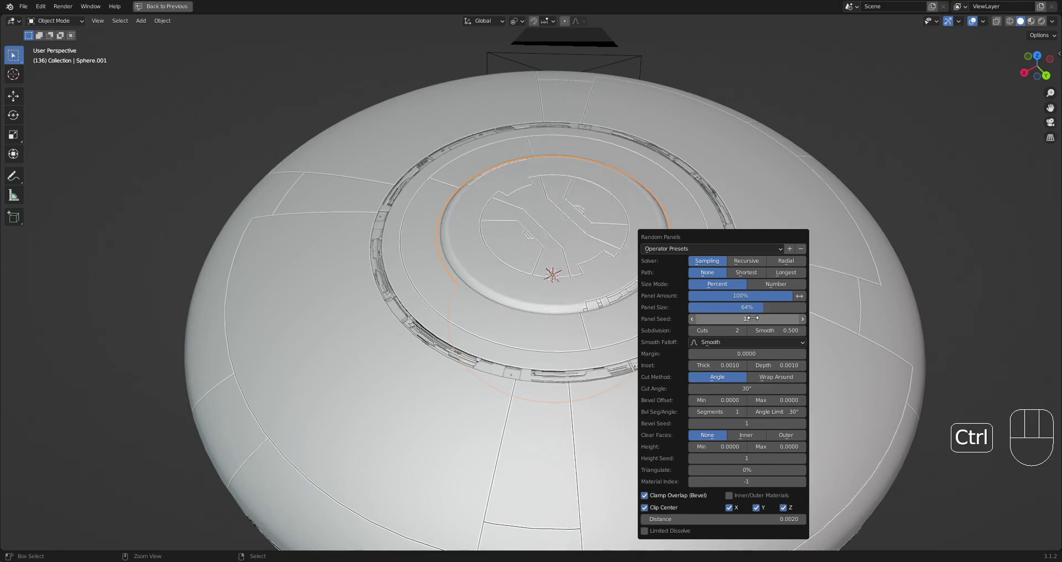
scroll(752, 318, "up", 1, "ctrl")
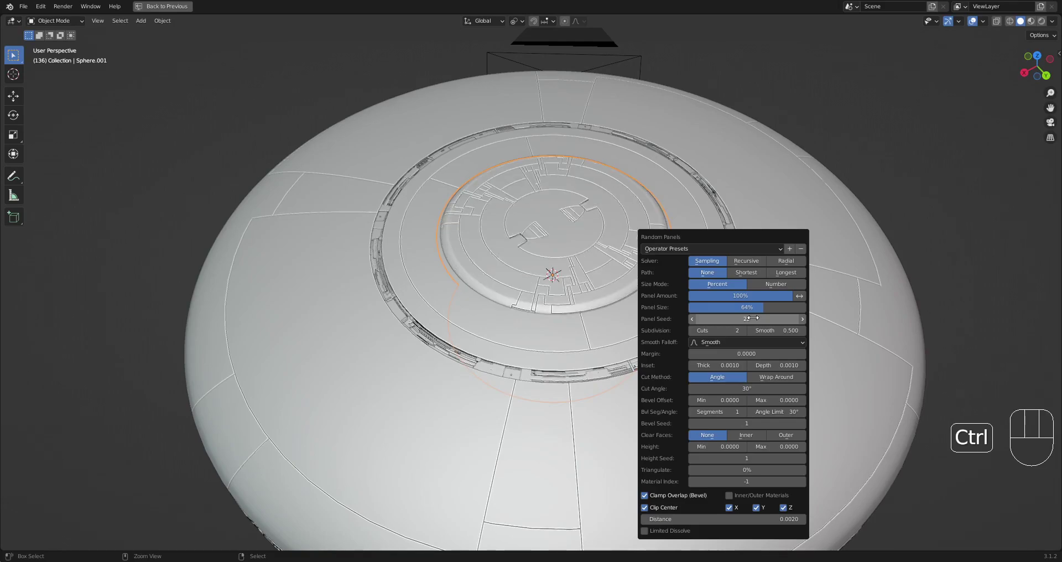
Switch the disc panels to the Radial solver with a 19% panel size and panel seed 29.
left_click_drag(761, 309, 718, 307)
left_click(778, 262)
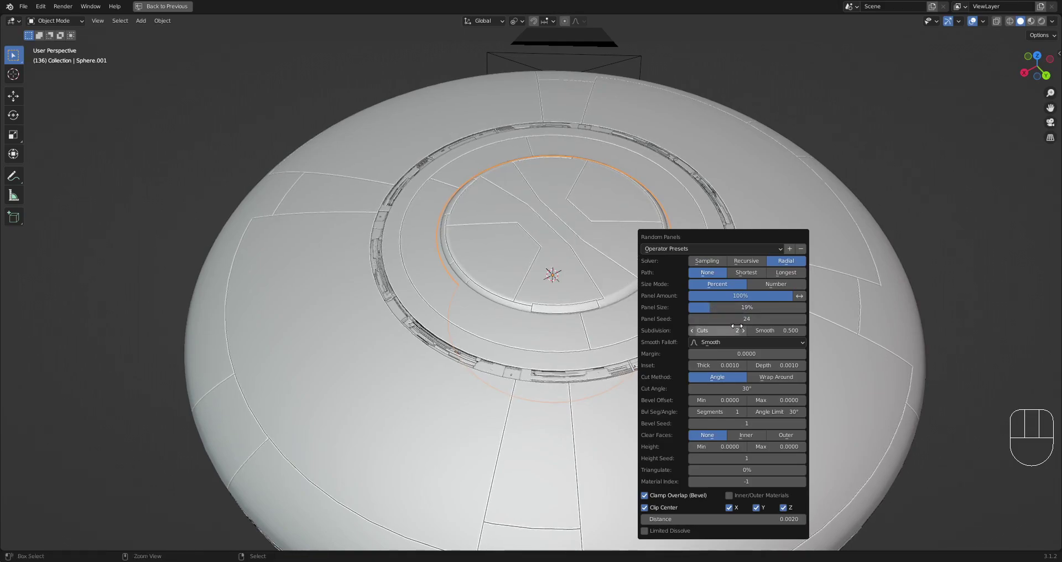
scroll(737, 320, "up", 2, "ctrl")
scroll(737, 319, "up", 2, "ctrl")
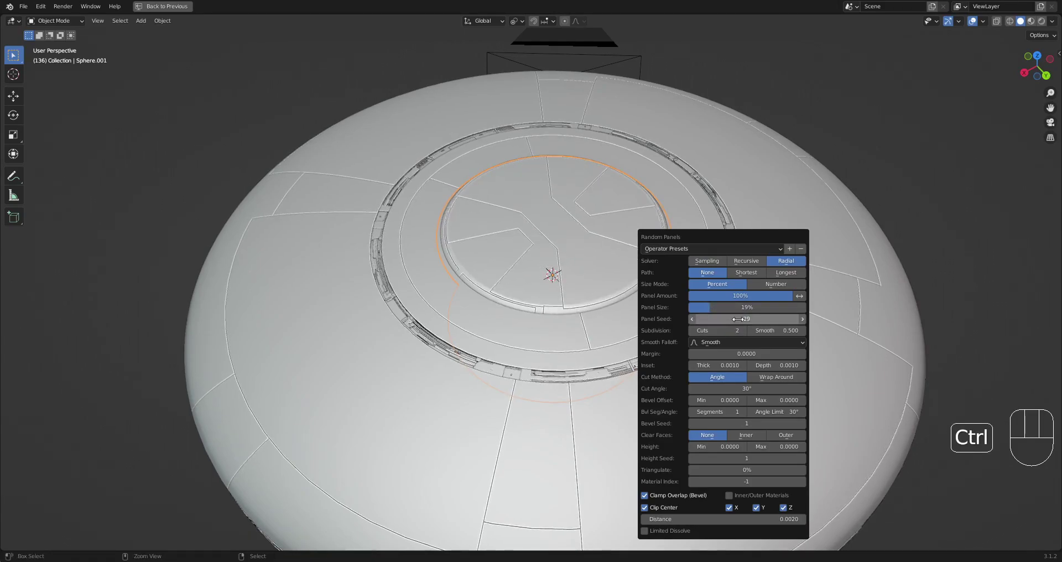
Check the disc panels from above and save the file.
middle_click_drag(731, 319, 636, 328)
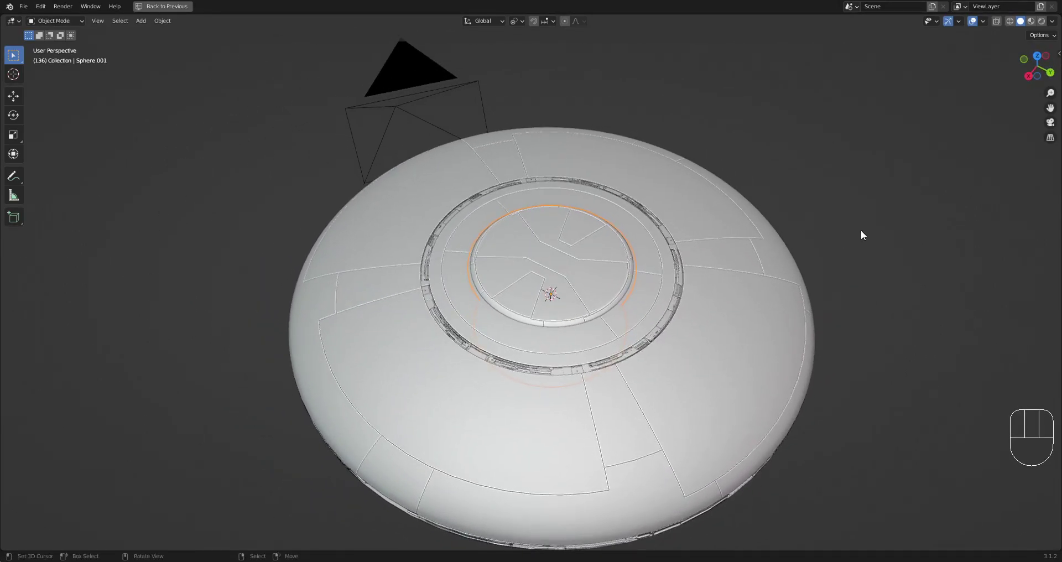
middle_click_drag(590, 297, 558, 297)
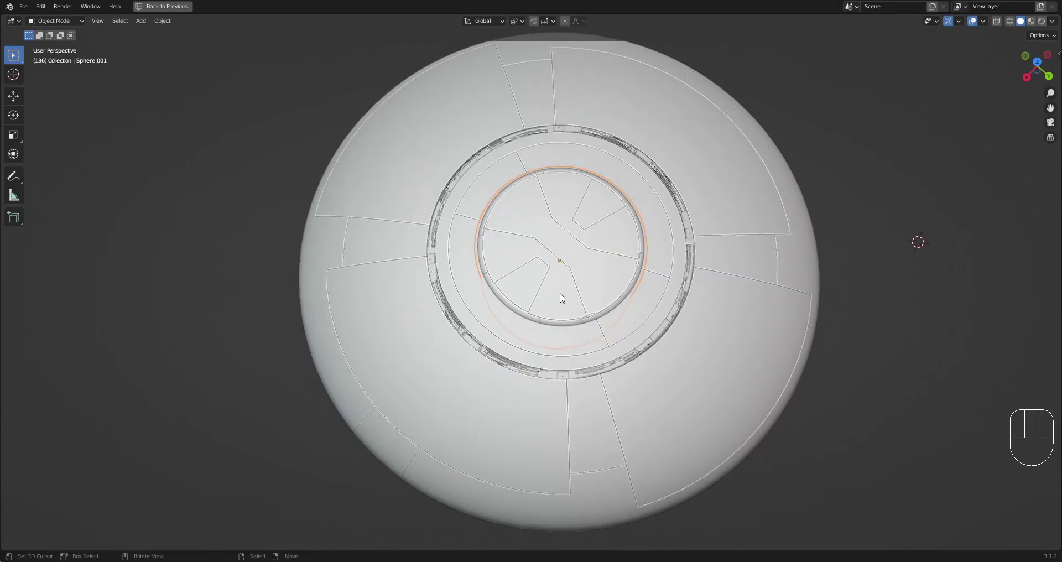
scroll(613, 306, "up", 4)
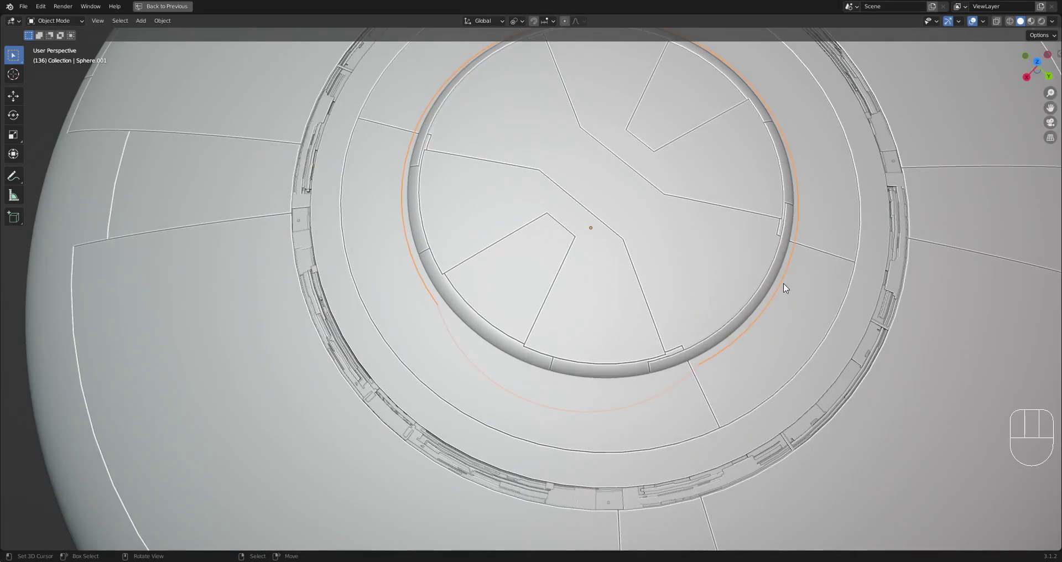
scroll(756, 242, "down", 5)
key("ctrl+s")
scroll(696, 315, "down", 1)
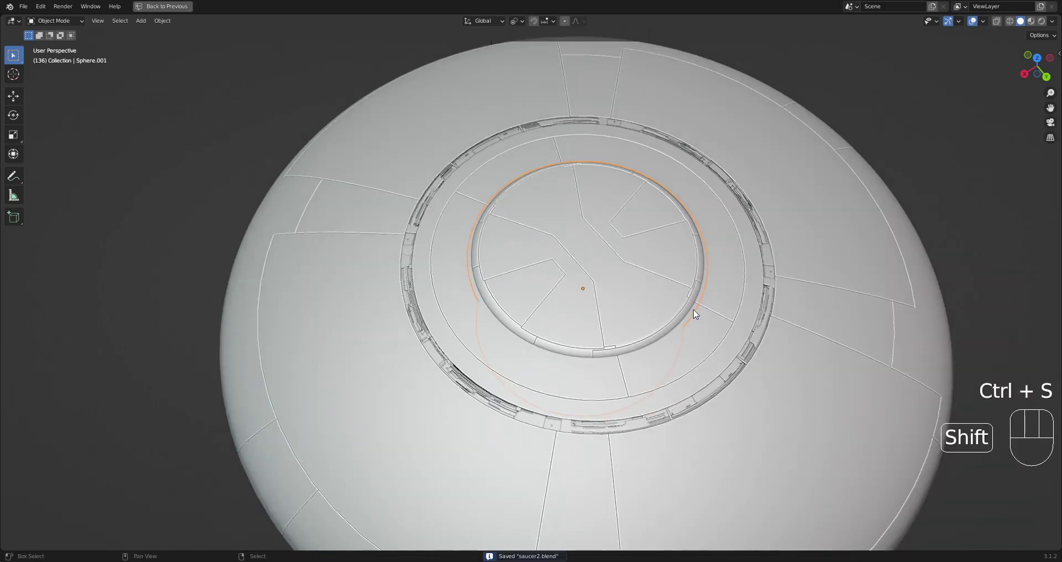
Pick the outer hull object and clear the selection in its mesh.
scroll(680, 312, "up", 2)
scroll(667, 308, "down", 3)
middle_click_drag(668, 295, 588, 345)
scroll(679, 223, "down", 2)
key("alt+a")
left_click(538, 376)
key("Tab")
key("alt+a")
key("Tab")
Select the hull panels, extend the selection to all the saucer's mesh objects with Select Grouped, and save the file.
middle_click_drag(657, 374, 635, 296)
key("alt+a")
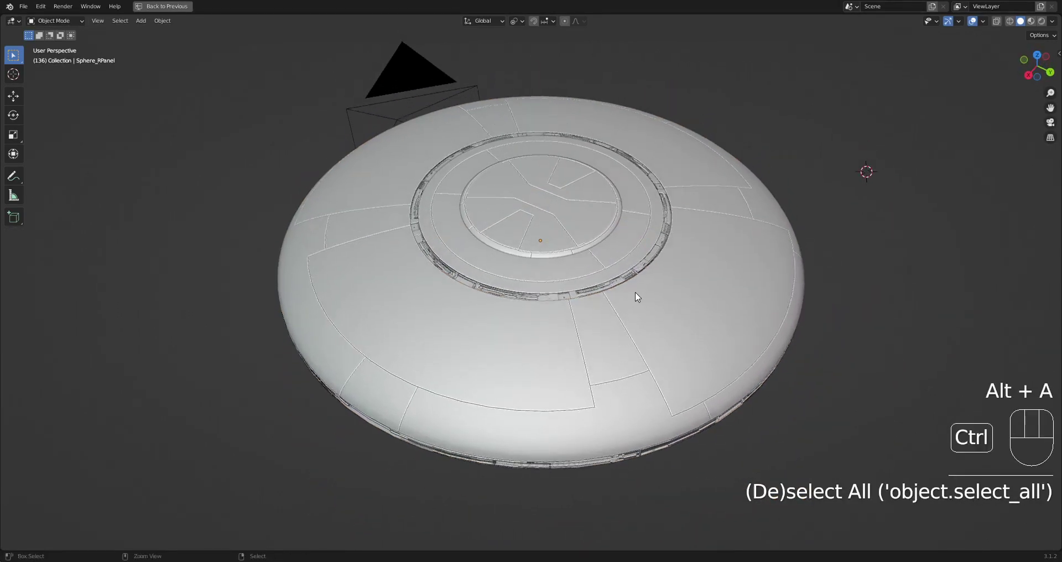
key("ctrl+s")
left_click(621, 304)
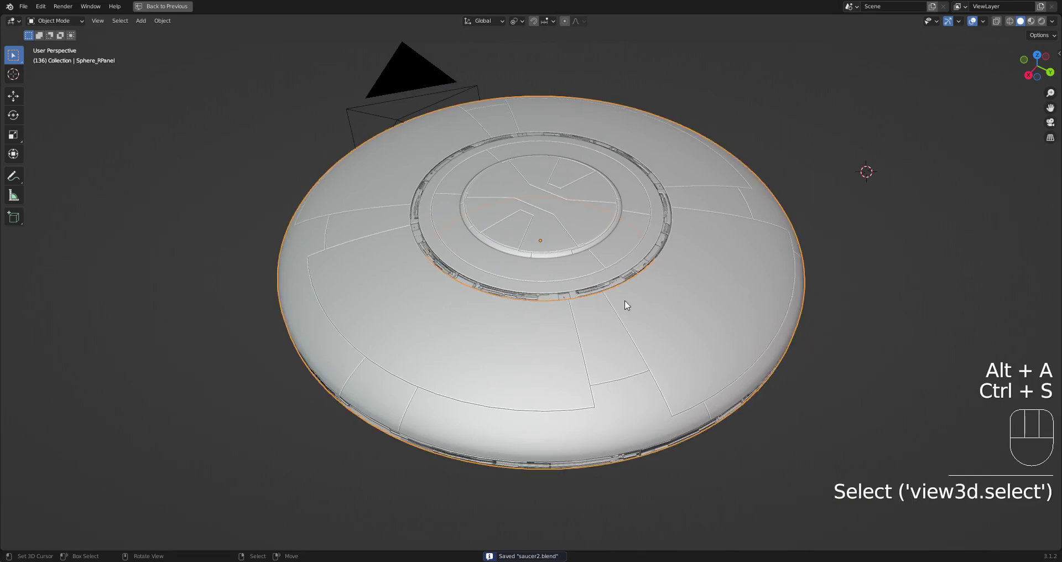
key("shift+g")
left_click(644, 285)
key("ctrl+s")
Apply Random VColor to the selected saucer objects with a maximum saturation of 0.
key("shift+q")
left_click(651, 307)
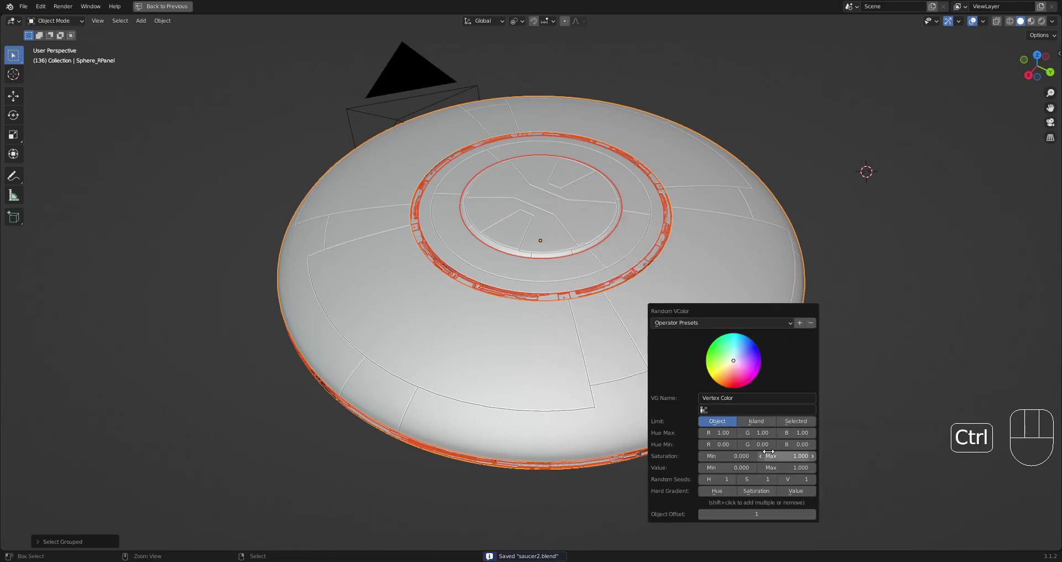
type("0")
key("Return")
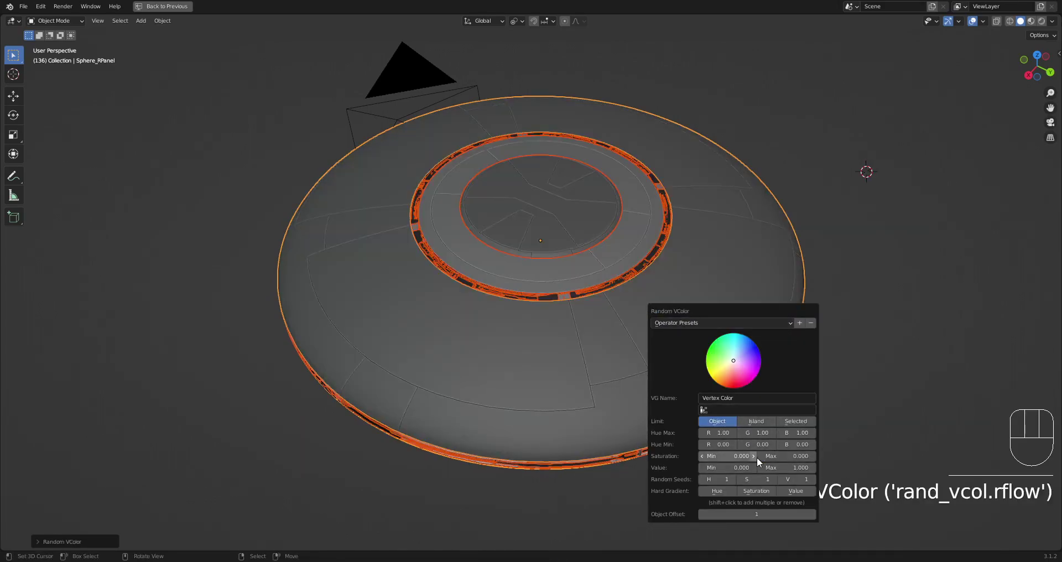
Hide the viewport overlays, and set the random vertex colors' value seed to 3.
key("shift+alt+z")
key("F9")
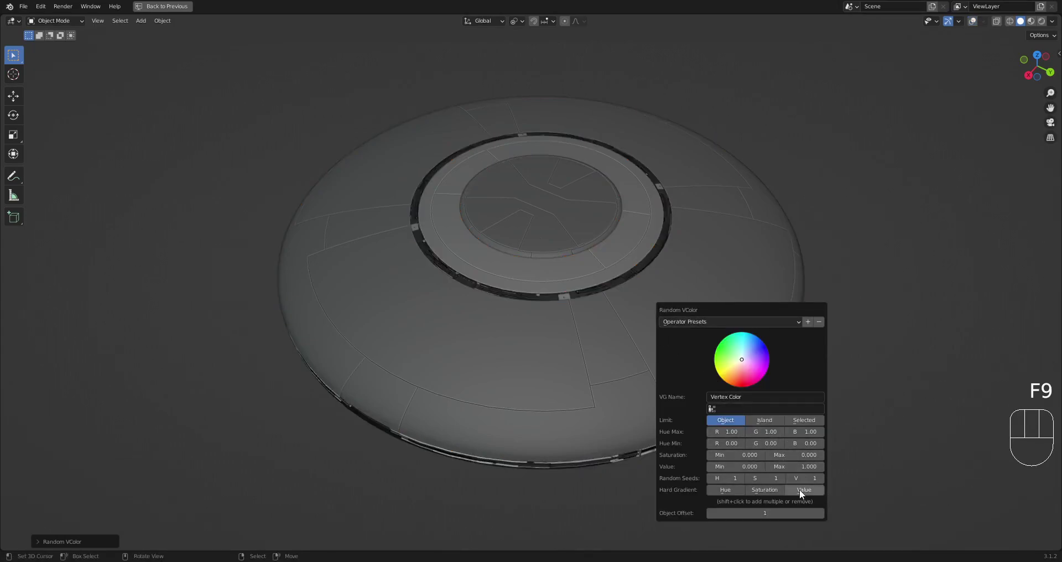
scroll(800, 477, "up", 3, "ctrl")
scroll(800, 478, "down", 1, "ctrl")
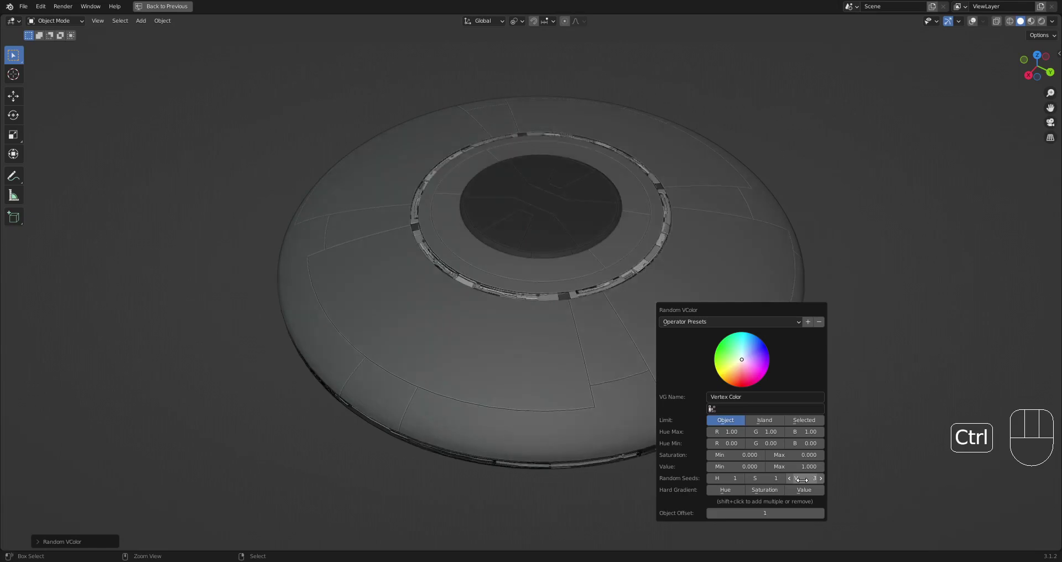
Limit the random vertex colors to Island, with a value range from 0.5 to 0.9.
left_click(768, 420)
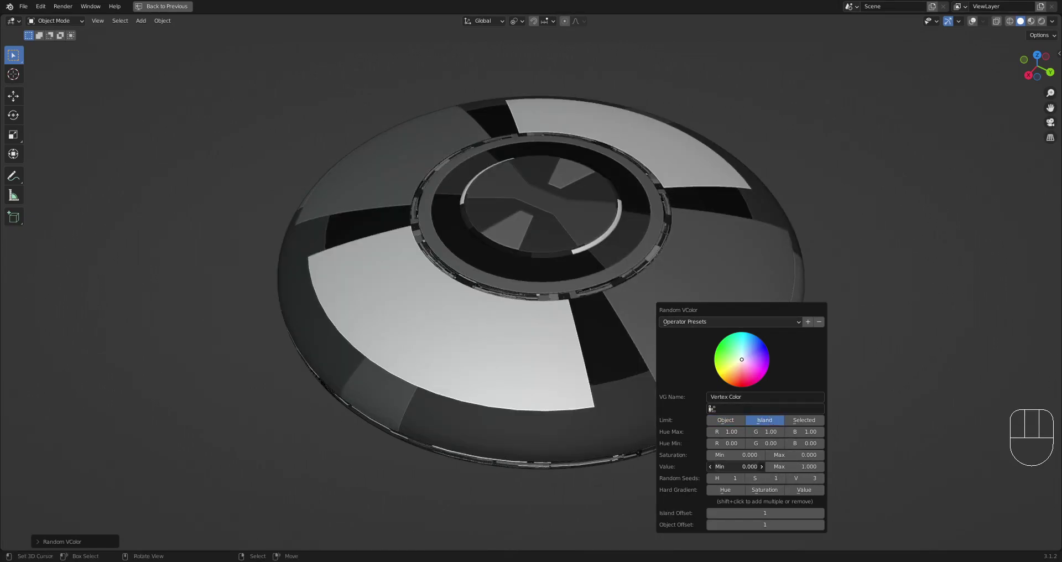
left_click(740, 469)
type(".5")
key("Tab")
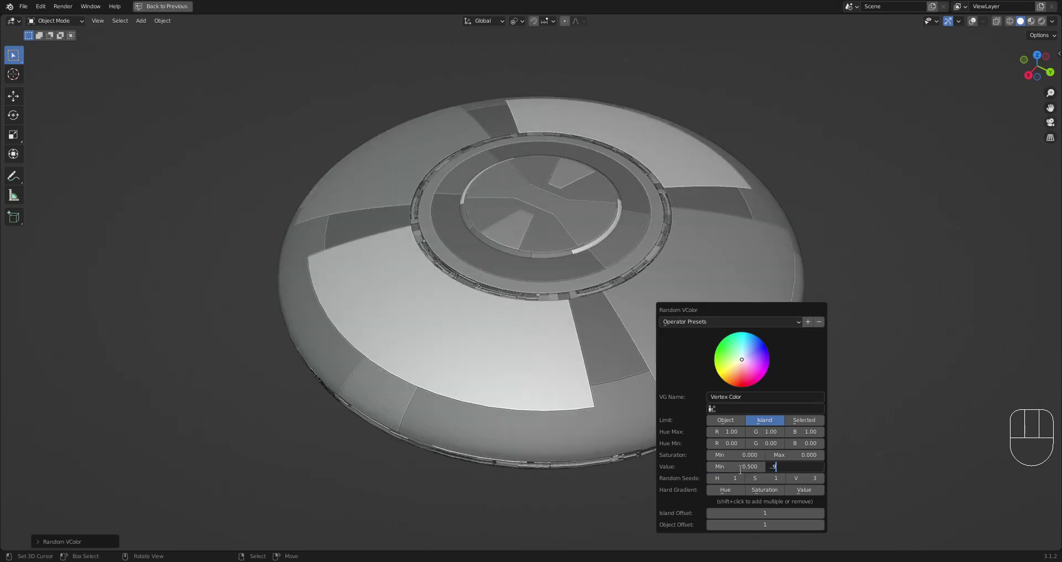
key("Return")
left_click(784, 469)
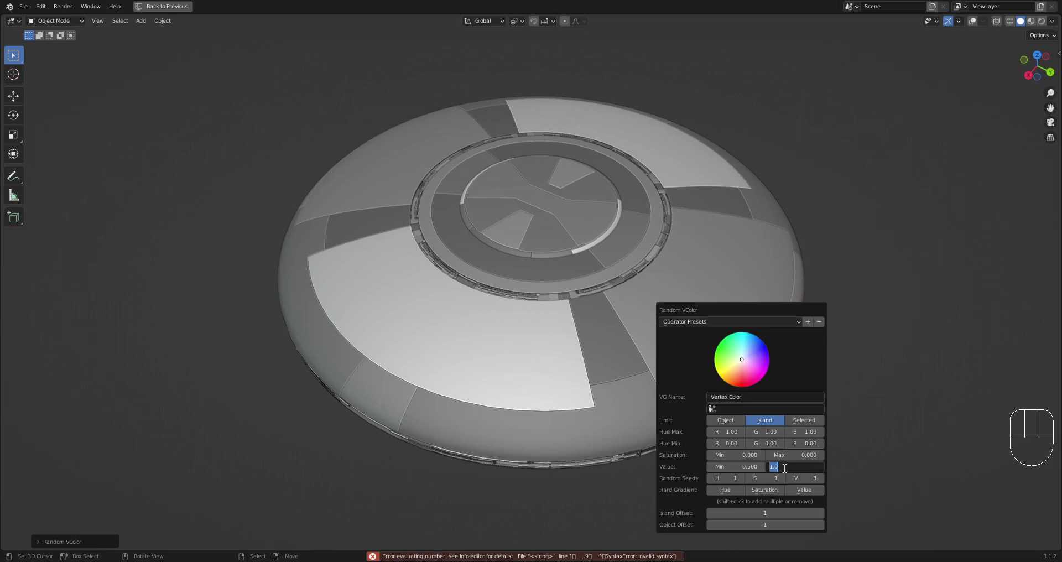
key("Return")
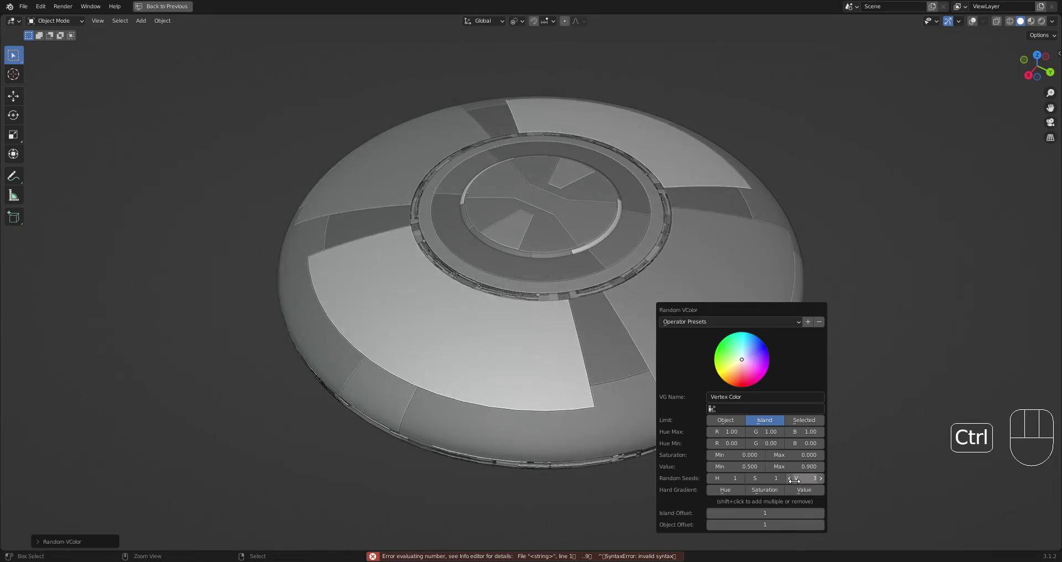
Set the island offset to 2 and the random value seed to 12.
scroll(794, 480, "up", 2, "ctrl")
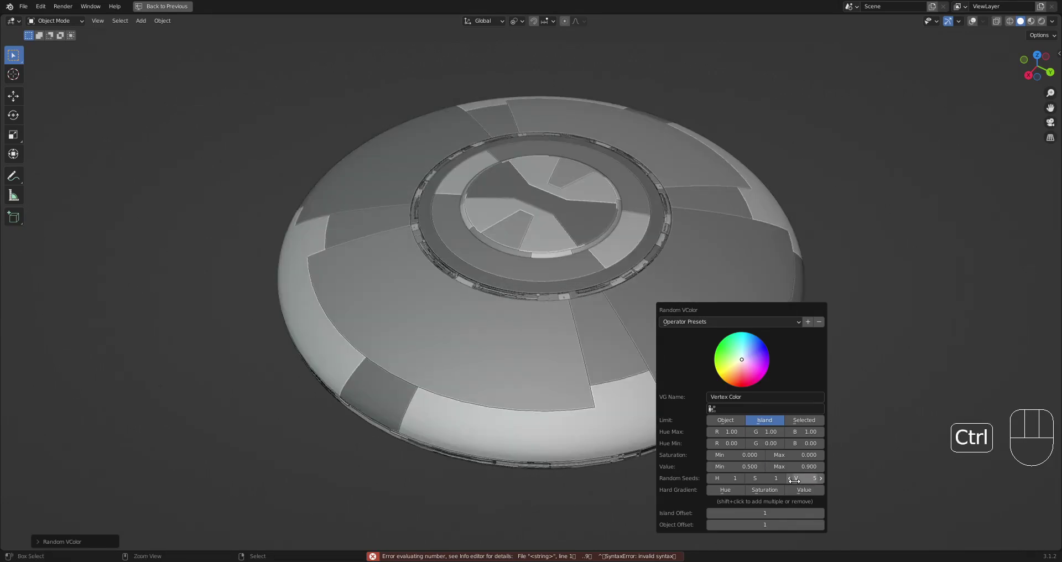
scroll(794, 480, "up", 1, "ctrl")
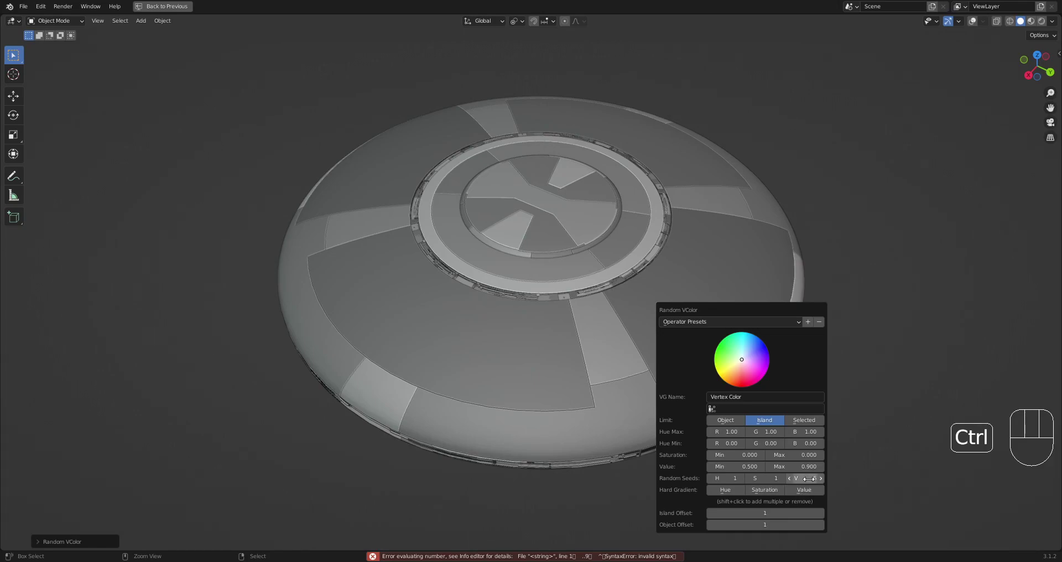
scroll(809, 479, "up", 1, "ctrl")
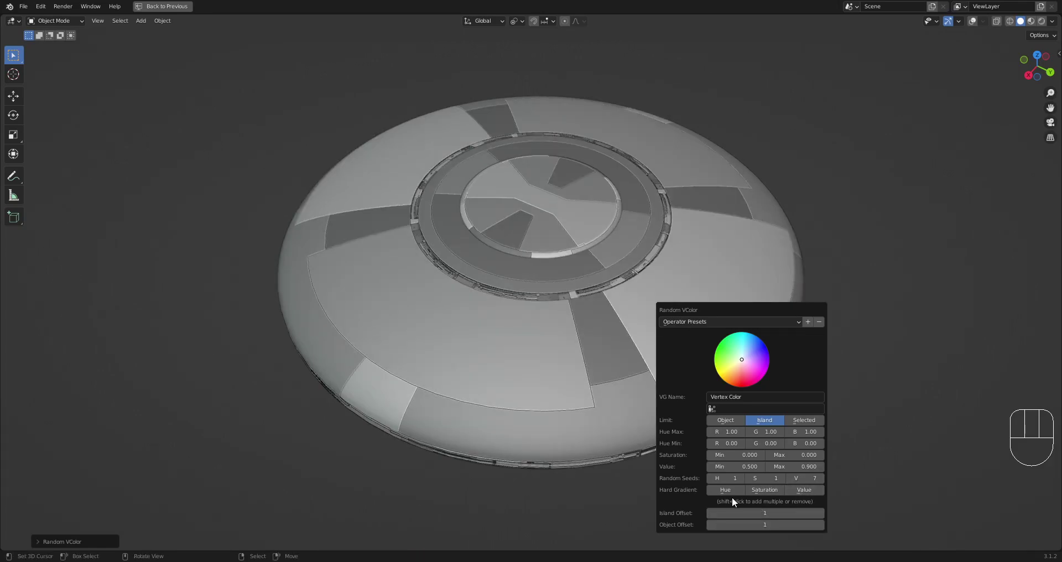
scroll(762, 512, "up", 1, "ctrl")
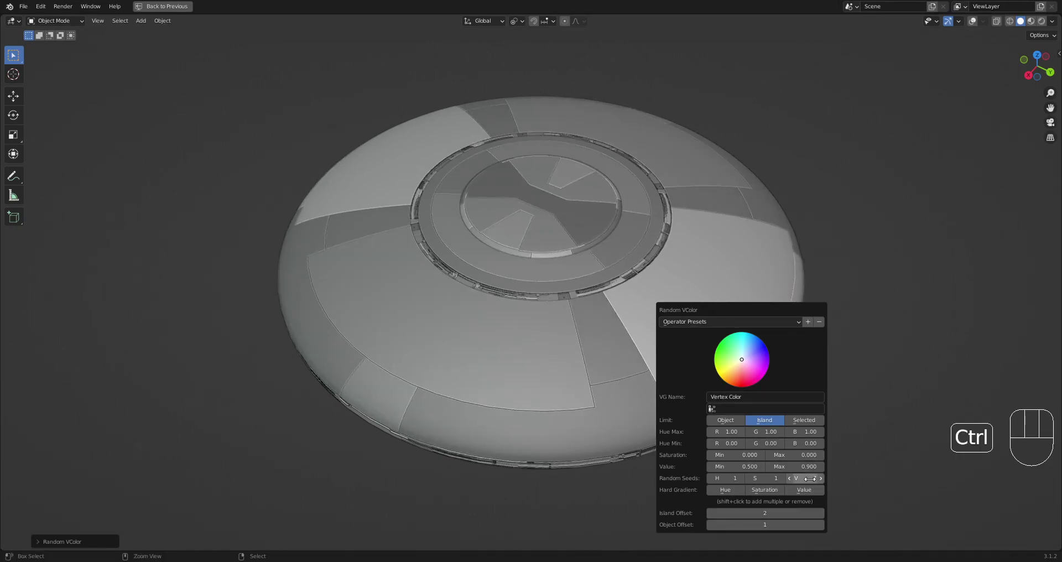
scroll(809, 478, "up", 3, "ctrl")
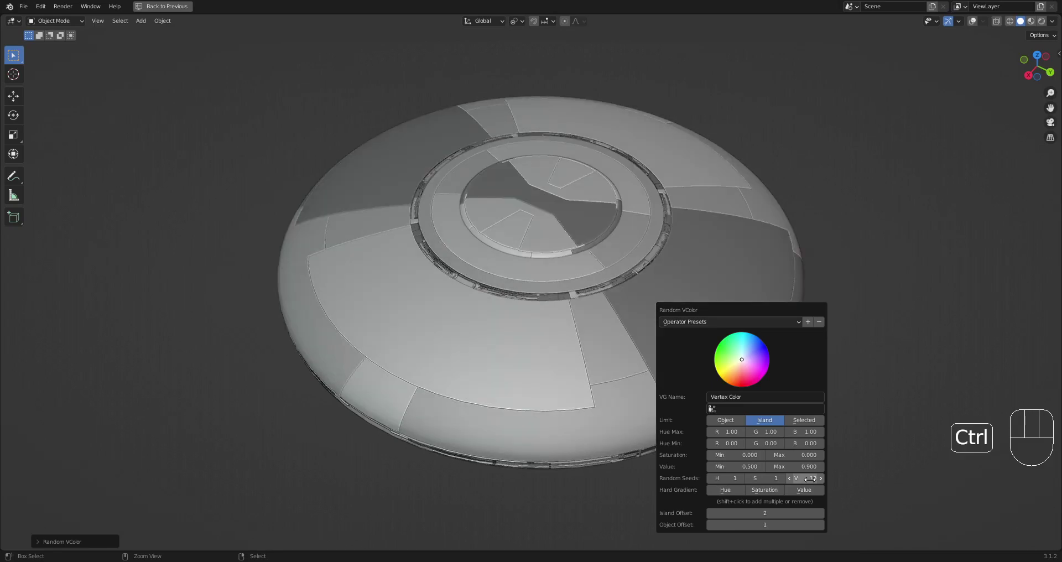
scroll(810, 479, "up", 2, "ctrl")
scroll(810, 478, "up", 1, "ctrl")
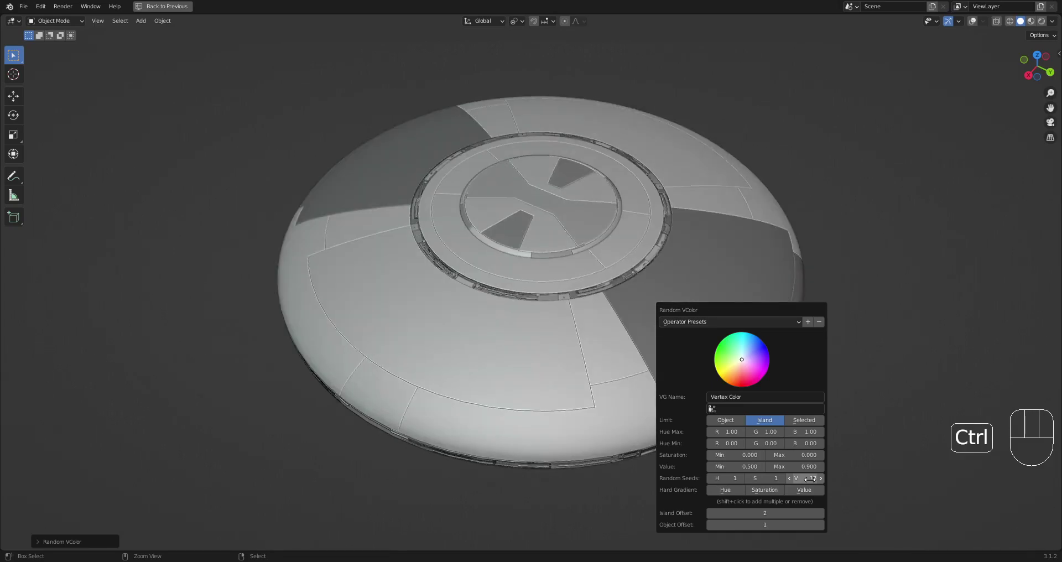
scroll(810, 478, "up", 1, "ctrl")
Set the minimum value of the random vertex colors to 0.6.
left_click(739, 467)
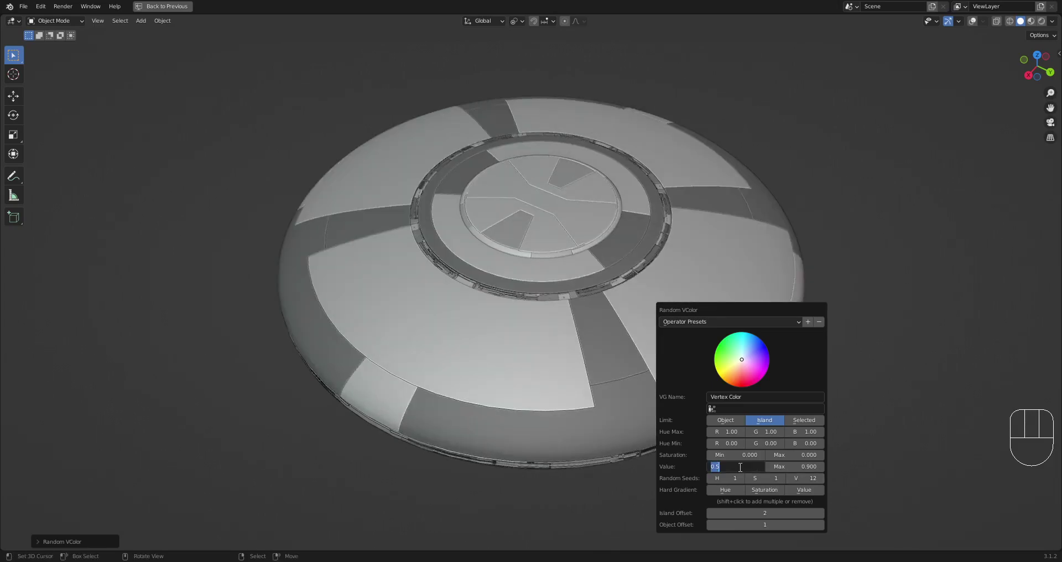
key("Return")
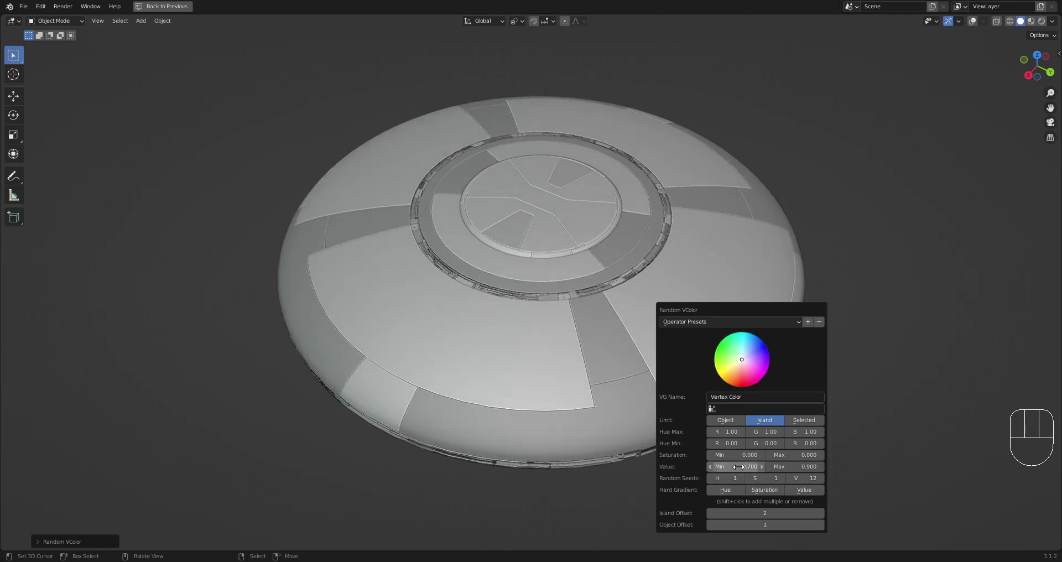
left_click(738, 468)
key("Return")
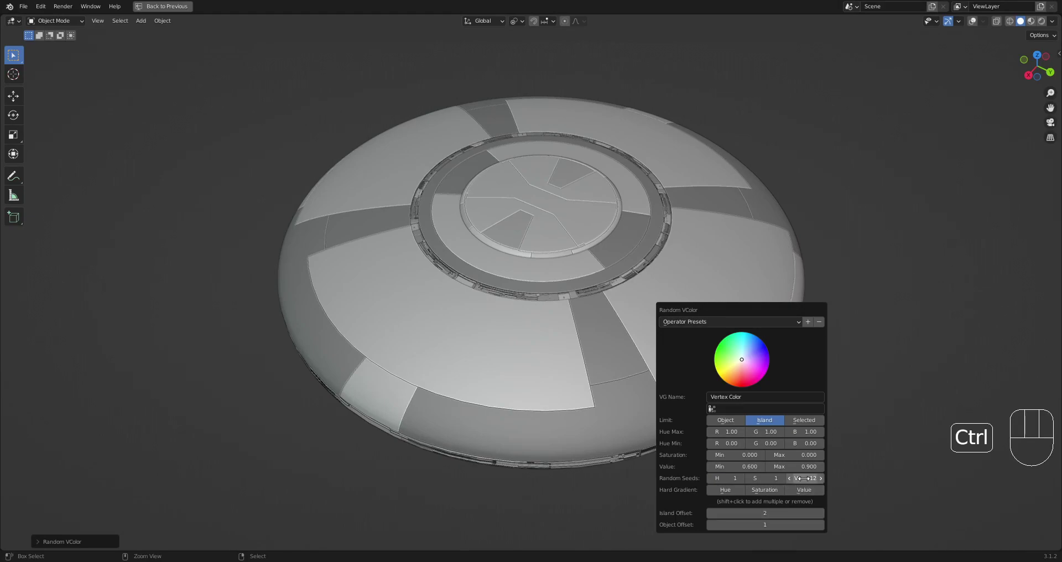
Step the value seed through further variations to choose a different distribution of gray shades across the saucer's panels.
scroll(804, 478, "up", 1, "ctrl")
scroll(803, 478, "down", 1, "ctrl")
scroll(803, 478, "up", 3, "ctrl")
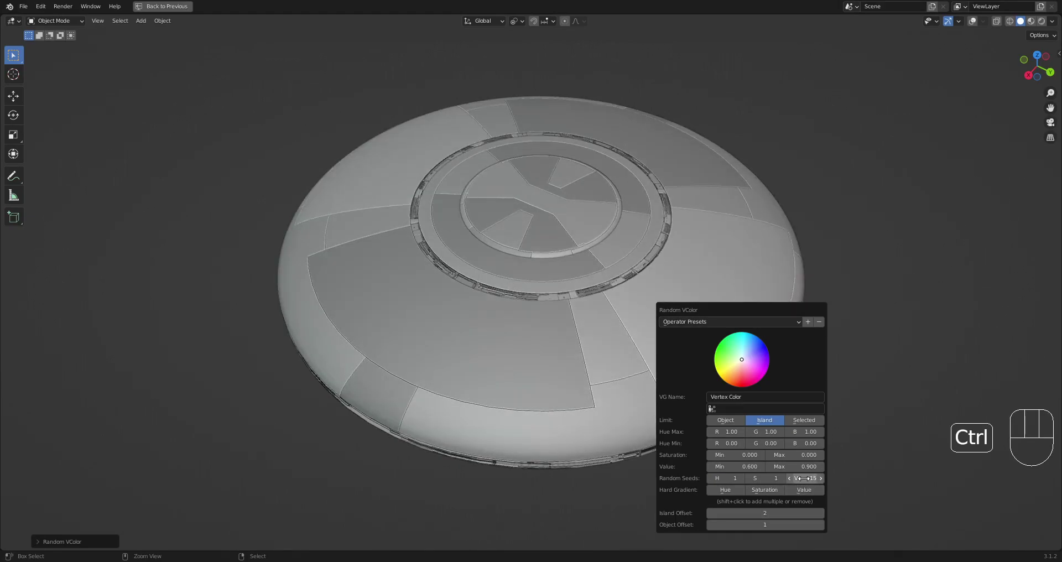
scroll(803, 478, "down", 1, "ctrl")
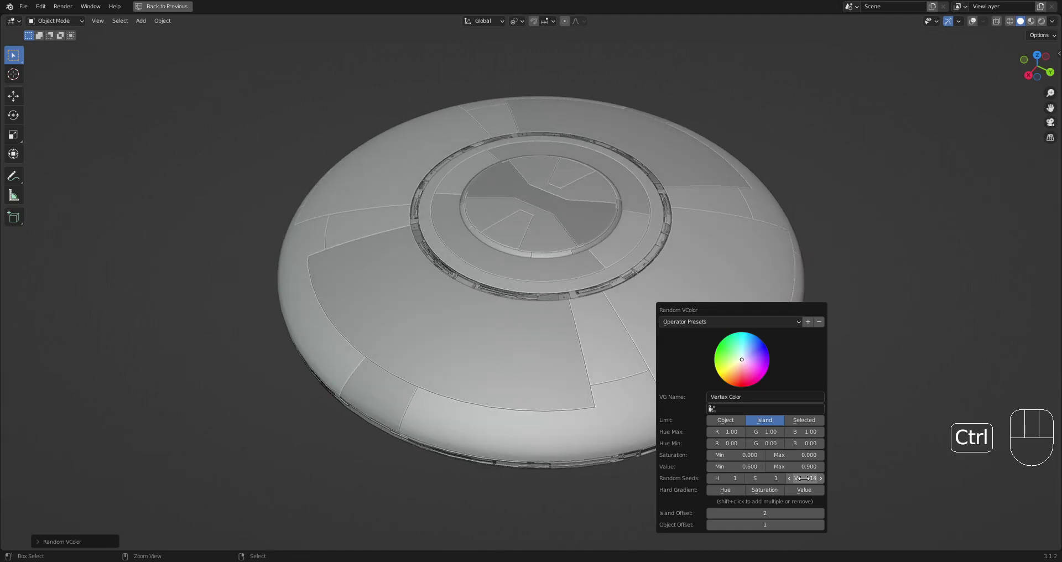
scroll(804, 477, "down", 1, "ctrl")
middle_click_drag(447, 460, 604, 409)
key("F9")
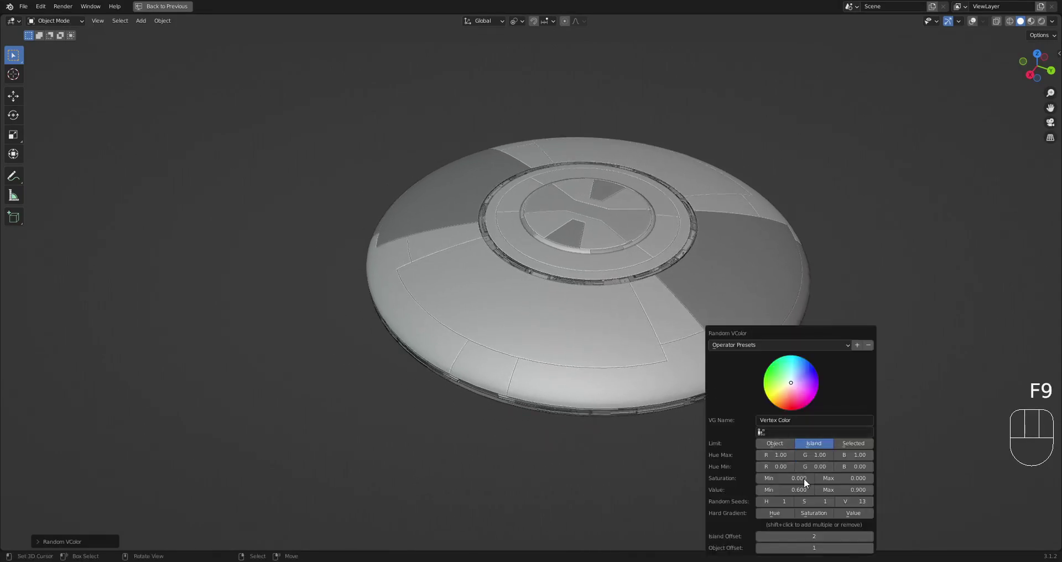
scroll(850, 501, "up", 1, "ctrl")
scroll(850, 501, "up", 1, "ctrl")
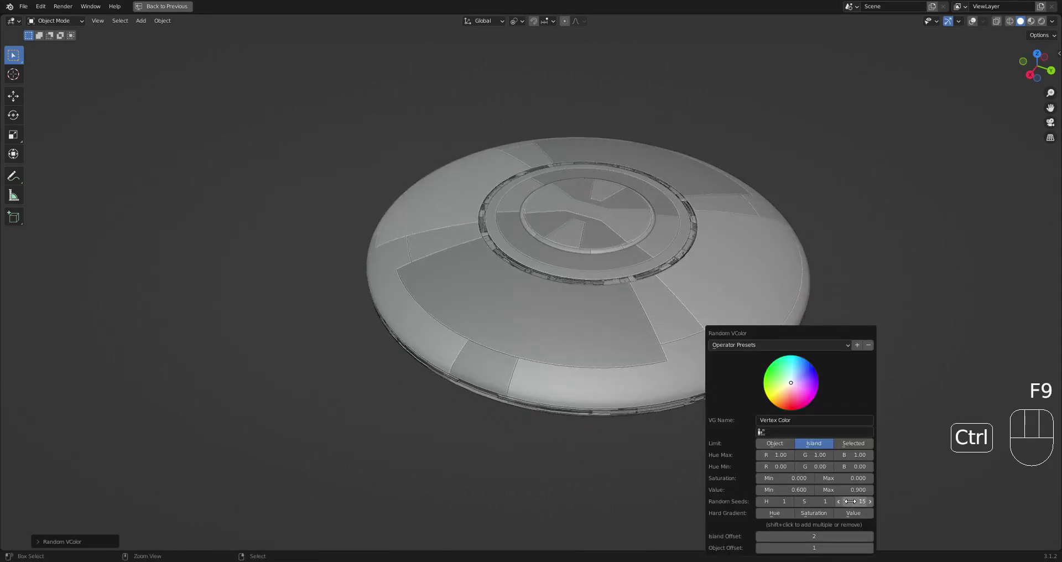
scroll(850, 501, "up", 1, "ctrl")
Show the viewport overlays again and select the linked faces of a rim panel in the hull panels mesh.
middle_click_drag(759, 345, 609, 339)
key("Tab")
key("Tab")
key("Tab")
key("shift+alt+z")
key("alt+a")
scroll(610, 343, "up", 2)
key("3")
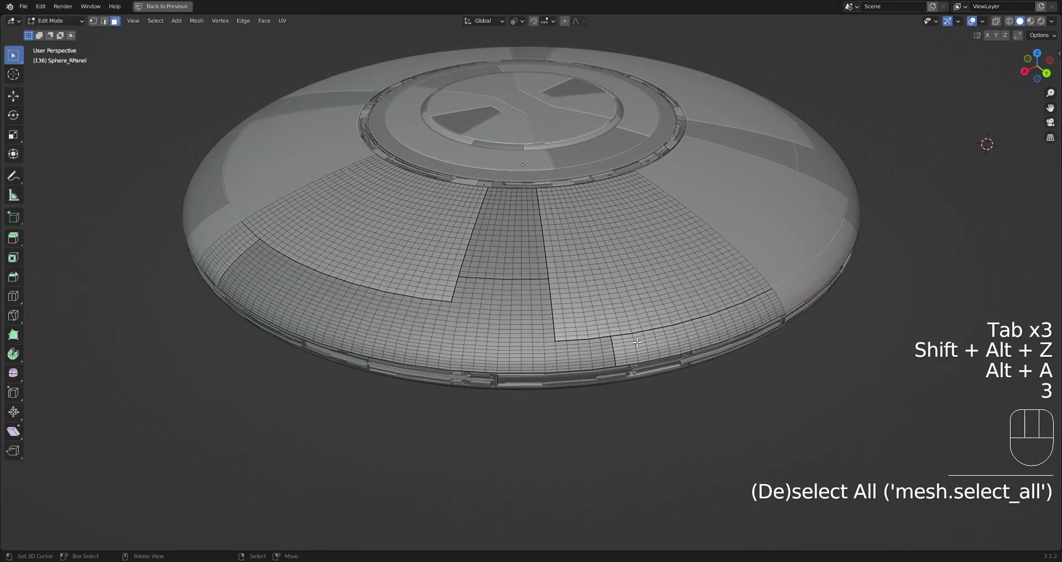
key("l")
Try applying Random VColor to the hull panels object with the rim panel's linked faces selected.
key("Tab")
key("shift+q")
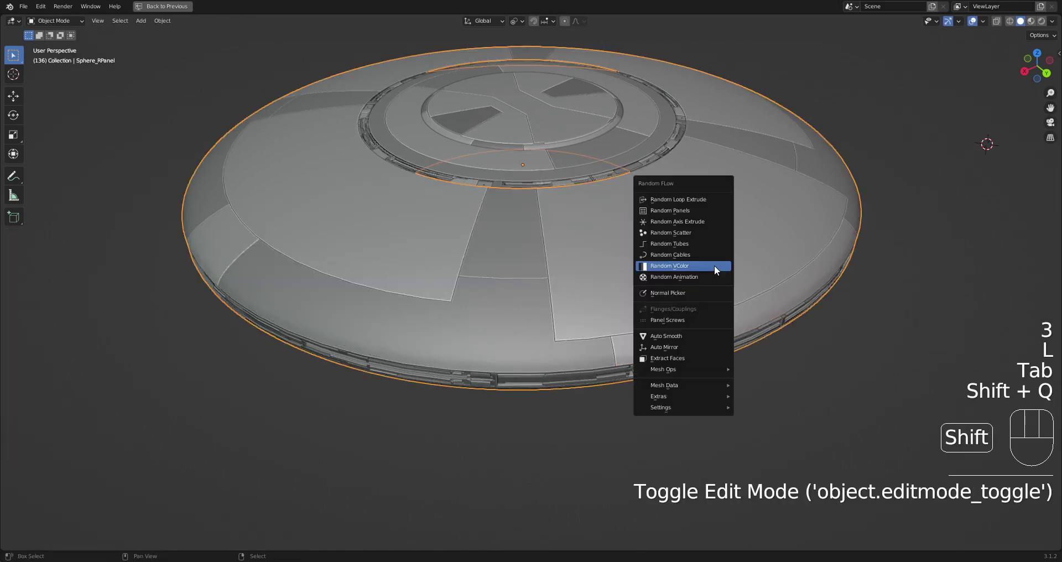
key("Tab")
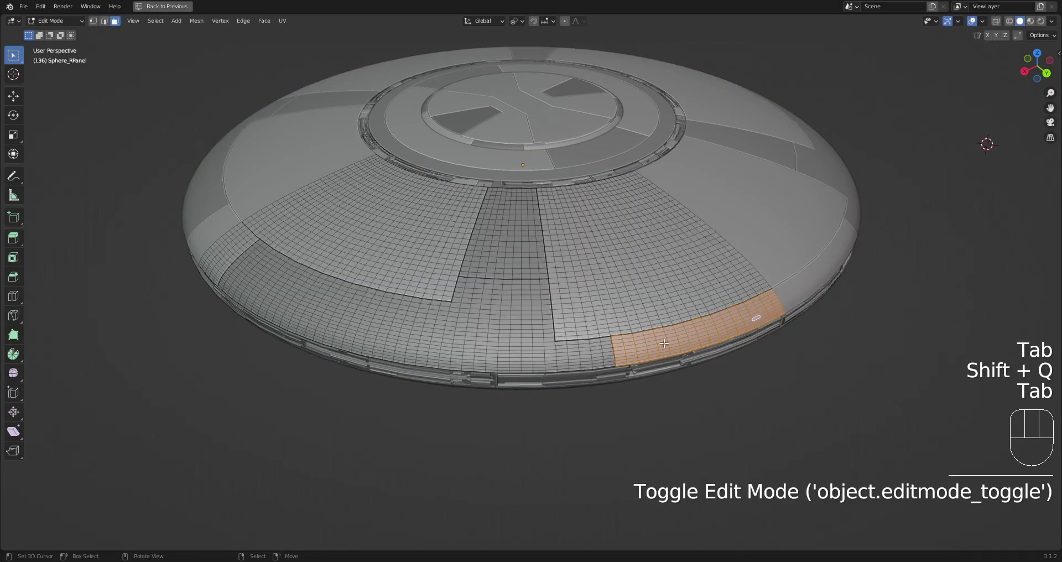
key("l")
key("Tab")
key("shift+q")
left_click(684, 291)
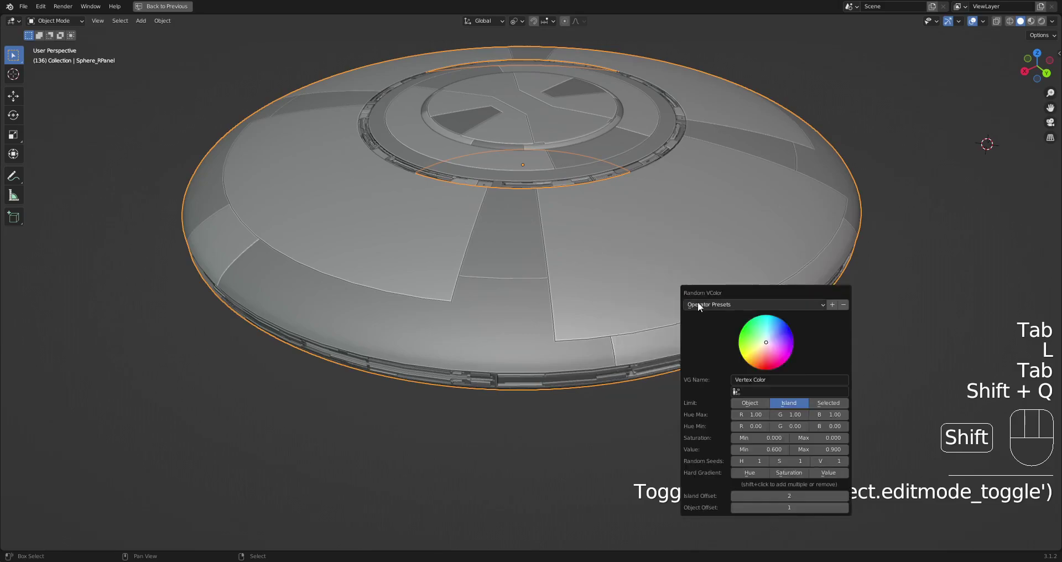
Try limiting the random vertex colors to Selected with different value seeds, and undo the result.
scroll(826, 461, "up", 2, "ctrl")
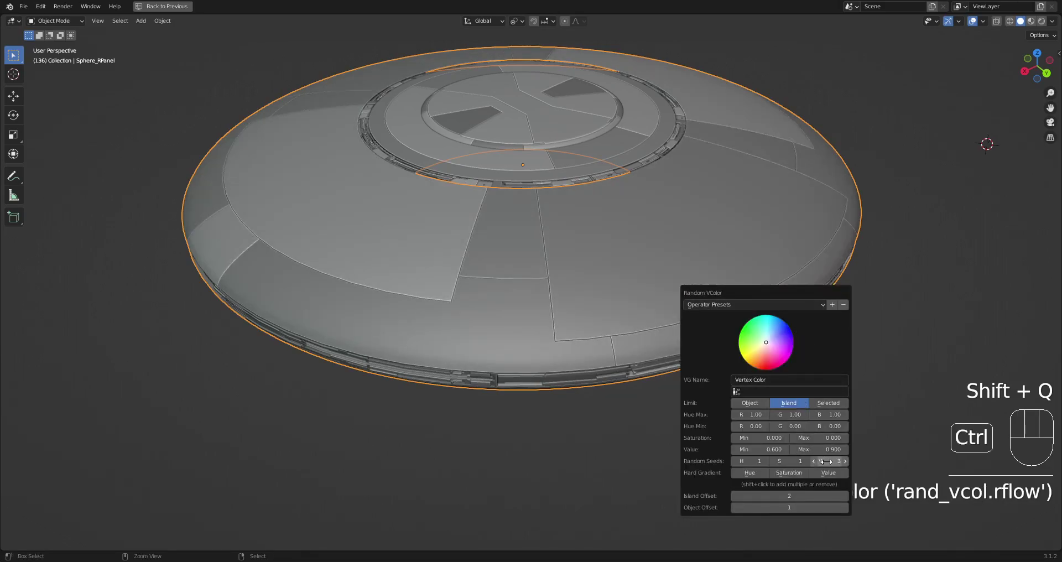
scroll(825, 462, "down", 1, "ctrl")
left_click(825, 403)
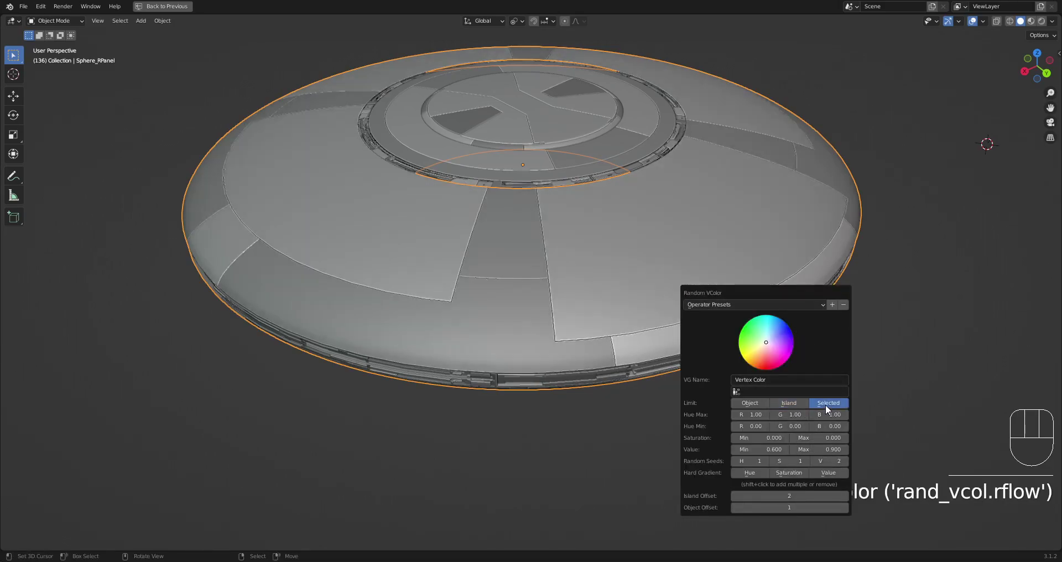
scroll(828, 462, "up", 1, "ctrl")
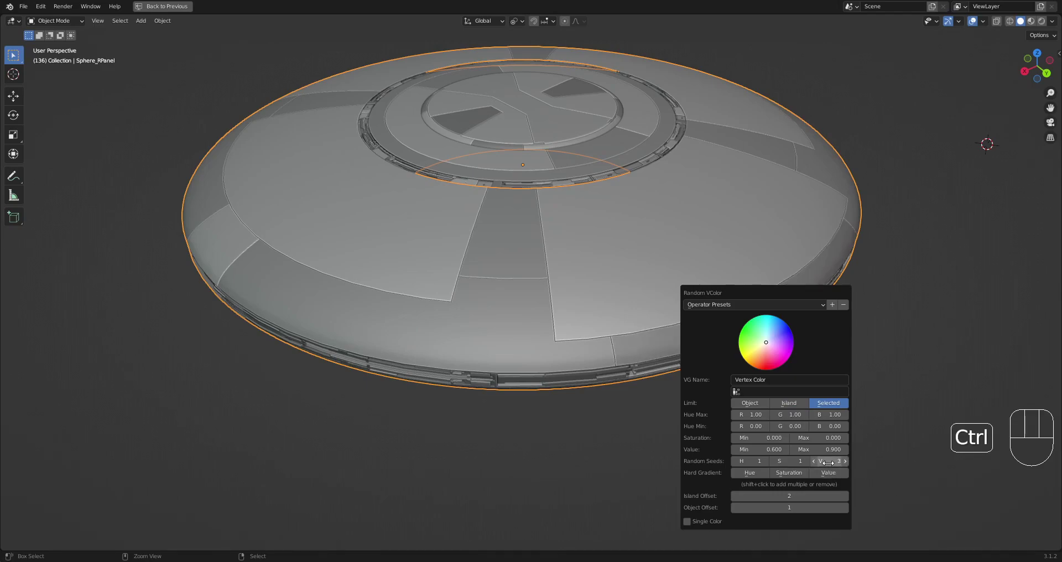
scroll(828, 462, "up", 3, "ctrl")
middle_click_drag(717, 320, 697, 324)
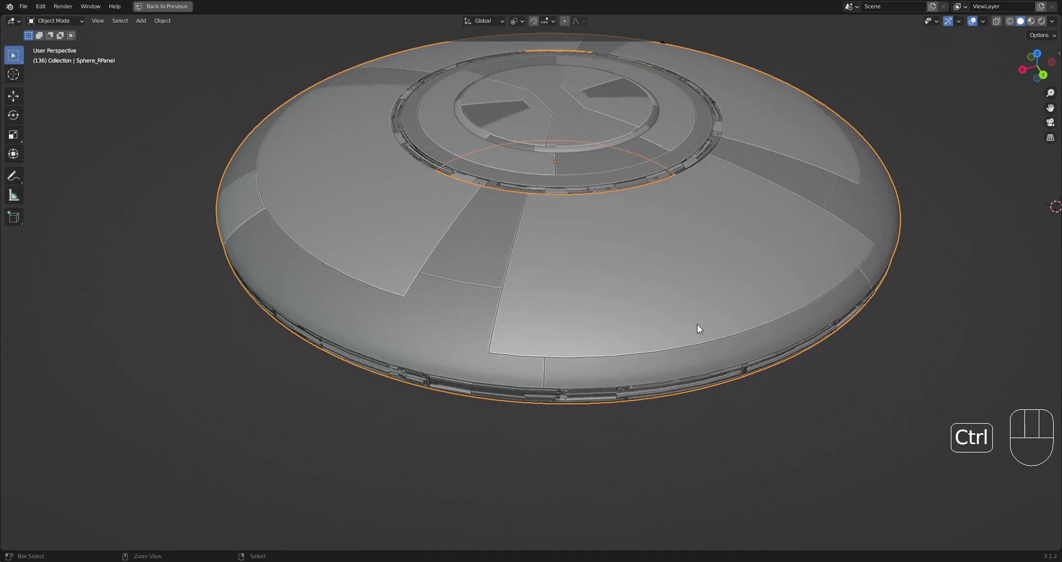
key("ctrl+z")
Reopen the hull panels mesh in face mode and select only the linked faces of the rim panel.
scroll(606, 344, "down", 1)
key("Tab")
middle_click_drag(577, 346, 596, 341)
scroll(597, 341, "up", 3)
key("3")
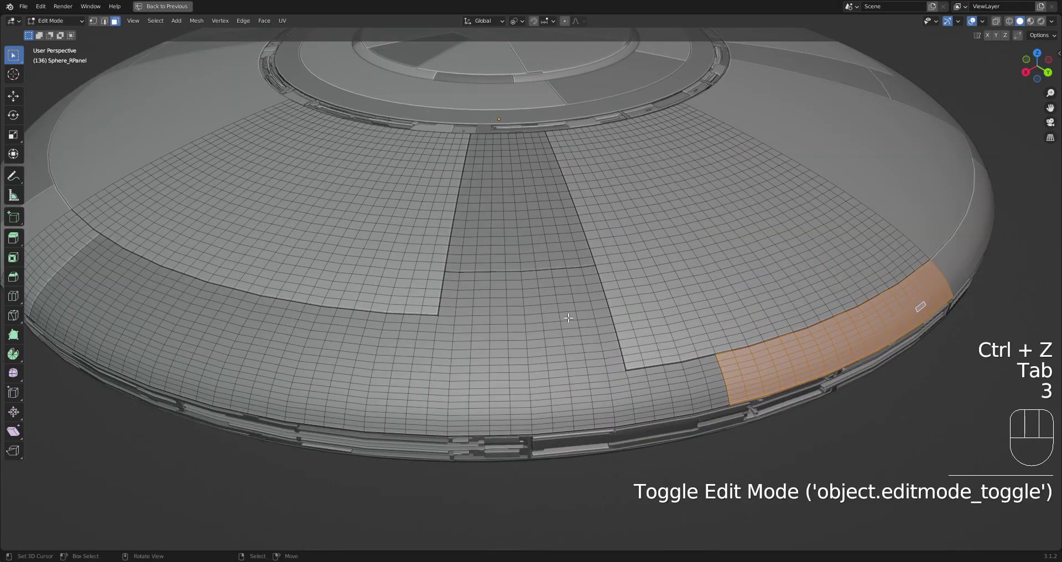
left_click(568, 316)
key("alt+x")
left_click(756, 281)
middle_click_drag(755, 281, 658, 293, "shift")
key("alt+a")
key("l")
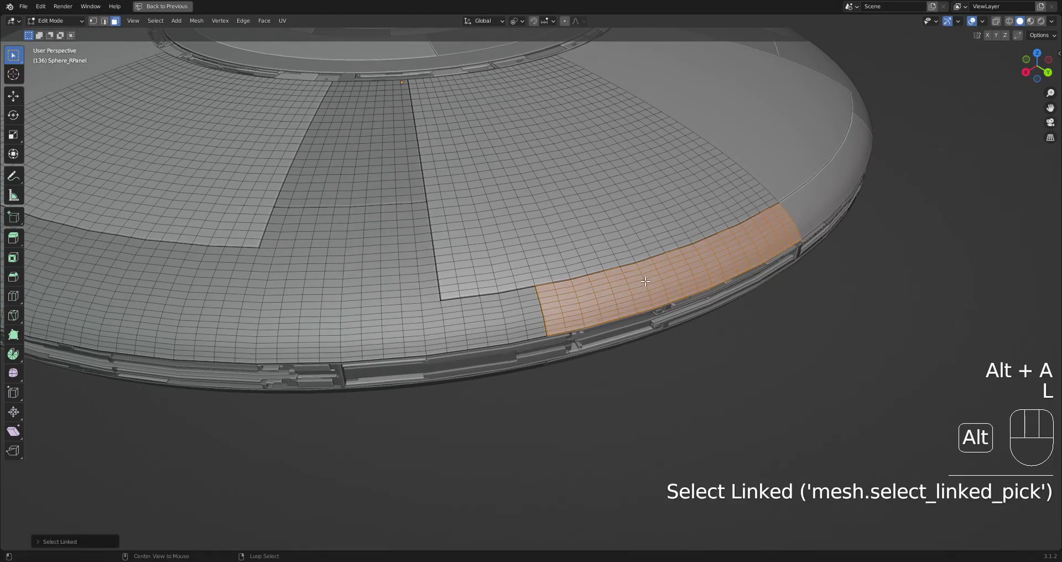
Try filling the selected rim panel with Face Vertex Color, and deselect the object to check its shade.
key("alt+x")
left_click(699, 286)
left_click(661, 411)
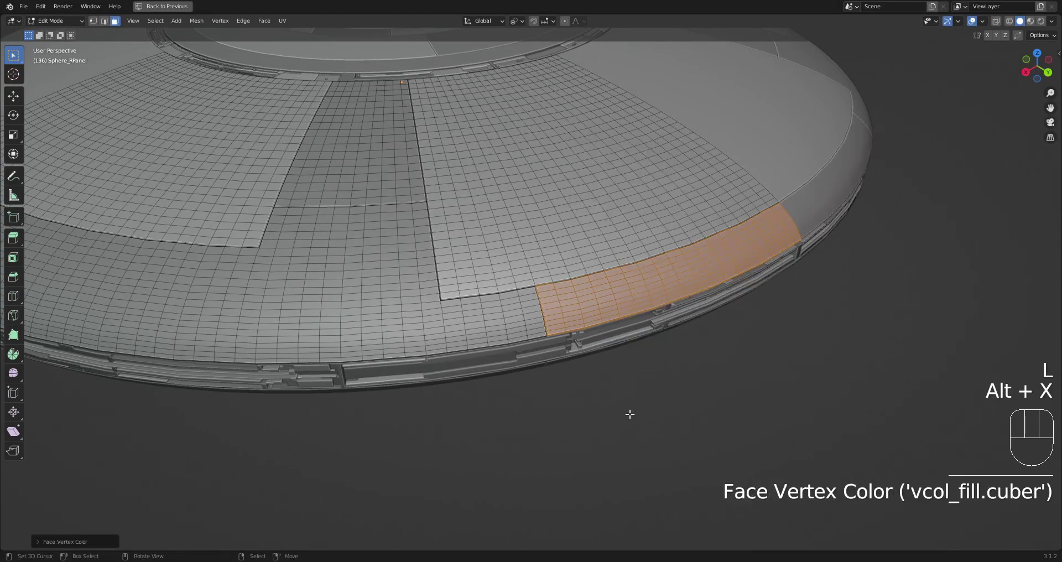
key("Tab")
key("alt+a")
scroll(645, 243, "down", 5)
scroll(622, 277, "down", 3)
middle_click_drag(646, 244, 644, 326)
Undo the rim panel's Face Vertex Color fill and clear the selection.
key("ctrl+z")
key("ctrl+z")
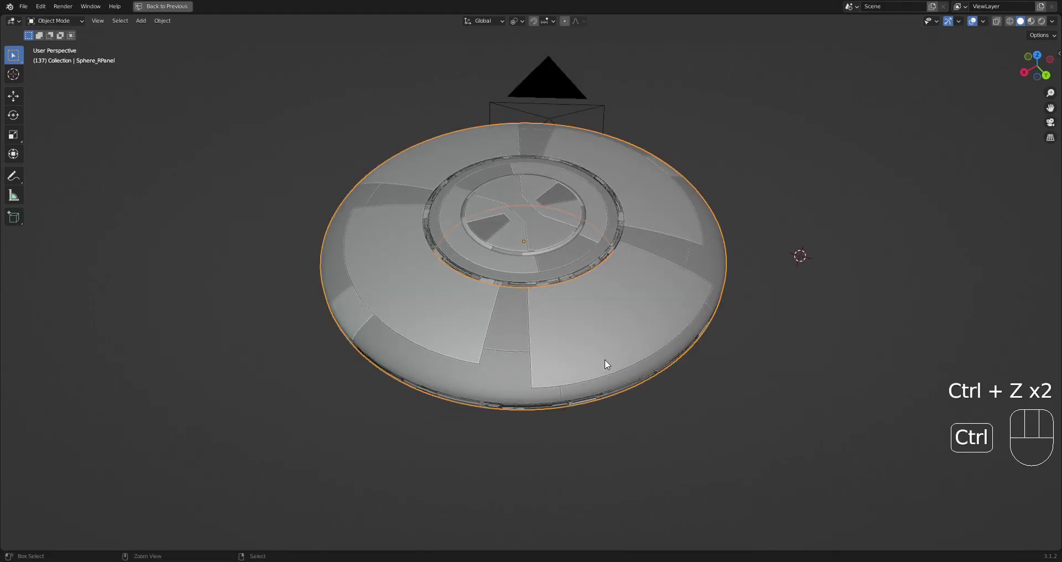
key("ctrl+z")
key("ctrl+z")
key("alt+a")
Select face loops crossing the rim panel in the hull panels mesh, and return to Object Mode.
key("Tab")
middle_click_drag(666, 361, 635, 354)
key("Tab")
scroll(635, 354, "up", 5)
key("3")
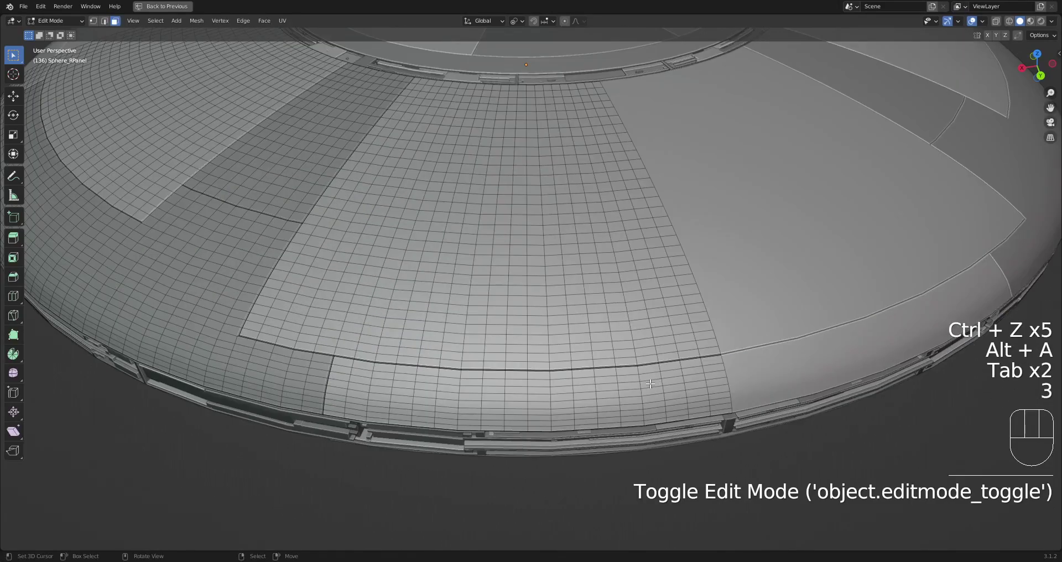
right_click(624, 376, "alt+shift")
right_click(517, 387, "alt+shift")
key("Tab")
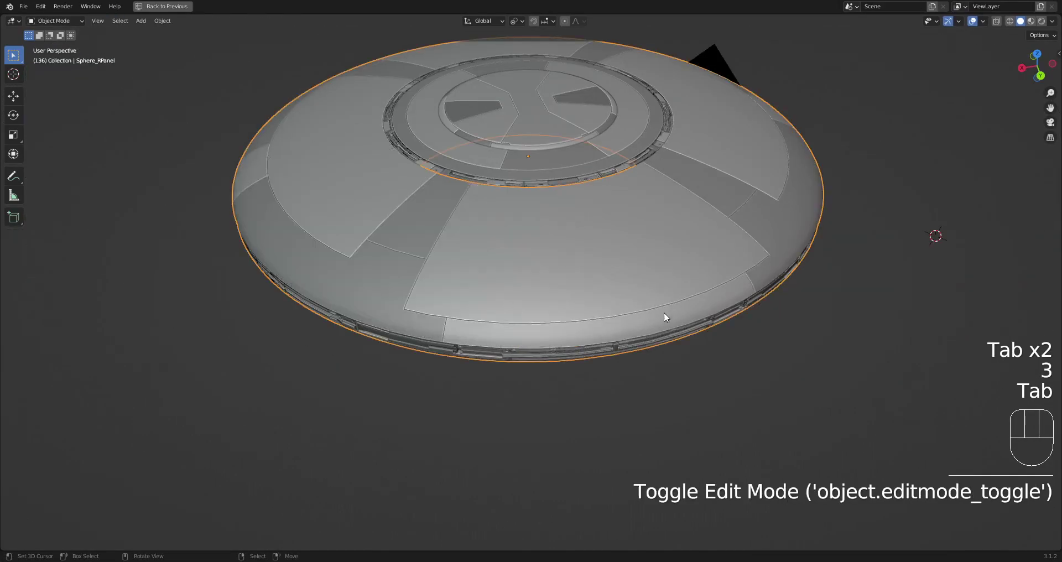
Apply Random VColor to the hull panels, limited to Selected, with a value seed of 6.
key("shift+q")
left_click(669, 293)
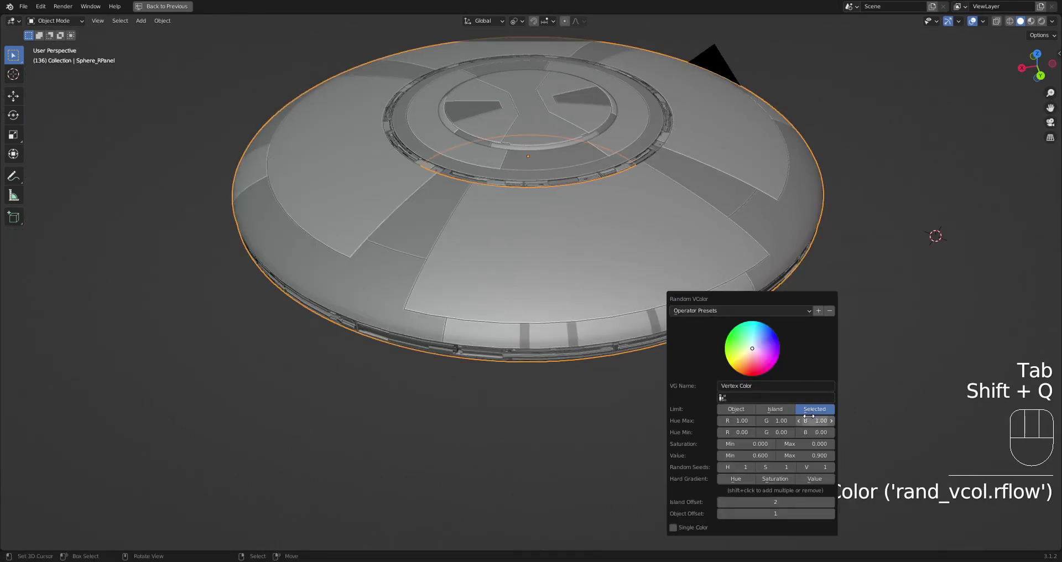
scroll(809, 468, "up", 1, "ctrl")
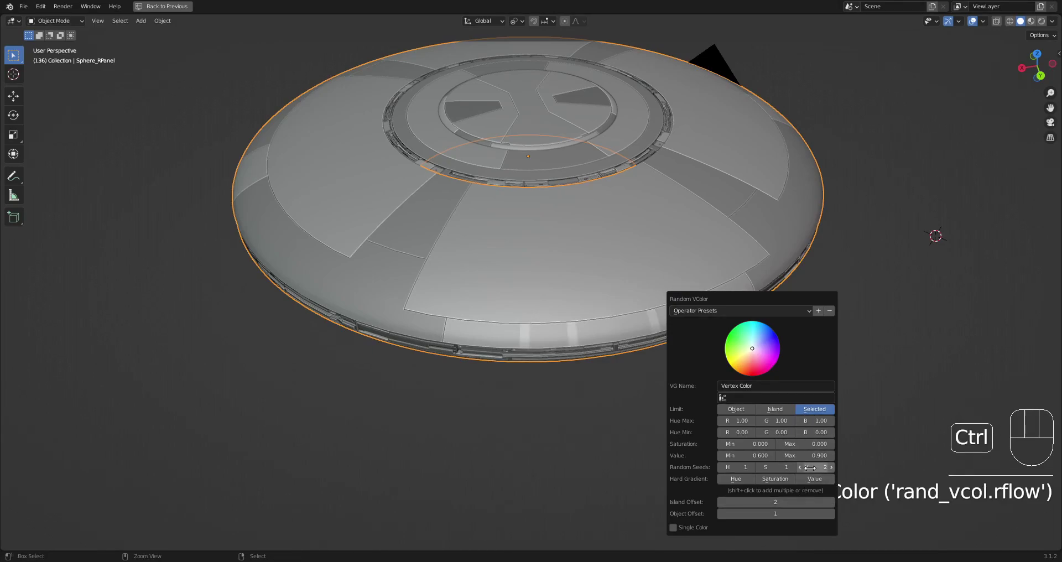
scroll(802, 501, "down", 1, "ctrl")
scroll(774, 500, "up", 1, "ctrl")
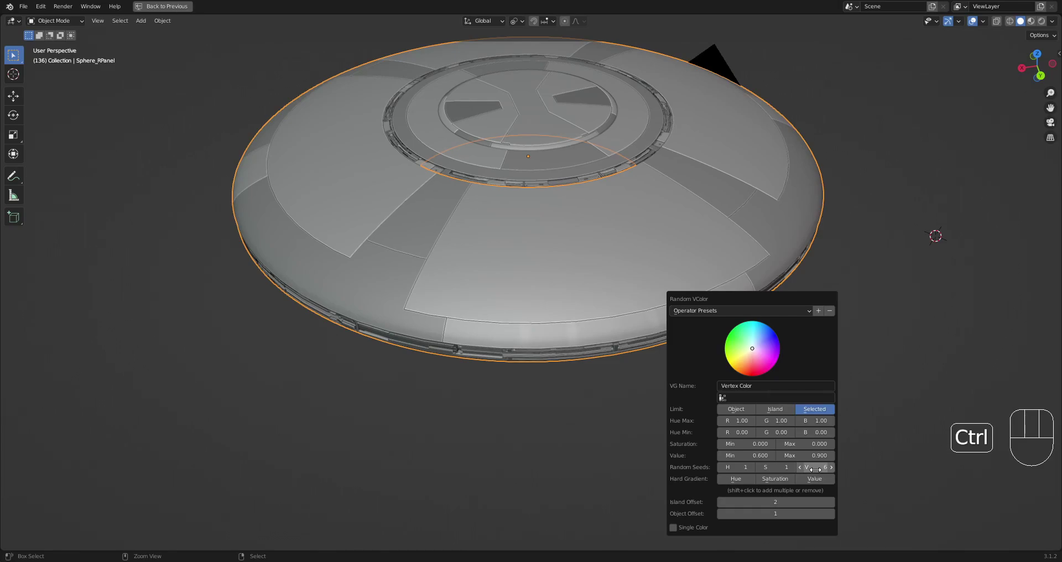
Save the file and select the hull panels object.
scroll(508, 409, "down", 2)
middle_click_drag(507, 410, 653, 367)
key("alt+a")
middle_click_drag(566, 303, 548, 287, "shift")
scroll(605, 319, "up", 3)
middle_click_drag(612, 324, 616, 301)
key("ctrl+s")
left_click(618, 303)
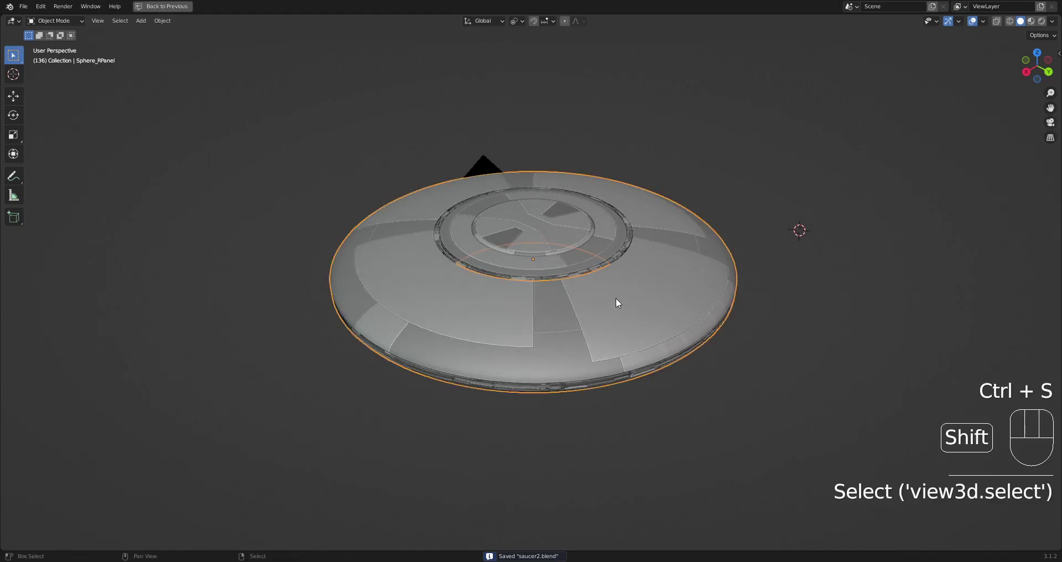
Select all the saucer objects grouped with the hull panels and assign Material.002 to them.
key("shift+g")
left_click(615, 293)
key("shift+q")
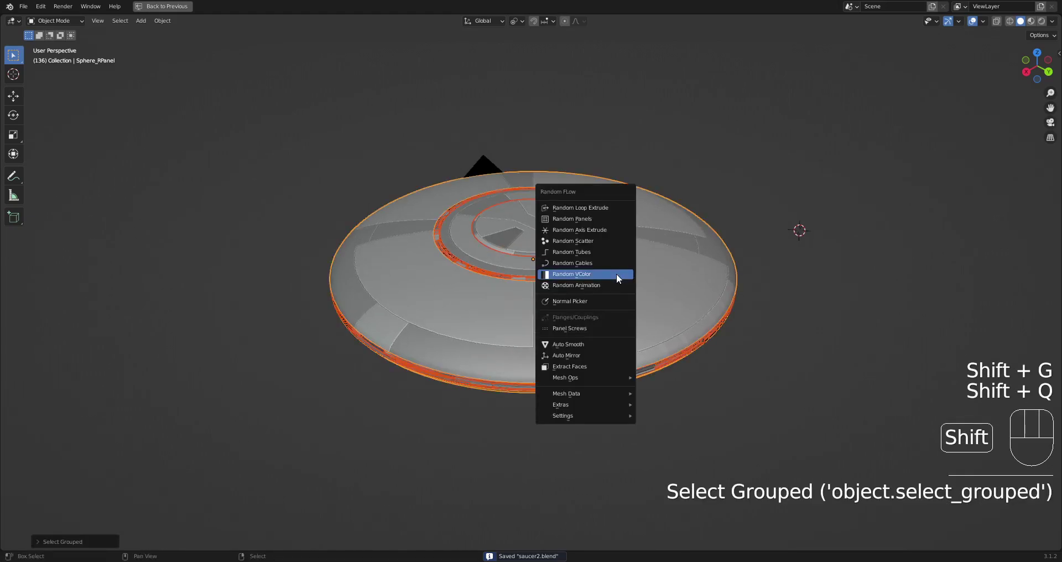
key("alt+x")
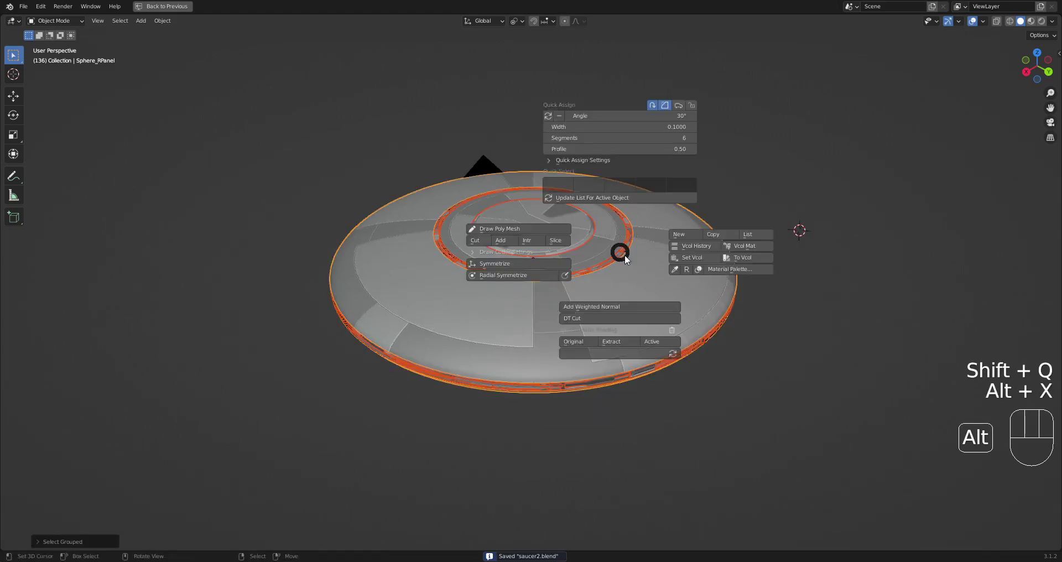
left_click(730, 270)
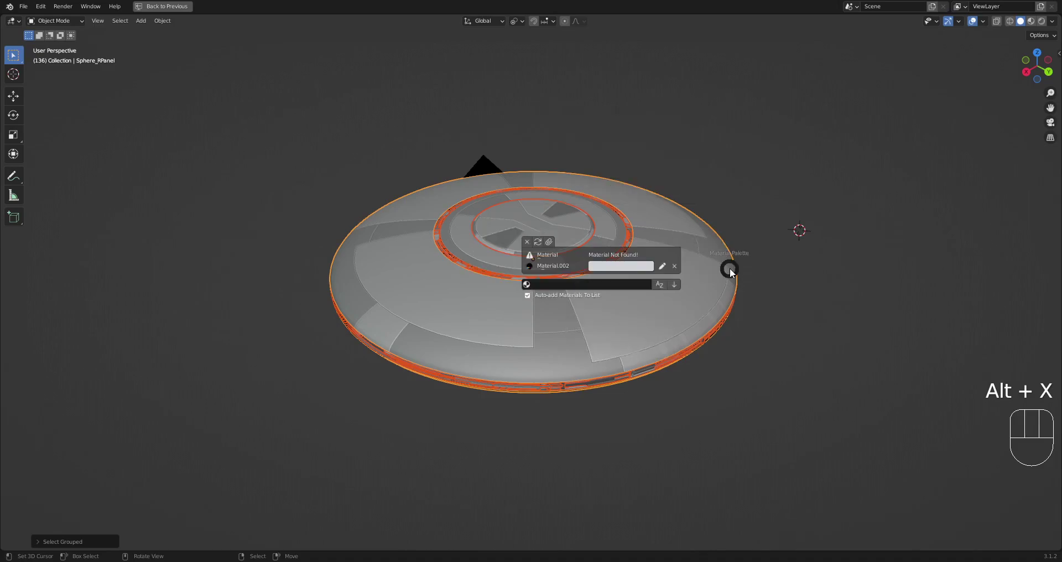
left_click(554, 266)
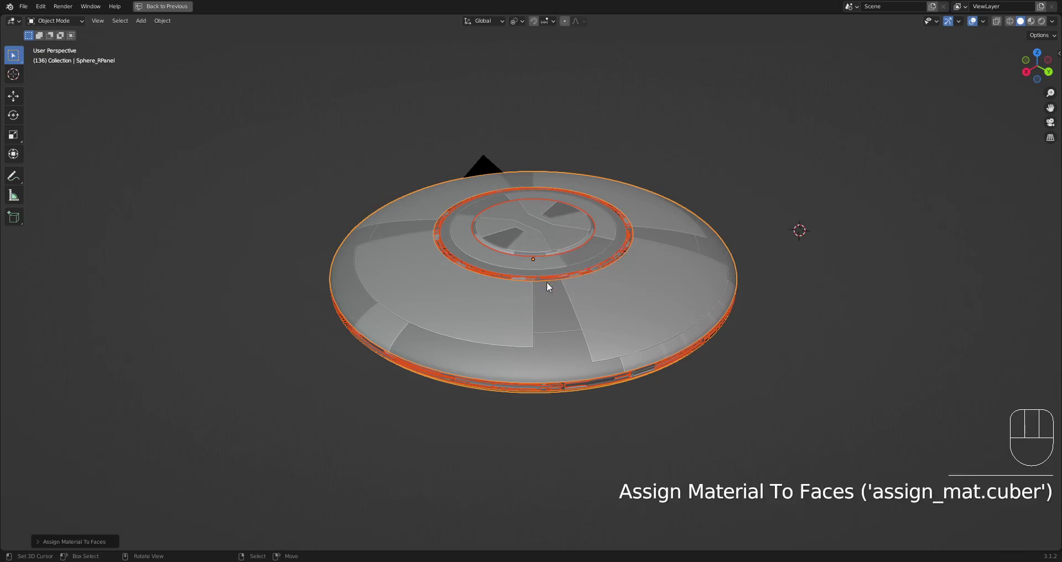
Show the saucer in Material Preview shading and clear the selection.
key("z")
left_click(598, 274)
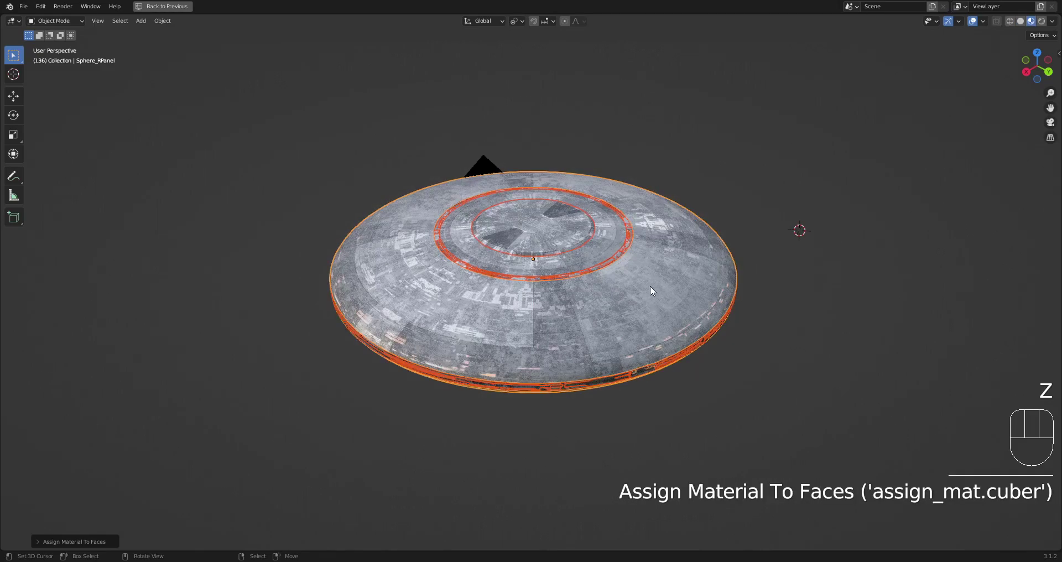
key("alt+a")
middle_click_drag(652, 290, 671, 300)
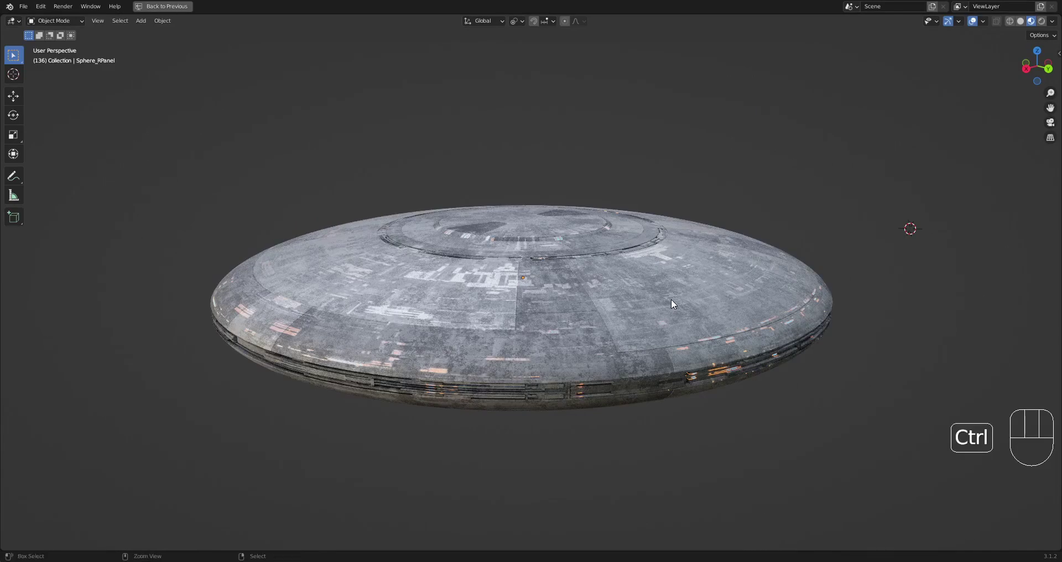
Change the Sequencer area into a Shader Editor for Material.002.
key("ctrl+space")
left_click(14, 342)
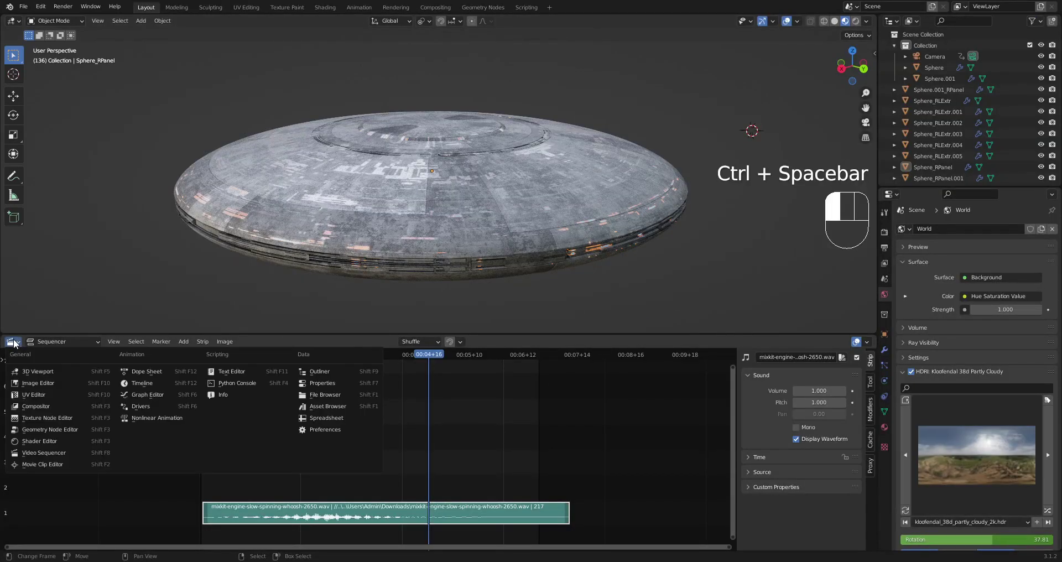
left_click(78, 433)
scroll(490, 408, "down", 6)
middle_click_drag(622, 380, 585, 420)
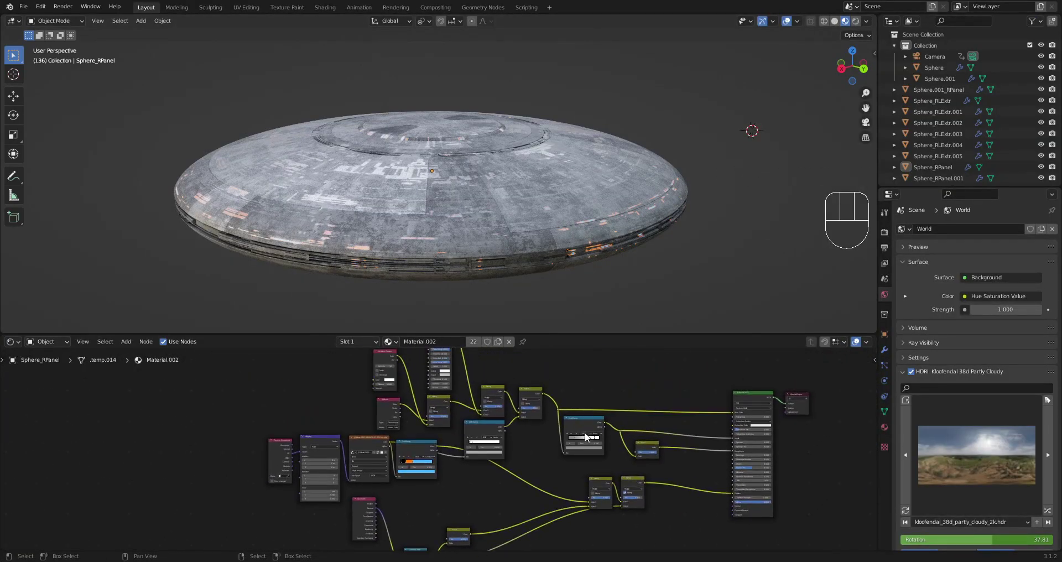
Move the two emission Multiply nodes and the roughness Invert node closer to the Principled BSDF.
key("ctrl+space")
scroll(585, 420, "up", 4)
middle_click_drag(626, 294, 599, 374)
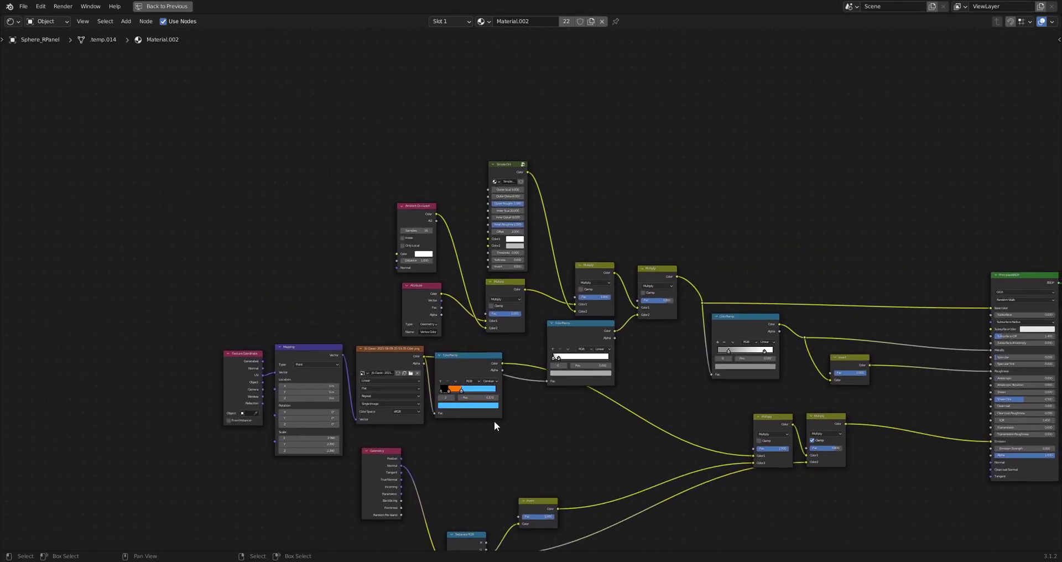
middle_click_drag(725, 375, 612, 315)
scroll(754, 382, "up", 3)
left_click_drag(755, 379, 819, 385)
left_click_drag(697, 377, 764, 385)
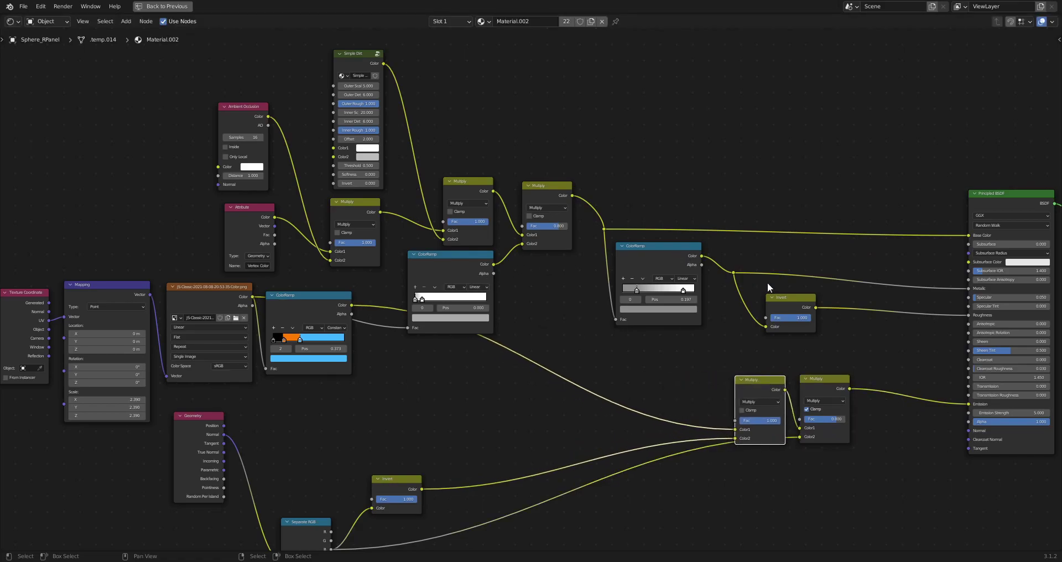
left_click_drag(784, 300, 794, 300)
Examine Material.002's Simple Dirt, image texture, ColorRamp, Geometry and Separate RGB nodes and how they connect.
middle_click_drag(409, 193, 623, 313)
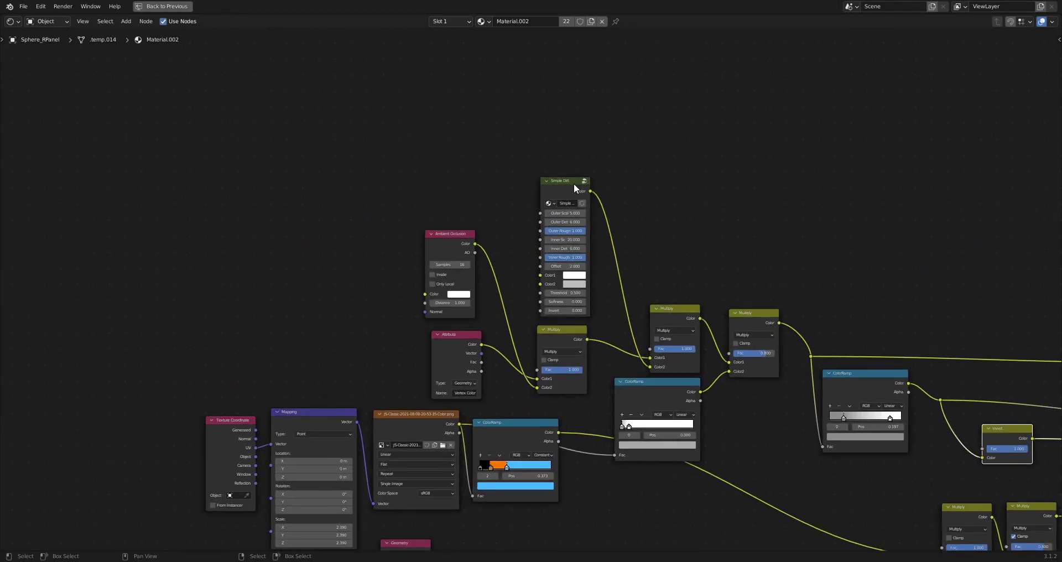
scroll(585, 267, "up", 3)
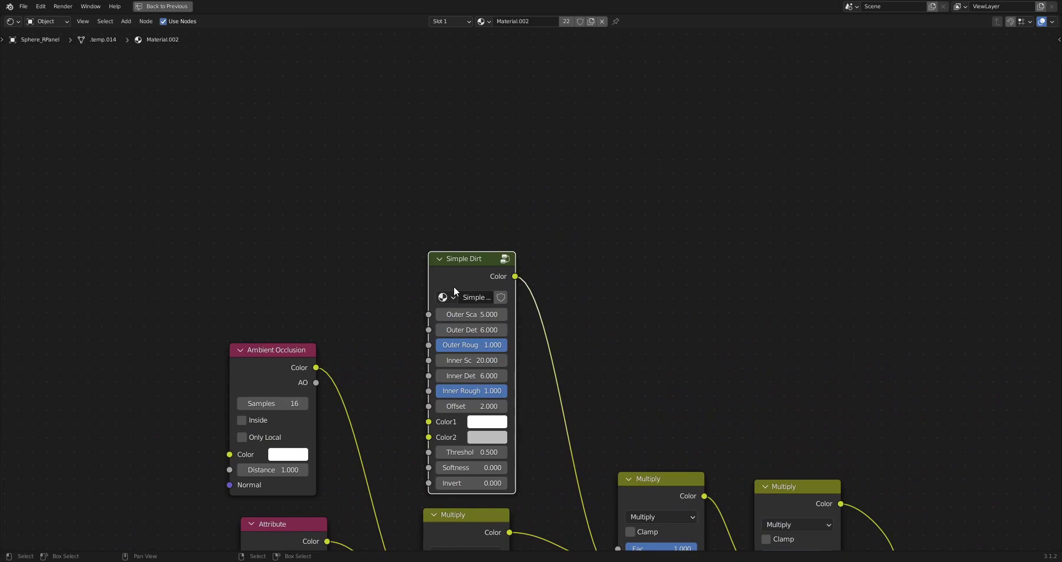
scroll(520, 310, "down", 2)
middle_click_drag(526, 380, 599, 167)
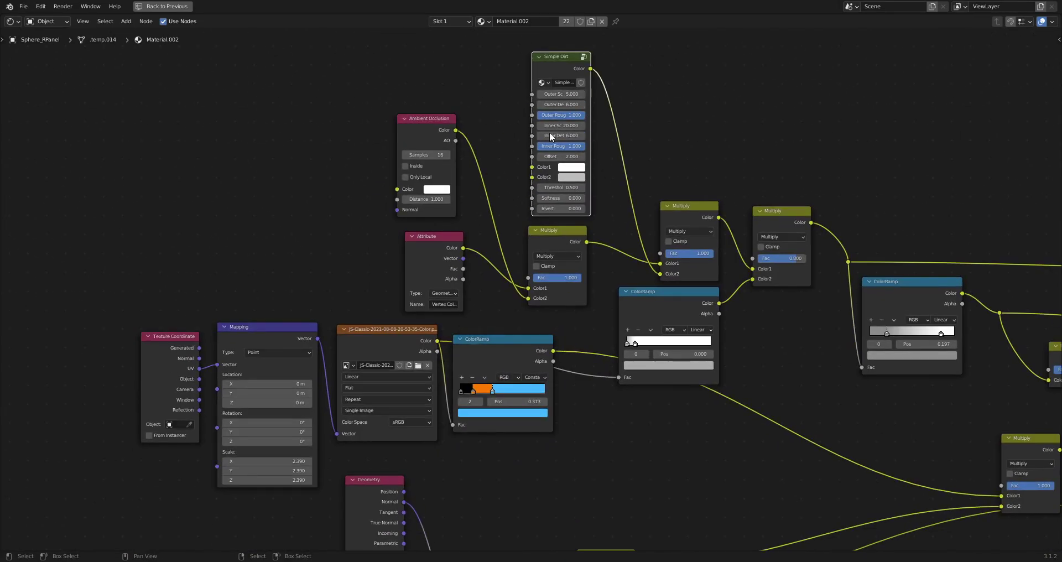
scroll(552, 119, "down", 1)
scroll(575, 331, "up", 4)
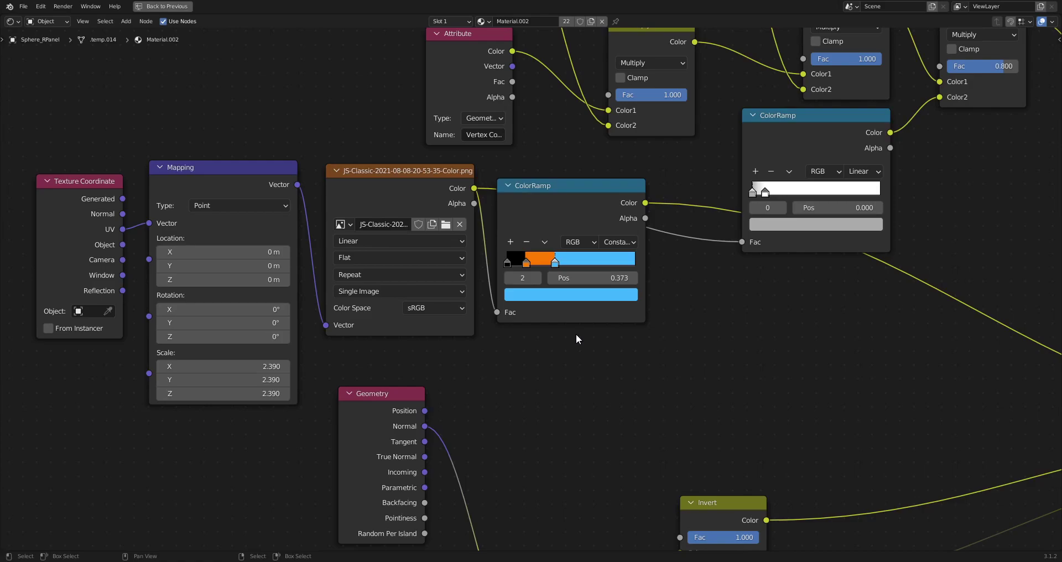
scroll(575, 334, "down", 9)
middle_click_drag(787, 327, 647, 328)
scroll(520, 289, "up", 3)
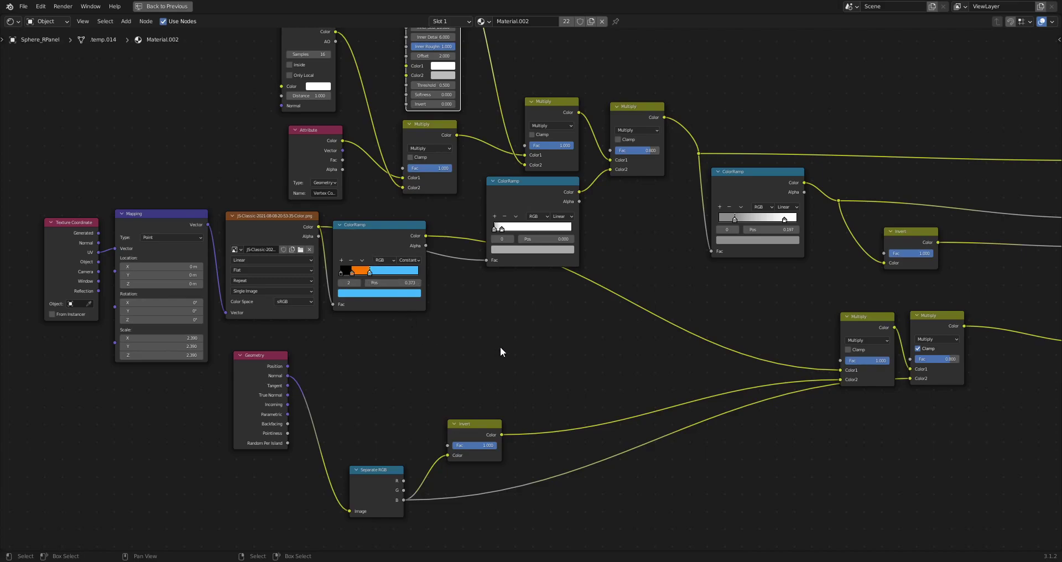
scroll(503, 338, "right", 3, "ctrl")
key("ctrl+space")
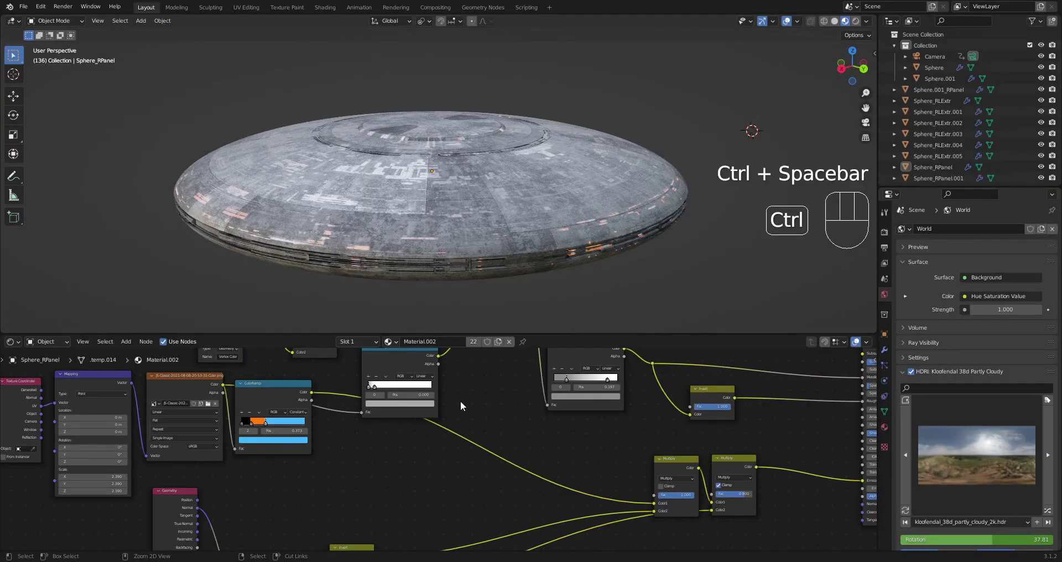
key("ctrl+space")
scroll(600, 434, "up", 5)
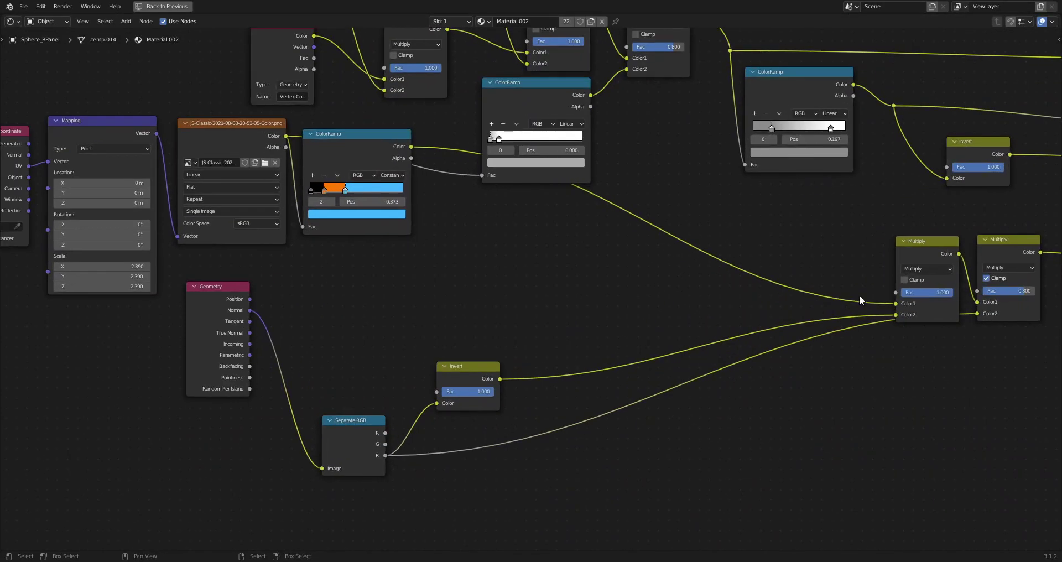
Spread out the Invert node fed by Separate RGB and the first emission Multiply node.
left_click_drag(459, 387, 491, 397)
scroll(815, 327, "down", 1)
middle_click_drag(815, 323, 692, 376)
scroll(695, 368, "up", 2)
left_click_drag(756, 294, 727, 291)
scroll(609, 302, "down", 2)
Set the blue stop of the orange and blue ColorRamp to position 0.472 and save the file.
middle_click_drag(323, 317, 598, 396)
scroll(398, 302, "up", 2)
scroll(387, 296, "up", 1)
left_click(363, 283)
key("ctrl+space")
scroll(565, 280, "up", 4)
middle_click_drag(579, 303, 724, 246)
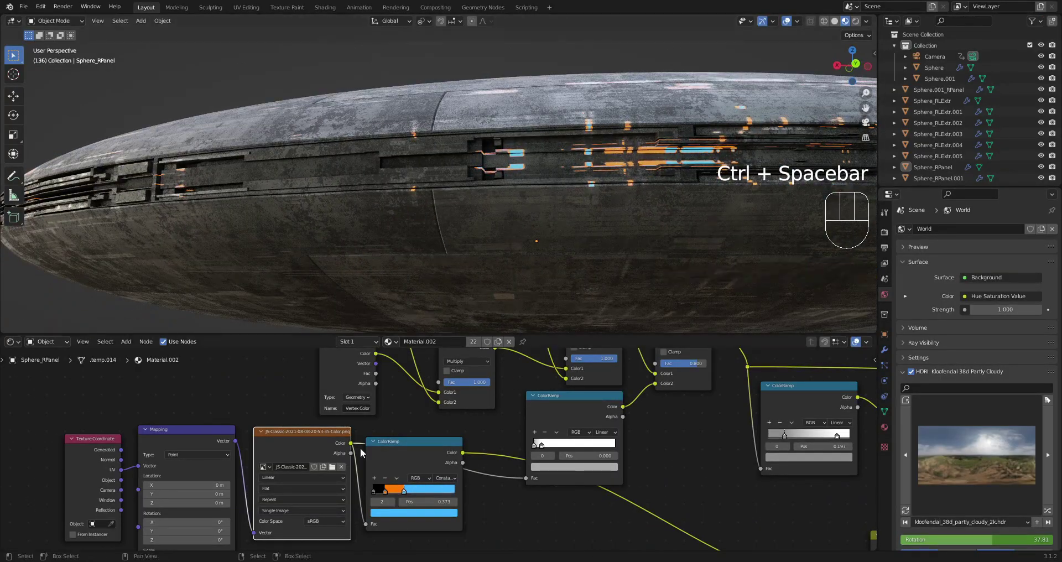
middle_click_drag(380, 497, 440, 454)
left_click_drag(461, 412, 483, 450)
scroll(483, 451, "down", 4)
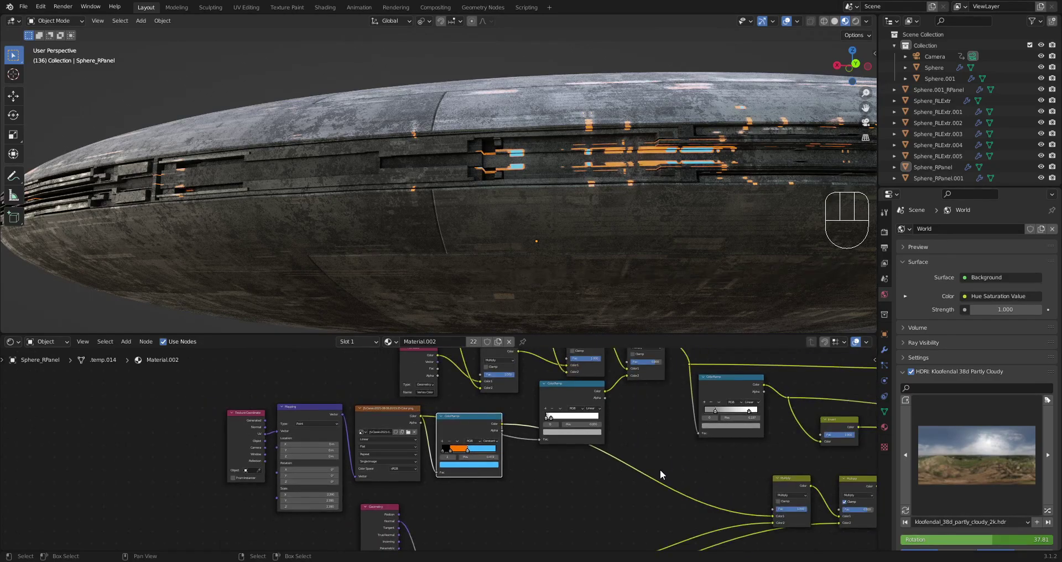
scroll(580, 205, "down", 5)
key("ctrl+s")
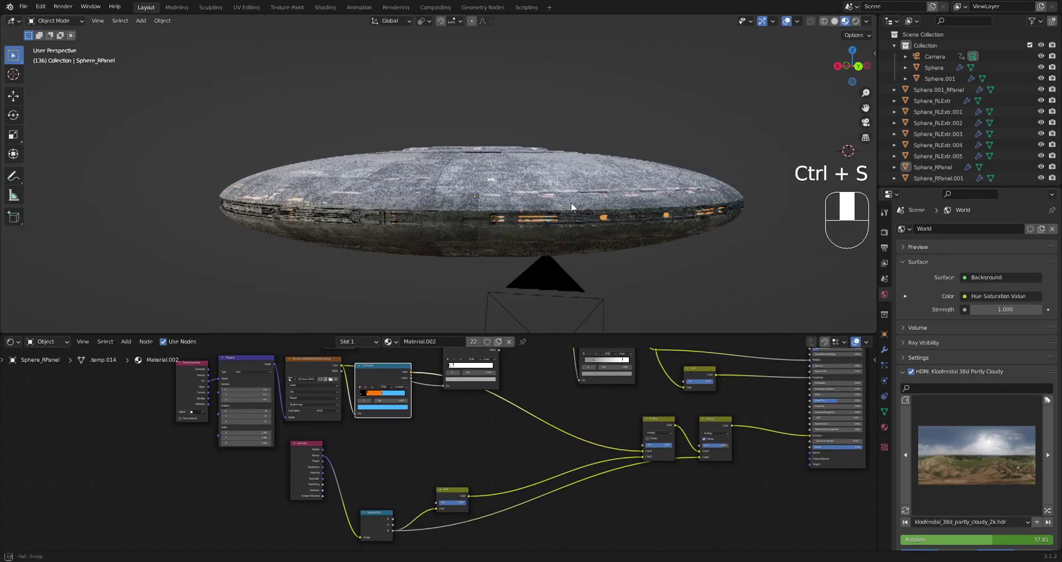
Set a render region around the saucer and preview it in Rendered shading through the camera.
middle_click_drag(570, 210, 585, 175)
key("ctrl+b")
mouse_move(193, 110)
left_mouse_down()
mouse_move(763, 269)
mouse_move(773, 301)
left_mouse_up()
key("z")
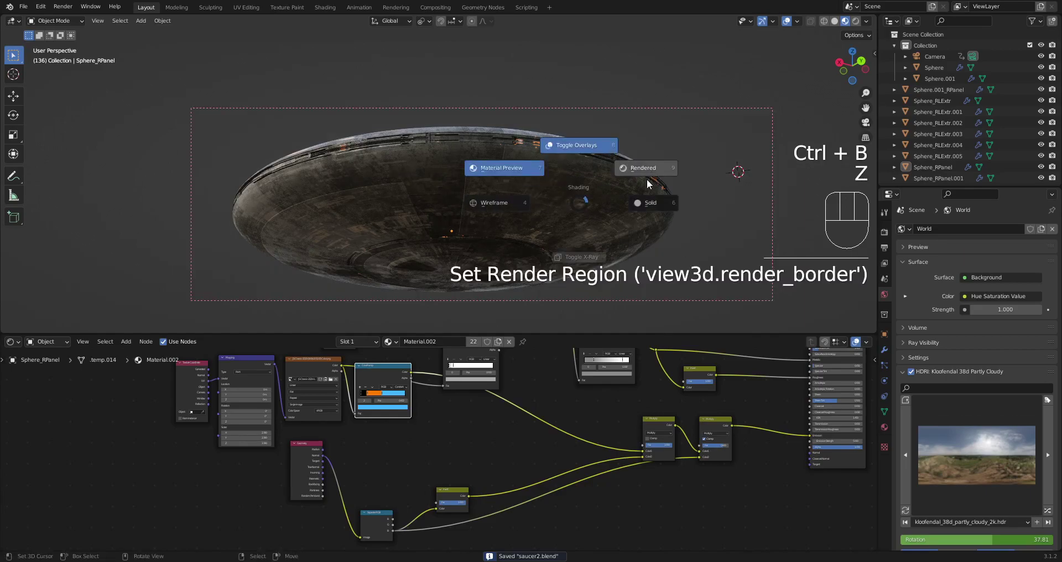
left_click(648, 182)
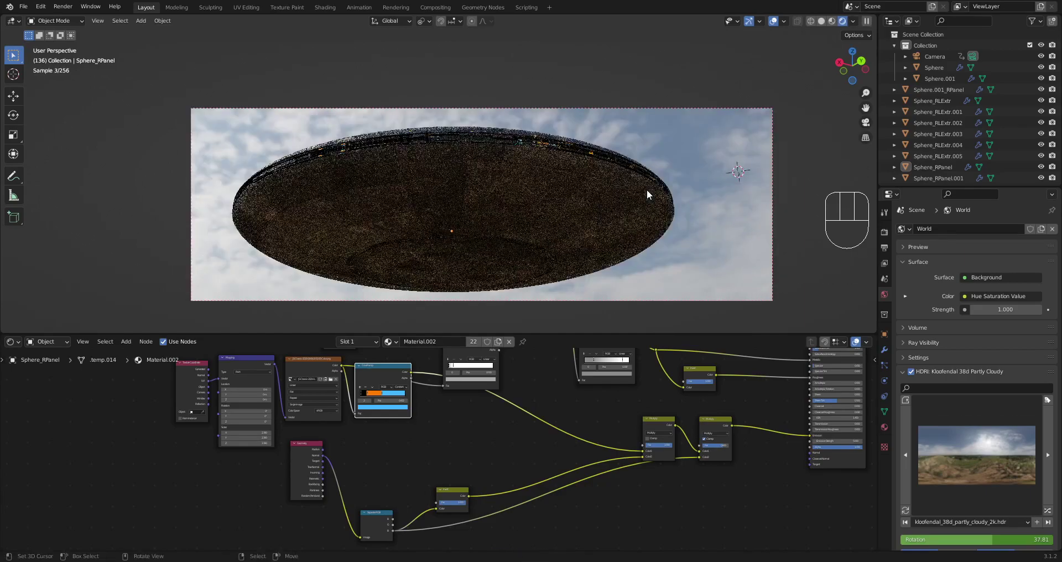
key("KP_0")
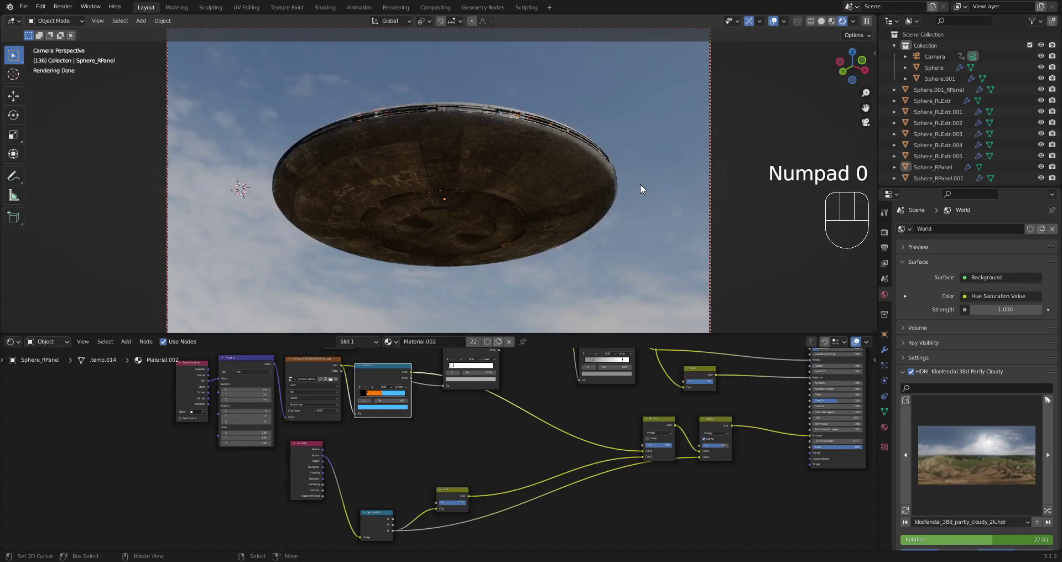
Save the file in Solid shading, and clear the render region outside the camera view.
key("z")
left_click(688, 180)
key("ctrl+s")
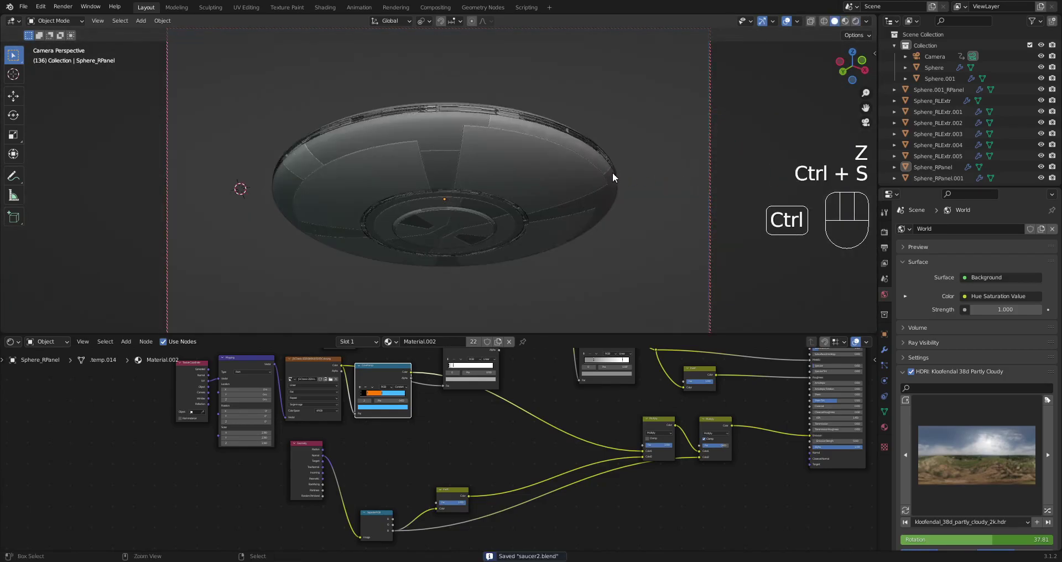
key("KP_0")
key("ctrl+alt+b")
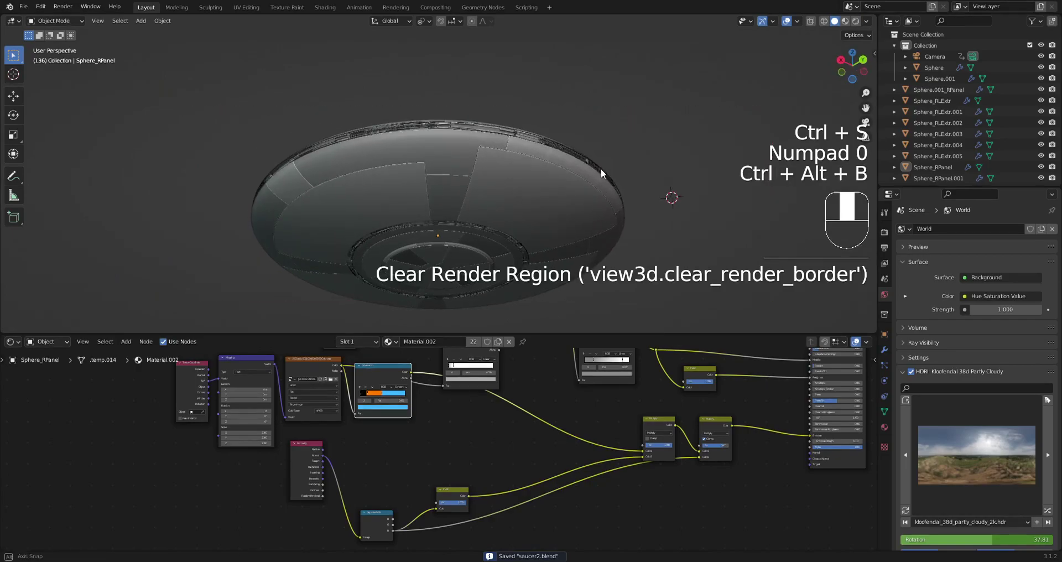
Insert a duplicate Multiply node on the orange and blue ColorRamp's emission link and connect Geometry's Random Per Island to its Color2.
middle_click_drag(600, 167, 615, 226)
scroll(486, 434, "up", 2)
middle_click_drag(392, 458, 500, 399)
scroll(473, 422, "up", 9)
scroll(419, 422, "down", 6)
middle_click_drag(691, 387, 681, 437)
scroll(681, 436, "down", 3)
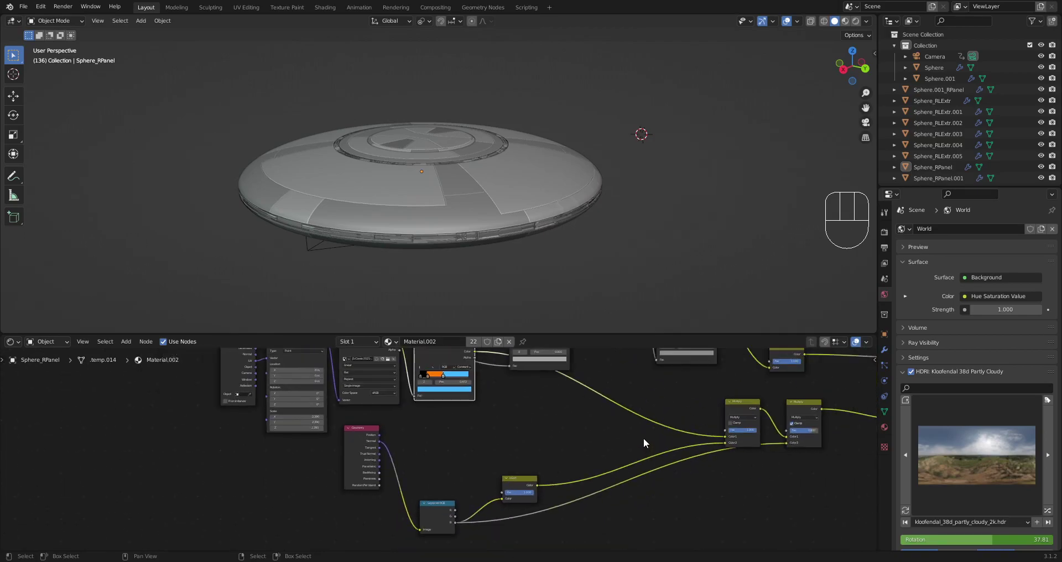
key("ctrl+space")
key("Home")
scroll(771, 371, "up", 2)
left_click(771, 352)
key("shift+d")
left_click(570, 340)
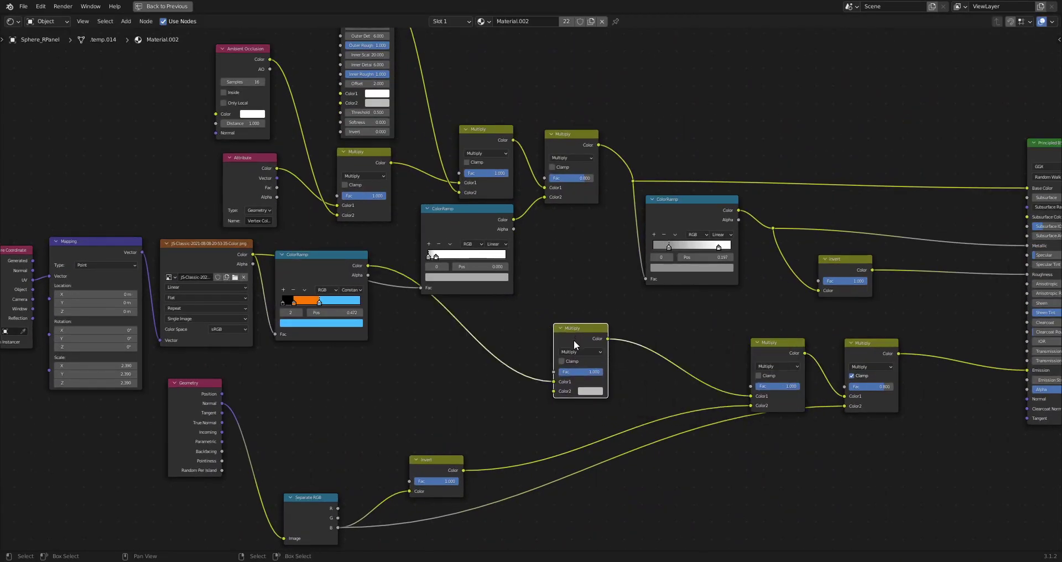
scroll(462, 344, "up", 1)
left_click_drag(333, 477, 759, 377)
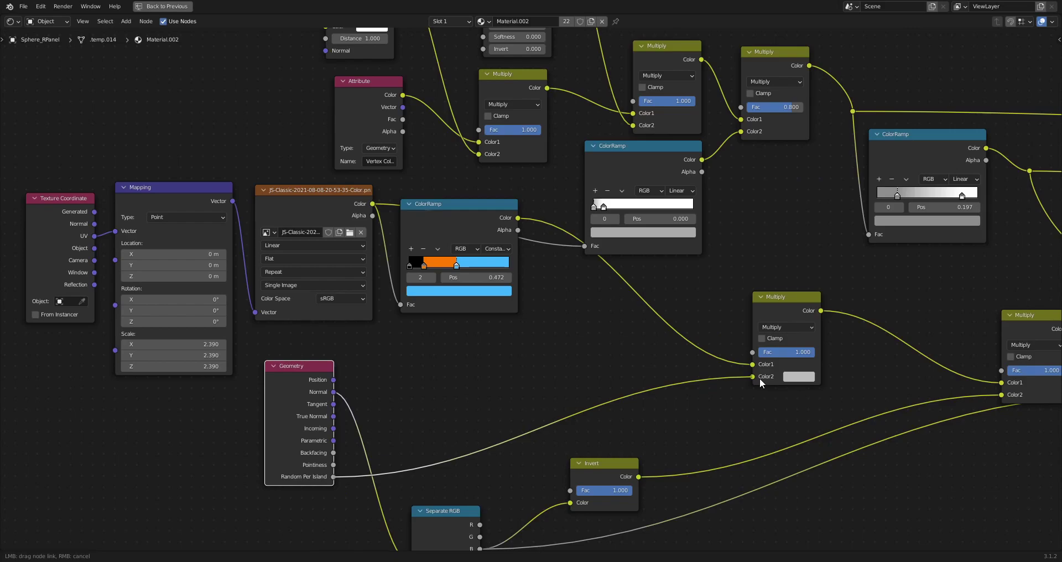
key("ctrl+space")
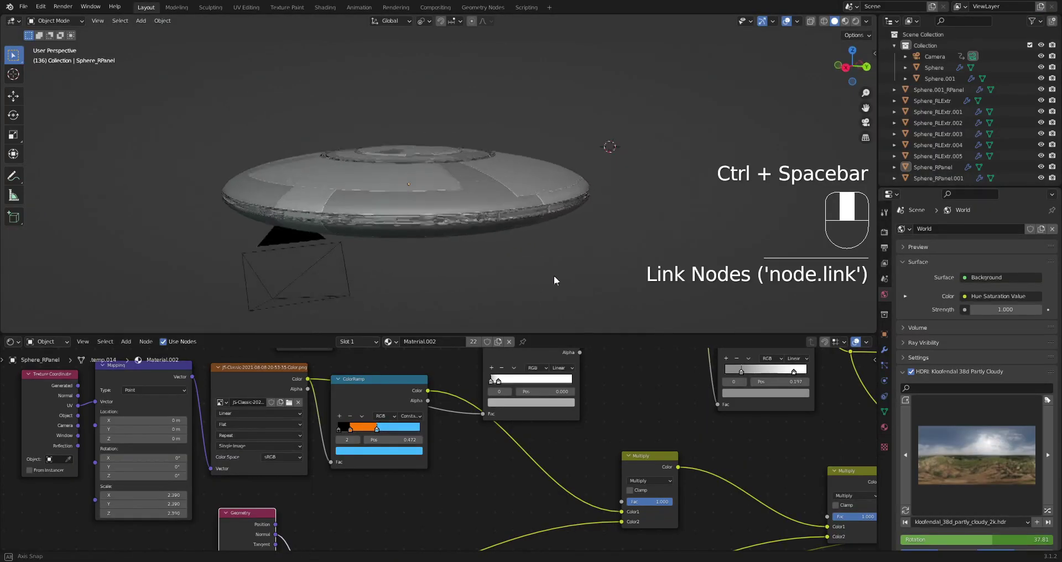
key("z")
key("2")
key("z")
left_click(622, 255)
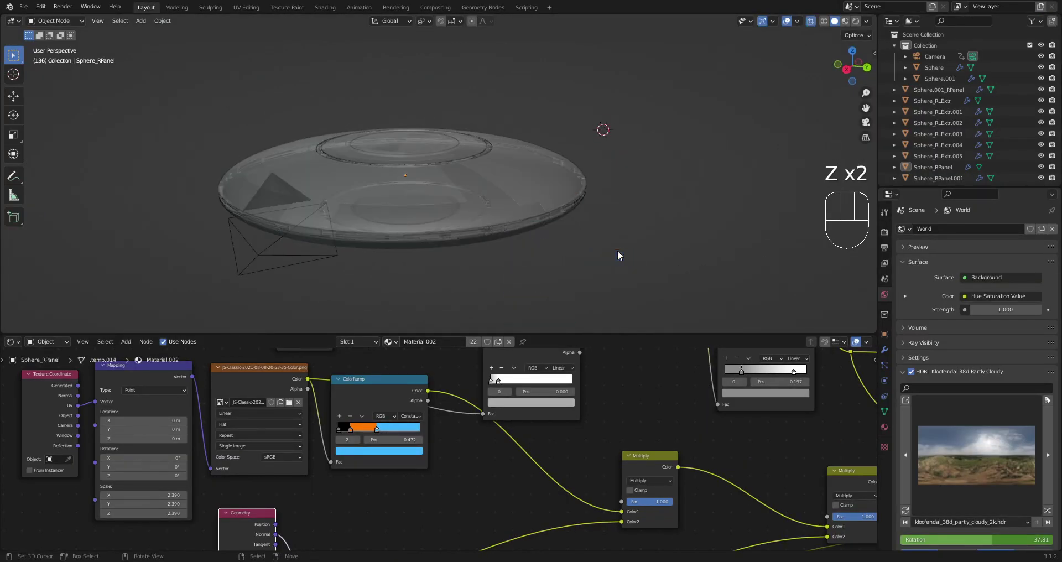
key("z")
left_click(624, 253)
key("z")
left_click(583, 253)
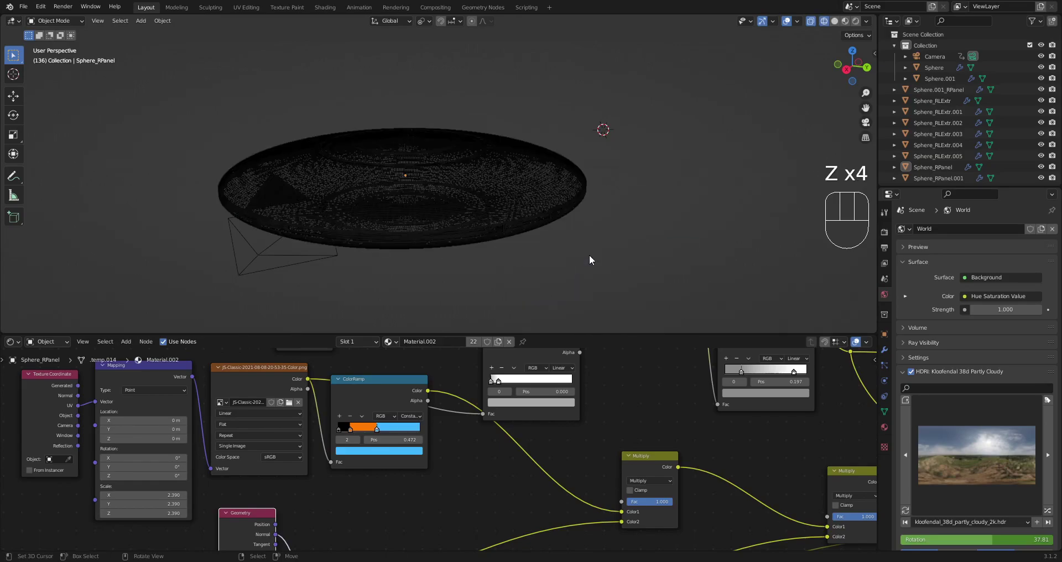
key("z")
left_click(639, 248)
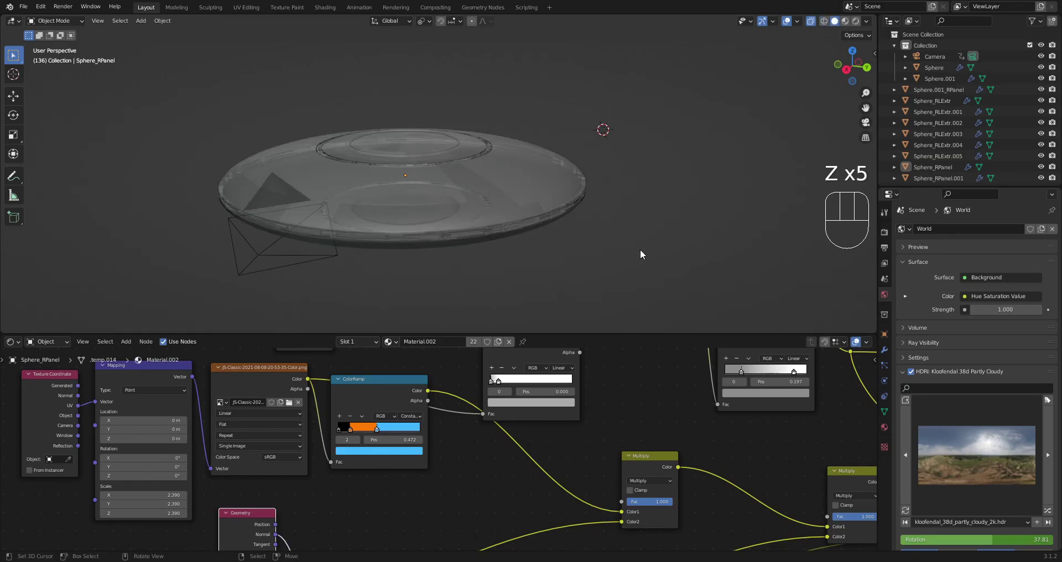
key("z")
left_click(598, 303)
Move the new Multiply node closer to the emission Multiply nodes.
key("ctrl+space")
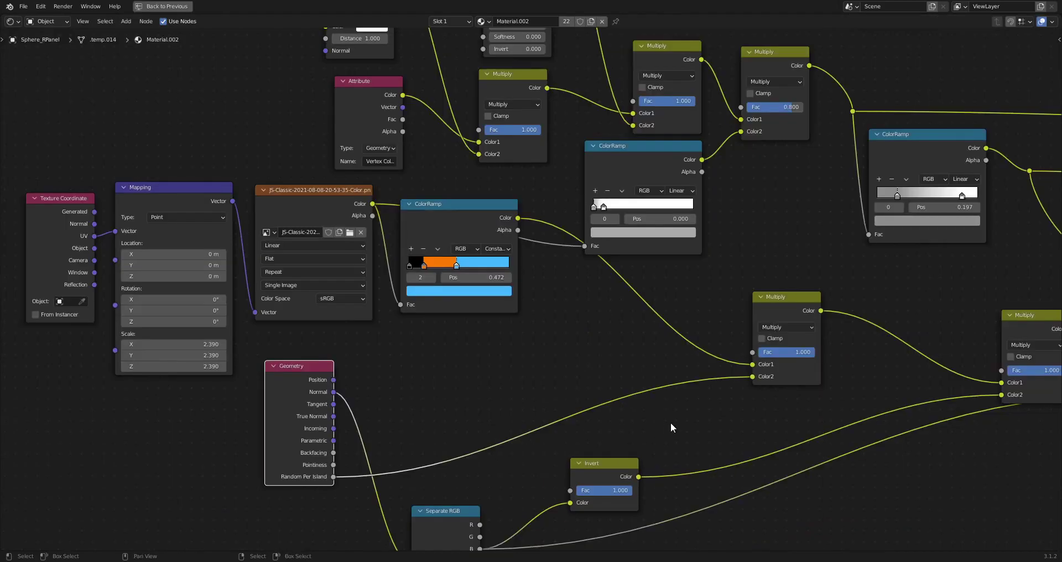
scroll(665, 424, "down", 2)
scroll(655, 356, "up", 2)
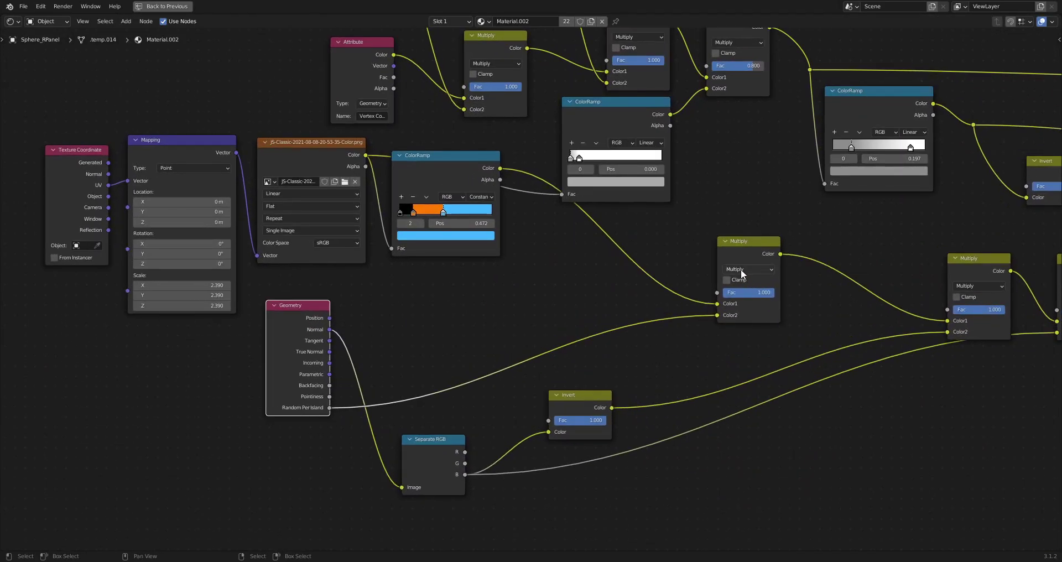
left_click_drag(748, 243, 797, 248)
Define a render region around the saucer in the free perspective view and switch to Rendered shading.
key("ctrl+space")
middle_click_drag(537, 265, 541, 218)
key("ctrl+b")
mouse_move(170, 118)
left_mouse_down()
mouse_move(679, 248)
mouse_move(721, 291)
left_mouse_up()
key("z")
left_click(571, 165)
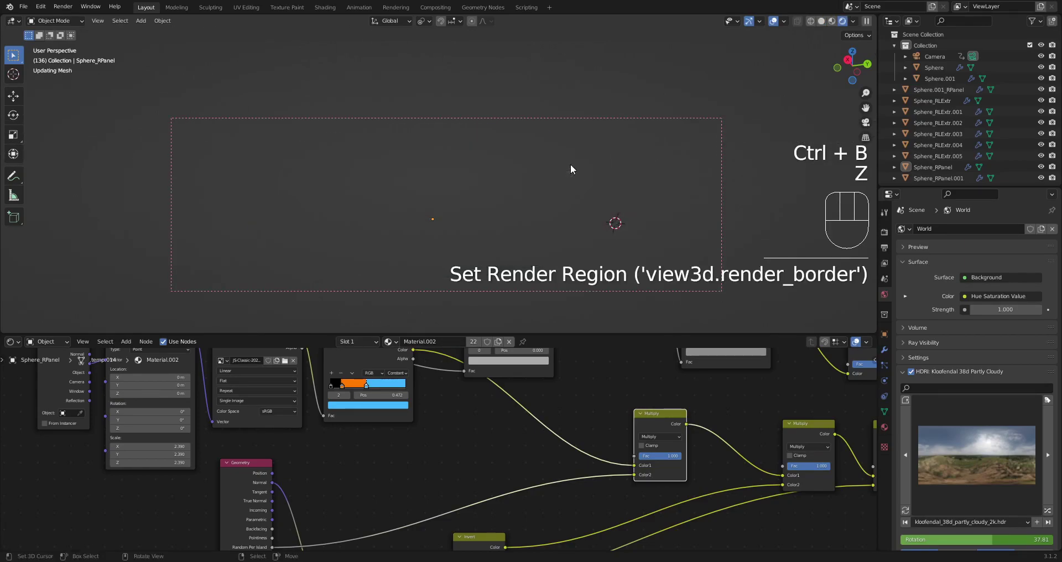
Swap the new Multiply node's two inputs, then connect Random Per Island directly to the following emission Multiply node's Color1.
middle_click_drag(570, 164, 591, 238)
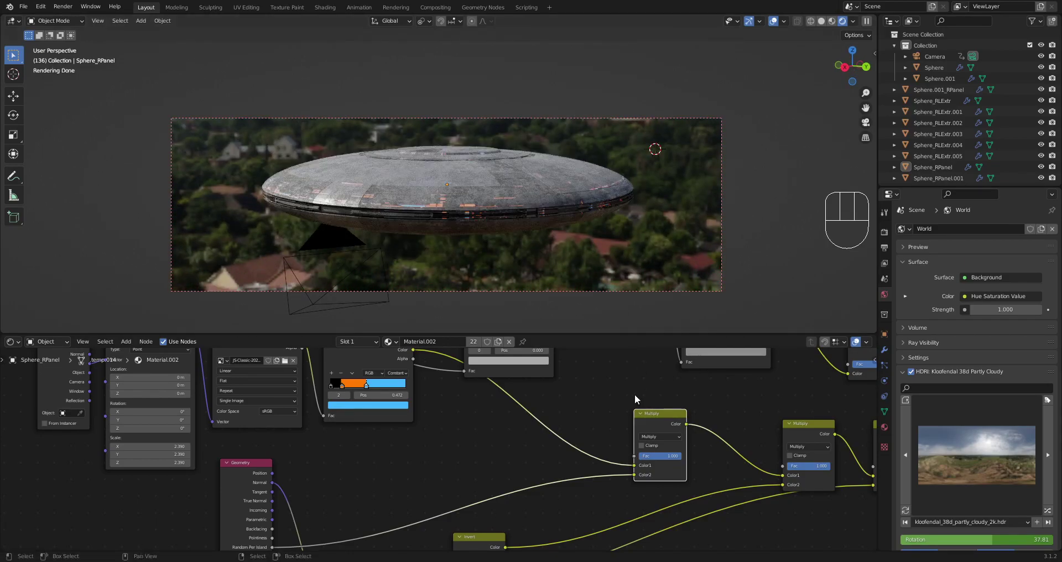
left_click_drag(636, 474, 635, 466)
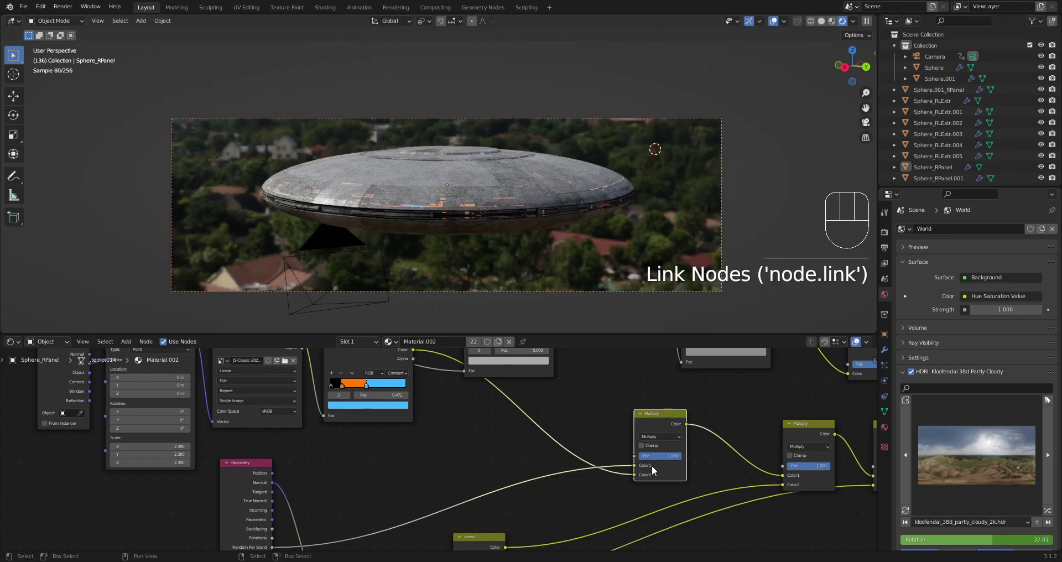
middle_click_drag(616, 251, 612, 217)
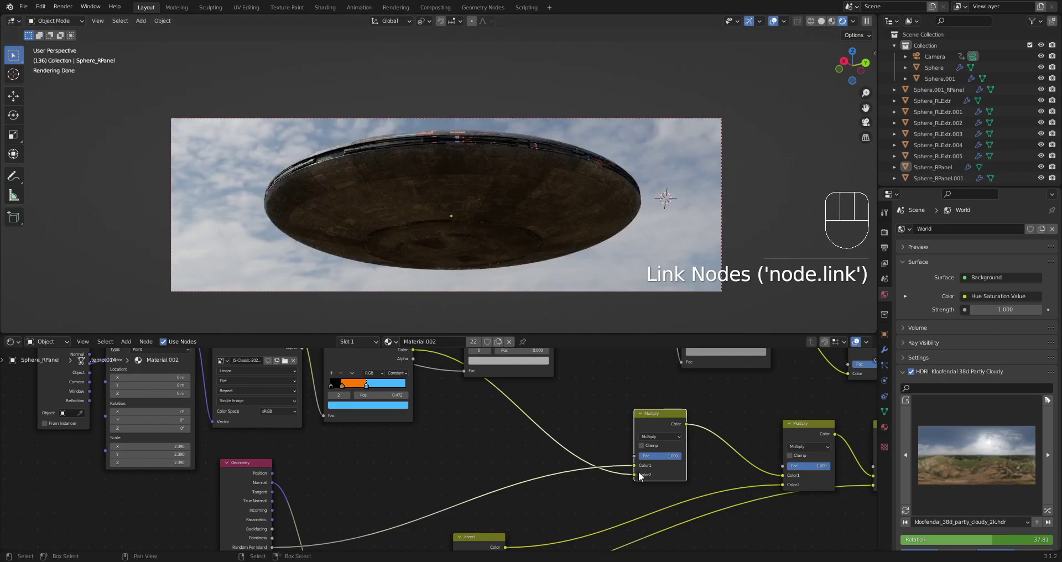
left_click_drag(635, 474, 782, 475)
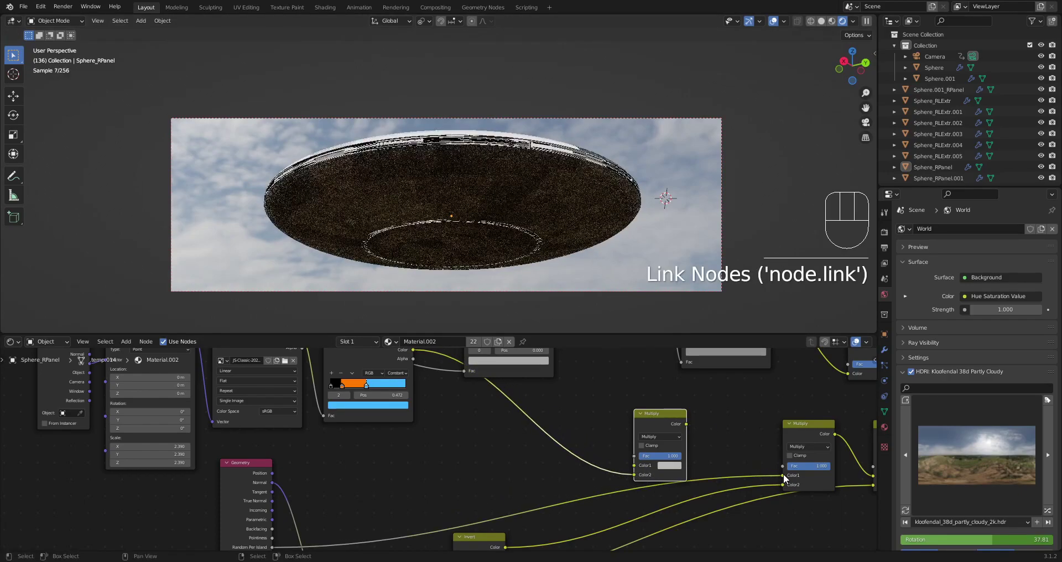
mouse_move(613, 321)
middle_mouse_down()
mouse_move(586, 284)
mouse_move(591, 259)
middle_mouse_up()
Switch the 3D view to Solid shading and save the file.
key("z")
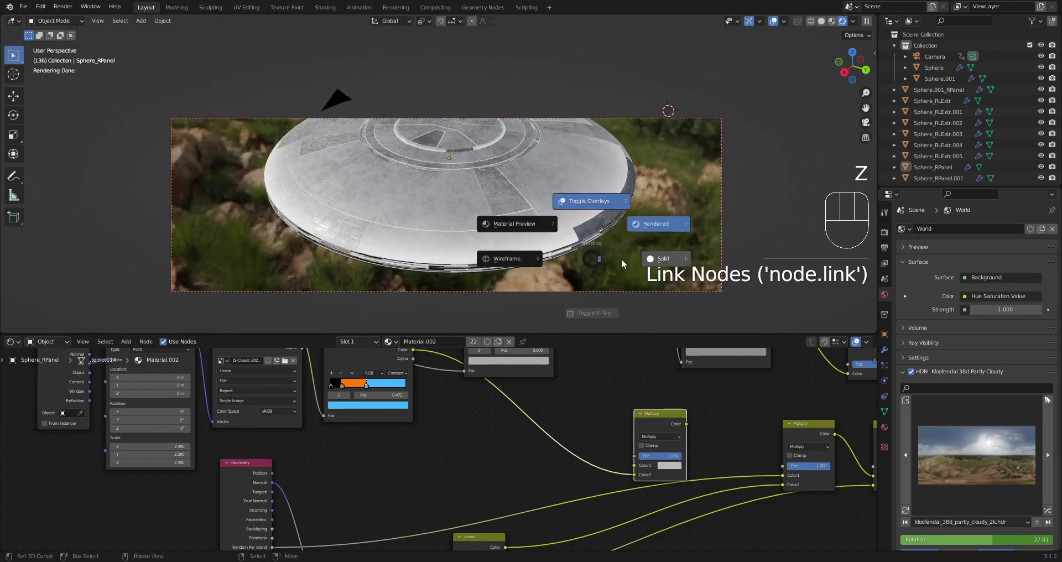
left_click(676, 257)
key("ctrl+s")
Maximize the node editor and move the Geometry node away from the emission nodes to make room on its Random Per Island link.
key("ctrl+space")
scroll(550, 487, "up", 5)
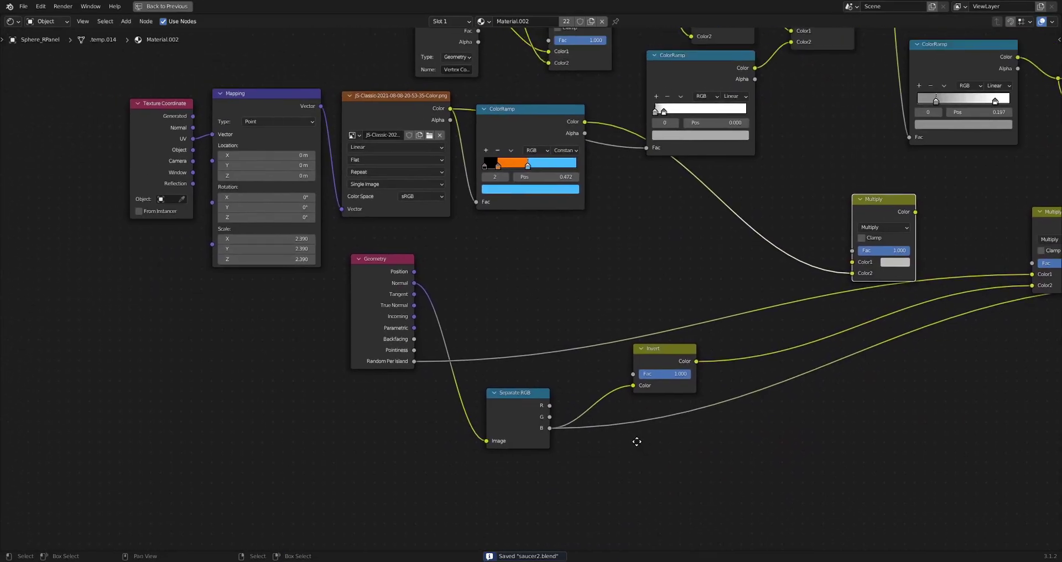
left_click_drag(363, 293, 281, 302)
middle_click_drag(593, 310, 593, 353)
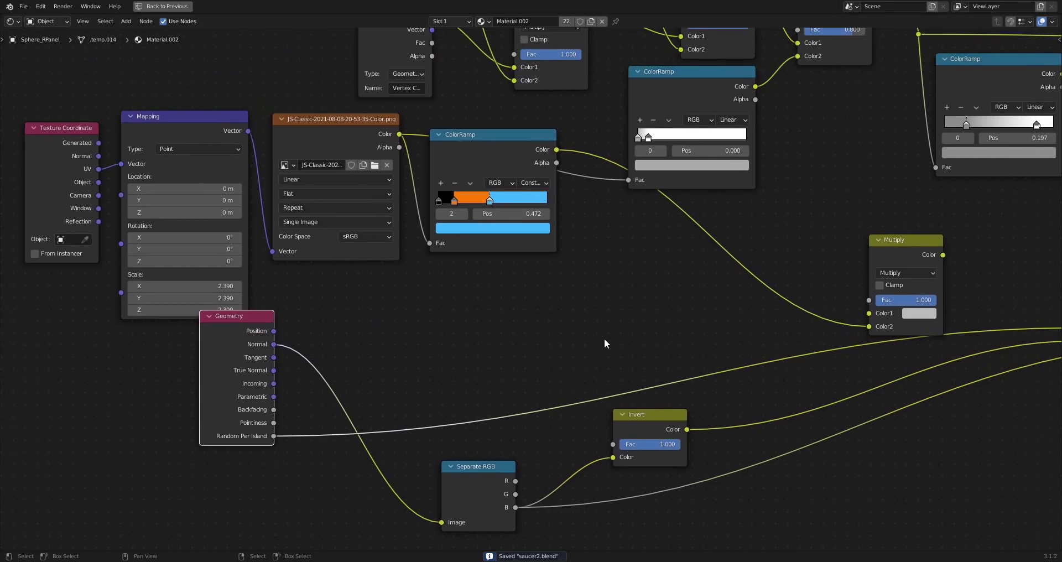
Insert a duplicate of the white ColorRamp on the Random Per Island link, reset it to defaults, and set its interpolation to Constant.
scroll(690, 187, "down", 1)
left_click(663, 121)
key("shift+d")
left_click(608, 308)
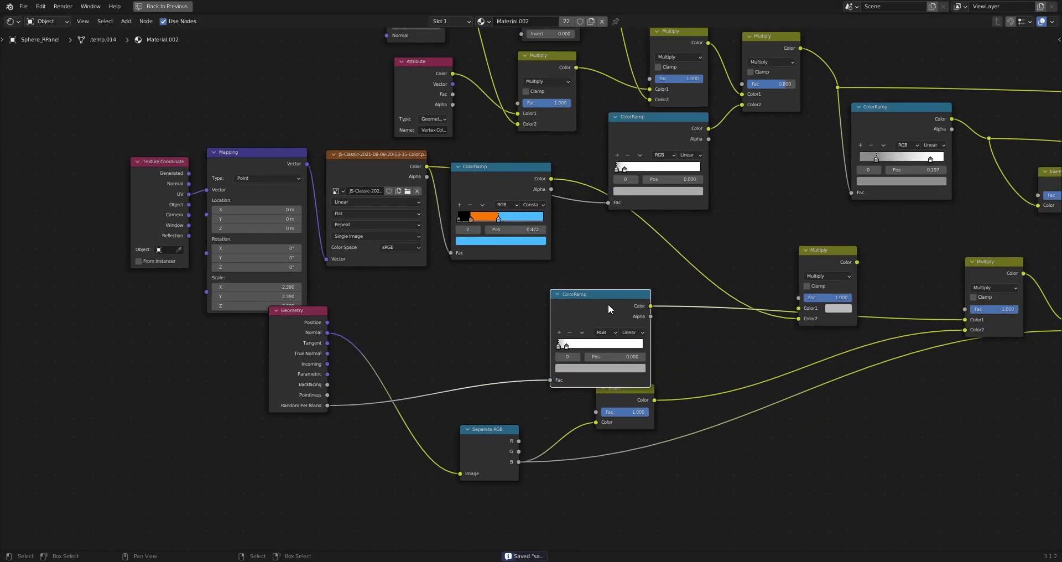
key("BackSpace")
scroll(609, 305, "up", 1)
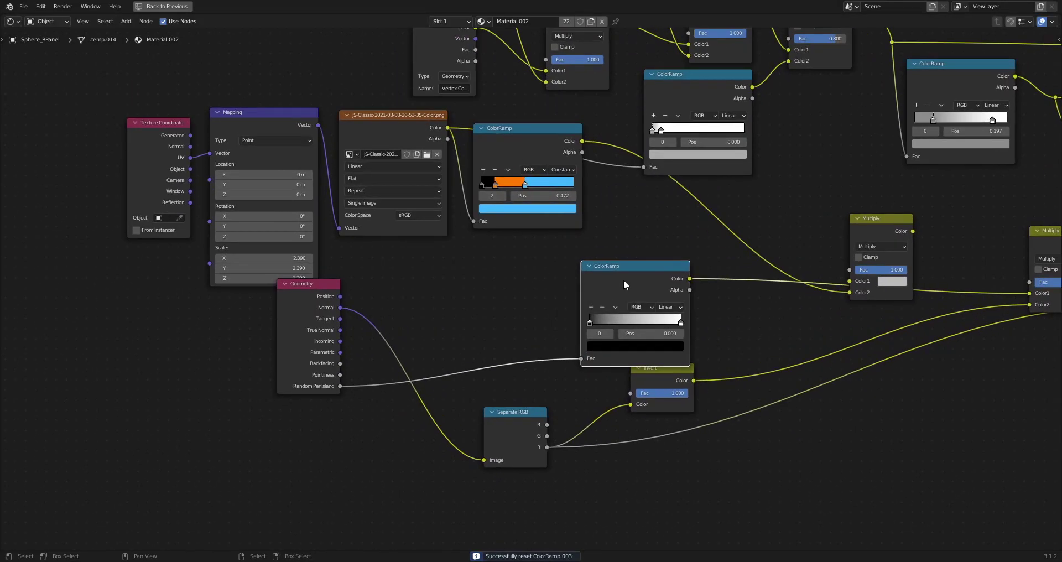
left_click(677, 286)
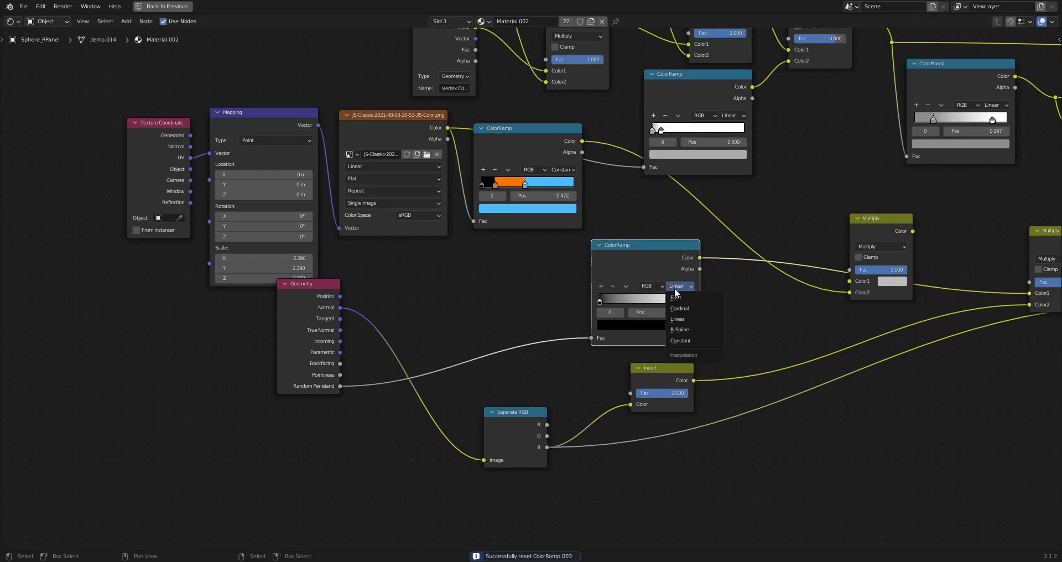
left_click(687, 339)
Add a White Noise Texture node below the Geometry node and set its dimensions to 1D.
scroll(563, 323, "up", 2)
key("shift+a")
mouse_move(522, 394)
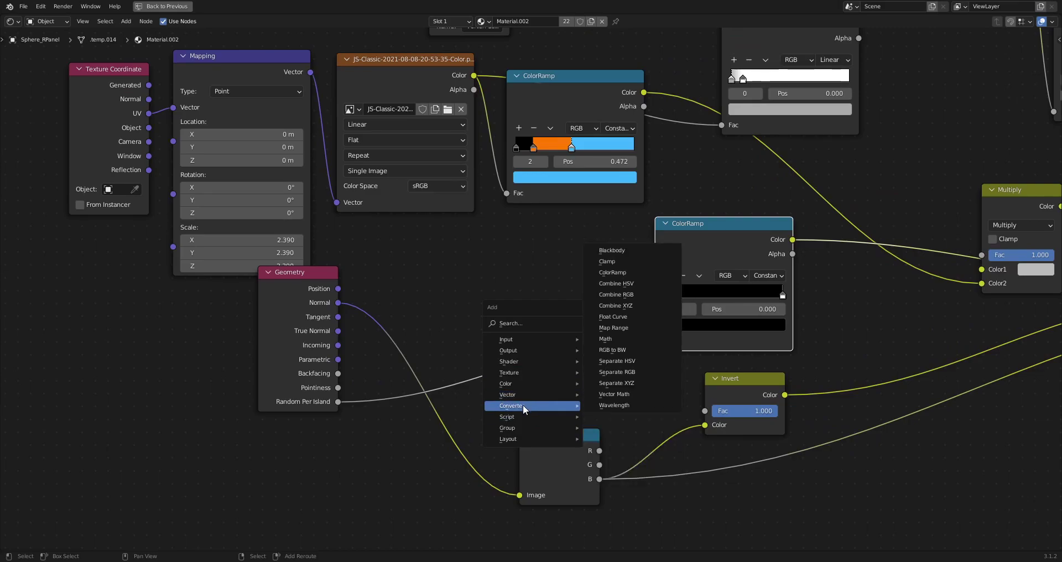
mouse_move(523, 374)
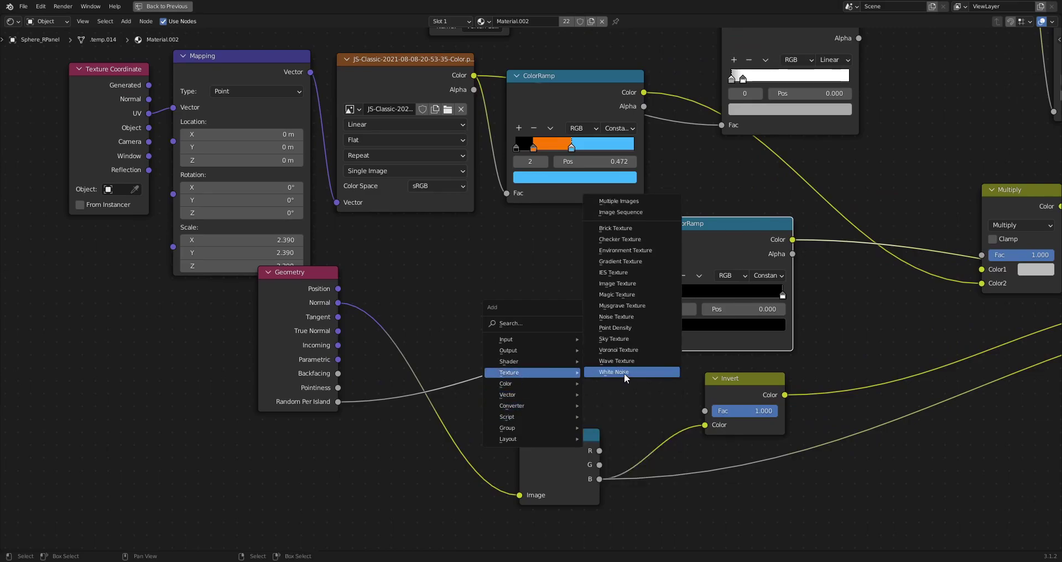
left_click(623, 373)
left_click(330, 457)
left_click(394, 512)
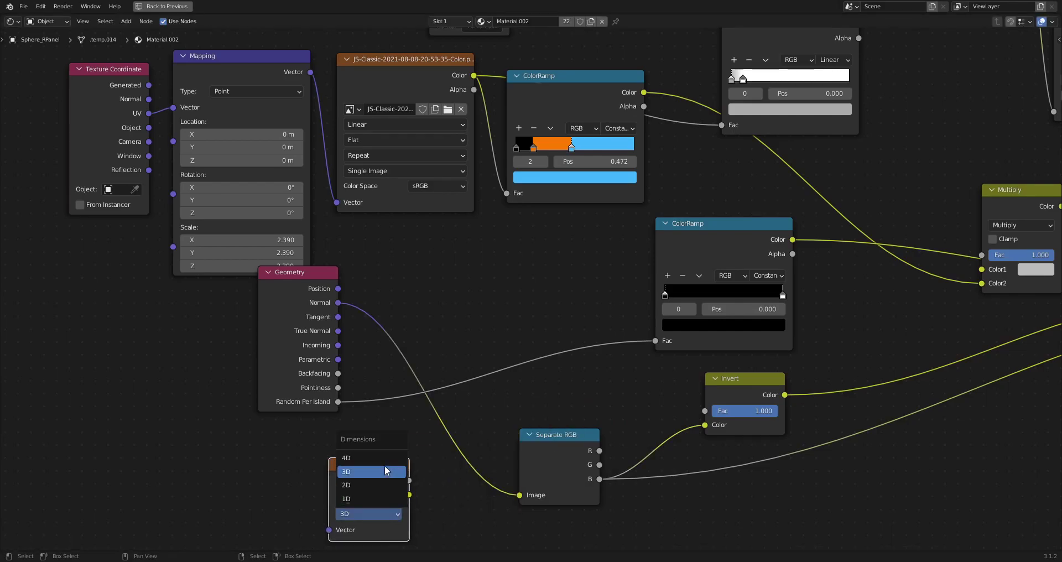
left_click(385, 497)
Insert the White Noise Texture node between Random Per Island and the new ColorRamp, spacing out the Geometry node.
left_click_drag(393, 479, 607, 303)
left_click_drag(303, 323, 215, 339)
left_click_drag(558, 302, 399, 315)
Insert a Math node set to Add between the White Noise Texture and the new ColorRamp, and restore the split layout.
key("shift+a")
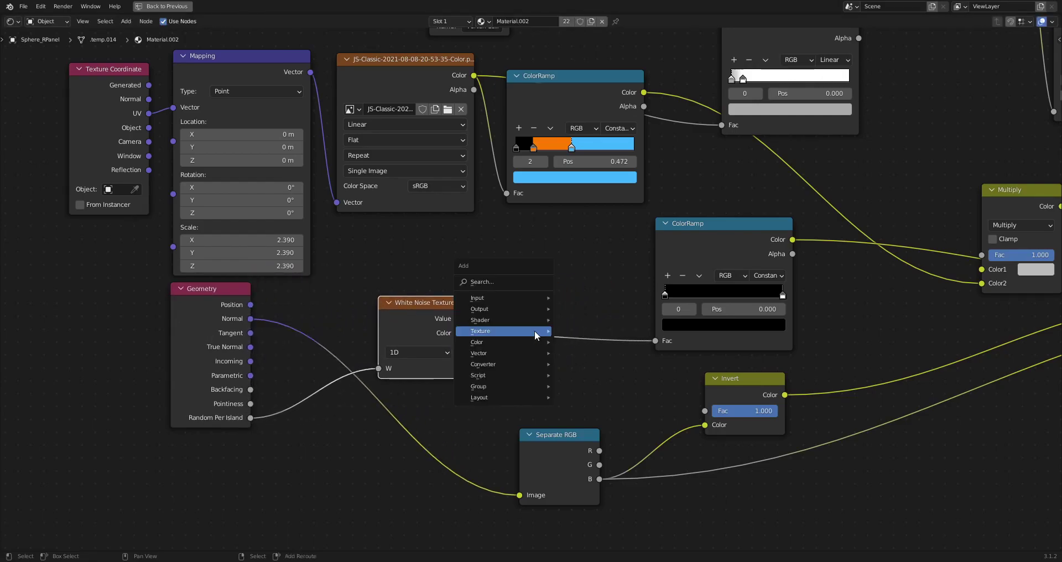
mouse_move(528, 365)
left_click(601, 442)
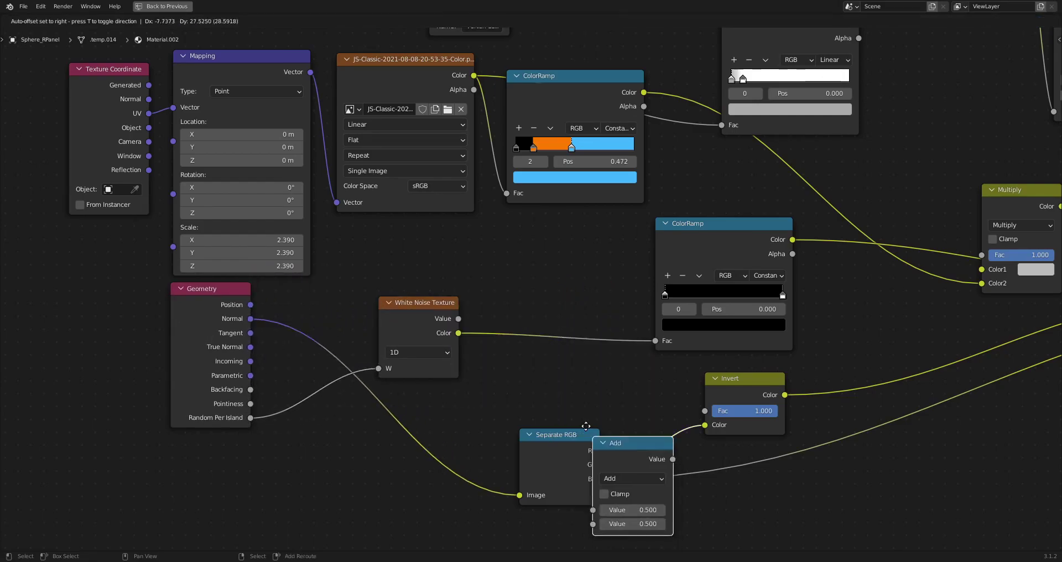
left_click(525, 309)
key("ctrl+space")
Switch the 3D view to Rendered shading.
key("z")
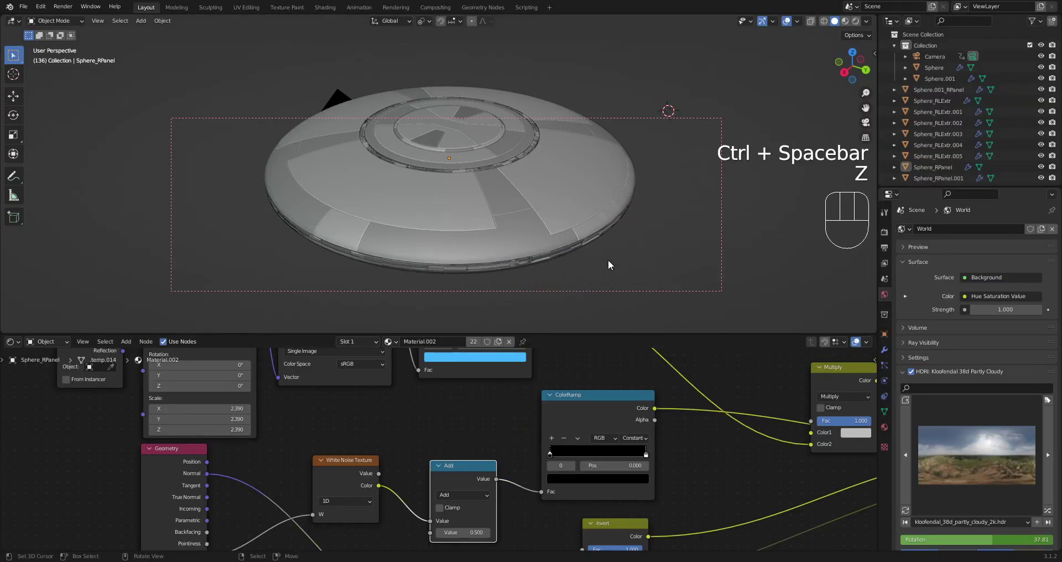
key("z")
key("z")
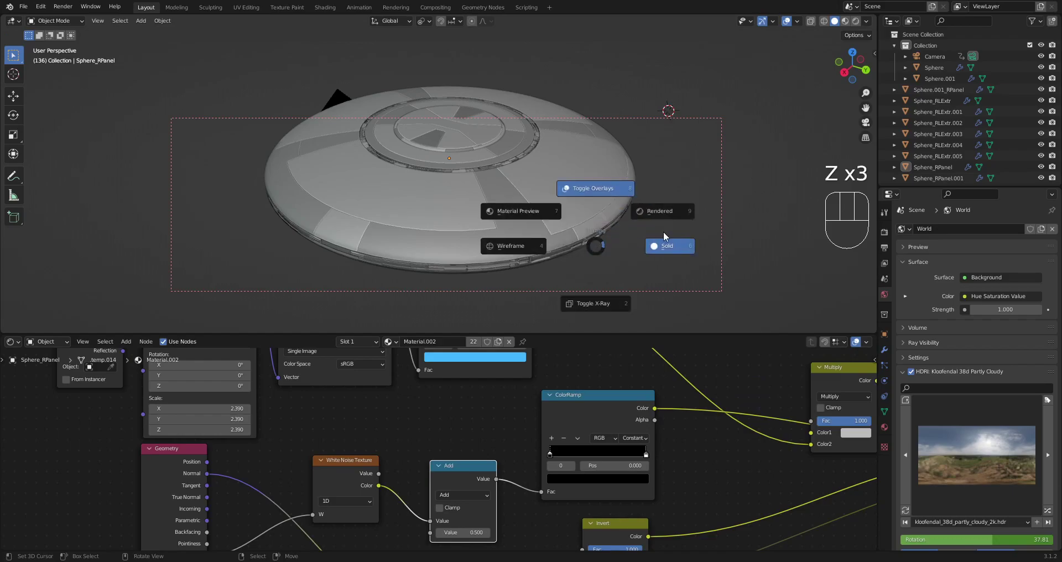
left_click(655, 211)
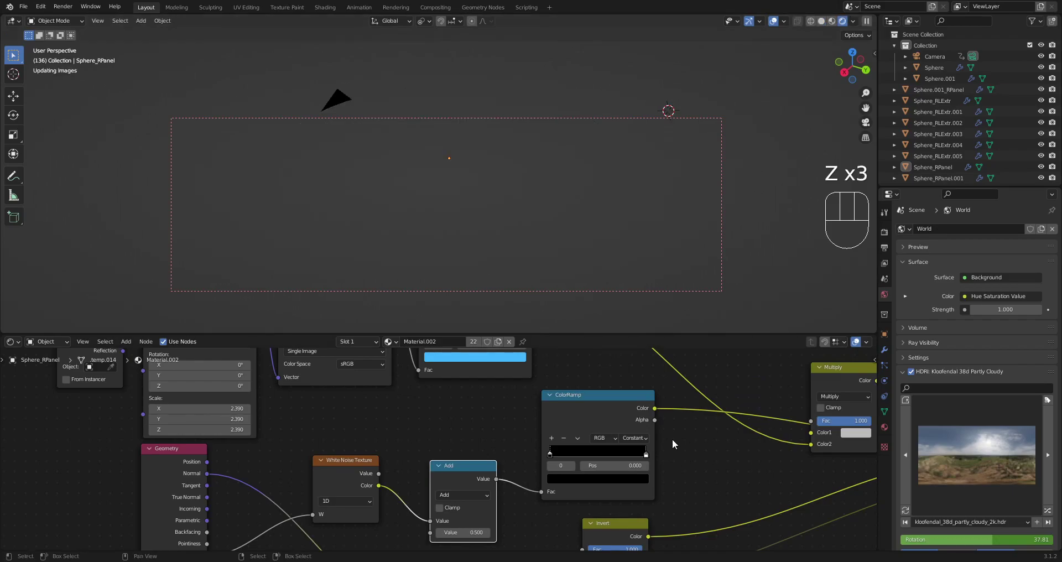
Move the noise ColorRamp's white stop to position 0.824 and set the Add node's value to 0.7.
left_click(645, 454)
left_click_drag(602, 455, 629, 455)
scroll(463, 530, "up", 2, "ctrl")
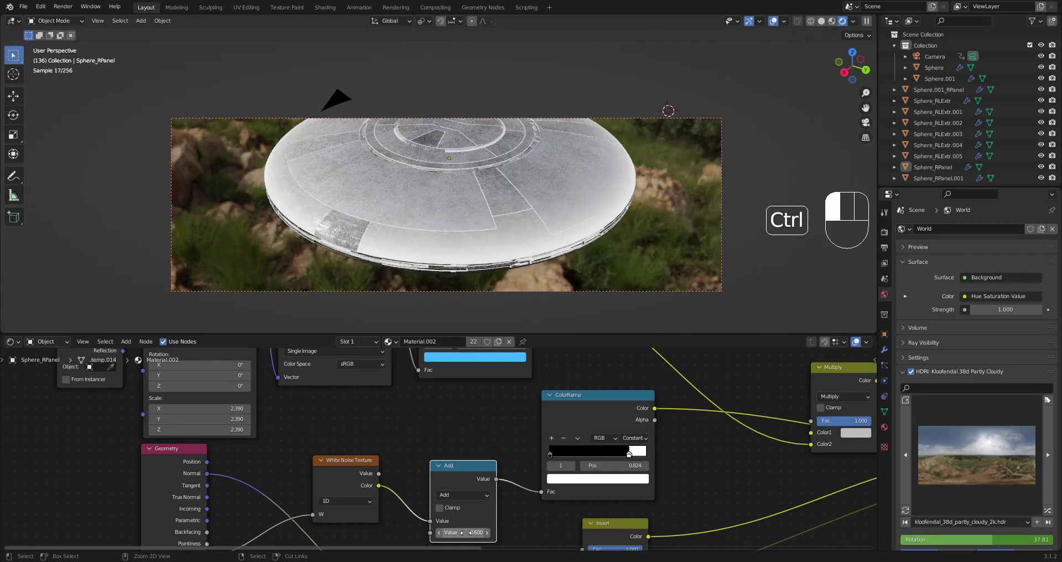
Detach the Add node and reinsert it between Random Per Island and the White Noise Texture's W input, rearranging both nodes.
left_click(466, 474)
key("alt+d")
left_click(265, 534)
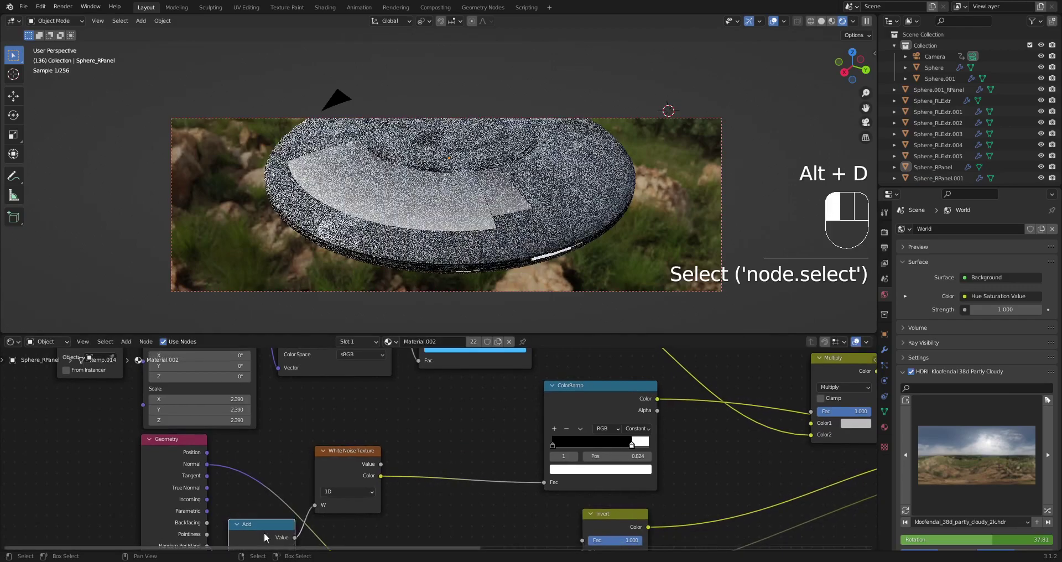
left_click_drag(383, 464, 470, 444)
left_click(286, 531)
left_click_drag(286, 531, 369, 437)
Move the noise ColorRamp's white stop to position 0.389 and set the Add node's value to 1.1.
left_click_drag(665, 445, 626, 452)
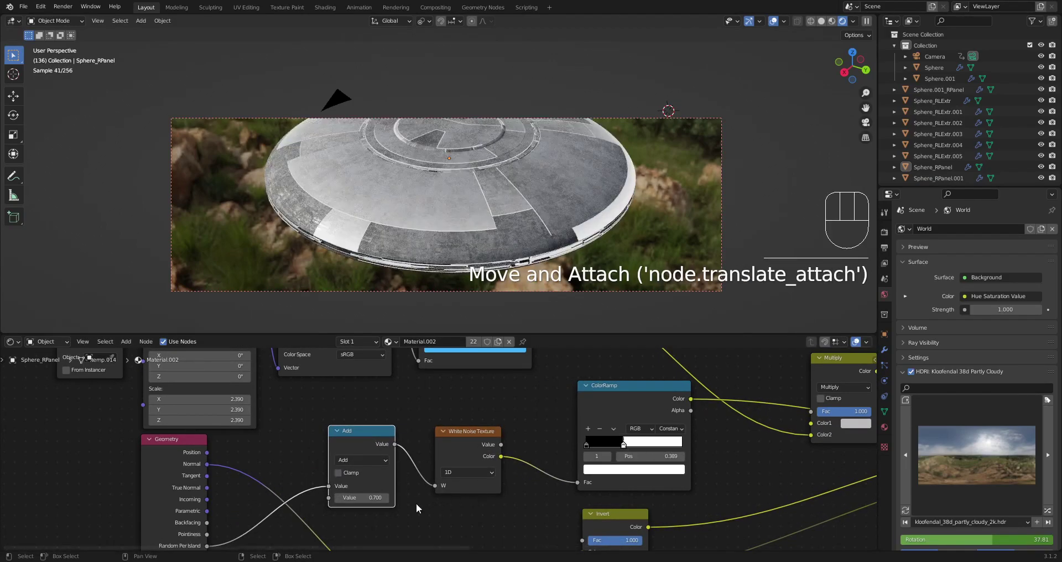
scroll(376, 499, "up", 3, "ctrl")
scroll(376, 499, "up", 3, "ctrl")
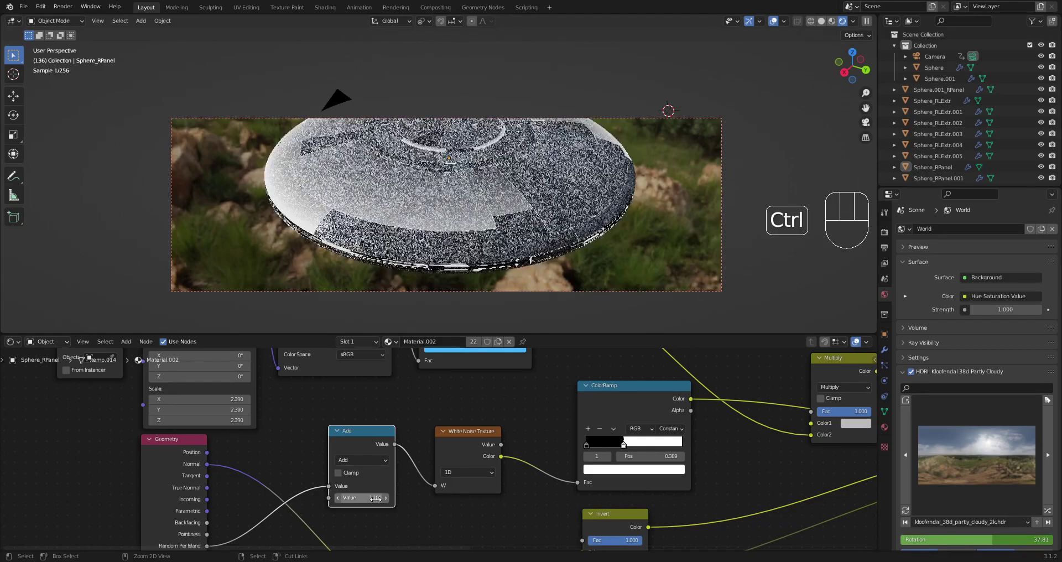
scroll(376, 499, "down", 2, "ctrl")
Set the factors of the two emission Multiply nodes to 0 to preview the island mask alone.
scroll(843, 479, "down", 3)
middle_click_drag(842, 479, 592, 502)
scroll(592, 502, "down", 3)
left_click_drag(682, 464, 660, 460)
left_click_drag(749, 464, 721, 466)
scroll(281, 431, "up", 2)
middle_click_drag(346, 473, 522, 443)
scroll(522, 443, "up", 3)
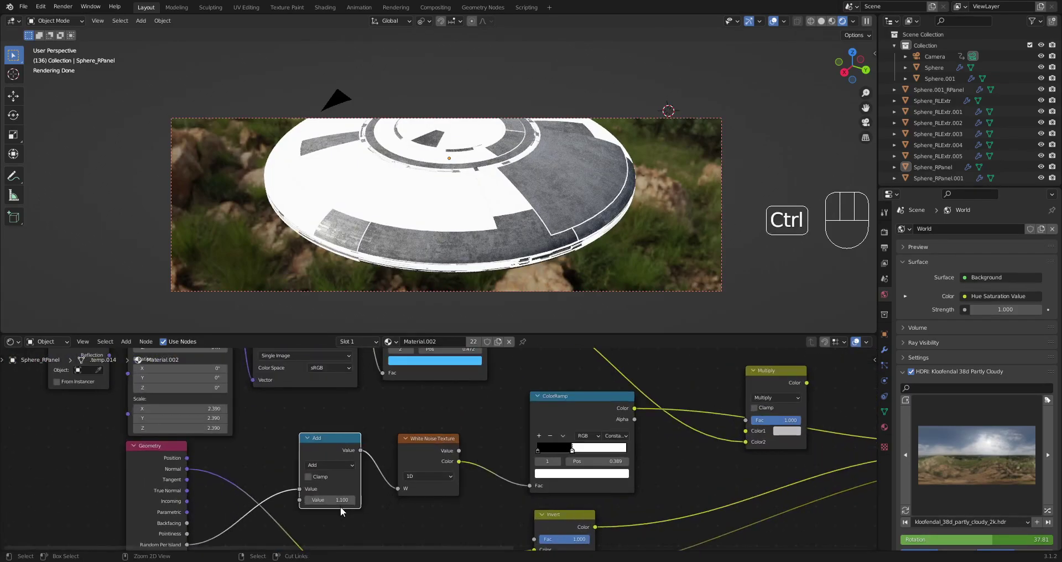
Set the Add node's value to 1.8 and check the changed island pattern on the saucer.
scroll(338, 499, "up", 5, "ctrl")
scroll(338, 500, "up", 6, "ctrl")
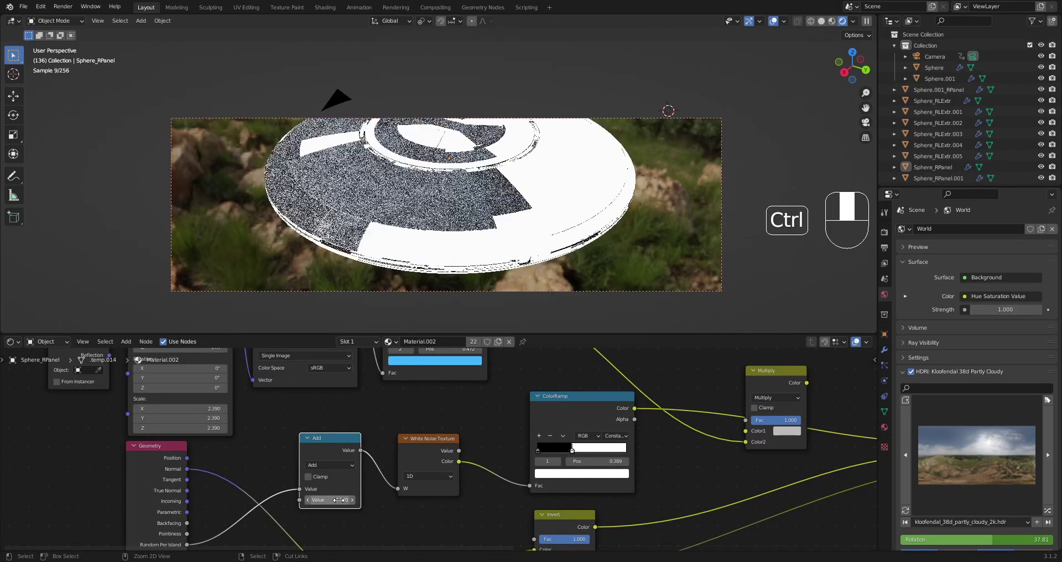
scroll(593, 219, "down", 1)
middle_click_drag(603, 225, 589, 247)
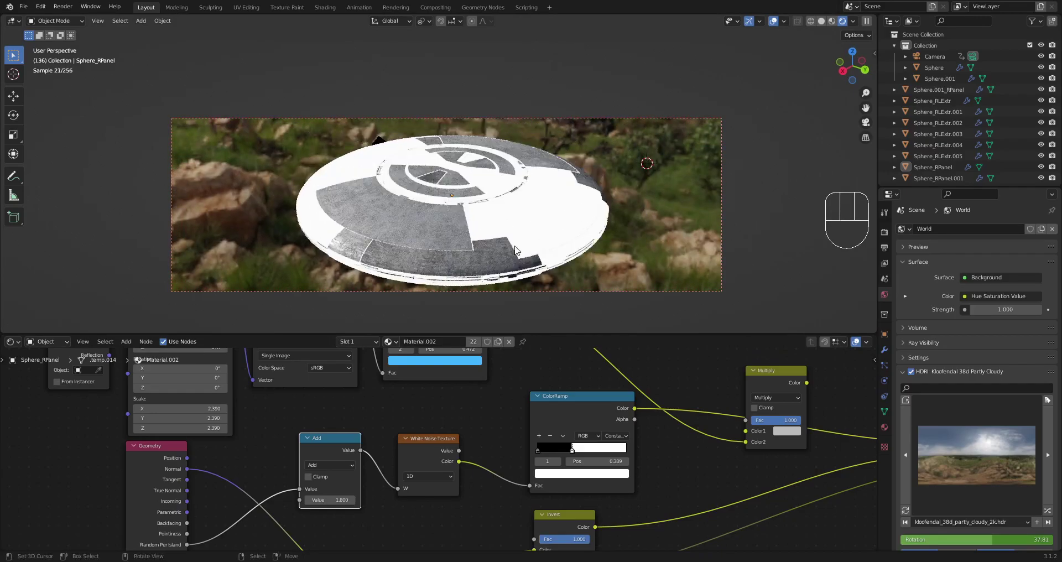
Connect the noise ColorRamp to the loose Multiply node's Color1 and that node's output to the following emission Multiply node's Color1.
middle_click_drag(718, 435, 560, 465)
scroll(560, 465, "down", 2)
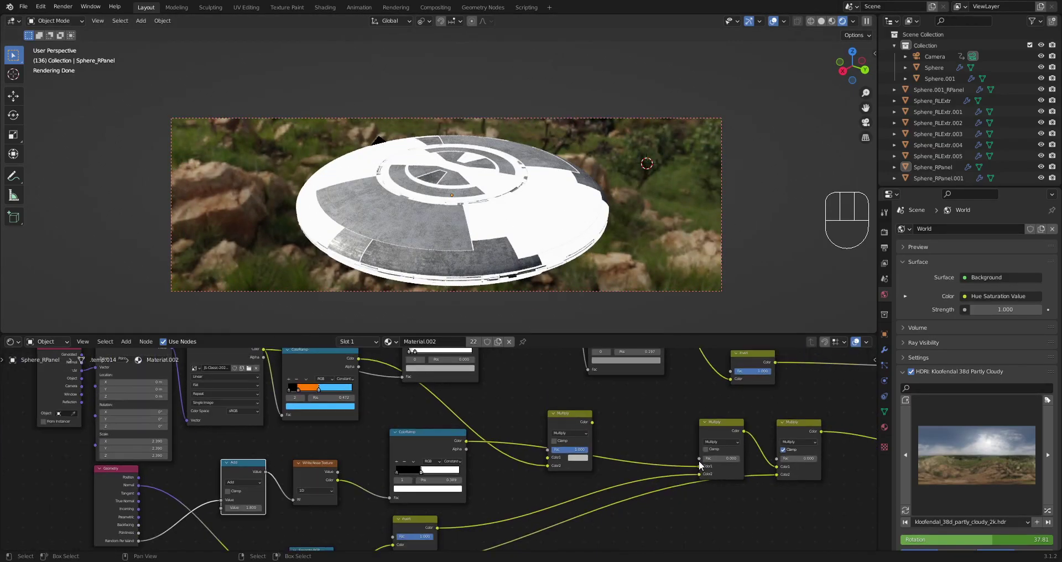
scroll(556, 447, "up", 1)
middle_click_drag(429, 413, 454, 450)
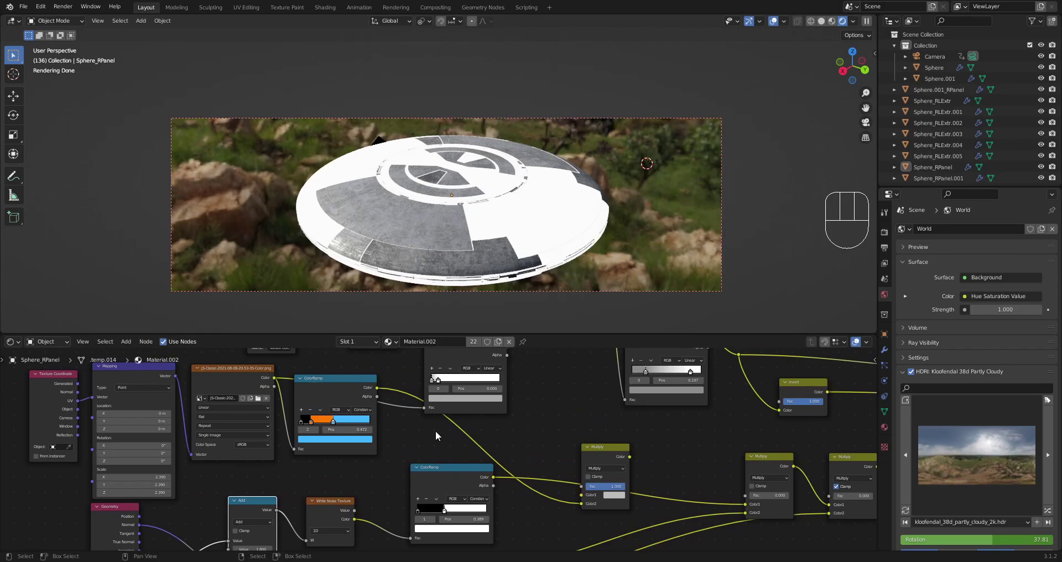
left_click_drag(592, 464, 593, 447)
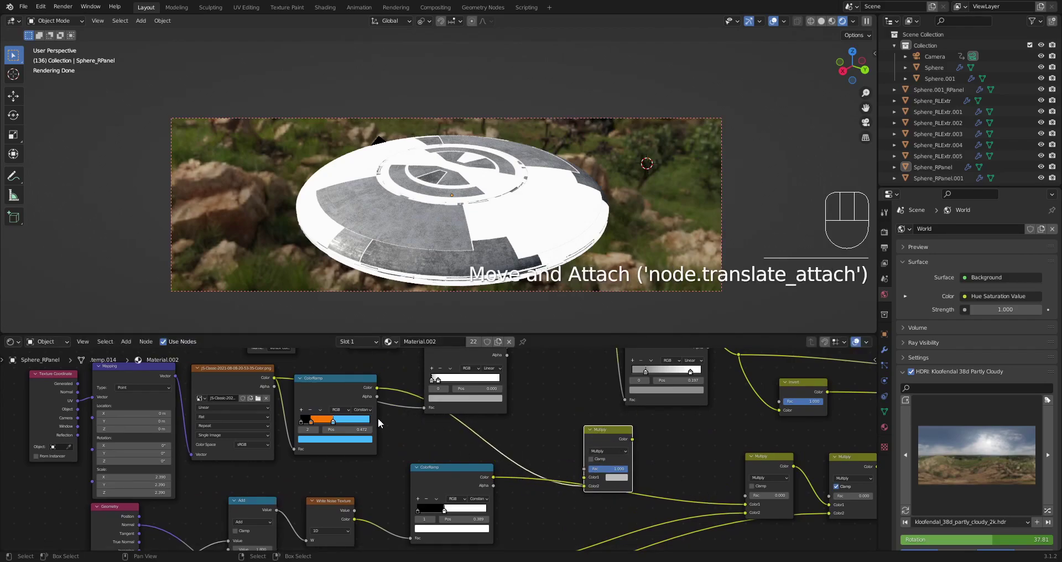
left_click_drag(608, 442, 612, 462)
left_click_drag(745, 504, 591, 497)
left_click_drag(631, 461, 746, 505)
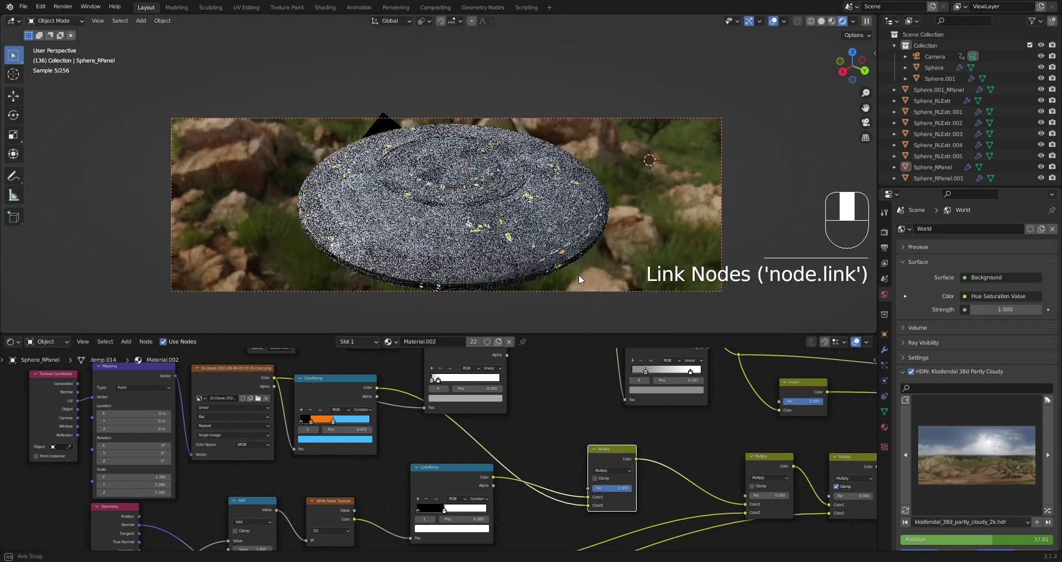
Set both emission Multiply factors back to 1 and view the glowing lights around the saucer.
middle_click_drag(784, 487, 617, 436)
scroll(618, 437, "up", 2)
left_click_drag(628, 446, 735, 439)
left_click_drag(644, 444, 656, 444)
middle_click_drag(565, 223, 608, 255)
scroll(609, 255, "down", 1)
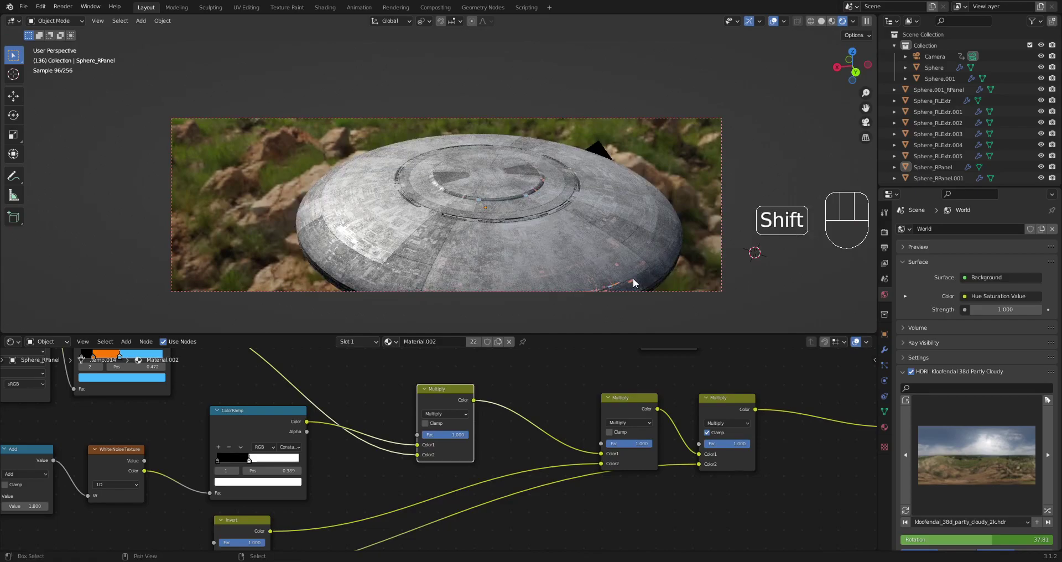
middle_click_drag(636, 288, 622, 250, "shift")
Set the Add node's value to 2 and move the noise ColorRamp's white stop to position 0.275, checking the saucer's underside.
middle_click_drag(146, 506, 400, 480)
scroll(278, 481, "up", 2, "ctrl")
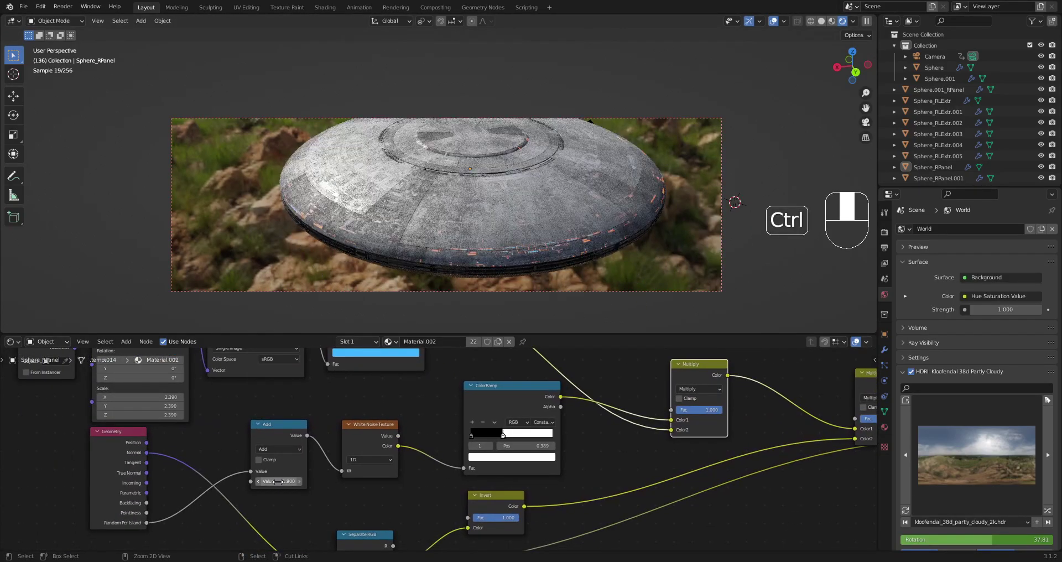
middle_click_drag(510, 247, 522, 202)
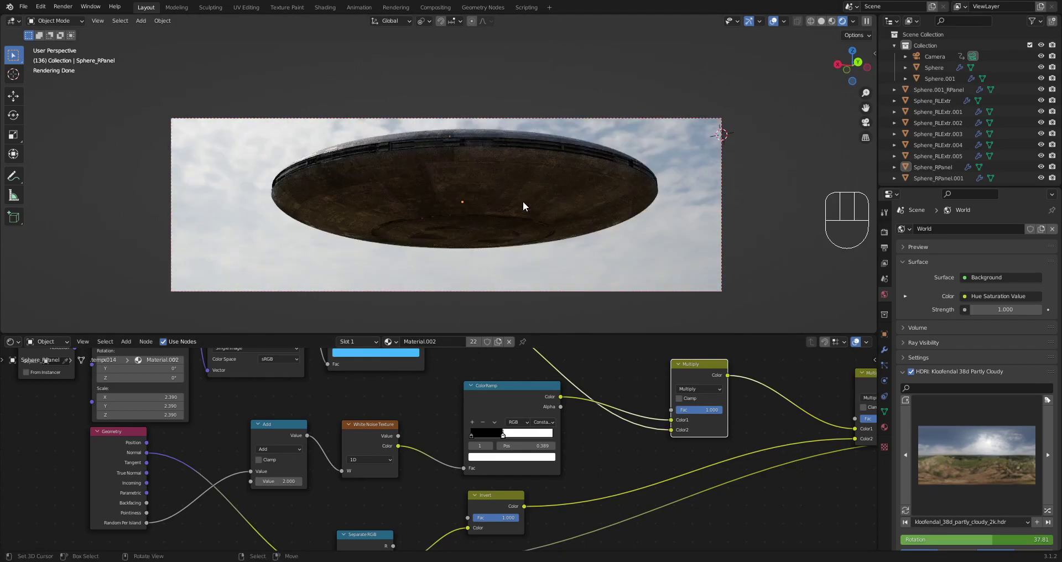
middle_click_drag(498, 398, 503, 431)
left_click_drag(508, 467, 500, 466)
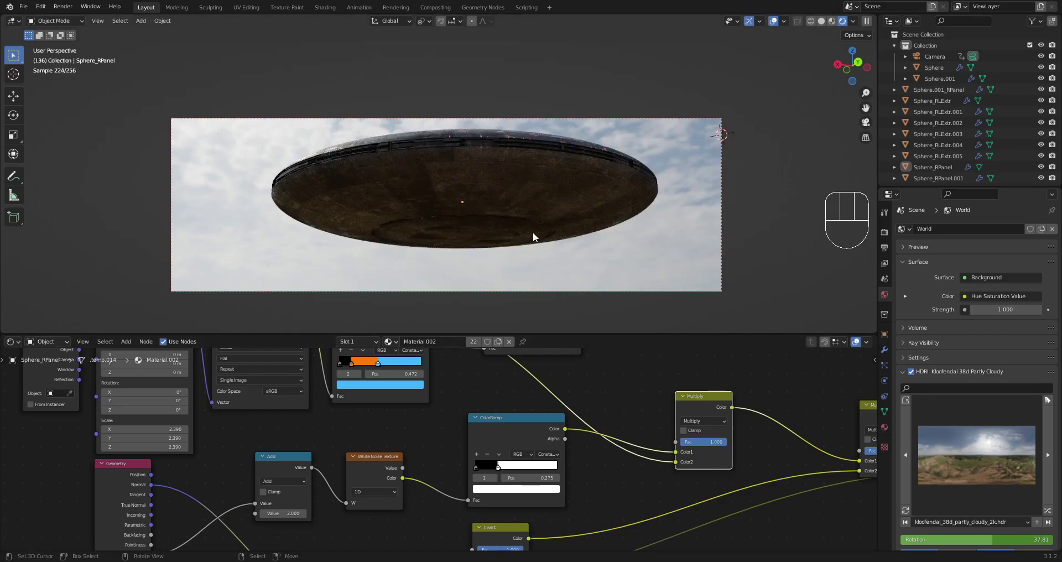
key("KP_0")
key("KP_0")
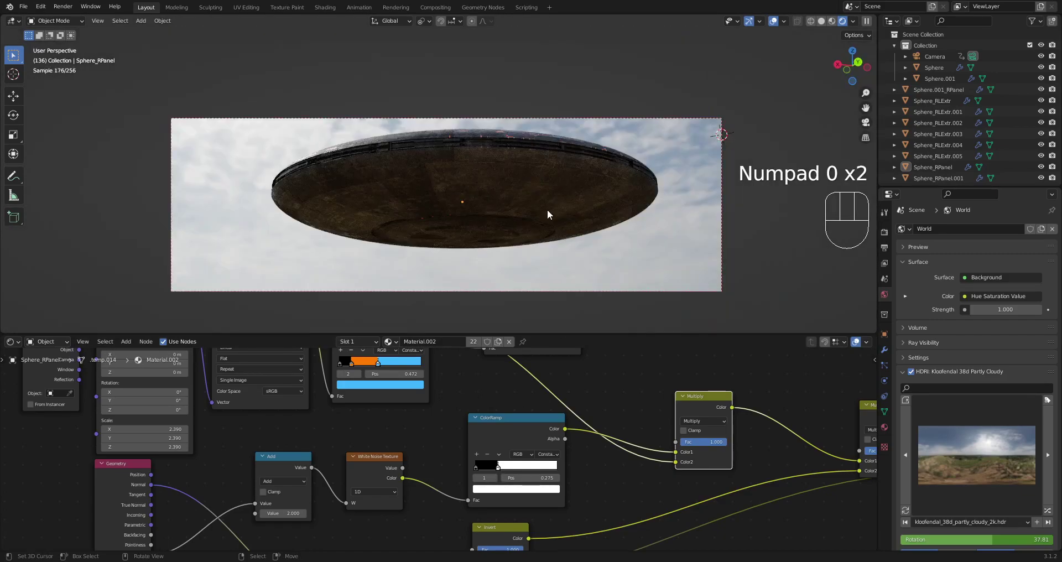
Set the factors of both emission Multiply nodes to 0.9 and check the glow around the saucer's top.
middle_click_drag(747, 440, 622, 420)
middle_click_drag(779, 426, 596, 425)
left_click(596, 426)
type("0.9")
key("Return")
left_click(683, 433)
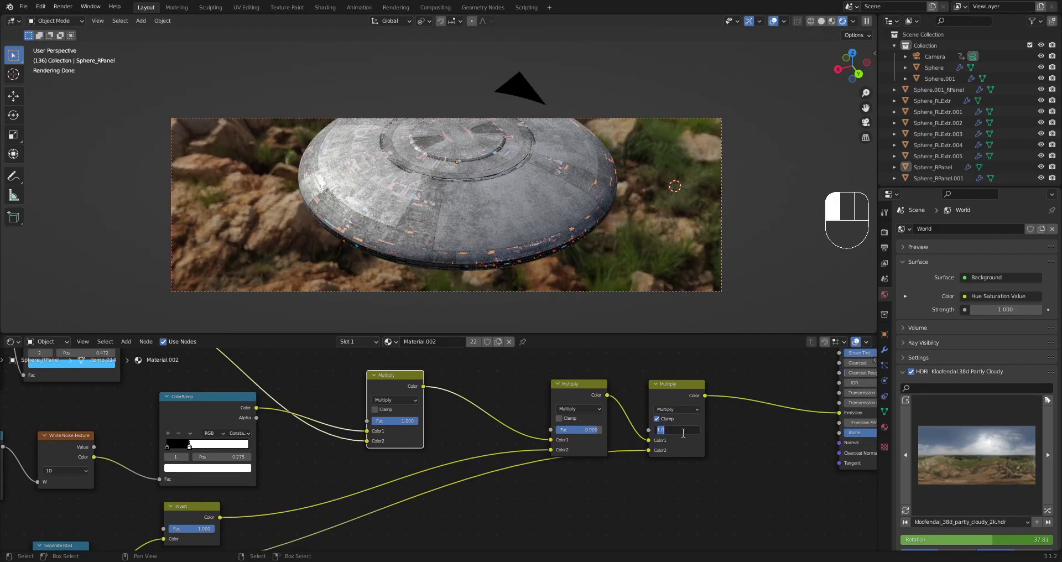
type("0.9")
key("Return")
middle_click_drag(586, 299, 418, 146)
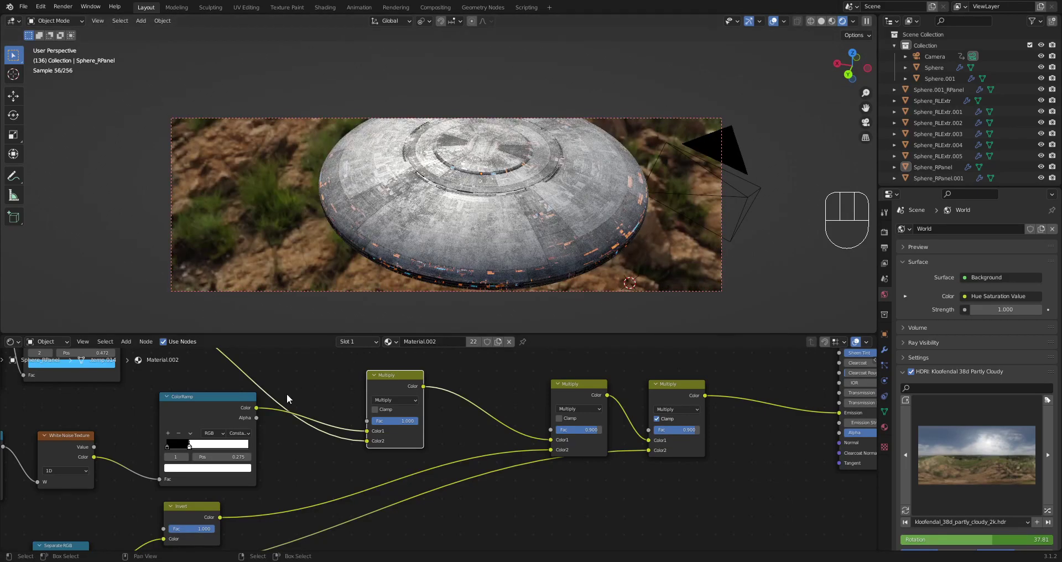
Move the orange stop of the lights' ColorRamp to position 0.249 and check the lights from the side.
middle_click_drag(269, 394, 471, 390)
scroll(432, 430, "up", 1)
middle_click_drag(396, 365, 450, 455)
scroll(383, 441, "up", 2)
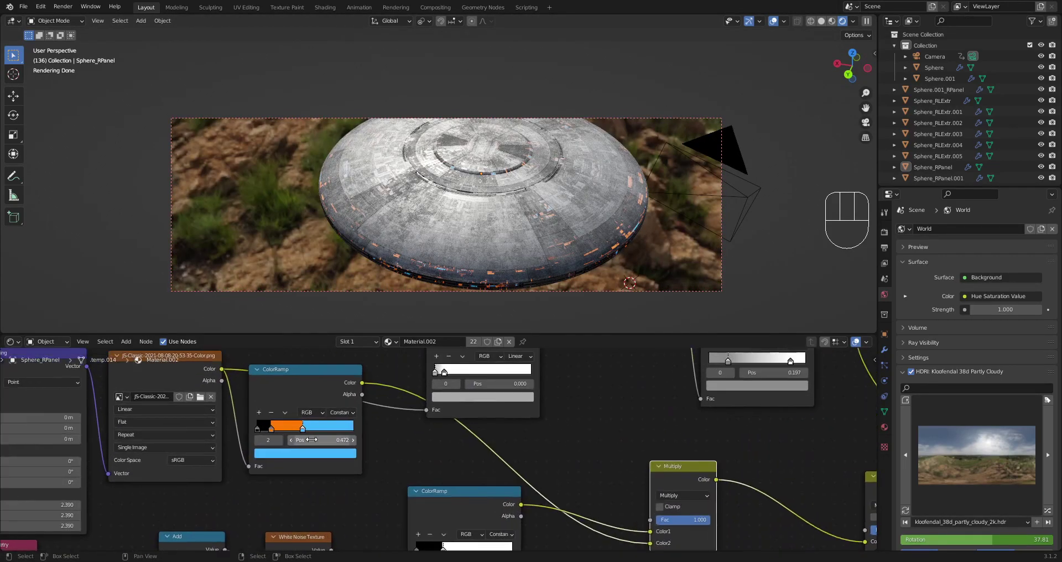
mouse_move(274, 432)
left_mouse_down()
mouse_move(265, 432)
mouse_move(285, 434)
left_mouse_up()
middle_click_drag(625, 204, 574, 221)
scroll(645, 219, "up", 3)
Save the file with the viewport in solid shading and clear the render region.
key("z")
left_click(637, 217)
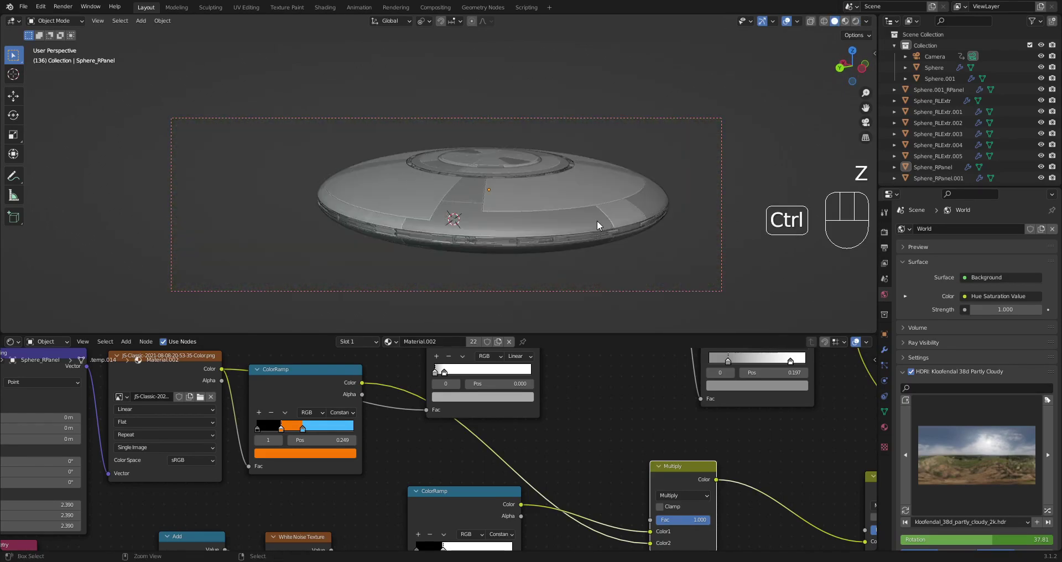
key("ctrl+s")
key("ctrl+alt+b")
Look at the saucer through the camera and place the 3D cursor near the lower edge of its underside.
middle_click_drag(597, 219, 627, 181)
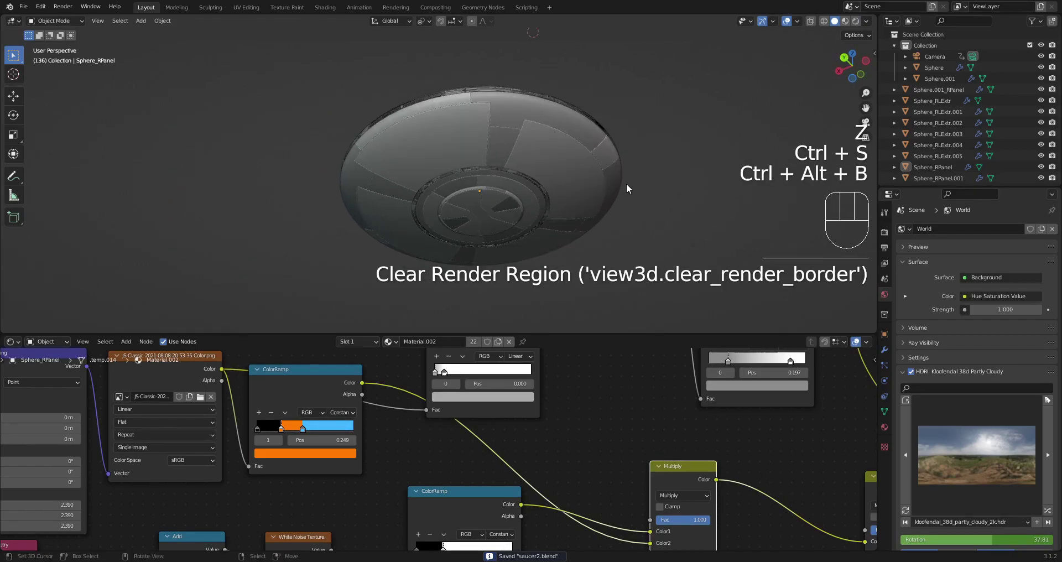
middle_click_drag(569, 227, 579, 225)
key("KP_0")
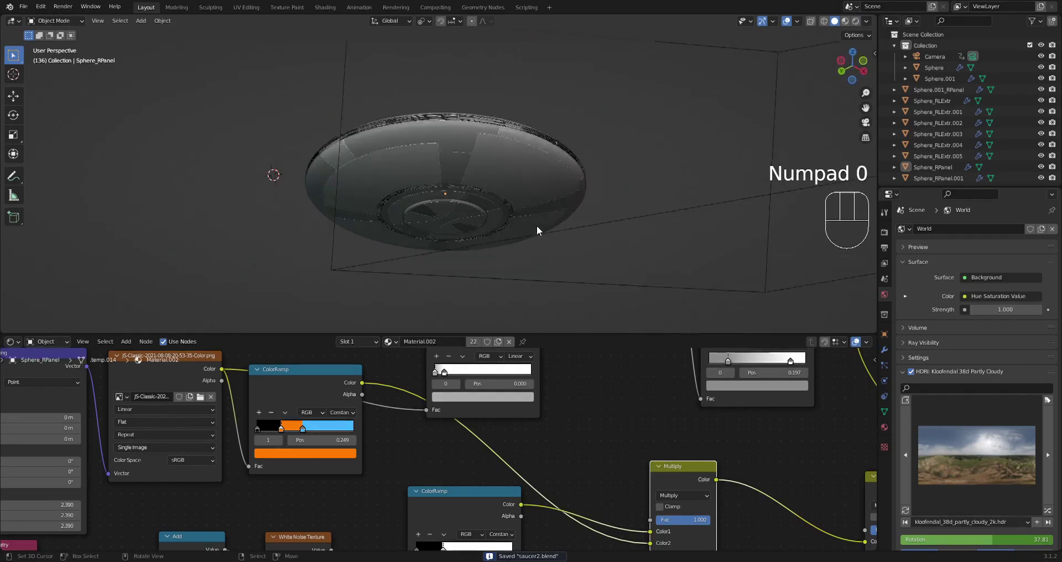
left_click(515, 252)
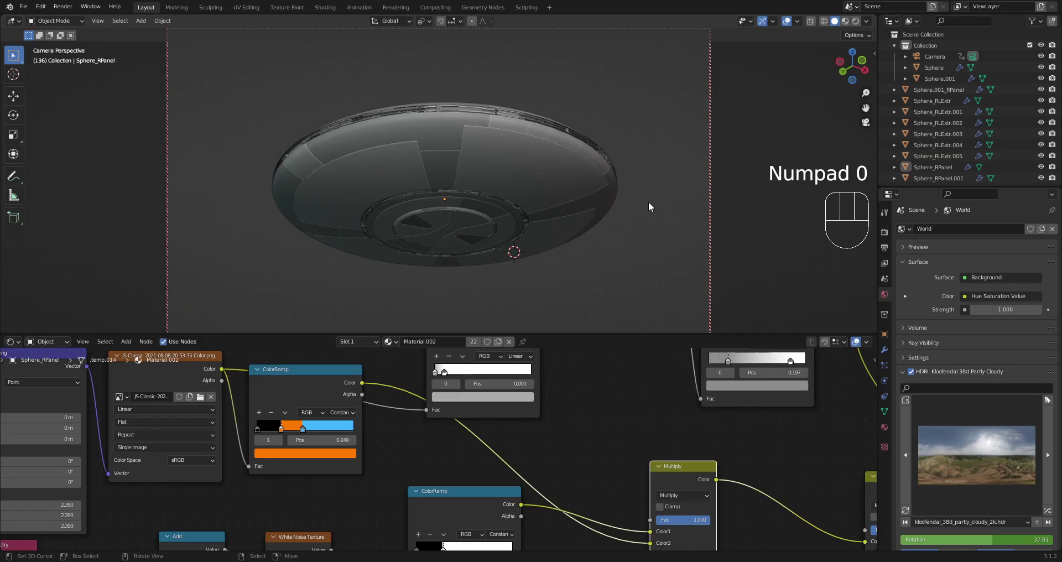
left_click(885, 214)
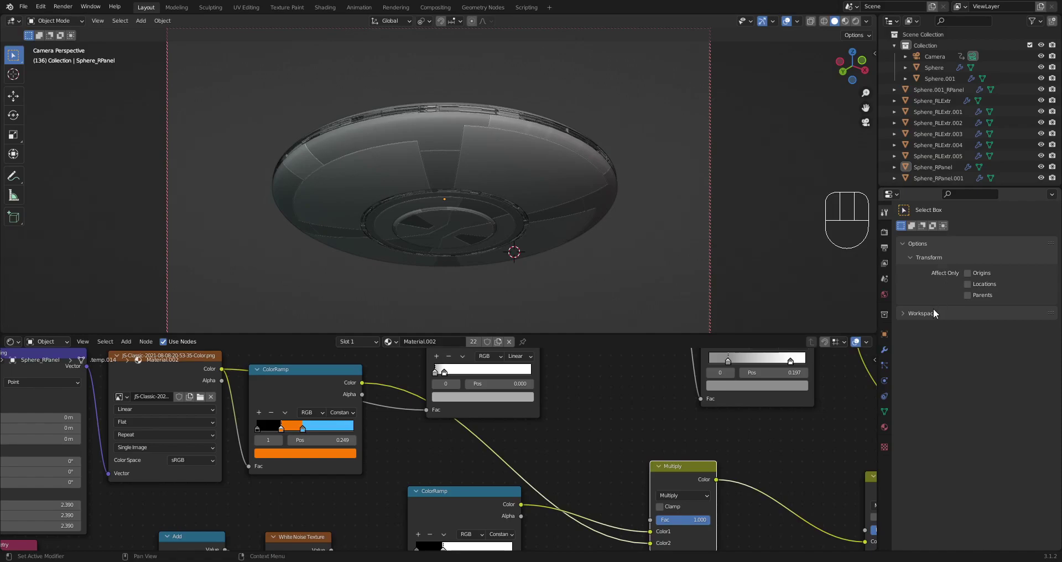
left_click(904, 313)
left_click(905, 313)
left_click(885, 232)
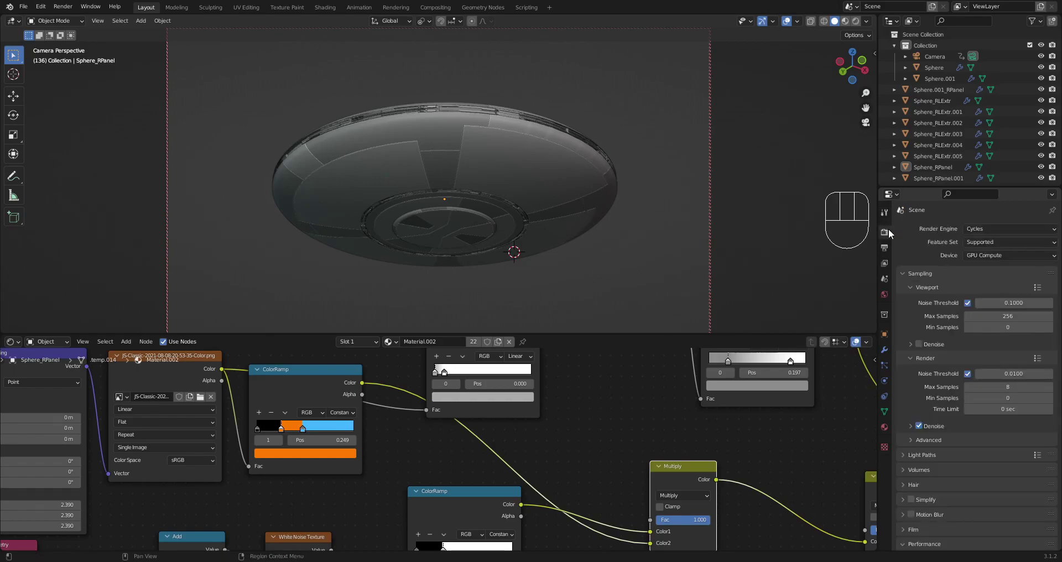
left_click(885, 249)
left_click(885, 213)
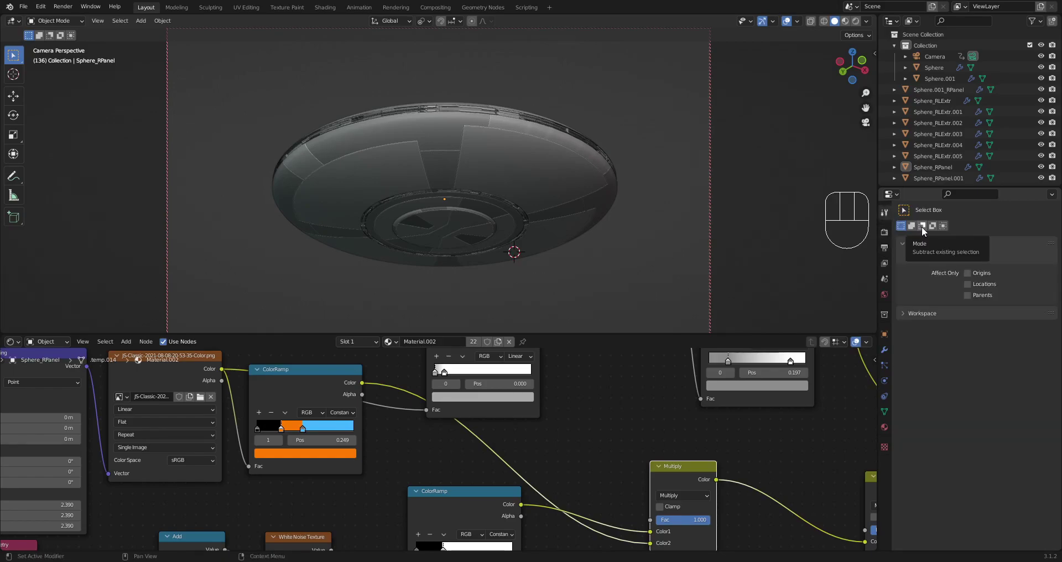
Activate the Cursor tool and place the 3D cursor on the saucer's underside, just outside the central ring.
key("w")
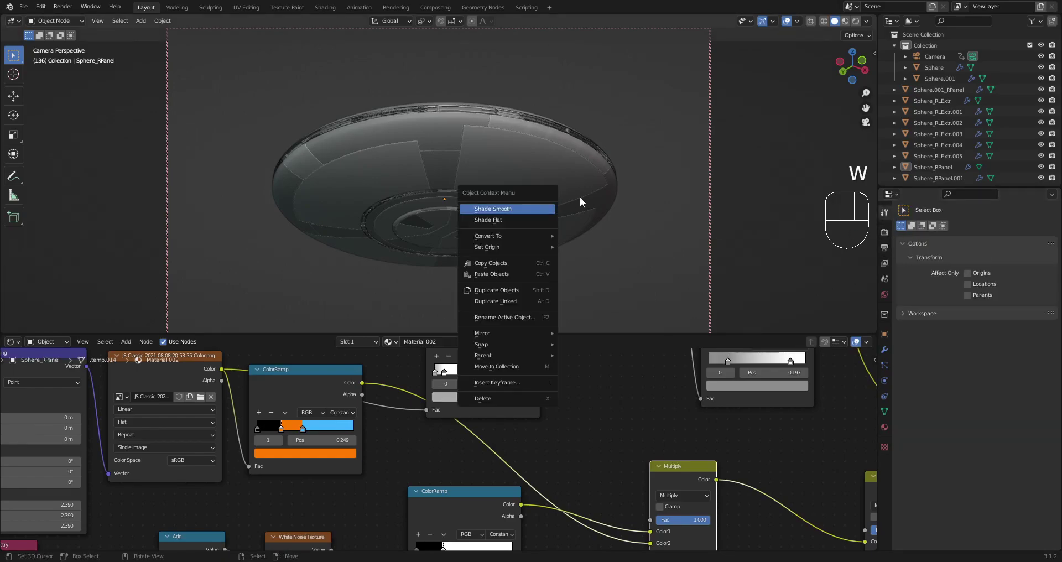
key("shift+space")
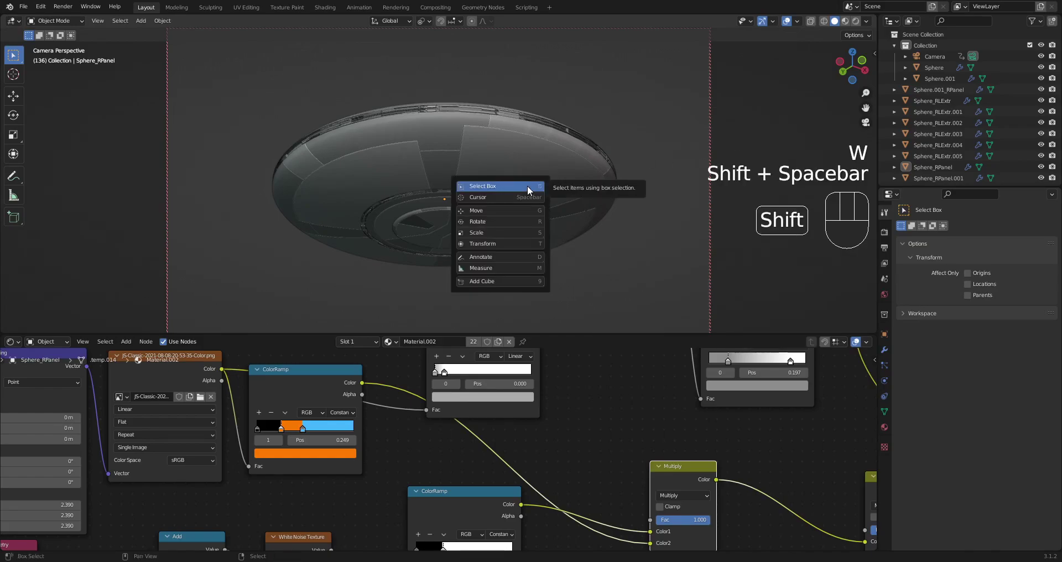
left_click(527, 194)
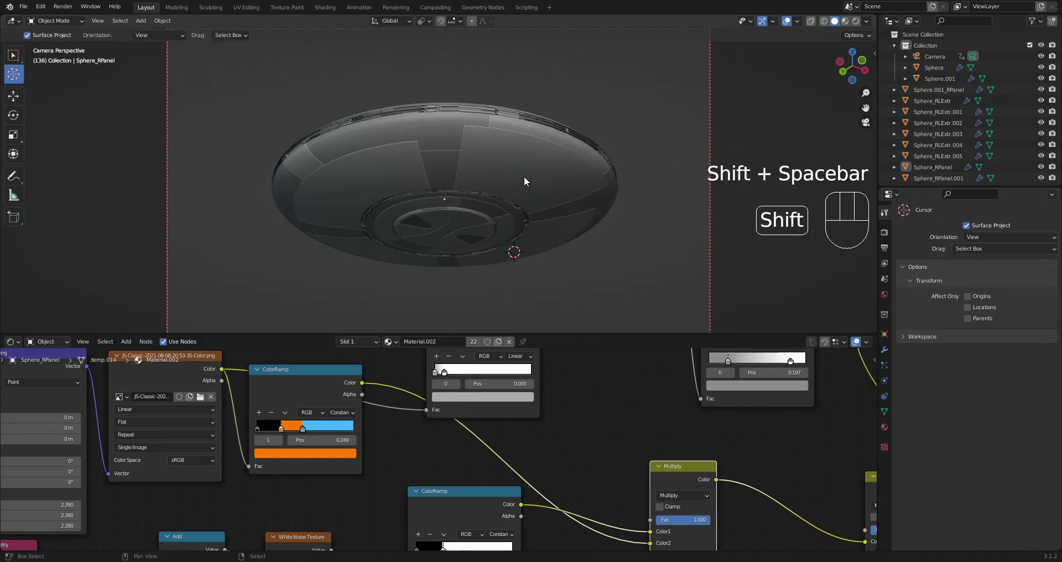
key("shift+space")
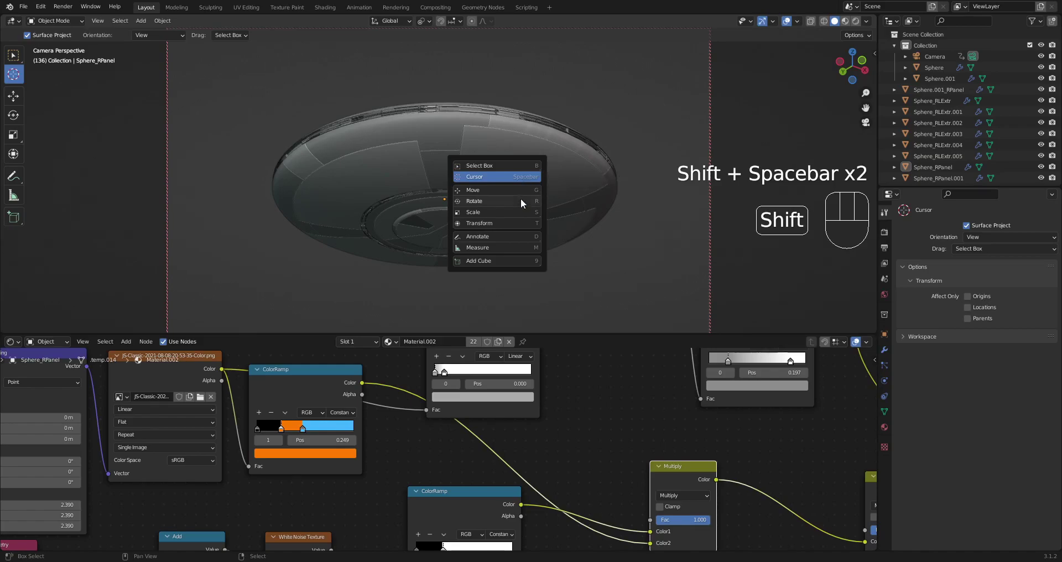
left_click(519, 179)
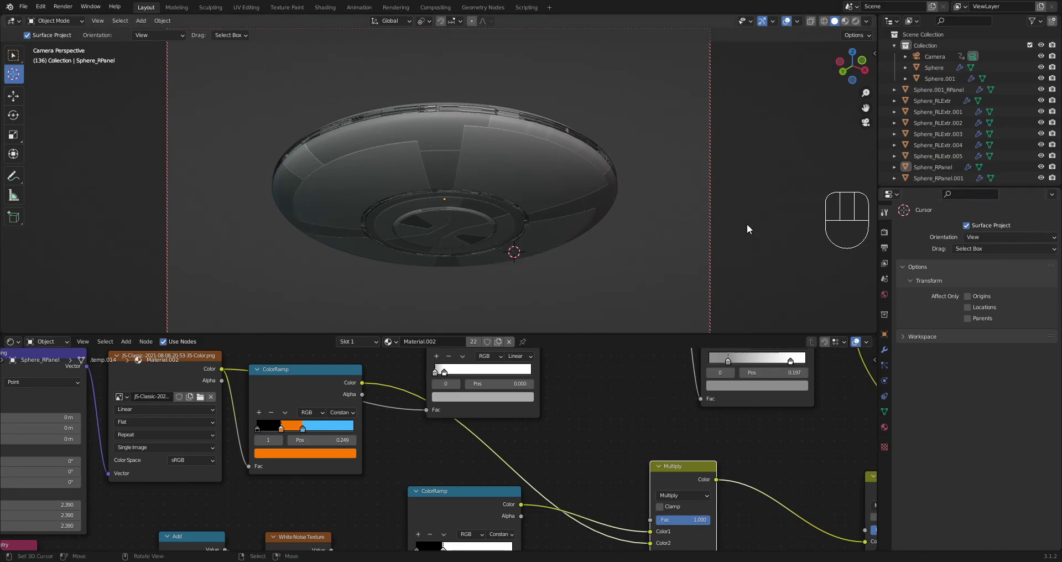
left_click(521, 252)
Use Track Lights to make a lamp tracking an empty at the 3D cursor, and move the lamp away from the saucer.
key("n")
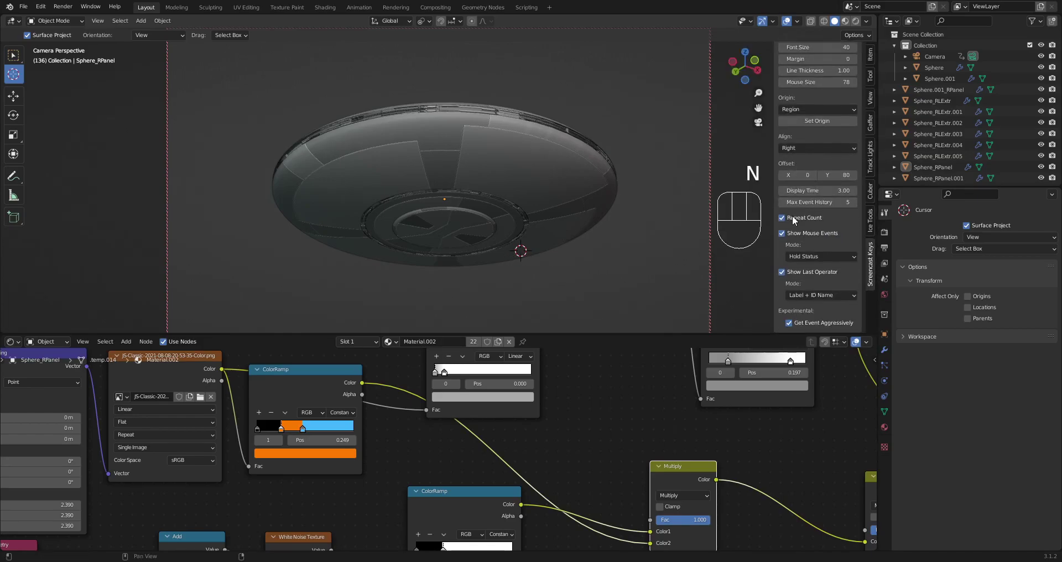
left_click(871, 172)
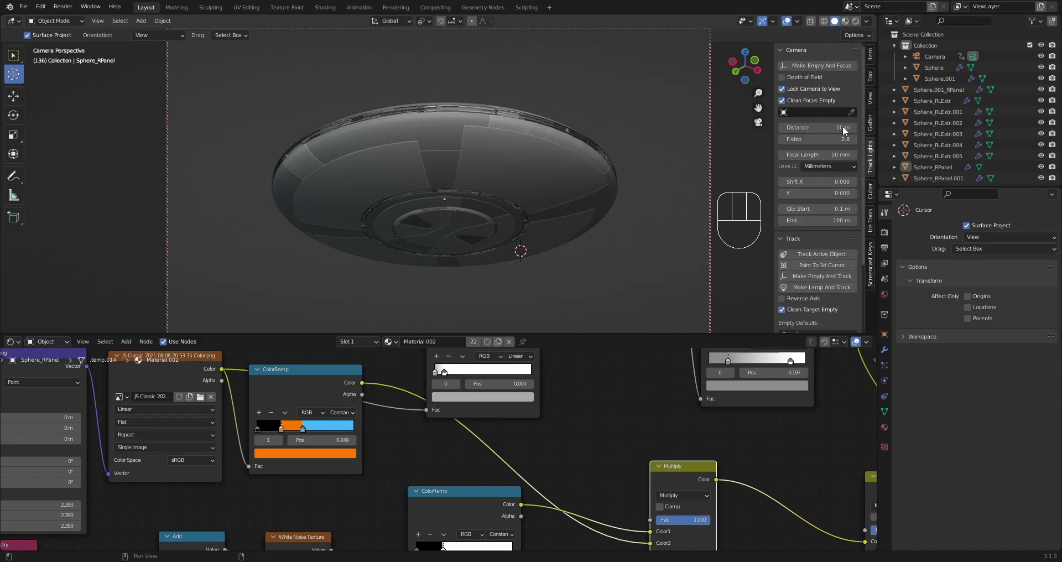
left_click(839, 291)
key("g")
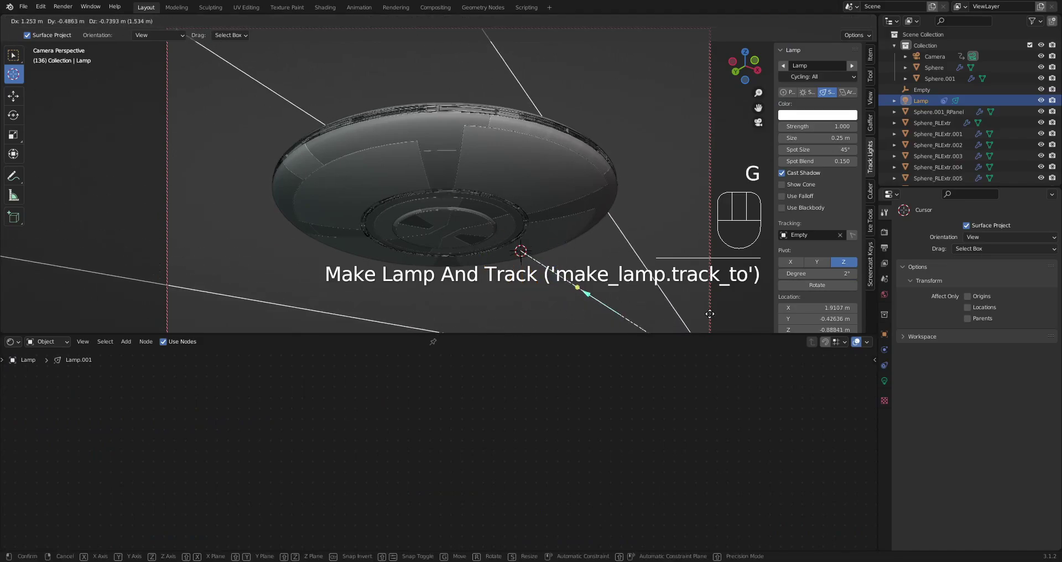
left_click(709, 313)
Leave the camera view and move the lamp farther below the saucer, to about X 3.325 m, Y -0.327 m, Z -1.97 m.
key("KP_0")
scroll(447, 205, "down", 5)
middle_click_drag(447, 205, 614, 247)
key("g")
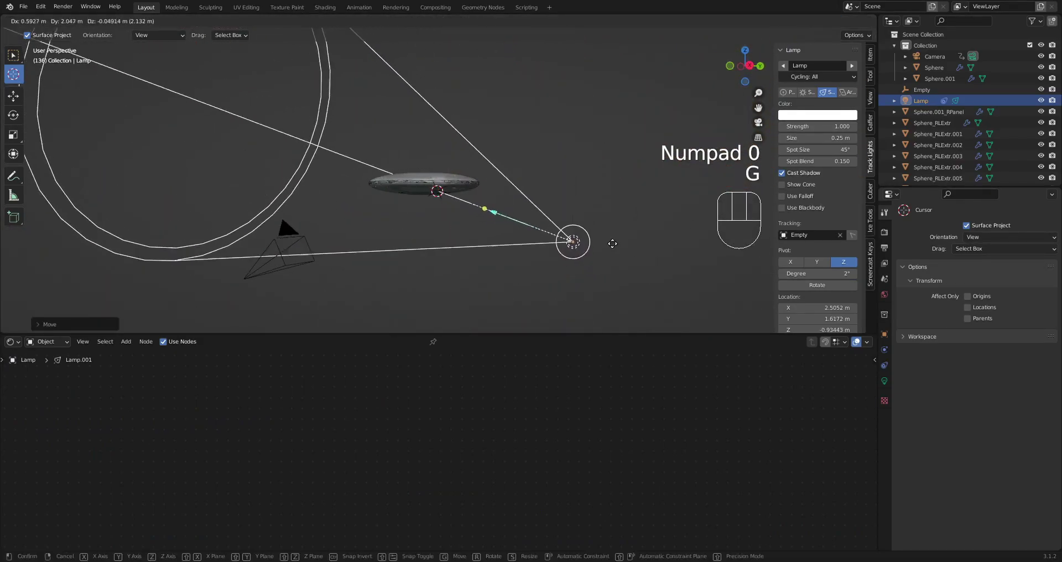
right_click(547, 242)
middle_click_drag(548, 241, 529, 227)
key("g")
left_click(622, 293)
middle_click_drag(623, 293, 544, 219)
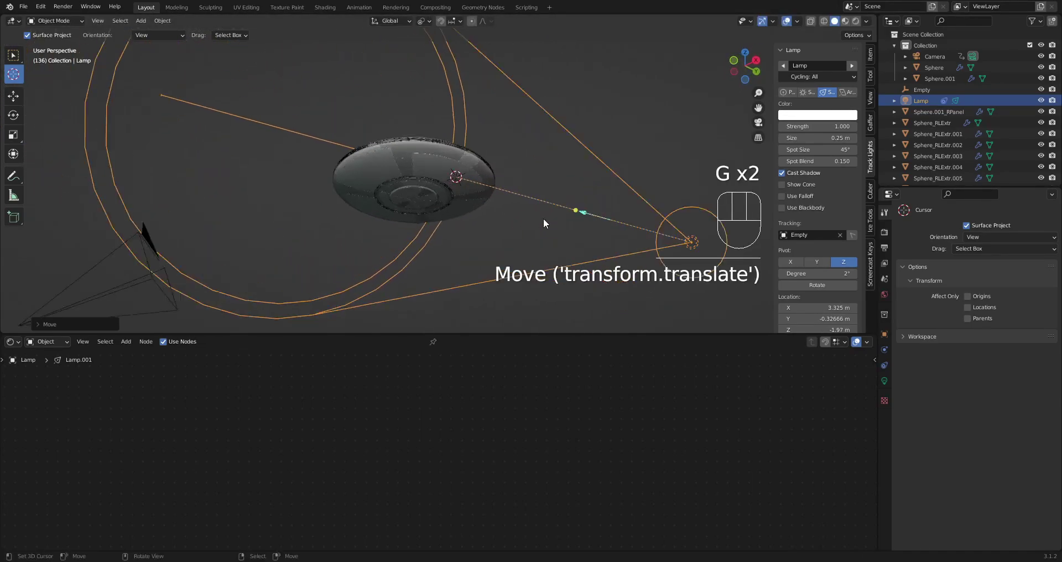
Move the lamp to about X 3.763 m, Y -0.025 m, Z -1.025 m and save the file in camera view.
scroll(485, 175, "up", 4)
scroll(494, 176, "up", 6)
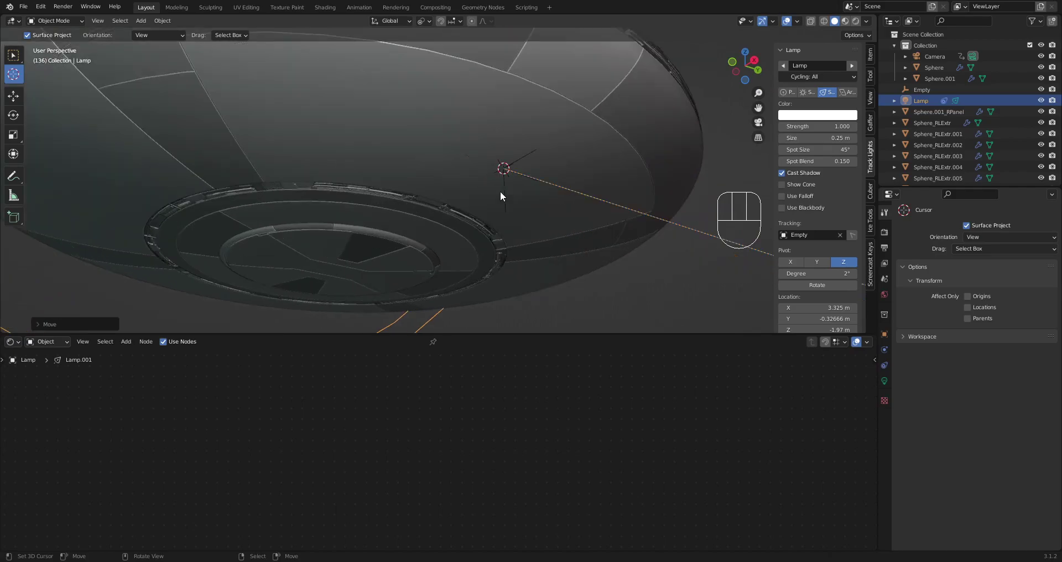
scroll(535, 154, "down", 8)
middle_click_drag(555, 166, 529, 199)
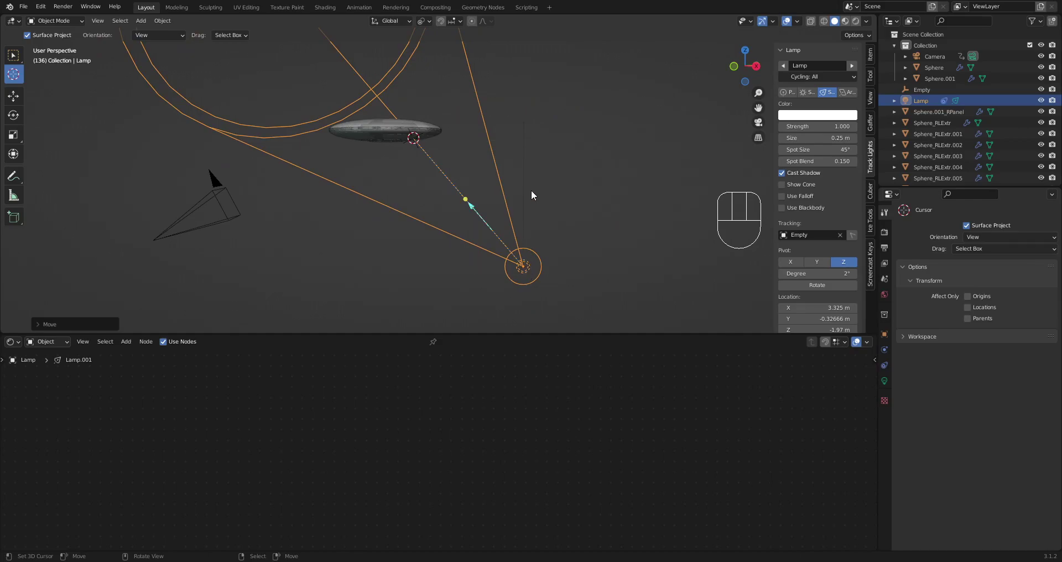
key("g")
left_click(559, 194)
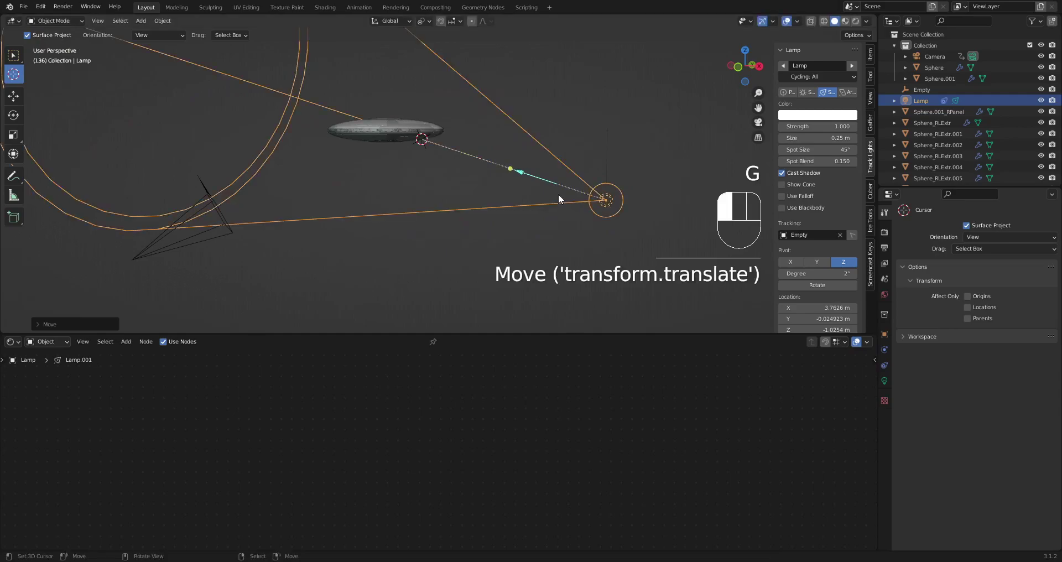
key("KP_0")
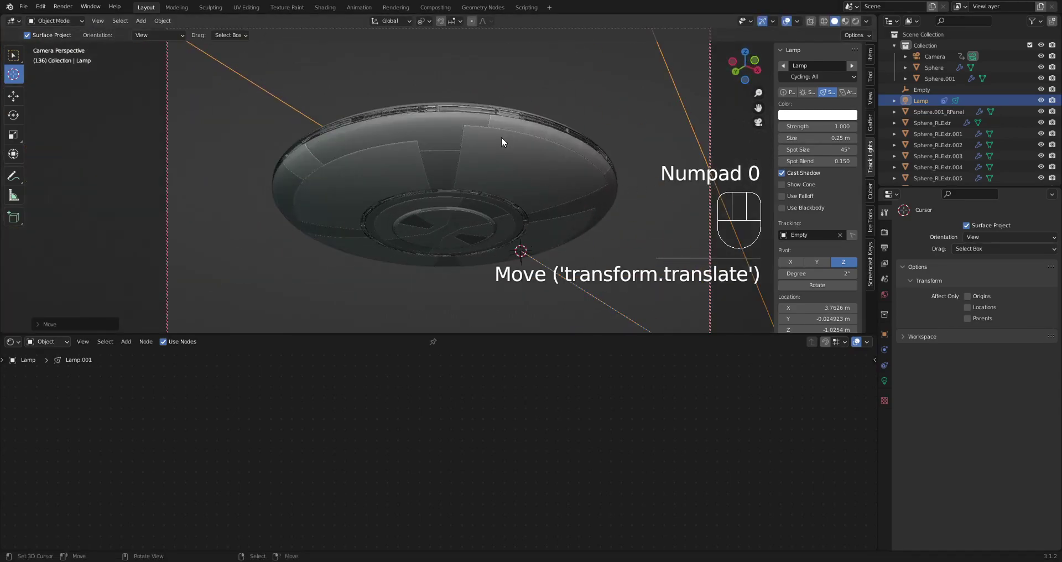
key("ctrl+s")
Change the lamp to a sun with falloff and blackbody enabled, and set its strength to 1.
left_click(807, 92)
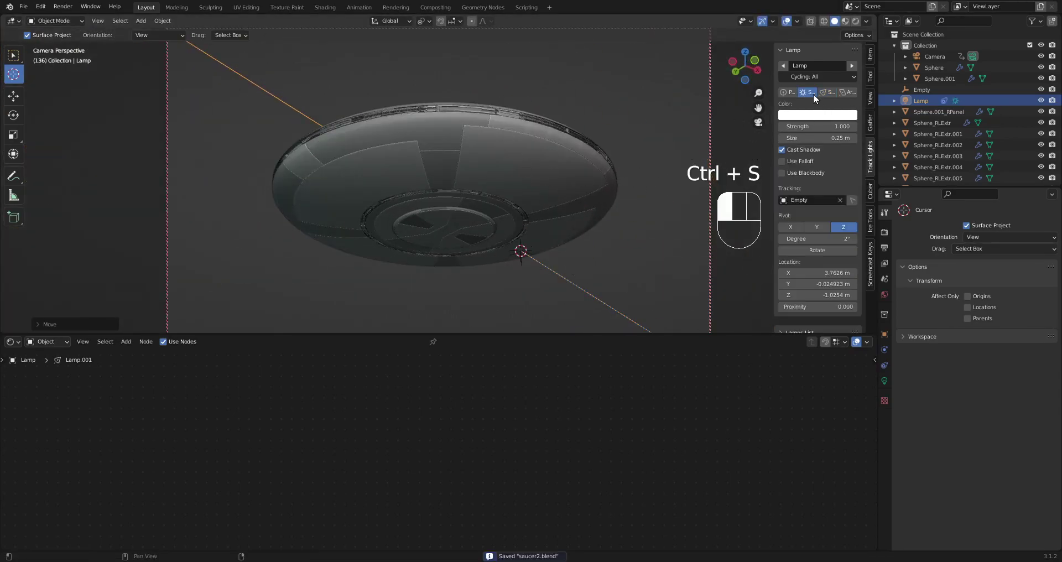
left_click(805, 172)
left_click(812, 196)
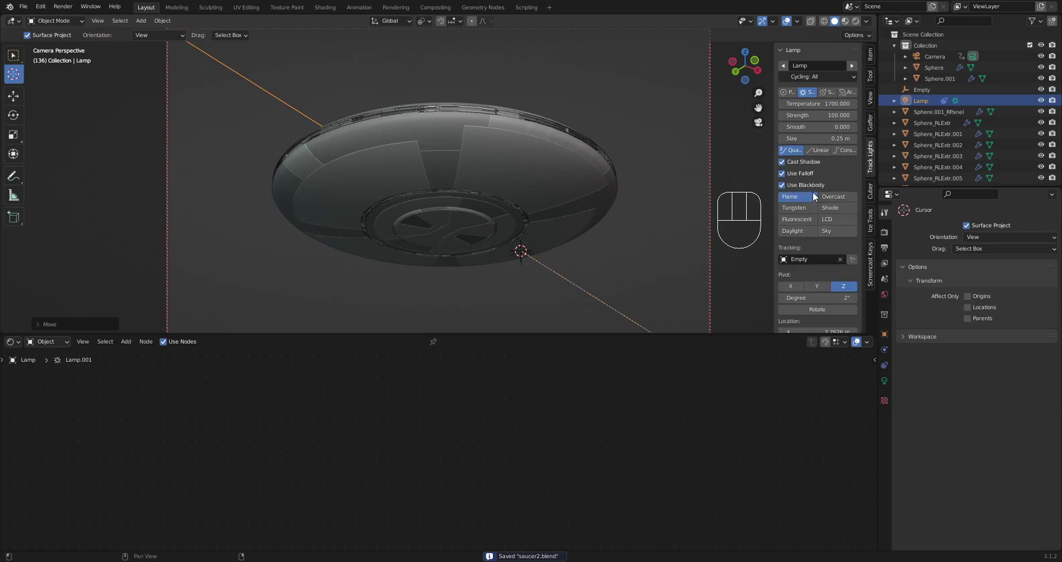
left_click(802, 115)
type("1")
key("Return")
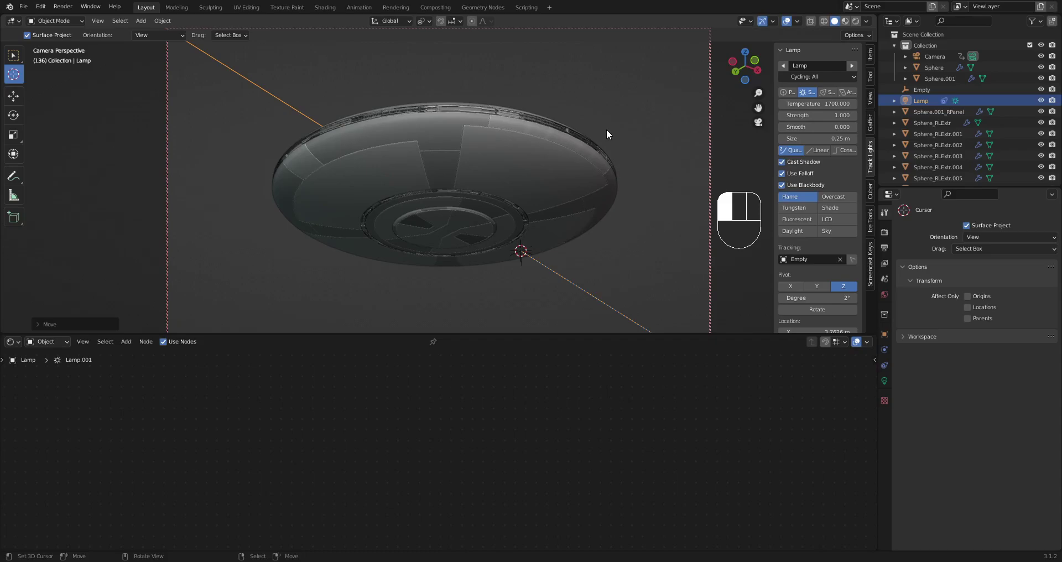
Set the sun lamp's falloff smooth value to 1.
left_click(817, 138)
type("1")
key("Escape")
left_click(800, 128)
type("1")
key("Return")
Preview the scene in rendered shading and set the lamp's blackbody preset to Overcast.
key("z")
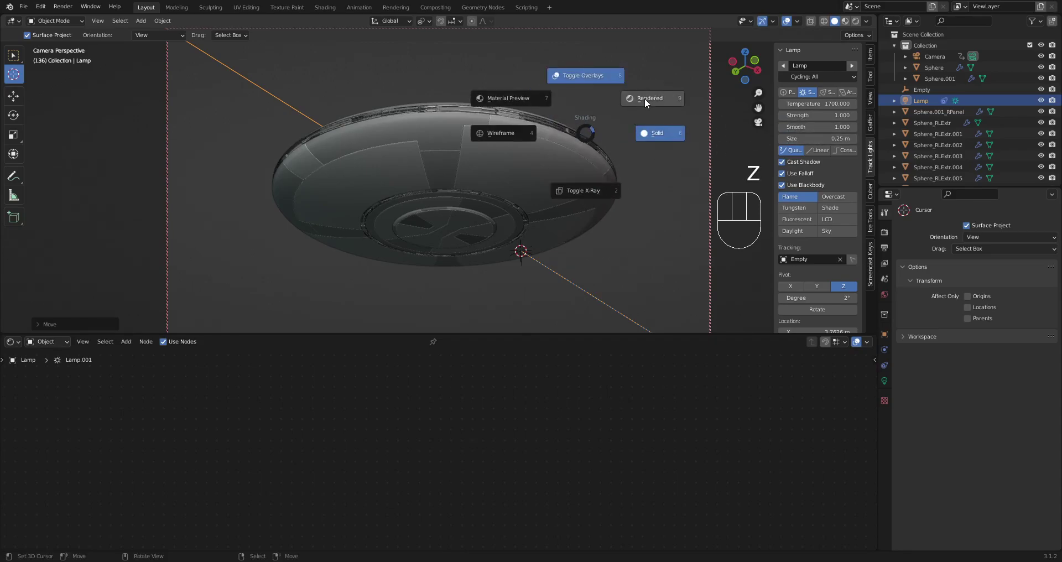
left_click(645, 97)
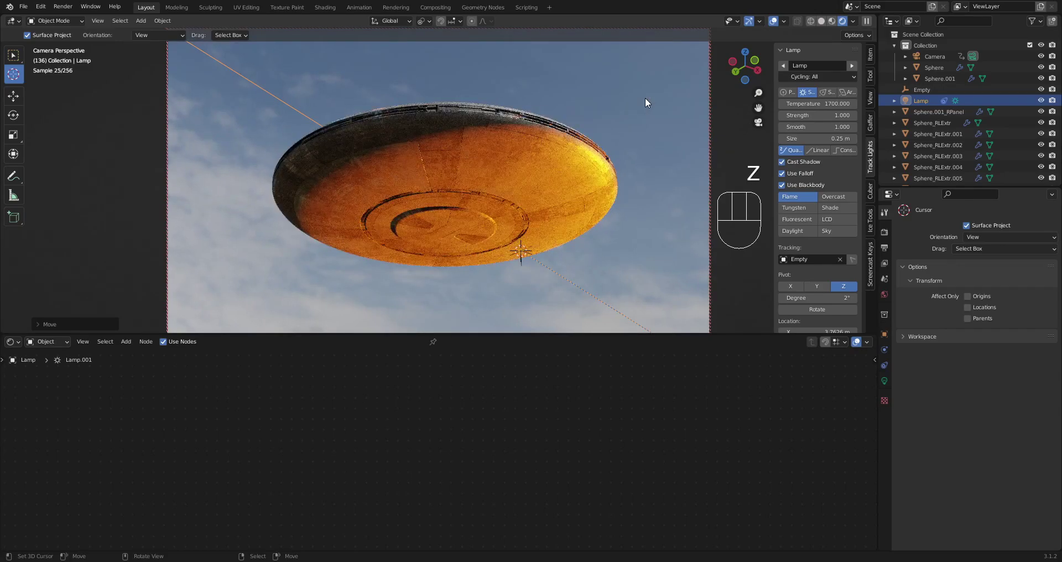
left_click(825, 198)
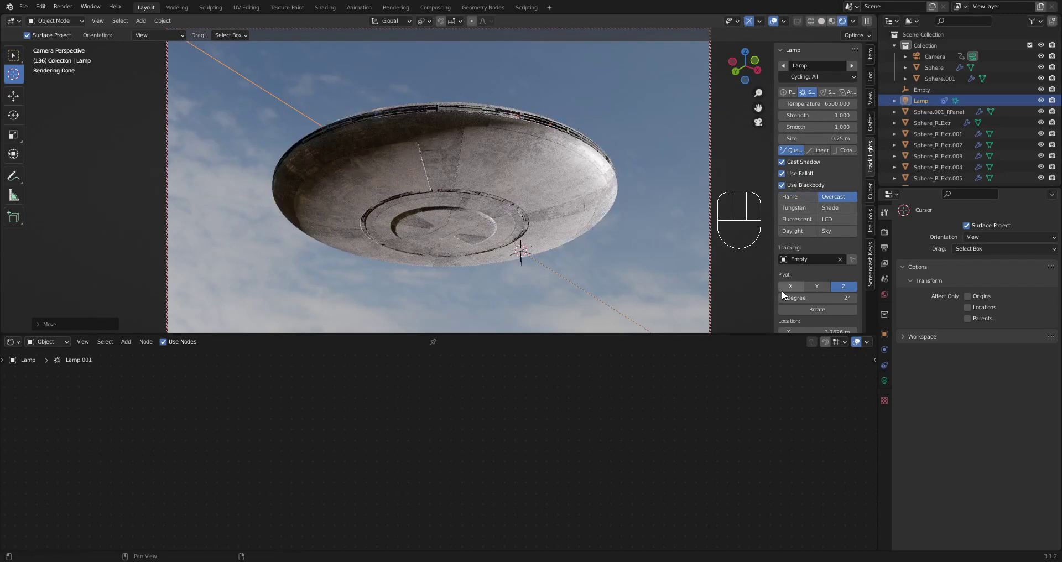
Raise the sun lamp to about Z 0.085 m and reduce its strength to 0.5.
scroll(827, 313, "down", 4)
left_click_drag(818, 266, 841, 265)
scroll(820, 180, "up", 3)
scroll(820, 181, "up", 1)
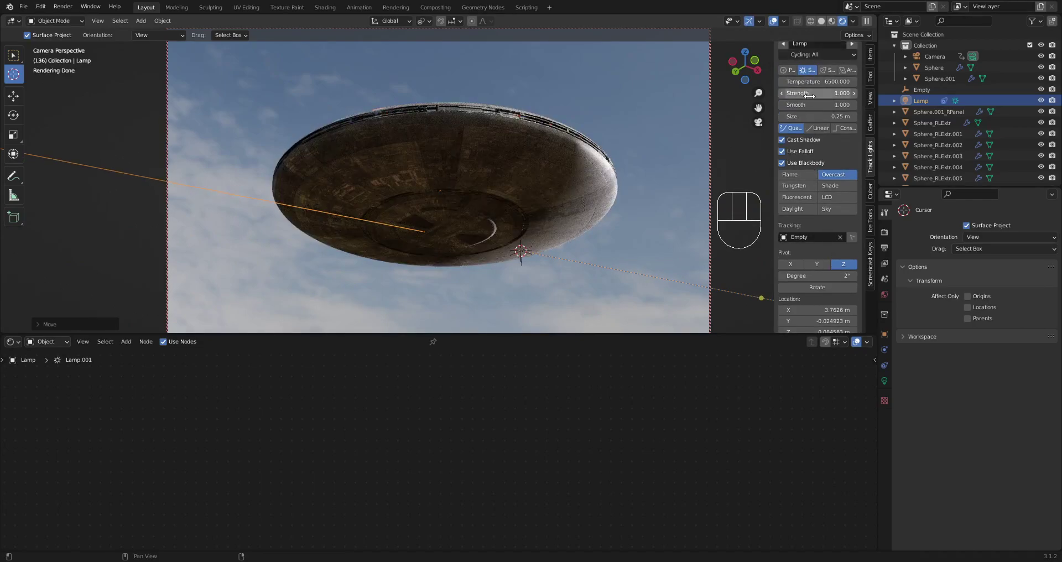
left_click(810, 94)
type("0.5")
key("Return")
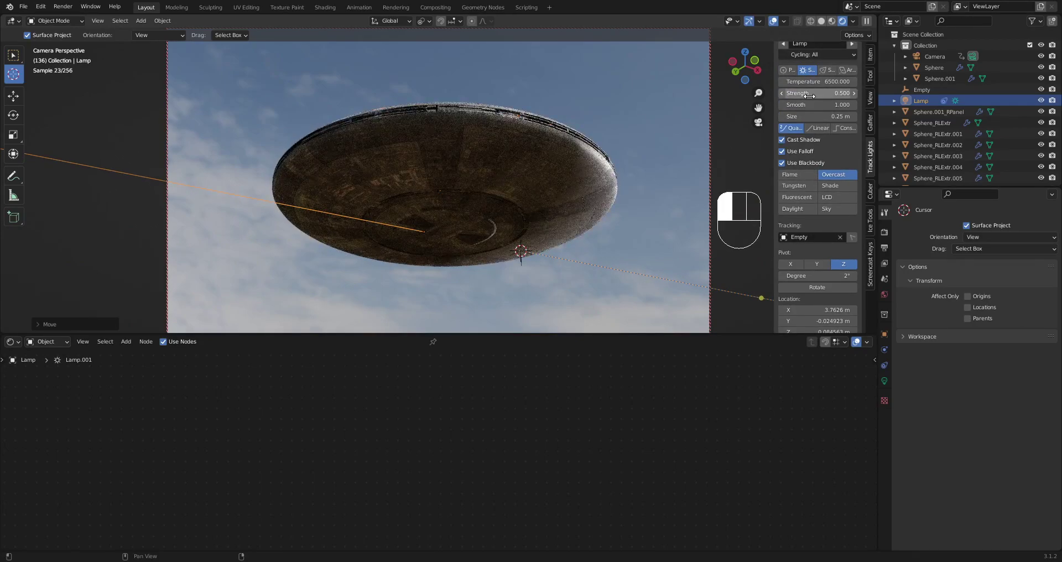
Rotate the lamp around its target to about X 3.279 m, Y 1.726 m, lower it to Z -0.145 m and return to solid shading.
left_click_drag(687, 273, 645, 268)
key("space")
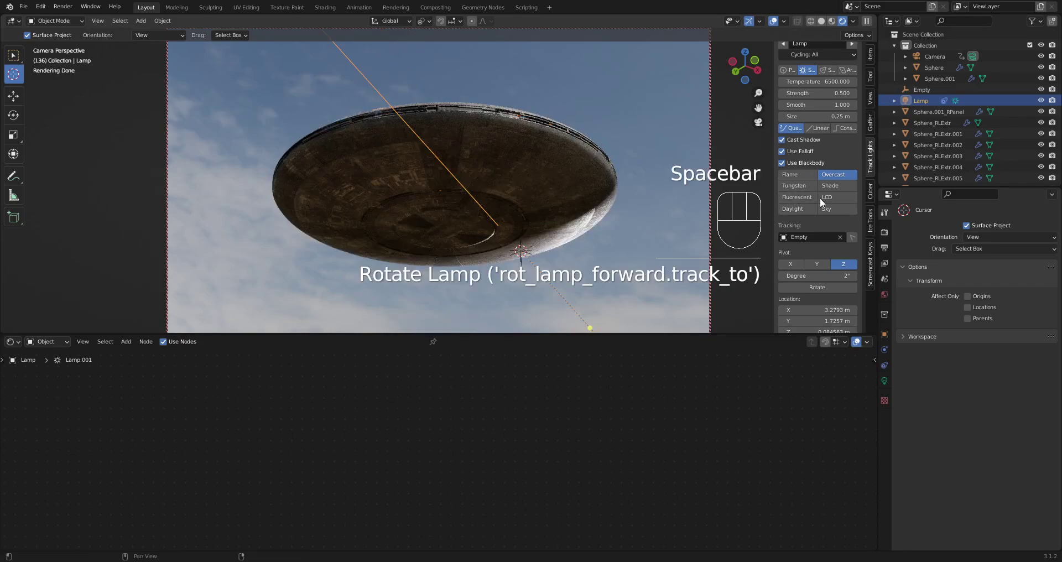
scroll(800, 296, "down", 2)
left_click_drag(807, 287, 771, 287)
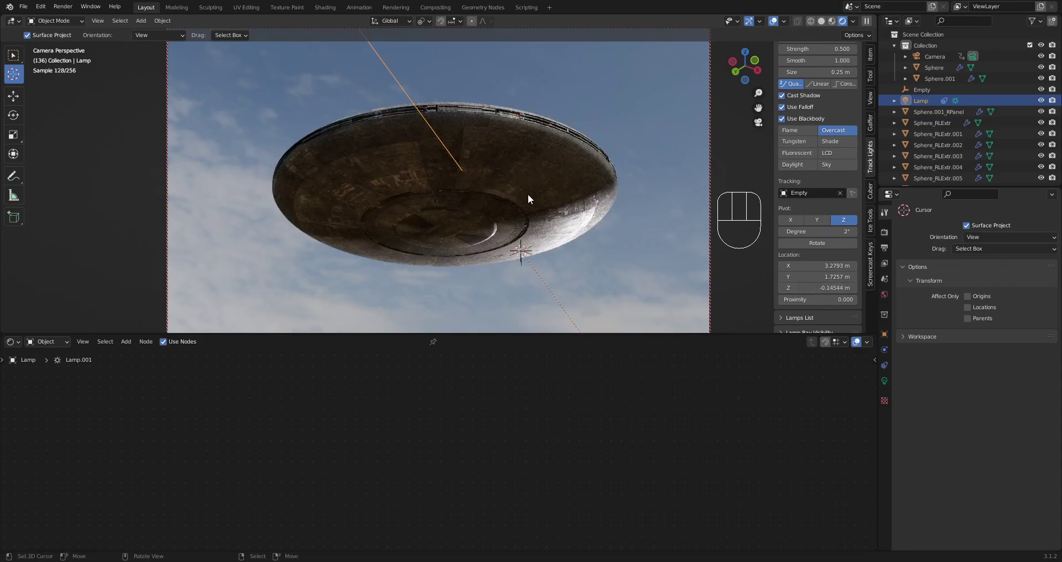
key("z")
key("z")
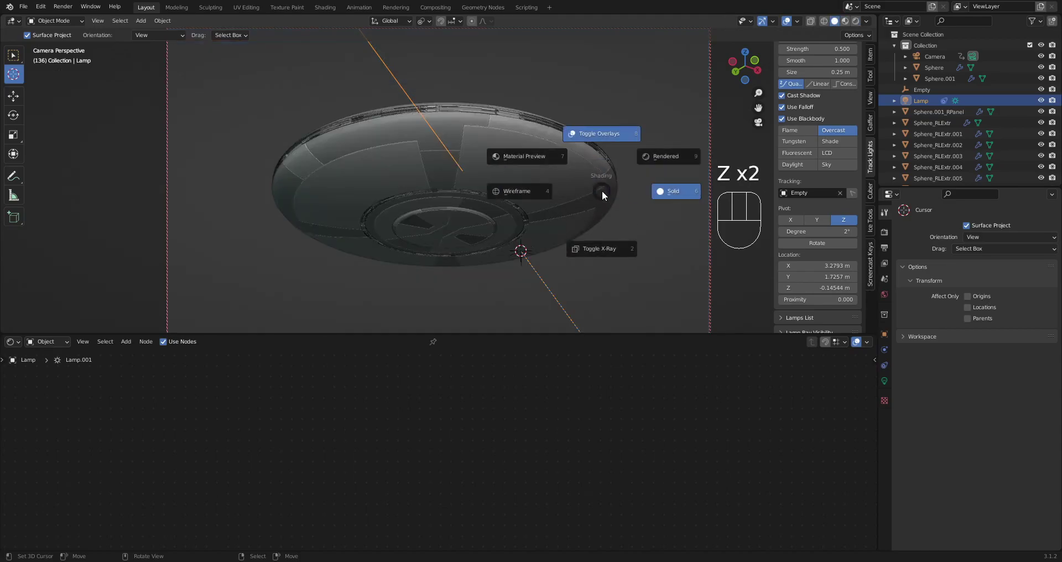
In rendered shading, duplicate the sun lamp in place and rotate the copy around its target to about X -2.144 m, Y 1.400 m.
left_click(656, 155)
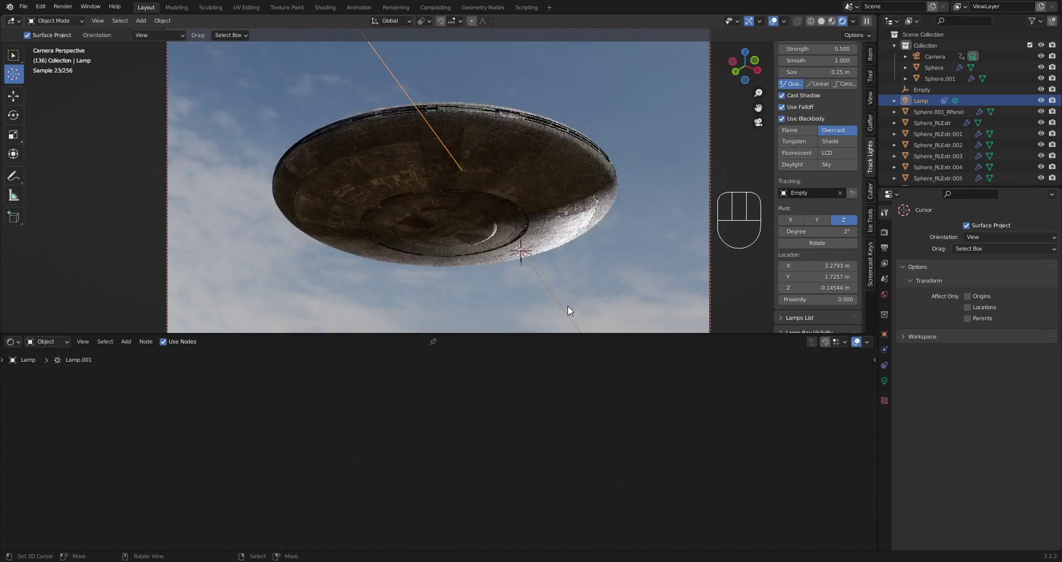
left_click(568, 305)
key("shift+d")
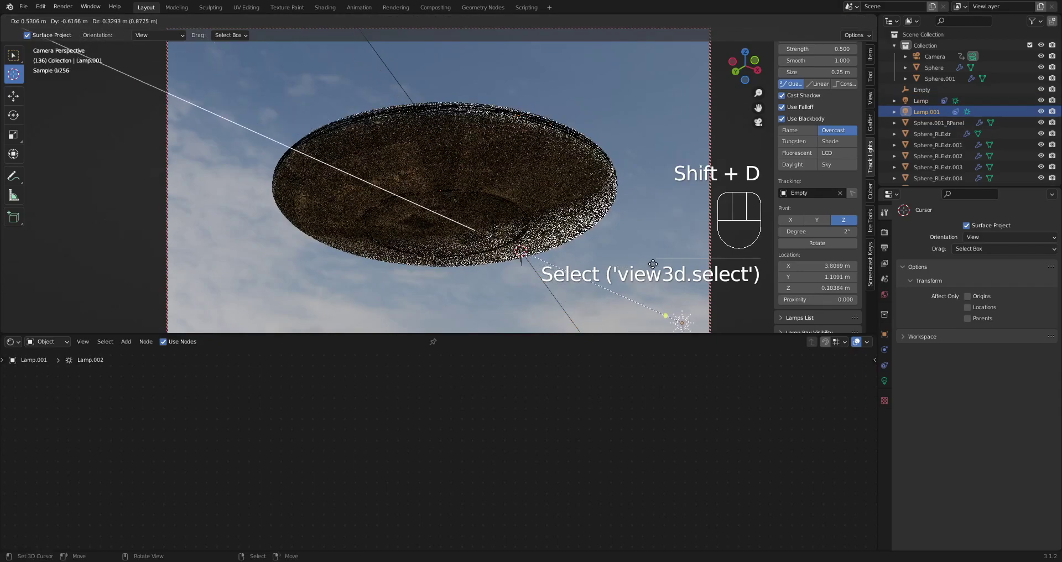
right_click(678, 241)
left_click(824, 242)
left_click_drag(758, 241, 541, 246)
left_click_drag(472, 253, 505, 260)
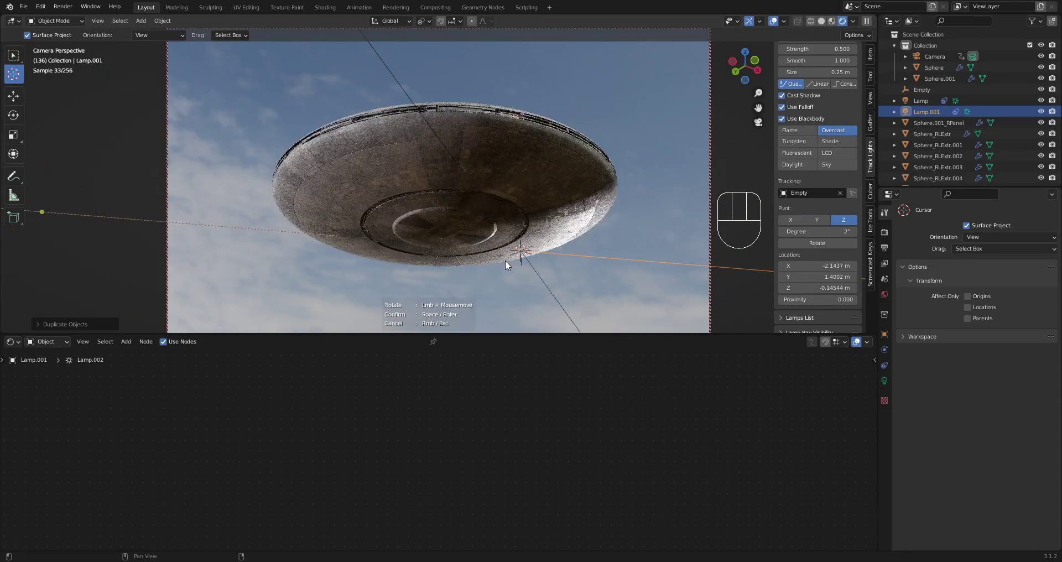
key("space")
Try strengths of 0.2 and 0.1 on the duplicated lamp.
scroll(784, 116, "up", 3)
left_click(811, 115)
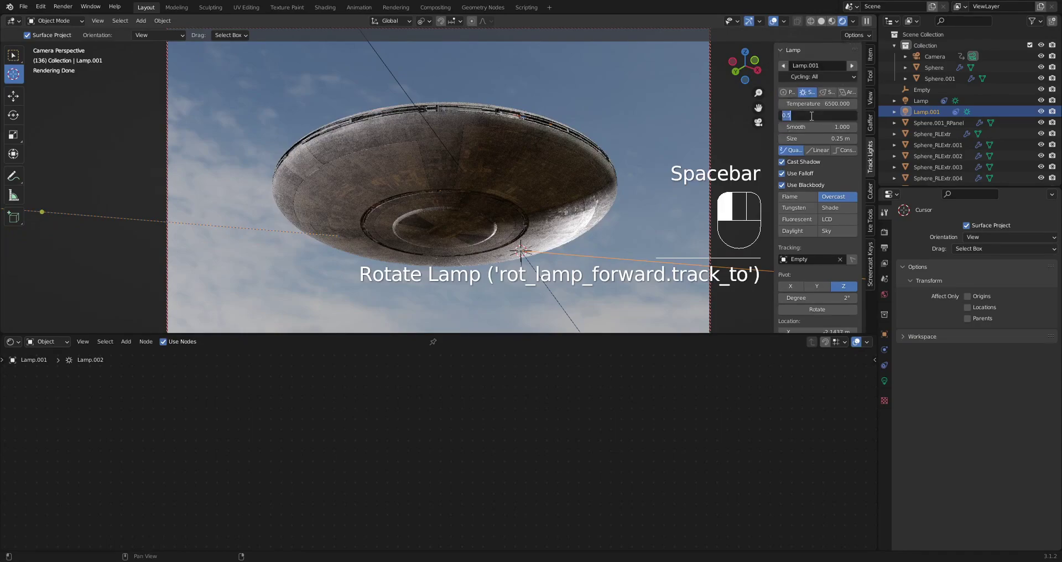
type(".2")
key("Return")
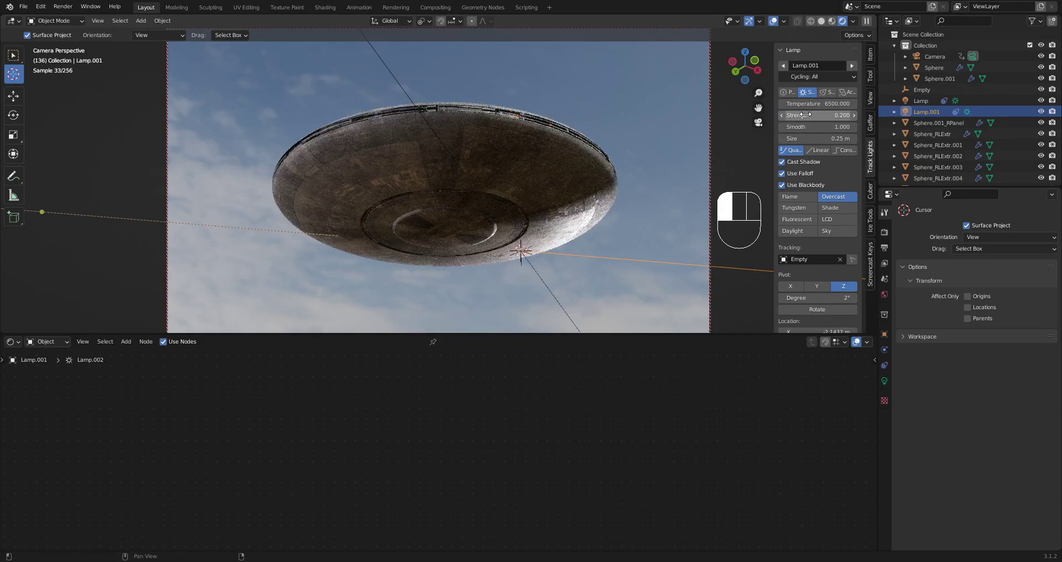
left_click(806, 115)
type(".1")
key("Return")
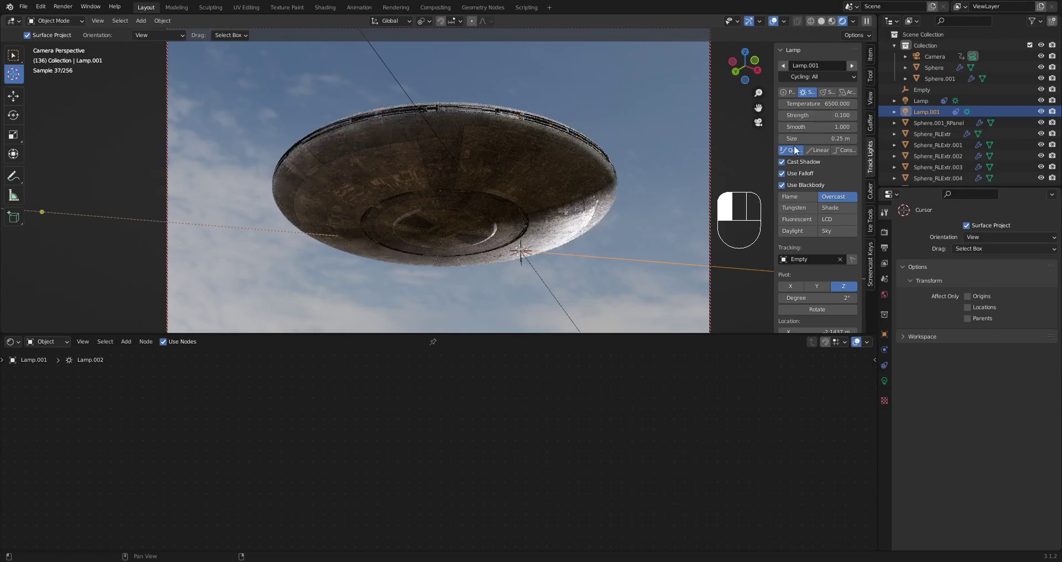
Try the Tungsten, Daylight, Sky and Fluorescent blackbody presets on the duplicated lamp, returning to Daylight.
left_click(795, 199)
left_click(795, 205)
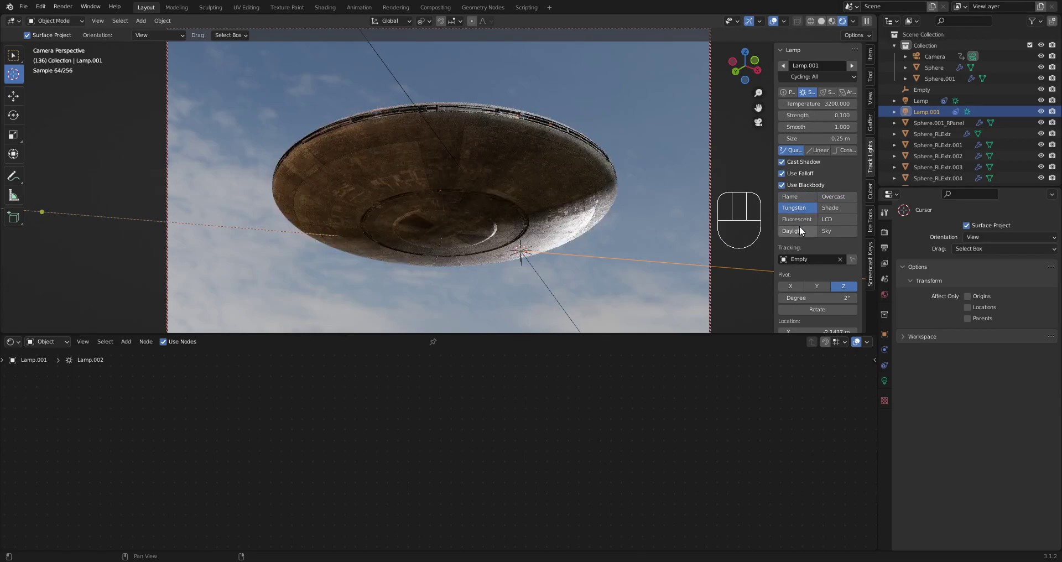
left_click(799, 230)
left_click(852, 230)
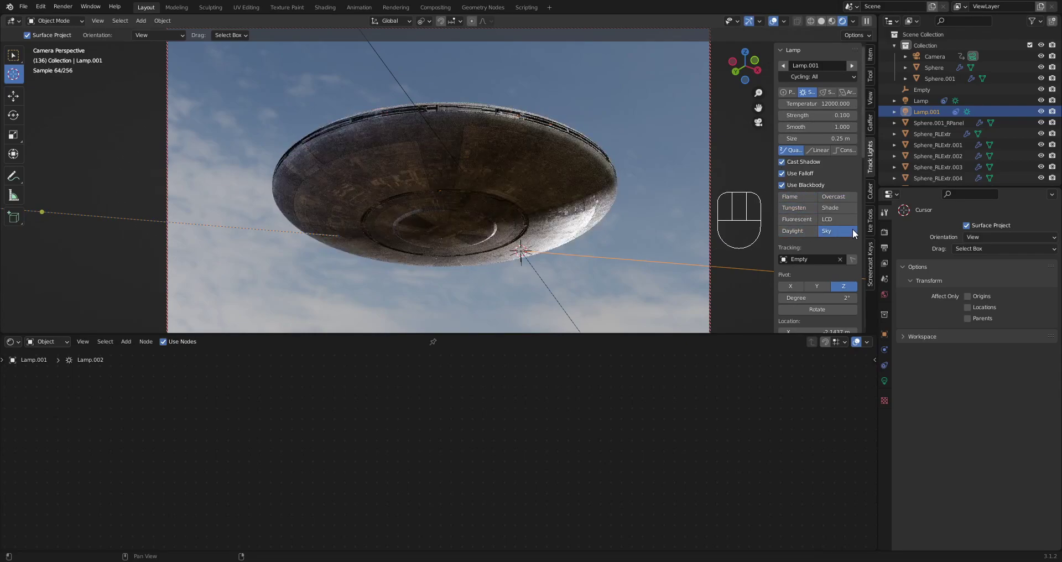
left_click(786, 220)
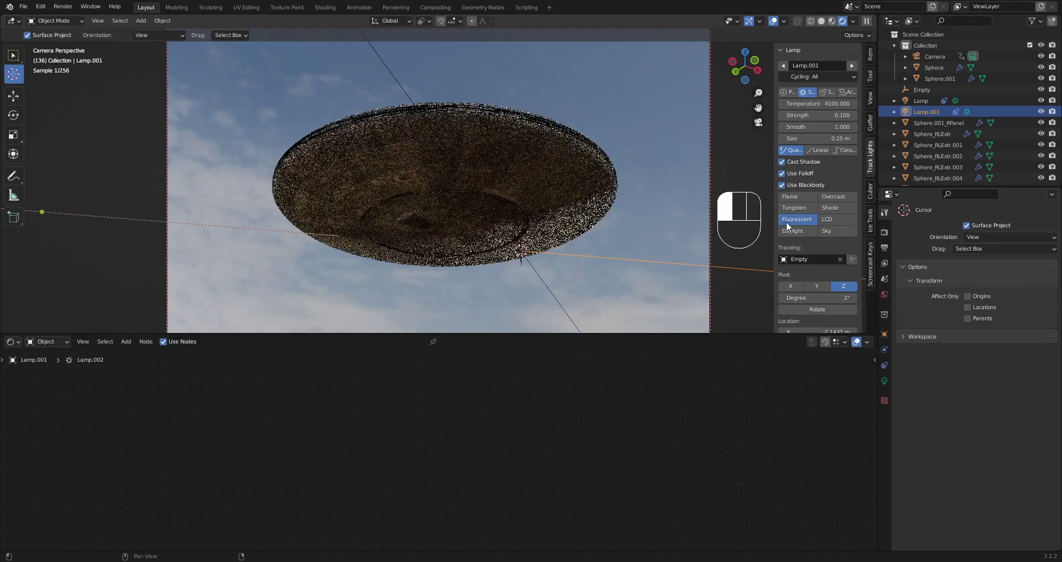
left_click(794, 230)
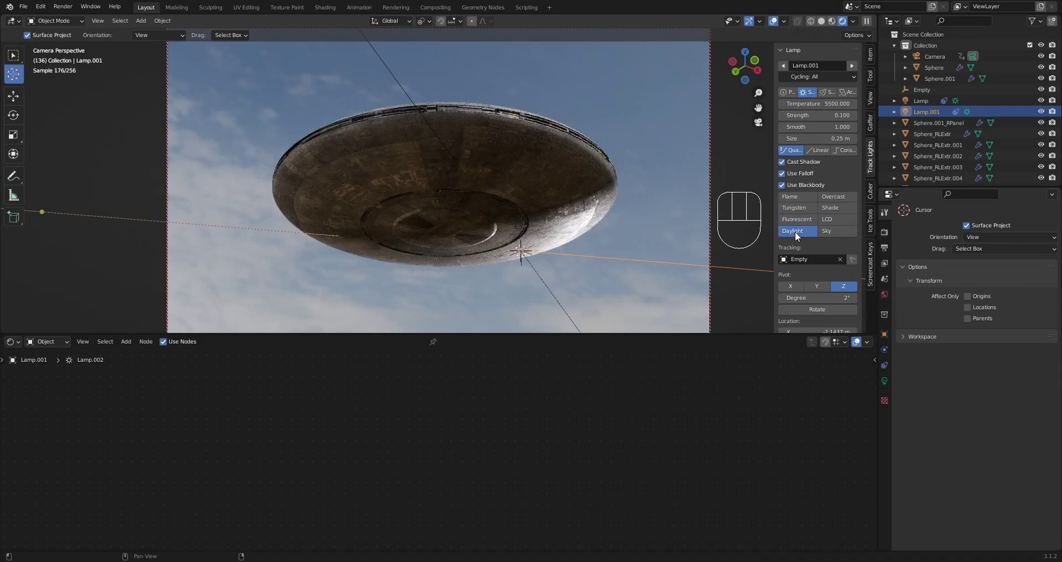
Set the duplicated lamp's strength to 0.05 and its blackbody preset to Sky.
left_click(816, 116)
type("0.05")
key("Return")
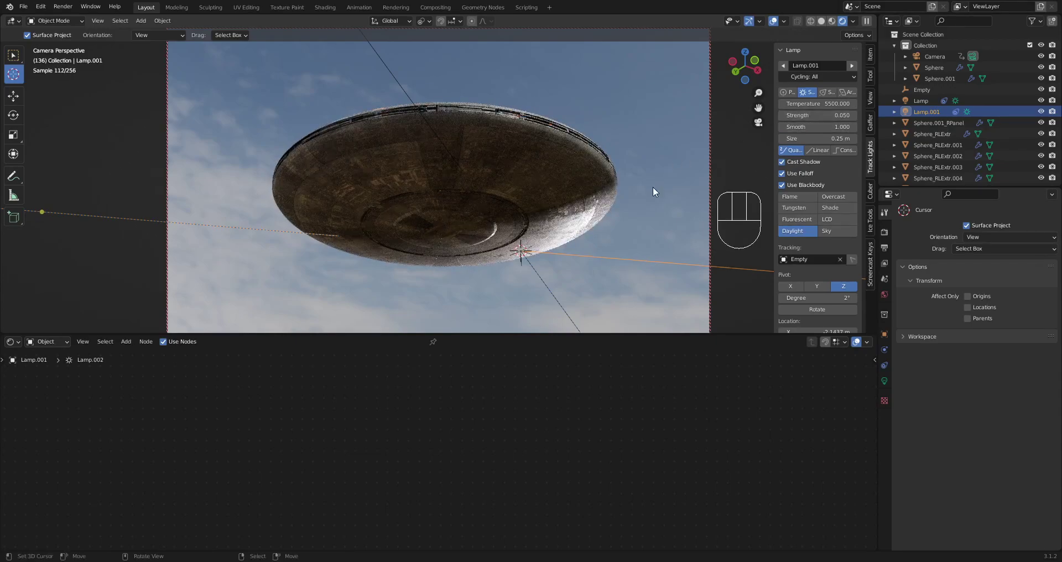
left_click(828, 231)
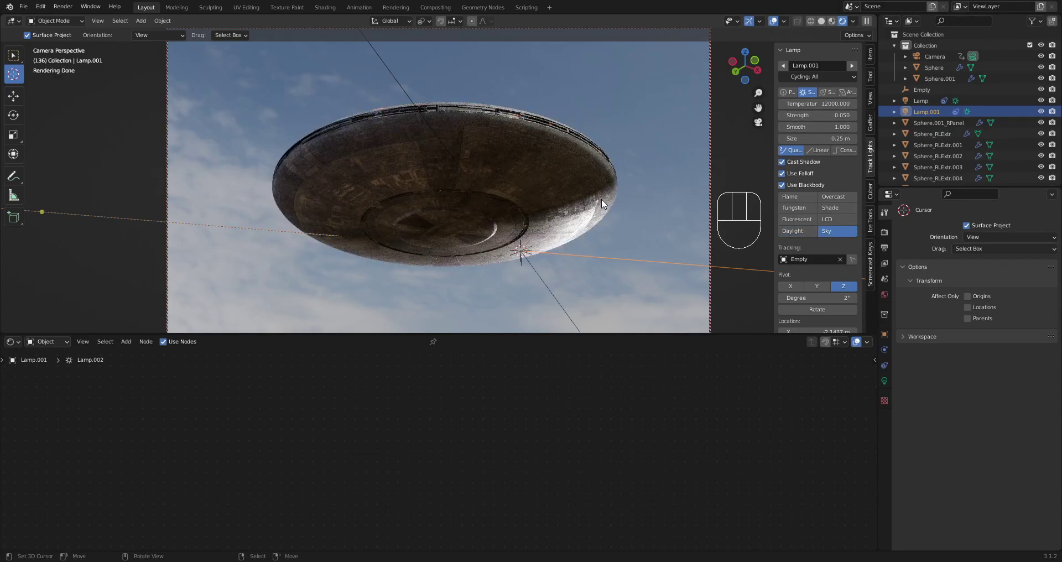
With overlays hidden, set the hull panel material's white noise ramp stop to about 0.036 and its orange light ramp stop to about 0.104.
key("shift+alt+z")
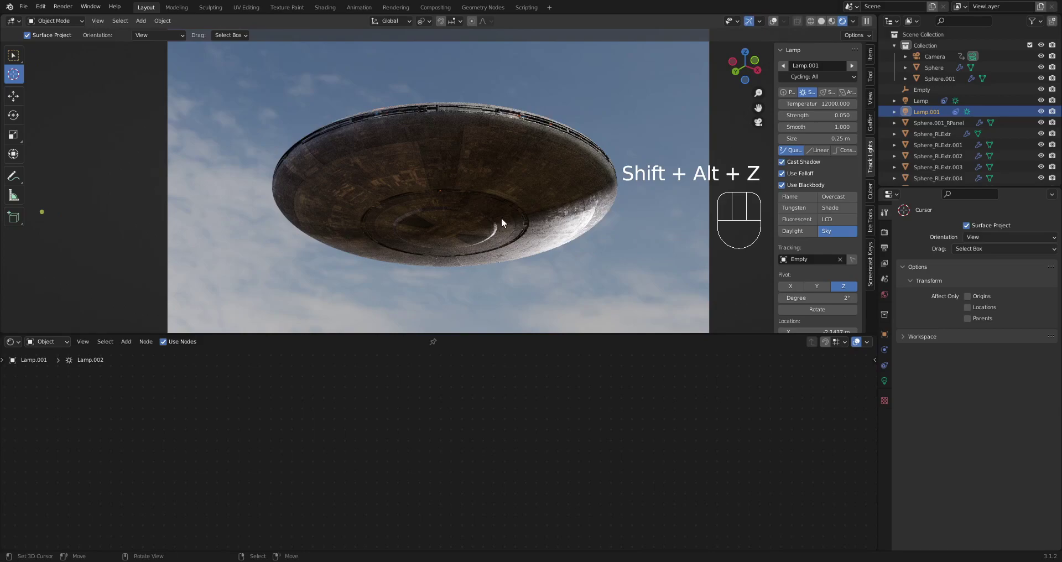
right_click(519, 180)
scroll(621, 427, "down", 4)
middle_click_drag(759, 482, 521, 431)
scroll(661, 470, "up", 2)
mouse_move(693, 449)
left_mouse_down()
mouse_move(649, 449)
mouse_move(680, 449)
left_mouse_up()
scroll(337, 447, "down", 2)
middle_click_drag(329, 445, 539, 447)
scroll(429, 463, "up", 3)
left_click_drag(414, 463, 394, 476)
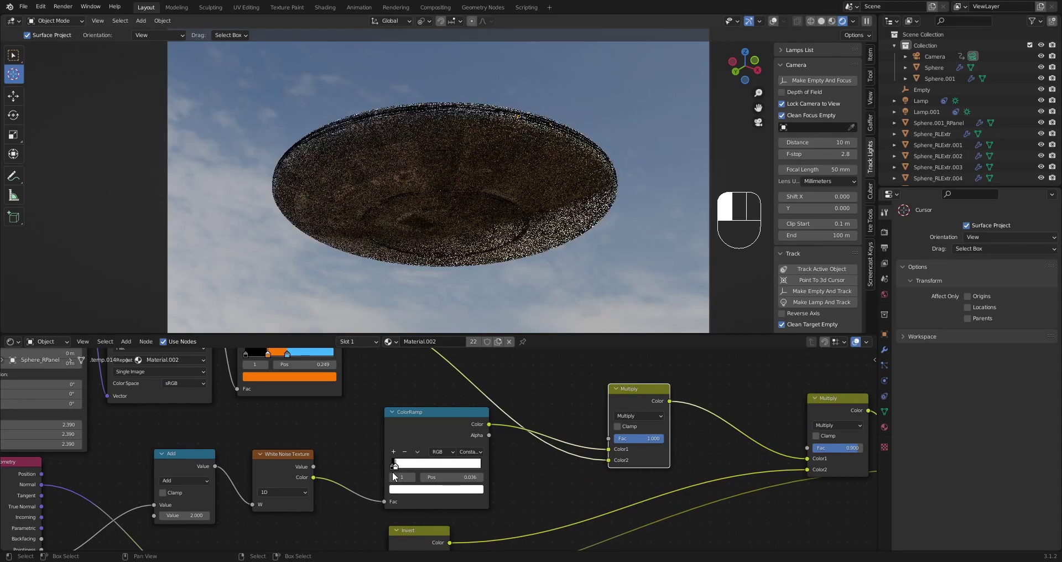
middle_click_drag(270, 361, 424, 388)
left_click_drag(421, 382, 410, 390)
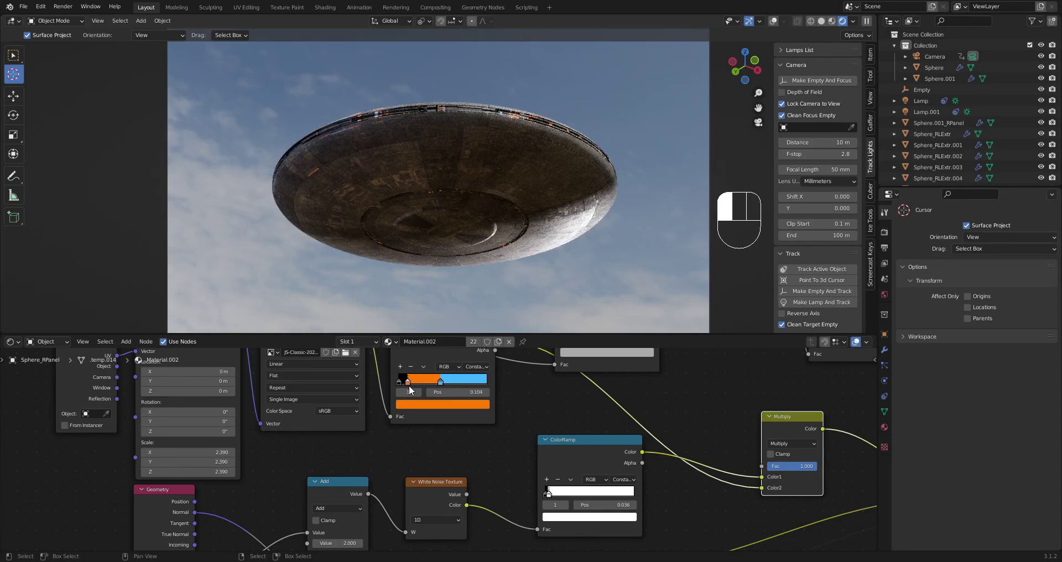
Switch the viewport from rendered to material preview shading, save the file and render the camera image.
key("z")
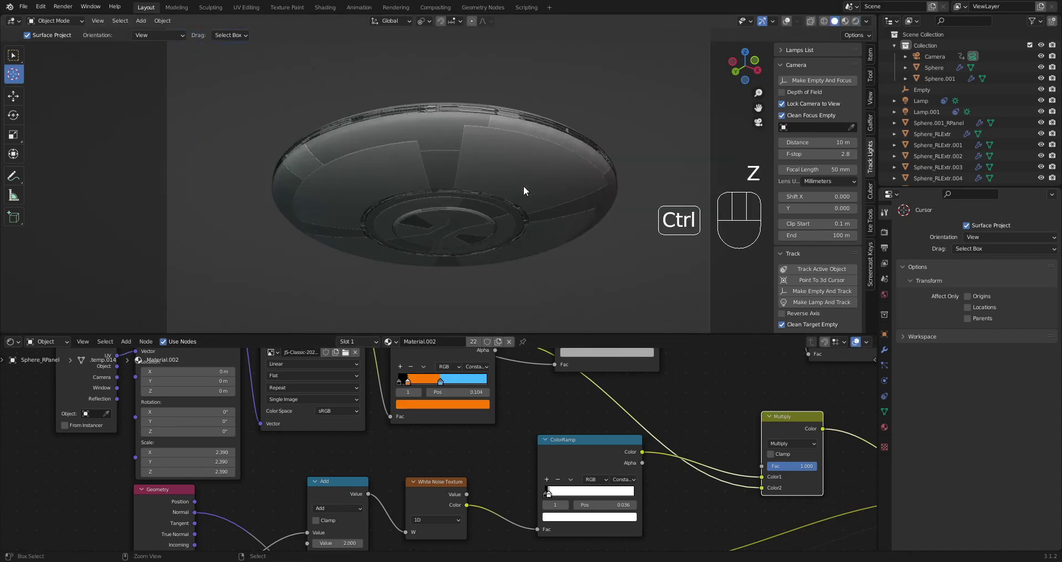
key("ctrl+s")
key("z")
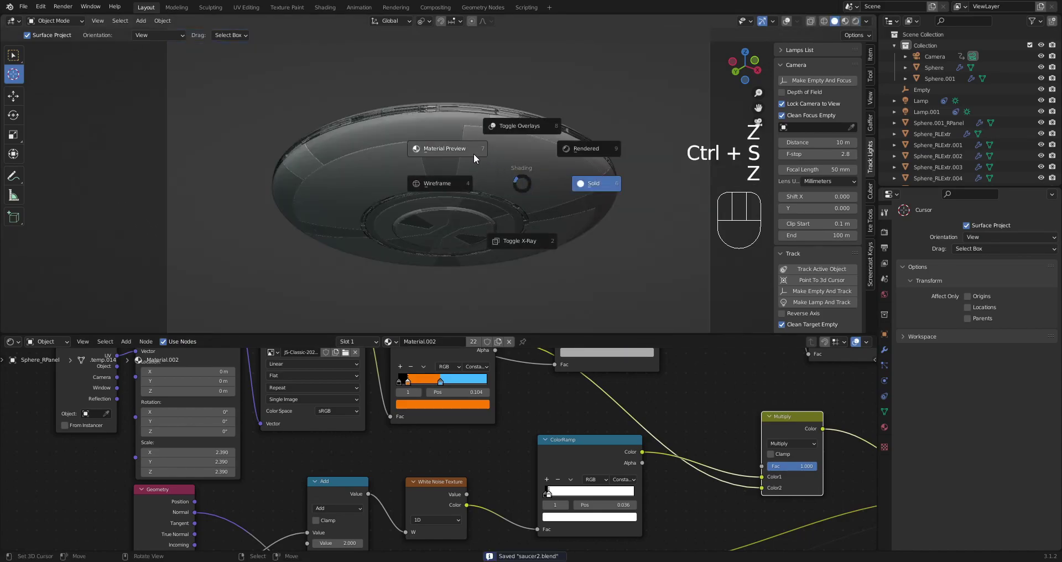
left_click(471, 152)
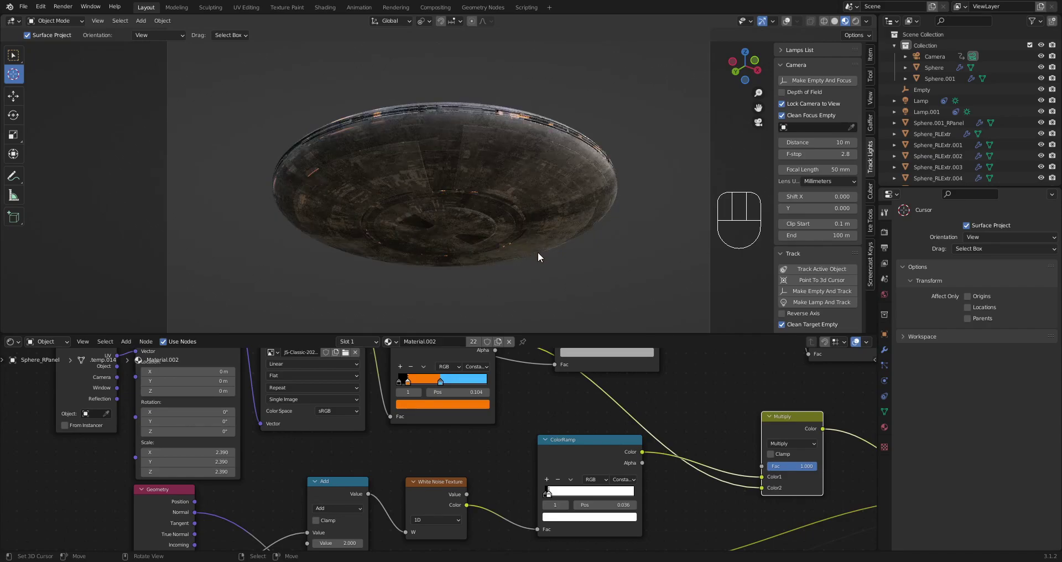
key("z")
key("ctrl+s")
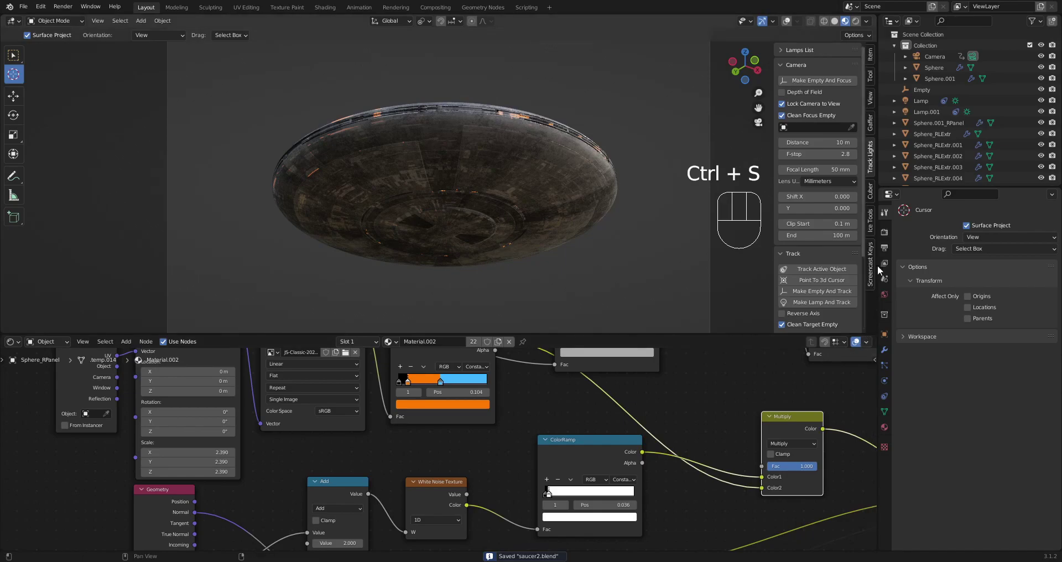
key("ctrl+s")
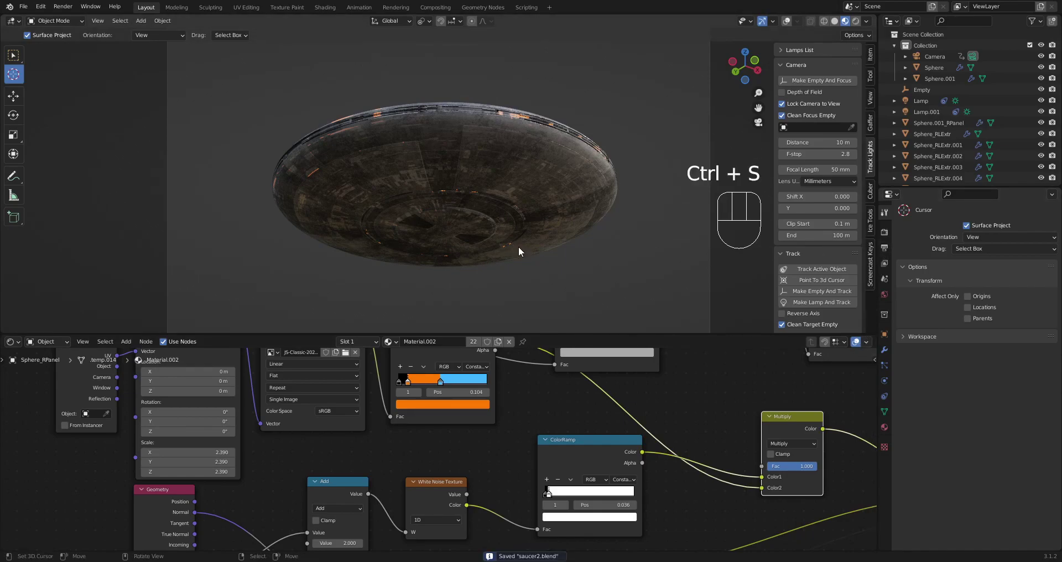
key("F12")
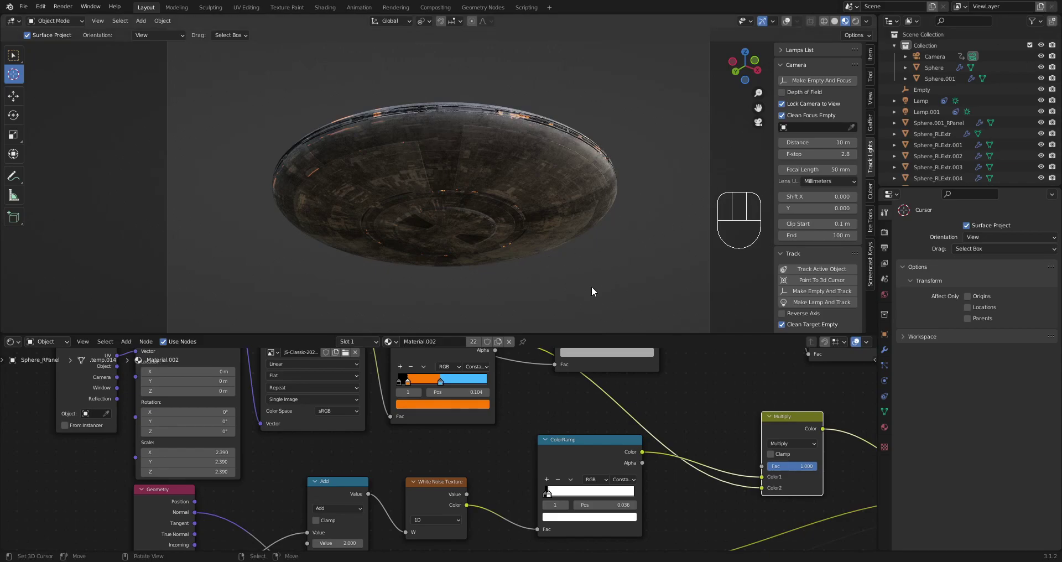
Change the lower editor to the Compositor, maximize it with the whole node tree in view, and save the file.
scroll(532, 413, "down", 2)
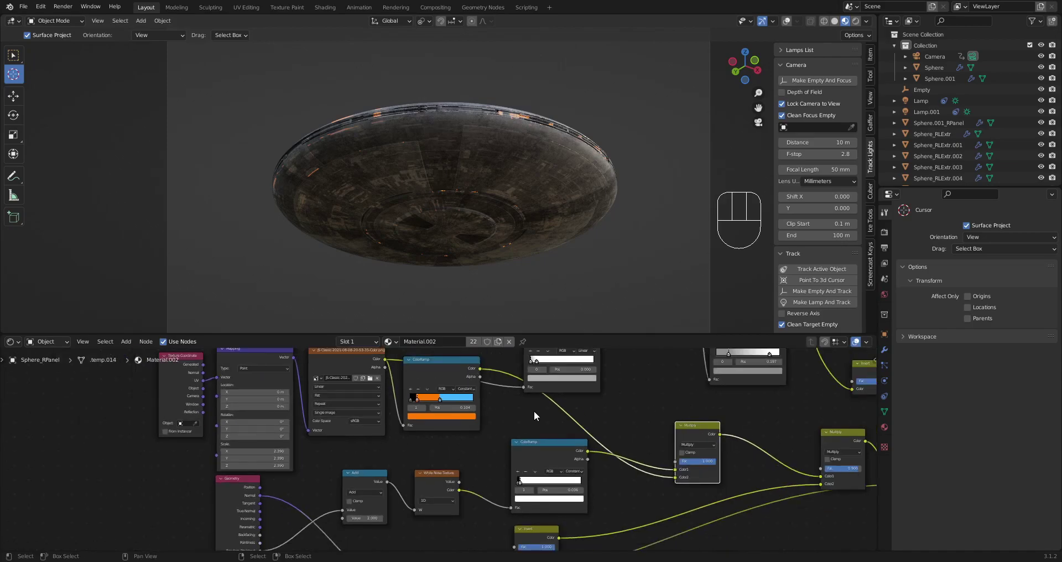
left_click(8, 347)
left_click(56, 394)
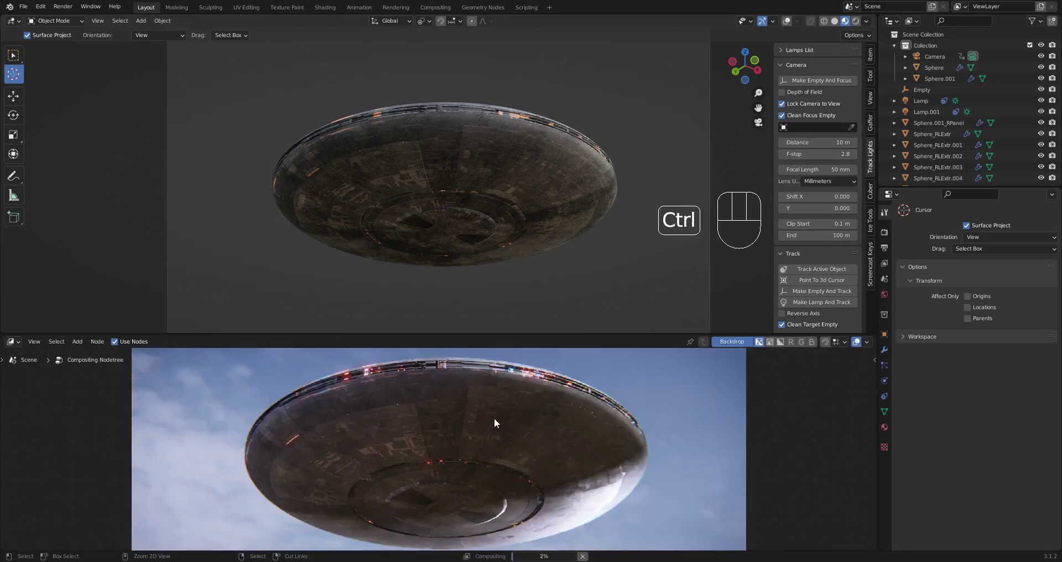
key("ctrl+space")
scroll(560, 365, "down", 3)
key("Home")
key("ctrl+s")
middle_click_drag(645, 327, 563, 481)
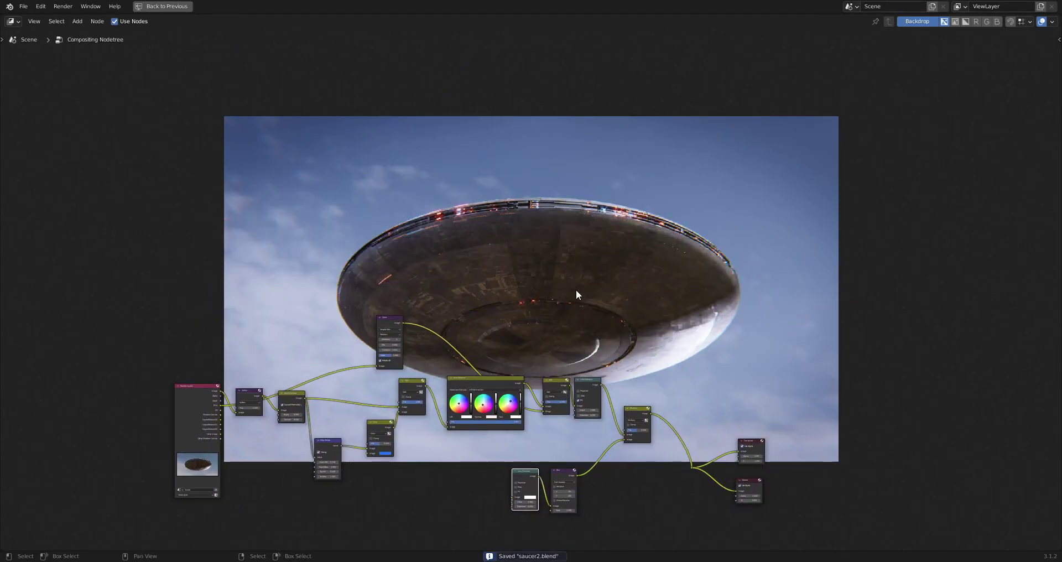
Examine the compositing node tree over the rendered saucer, including the Soften filter node's filter types and factor.
scroll(575, 291, "up", 1)
scroll(468, 281, "down", 1)
middle_click_drag(468, 281, 452, 212)
scroll(539, 227, "up", 2)
scroll(472, 249, "down", 3)
middle_click_drag(620, 312, 593, 287)
scroll(503, 237, "up", 2)
middle_click_drag(503, 237, 848, 362)
scroll(714, 309, "up", 2)
scroll(715, 304, "up", 1)
middle_click_drag(725, 285, 653, 376)
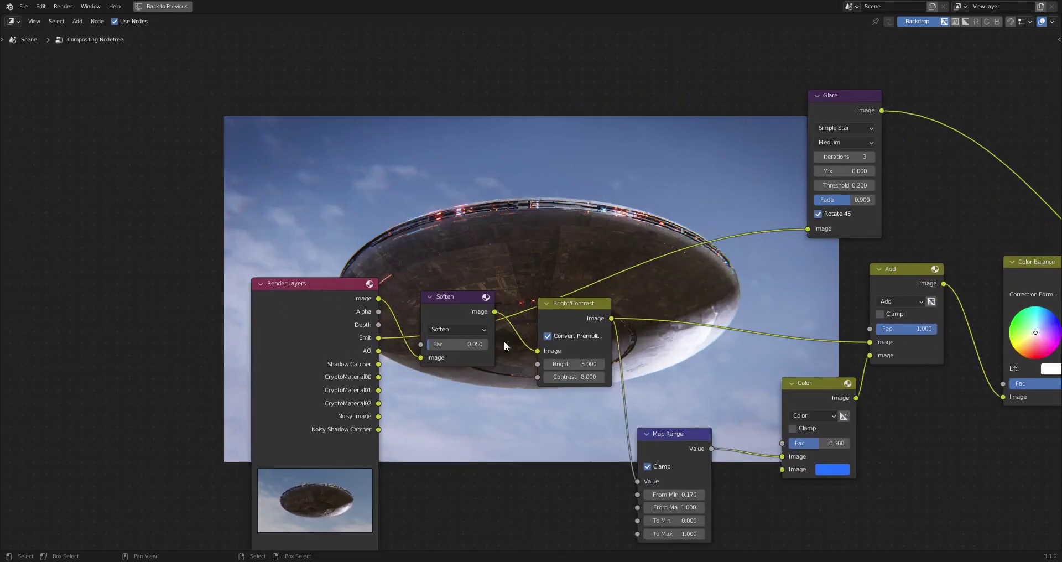
scroll(534, 349, "up", 1)
left_click(427, 306)
middle_click_drag(614, 186, 577, 254)
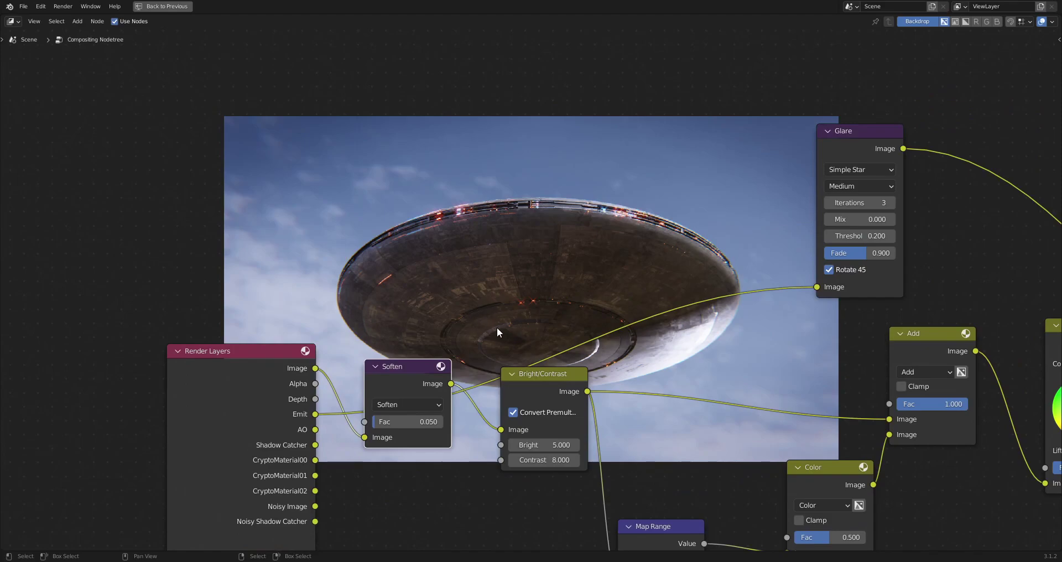
left_click(434, 404)
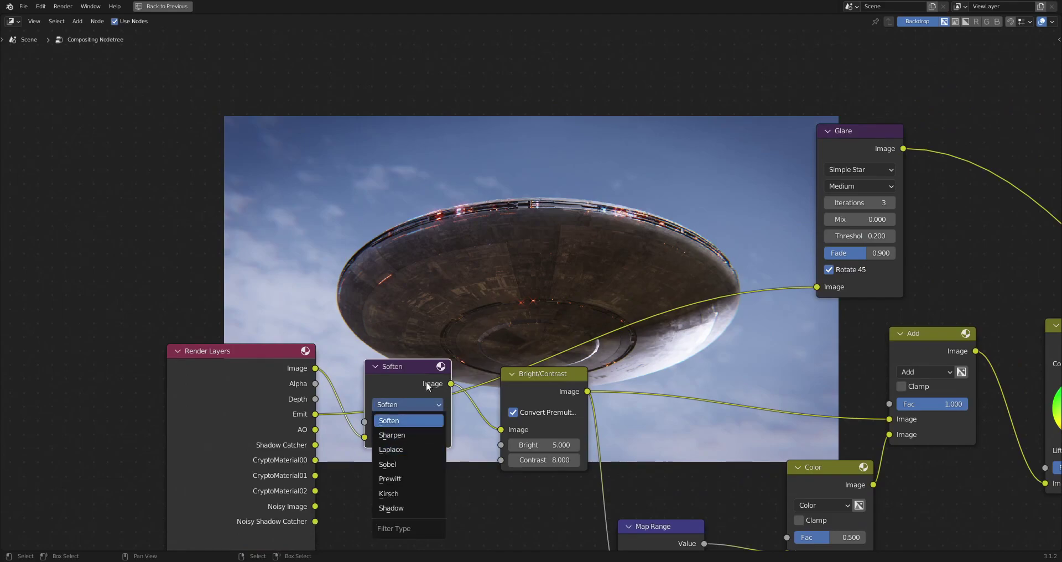
middle_click_drag(419, 422, 419, 397)
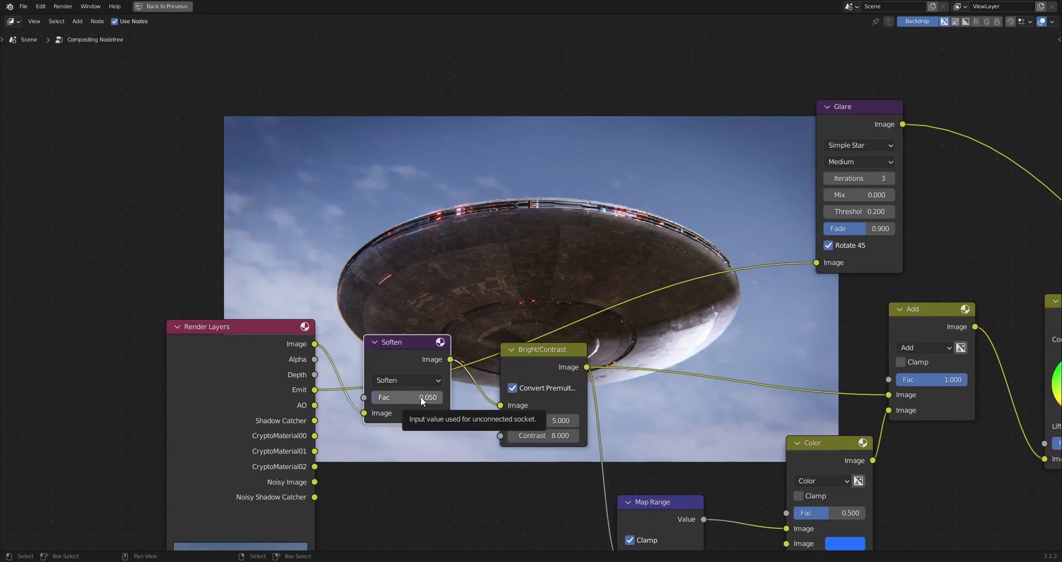
middle_click_drag(553, 371, 521, 340)
scroll(498, 310, "up", 2)
middle_click_drag(489, 280, 413, 269)
Test the Bright/Contrast node's bright value and leave it at 5.
left_click_drag(480, 199, 474, 195)
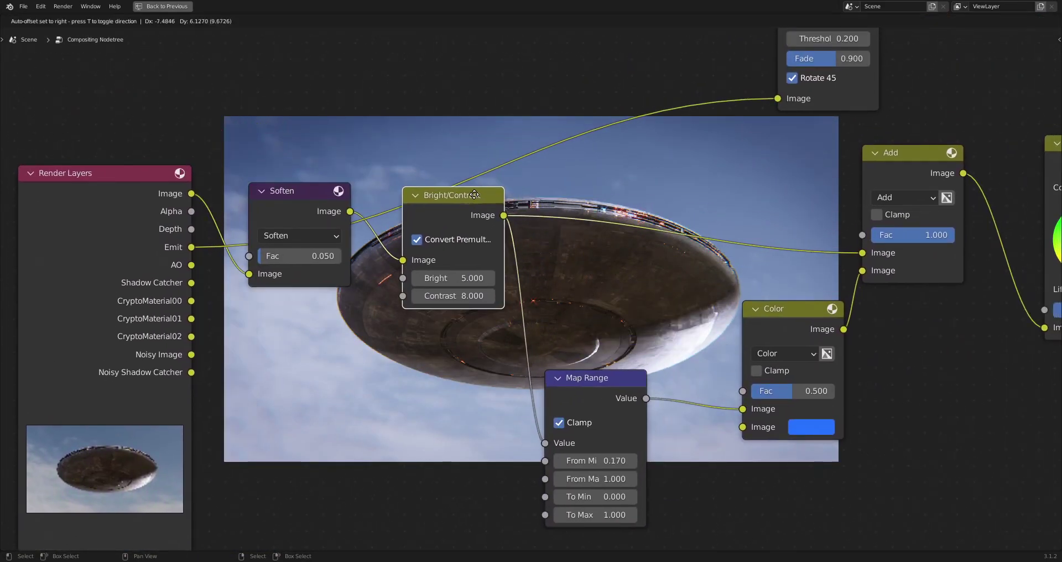
double_click(461, 278)
key("Return")
left_click(457, 278)
key("Return")
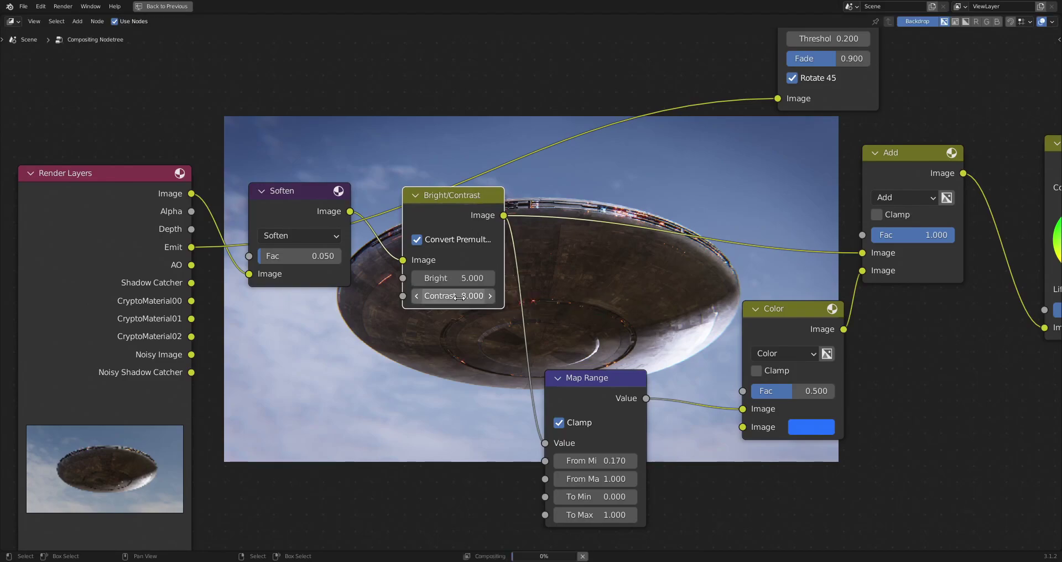
double_click(461, 281)
key("Return")
left_click(460, 281)
key("Return")
Set the Bright/Contrast node's contrast to 9 after trying 10 and 8.
left_click(450, 295)
type("10")
key("Return")
middle_click_drag(450, 295, 454, 245)
double_click(454, 245)
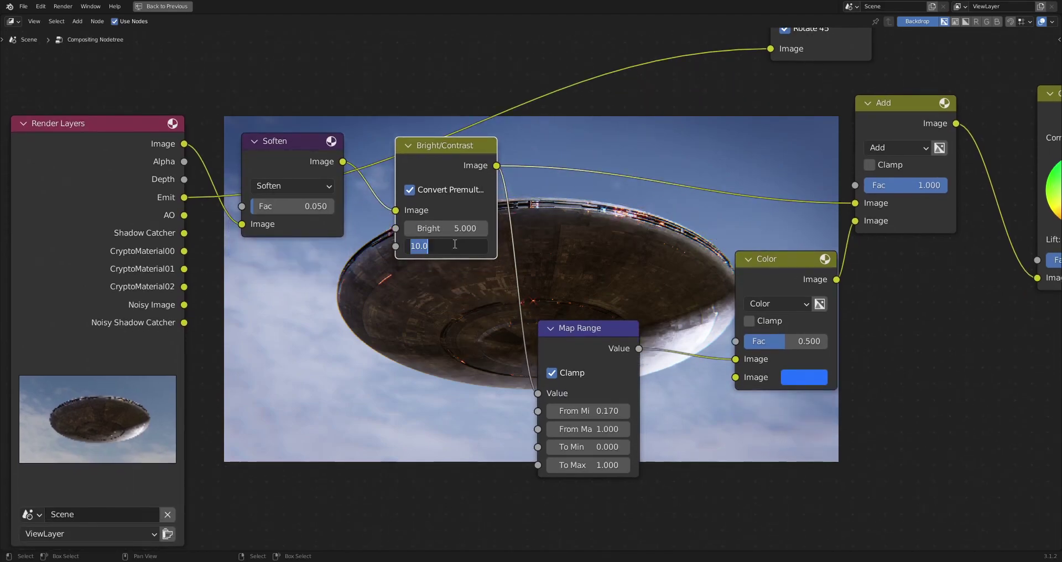
type("8")
key("Return")
left_click(454, 245)
type("9")
key("Return")
Examine how the Map Range and Color nodes feed the Add and Color Balance nodes, and check the node sidebar.
scroll(650, 298, "down", 2)
middle_click_drag(650, 299, 283, 294)
scroll(409, 218, "down", 1)
middle_click_drag(409, 218, 544, 238)
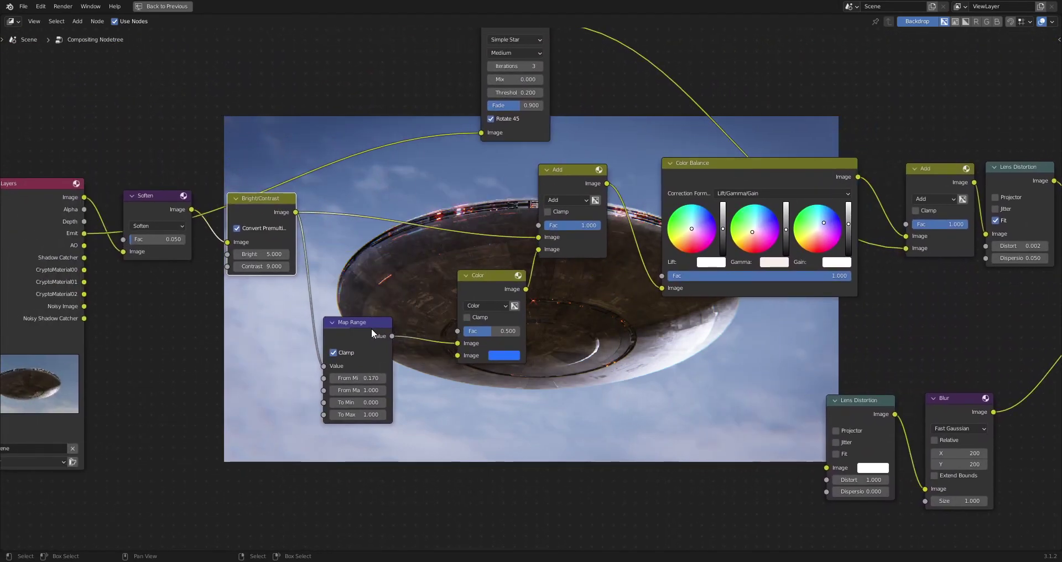
middle_click_drag(371, 328, 433, 286)
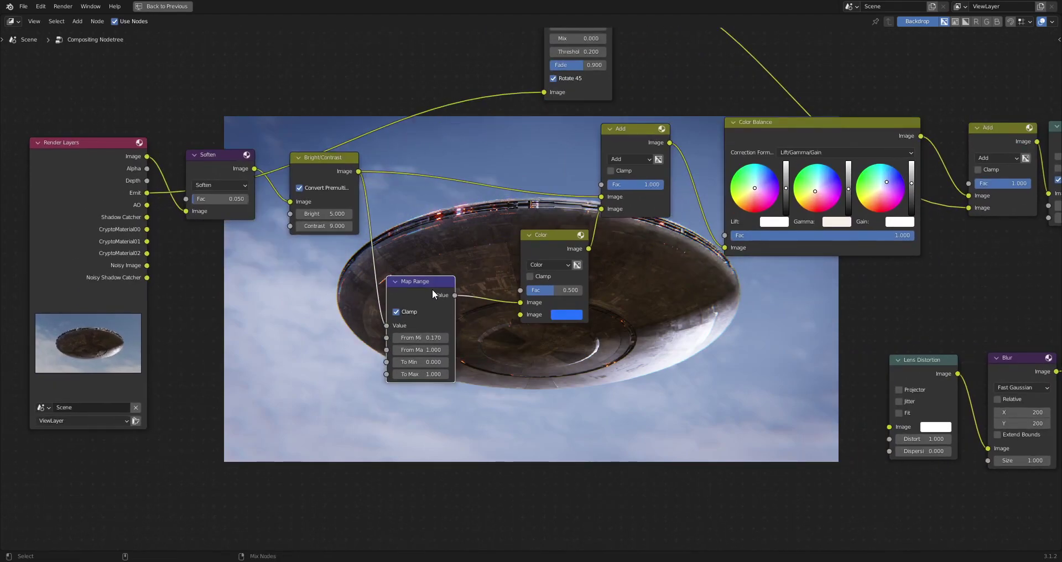
key("n")
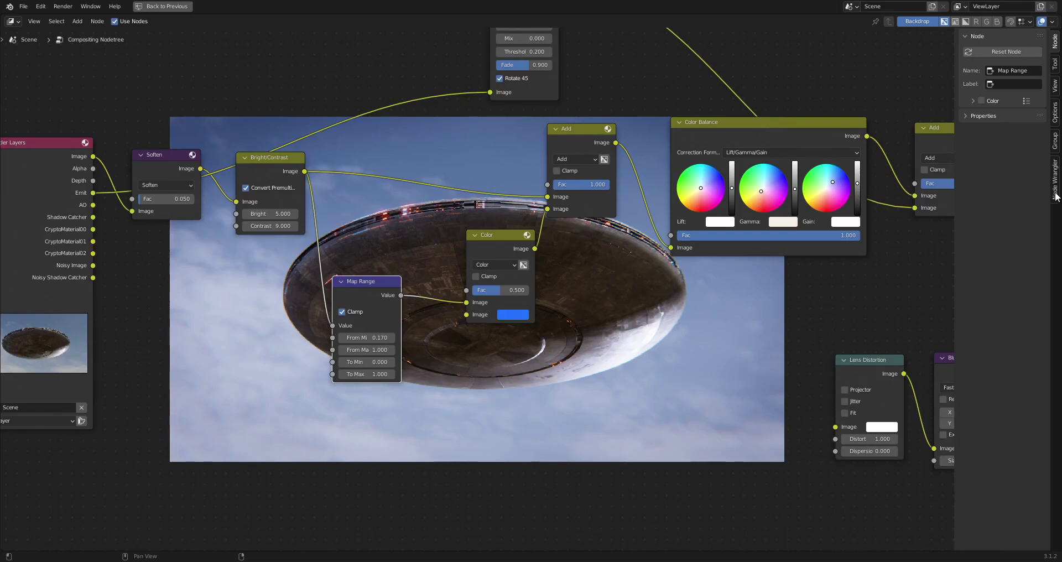
key("n")
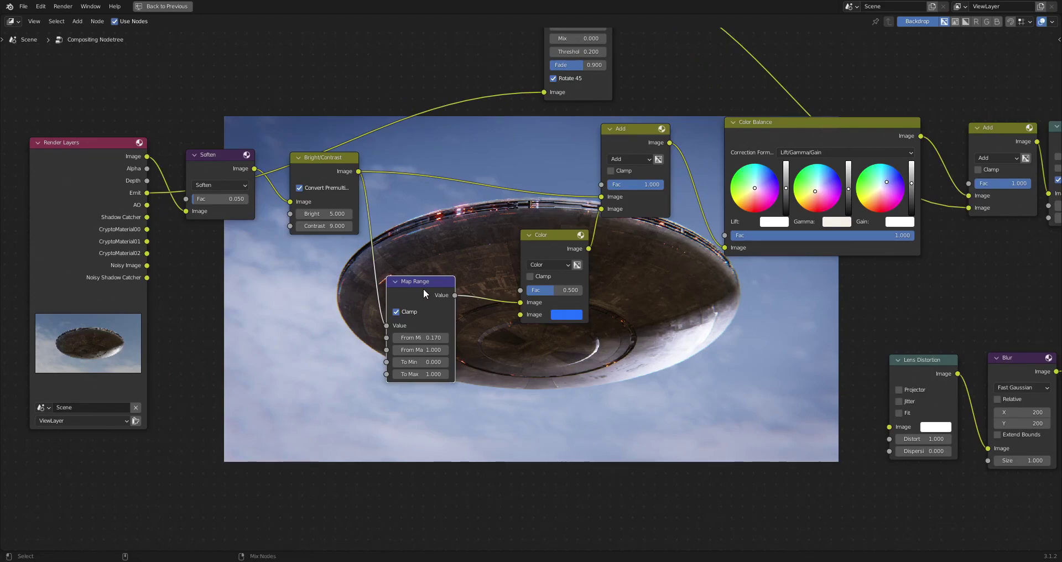
Preview the Map Range node's output over the backdrop to see its black-and-white mask.
scroll(423, 287, "up", 2)
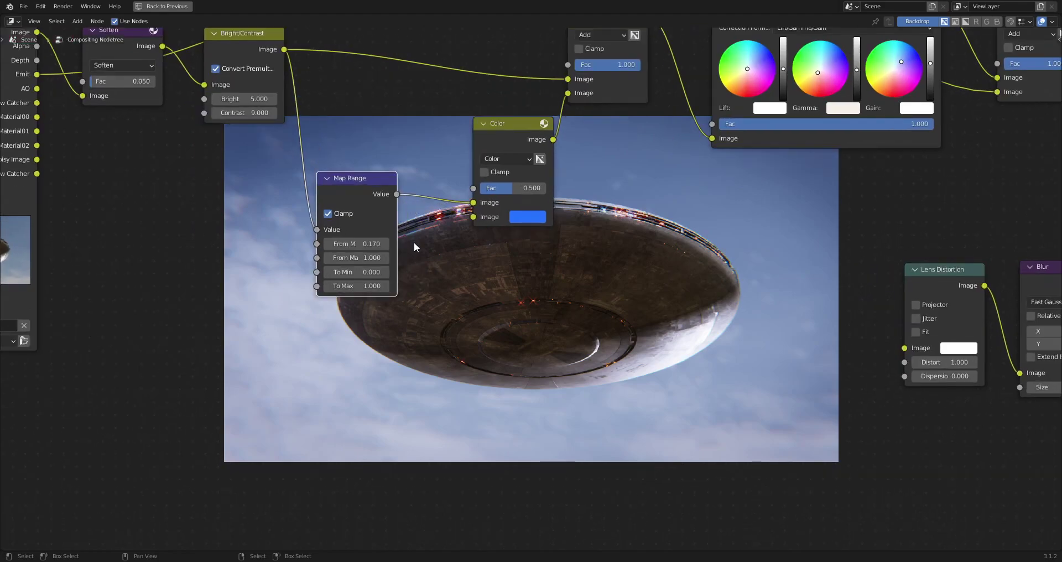
middle_click_drag(413, 242, 410, 273)
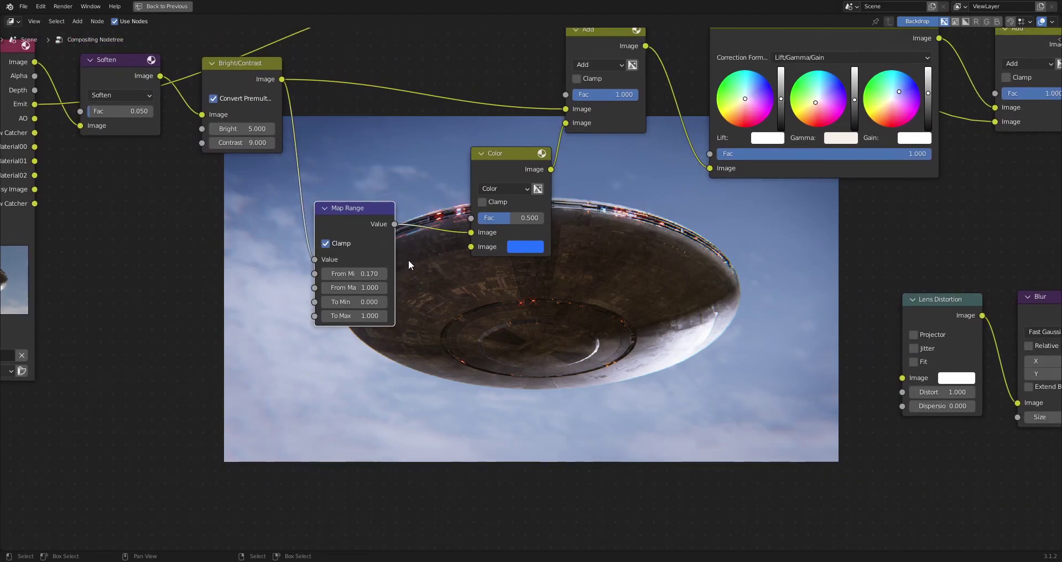
left_click(368, 226, "ctrl+shift")
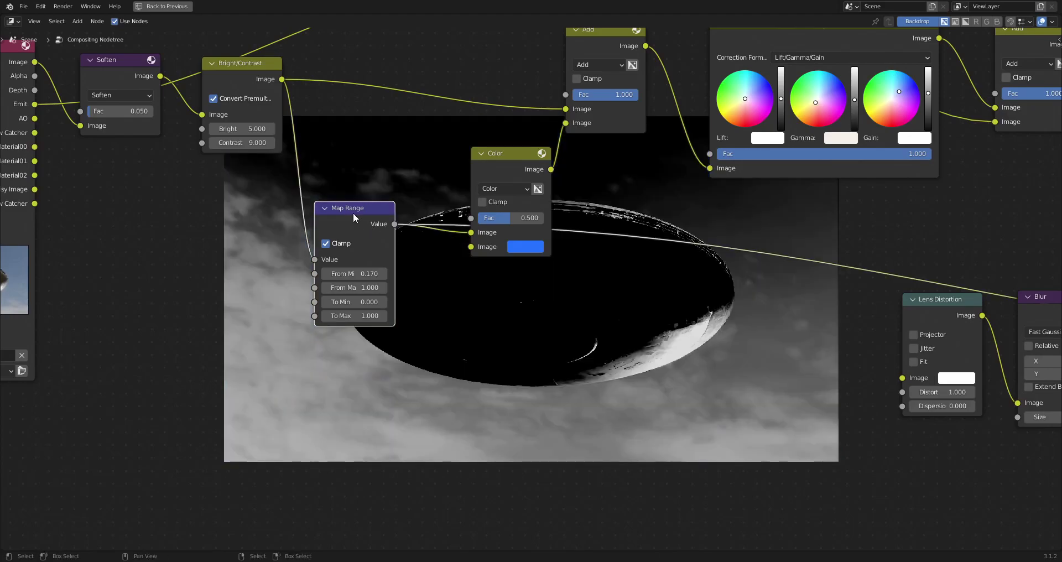
key("Home")
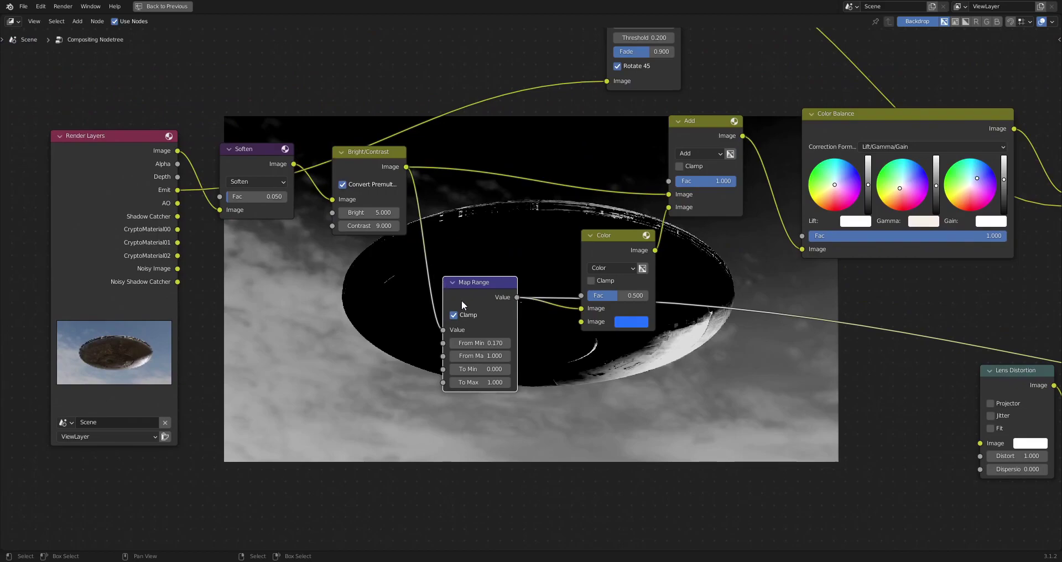
Set the Map Range node's From Min to 0.08.
scroll(499, 307, "up", 2)
middle_click_drag(512, 323, 399, 216)
scroll(397, 225, "up", 1)
left_click_drag(363, 220, 354, 220)
left_click_drag(343, 217, 362, 217)
left_click(363, 217)
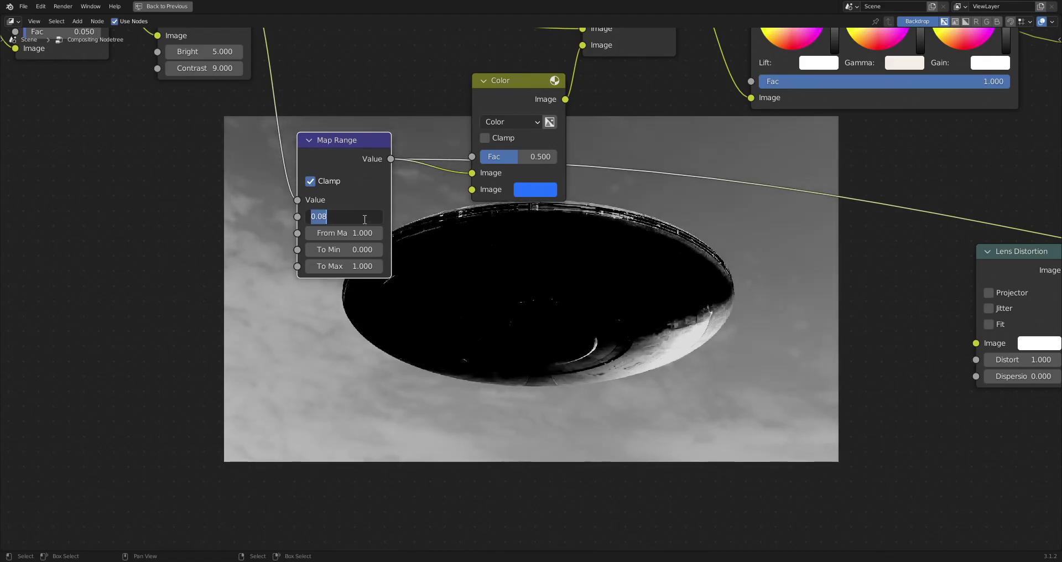
key("Return")
scroll(477, 294, "down", 2)
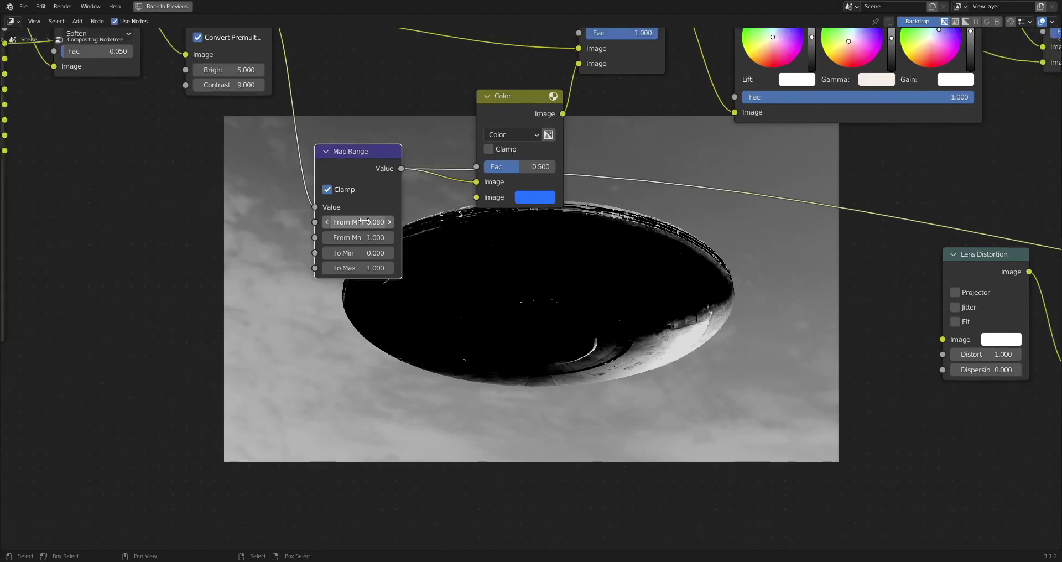
Add a second Map Range node in the free area below the Color node.
key("shift+a")
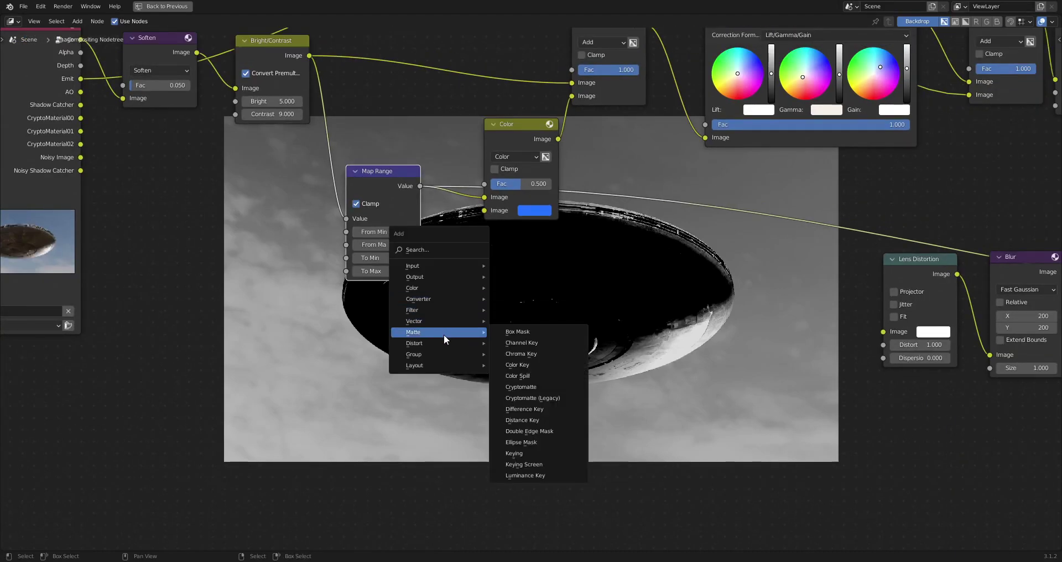
left_click(532, 321)
left_click(541, 355)
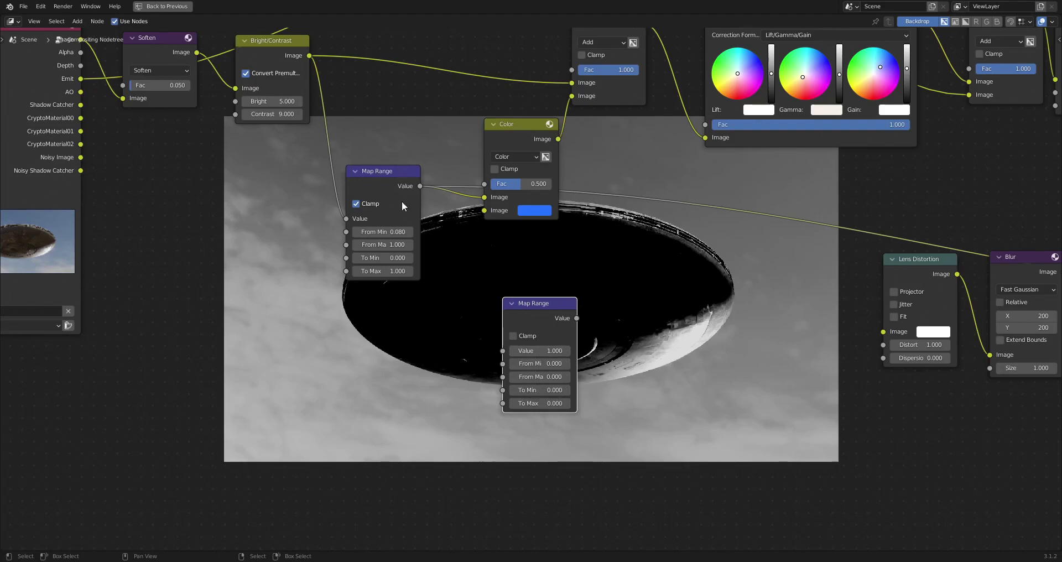
Test a From Min of 0.04 on the original Map Range node and return it to 0.08.
left_click(426, 226)
left_click_drag(394, 232, 387, 232, "shift")
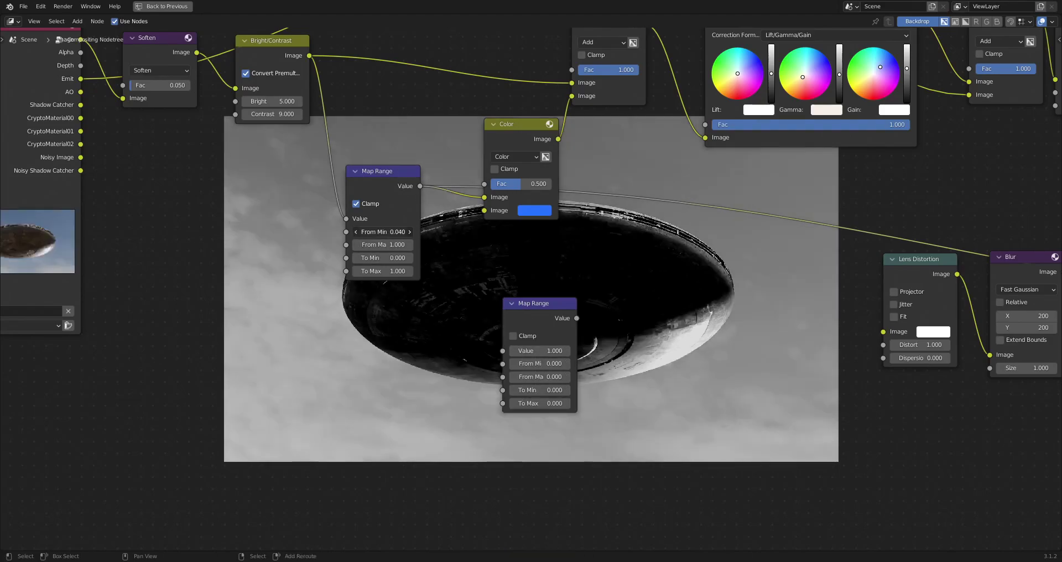
left_click(400, 232)
type("08")
key("Return")
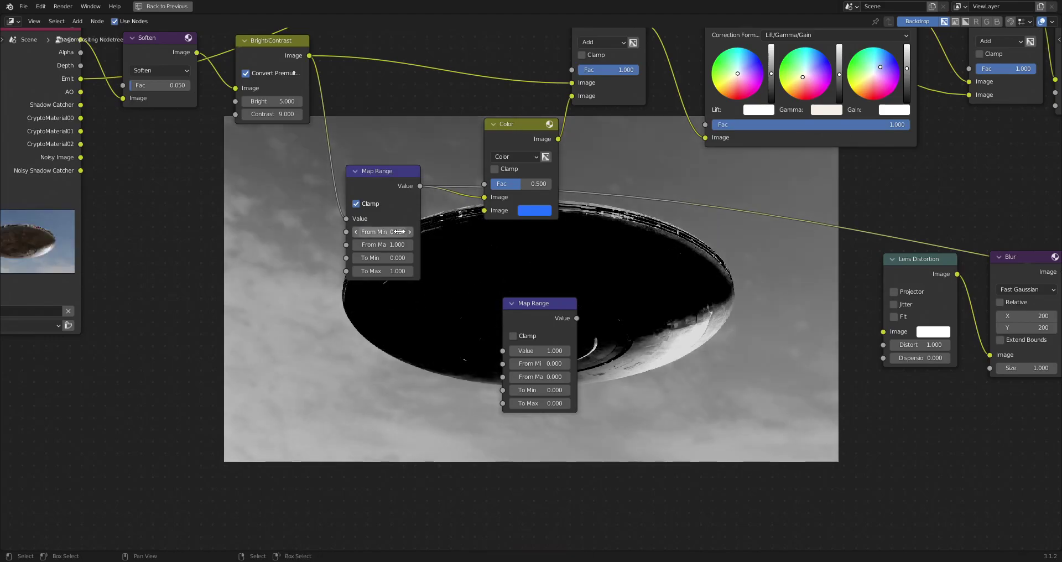
Set the second Map Range node's From Min to 0, From Max to 1 and To Max to 1.
left_click(551, 365)
key("Return")
left_click(540, 364)
type("0")
key("Return")
left_click(540, 377)
type("1")
key("Return")
left_click(561, 403)
type("1")
key("Return")
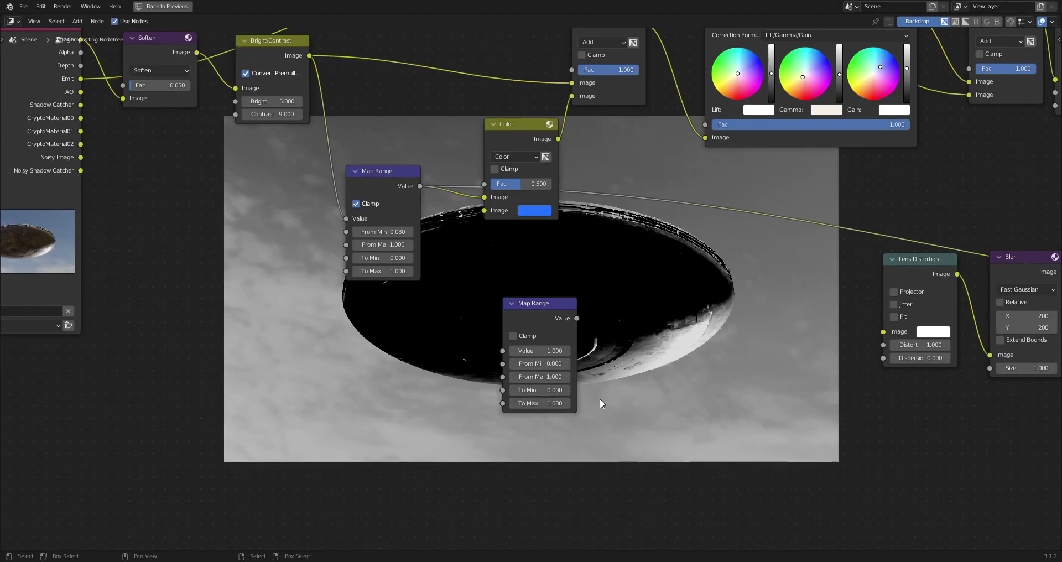
Reset the second Map Range node's From Max and To Max to 0 and delete the node.
left_click_drag(535, 318, 605, 269)
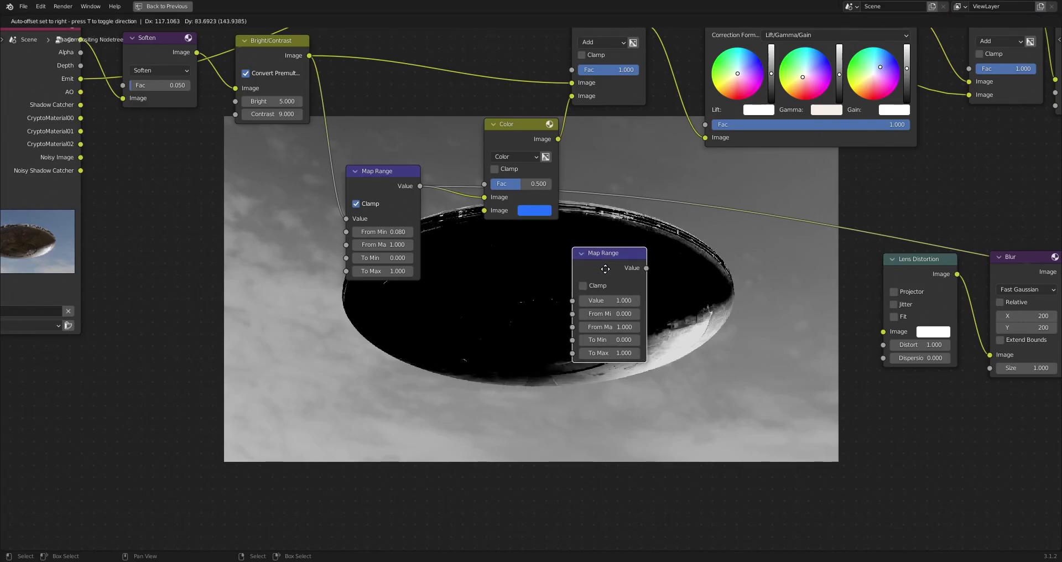
left_click_drag(605, 269, 605, 271)
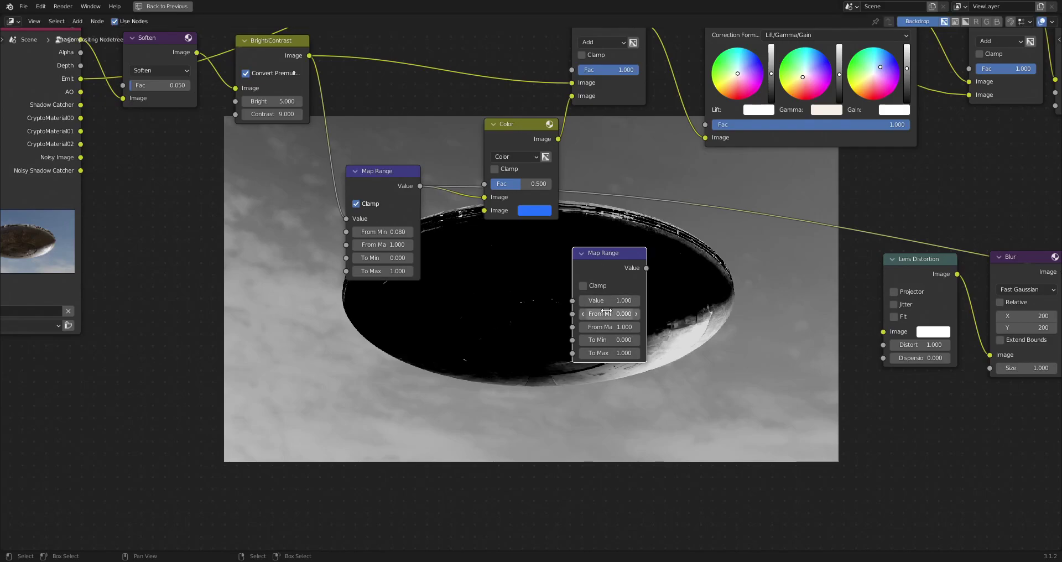
left_click(610, 327)
type("0")
key("Tab")
key("Return")
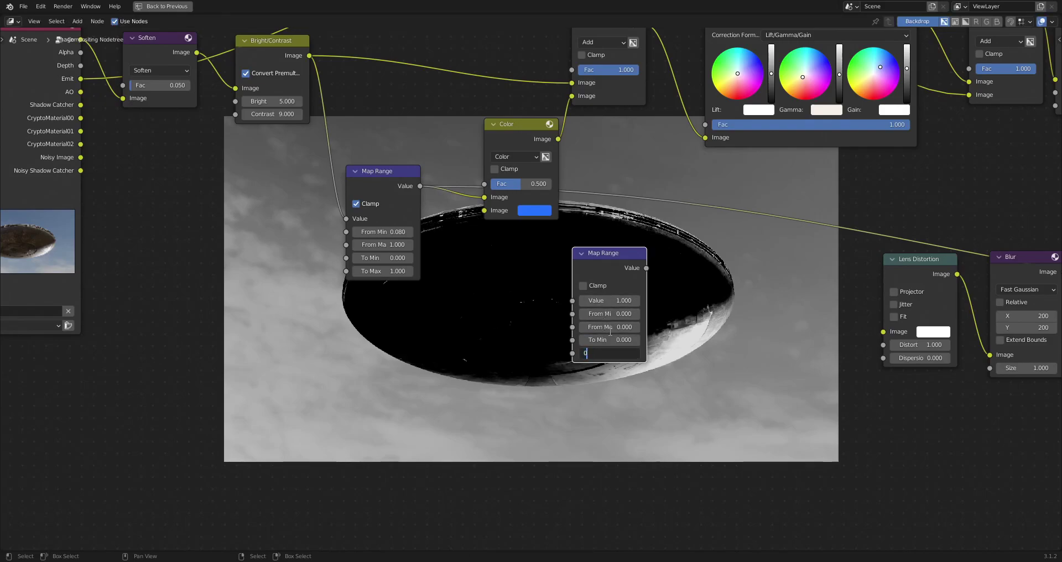
key("x")
scroll(606, 271, "down", 2)
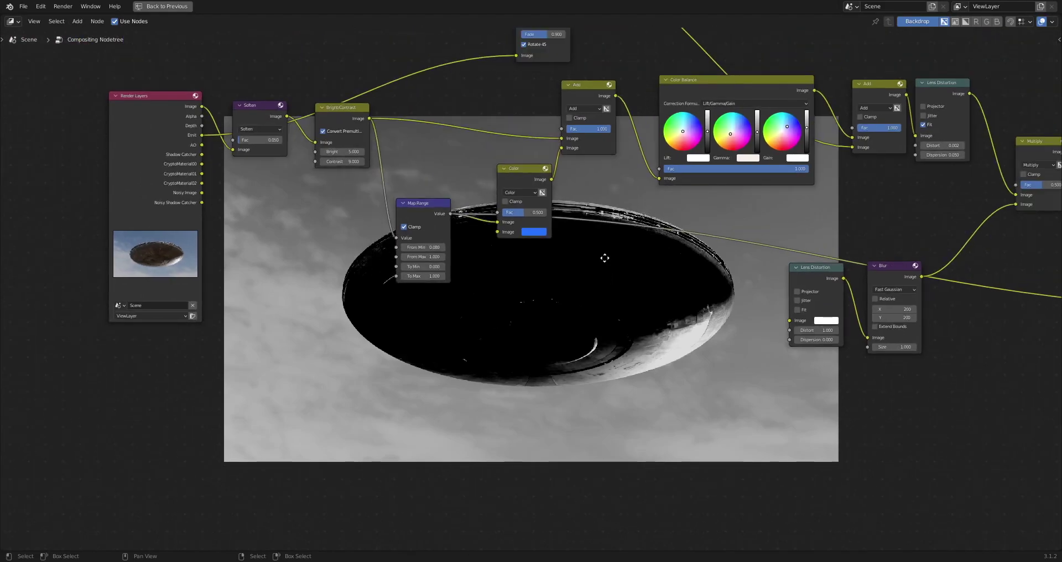
Move the Map Range node lower beside the Color node and preview the Color node's output.
scroll(602, 342, "up", 3)
left_click_drag(367, 269, 373, 311)
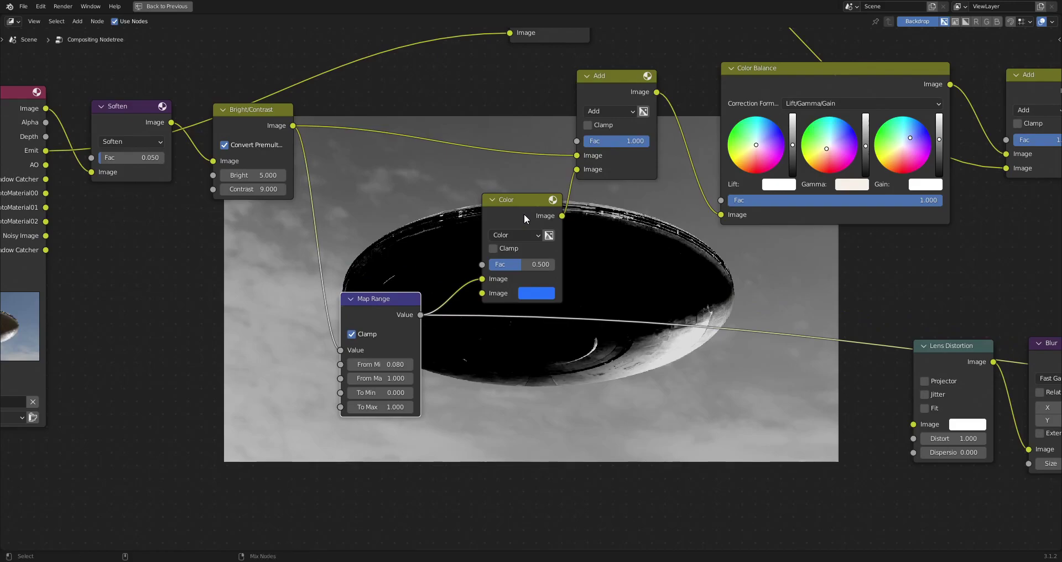
left_click(523, 213, "ctrl+shift")
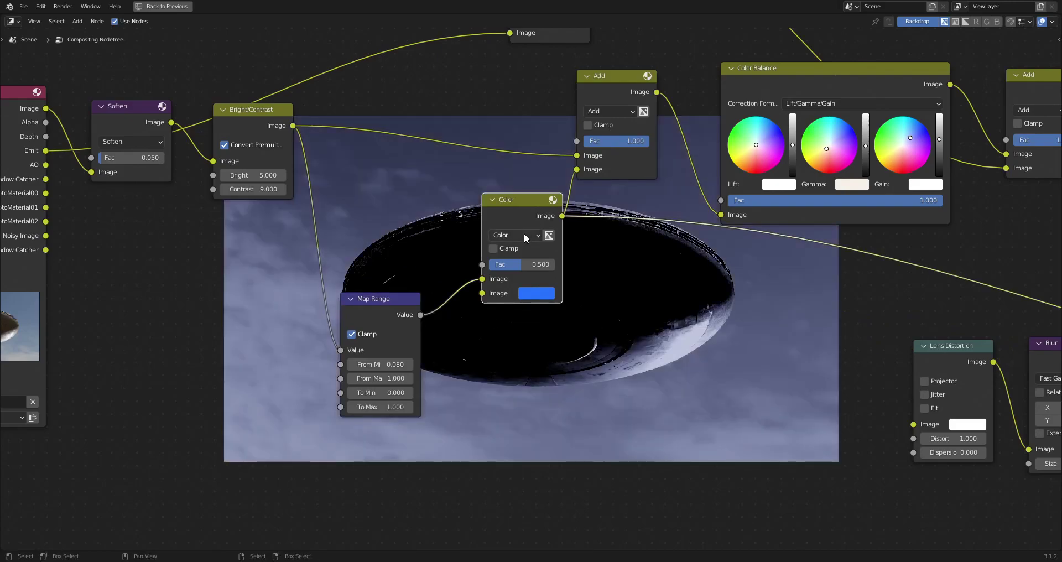
Examine the Color node's blending modes and keep Color.
left_click(524, 234)
key("Escape")
left_click(523, 234)
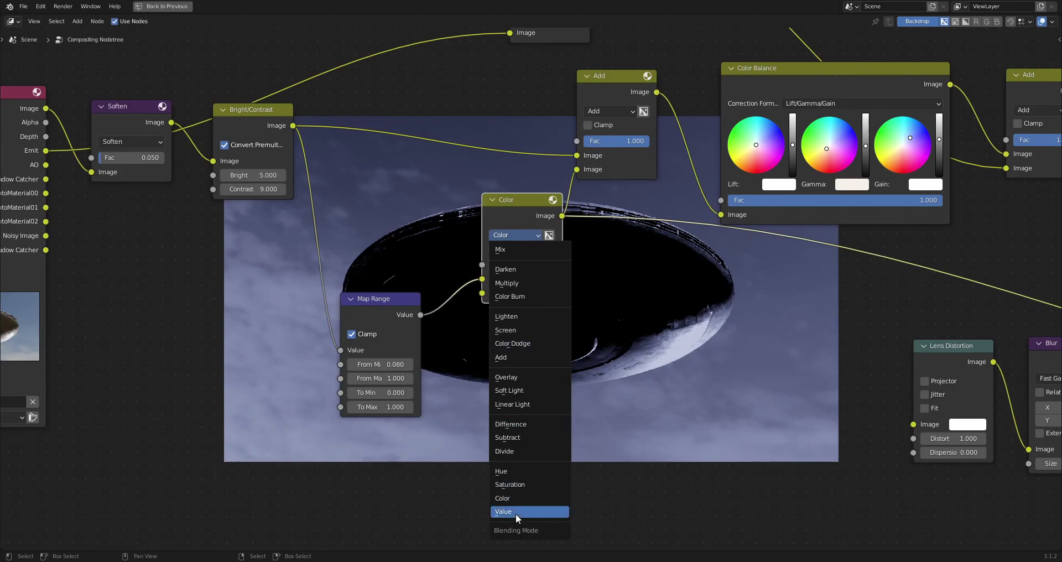
left_click(509, 230)
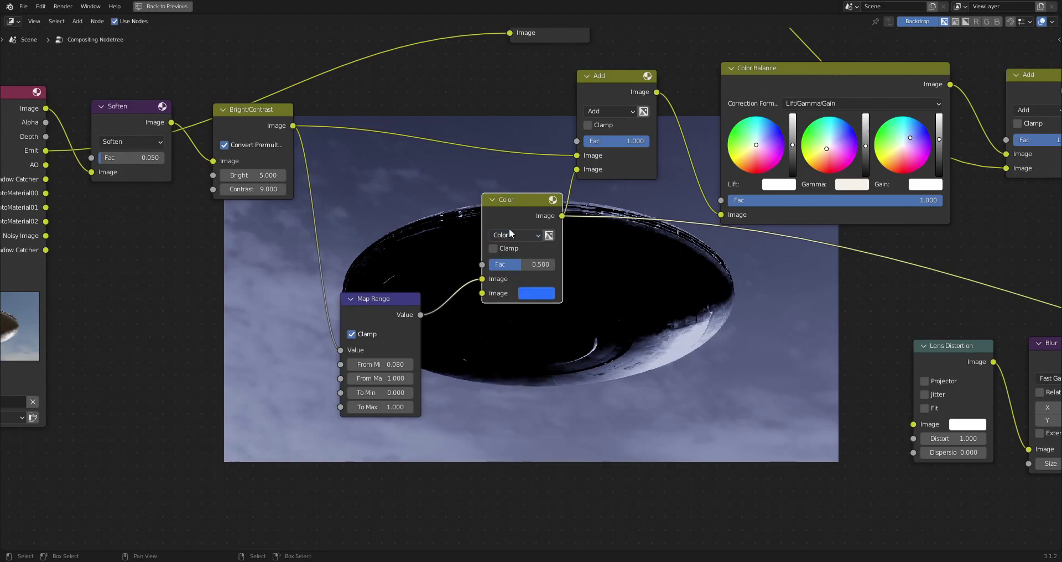
Show the final Multiply result in the viewer again and save the file.
scroll(533, 277, "down", 2)
middle_click_drag(681, 270, 320, 284)
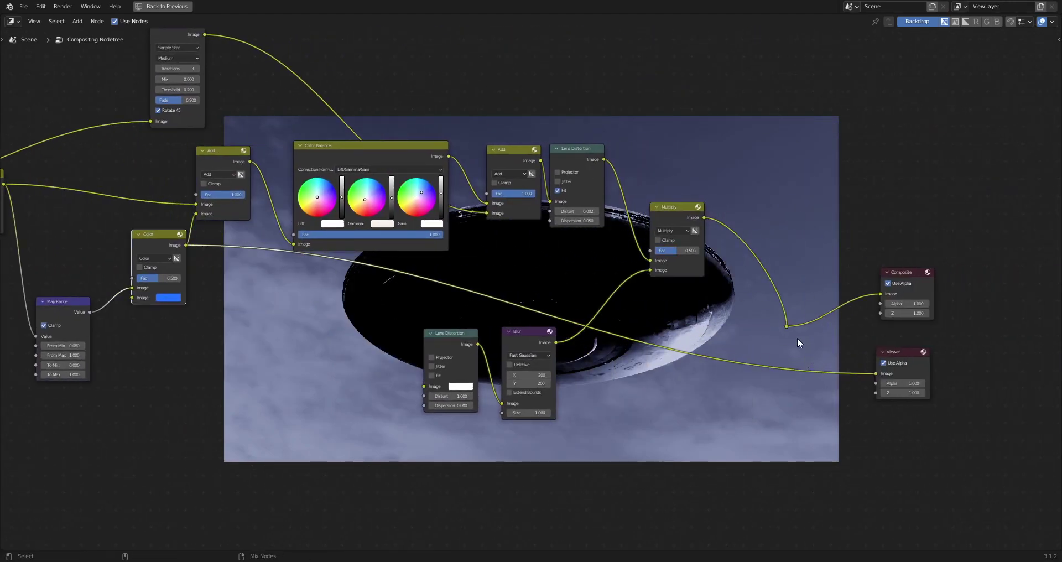
middle_click_drag(374, 324, 573, 316)
key("ctrl+s")
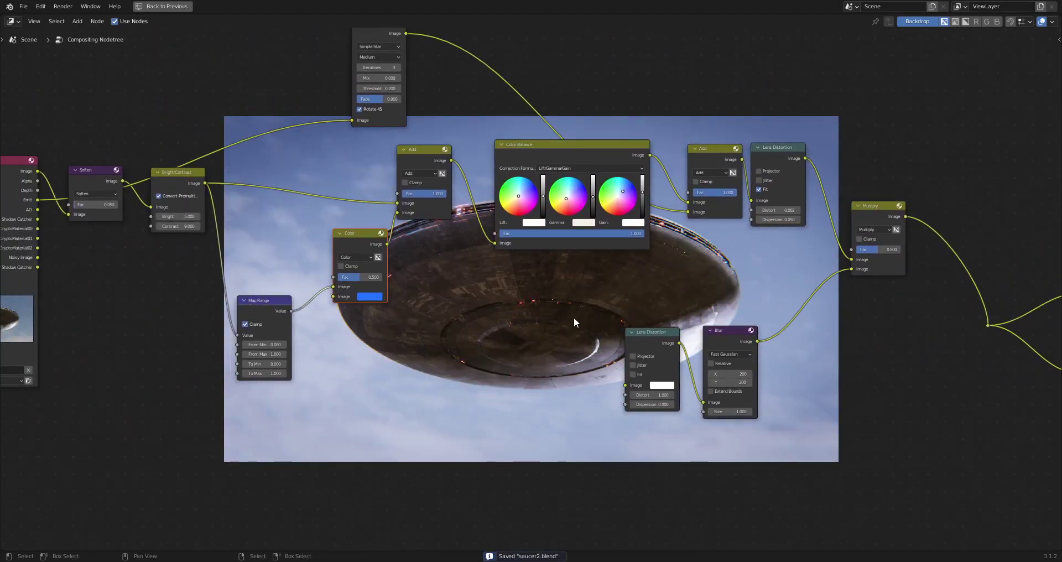
Nudge the Add node and the Color Balance node slightly apart from the Color node.
scroll(442, 193, "up", 3)
scroll(394, 181, "down", 1)
middle_click_drag(393, 177, 562, 191)
scroll(562, 191, "up", 1)
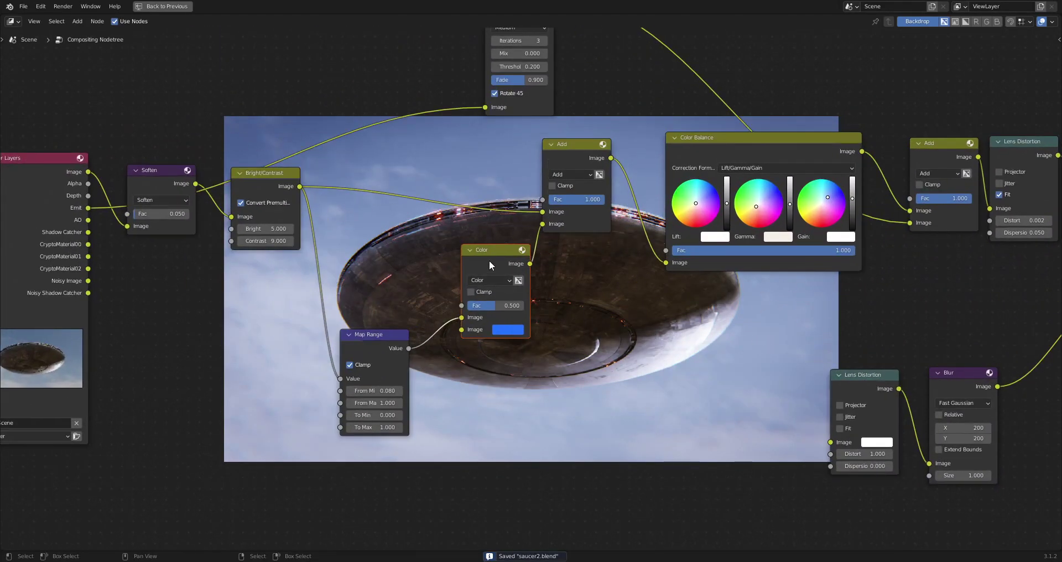
left_click_drag(580, 167, 585, 166)
left_click_drag(715, 152, 718, 152)
middle_click_drag(872, 182, 652, 194)
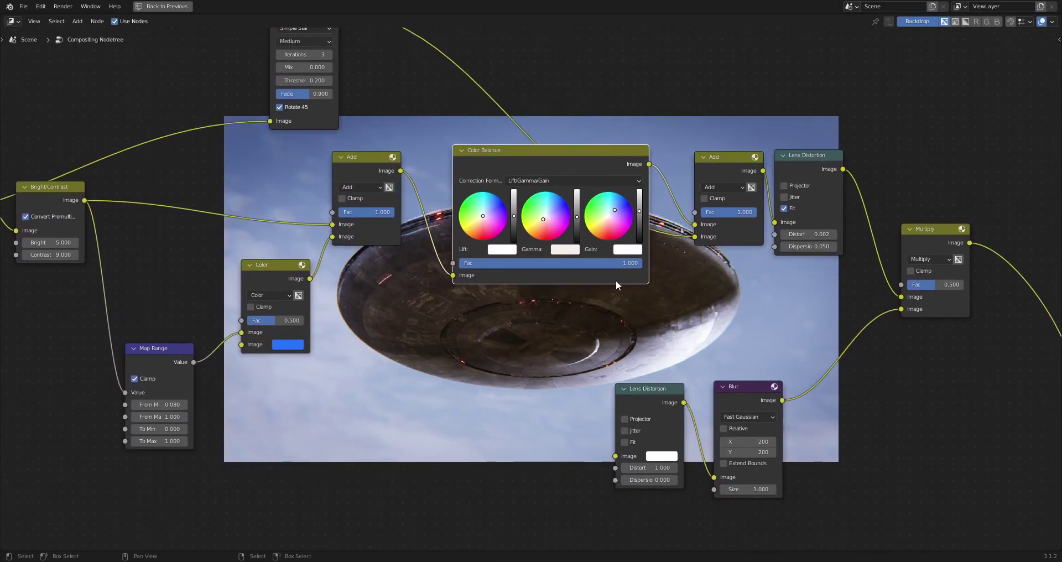
Try a slightly different gain brightness on the Color Balance node.
middle_click_drag(591, 279, 611, 302)
scroll(599, 281, "up", 1)
scroll(598, 280, "up", 1)
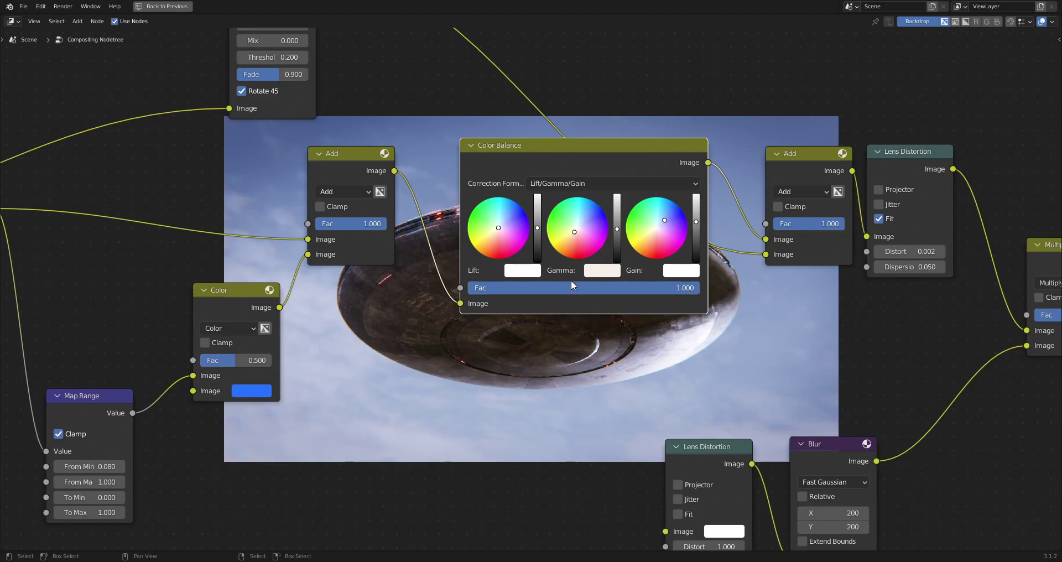
middle_click_drag(588, 261, 566, 172)
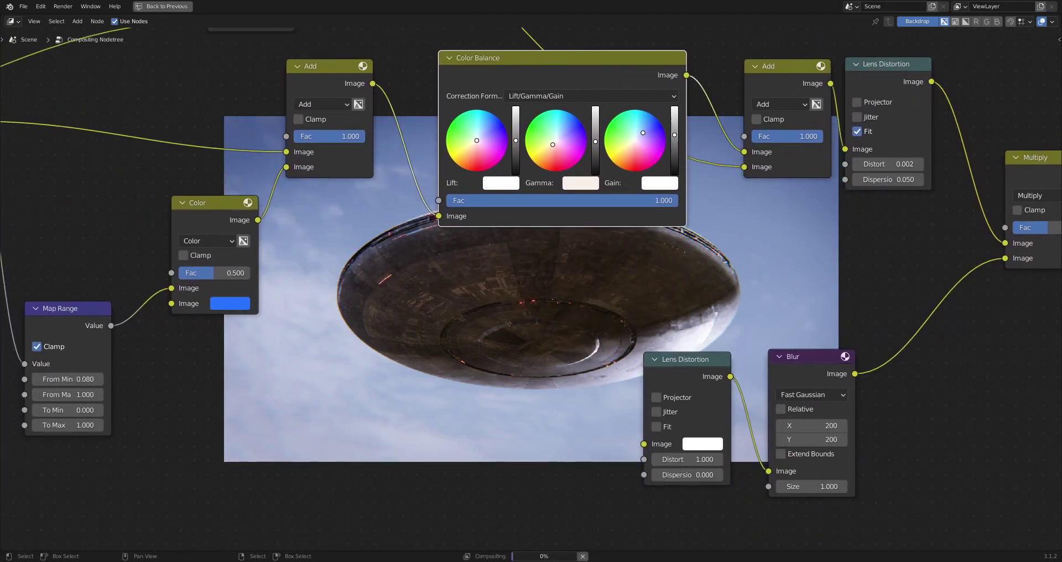
left_click_drag(675, 136, 674, 138)
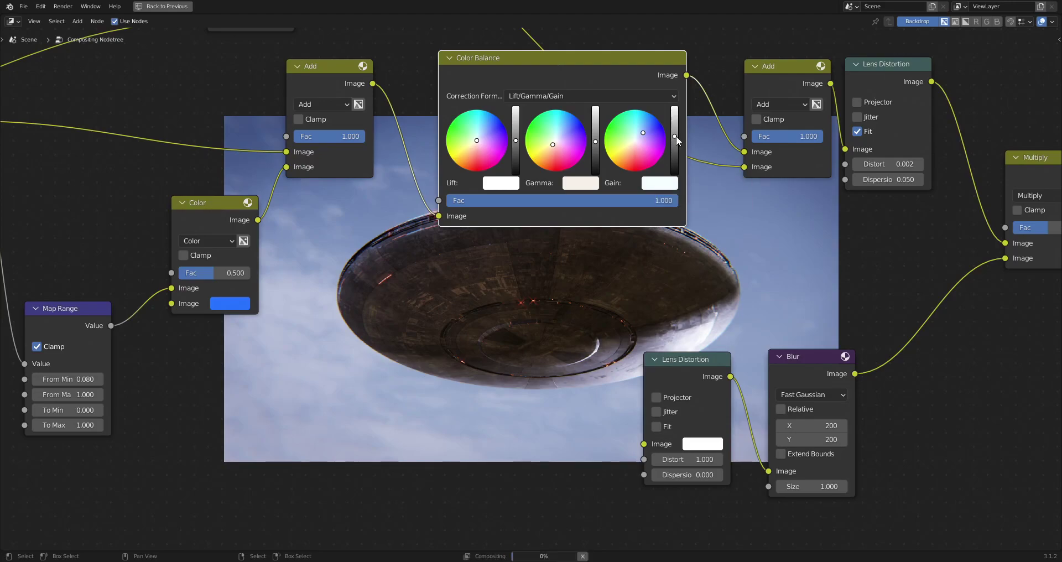
Reset the Color Balance node to its defaults and move it slightly closer to the first Add node.
middle_click_drag(606, 182, 722, 174)
scroll(672, 227, "up", 2)
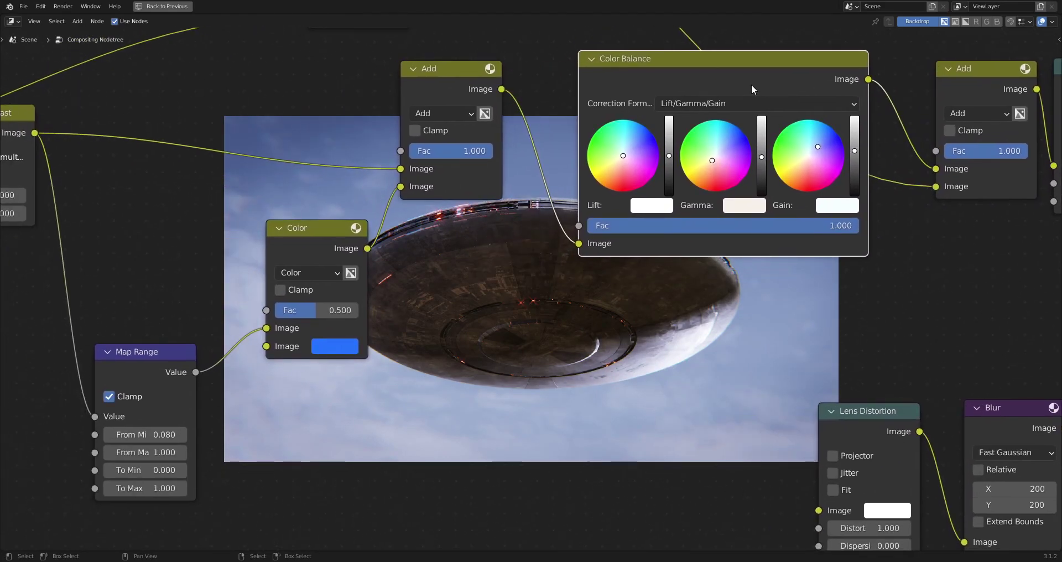
key("BackSpace")
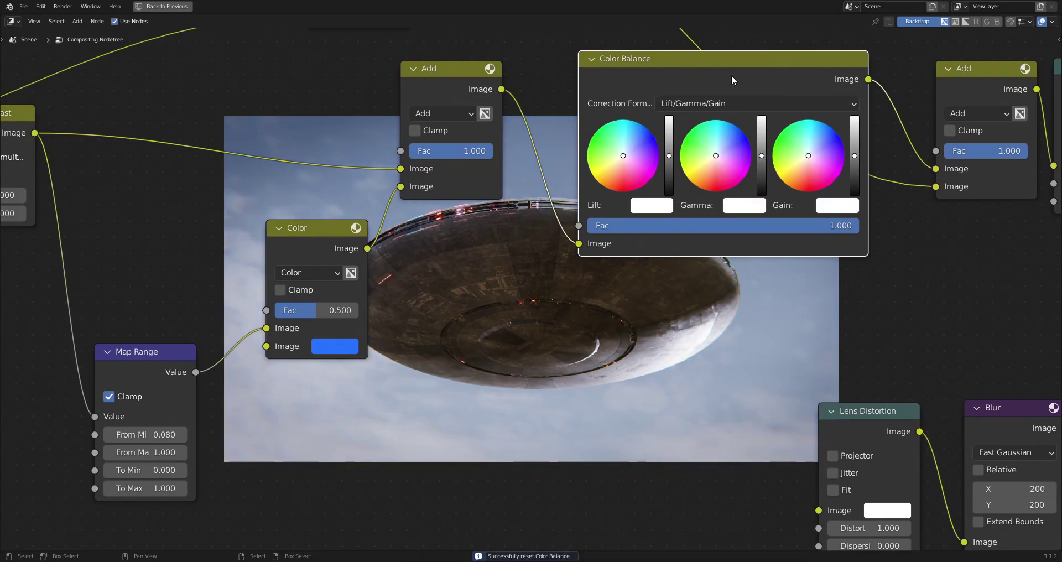
mouse_move(731, 75)
left_mouse_down()
mouse_move(658, 113)
mouse_move(722, 97)
mouse_move(723, 84)
left_mouse_up()
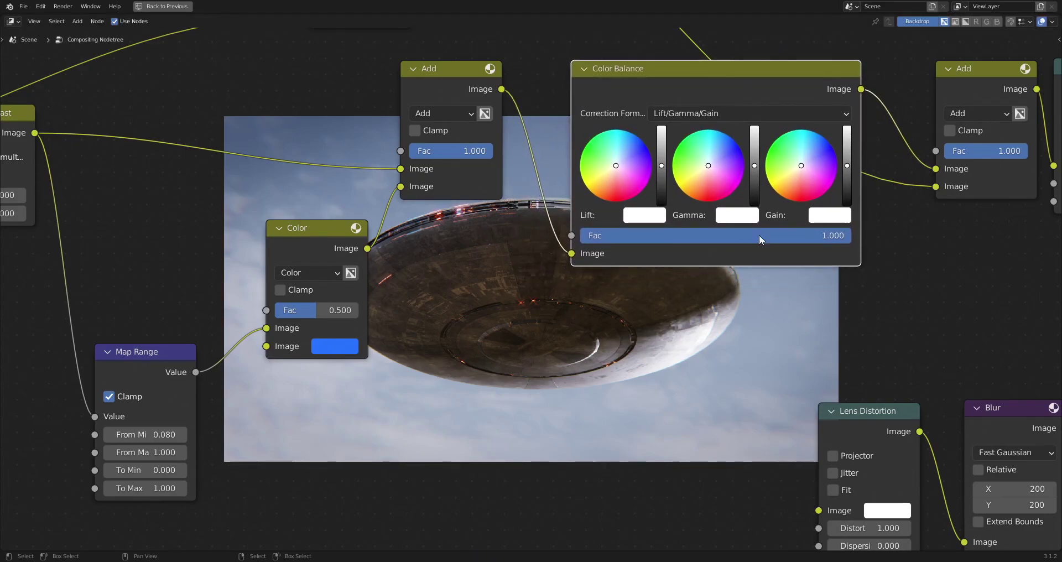
Raise the Color Balance gain slightly, shift its gamma toward warm yellow-orange and its gain colour toward blue.
scroll(758, 232, "up", 3)
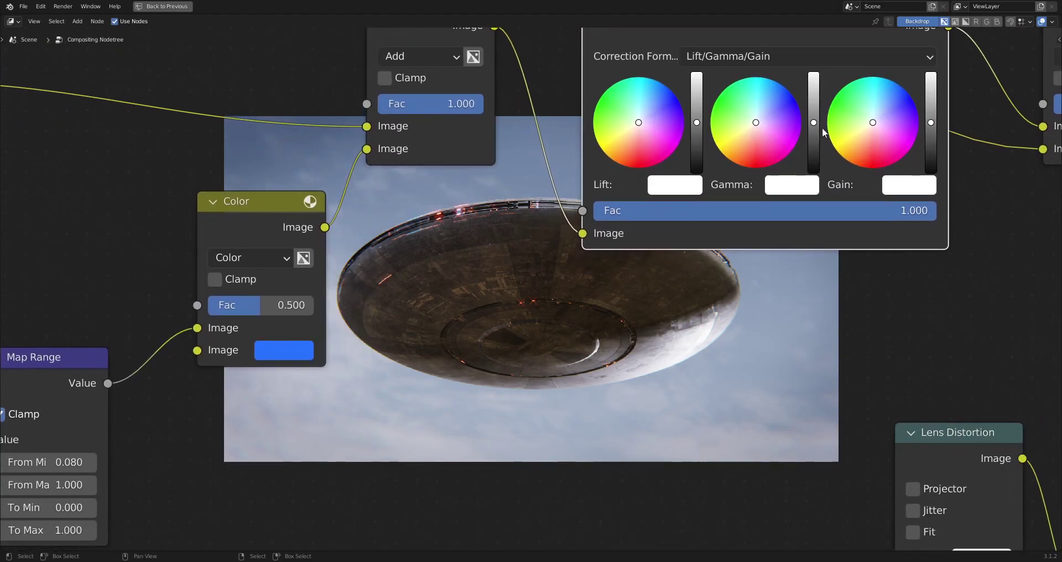
left_click_drag(932, 125, 931, 119)
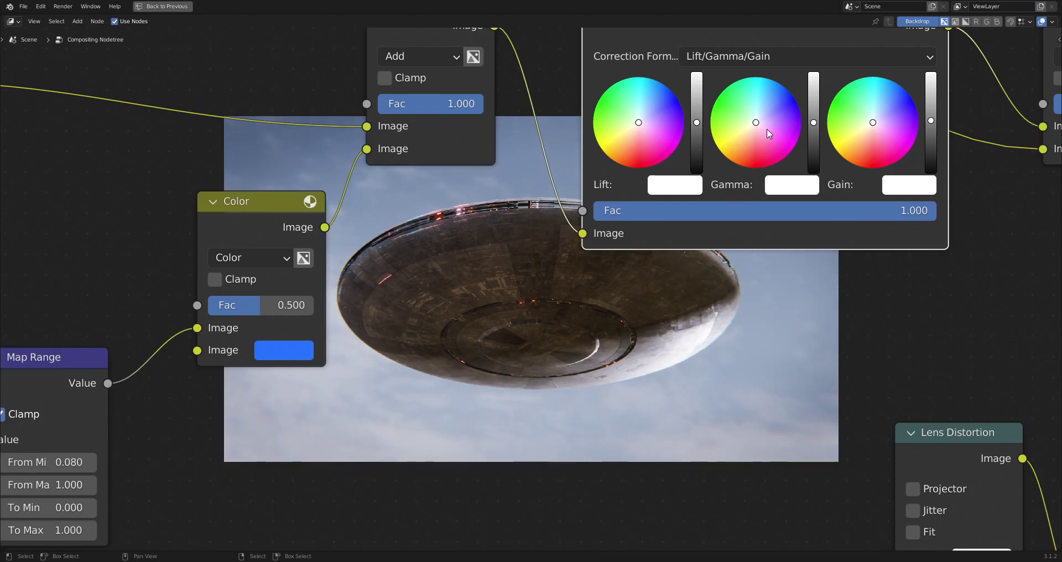
left_click_drag(756, 125, 752, 127)
left_click_drag(873, 123, 882, 116)
mouse_move(925, 139)
middle_mouse_down()
mouse_move(956, 67)
mouse_move(931, 141)
middle_mouse_up()
left_click_drag(887, 118, 884, 116)
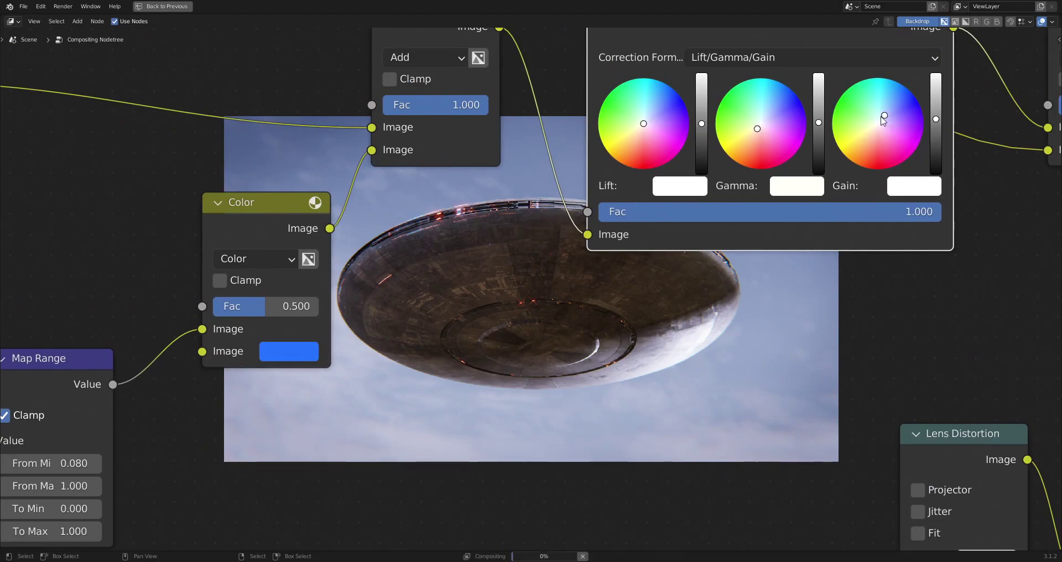
Tint the Color Balance lift faintly violet, at about 0.019 saturation, and check its HSV values.
left_click_drag(646, 128, 649, 126)
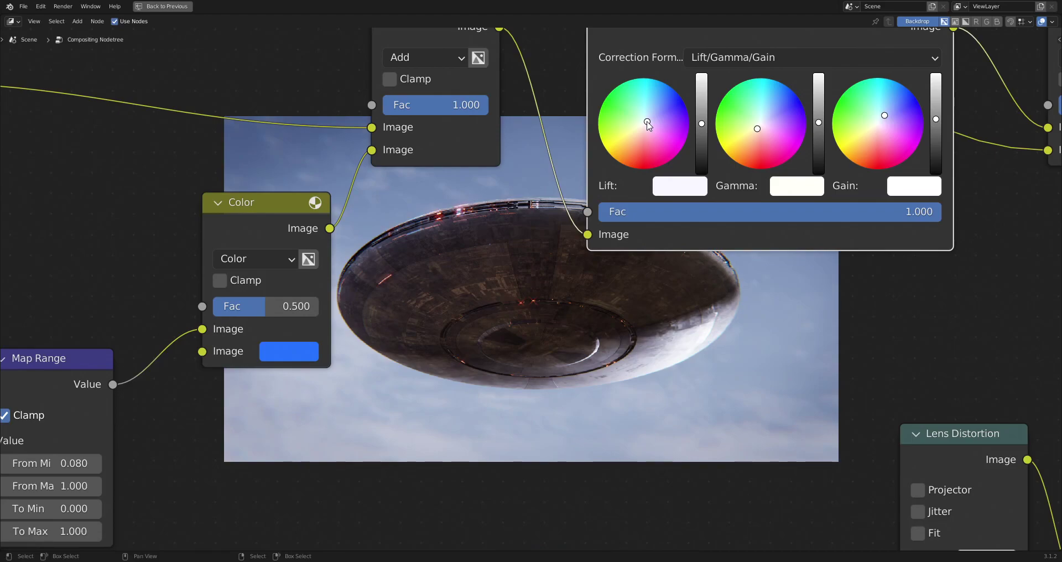
scroll(648, 124, "down", 1)
middle_click_drag(648, 124, 618, 184)
scroll(618, 187, "up", 1)
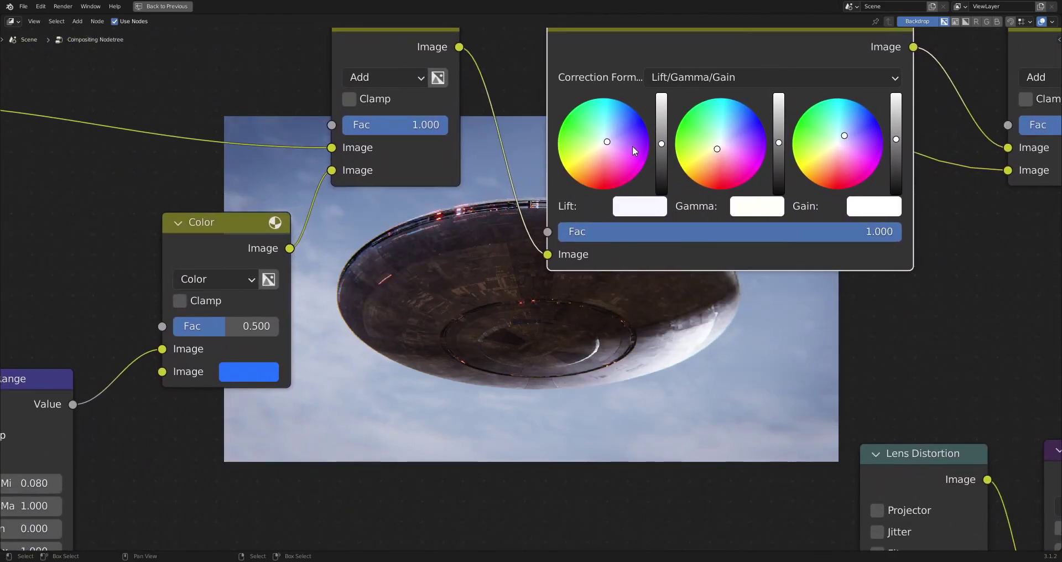
left_click_drag(612, 142, 607, 144)
left_click(643, 202)
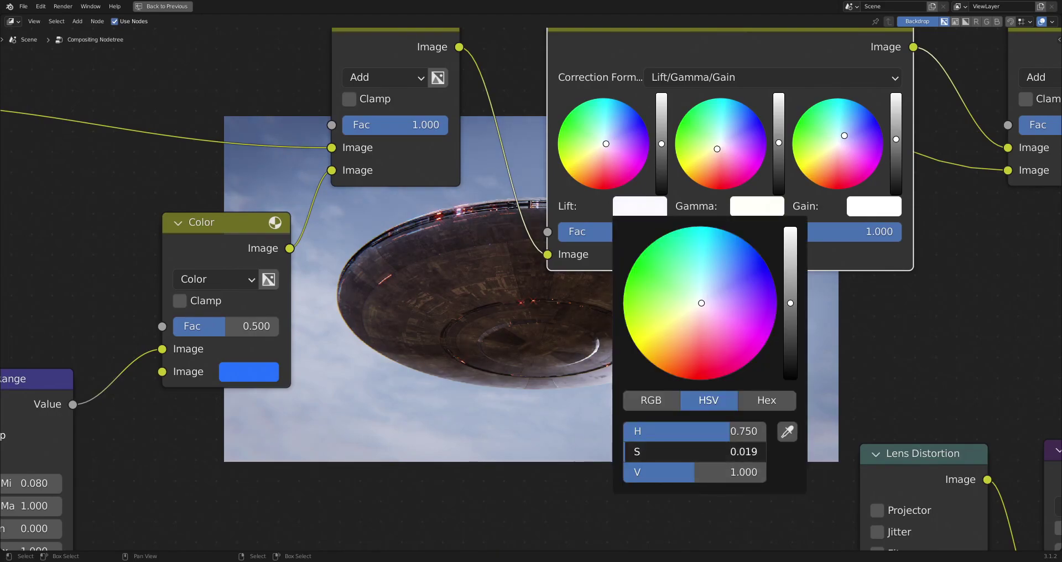
Move the Add node that follows the Color Balance node closer to it.
scroll(354, 434, "down", 3)
middle_click_drag(840, 216, 539, 240)
middle_click_drag(459, 161, 741, 234)
left_click_drag(749, 234, 734, 239)
middle_click_drag(430, 160, 708, 218)
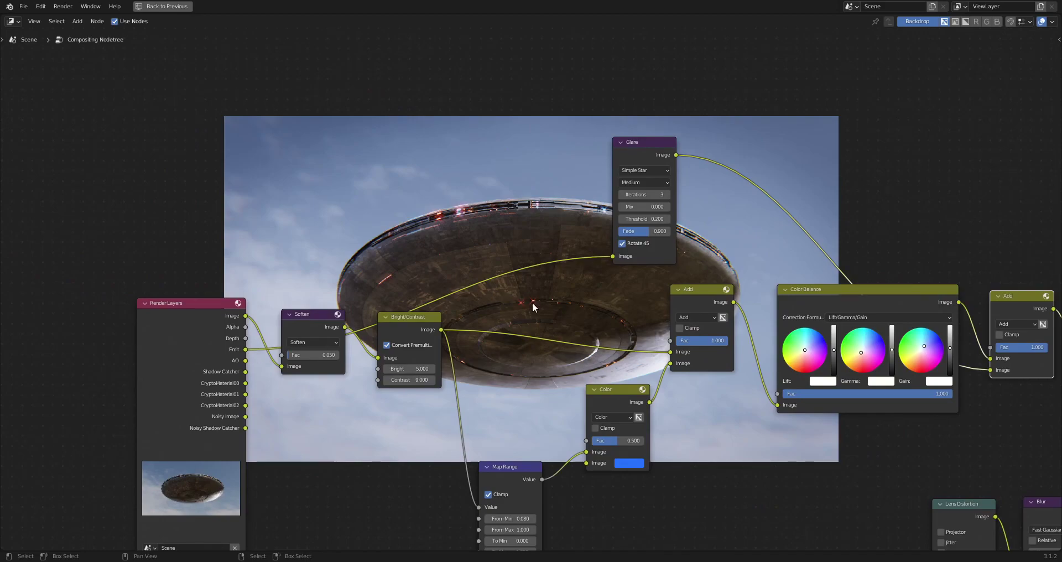
Check which render passes are enabled in the view layer settings, then return to the enlarged compositing node tree.
key("ctrl+space")
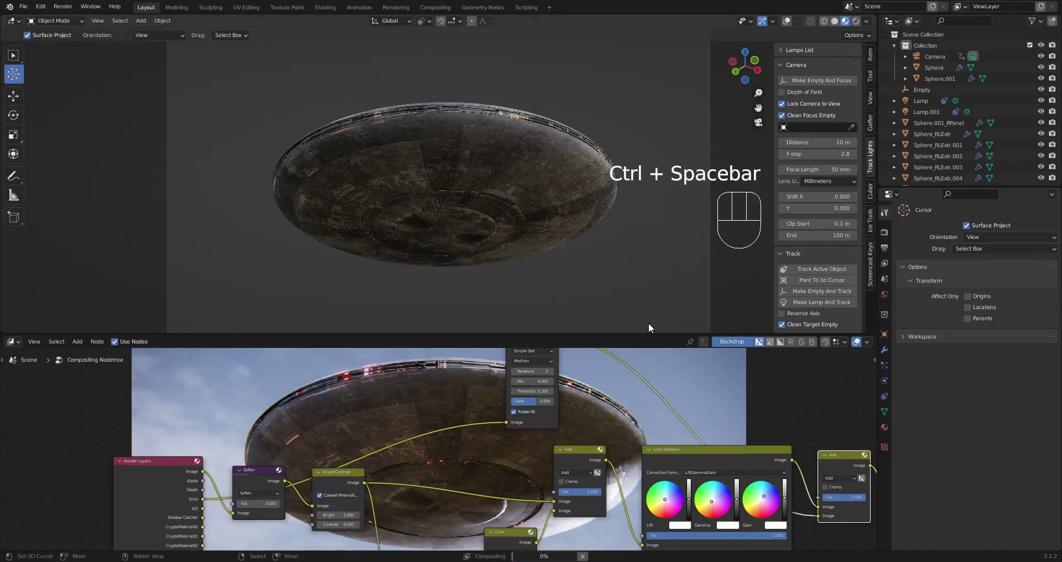
left_click(885, 263)
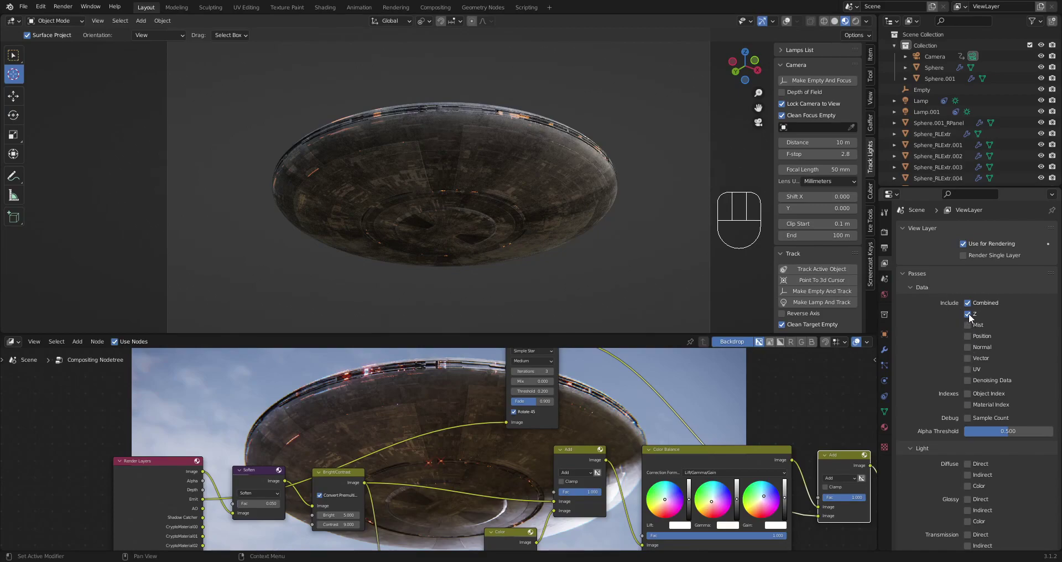
scroll(968, 321, "down", 7)
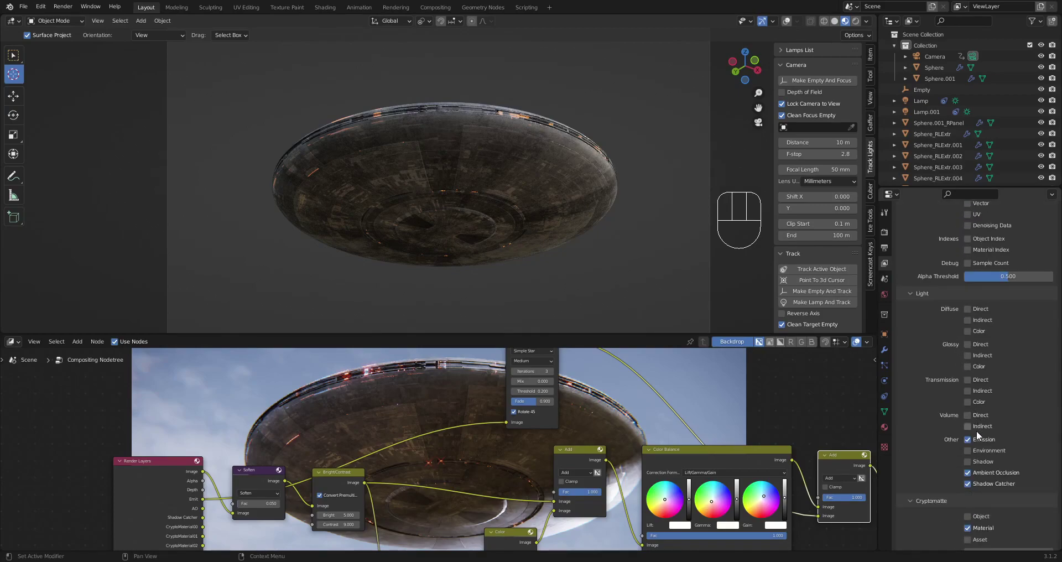
scroll(974, 452, "down", 1)
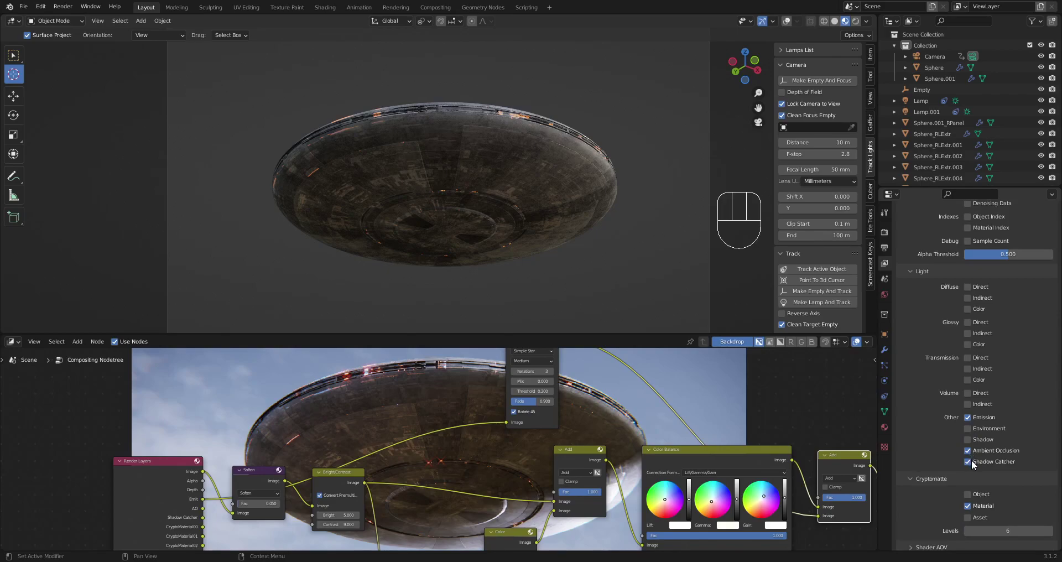
scroll(974, 510, "down", 2)
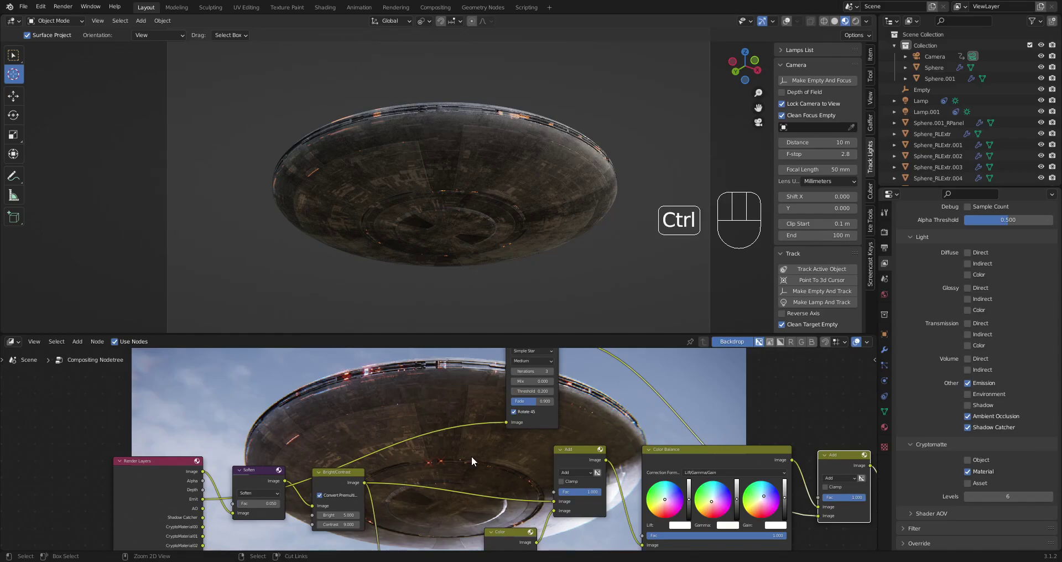
key("ctrl+space")
Examine the compositing node chain from the render layers through the colour nodes and glare branch.
middle_click_drag(753, 383, 559, 300)
scroll(560, 300, "up", 1)
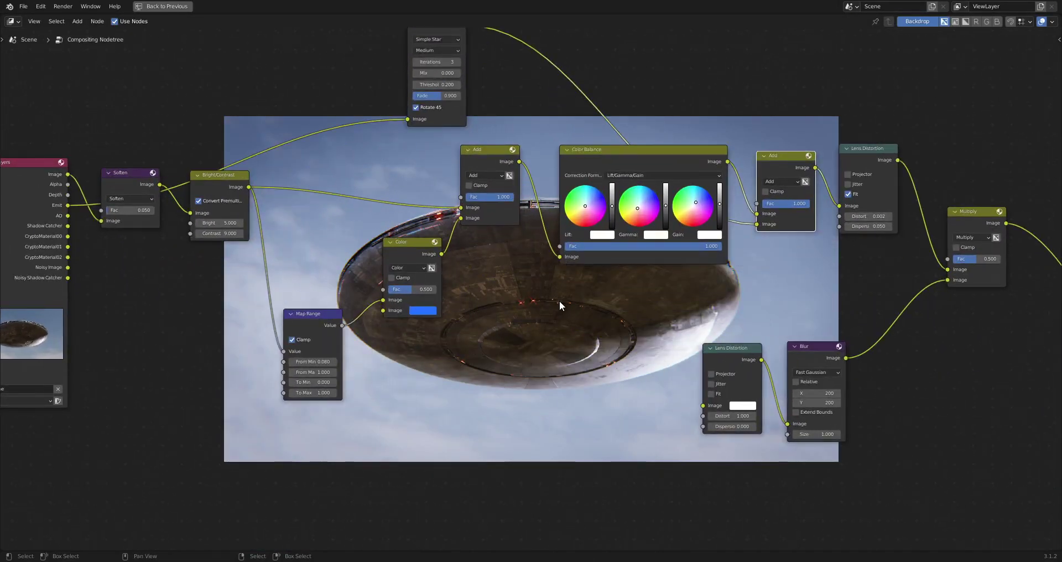
scroll(473, 334, "up", 1)
scroll(478, 331, "up", 1)
scroll(486, 331, "down", 3)
middle_click_drag(486, 330, 486, 234)
scroll(542, 300, "up", 1)
scroll(544, 299, "up", 1)
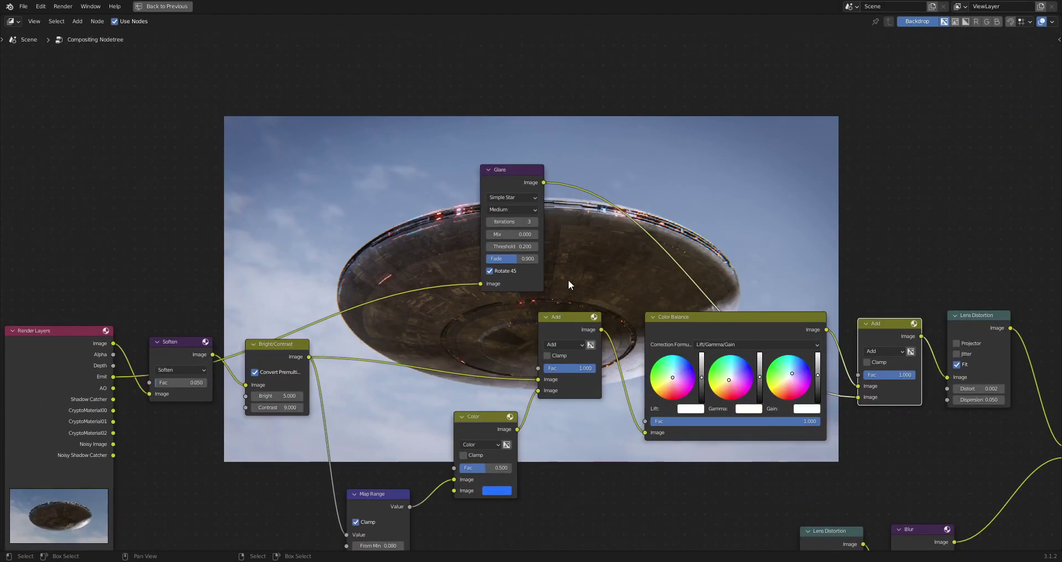
scroll(569, 270, "down", 1)
middle_click_drag(718, 314, 532, 135)
scroll(626, 226, "up", 1)
Set the Glare node's type to Fog Glow.
left_click(536, 131)
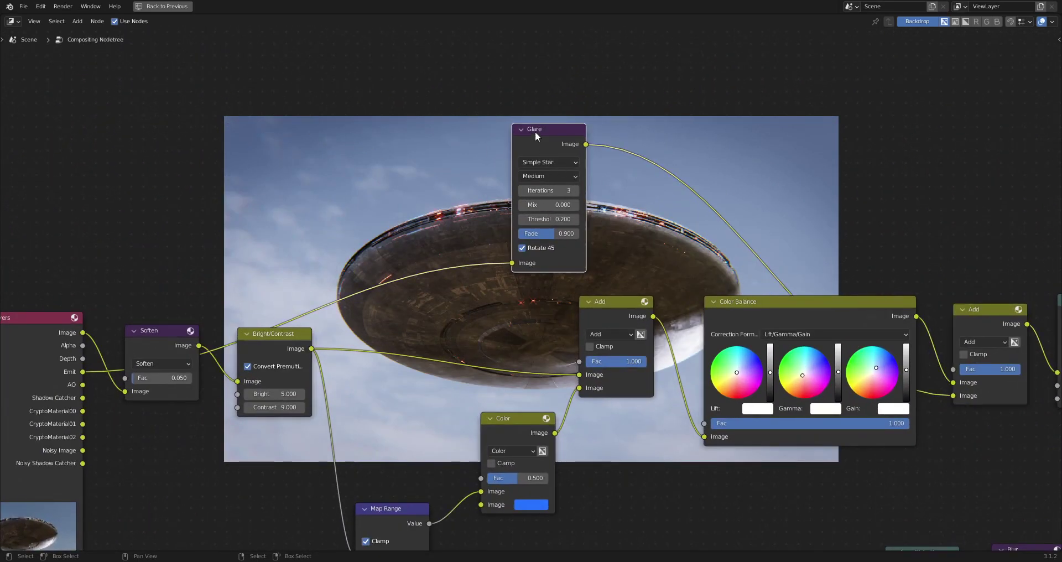
left_click(549, 162)
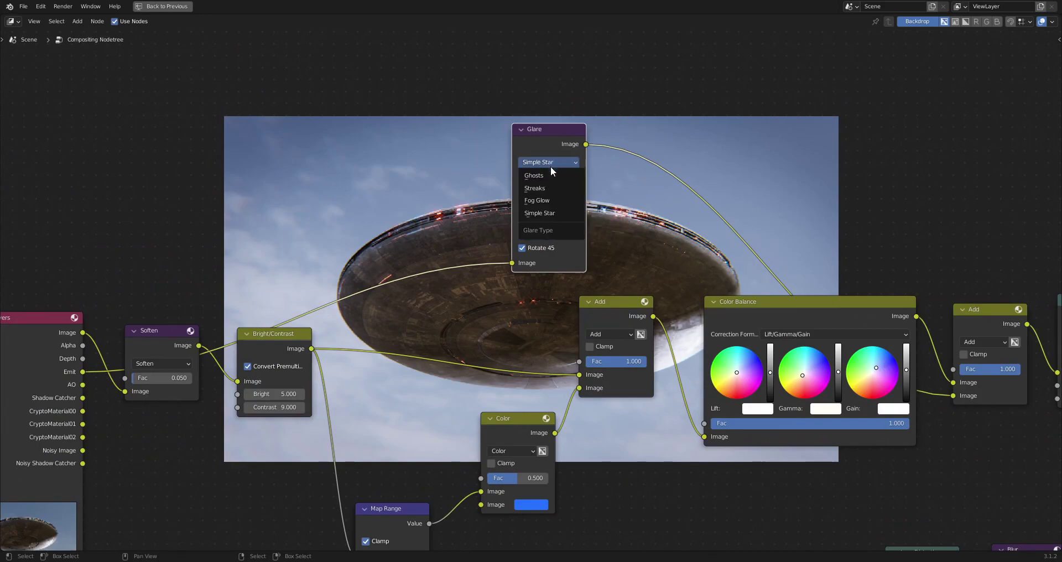
left_click(555, 196)
scroll(448, 271, "up", 2)
scroll(447, 268, "up", 1)
middle_click_drag(448, 268, 352, 232)
scroll(352, 233, "up", 1)
Set the Glare node's type to Streaks.
left_click(277, 234)
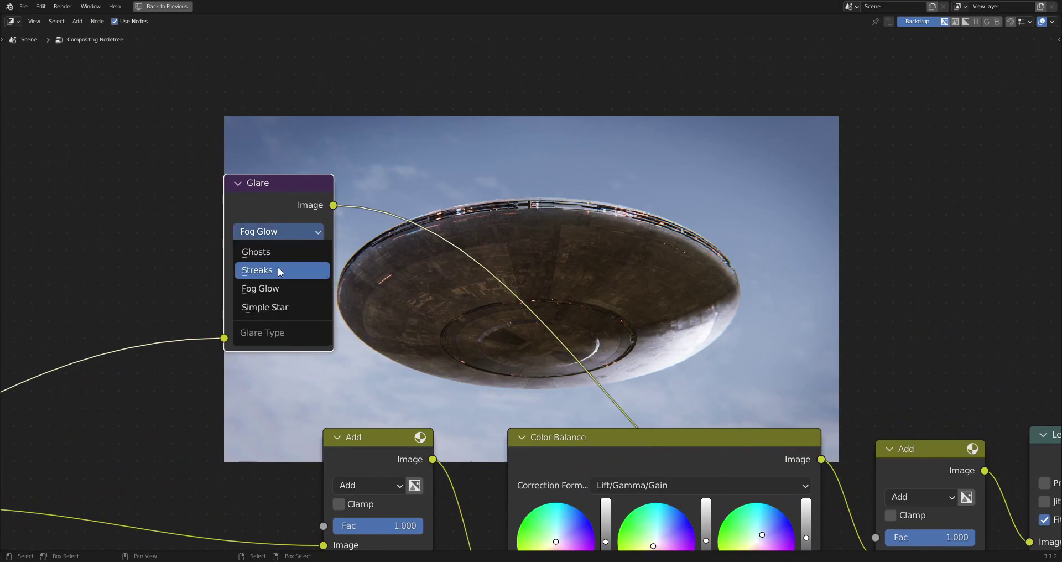
left_click(289, 304)
left_click(288, 233)
left_click(287, 254)
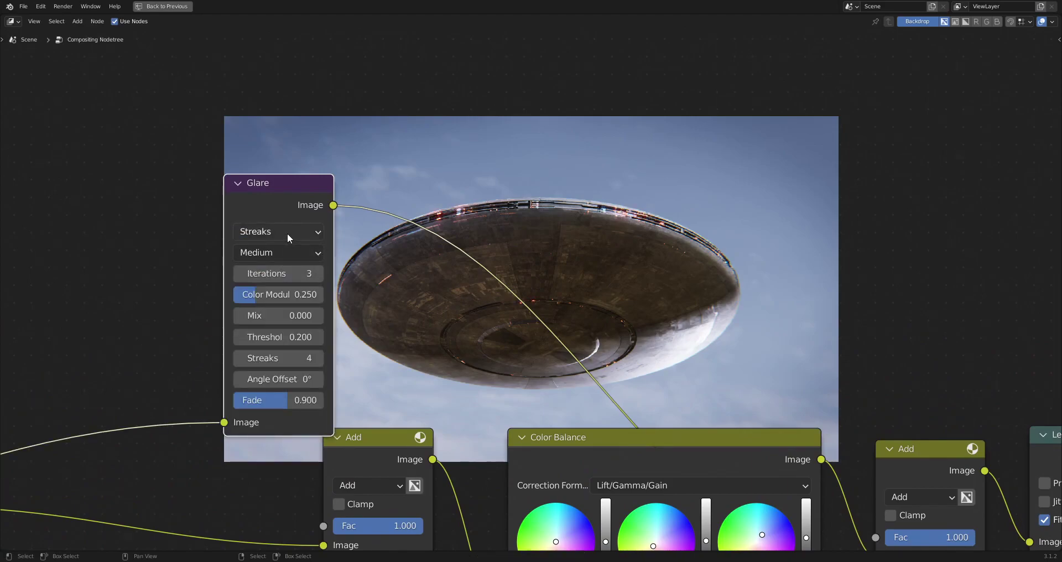
middle_click_drag(441, 302, 487, 278)
scroll(486, 278, "up", 1)
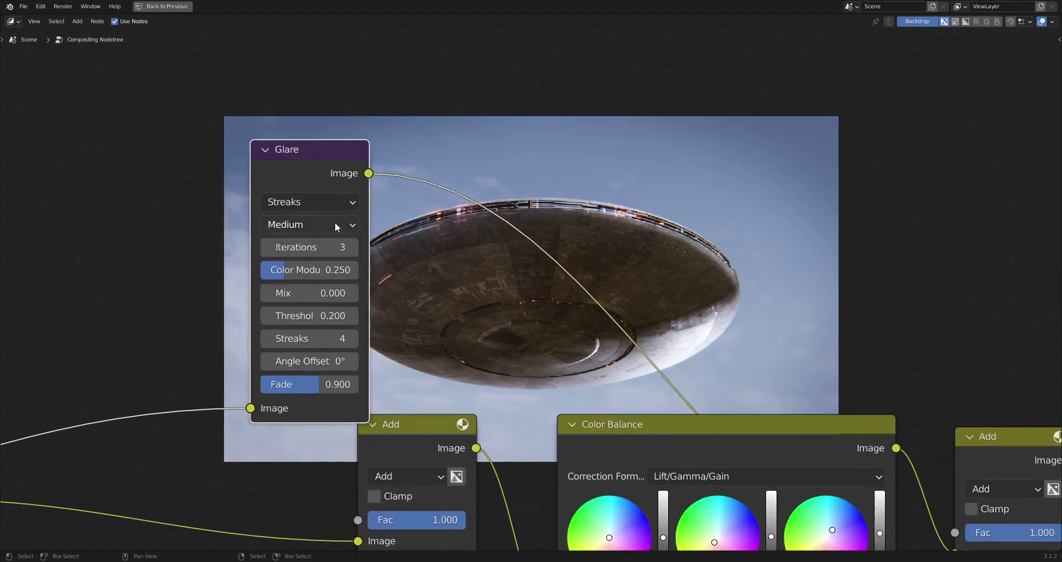
Return the Glare node's type to Simple Star.
left_click(317, 202)
left_click(322, 281)
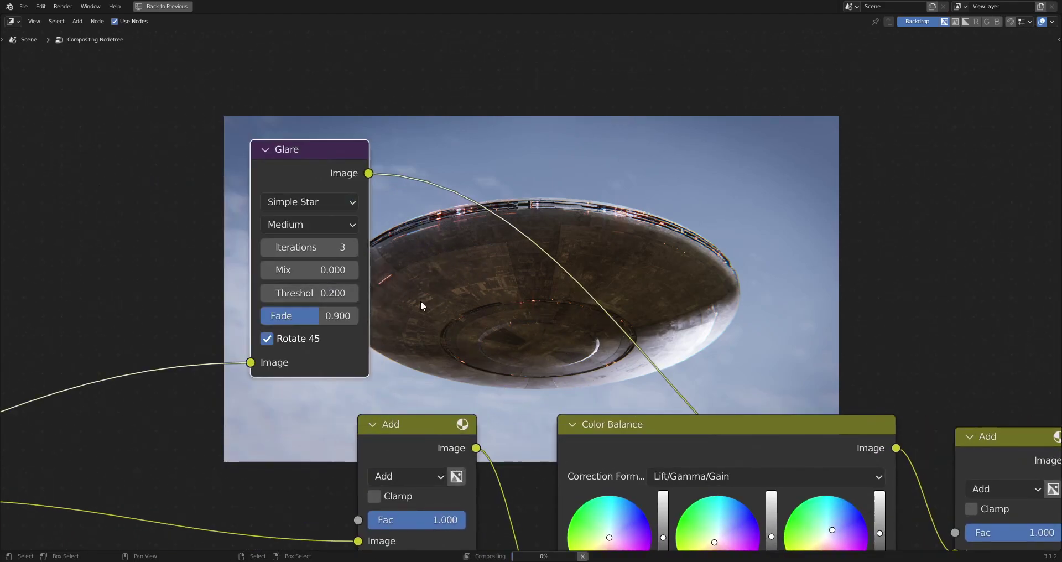
Set the Glare node's threshold to 1.
middle_click_drag(340, 311, 330, 283)
left_click(314, 267)
type("1")
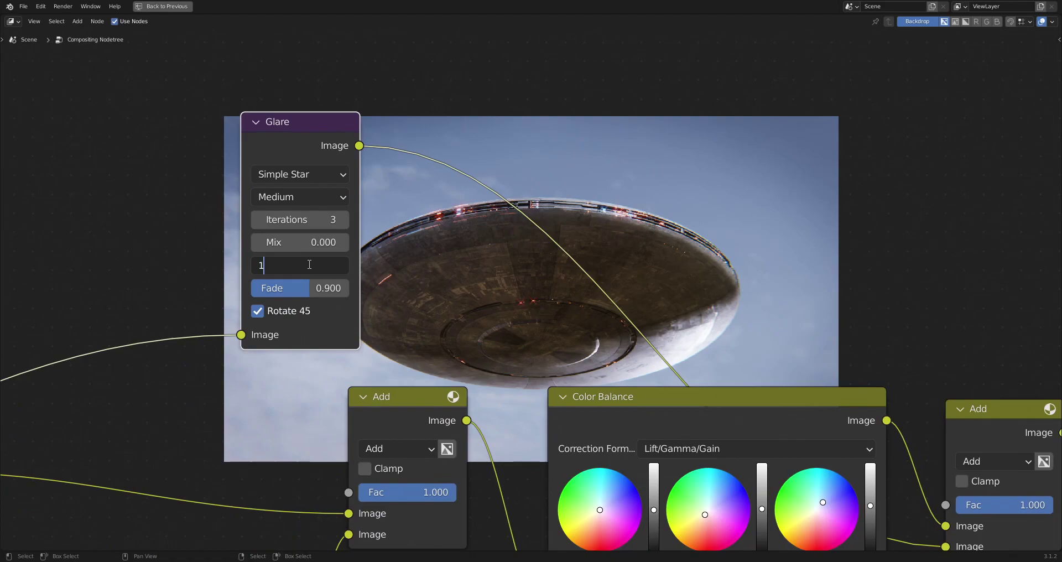
key("Return")
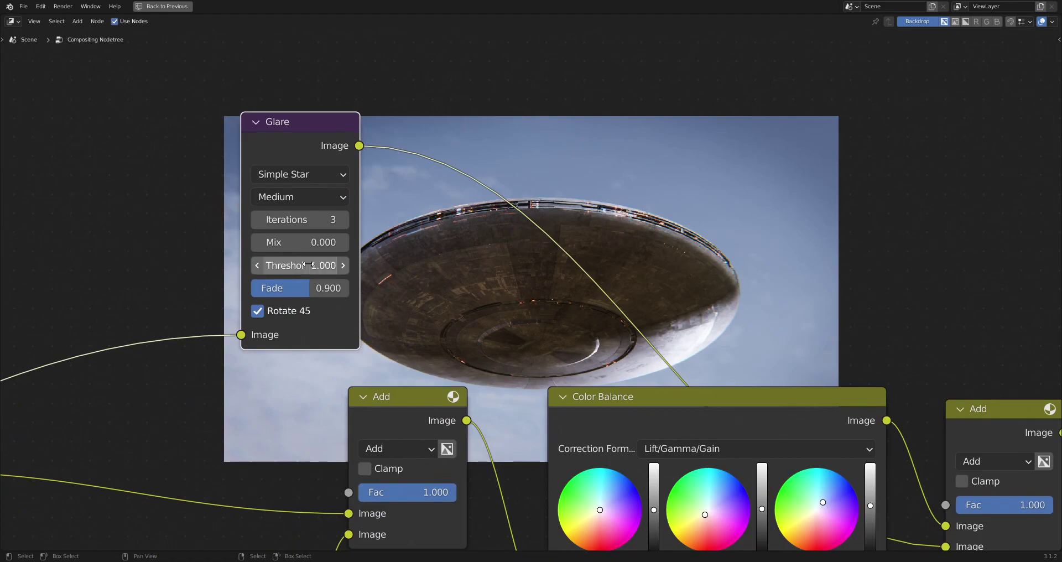
Set the Glare node's threshold back to 0.2.
left_click(318, 263)
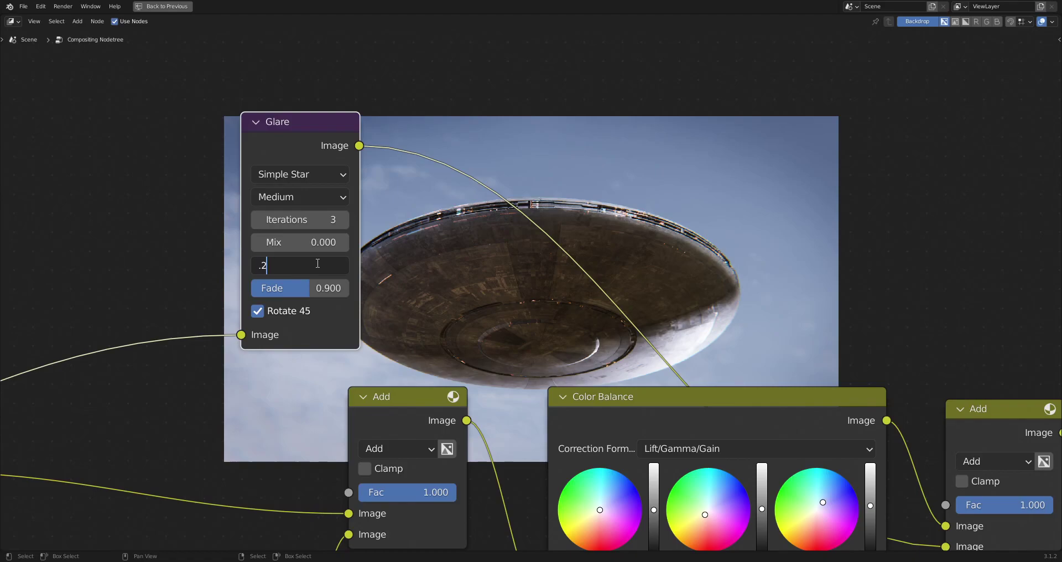
type("2")
key("Return")
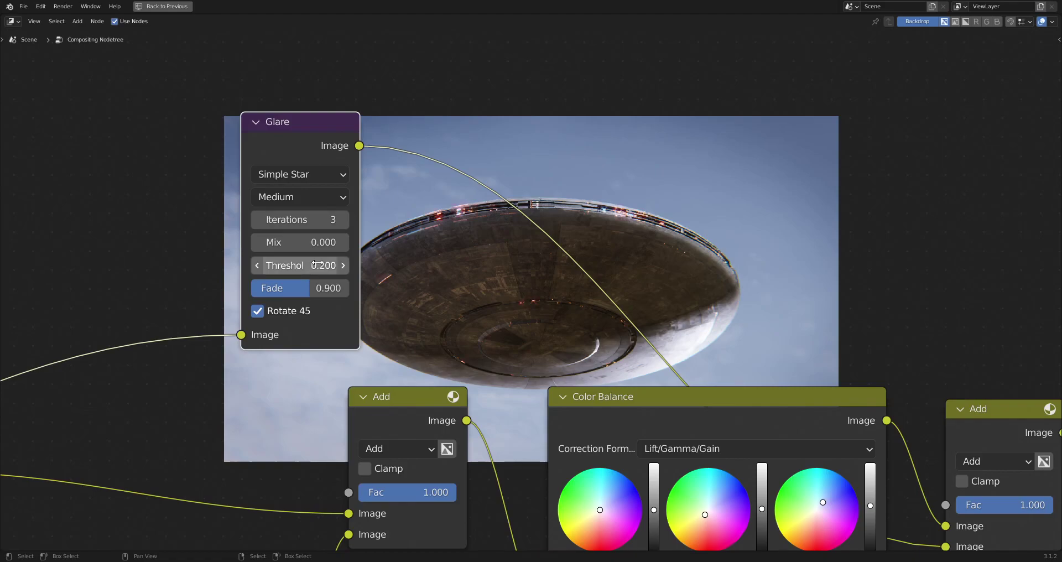
Turn off the Fit option on the Lens Distortion node that feeds Multiply and inspect the image's edges.
scroll(650, 271, "down", 3)
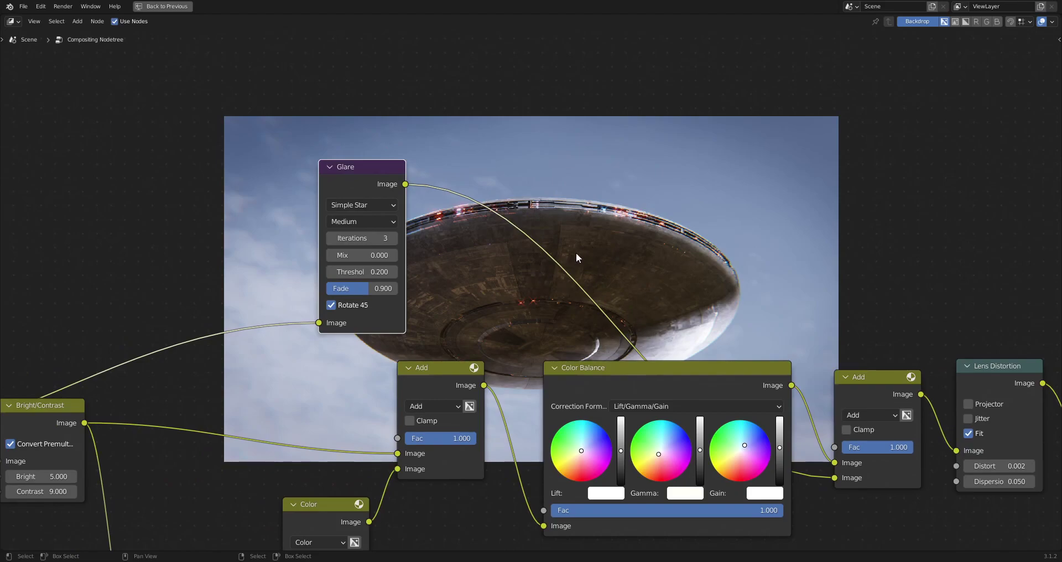
scroll(658, 299, "down", 3)
middle_click_drag(863, 344, 392, 371)
scroll(498, 409, "down", 4)
middle_click_drag(602, 454, 615, 409)
scroll(615, 408, "up", 4)
middle_click_drag(680, 374, 656, 388)
left_click_drag(546, 291, 547, 303)
middle_click_drag(583, 316, 538, 380)
left_click(483, 415)
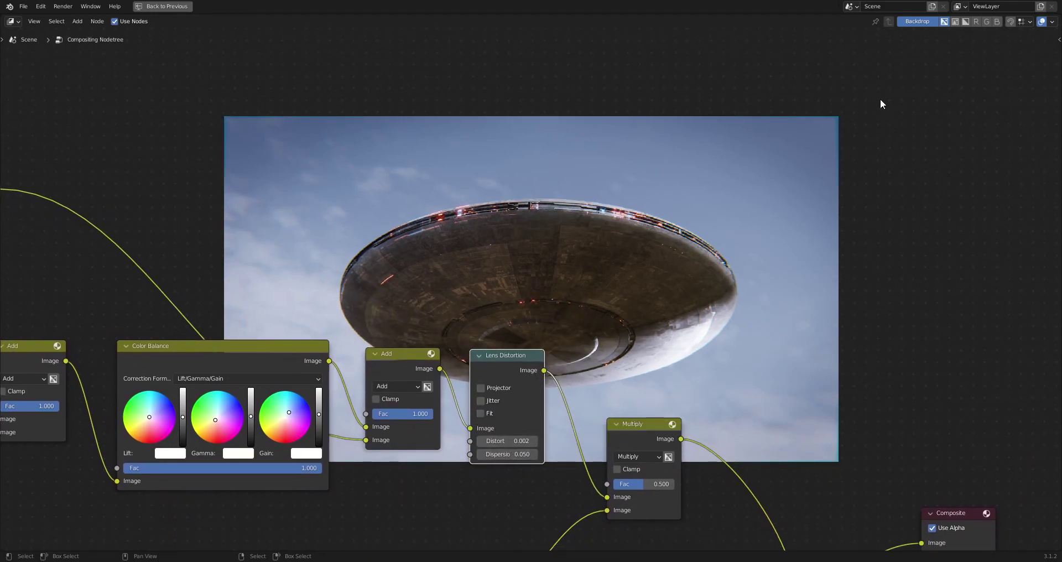
middle_click_drag(834, 116, 759, 152)
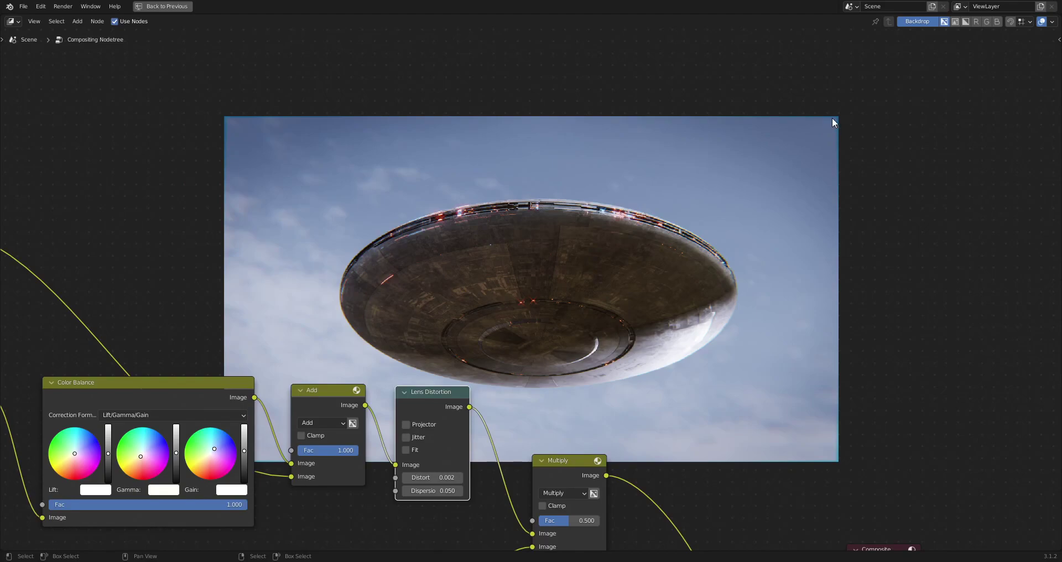
middle_click_drag(432, 401, 554, 323)
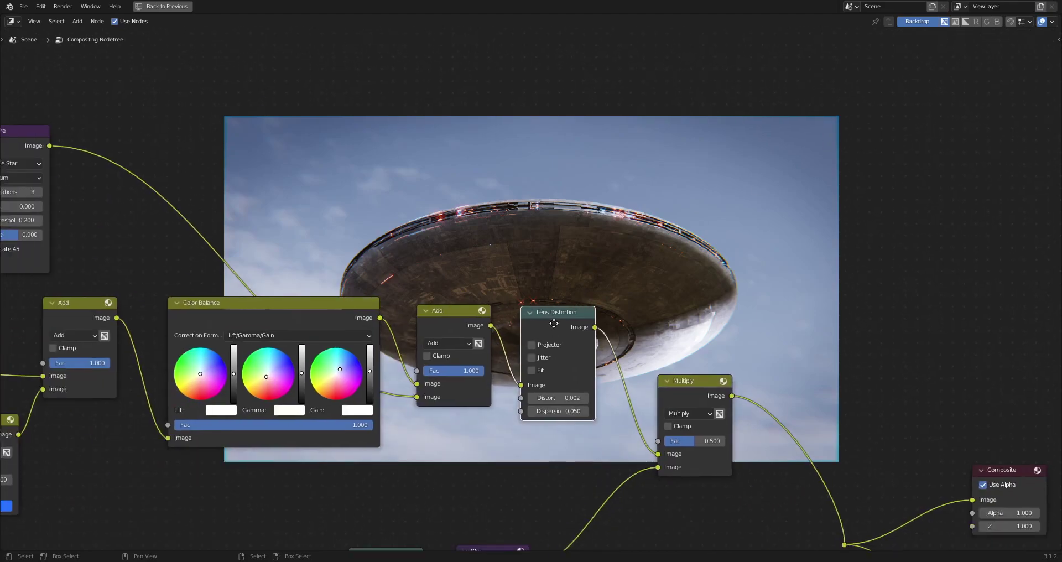
Try a distortion of 1 on the Lens Distortion node, then set it to 0.1.
scroll(531, 326, "up", 2)
left_click(561, 417)
type("1")
key("Return")
left_click(568, 417)
type("0.1")
key("Return")
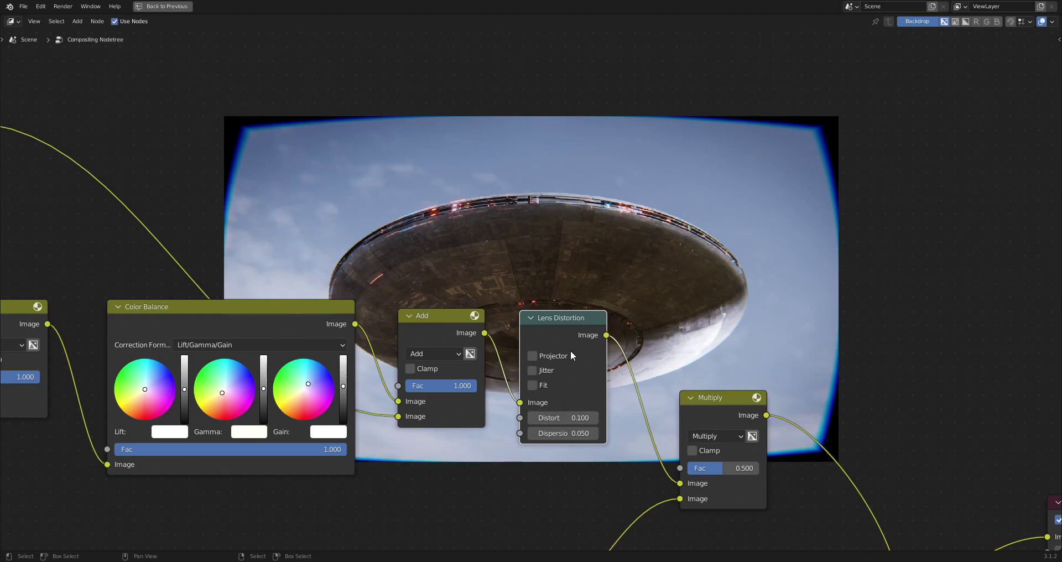
Toggle the Lens Distortion node's Fit option to compare the image edges, leaving it enabled.
left_click(532, 385)
left_click(532, 384)
left_click(548, 386)
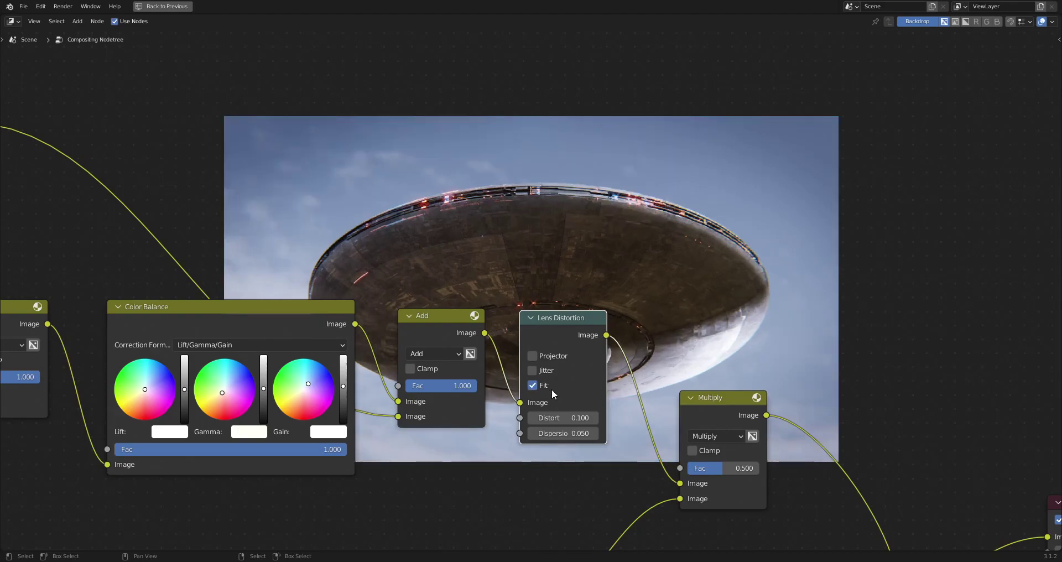
Set the Lens Distortion node's distortion back to 0.002.
left_click(567, 418)
key("BackSpace")
type(".002")
key("Return")
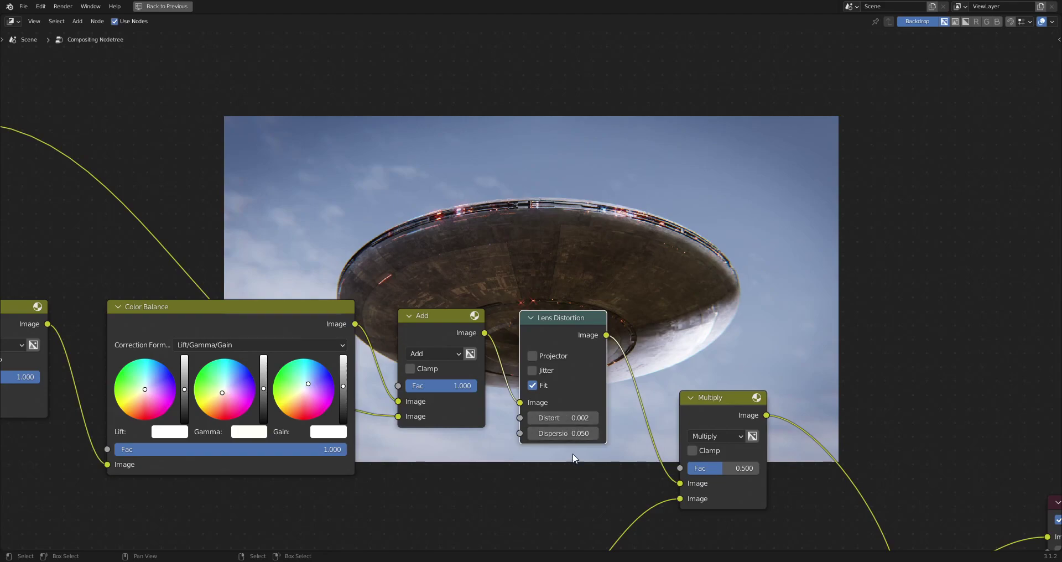
Set the Lens Distortion node's dispersion to 0.002.
left_click(574, 437)
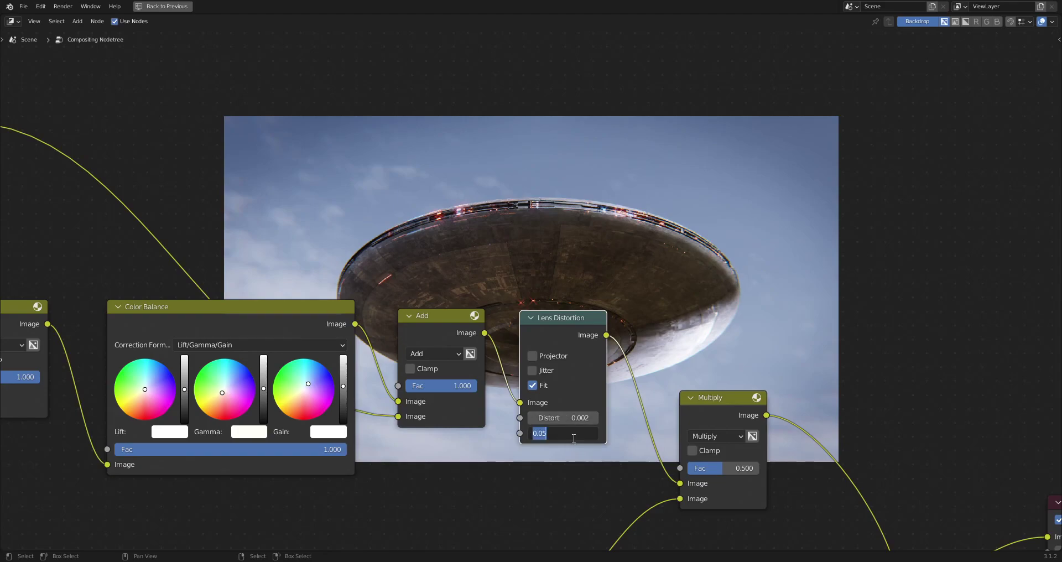
type(".002")
key("Return")
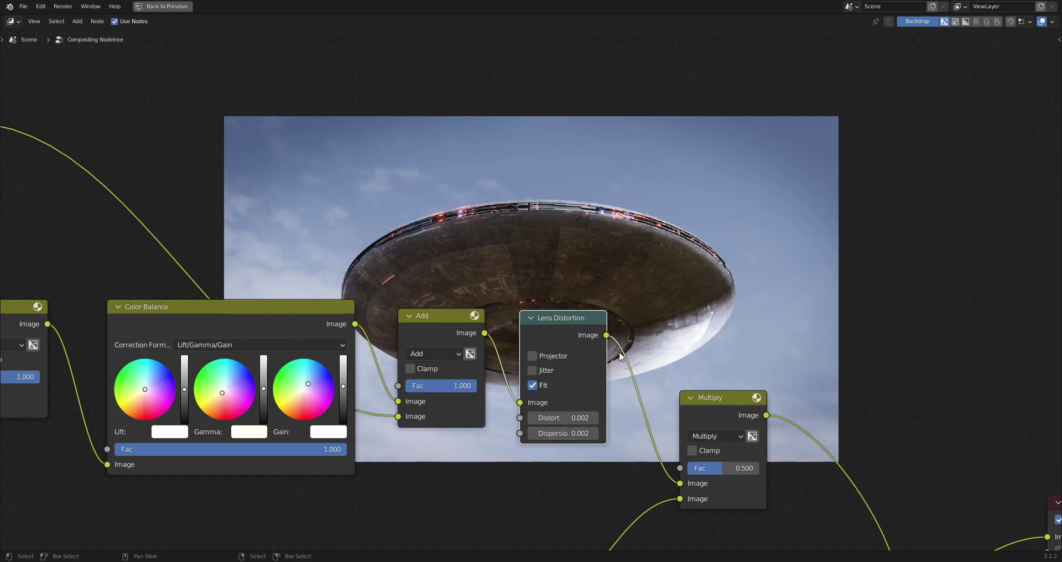
middle_click_drag(621, 366, 532, 394)
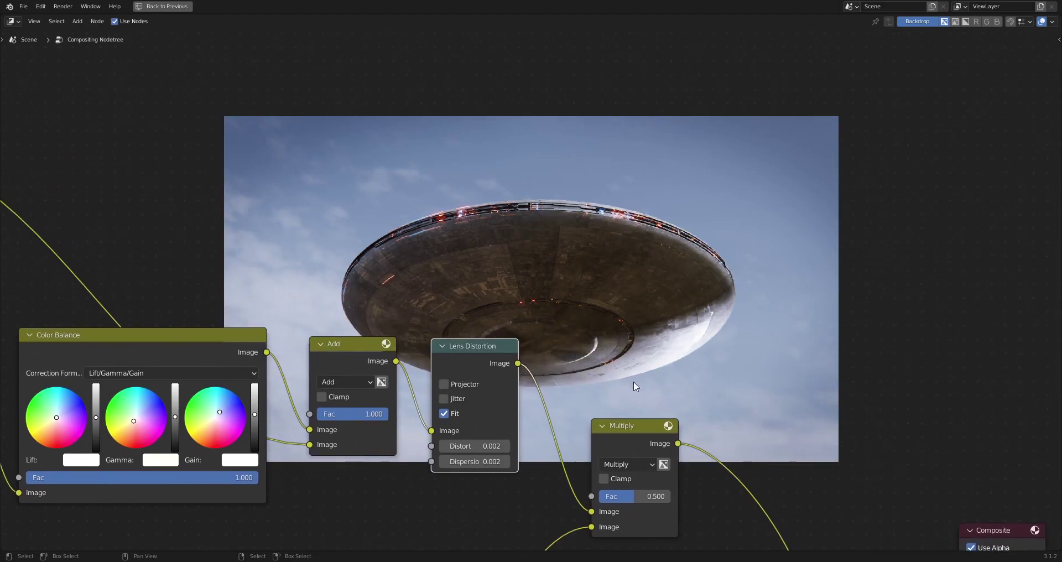
Return the Lens Distortion node's dispersion to 0.05.
left_click(488, 463)
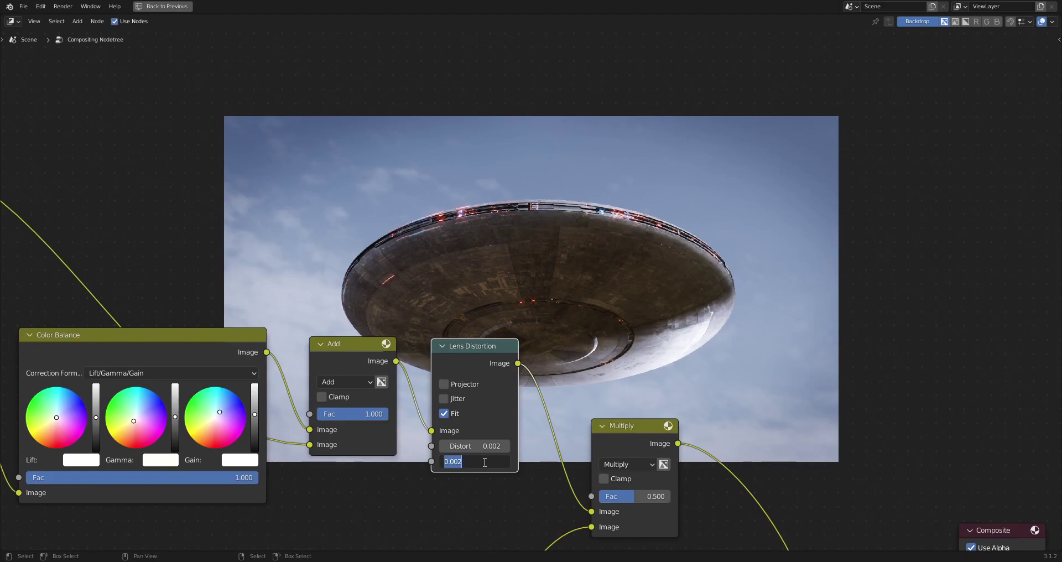
key("Return")
left_click(483, 461)
type(".05")
key("Return")
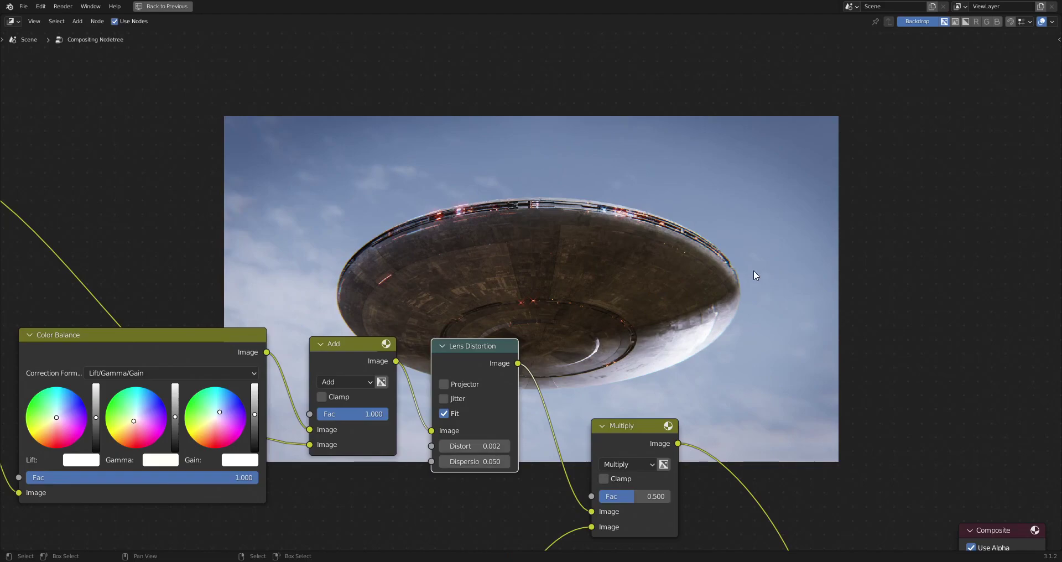
Delete the Blur node and the Lens Distortion node that feed the Multiply node's second image input.
scroll(499, 309, "down", 3)
middle_click_drag(579, 332, 552, 218)
scroll(552, 218, "down", 3)
middle_click_drag(523, 360, 724, 281)
scroll(725, 281, "up", 2)
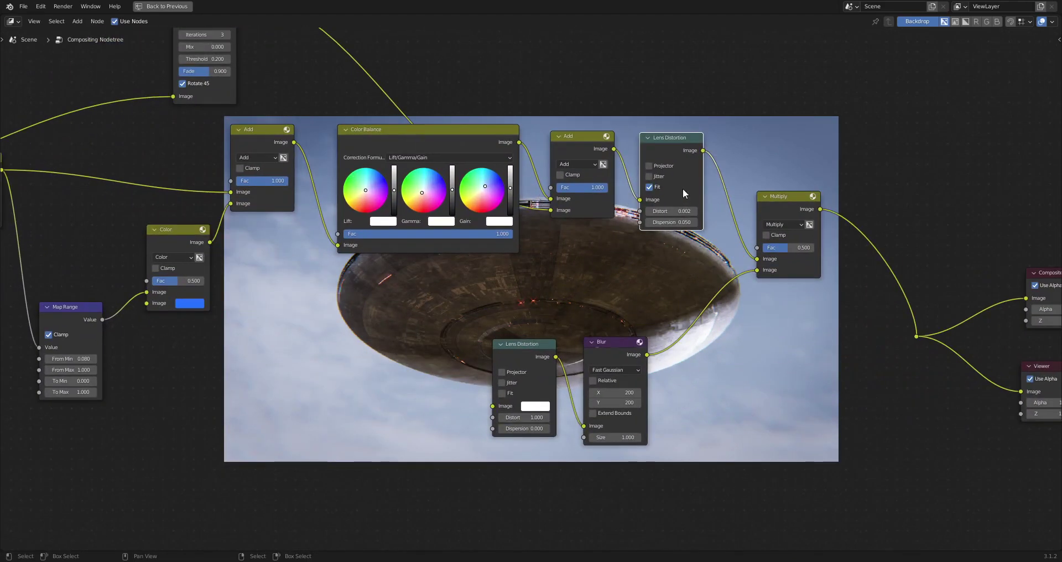
left_click(626, 351)
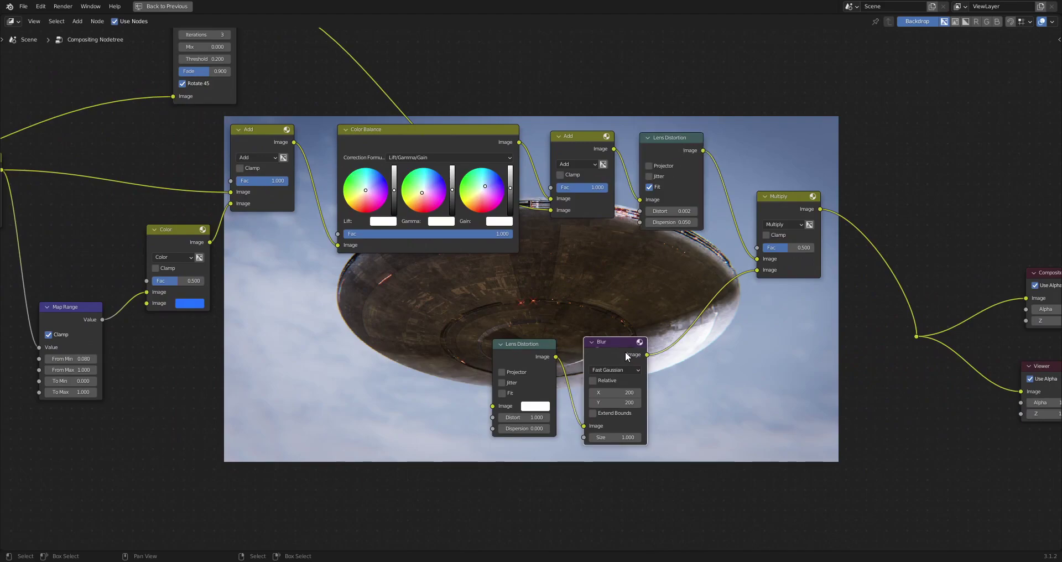
key("ctrl+x")
left_click(532, 360)
key("ctrl+x")
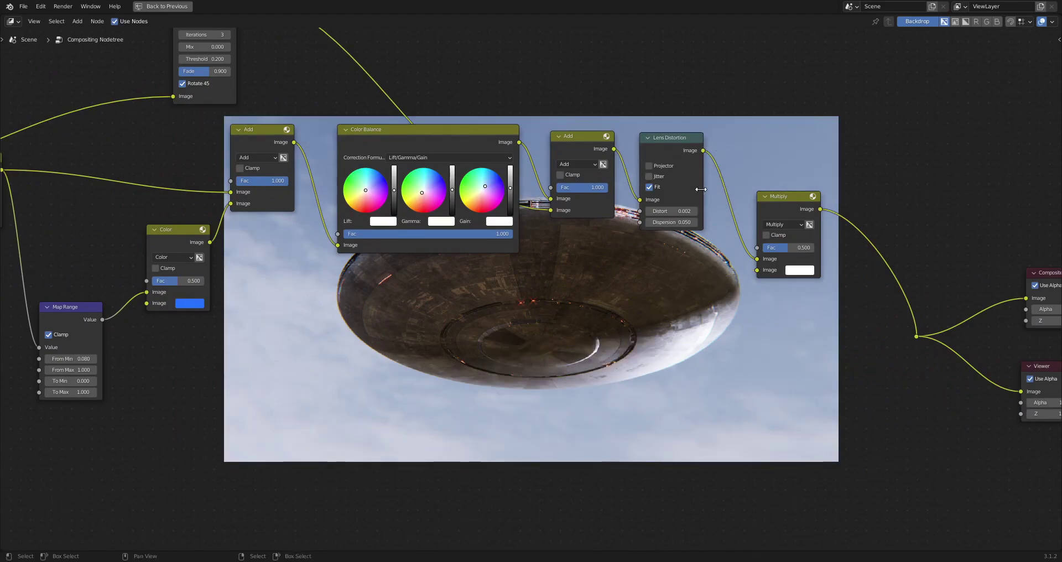
Duplicate the remaining Lens Distortion node, place the copy below the chain, and reset its settings to defaults.
left_click(668, 140)
key("shift+d")
left_click(539, 358)
key("BackSpace")
scroll(552, 319, "up", 2)
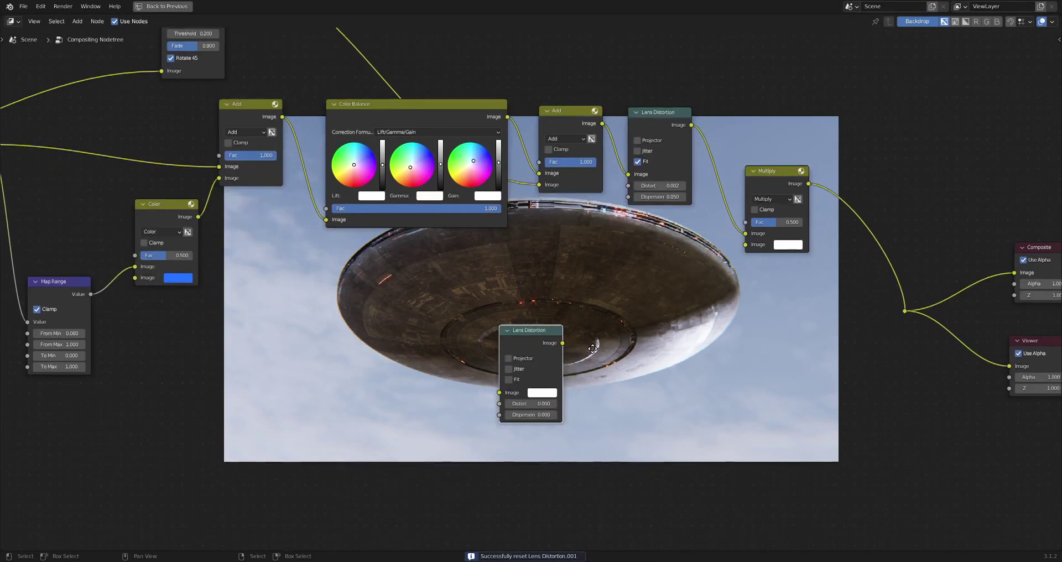
Connect the new Lens Distortion node to the Multiply node's second image input and set its distortion to 1.
left_click_drag(531, 298, 745, 183)
left_click(505, 368)
type("1")
key("Return")
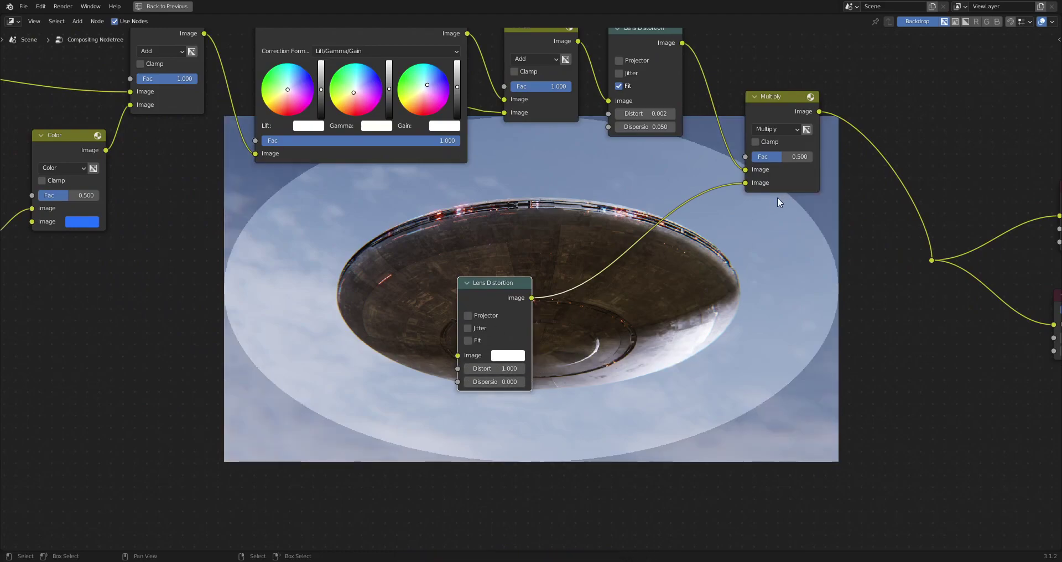
Set the Multiply node's factor to 1.
left_click(777, 156)
type("1")
key("Return")
middle_click_drag(763, 155, 730, 175)
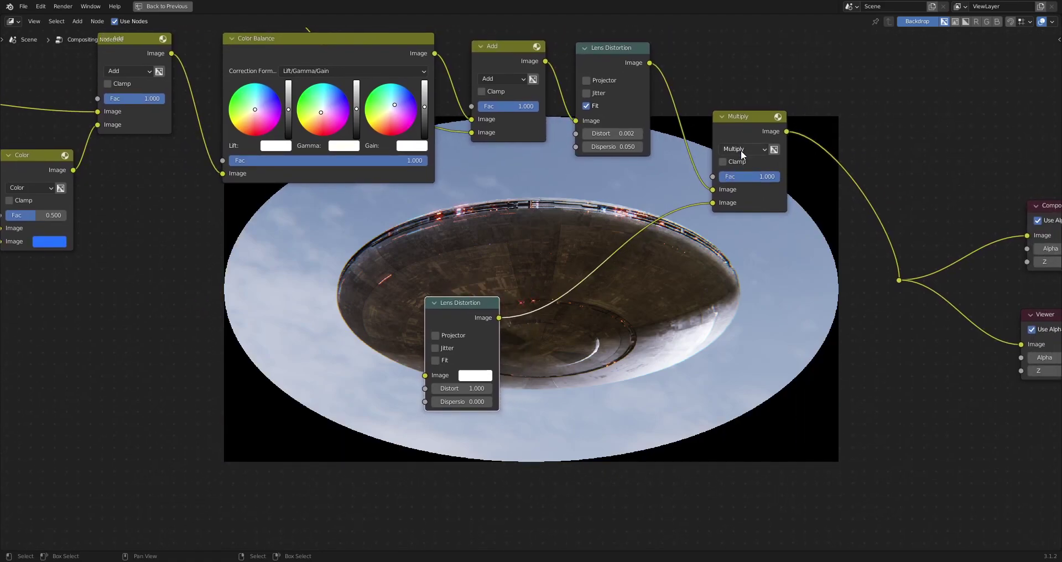
Insert a Fast Gaussian Blur node with X and Y at 200 between the new Lens Distortion node and the Multiply node.
key("shift+a")
mouse_move(533, 268)
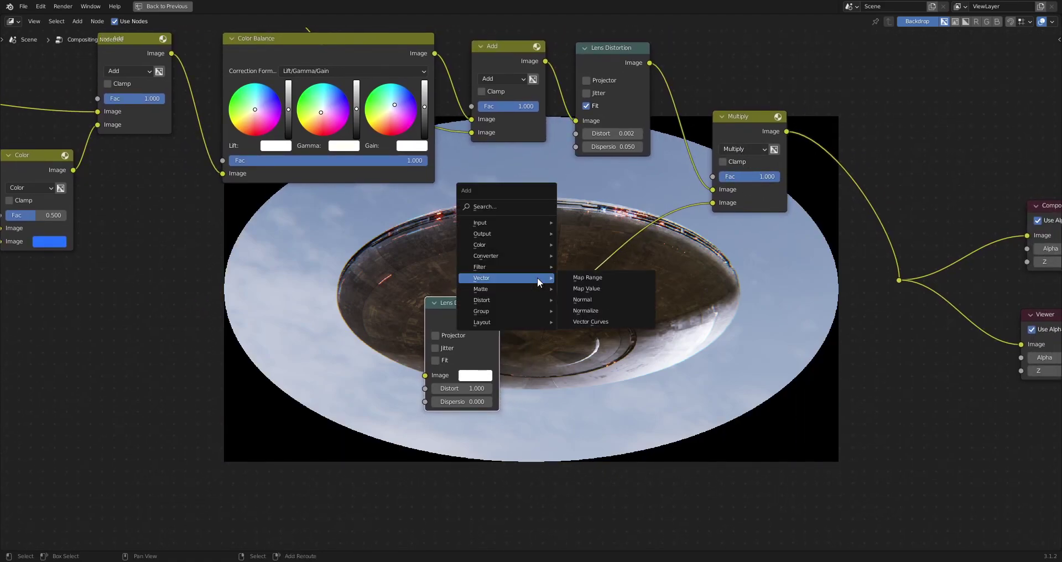
left_click(578, 287)
left_click(547, 261)
left_click(580, 300)
left_click(583, 374)
left_click(578, 328)
type("200")
key("Tab")
type("200")
key("Return")
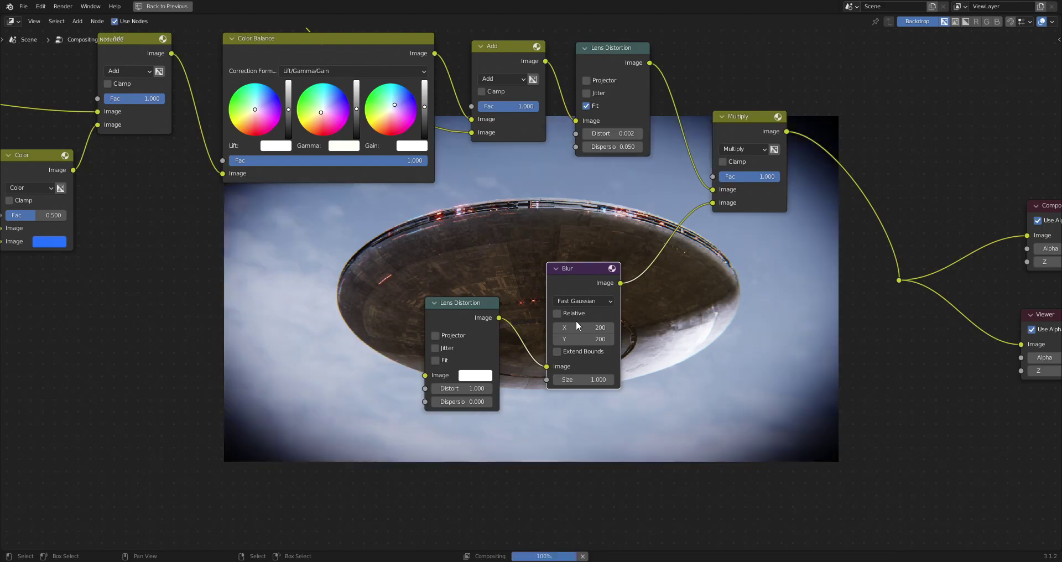
Set the Multiply node's factor to 0.5.
middle_click_drag(782, 253, 694, 238)
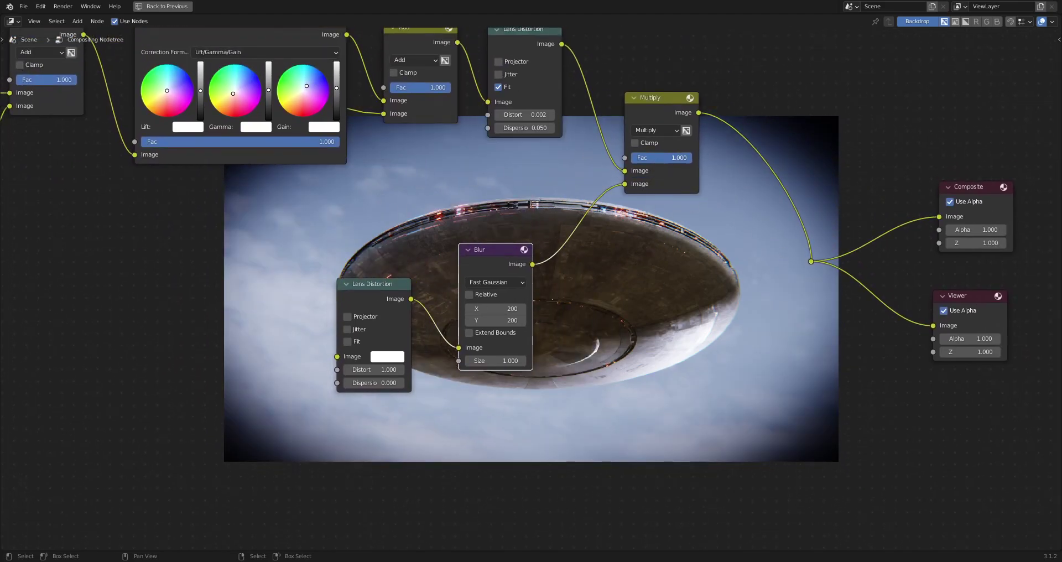
left_click(659, 159)
type(".5")
key("Return")
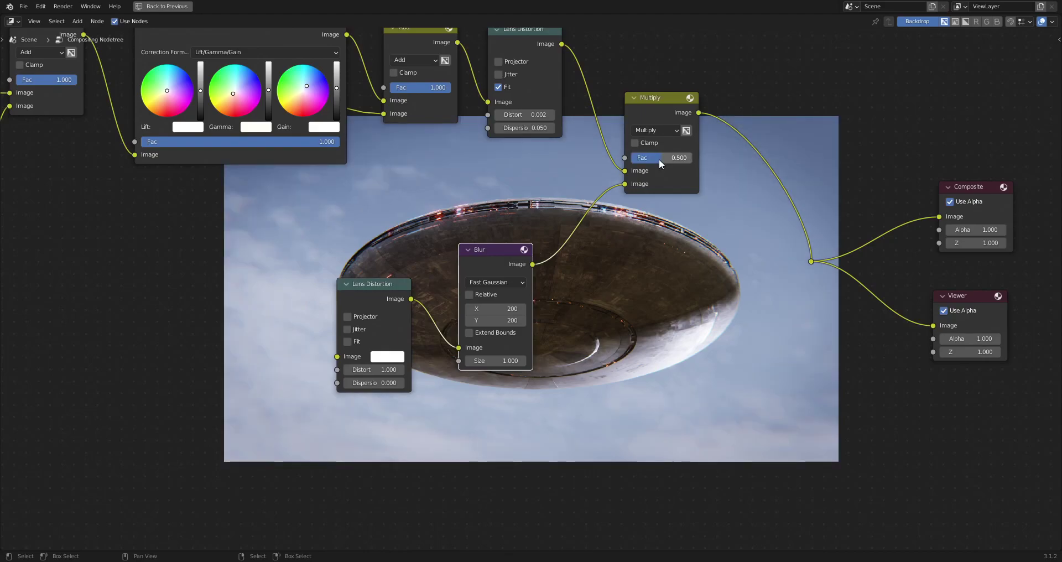
left_click(659, 158)
key("Escape")
Review the whole compositing node tree and save the file.
scroll(667, 153, "down", 3)
middle_click_drag(522, 121, 492, 187)
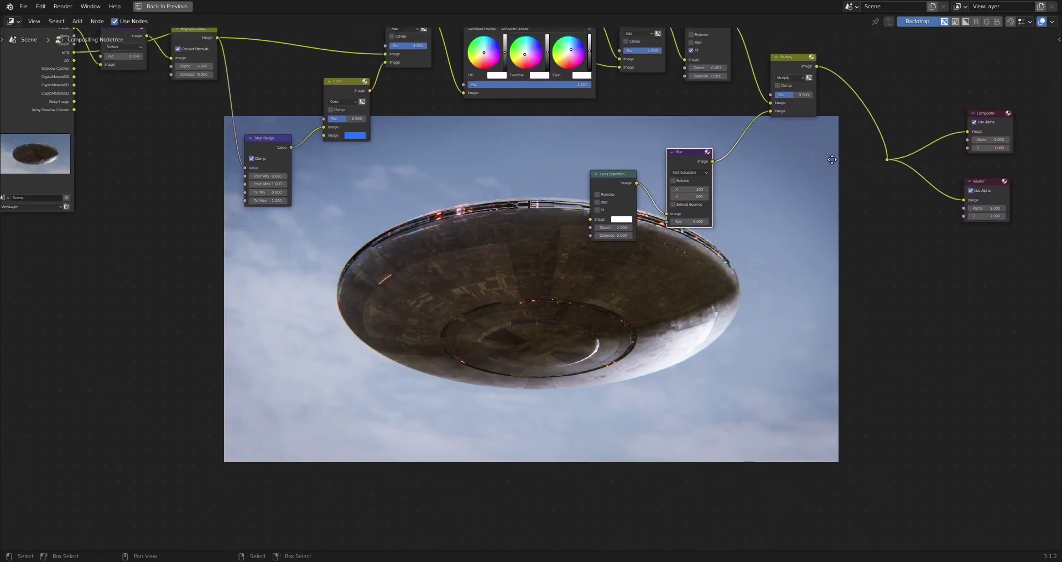
key("ctrl+space")
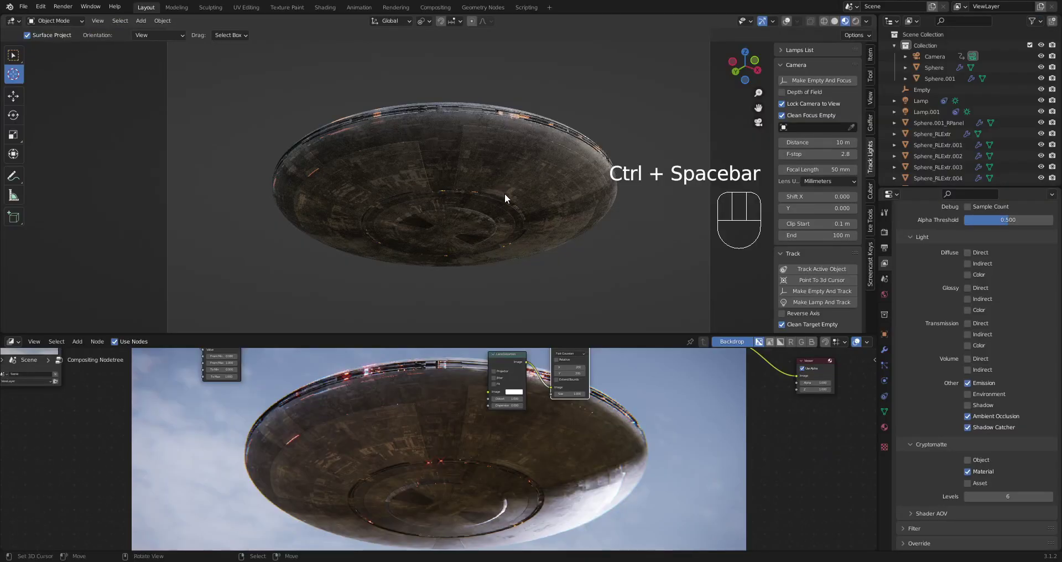
key("ctrl+space")
middle_click_drag(543, 221, 472, 352)
key("ctrl+s")
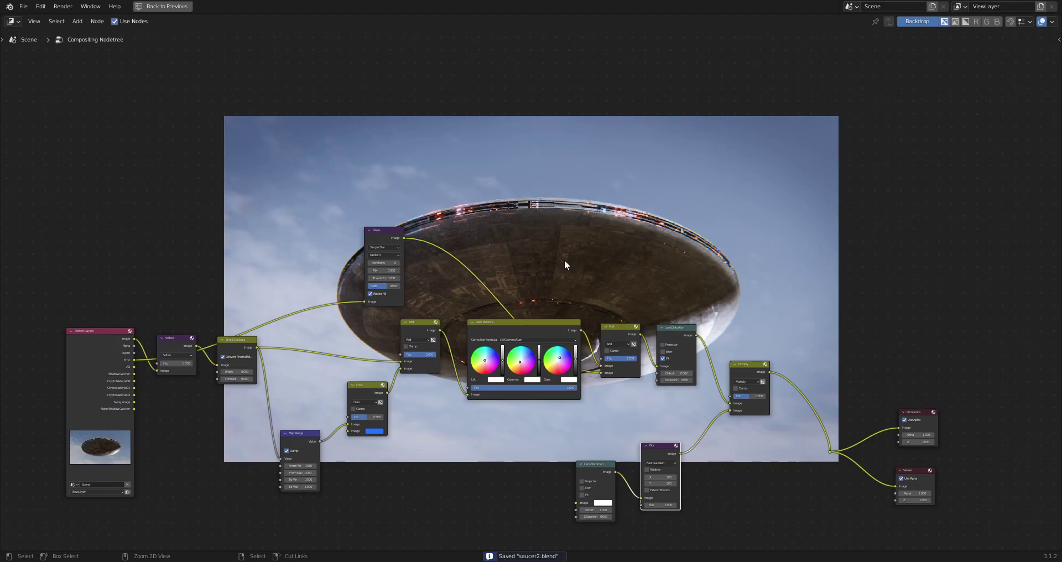
key("ctrl+space")
scroll(467, 439, "down", 4)
middle_click_drag(470, 403, 474, 386)
scroll(436, 444, "up", 7)
middle_click_drag(421, 455, 472, 419)
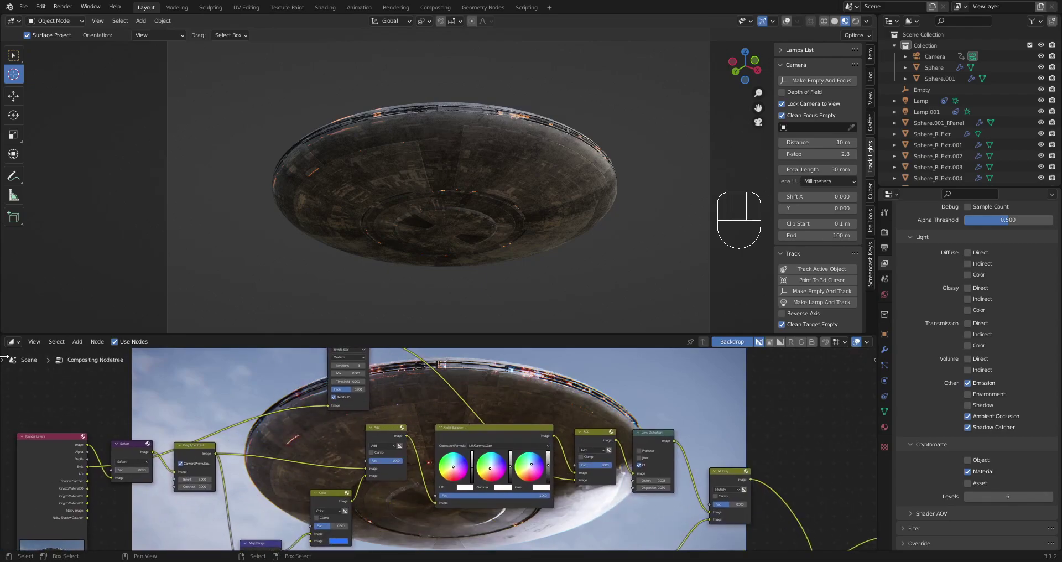
left_click(9, 344)
left_click(35, 382)
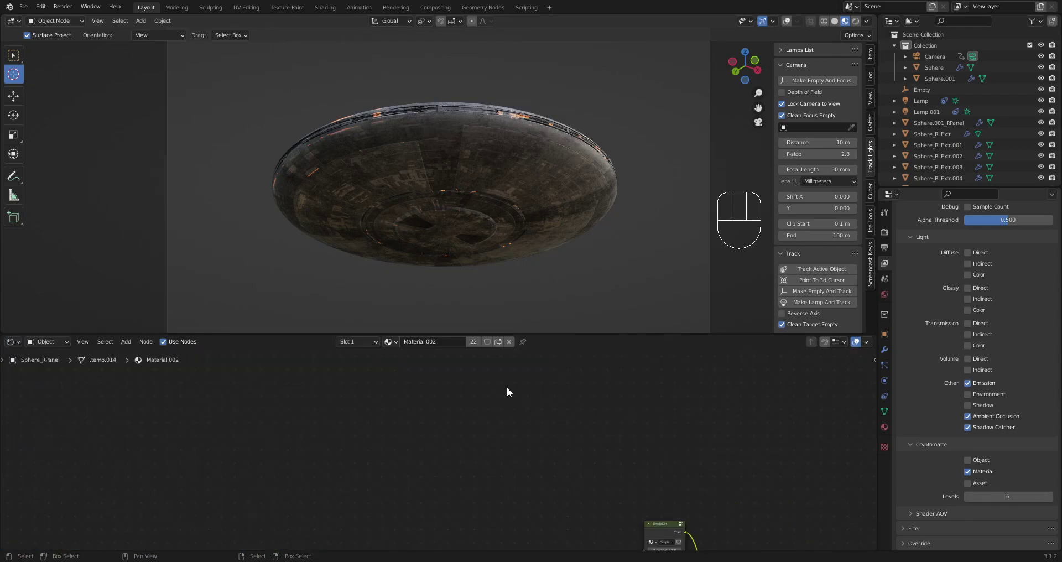
left_click(10, 342)
left_click(28, 406)
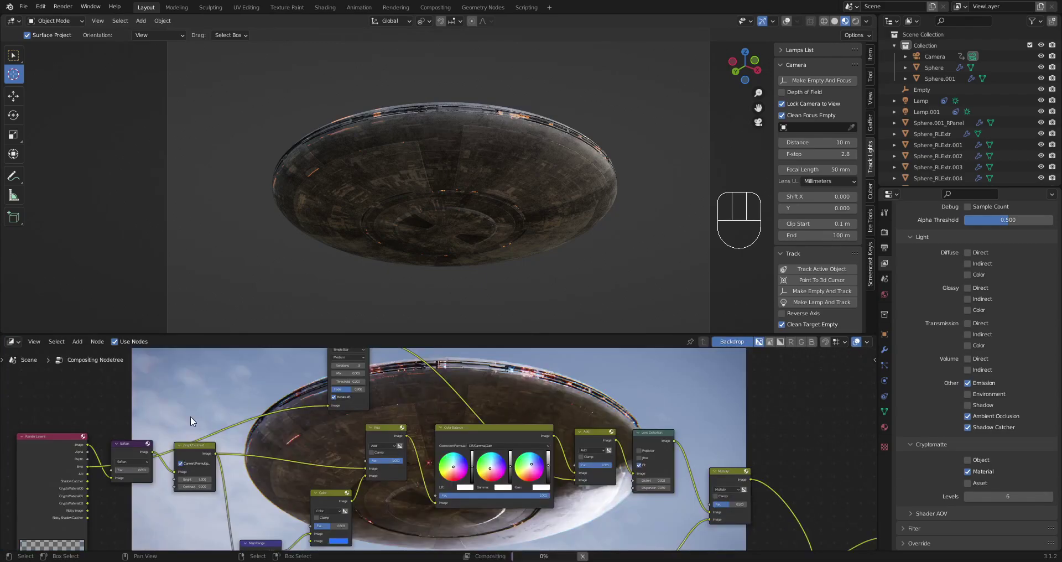
key("ctrl+space")
scroll(703, 311, "down", 2)
middle_click_drag(703, 311, 700, 287, "ctrl")
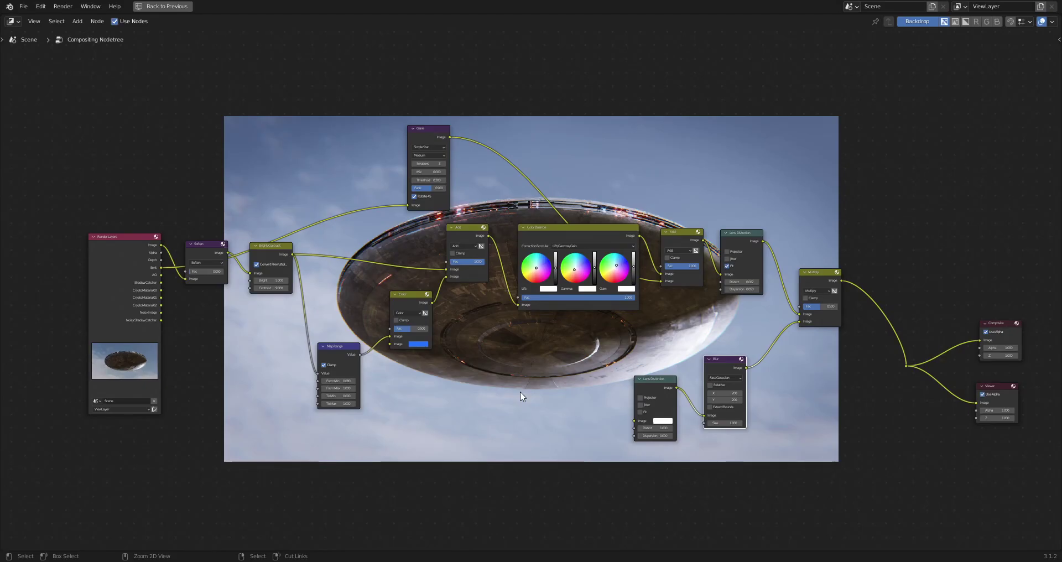
Switch the node area to the Shader Editor and display the complete Material.002 node tree in a maximized area.
key("ctrl+space")
left_click(19, 341)
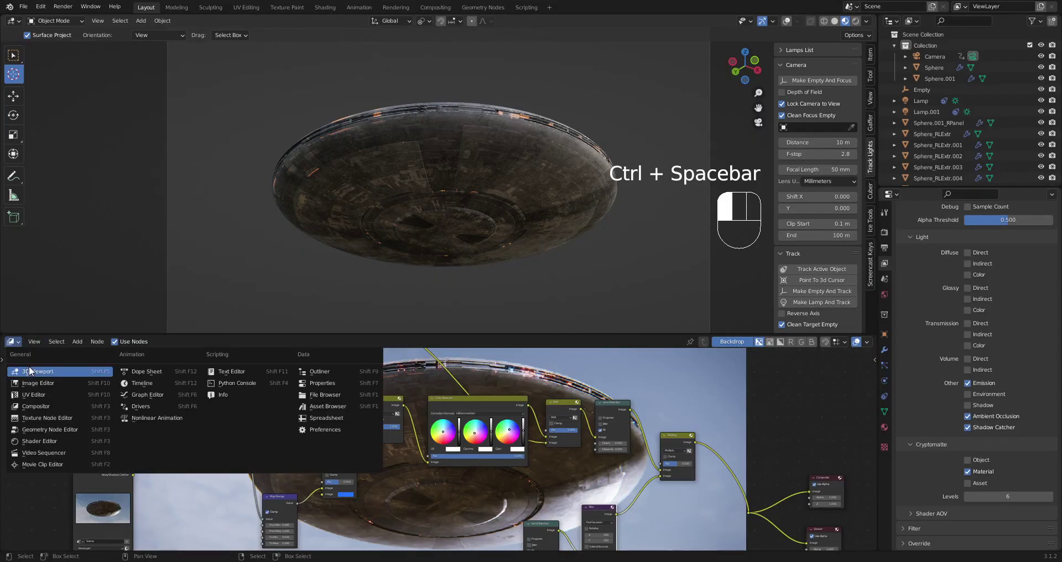
left_click(40, 441)
key("ctrl+space")
key("Home")
middle_click_drag(535, 151, 568, 236)
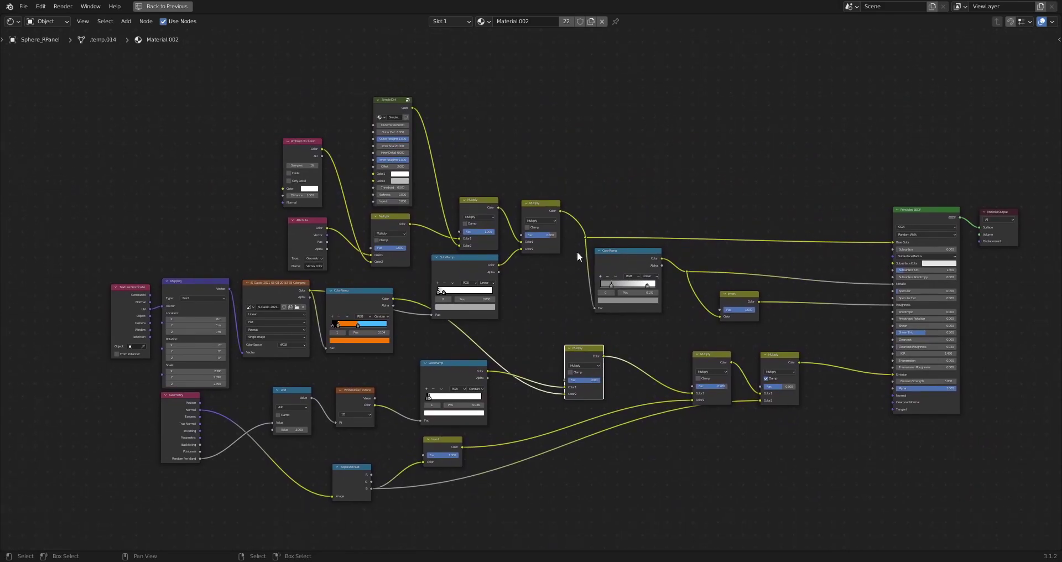
Restore the split layout with the 3D viewport above the shader nodes and save the file.
key("ctrl+space")
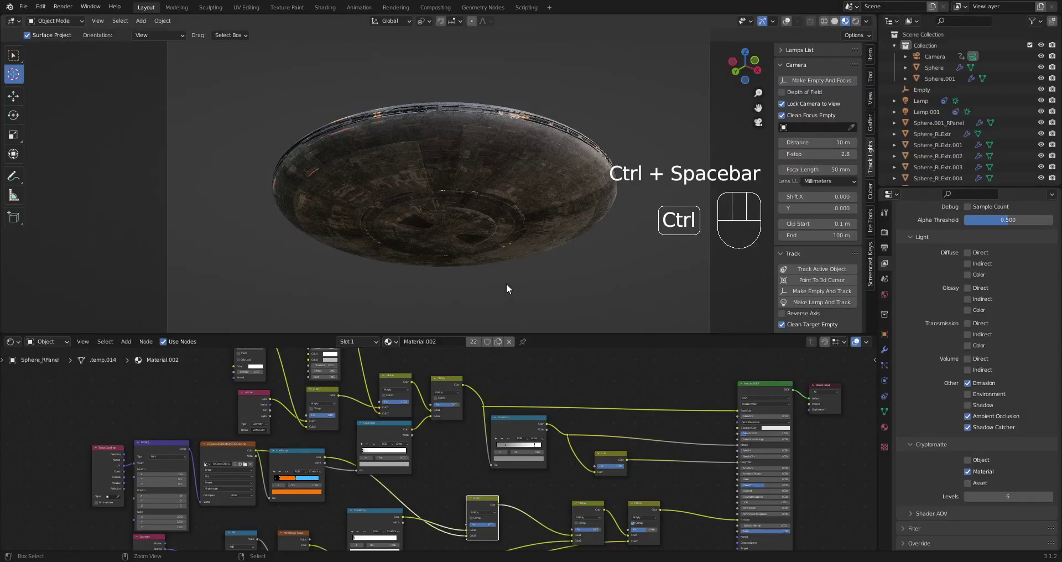
key("ctrl+space")
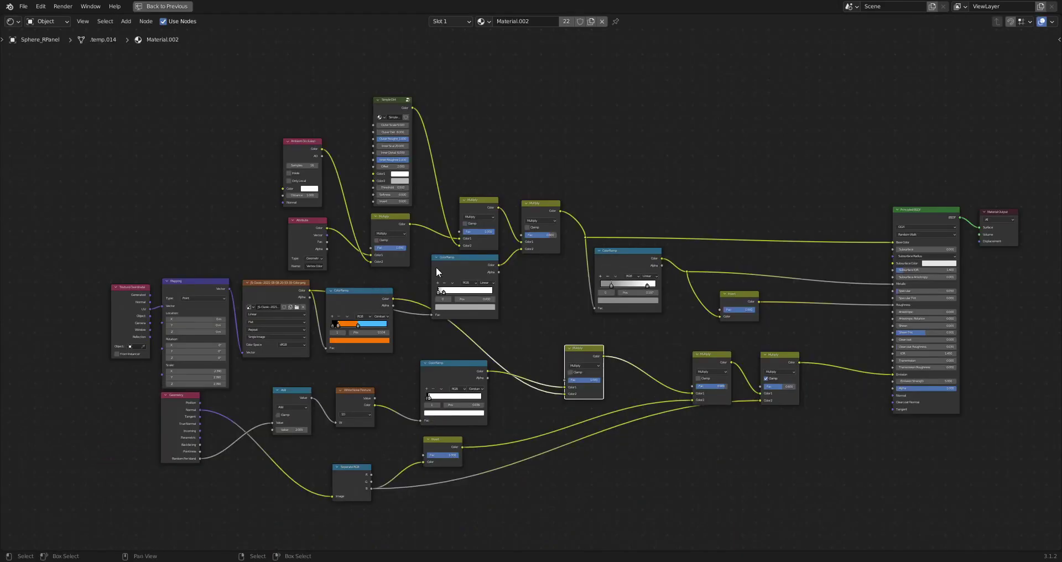
key("ctrl+space")
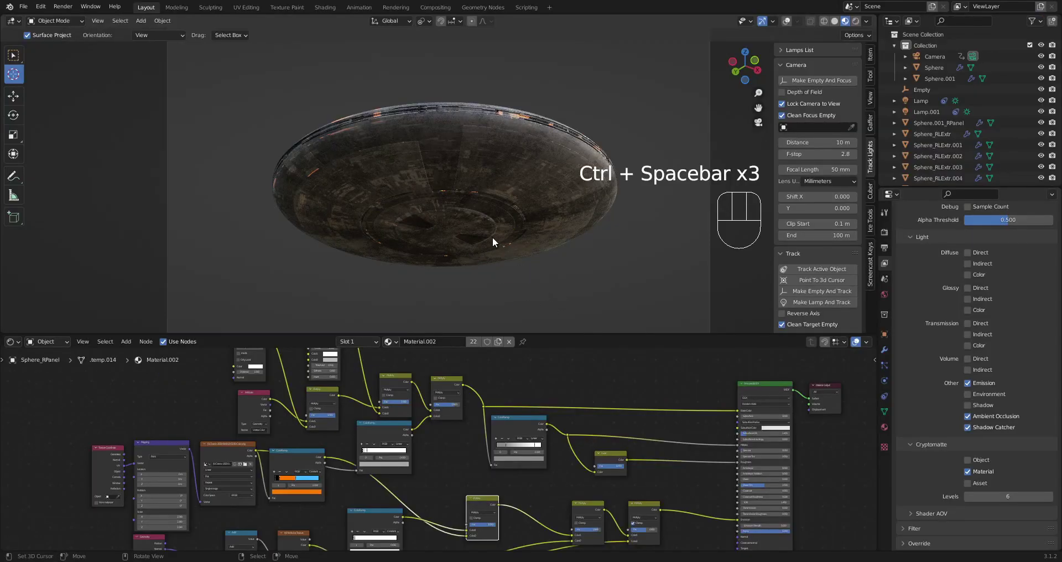
key("ctrl+s")
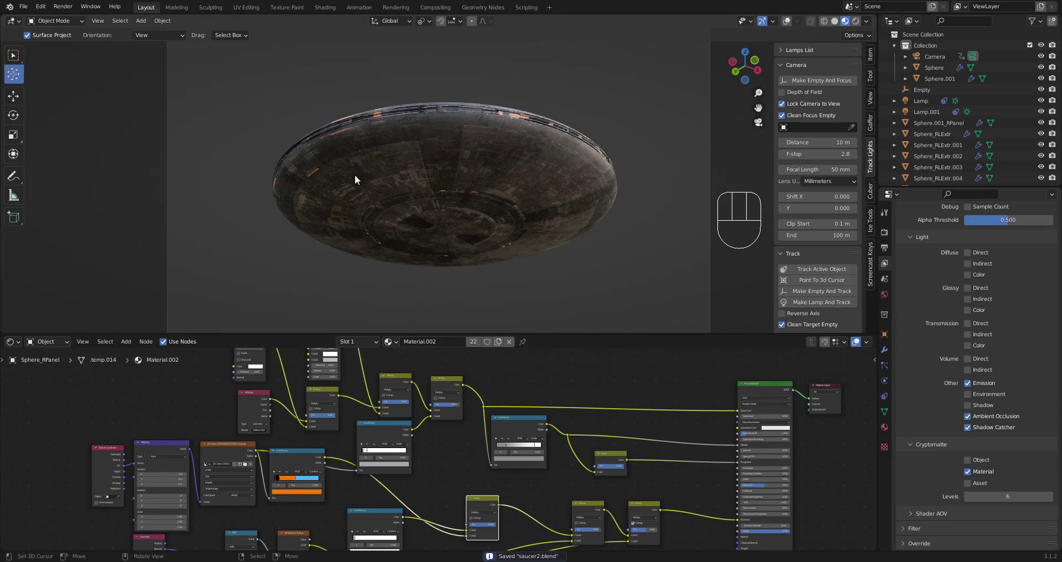
Play the saucer animation in the viewport, stop it, and save the file.
key("space")
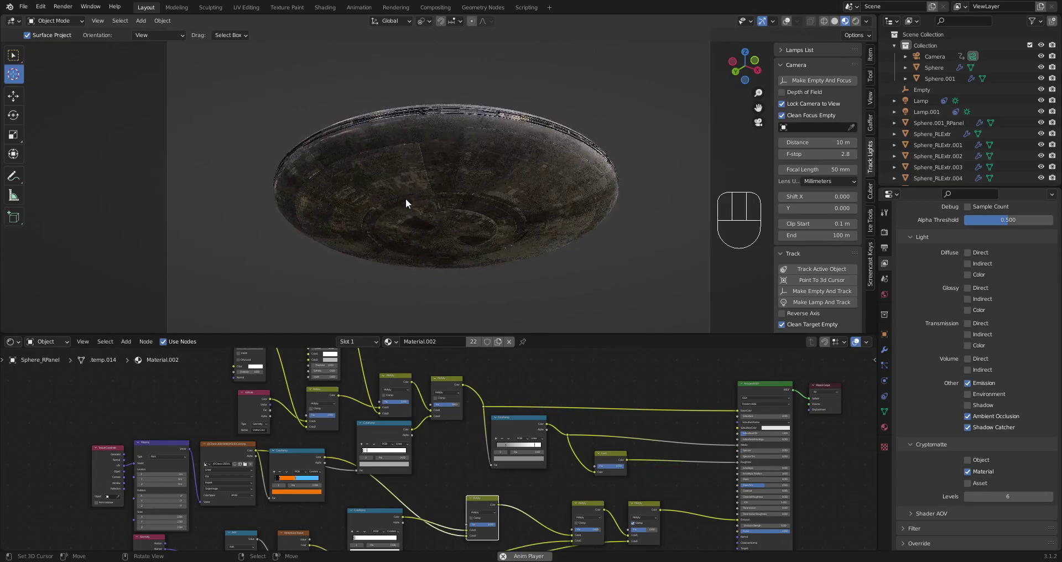
key("space")
key("ctrl+s")
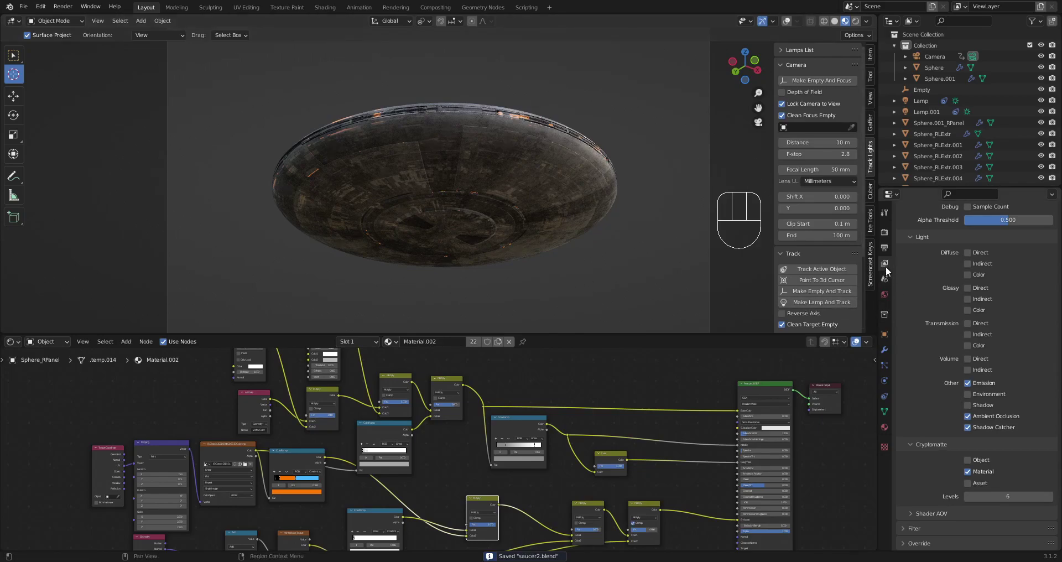
Set the render engine to Eevee and show the viewport in Rendered shading.
left_click(885, 233)
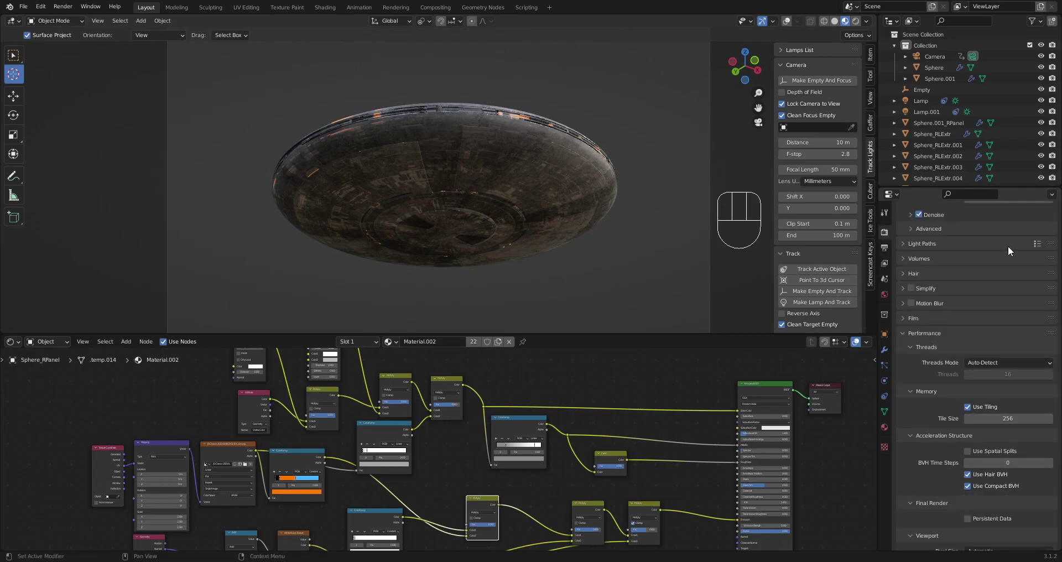
scroll(999, 244, "up", 3)
left_click(974, 229)
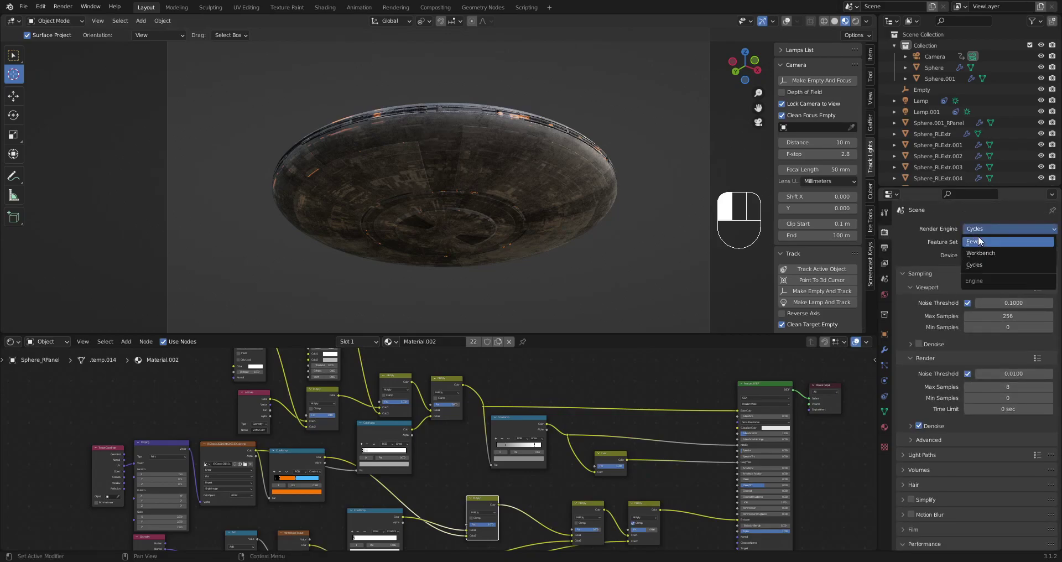
left_click(978, 238)
key("z")
left_click(701, 203)
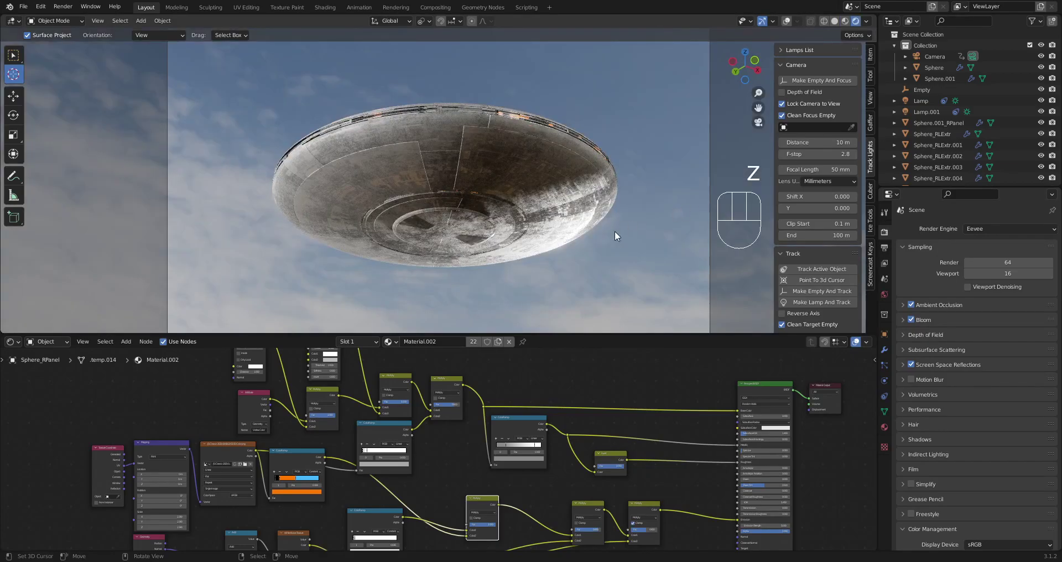
Play and stop the animation in the rendered viewport, and switch the viewport to Solid shading.
key("space")
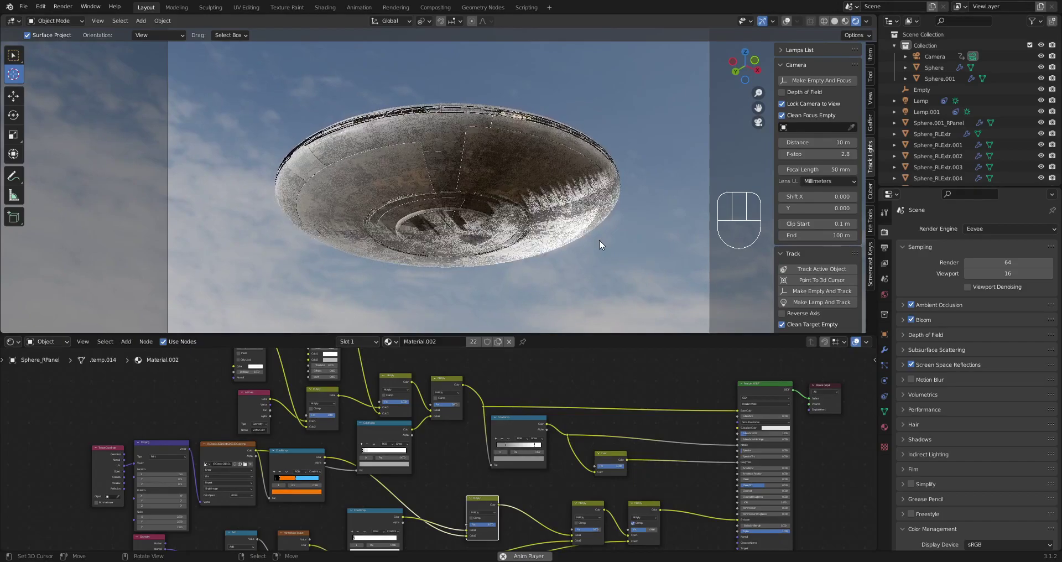
key("z")
key("space")
key("z")
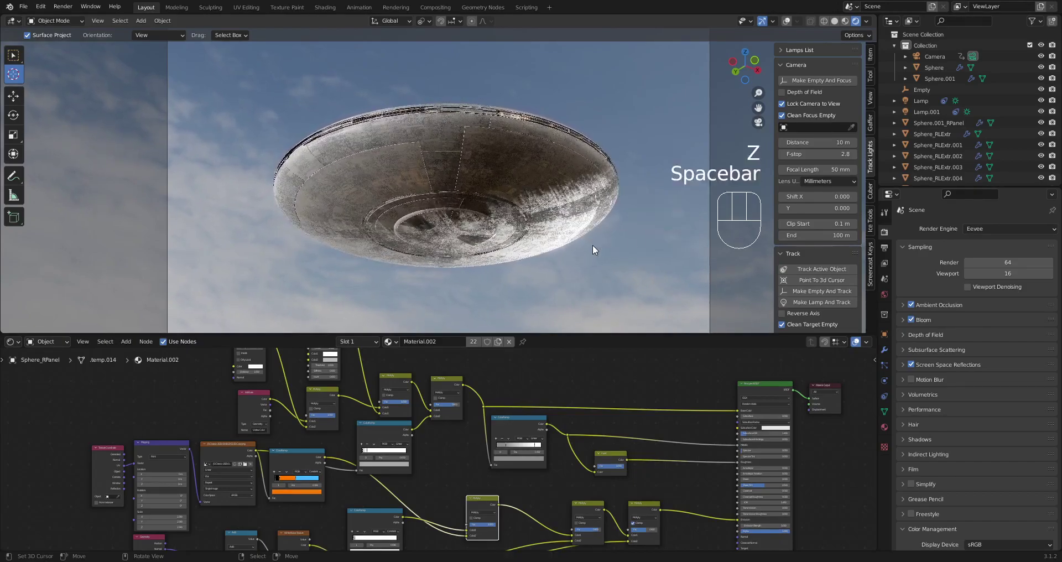
left_click(651, 247)
Set the render engine to Cycles and save the file.
left_click(973, 228)
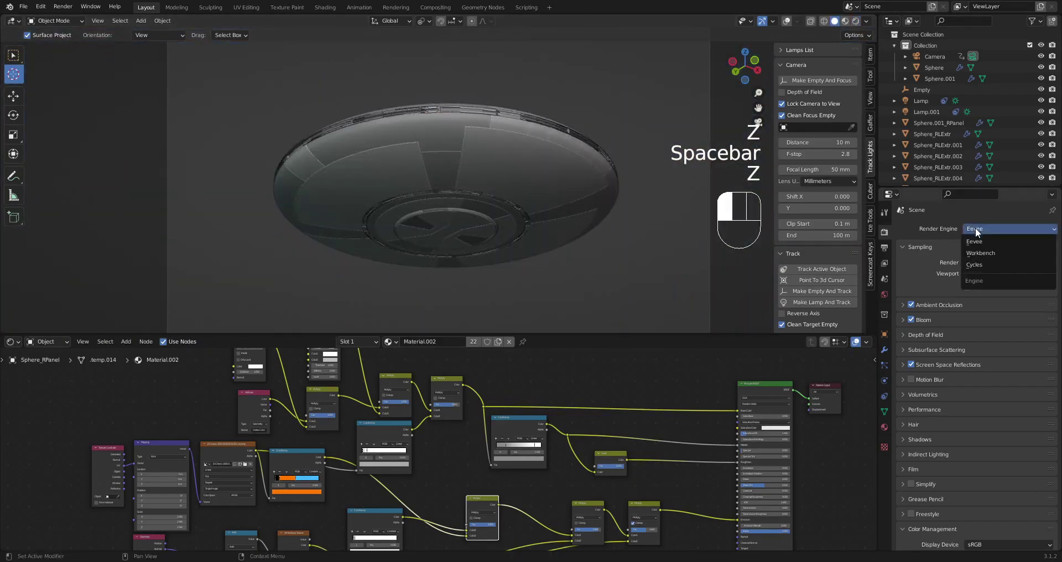
left_click(984, 263)
key("ctrl+s")
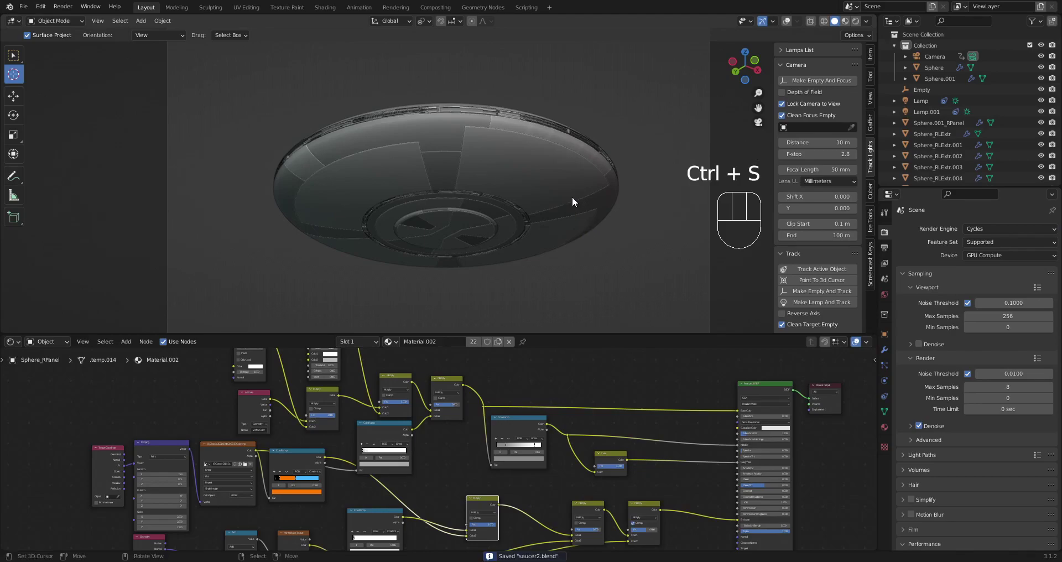
Maximize the 3D viewport outside the camera view and enter Edit Mode on the Sphere in face selection with overlays shown.
key("KP_0")
scroll(572, 197, "up", 5)
middle_click_drag(401, 46, 482, 176, "shift")
middle_click_drag(482, 176, 496, 232, "ctrl")
key("ctrl+space")
key("n")
middle_click_drag(619, 304, 649, 282, "shift")
scroll(550, 315, "up", 2)
key("Tab")
key("shift+alt+z")
middle_click_drag(789, 271, 729, 273, "shift")
middle_click_drag(729, 273, 662, 294)
key("3")
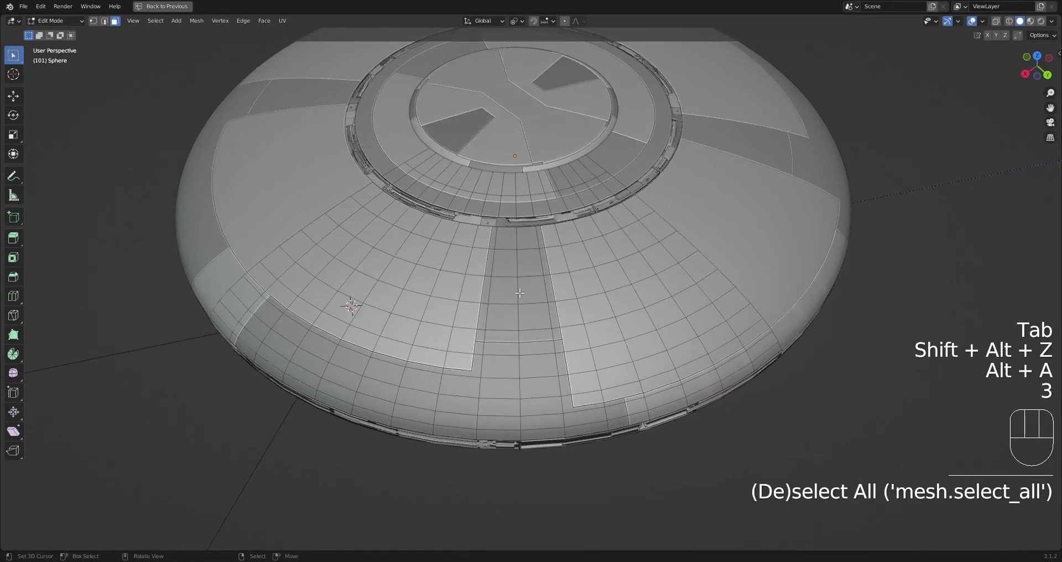
key("3")
Select single faces on the neighbouring hull panels and extend the selection with Linked Flat Faces.
left_click(479, 274)
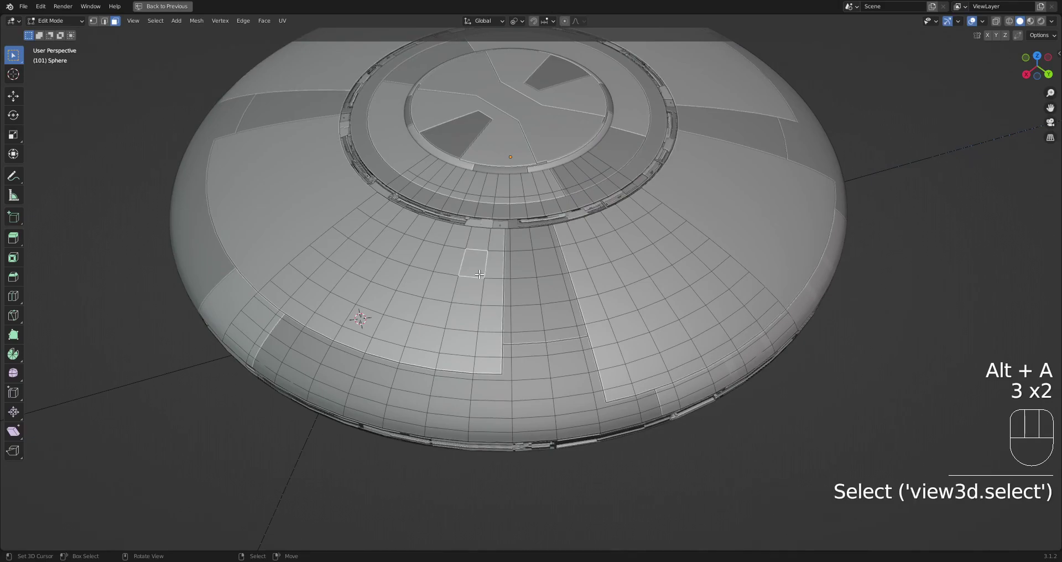
left_click(524, 268, "shift")
left_click(540, 367, "shift")
right_click(624, 307, "shift")
key("q")
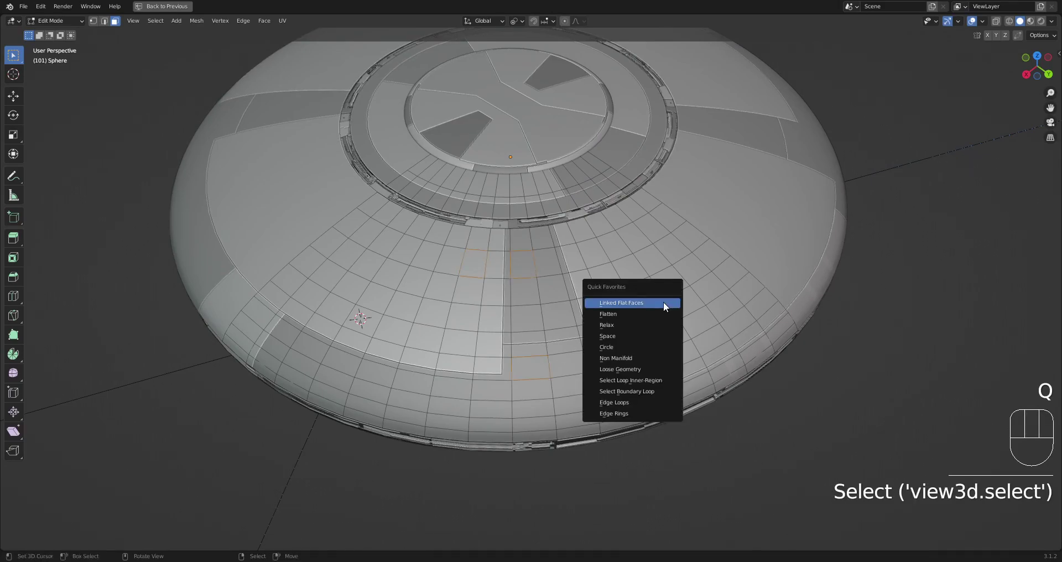
left_click(662, 303)
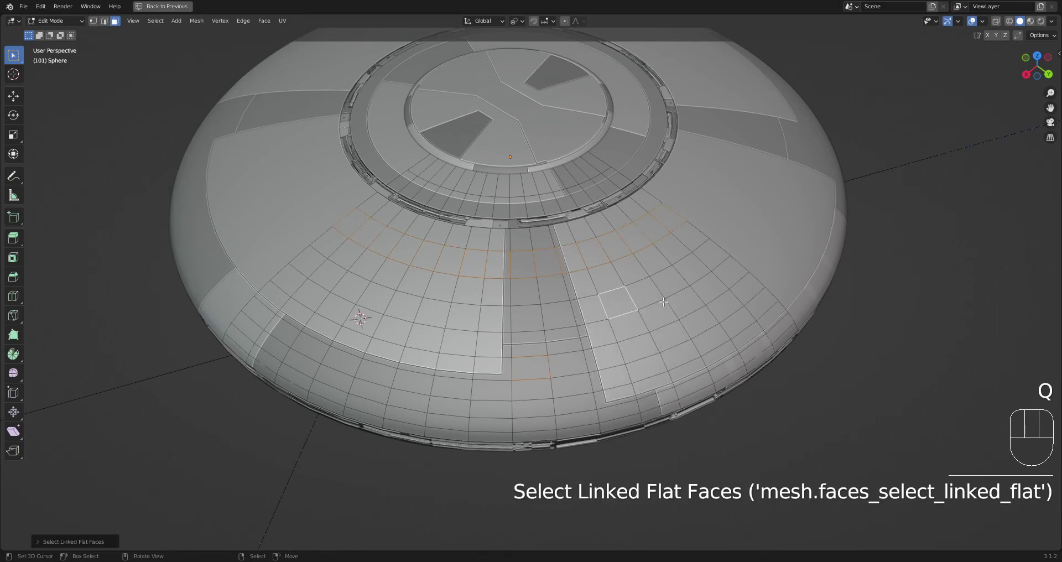
Reselect one face on each of three hull panels, extend the selection with Linked Flat Faces, and raise its sharpness.
key("alt+a")
right_click(474, 264)
right_click(593, 254, "shift")
right_click(544, 366, "shift")
key("q")
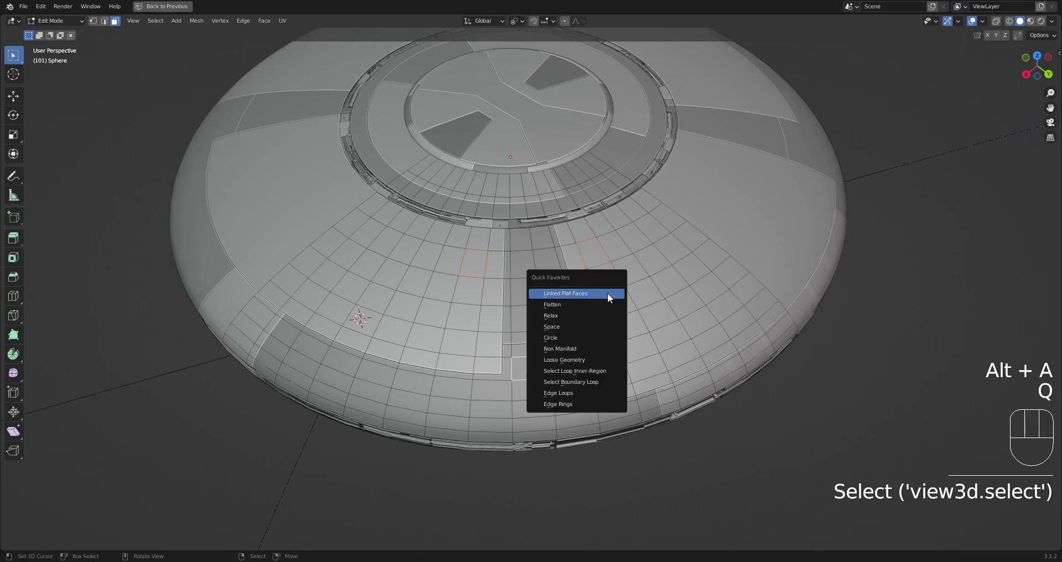
left_click(607, 293)
key("F9")
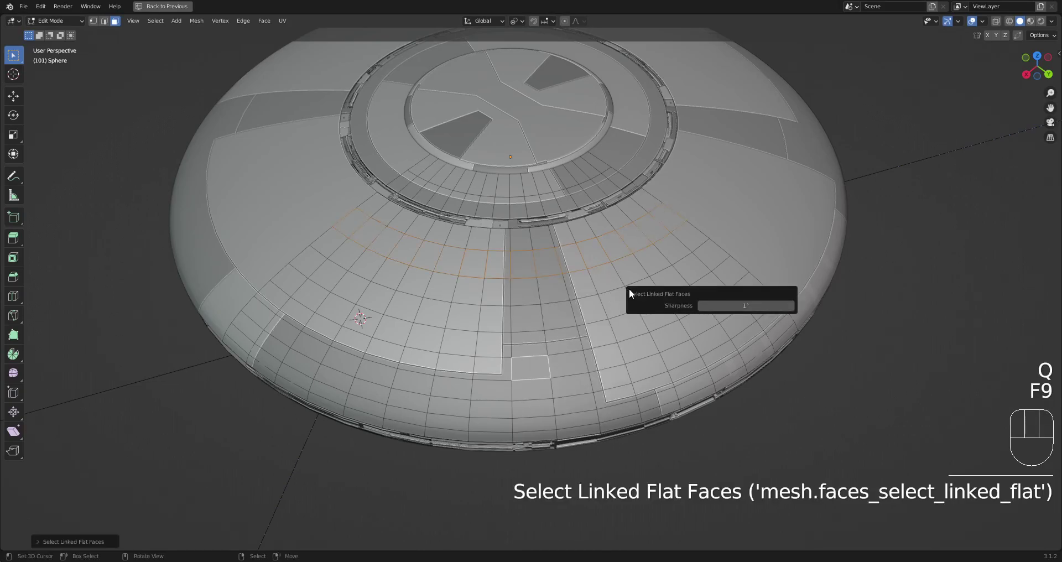
left_click_drag(718, 305, 770, 305, "shift")
Leave the Sphere's Edit Mode and open the Sphere_RPanel object in Edit Mode with its faces deselected.
middle_click_drag(528, 299, 525, 274)
key("Tab")
right_click(571, 253)
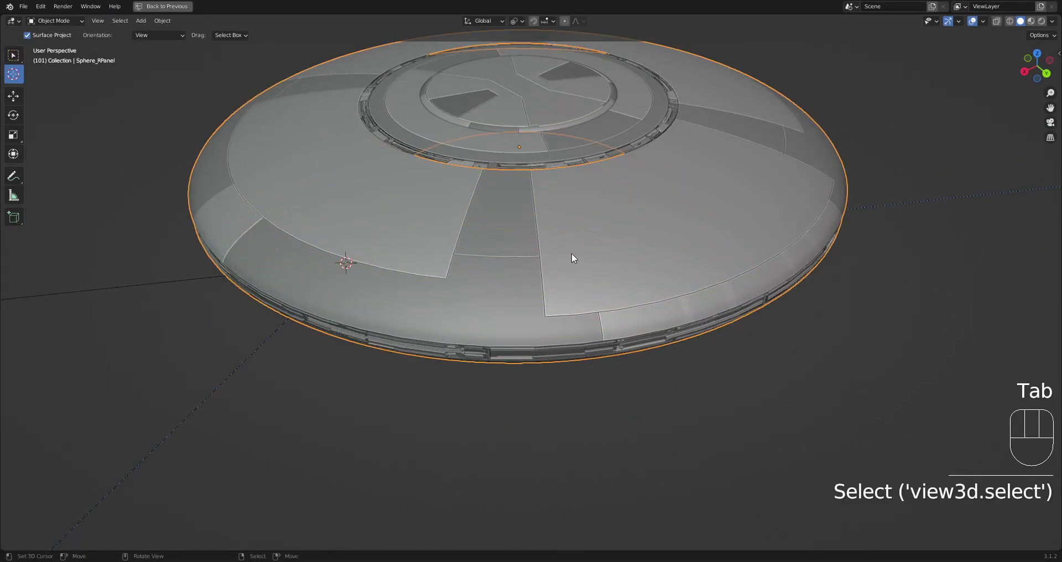
key("g")
right_click(612, 228)
key("Tab")
key("alt+a")
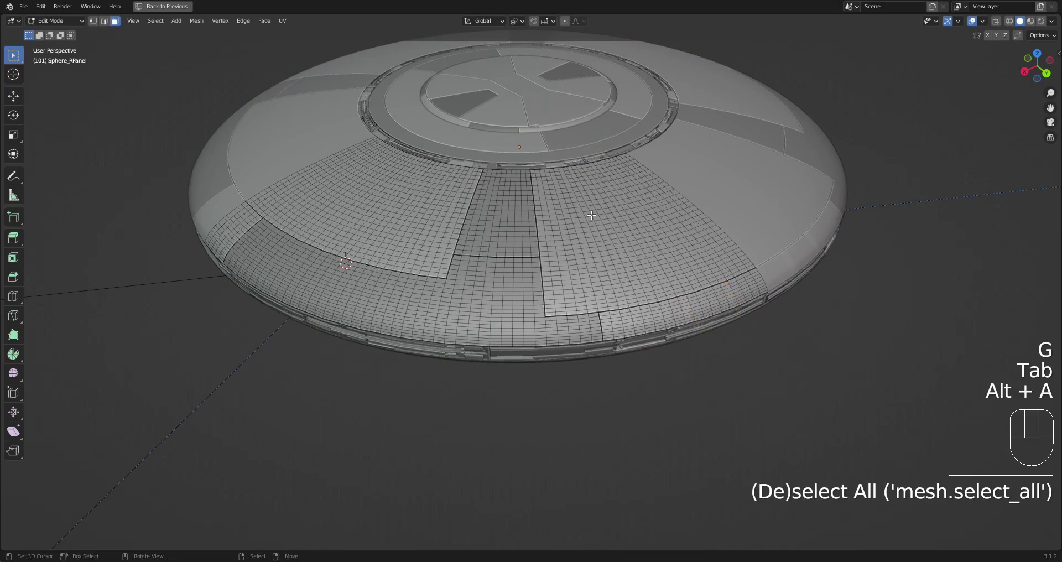
Select one face on each of the front hull panels of Sphere_RPanel and extend the selection with Linked Flat Faces.
right_click(594, 213)
right_click(353, 214, "shift")
right_click(484, 217, "shift")
right_click(489, 284, "shift")
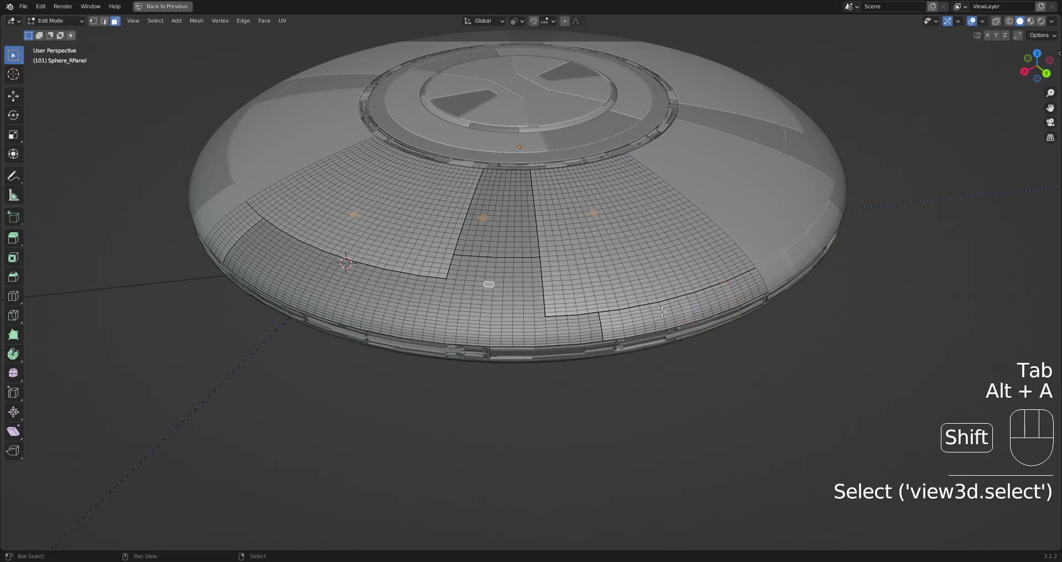
key("q")
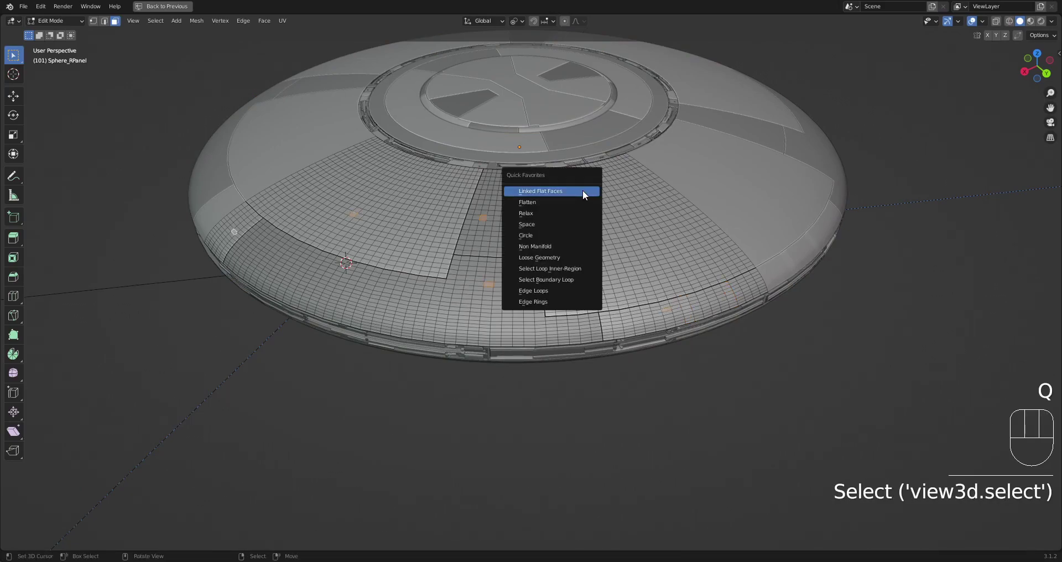
left_click(582, 191)
scroll(657, 221, "up", 7)
scroll(621, 246, "down", 5)
middle_click_drag(633, 251, 636, 224)
middle_click_drag(670, 299, 632, 233, "shift")
scroll(630, 233, "up", 6)
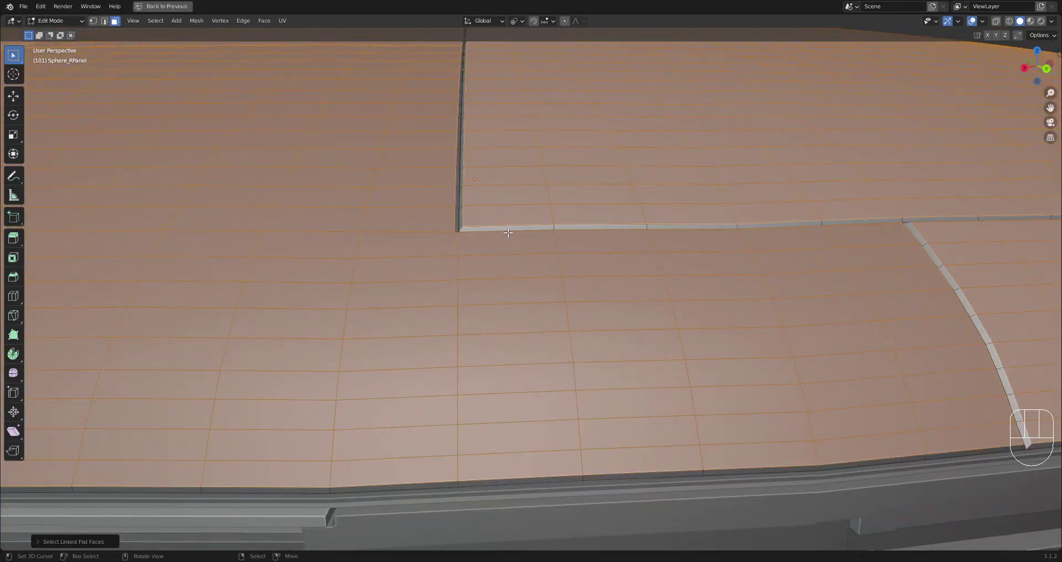
Leave Edit Mode on Sphere_RPanel and save the file.
middle_click_drag(508, 233, 534, 268)
scroll(534, 267, "down", 12)
middle_click_drag(570, 228, 659, 289, "shift")
key("Tab")
mouse_move(681, 257)
middle_mouse_down()
mouse_move(672, 270)
mouse_move(663, 246)
middle_mouse_up()
key("ctrl+s")
Run Random Panels on Sphere_RPanel with 0 subdivision cuts.
key("shift+q")
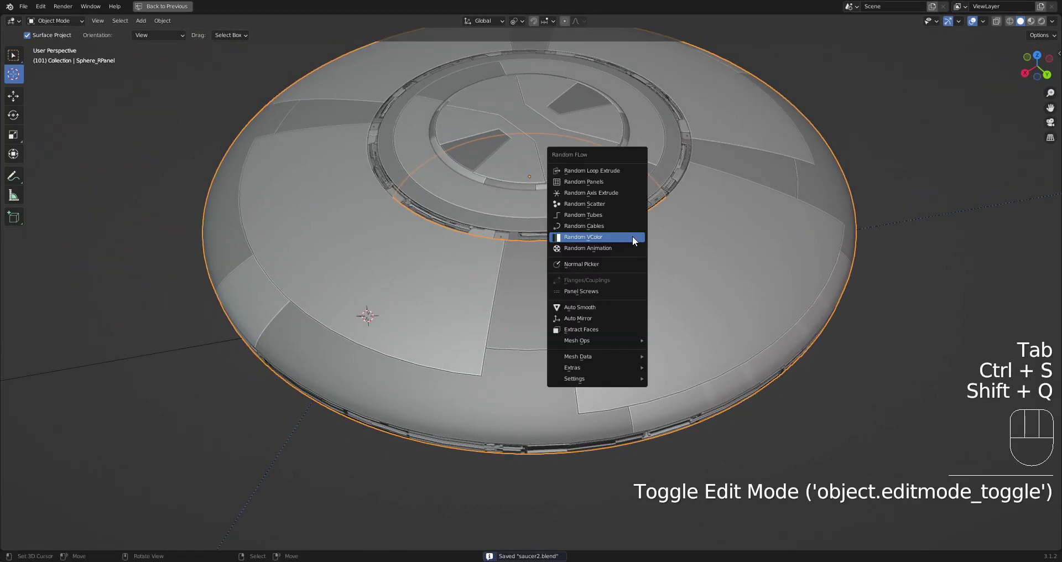
left_click(618, 183)
left_click(693, 282)
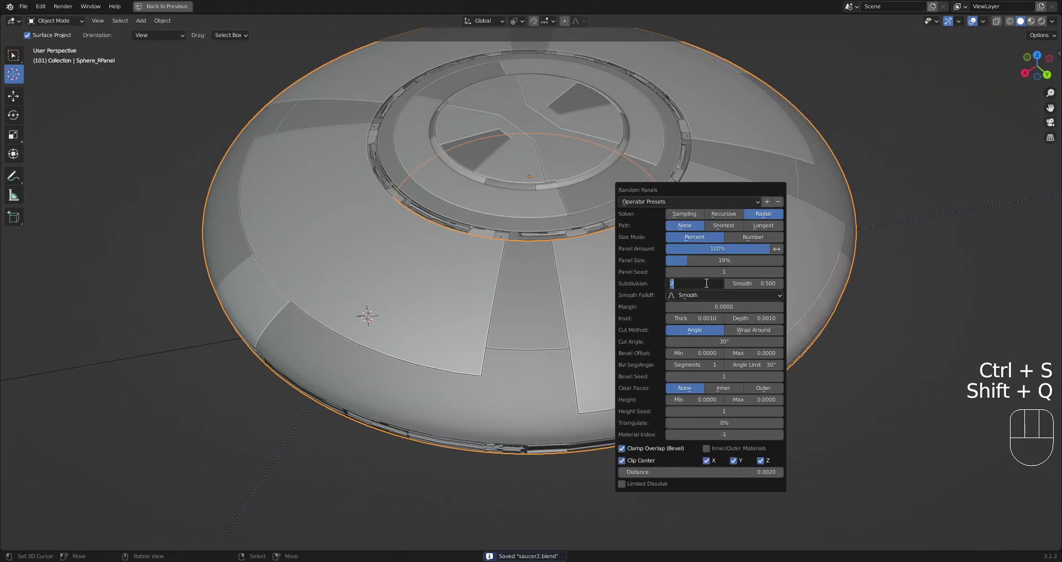
type("0")
key("Return")
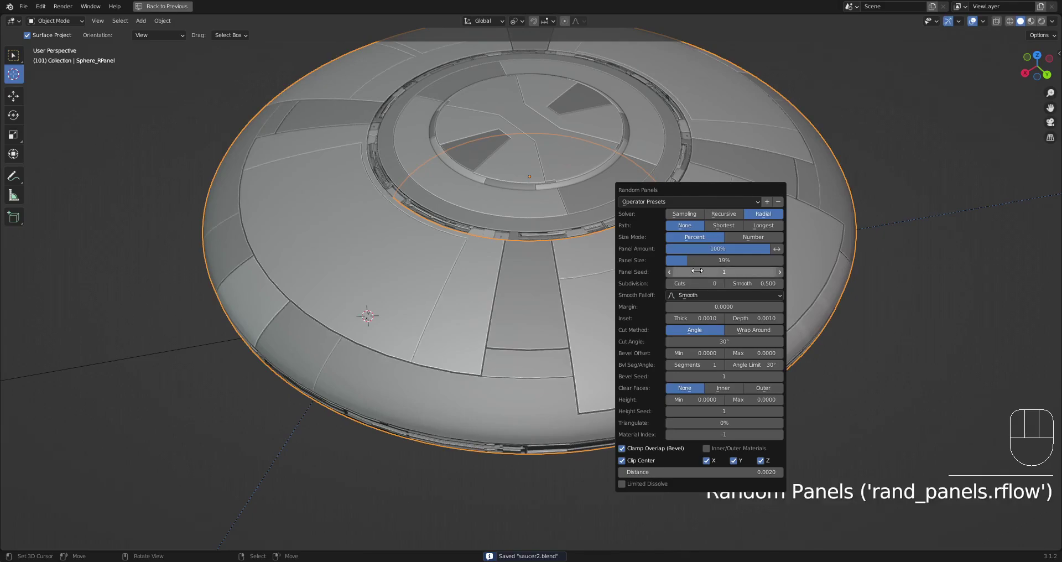
Try the Recursive solver with a 6% panel size and different panel seeds, and undo the generated panels.
left_click(728, 211)
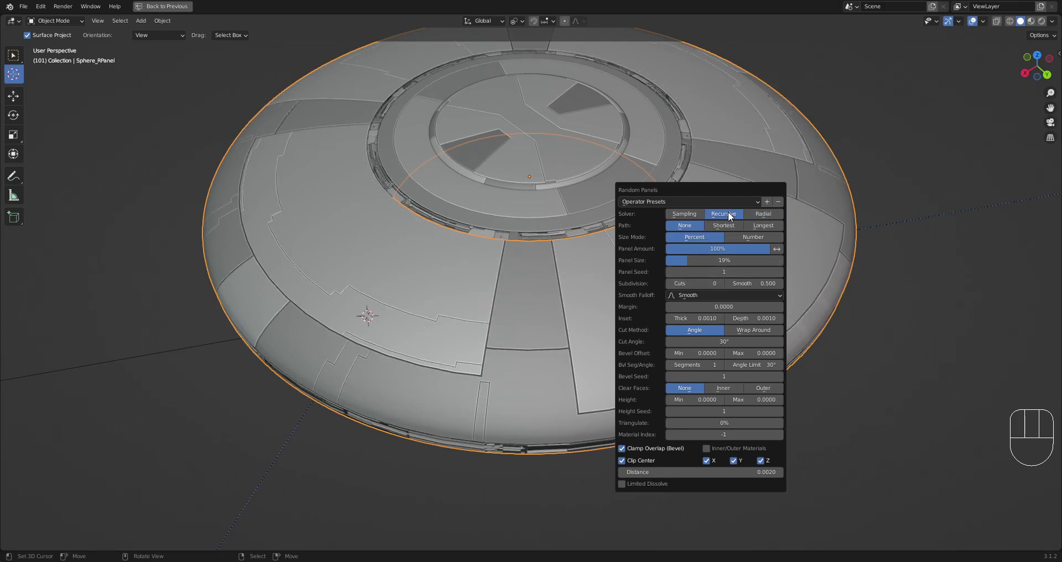
middle_click_drag(706, 307, 619, 292)
scroll(616, 291, "up", 1)
key("F9")
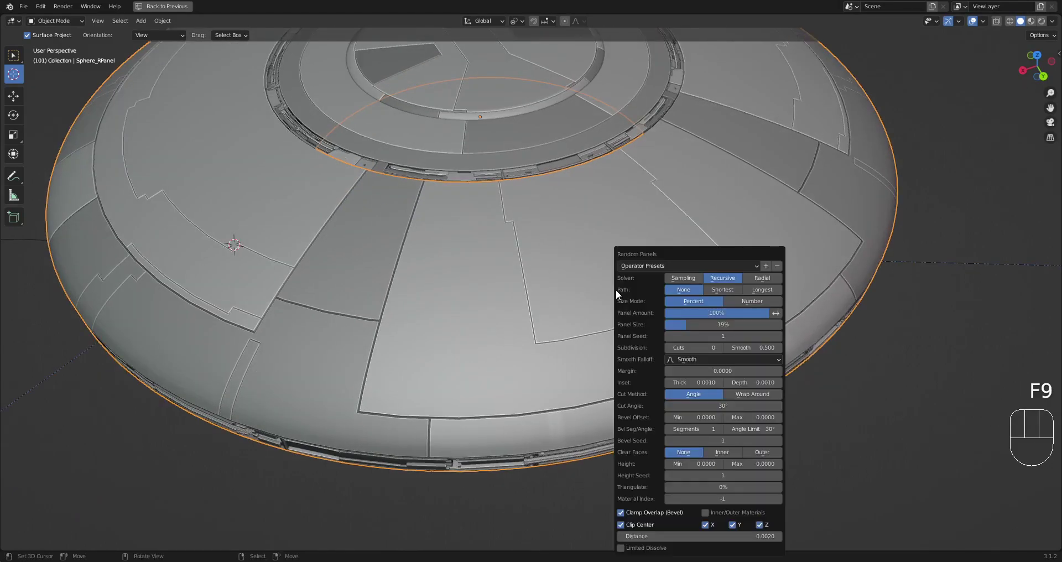
left_click_drag(703, 324, 672, 324)
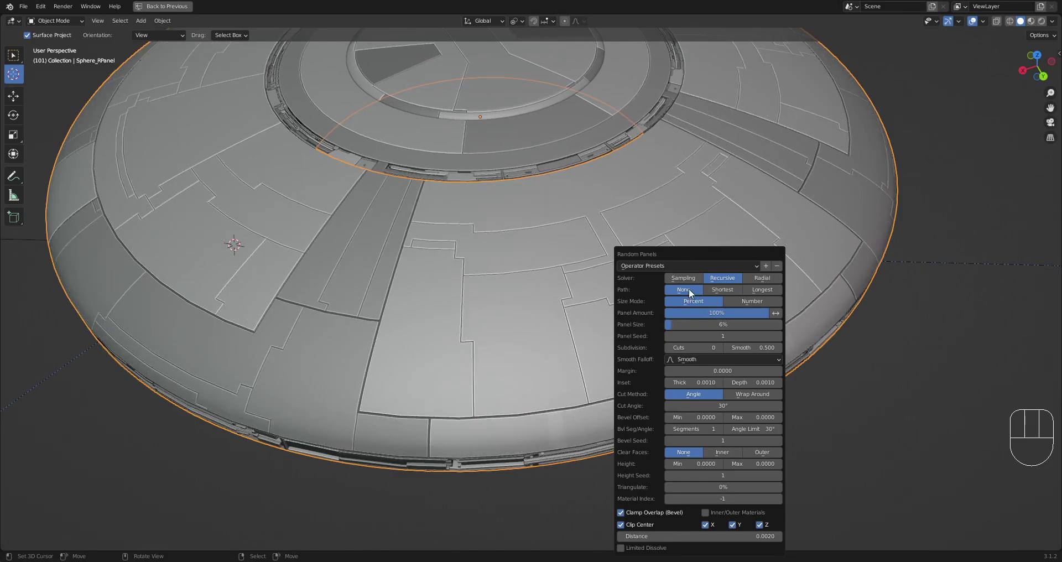
scroll(730, 335, "up", 3, "ctrl")
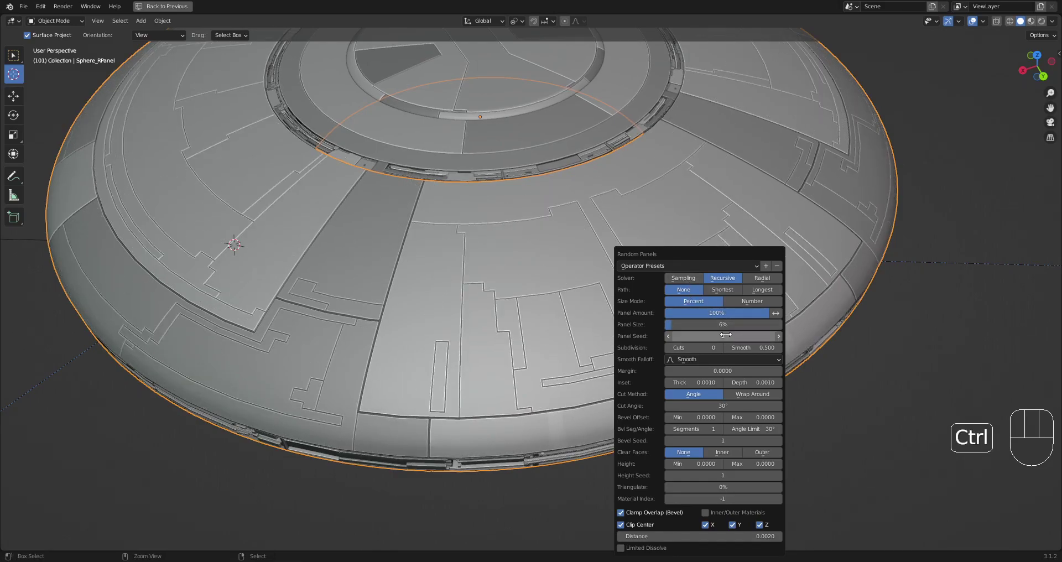
key("ctrl+z")
key("Tab")
key("shift+q")
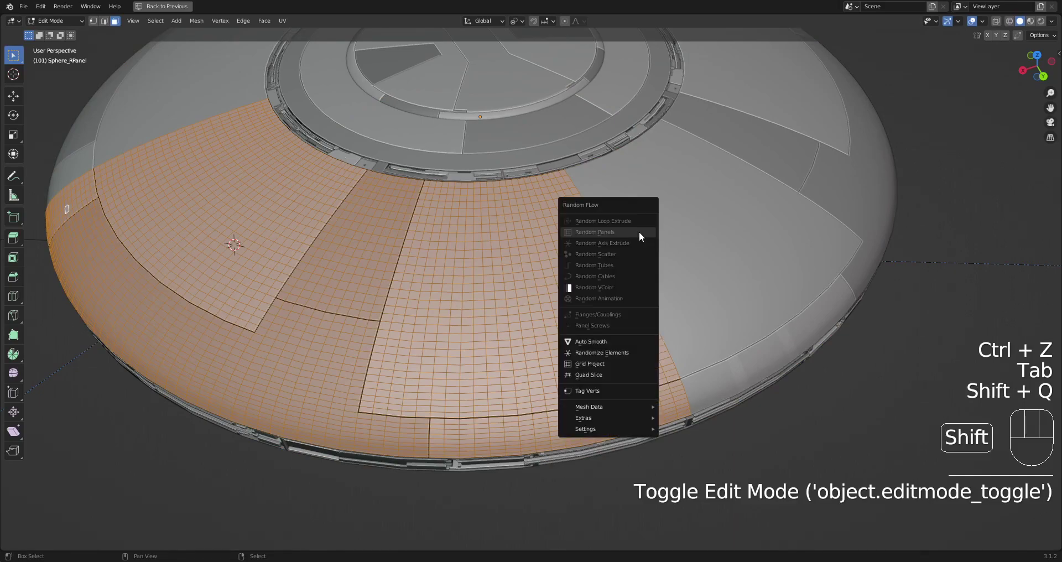
key("3")
key("shift+q")
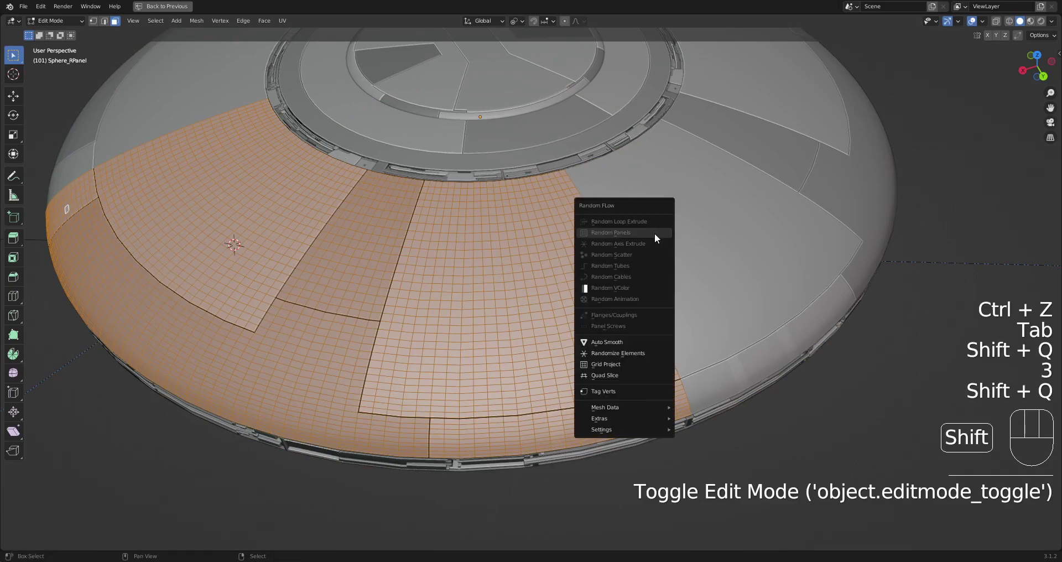
left_click(632, 355)
key("Tab")
Try Random Panels on Sphere_RPanel with panel seed 5 and the Sampling solver.
key("shift+q")
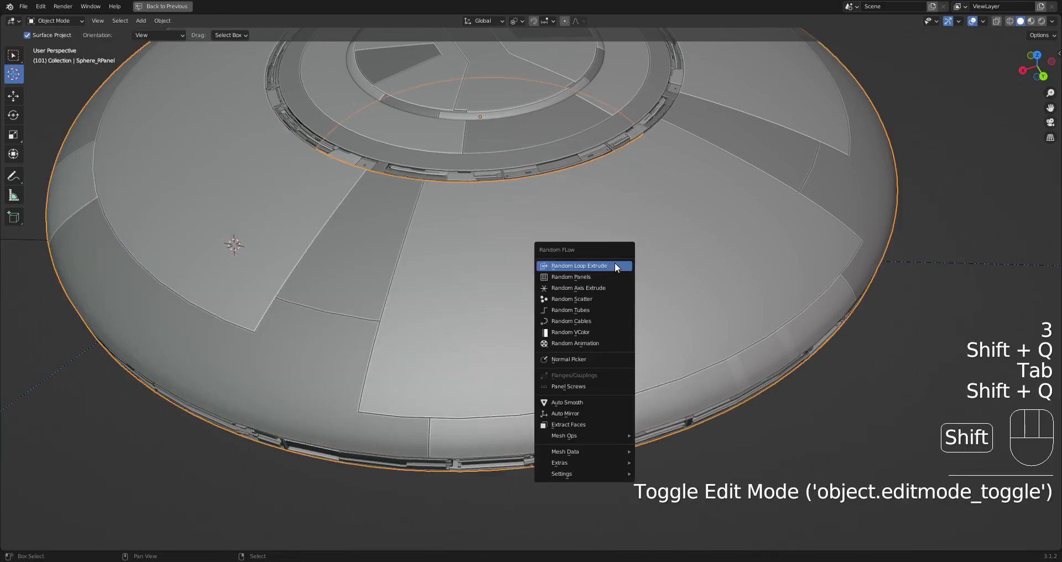
left_click(613, 275)
left_click_drag(711, 334, 717, 335, "ctrl")
left_click(697, 279)
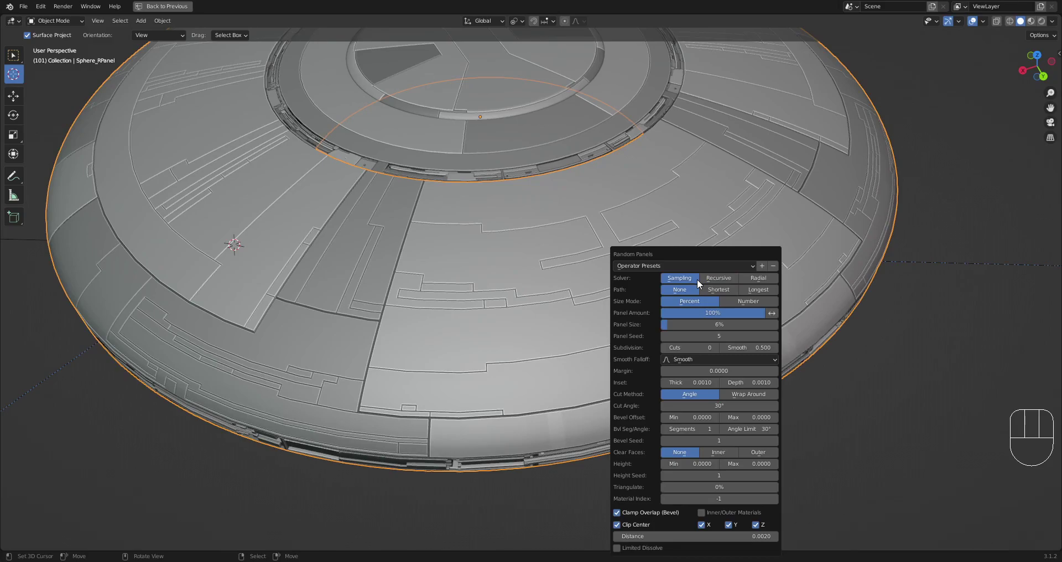
Try the Recursive solver with a 62% and a smaller panel size, and undo the generated panels.
left_click(719, 277)
left_click_drag(719, 324, 784, 324)
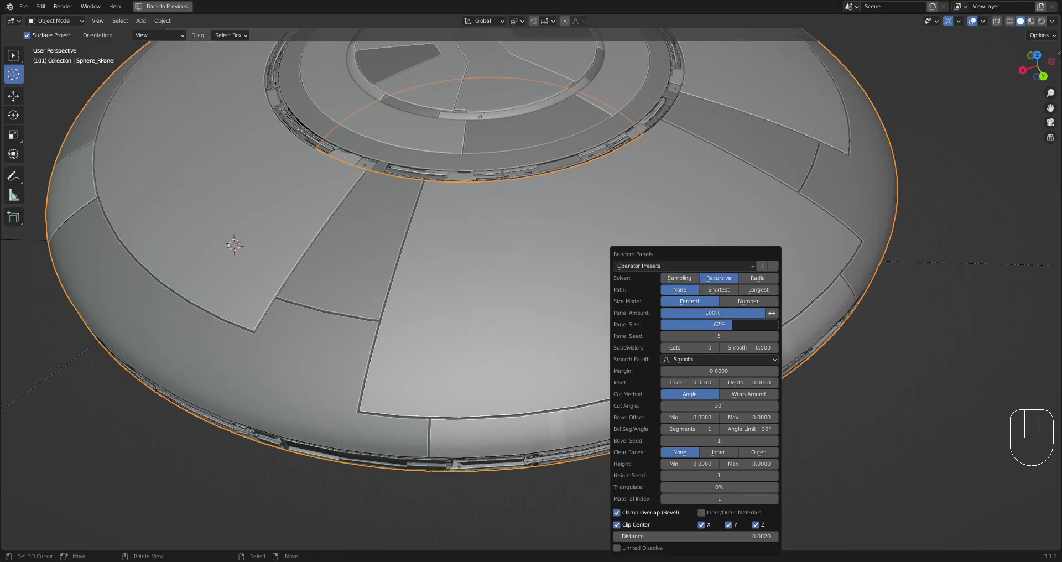
left_click_drag(719, 324, 688, 324)
scroll(626, 305, "down", 2)
middle_click_drag(626, 305, 653, 308)
scroll(602, 316, "up", 2)
scroll(652, 302, "down", 2)
key("ctrl+z")
key("Tab")
key("Tab")
Generate Random Panels on Sphere_RPanel with the Radial solver and a panel size of 6%.
key("shift+q")
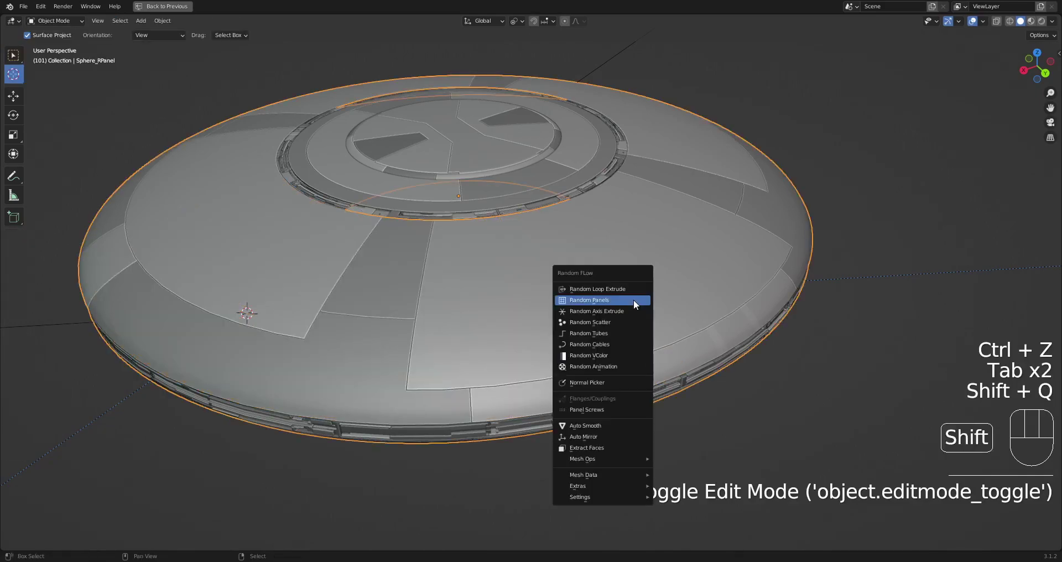
left_click(633, 300)
left_click_drag(737, 325, 726, 325)
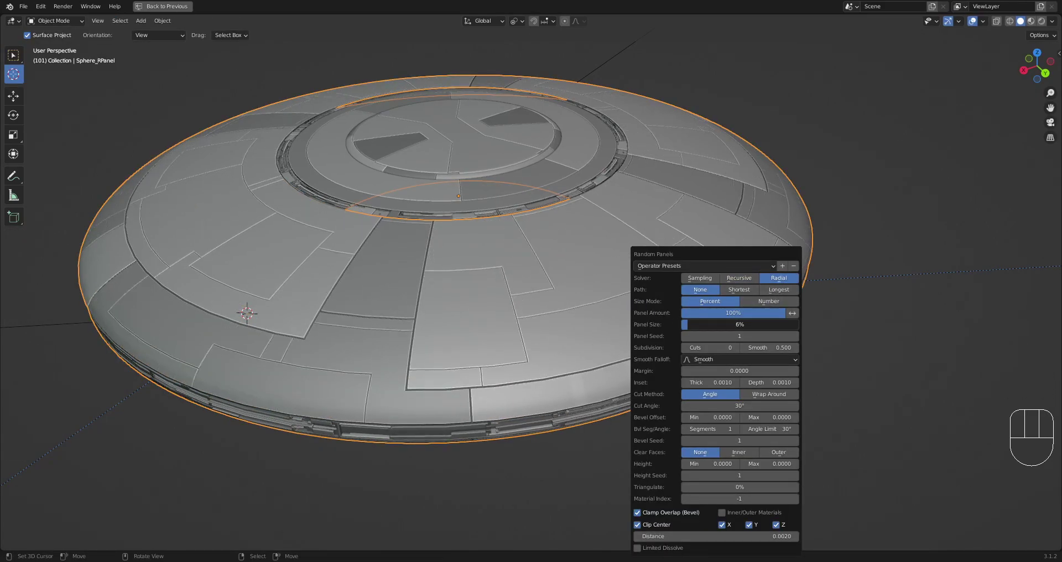
scroll(481, 277, "up", 3)
middle_click_drag(532, 284, 697, 313, "shift")
scroll(578, 319, "up", 4)
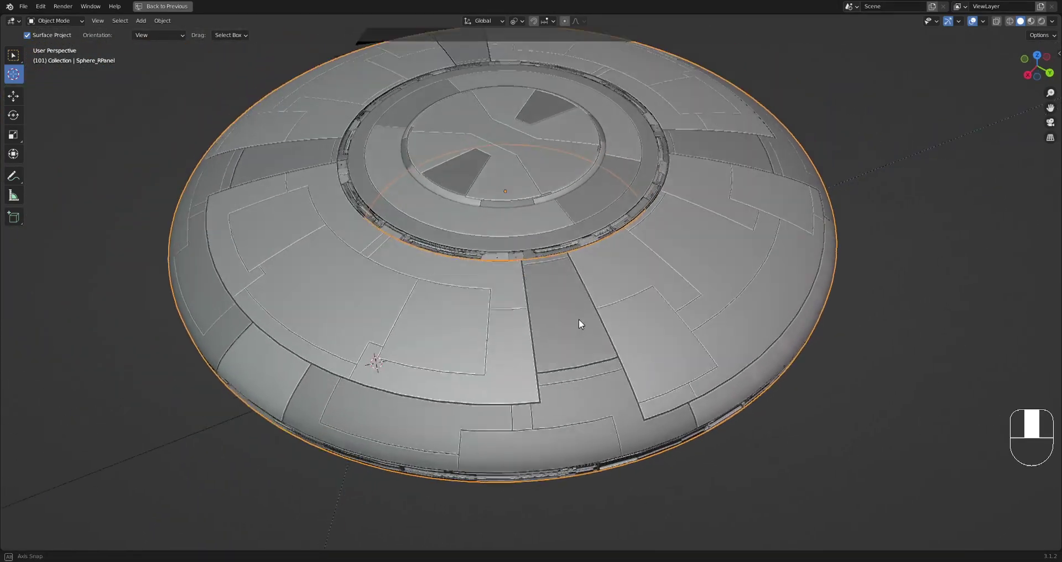
Switch the panels' size mode to Number, with a panel size of 150 and panel seed 5.
key("F9")
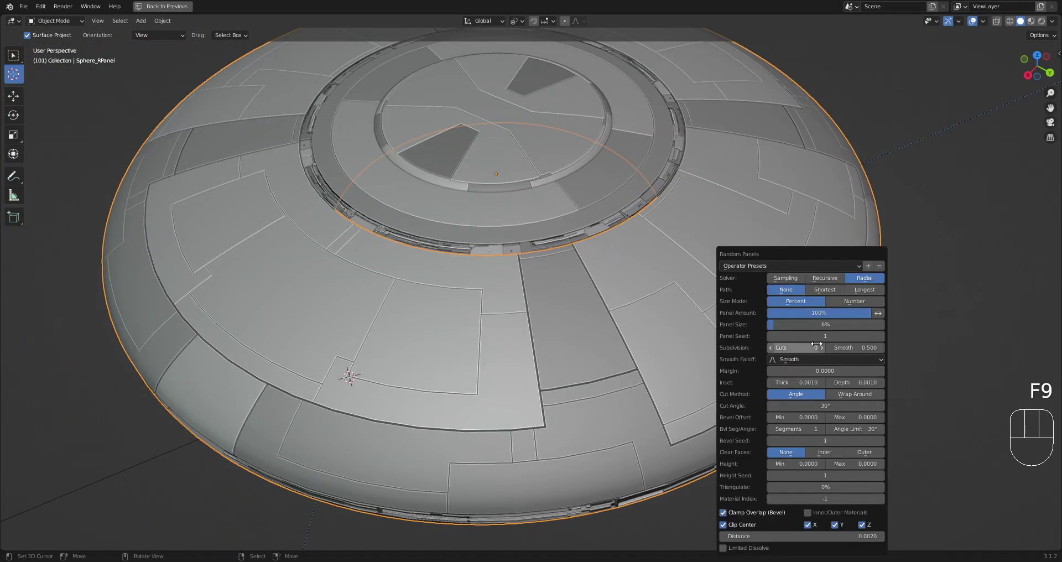
left_click(856, 301)
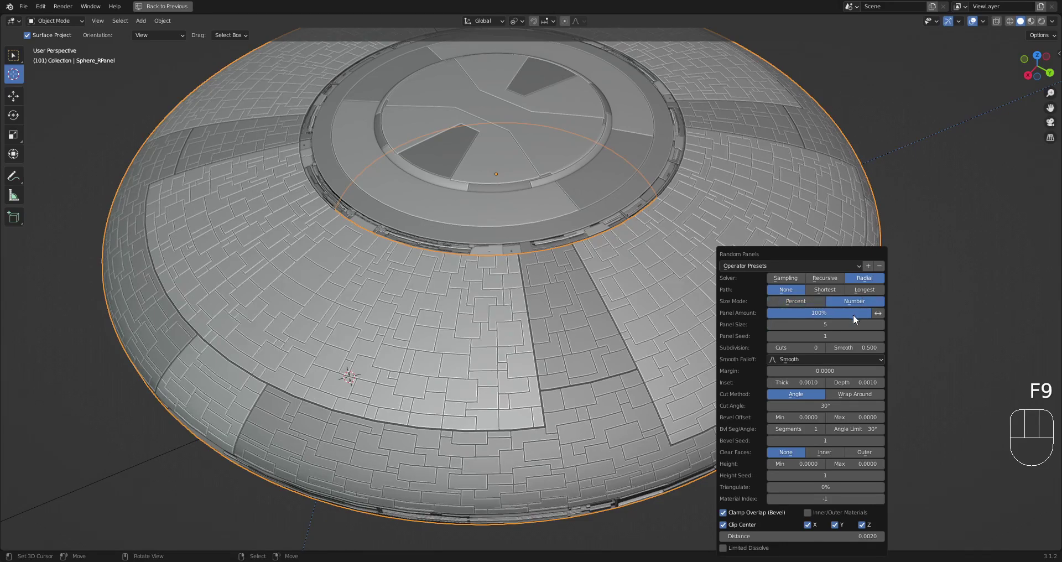
mouse_move(824, 324)
left_mouse_down("ctrl")
mouse_move(870, 324)
mouse_move(823, 336)
left_mouse_up("ctrl")
scroll(440, 374, "down", 3)
middle_click_drag(738, 327, 682, 300)
scroll(683, 300, "up", 2)
key("F9")
left_click_drag(862, 324, 864, 326, "ctrl")
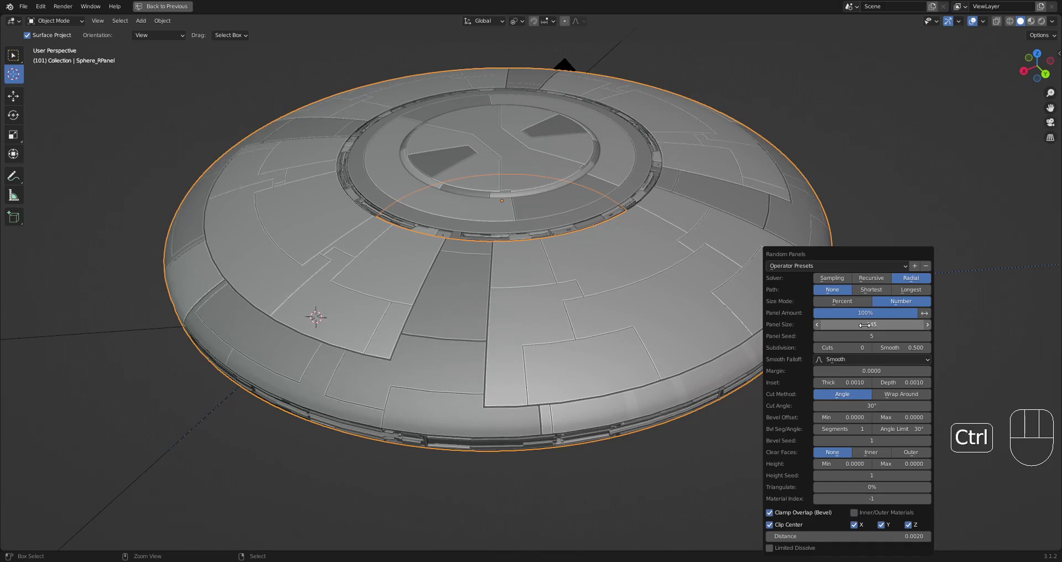
left_click_drag(864, 326, 864, 326, "ctrl")
scroll(864, 327, "up", 1, "ctrl")
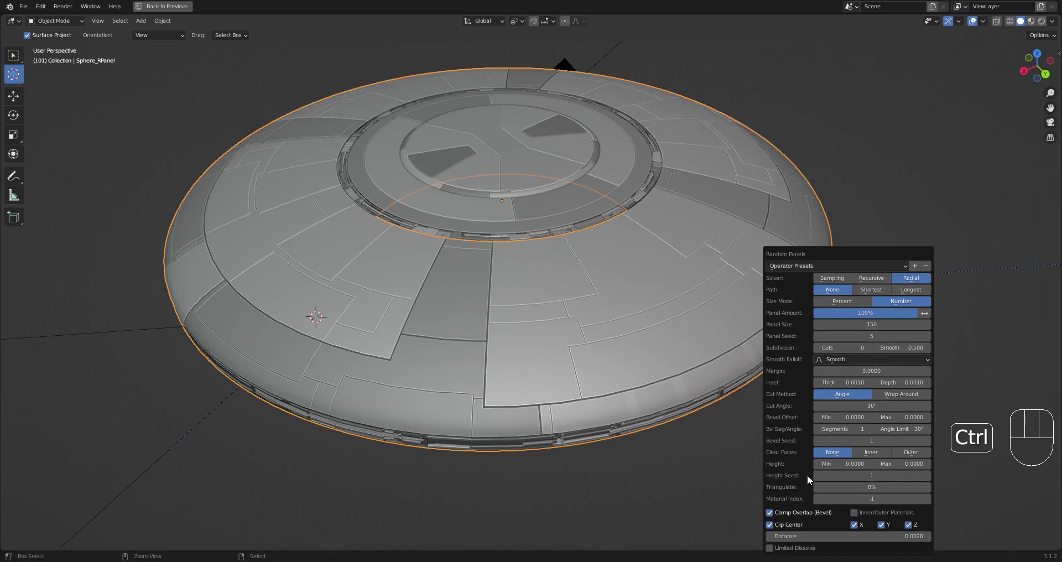
Set Clear Faces to Inner for the random panels.
left_click(871, 452)
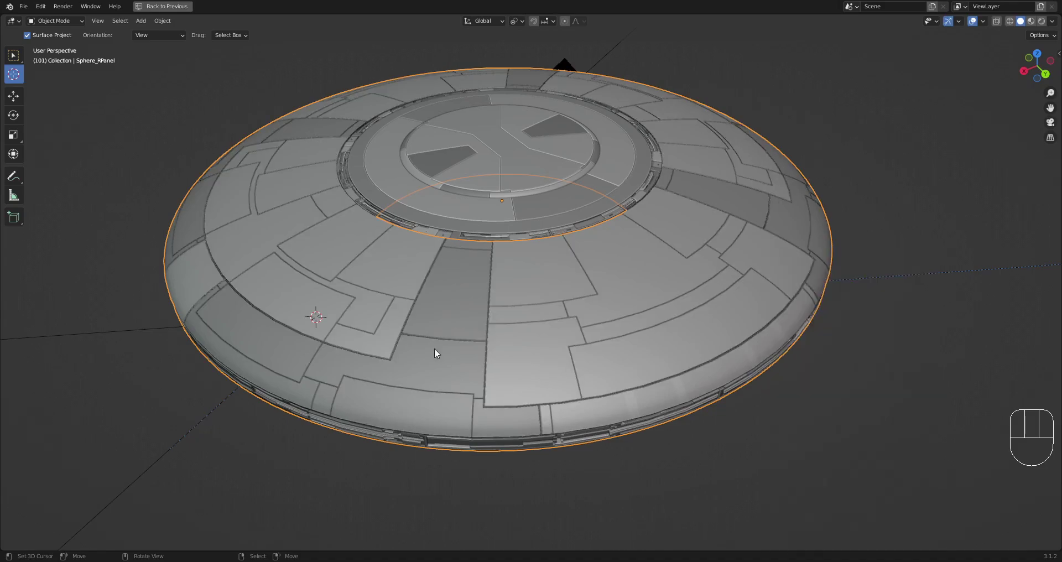
scroll(793, 353, "up", 8)
middle_click_drag(740, 331, 675, 309)
Try Outer as the Clear Faces option and examine the panel seams up close.
key("F9")
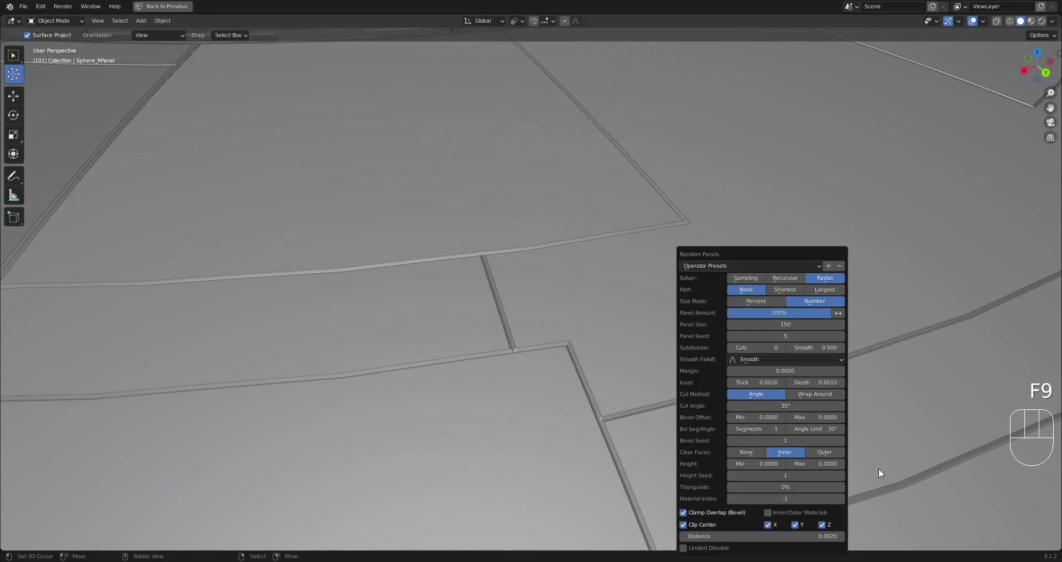
left_click(832, 454)
scroll(615, 317, "down", 5)
scroll(622, 320, "up", 6)
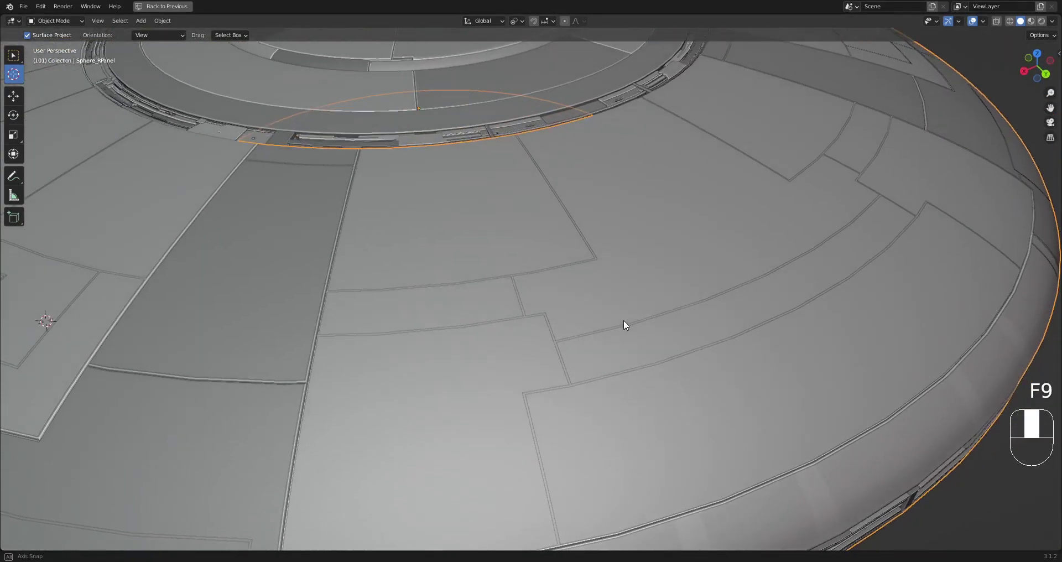
Switch Clear Faces back to Inner and examine the seams between the hull panels.
key("F9")
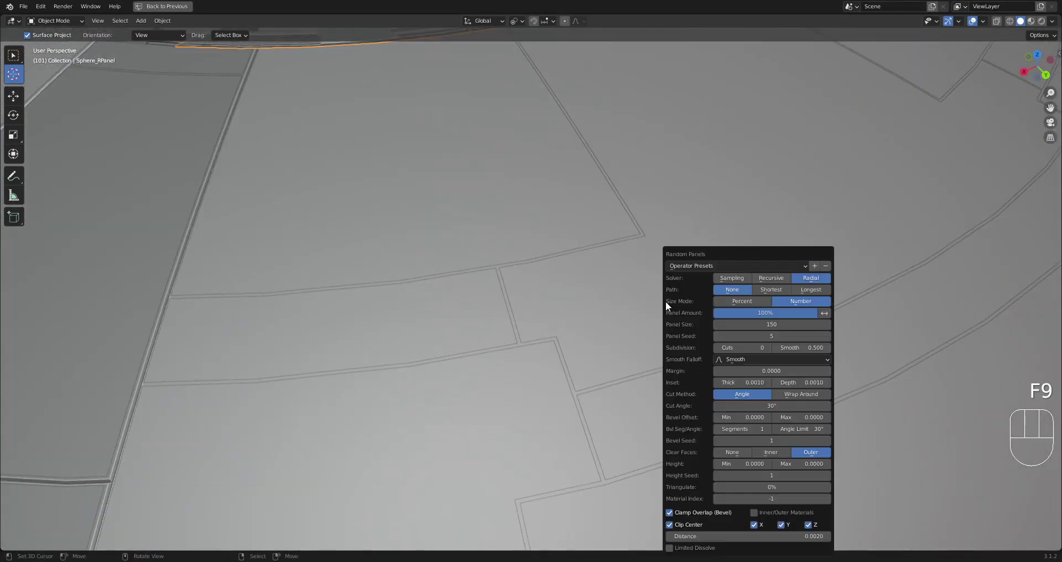
left_click(775, 452)
scroll(599, 290, "down", 5)
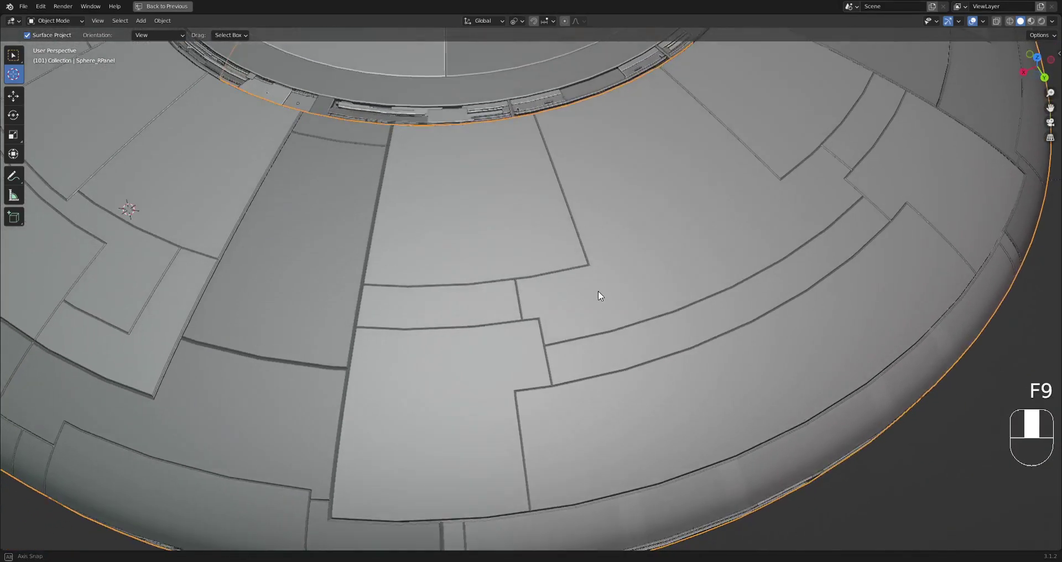
scroll(676, 308, "up", 2)
scroll(678, 310, "down", 5)
scroll(678, 311, "up", 5)
mouse_move(680, 318)
middle_mouse_down()
mouse_move(684, 334)
mouse_move(682, 300)
middle_mouse_up()
scroll(664, 312, "down", 1)
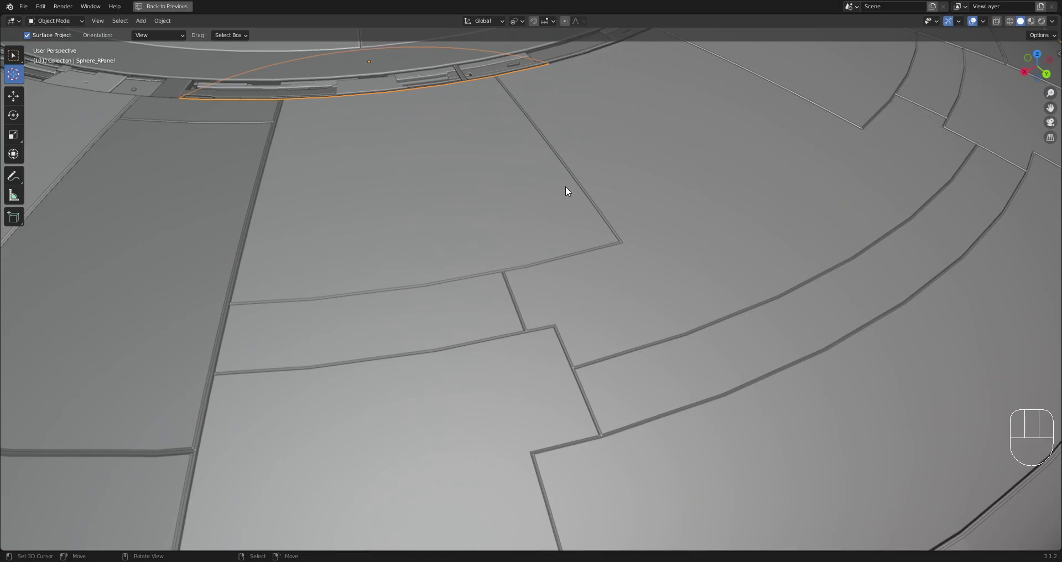
scroll(372, 325, "down", 4)
middle_click_drag(600, 313, 677, 288)
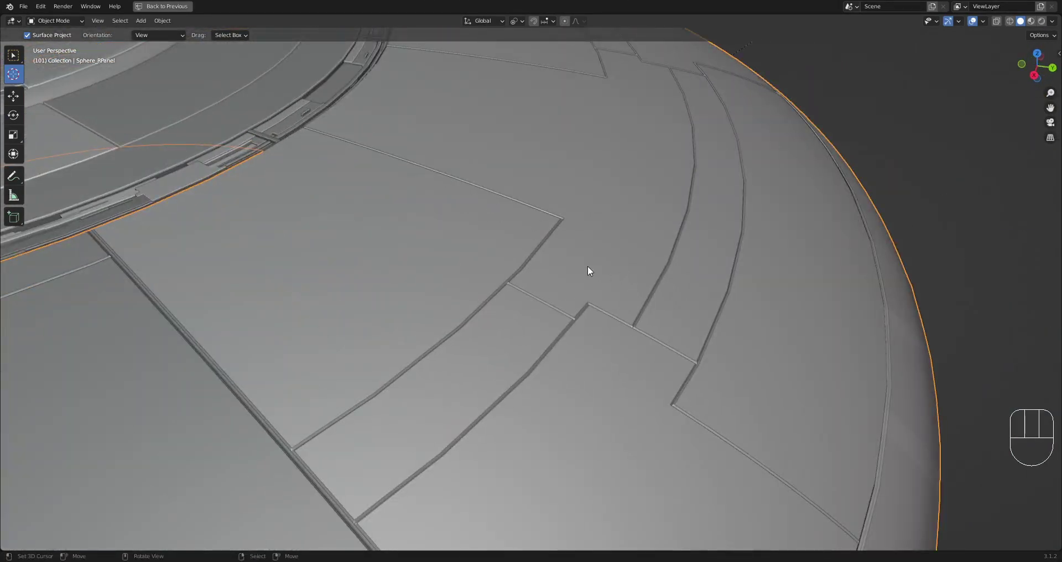
Try an inset depth of 0.005 on the random panels.
key("F9")
middle_click_drag(696, 260, 636, 254)
scroll(635, 254, "up", 1)
key("F9")
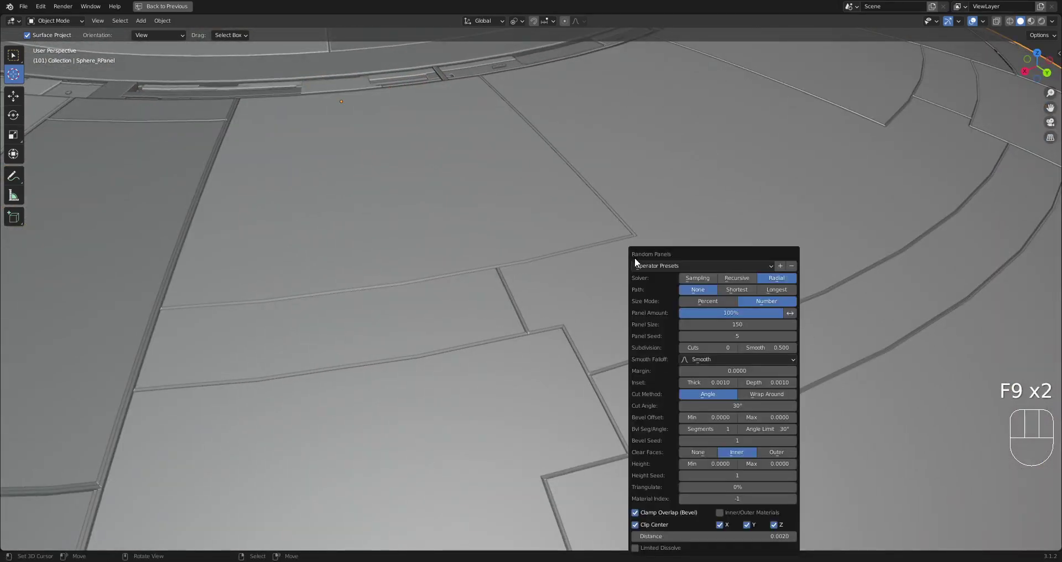
left_click(761, 382)
type("0.005")
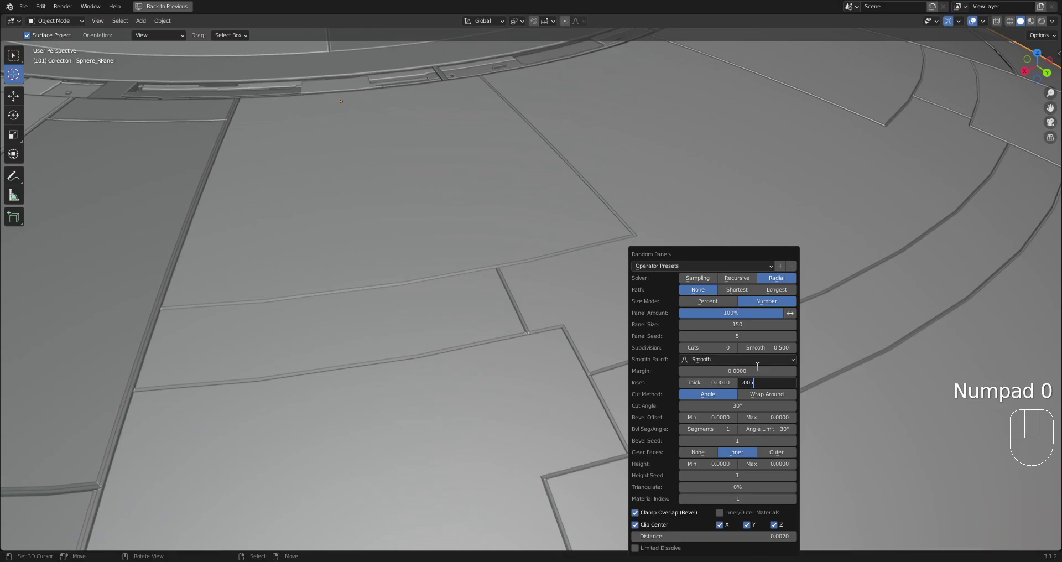
key("Return")
Set the panels' inset depth to 0.0005 and the inset thickness to 0.001.
left_click(757, 382)
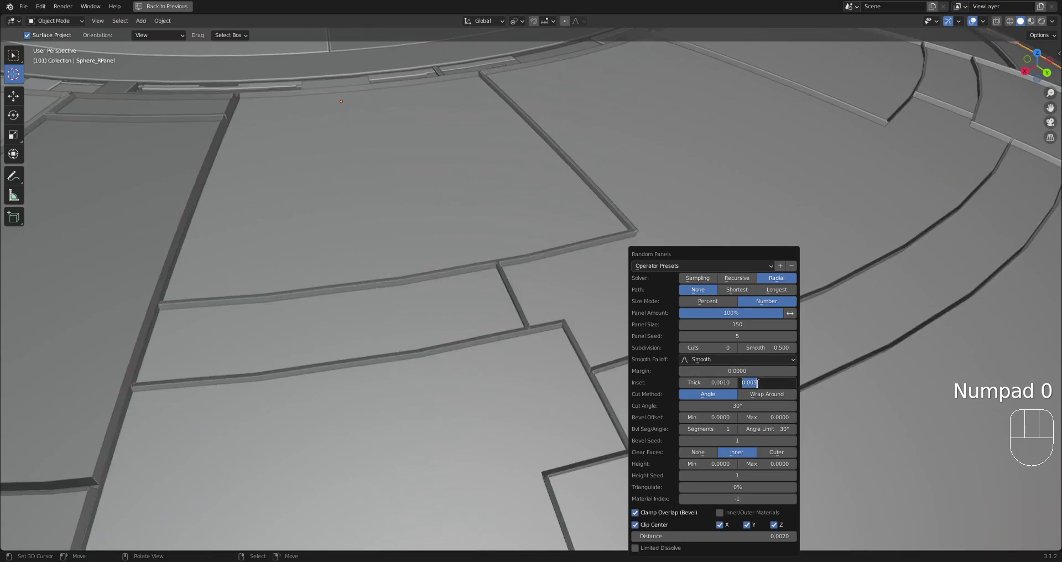
type(".0005")
key("Return")
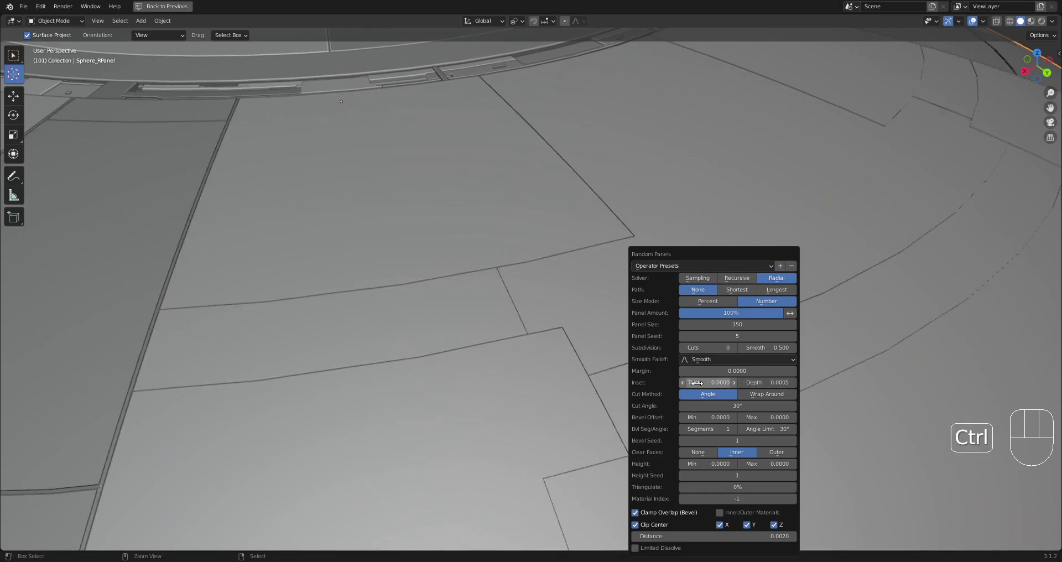
left_click(695, 382)
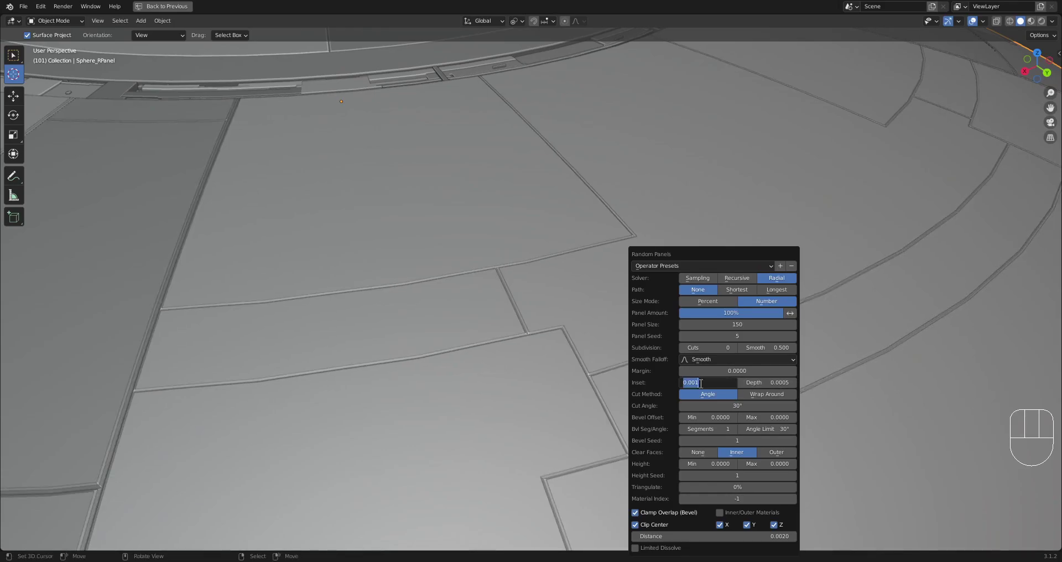
left_click(744, 383)
left_click(768, 383)
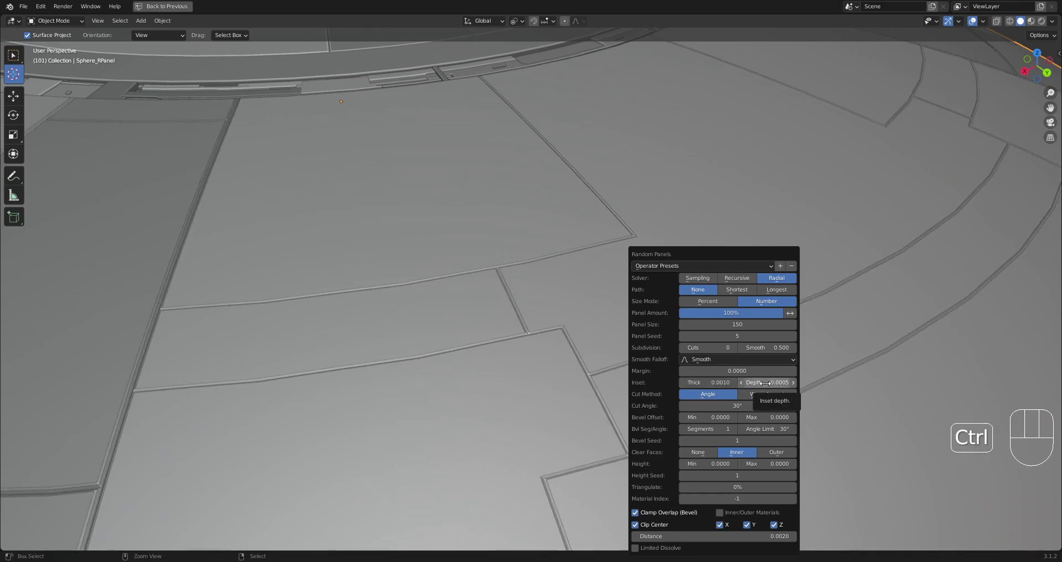
Hide the viewport overlays, check the hull's panel seams up close and save the file.
scroll(691, 297, "down", 10)
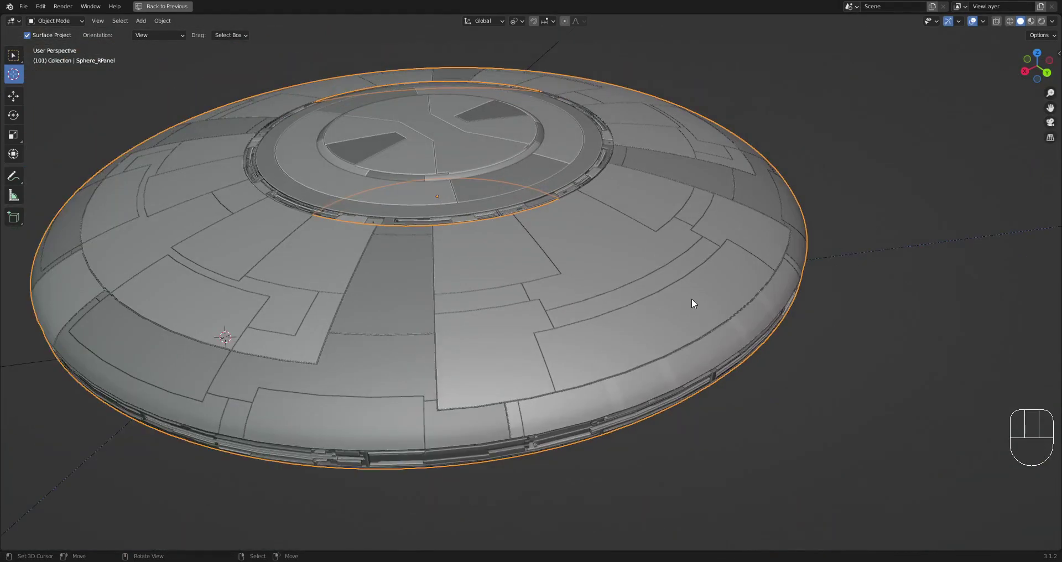
scroll(665, 310, "up", 12)
key("shift+alt+z")
scroll(662, 297, "down", 8)
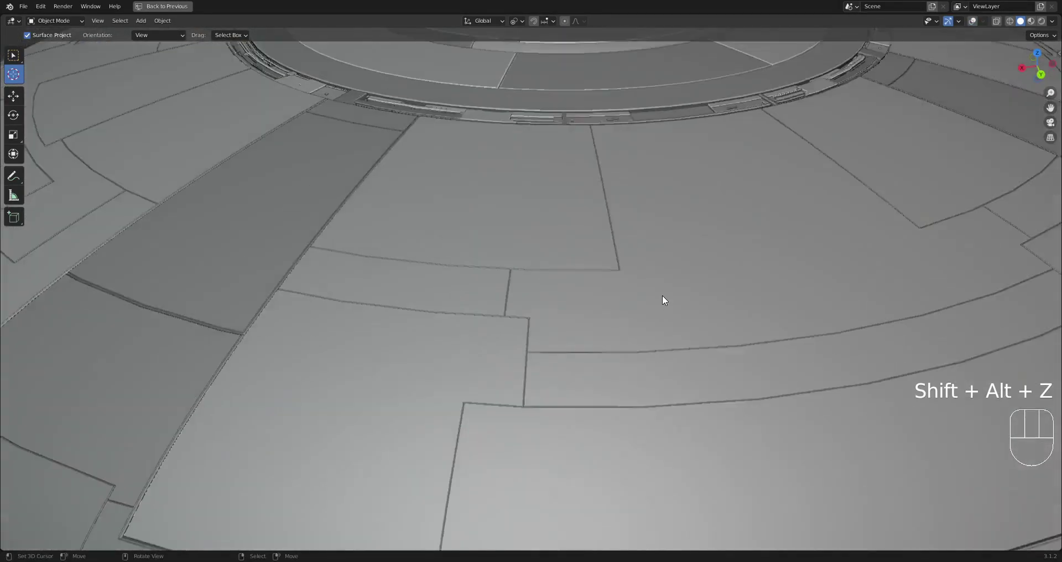
middle_click_drag(661, 296, 631, 313, "shift")
scroll(630, 330, "up", 2, "ctrl")
key("ctrl+s")
scroll(625, 327, "down", 5)
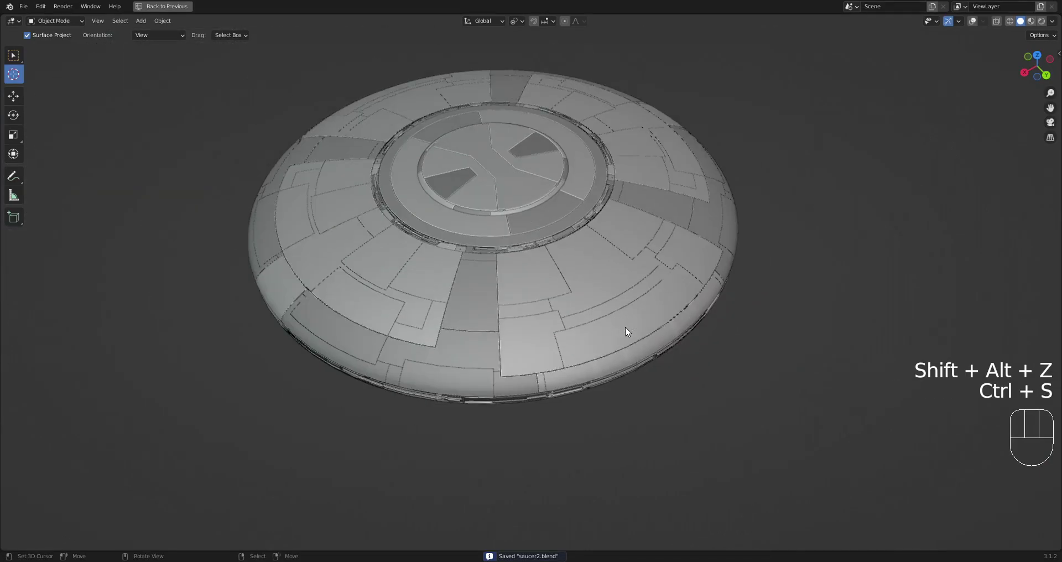
Reopen the Random Panels settings and try successive panel seeds up to 13, checking the panel layout on the whole saucer.
scroll(631, 327, "up", 3)
key("F9")
scroll(748, 337, "up", 6, "ctrl")
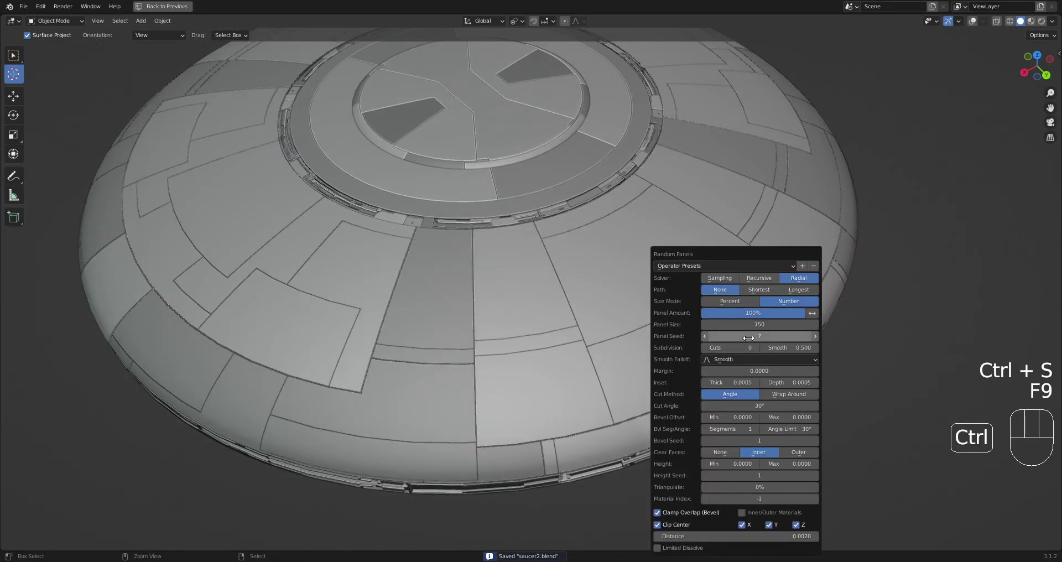
scroll(749, 337, "up", 1, "ctrl")
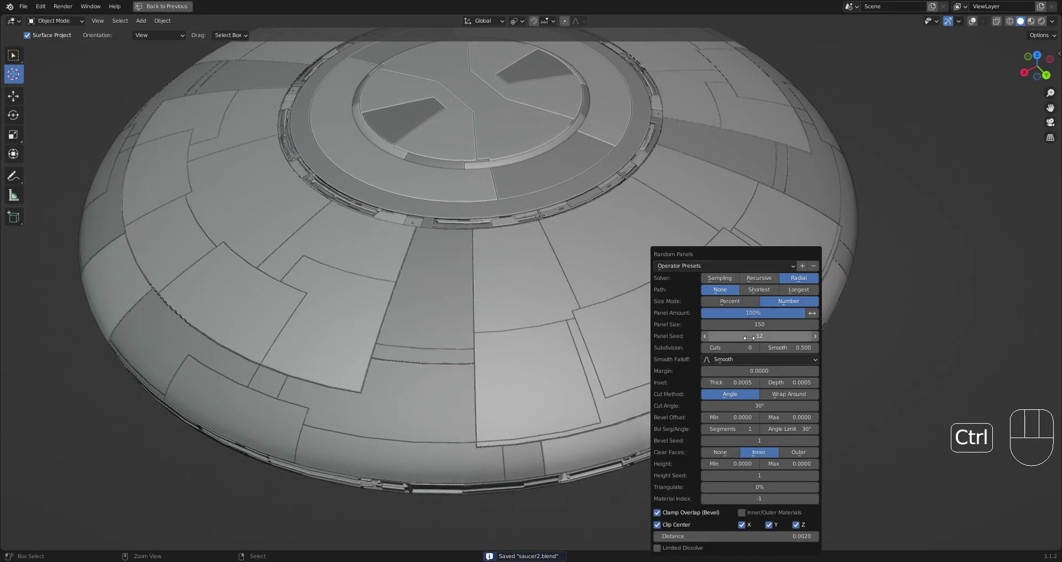
scroll(749, 338, "up", 1, "ctrl")
scroll(440, 370, "down", 3)
scroll(701, 327, "down", 2)
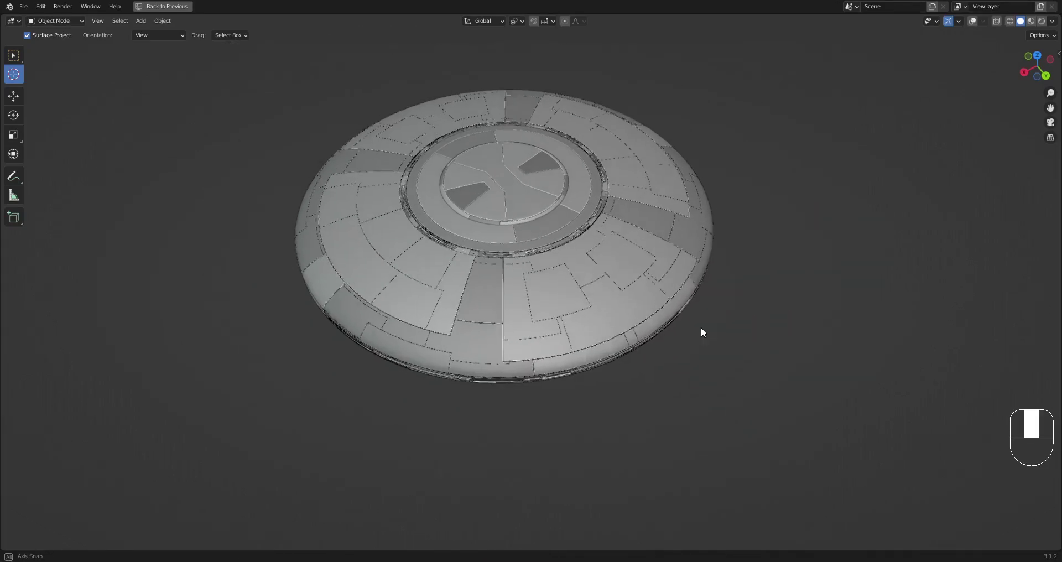
scroll(701, 327, "down", 2, "shift")
scroll(695, 335, "up", 2, "shift")
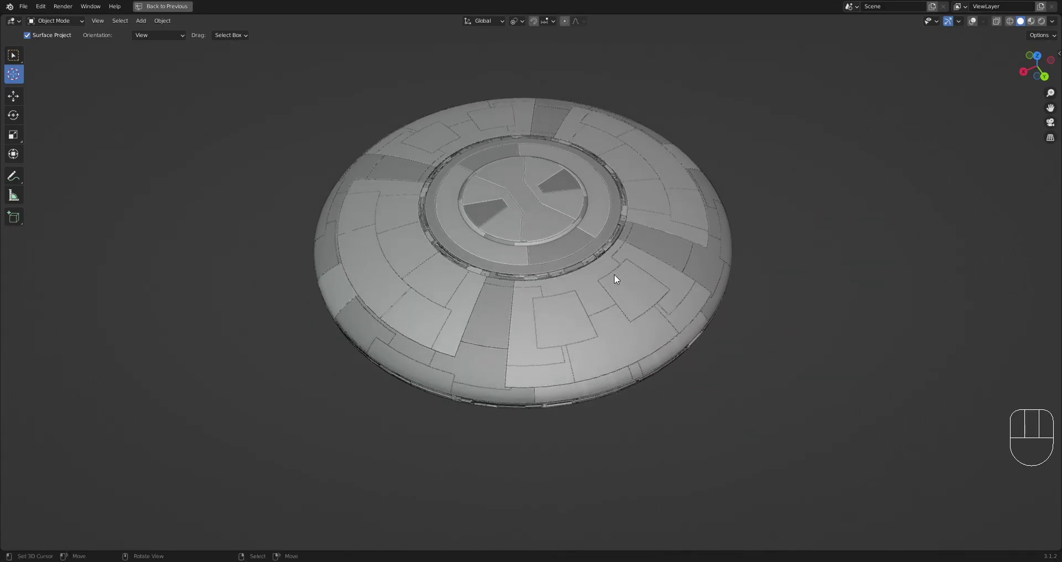
Try a Subdivision of one cut on the random panels and return the cuts to 0.
key("F9")
scroll(802, 337, "up", 2, "ctrl")
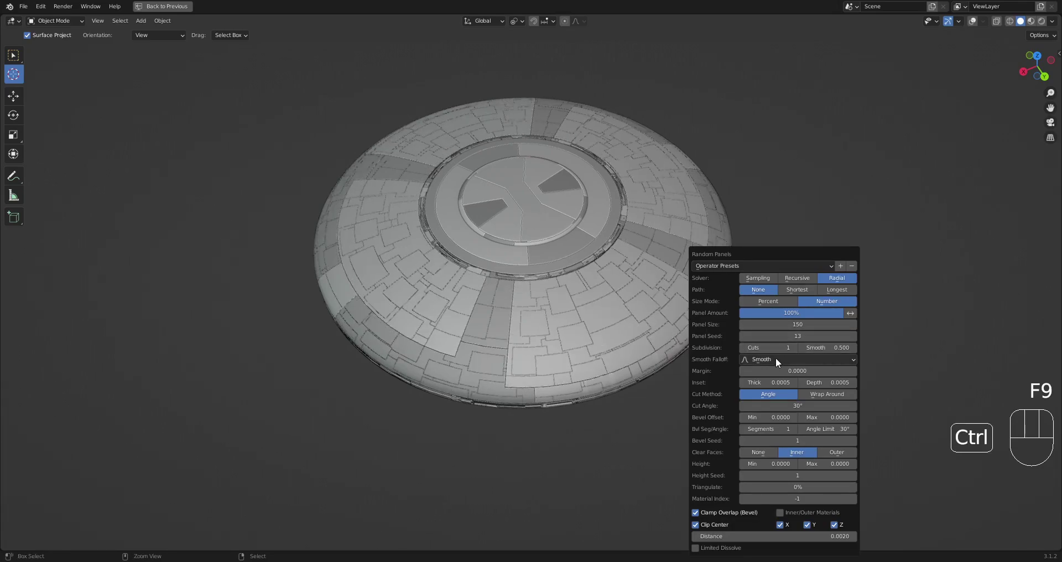
scroll(794, 335, "up", 1, "ctrl")
Cycle through further panel layouts and set the Panel Seed to 18.
scroll(794, 336, "up", 4, "ctrl")
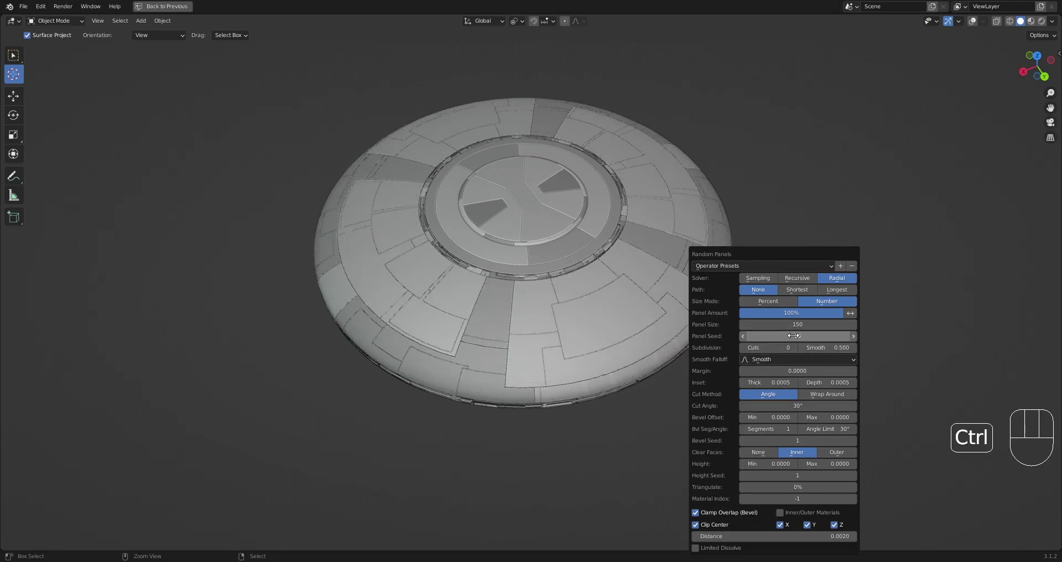
scroll(794, 336, "up", 5, "ctrl")
scroll(794, 336, "up", 3, "ctrl")
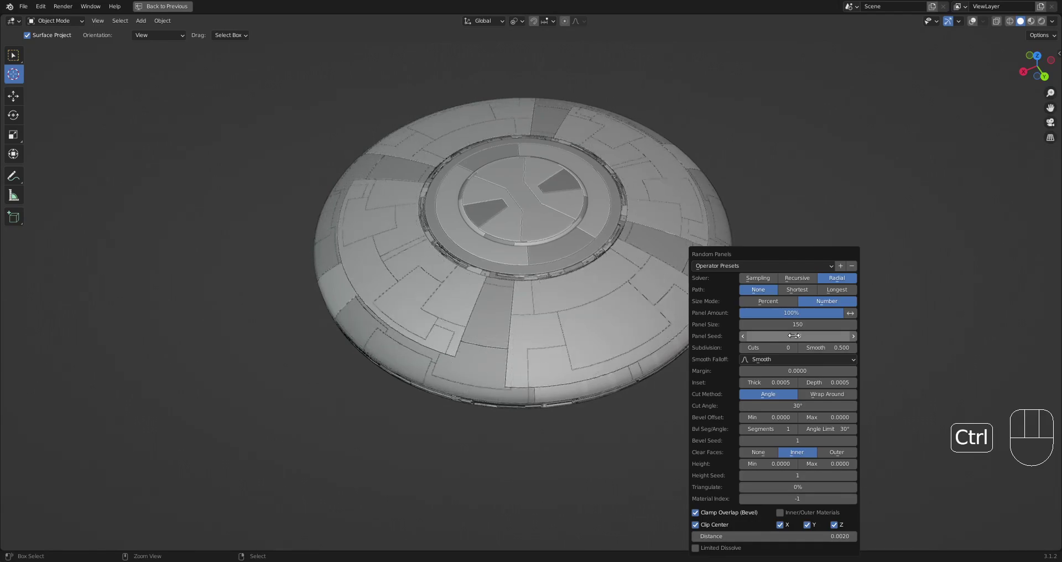
Switch the Random Panels solver to Recursive and set the Panel Size to 148.
left_click(794, 275)
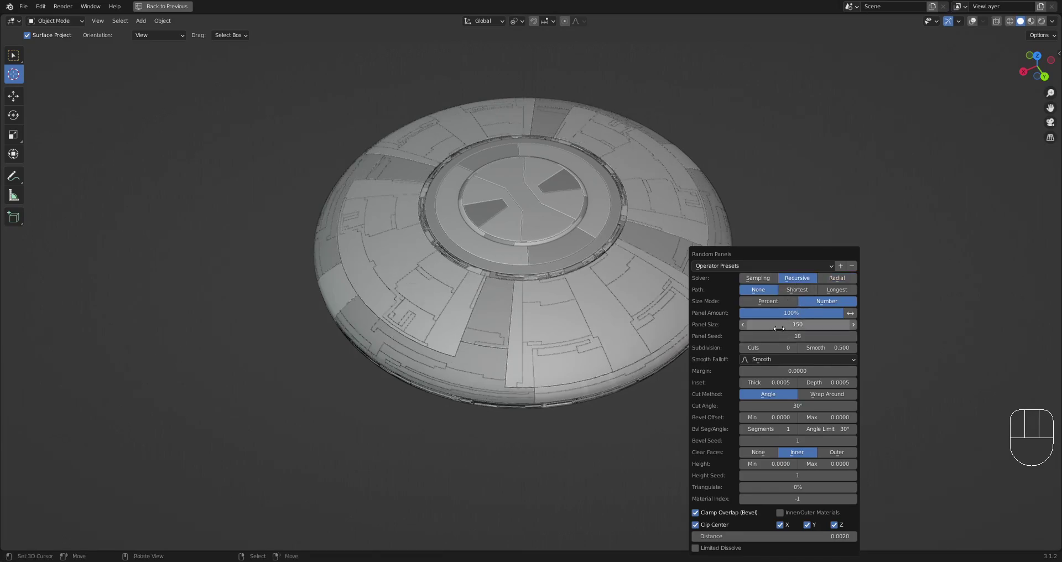
scroll(799, 327, "down", 1, "ctrl")
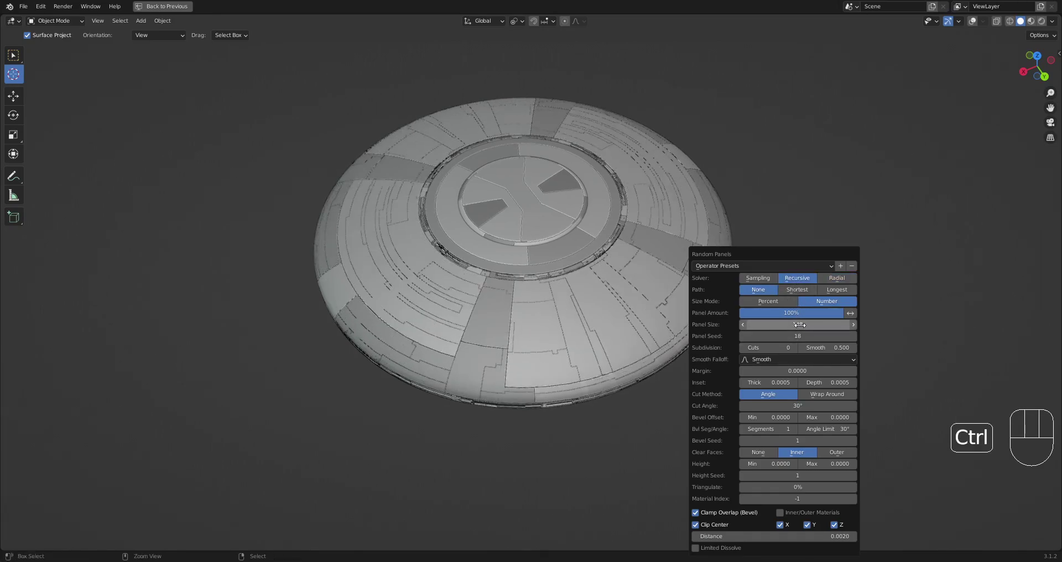
scroll(799, 325, "down", 1, "ctrl")
scroll(799, 325, "down", 1, "ctrl")
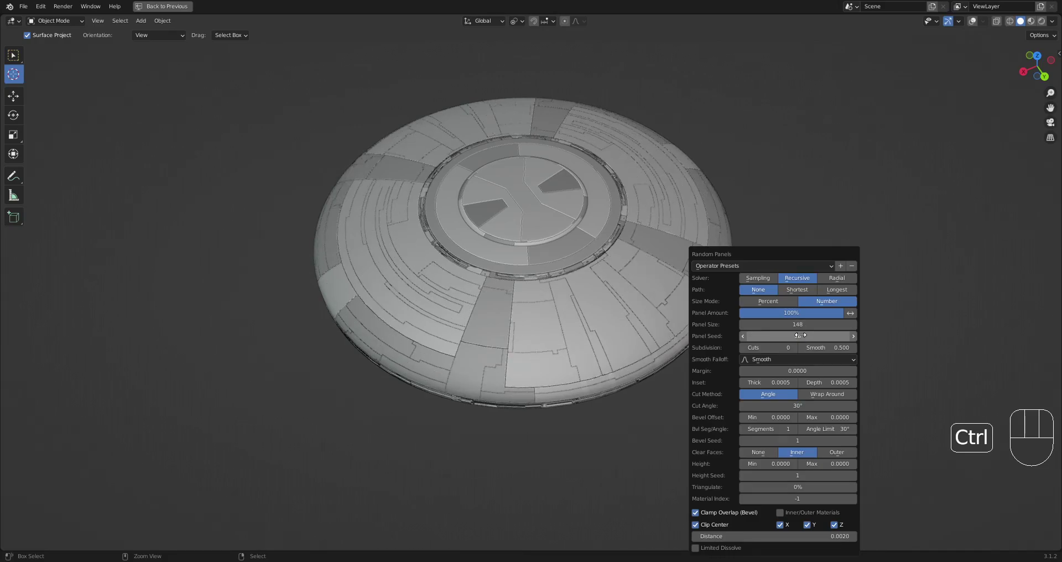
Try other panel seeds with the Recursive solver and return to the long, stepped panel layout.
scroll(800, 336, "down", 3, "ctrl")
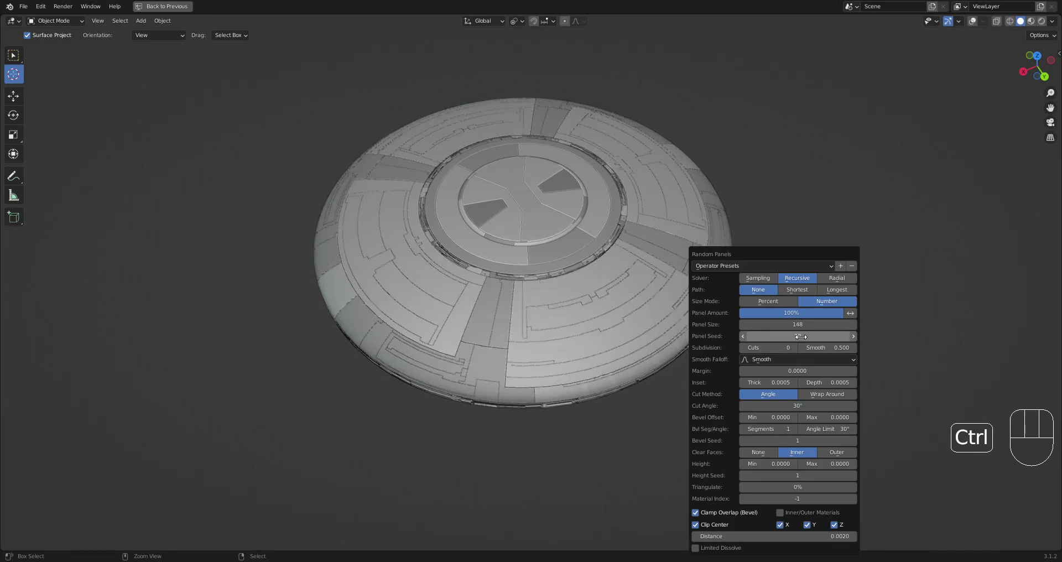
scroll(801, 336, "down", 1, "ctrl")
scroll(801, 336, "down", 1, "ctrl")
scroll(801, 335, "down", 1, "ctrl")
scroll(801, 336, "down", 1, "ctrl")
scroll(800, 335, "down", 1, "ctrl")
scroll(801, 336, "down", 1, "ctrl")
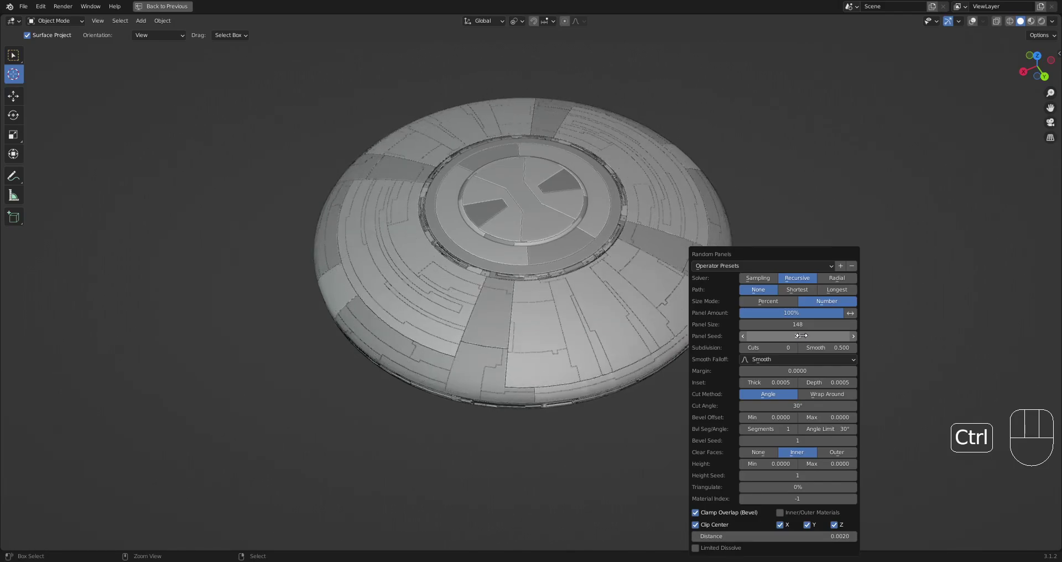
Save the file, mark a render region over the front of the saucer and preview the hull panels in Rendered shading.
middle_click_drag(635, 335, 621, 306)
scroll(612, 319, "up", 1)
key("ctrl+s")
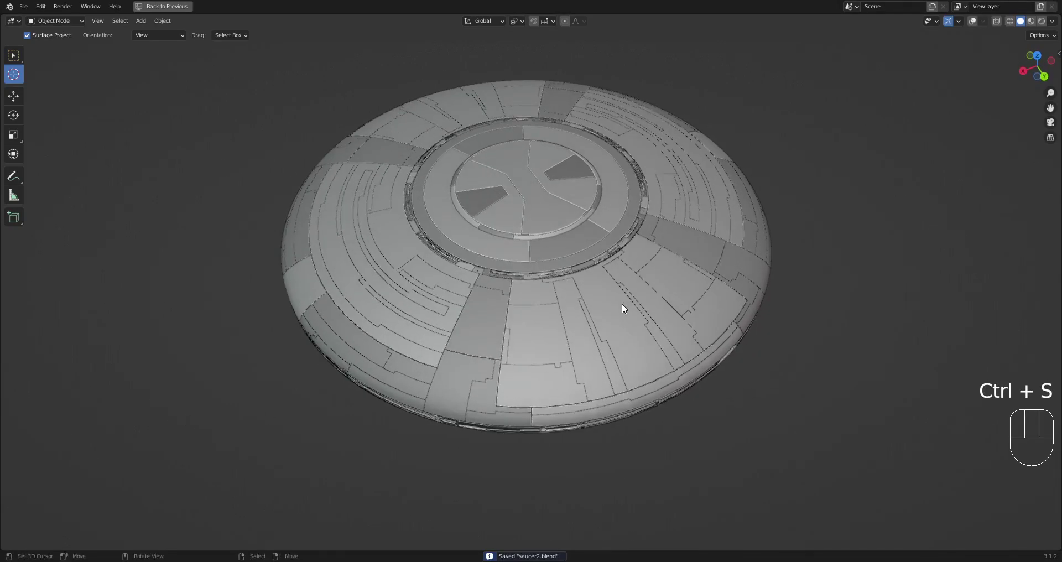
key("ctrl+b")
left_click_drag(299, 197, 784, 437)
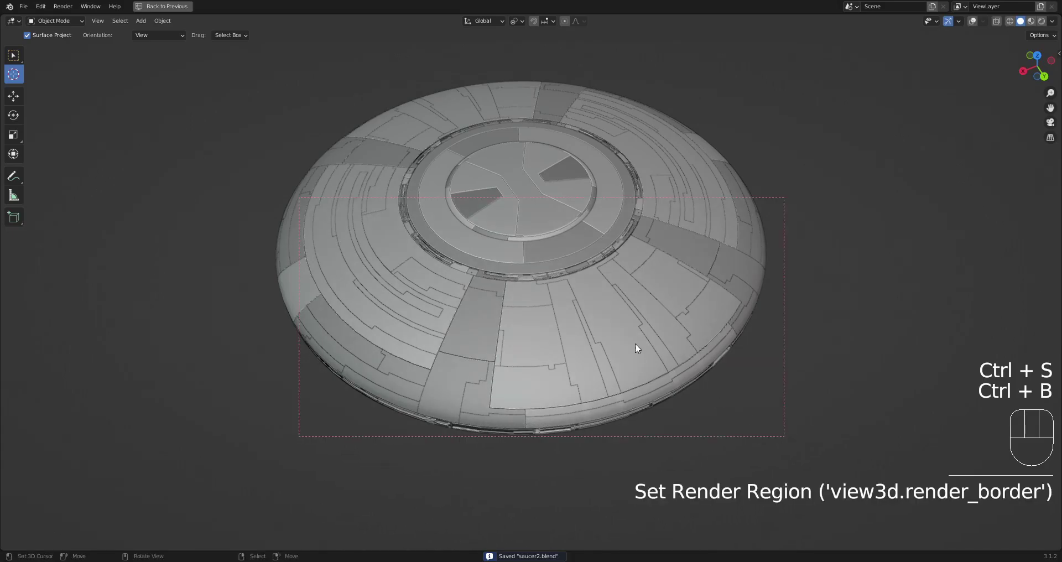
key("z")
left_click(700, 303)
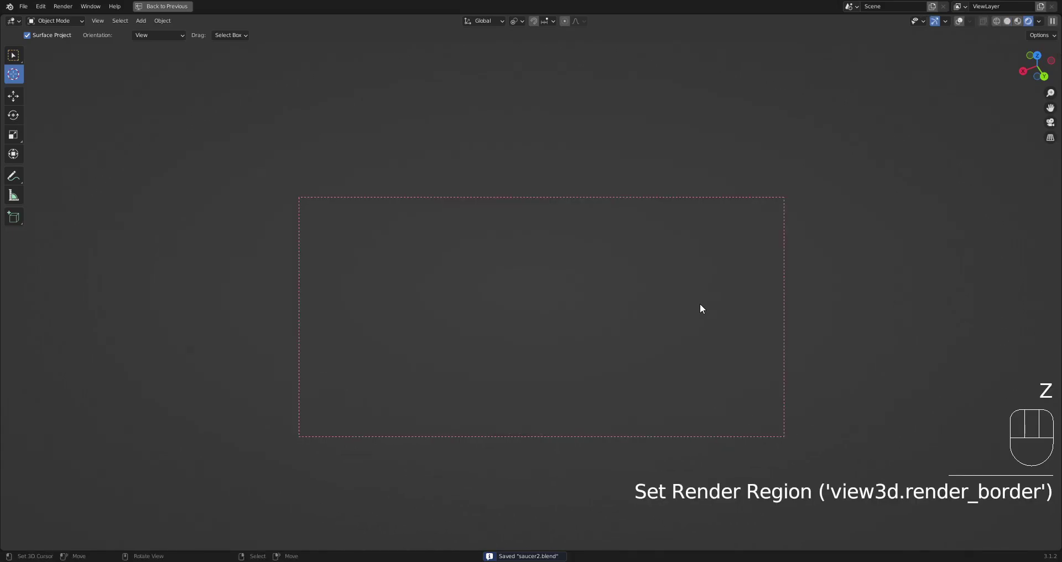
middle_click_drag(712, 339, 703, 320)
middle_click_drag(718, 347, 678, 297, "shift")
scroll(678, 297, "up", 4)
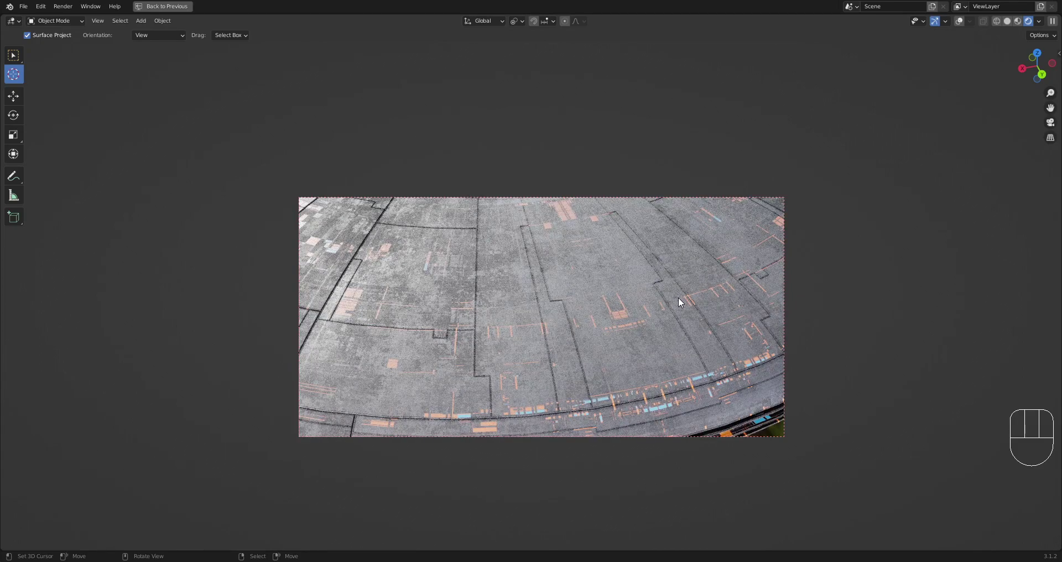
Return to Solid shading, examine the seams at a low angle and select the added random-panel object on the hull.
key("z")
left_click(735, 297)
mouse_move(735, 297)
middle_mouse_down()
mouse_move(707, 304)
mouse_move(738, 301)
middle_mouse_up()
scroll(739, 301, "up", 5)
middle_click_drag(667, 354, 682, 329)
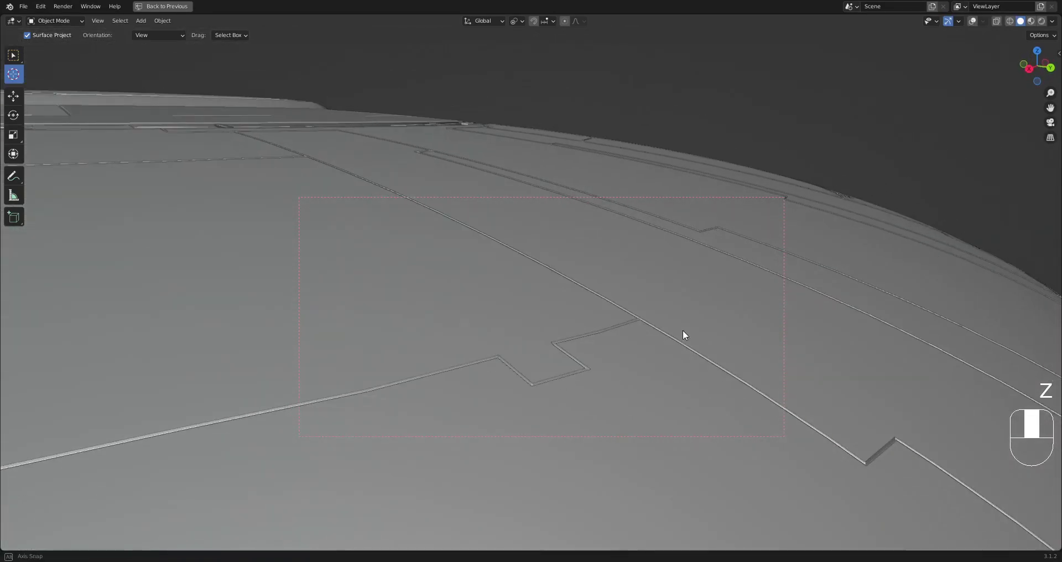
key("shift+alt+z")
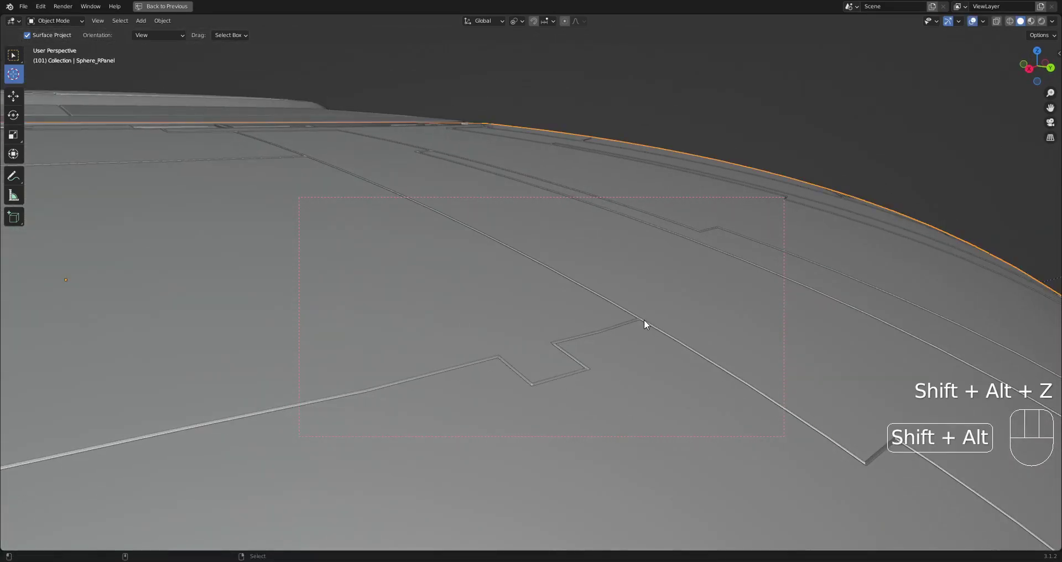
right_click(643, 321)
scroll(644, 320, "down", 6)
key("shift+alt+z")
scroll(642, 357, "up", 6)
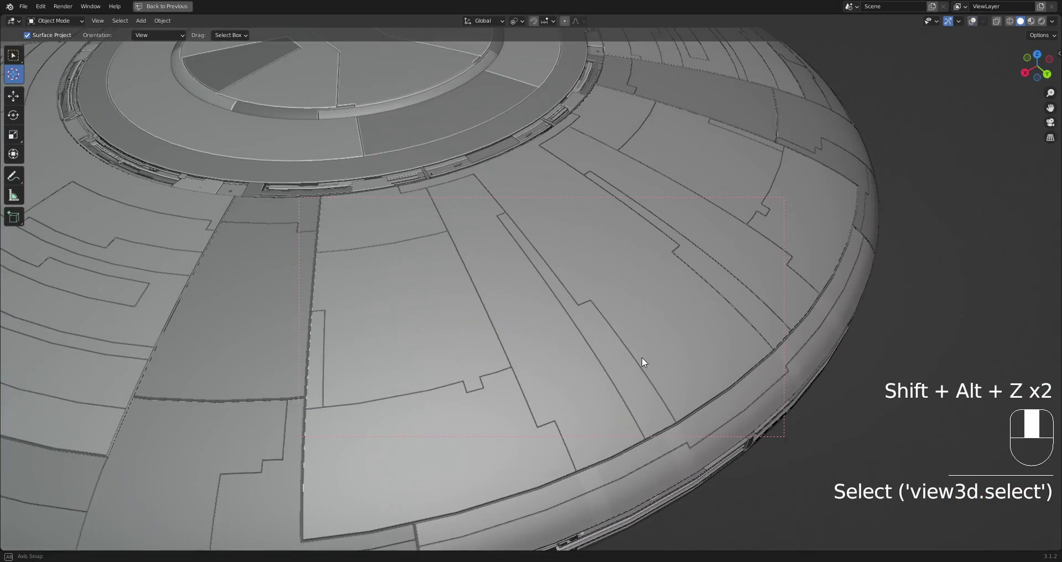
Restore the full multi-editor layout from the maximized viewport and save the file.
key("ctrl+s")
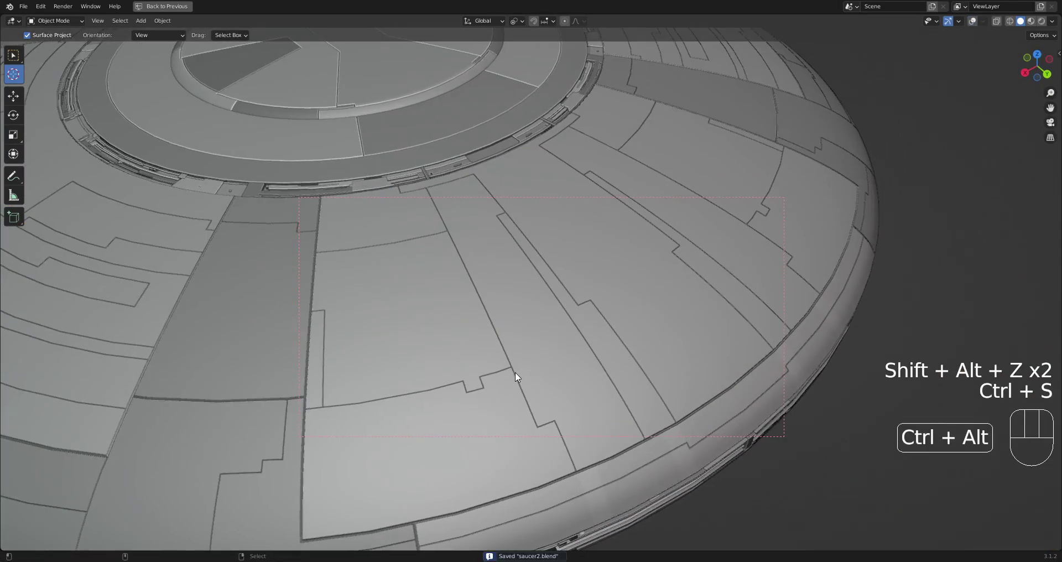
scroll(552, 370, "down", 3)
middle_click_drag(609, 381, 658, 385, "shift")
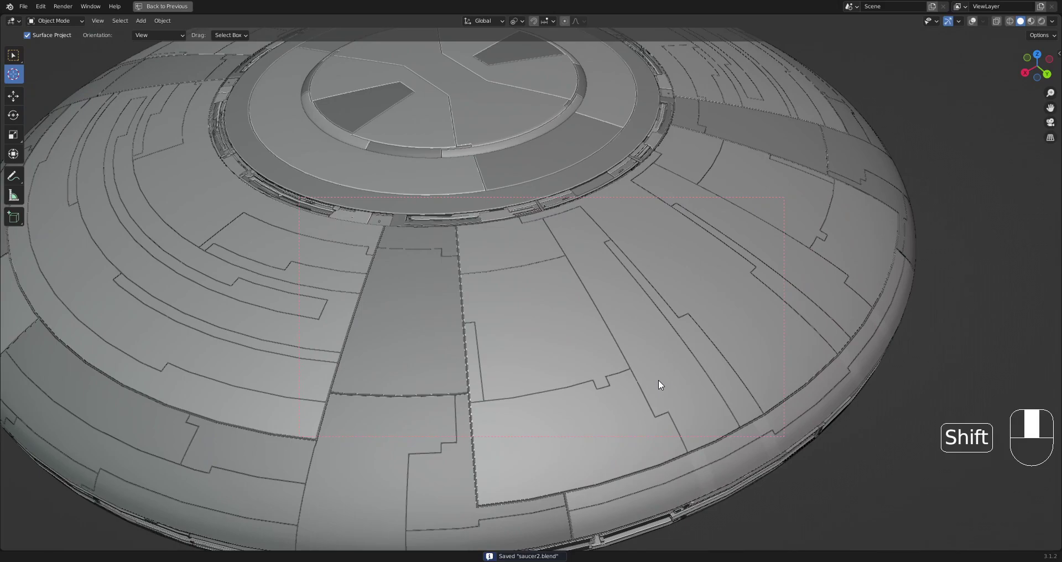
scroll(646, 375, "down", 3)
key("ctrl+space")
middle_click_drag(578, 311, 615, 270, "shift")
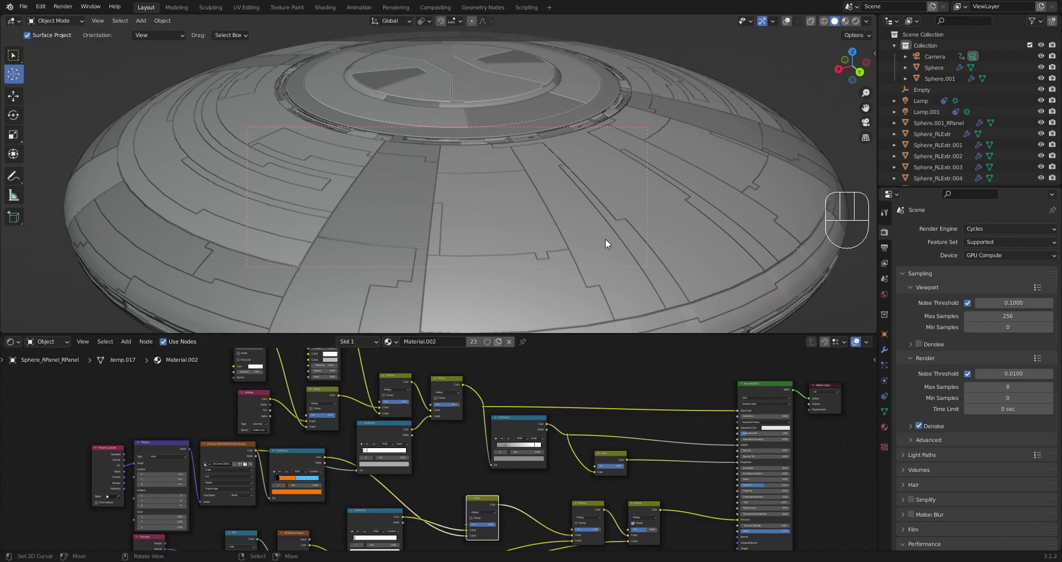
key("g")
right_click(608, 224)
key("ctrl+s")
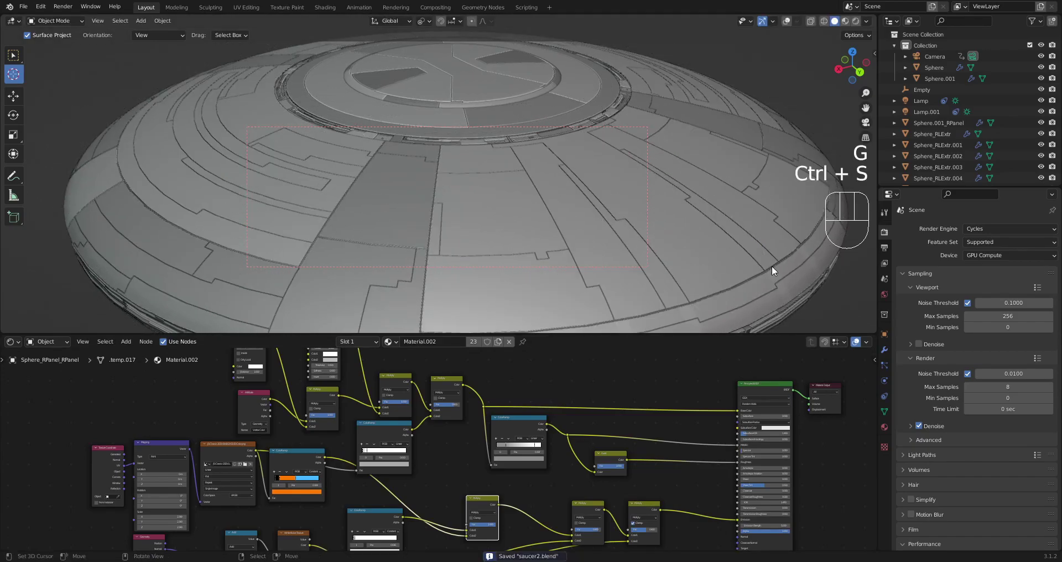
Disable Diffuse, Glossy, Transmission, Volume Scatter and Shadow ray visibility for the selected panel object, keeping only Camera enabled.
left_click(884, 334)
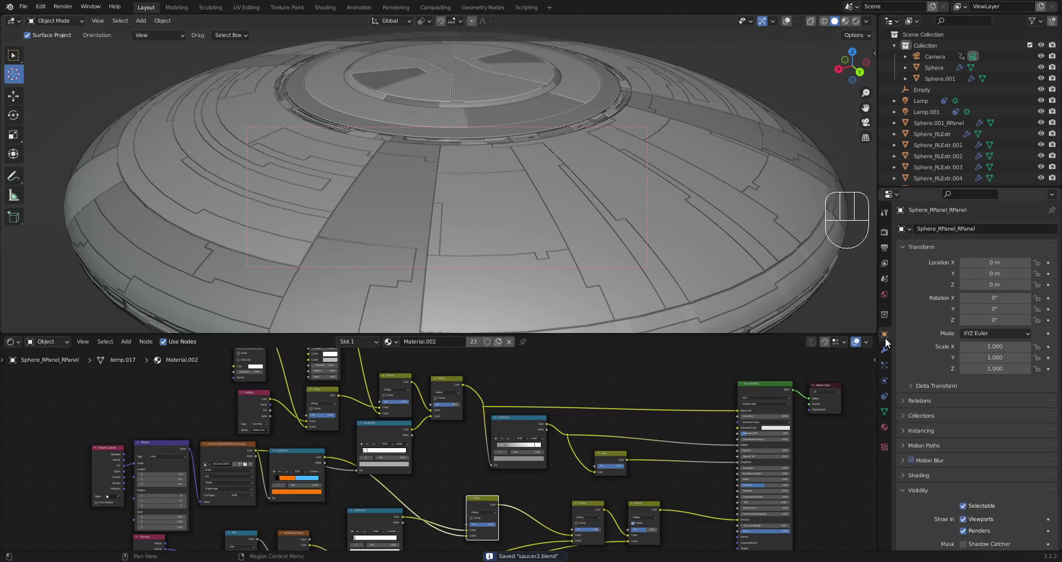
scroll(935, 466, "down", 6)
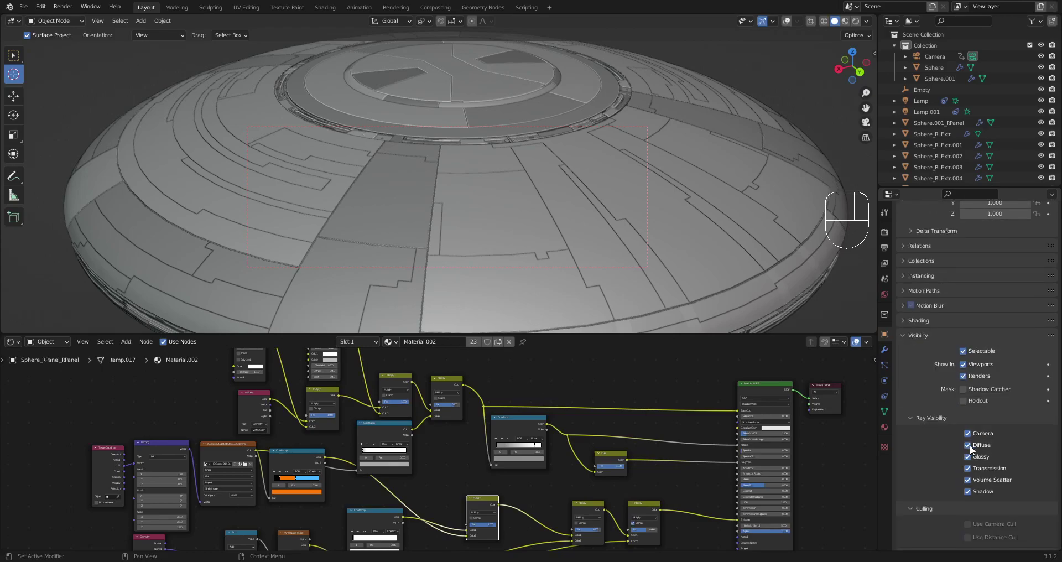
left_click_drag(967, 445, 967, 491)
Switch the viewport to Rendered shading and check the hull panels with the reduced ray visibility.
mouse_move(642, 282)
middle_mouse_down()
mouse_move(623, 246)
mouse_move(612, 252)
middle_mouse_up()
key("z")
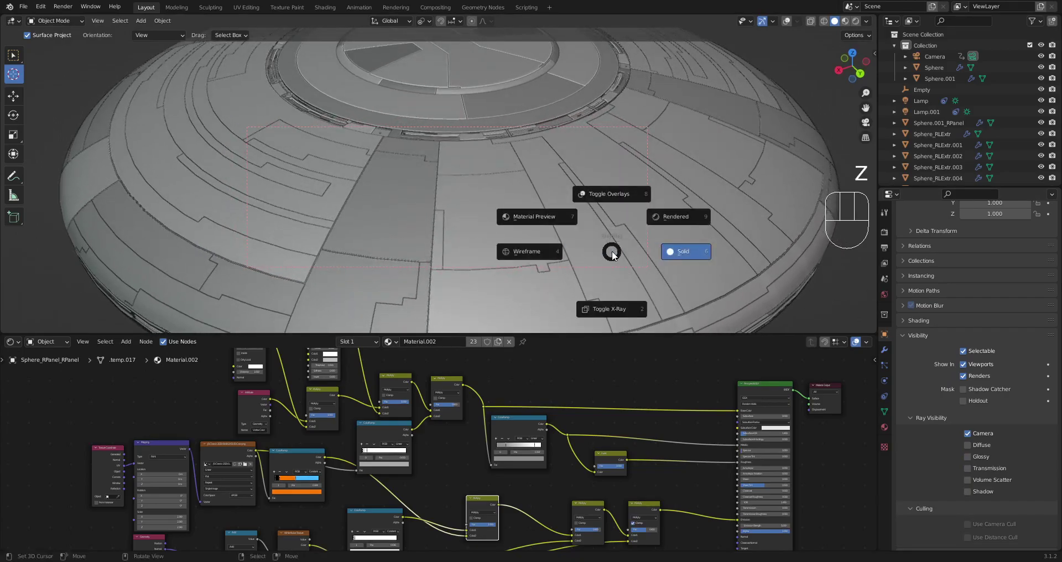
left_click(669, 216)
middle_click_drag(634, 225, 658, 208, "shift")
middle_click_drag(695, 201, 671, 215)
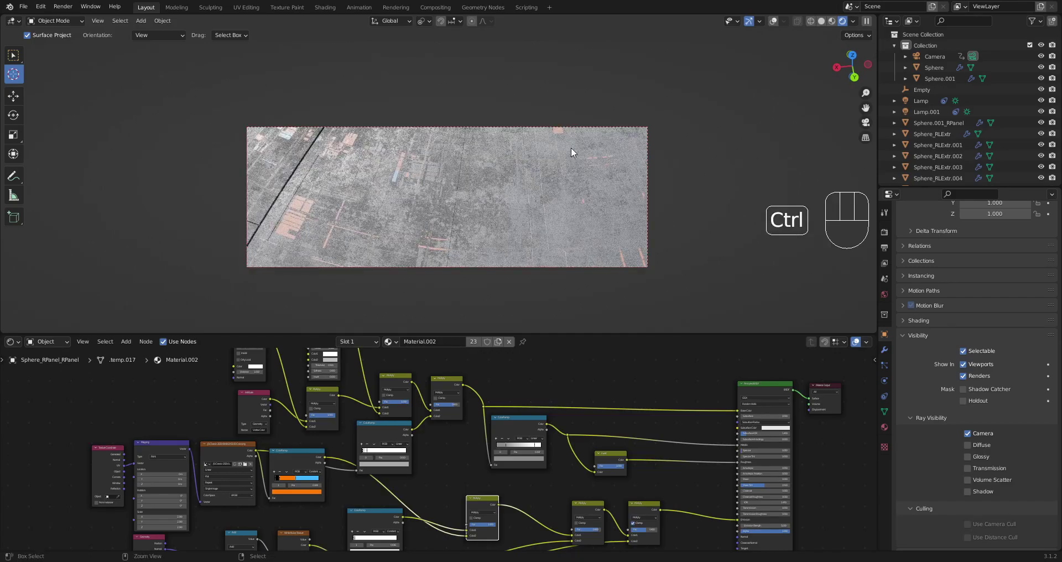
Redraw a larger render region around the saucer and examine the panel seams on its underside.
key("ctrl+b")
left_click_drag(194, 85, 747, 338)
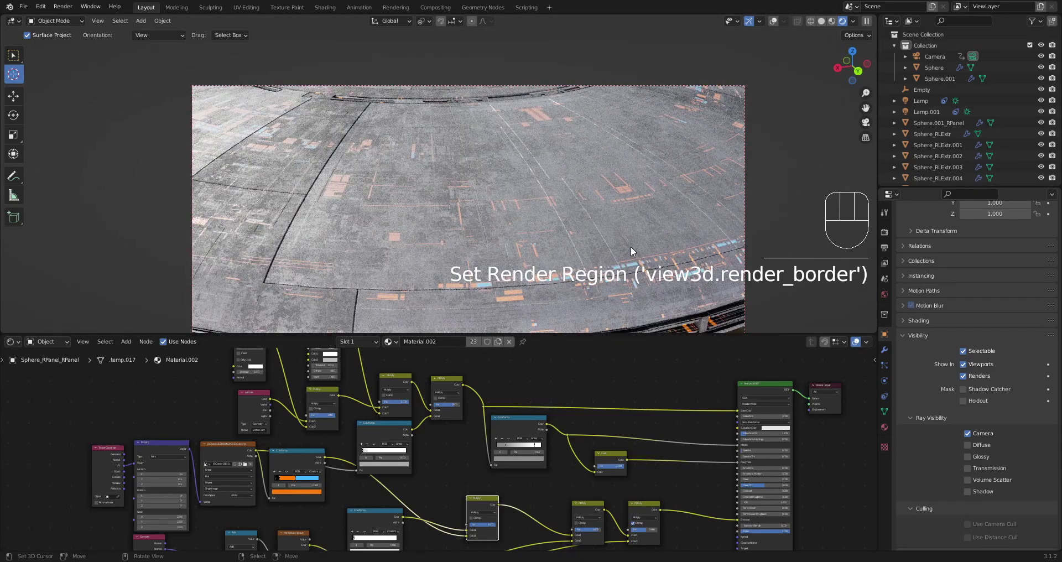
scroll(630, 247, "down", 5)
middle_click_drag(563, 270, 577, 237)
scroll(576, 237, "up", 3)
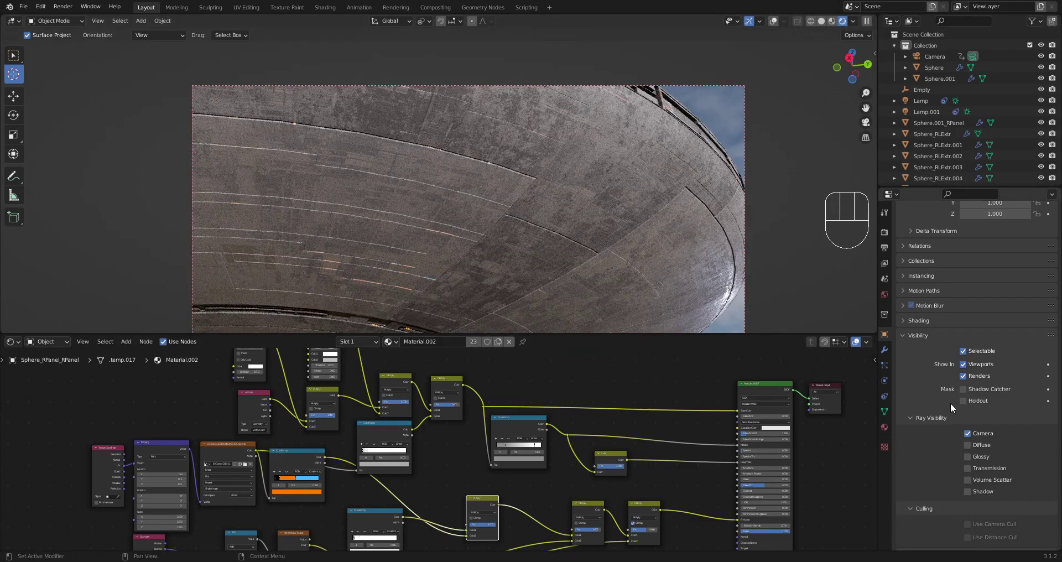
Enable Diffuse through Shadow ray visibility and disable them again to compare the rendered panel seams.
left_click_drag(967, 444, 968, 492)
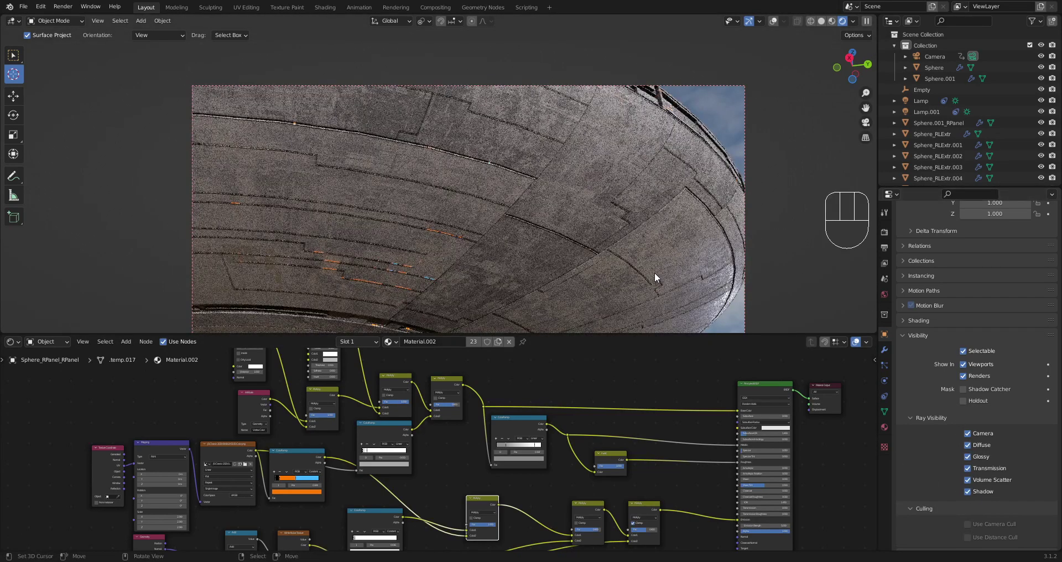
left_click_drag(967, 446, 964, 493)
middle_click_drag(410, 218, 597, 238)
Return the viewport to Solid shading and save the file.
key("z")
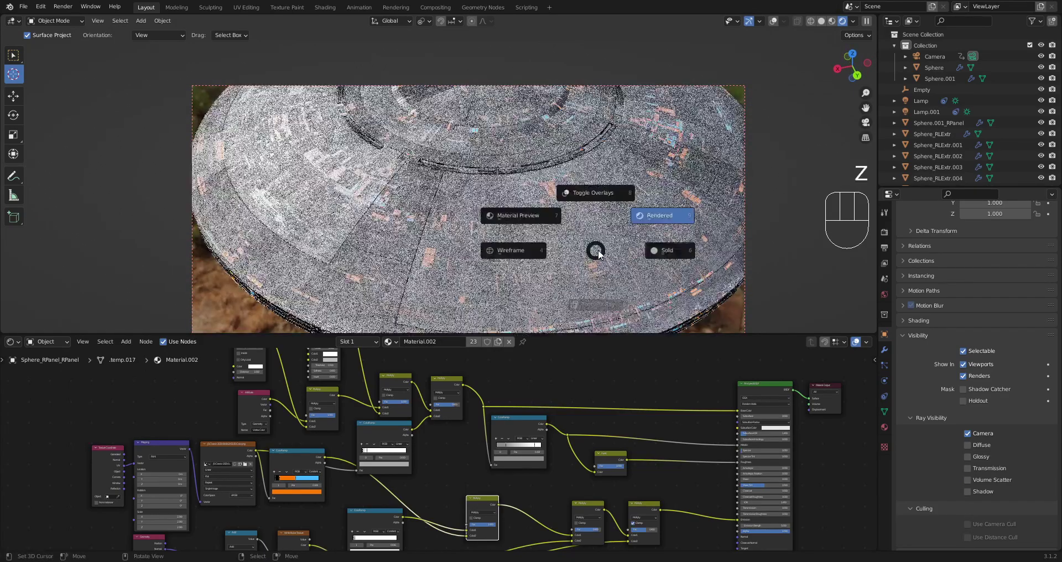
left_click(665, 250)
key("ctrl+s")
scroll(583, 237, "down", 1)
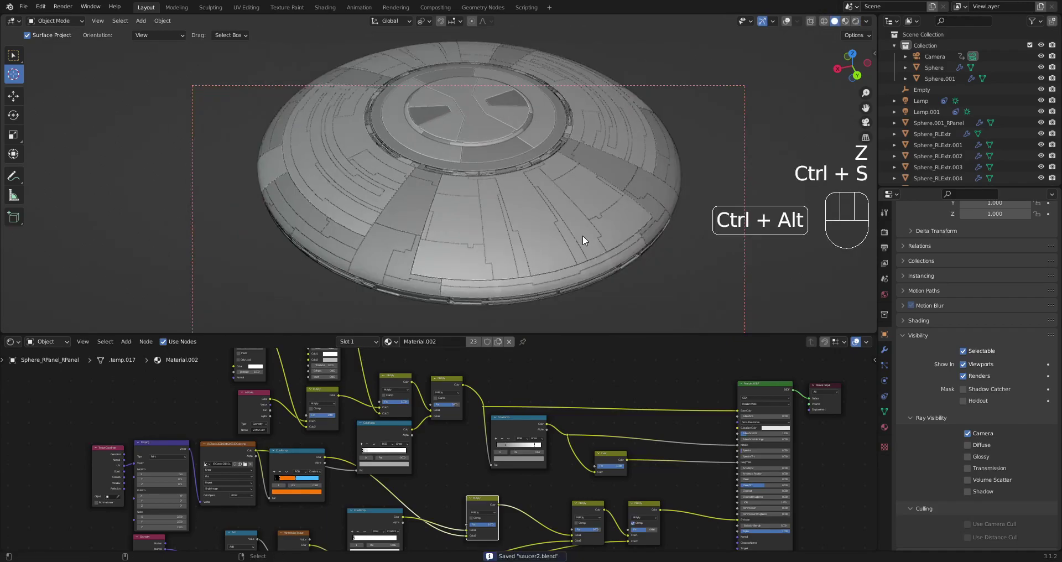
Clear the viewport's render region and view the saucer hull from a lower angle.
key("ctrl+alt+b")
scroll(582, 234, "up", 1)
scroll(638, 215, "down", 1)
middle_click_drag(591, 235, 625, 208)
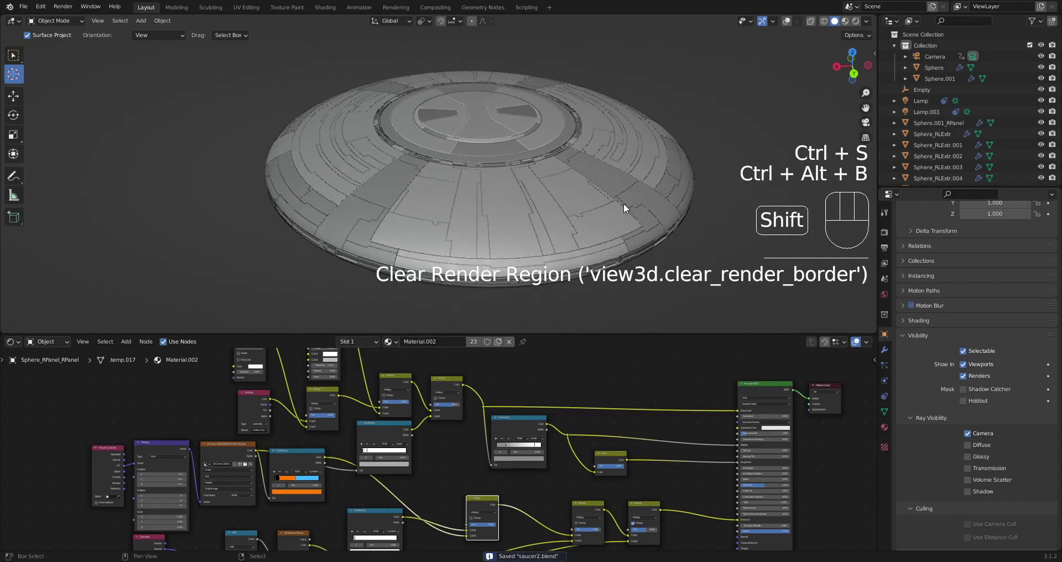
Try to run Random Panels on the main hull panels, and clear the object selection.
scroll(576, 201, "up", 1)
key("shift+q")
left_click(568, 198)
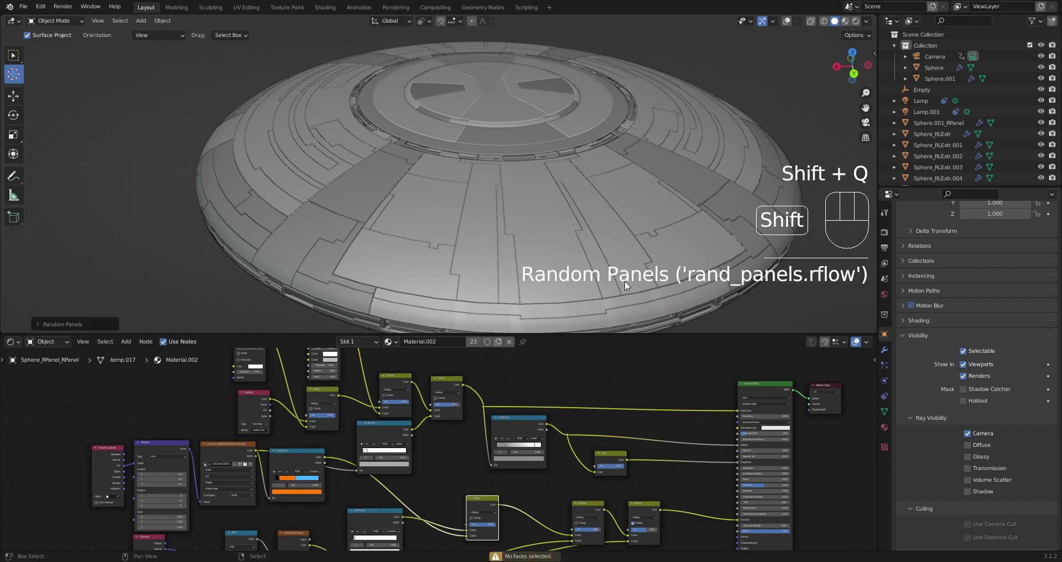
key("Tab")
key("shift+alt+z")
key("shift+q")
key("Tab")
key("shift+q")
left_click(543, 198)
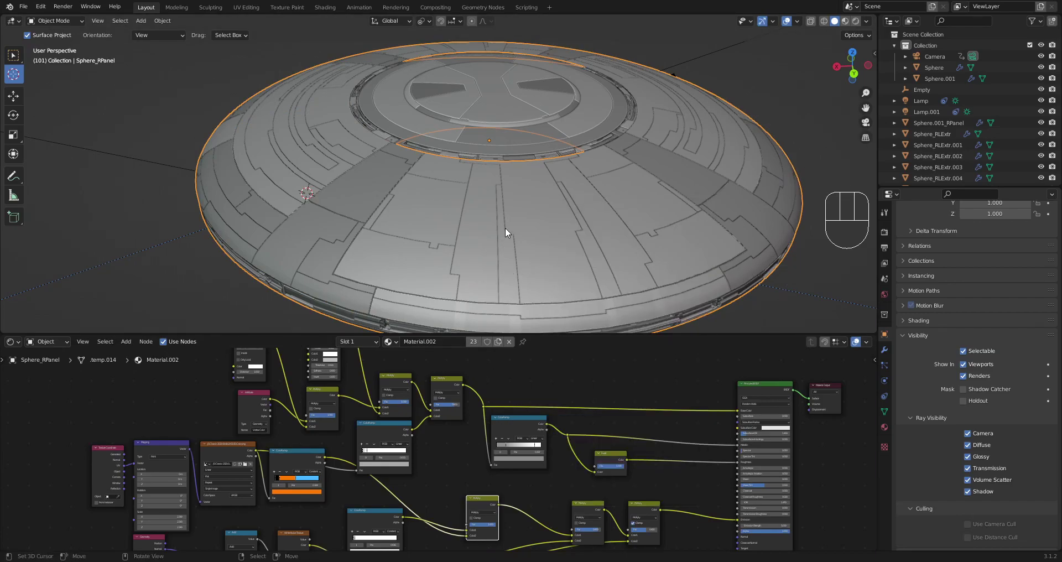
scroll(547, 221, "down", 4)
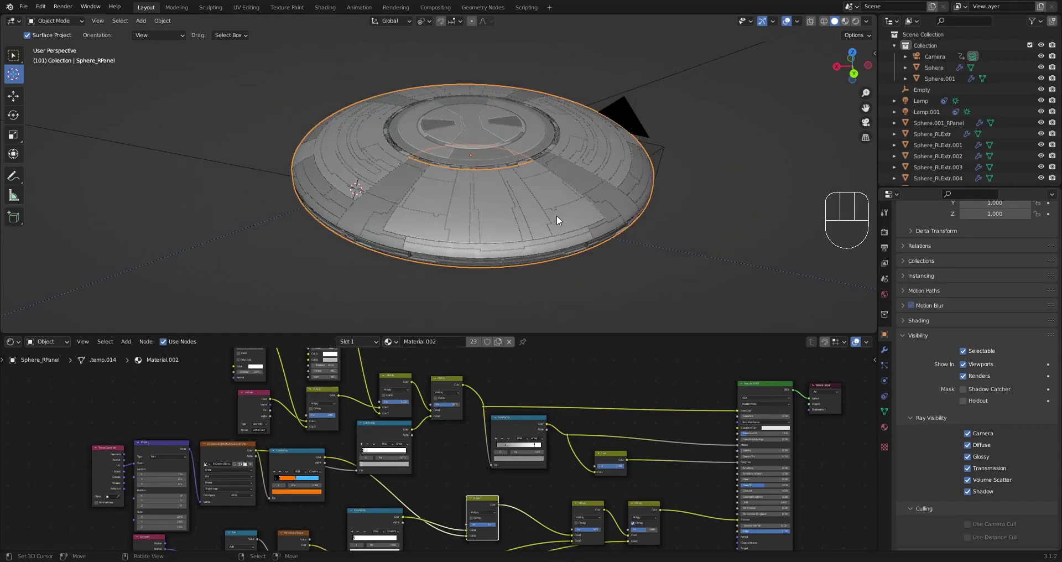
scroll(557, 216, "up", 6)
key("alt+a")
Maximize the 3D view and, in face mode, select faces in three sections of the ring surrounding the central disc.
mouse_move(528, 244)
middle_mouse_down()
mouse_move(540, 238)
mouse_move(512, 242)
middle_mouse_up()
key("ctrl+space")
scroll(519, 232, "up", 2)
left_click(541, 251)
key("Tab")
key("alt+a")
key("3")
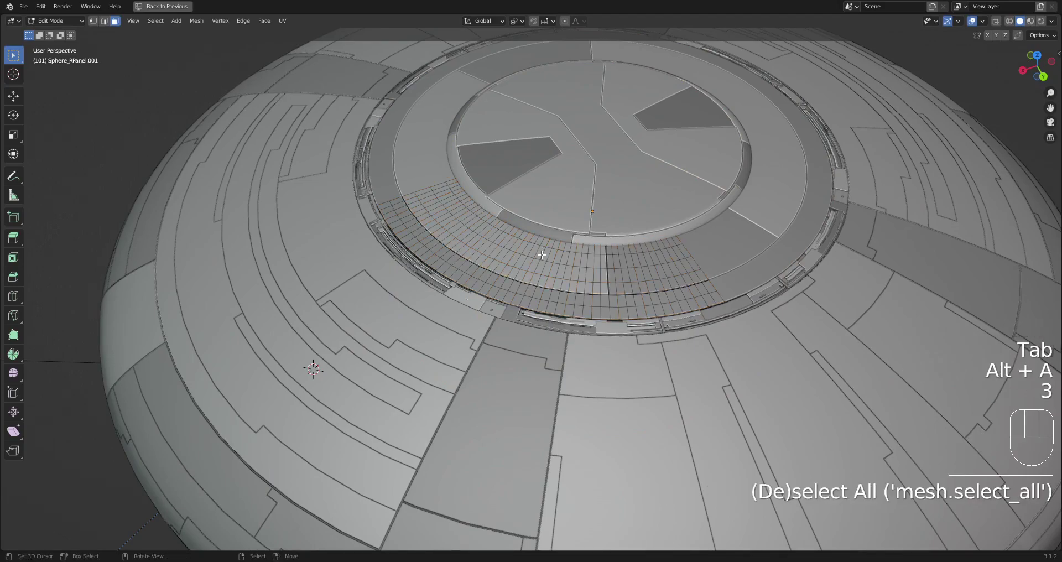
key("3")
left_click(540, 252, "shift")
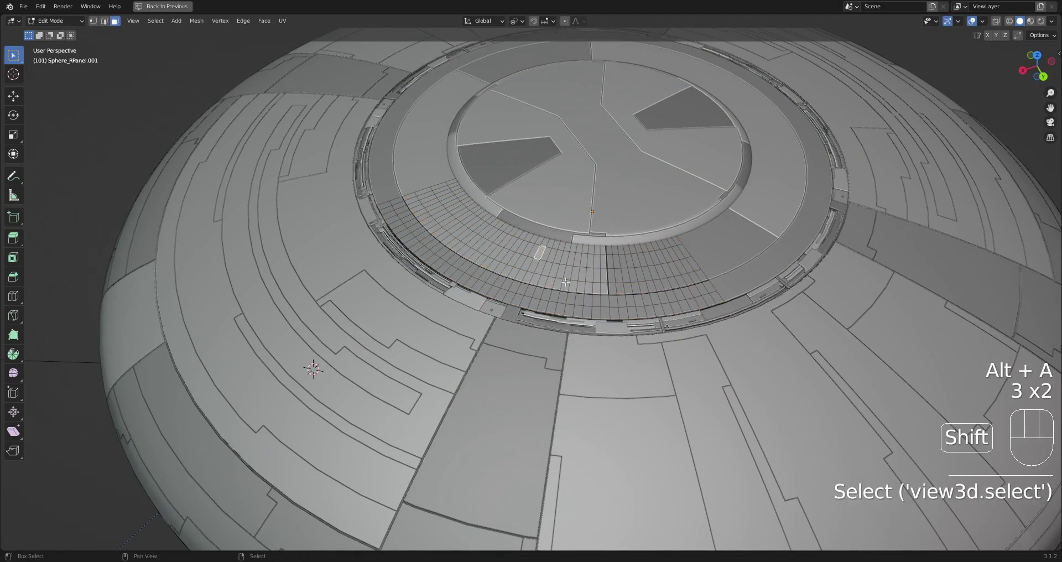
left_click(579, 300, "shift")
left_click(654, 257, "shift")
Run Random Panels on the selected ring object, Sphere_RPanel.001, in Object Mode.
key("Tab")
key("shift+q")
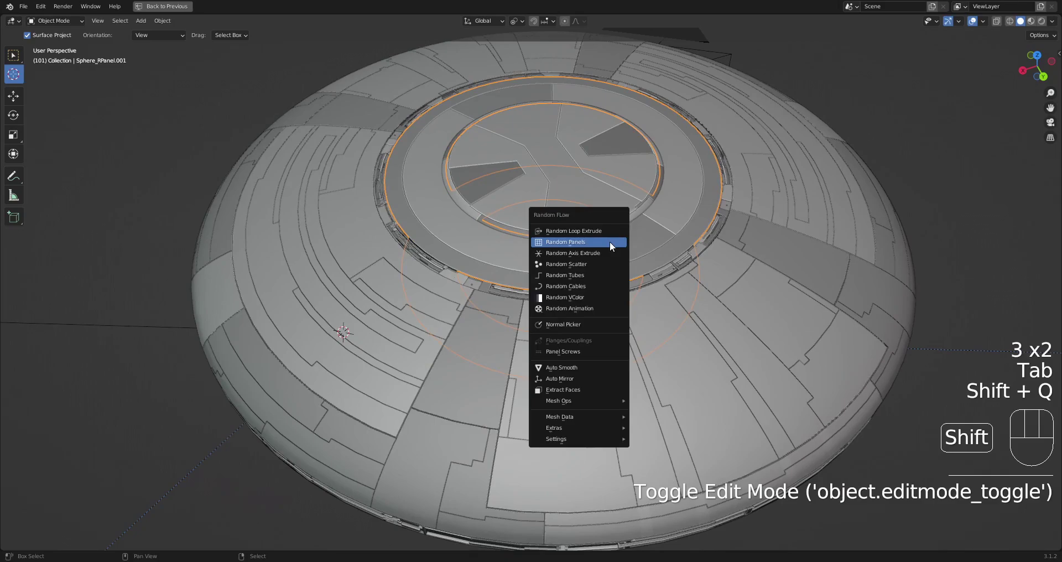
key("Tab")
key("shift+q")
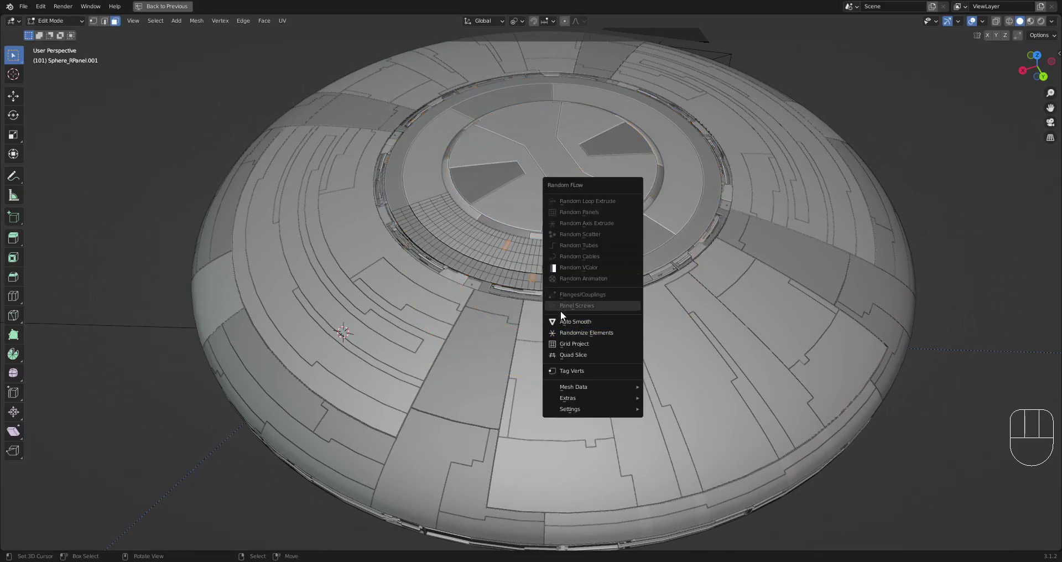
key("q")
left_click(601, 245)
key("Tab")
key("shift+q")
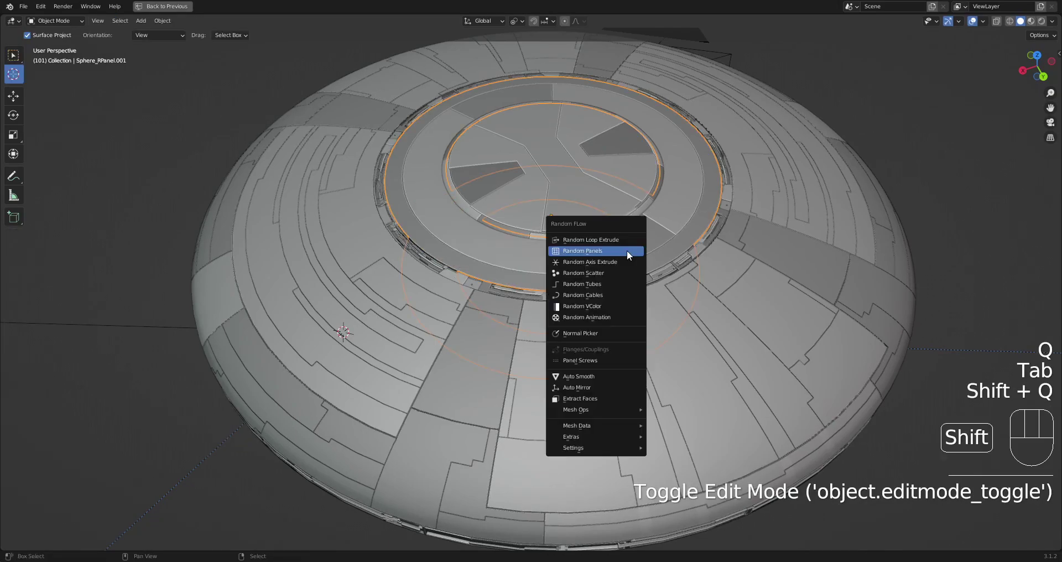
left_click(627, 251)
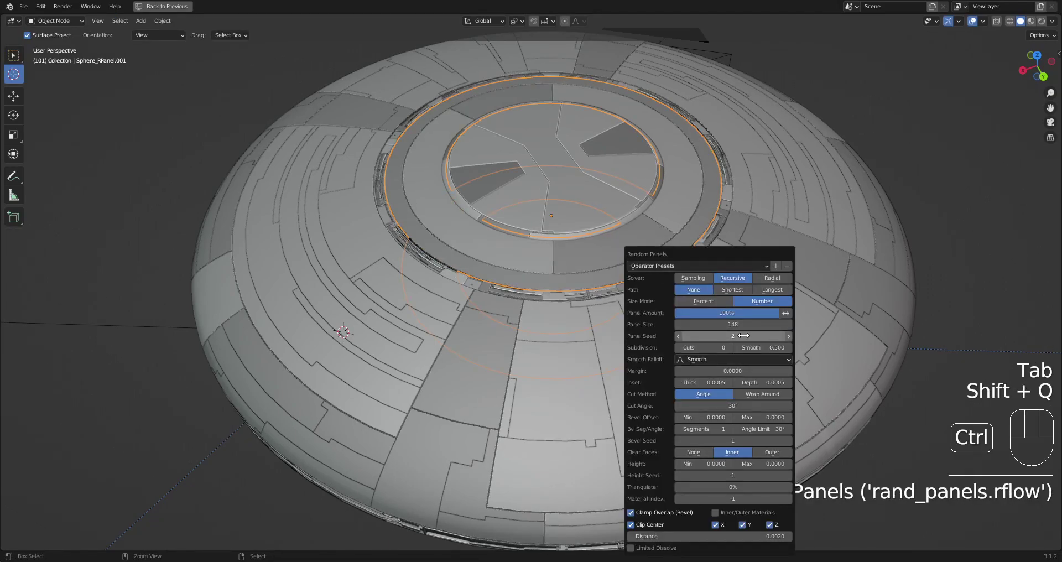
Reduce the ring panels' numeric panel size and set the panel seed to 6.
left_click_drag(758, 324, 698, 324)
scroll(757, 336, "up", 2, "ctrl")
scroll(758, 337, "up", 1, "ctrl")
middle_click_drag(758, 338, 640, 293)
scroll(640, 293, "up", 2)
Set the ring panels to the Percent size mode with a 12% panel size and a panel seed of 14.
key("F9")
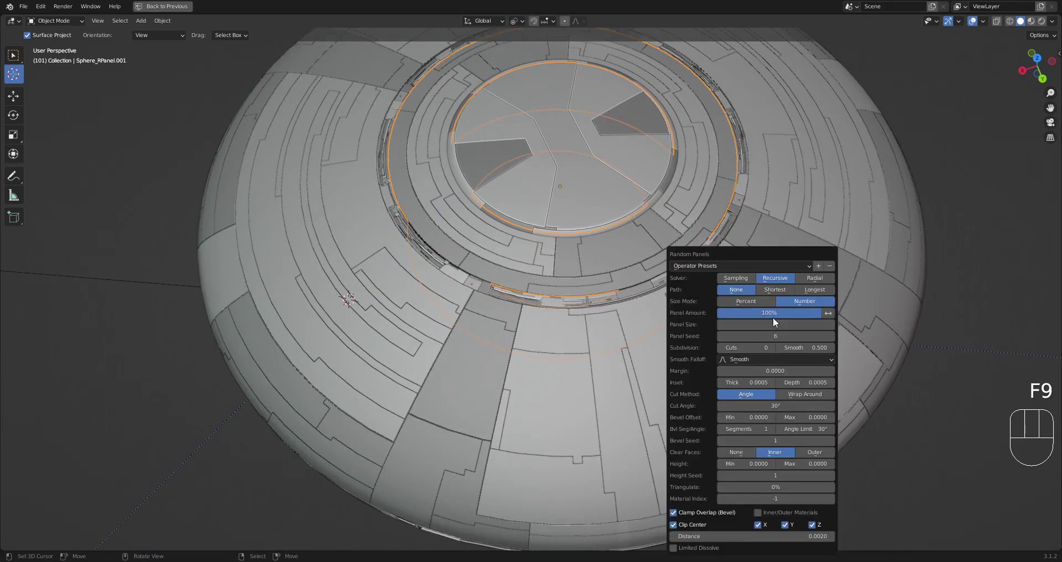
left_click_drag(778, 323, 785, 323)
scroll(753, 333, "up", 2, "ctrl")
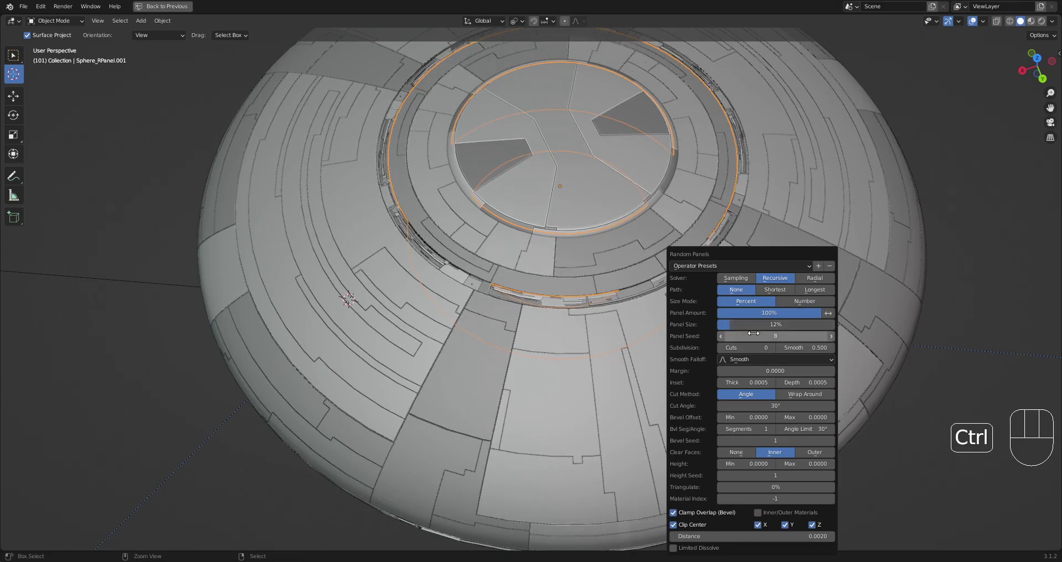
scroll(754, 333, "up", 1, "ctrl")
scroll(753, 333, "up", 4, "ctrl")
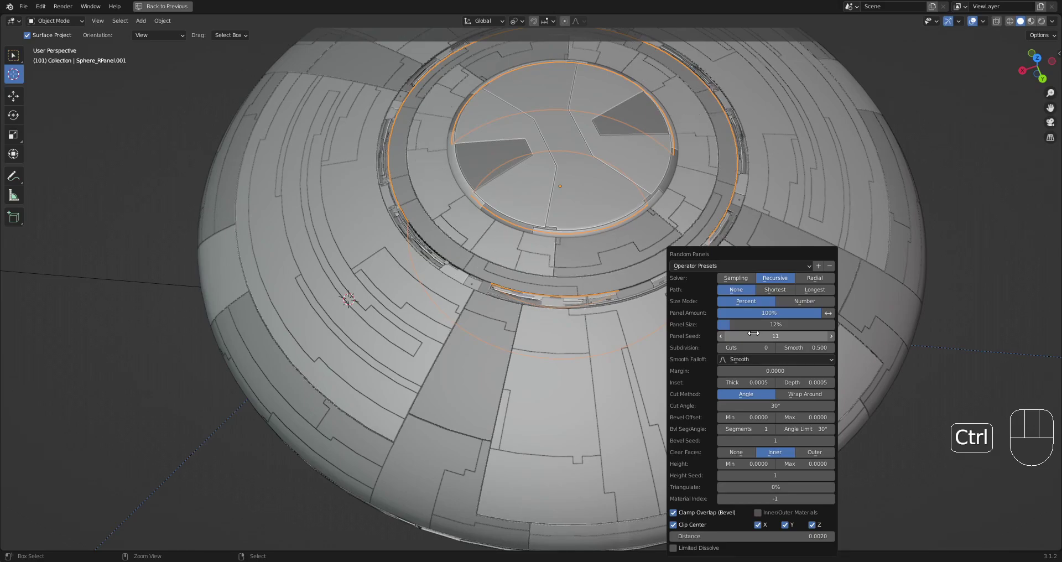
scroll(753, 333, "up", 2, "ctrl")
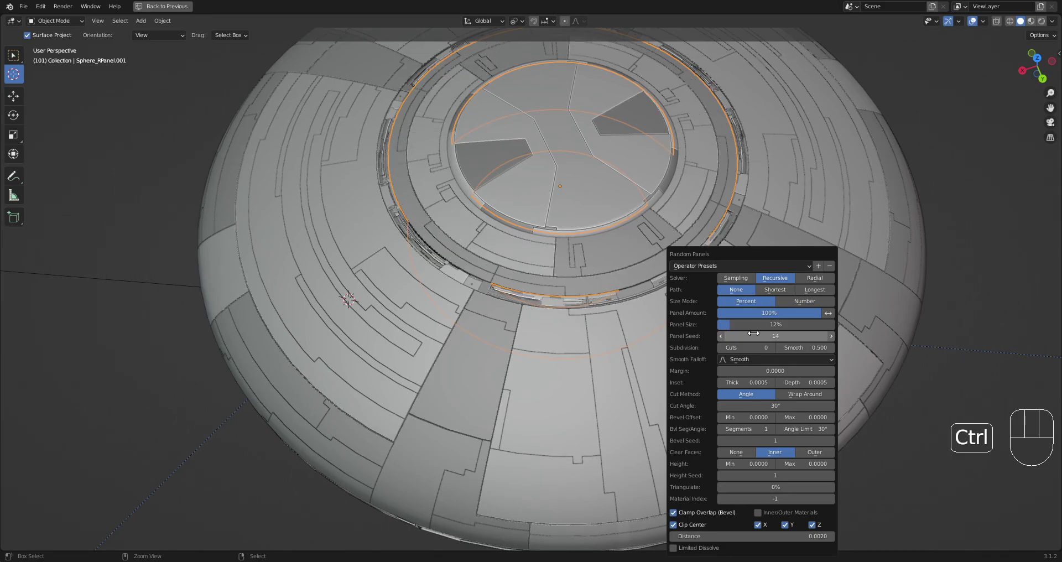
scroll(753, 333, "down", 1, "ctrl")
left_click(596, 355)
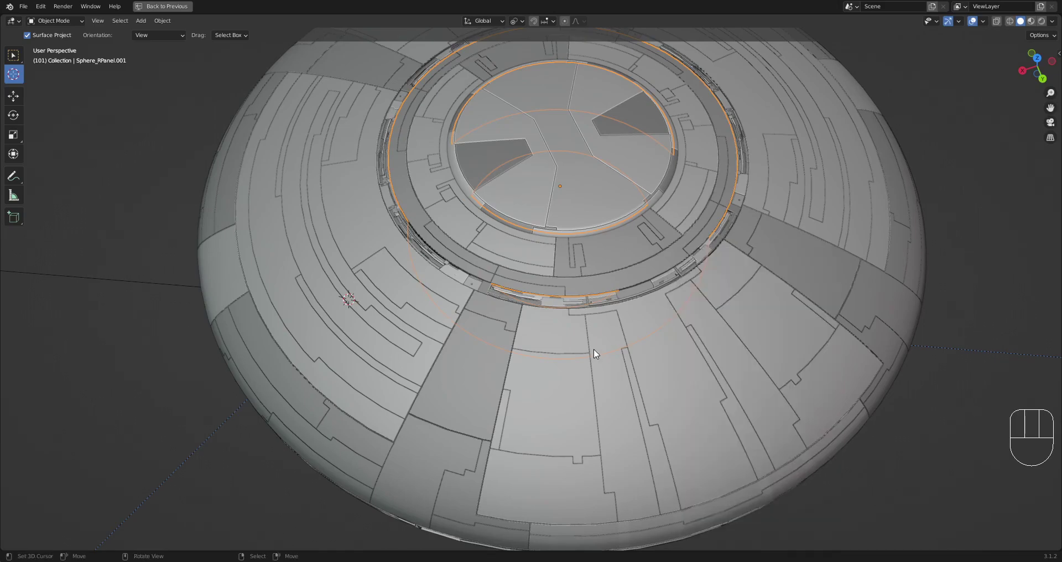
Add a second Random Panels layer to the ring with the Radial solver, 13% panel size and seed 7.
middle_click_drag(625, 304, 633, 300)
key("shift+q")
left_click(715, 241)
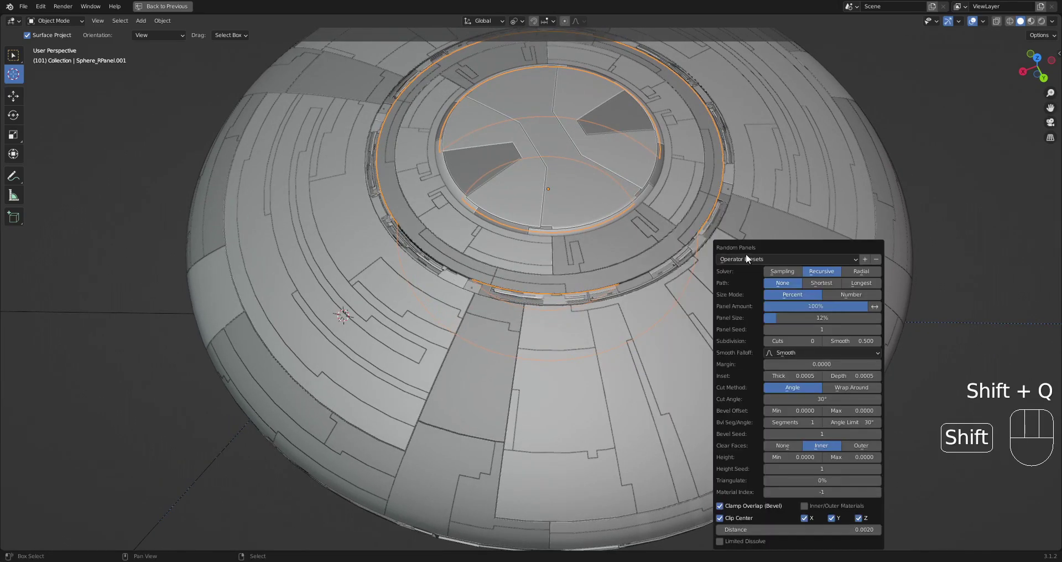
left_click(847, 270)
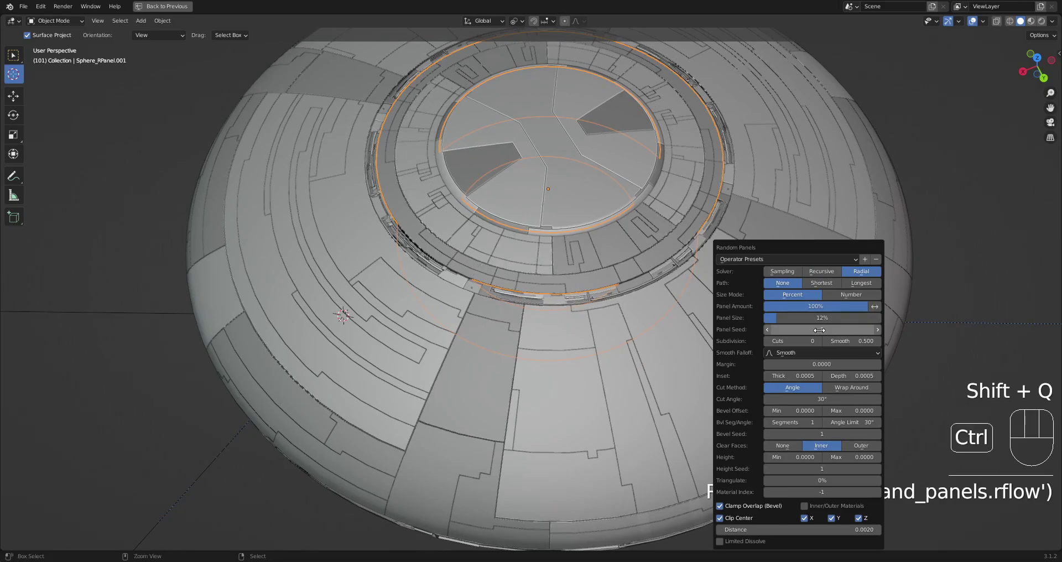
left_click_drag(821, 317, 793, 318)
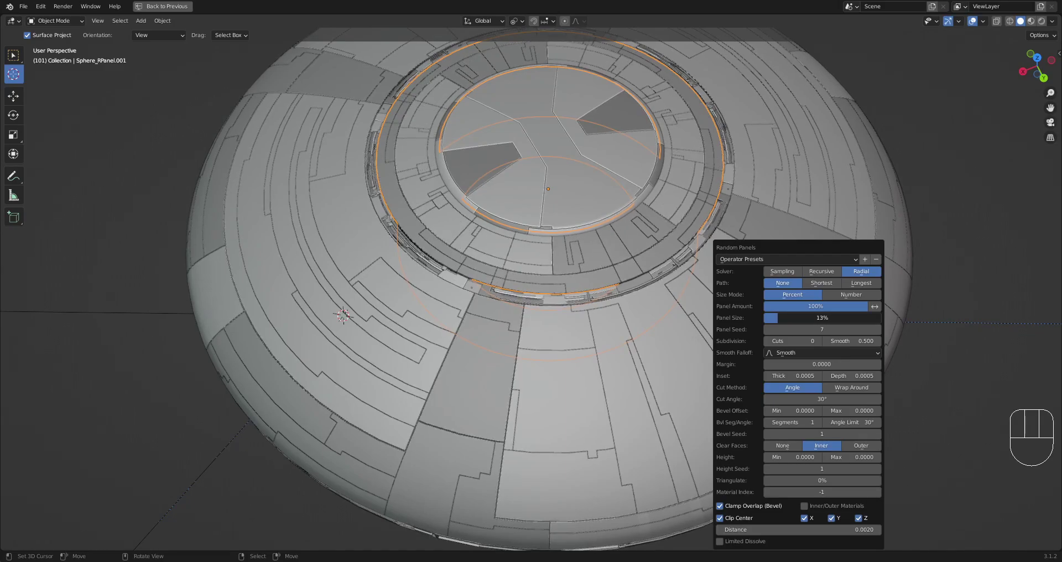
Set the second panel layer to the Recursive solver with a 16% panel size and a panel seed of 17.
left_click(816, 274)
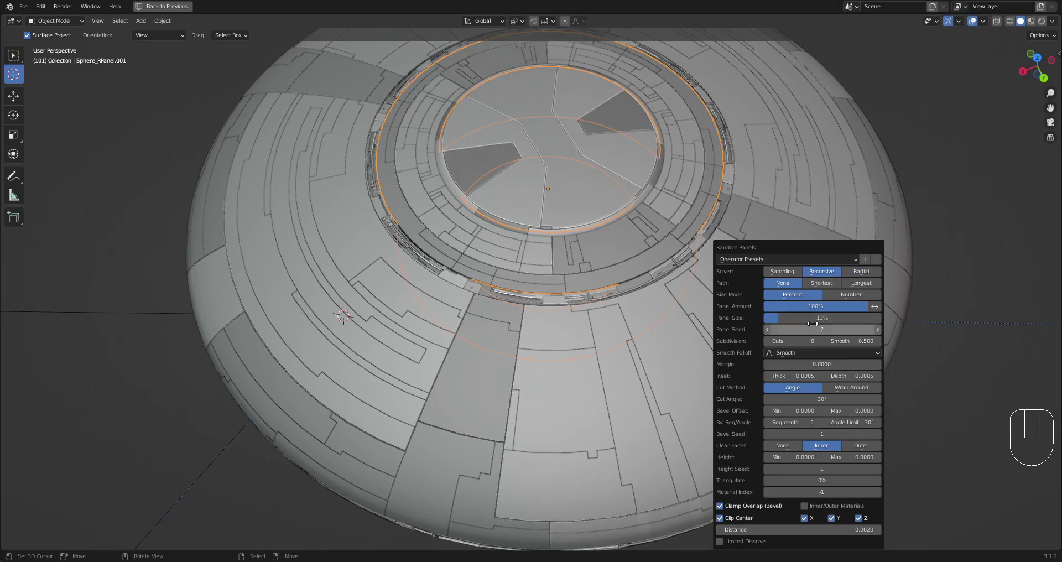
mouse_move(788, 317)
left_mouse_down("ctrl")
mouse_move(815, 318)
mouse_move(771, 317)
mouse_move(781, 317)
left_mouse_up("ctrl")
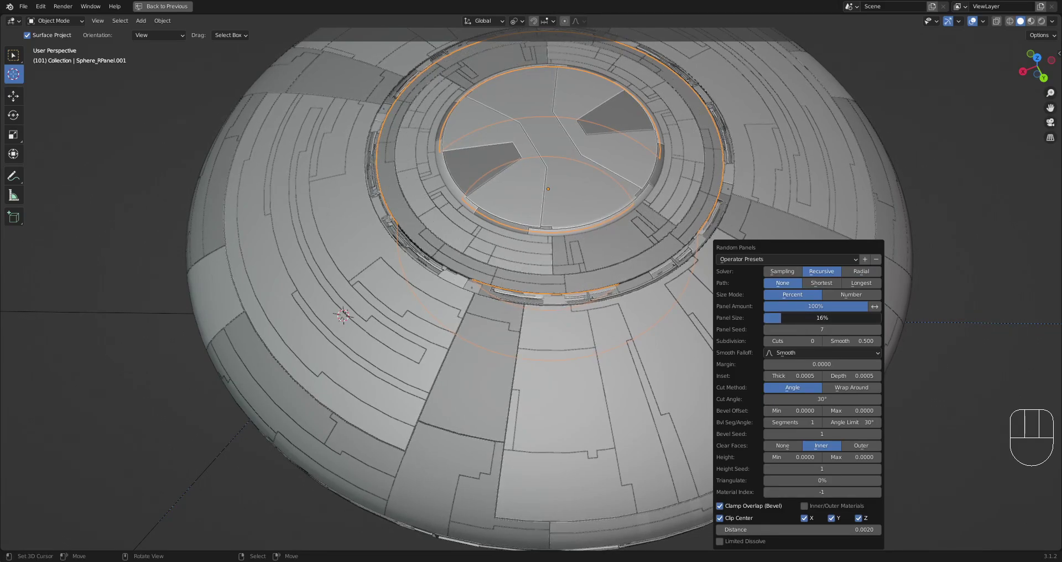
scroll(793, 327, "up", 3, "ctrl")
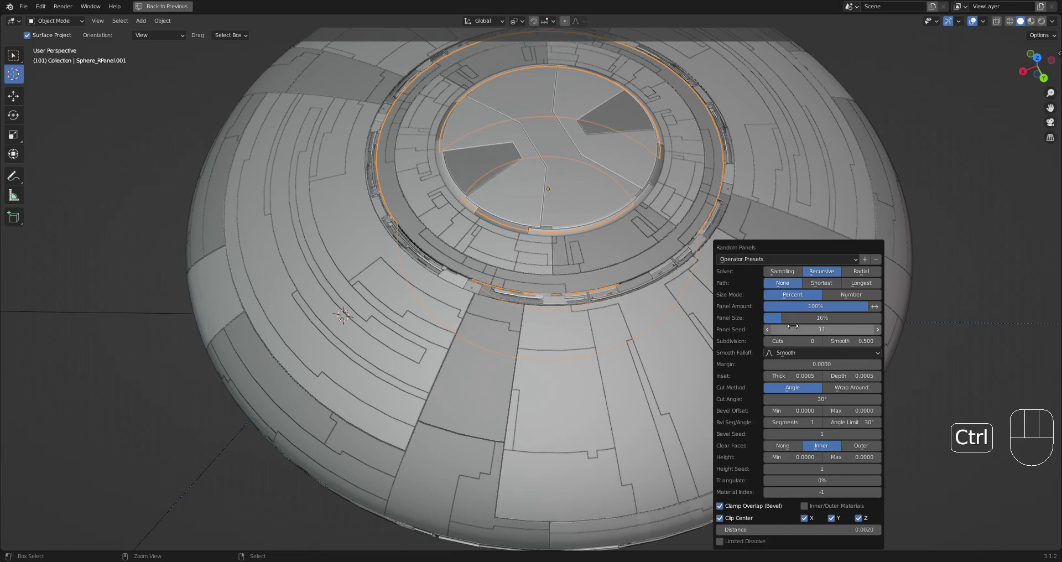
scroll(793, 326, "up", 4, "ctrl")
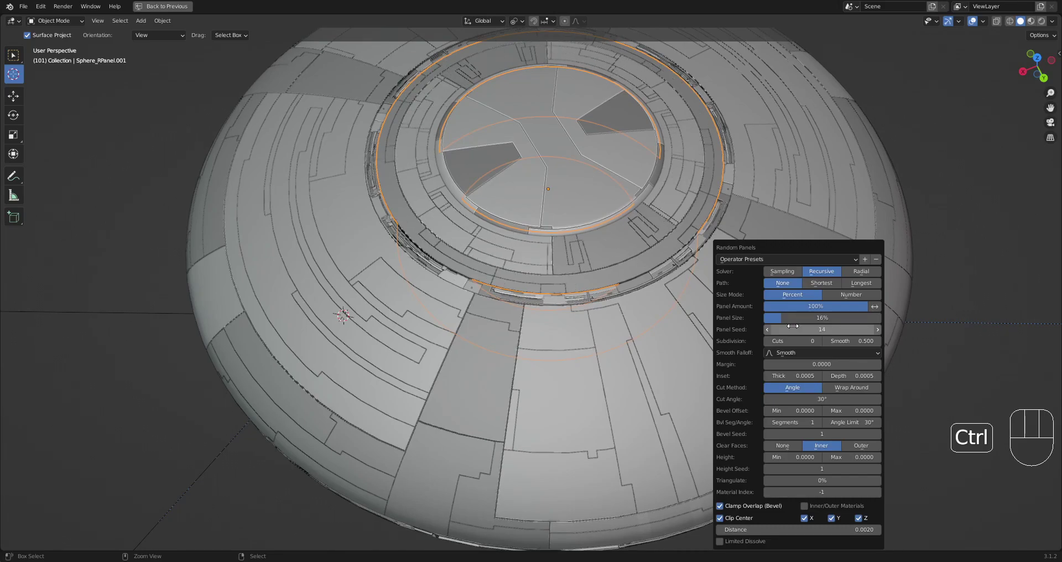
scroll(793, 326, "up", 3, "ctrl")
Set the second layer's solver to Sampling, compare the Shortest and Longest paths, restore path None, and fine-tune the panel size.
left_click(851, 273)
left_click(799, 272)
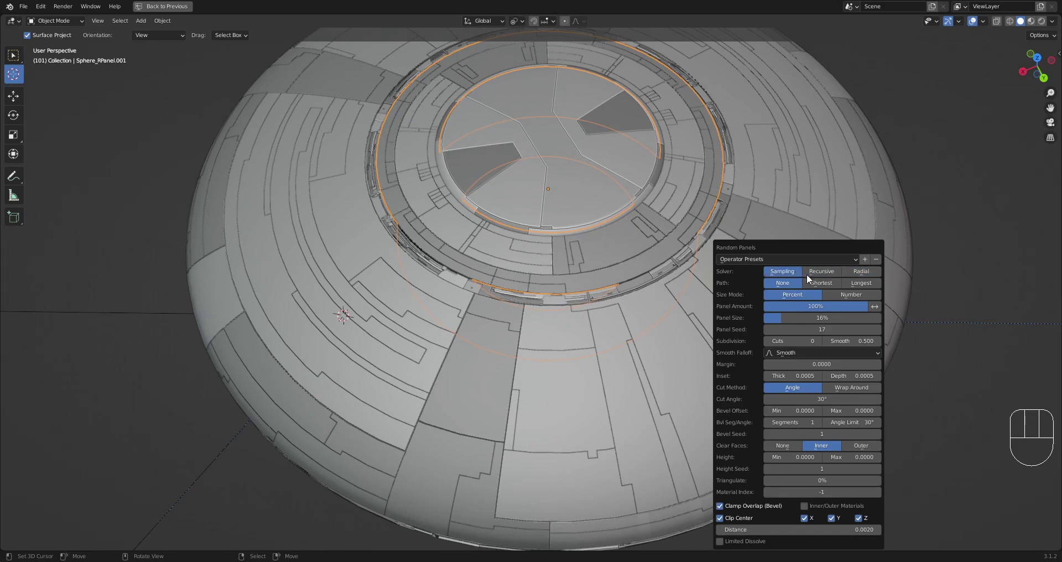
left_click(824, 282)
left_click(856, 286)
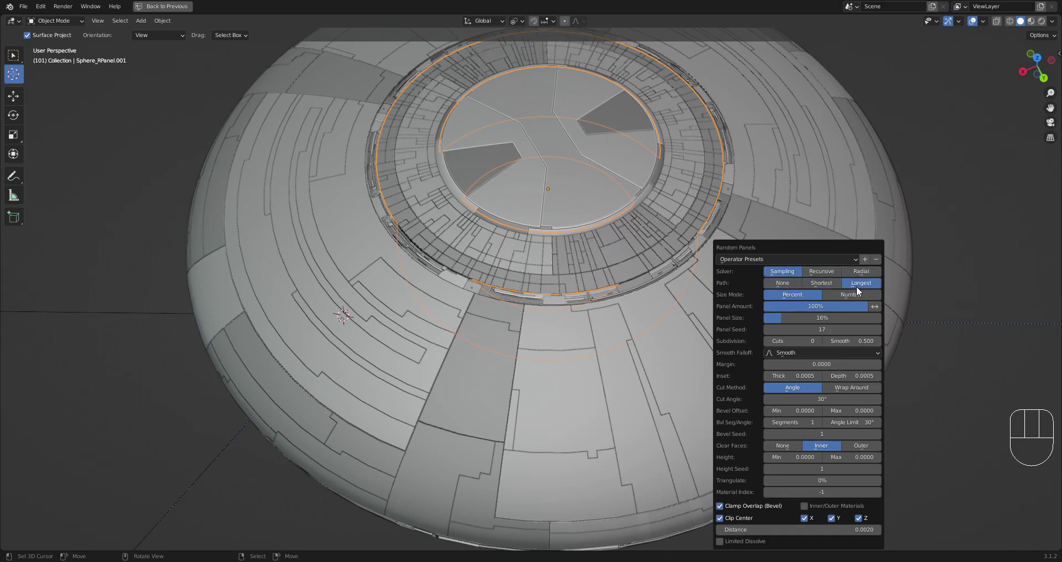
left_click(822, 285)
left_click(788, 284)
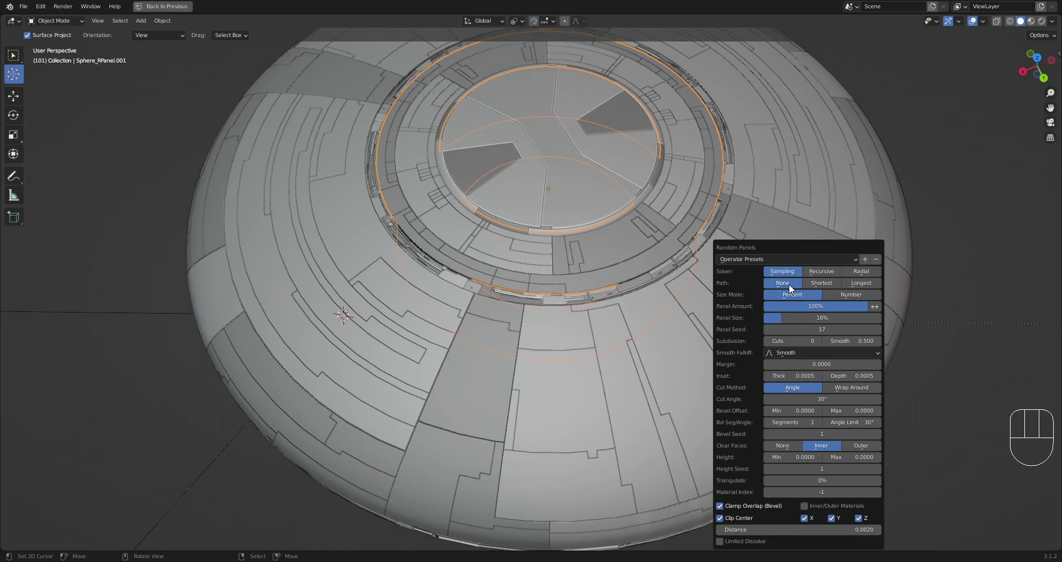
left_click_drag(788, 318, 794, 317)
scroll(582, 273, "down", 3)
scroll(582, 273, "up", 5)
Select the ring panel layer Sphere_RPanel.001_RPanel and disable its Diffuse, Glossy, Transmission, Volume Scatter and Shadow ray visibility.
key("shift+alt+z")
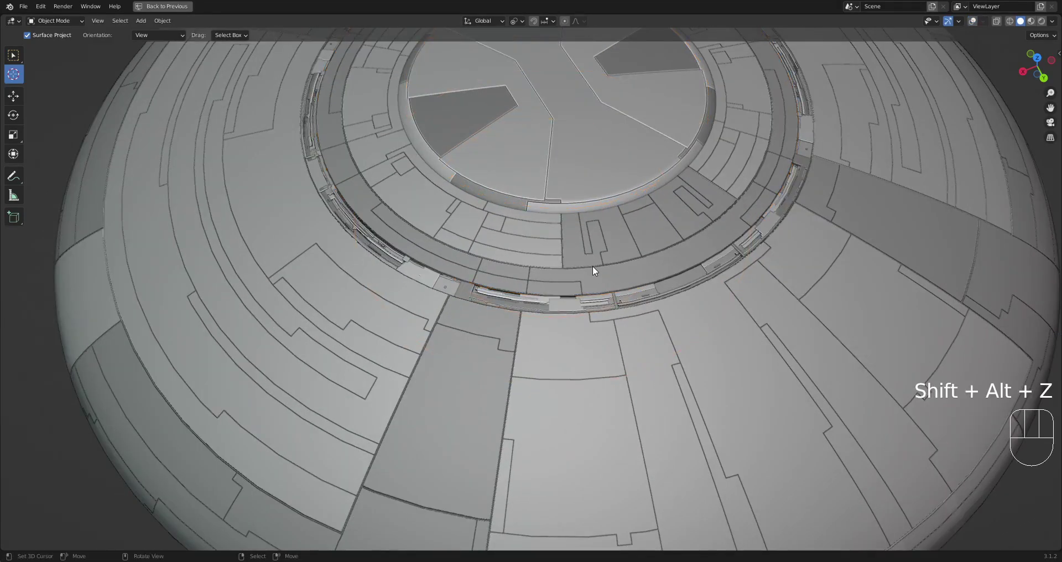
left_click(593, 257)
key("shift+alt+z")
left_click(589, 241)
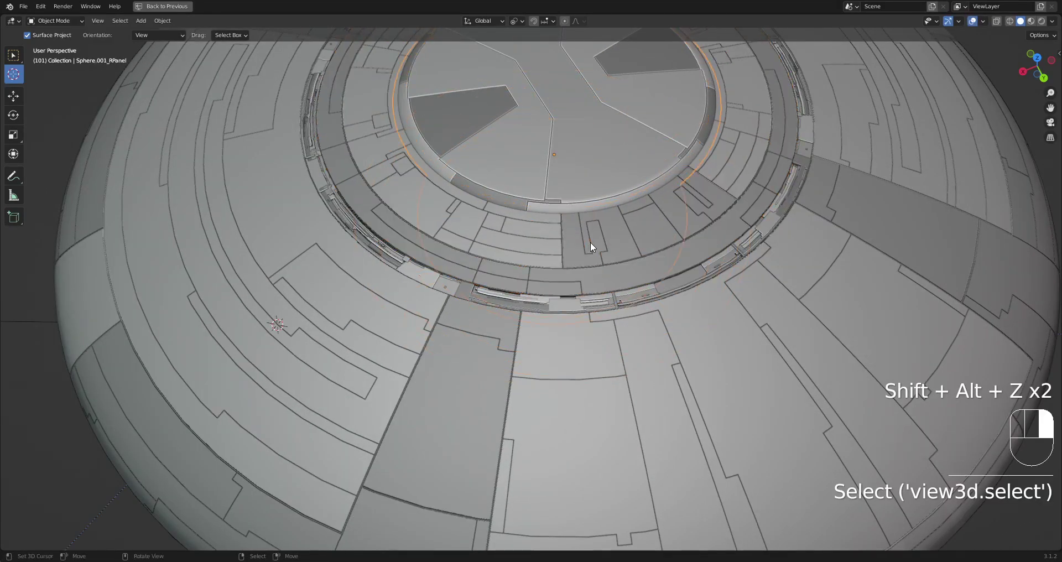
scroll(595, 246, "up", 2, "shift")
key("ctrl+space")
scroll(623, 251, "up", 2, "shift")
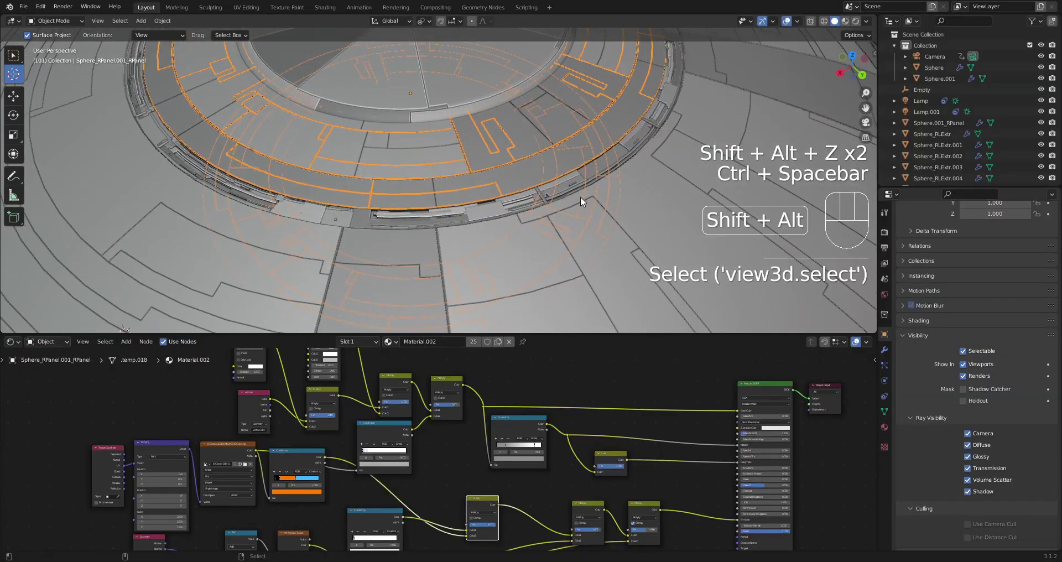
key("shift+alt+z")
key("shift+alt+z")
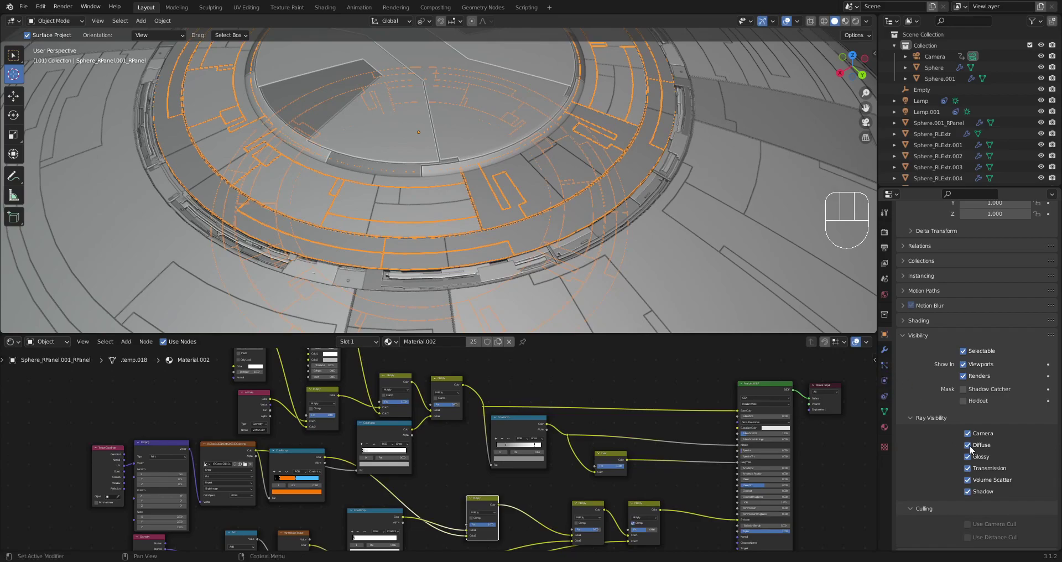
left_click_drag(967, 445, 969, 467)
Disable Diffuse through Shadow ray visibility for the second ring panel layer, Sphere_RPanel.001_RPanel.001, keeping only Camera enabled.
scroll(623, 260, "up", 3)
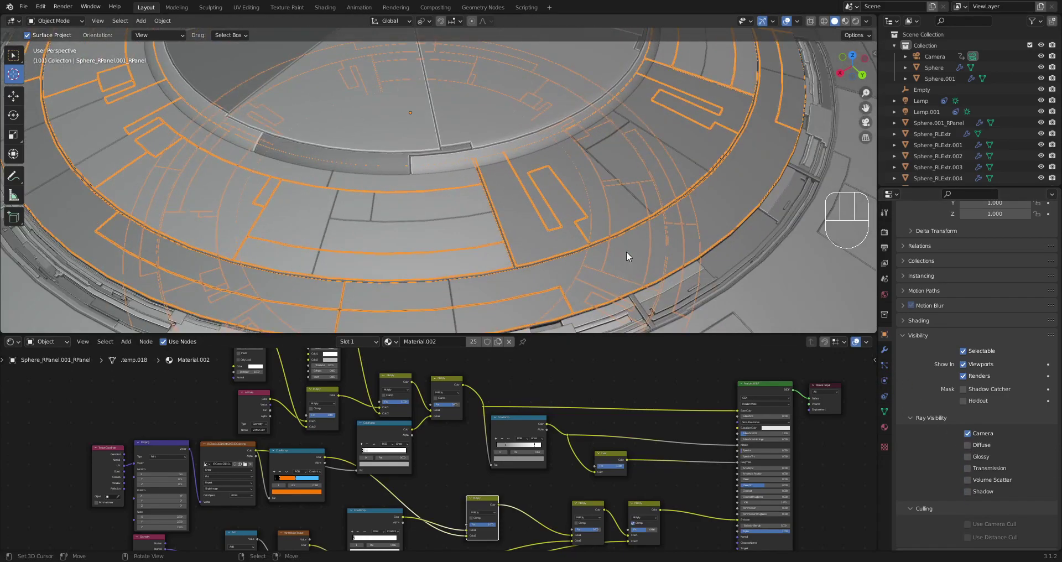
left_click(605, 166)
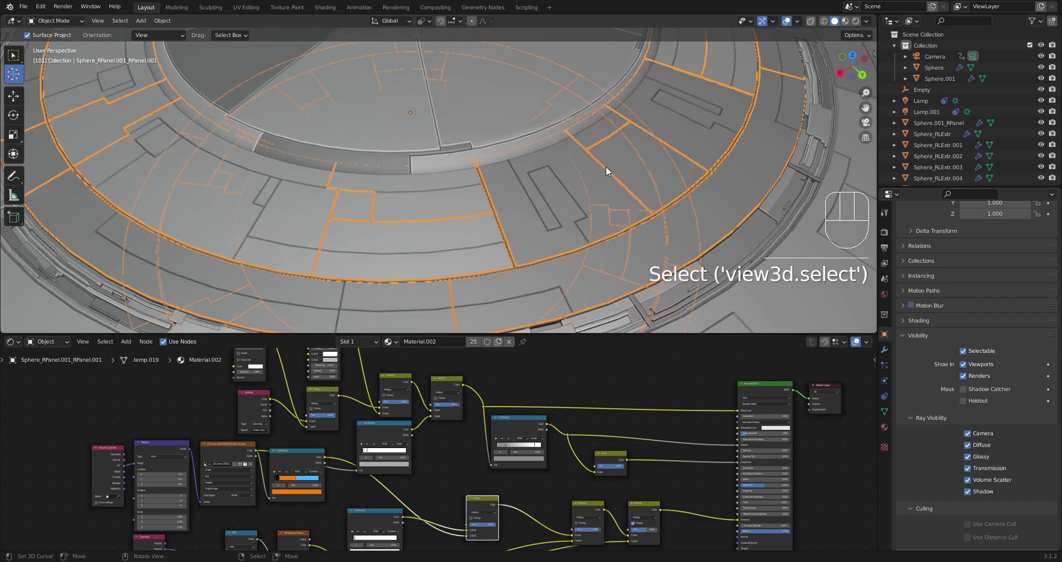
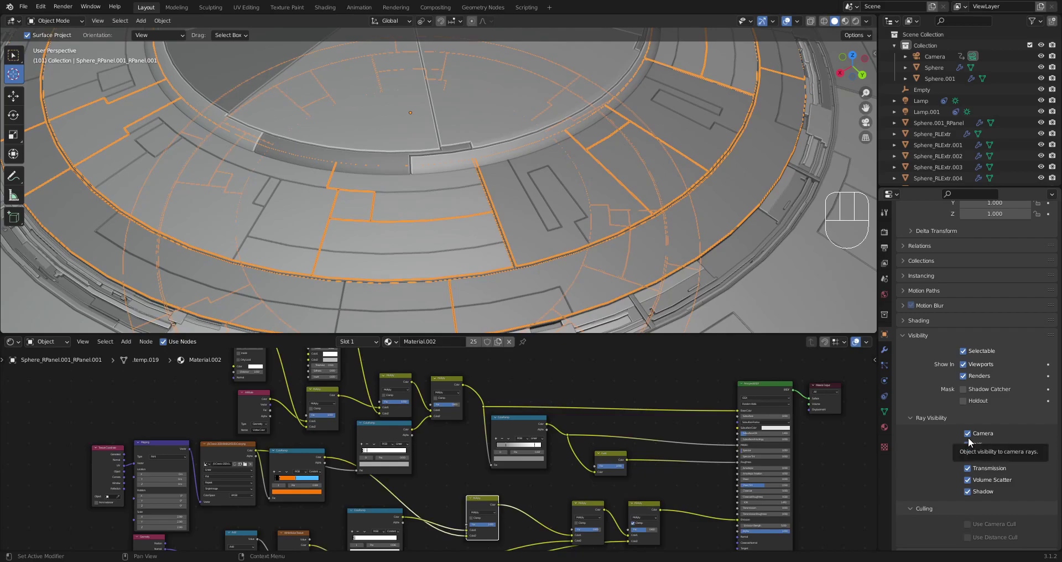
left_click_drag(968, 441, 967, 490)
Deselect all objects and save the saucer file.
scroll(661, 300, "down", 1)
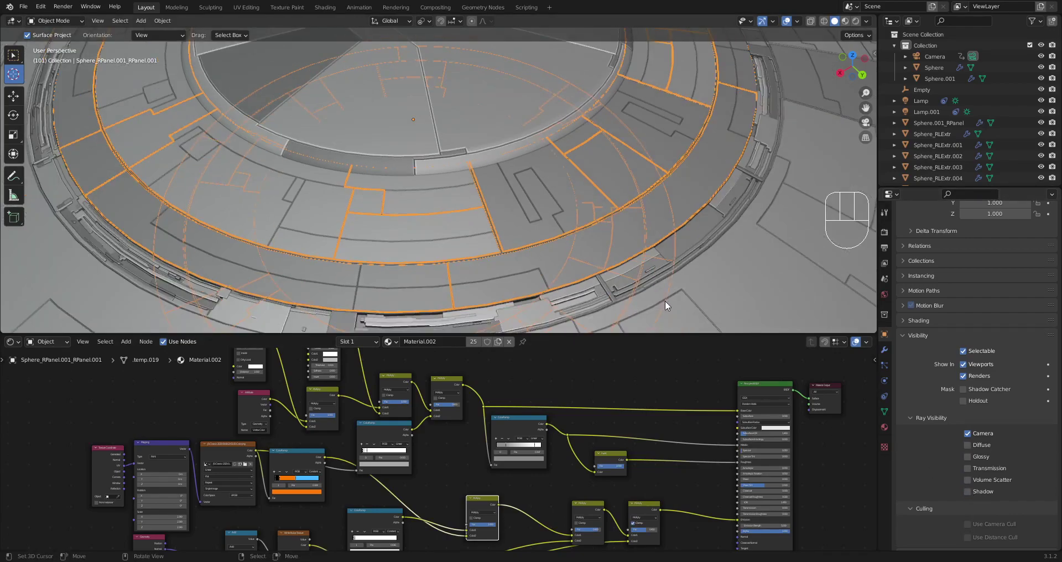
key("alt+a")
scroll(567, 196, "down", 2)
key("ctrl+s")
Switch the scene's render engine to Eevee.
left_click(884, 248)
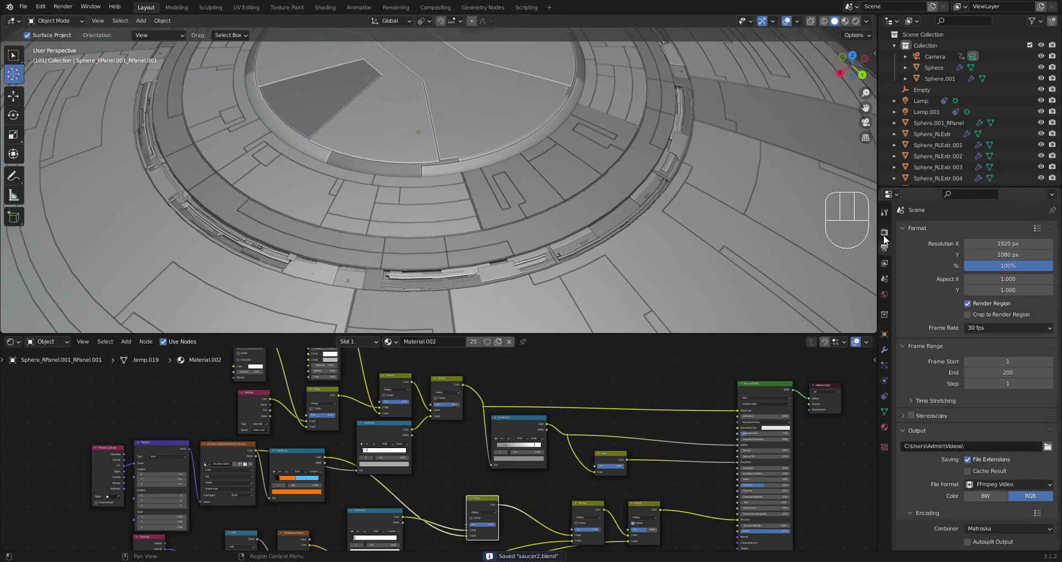
left_click(884, 234)
left_click(984, 229)
left_click(987, 240)
scroll(569, 180, "down", 2)
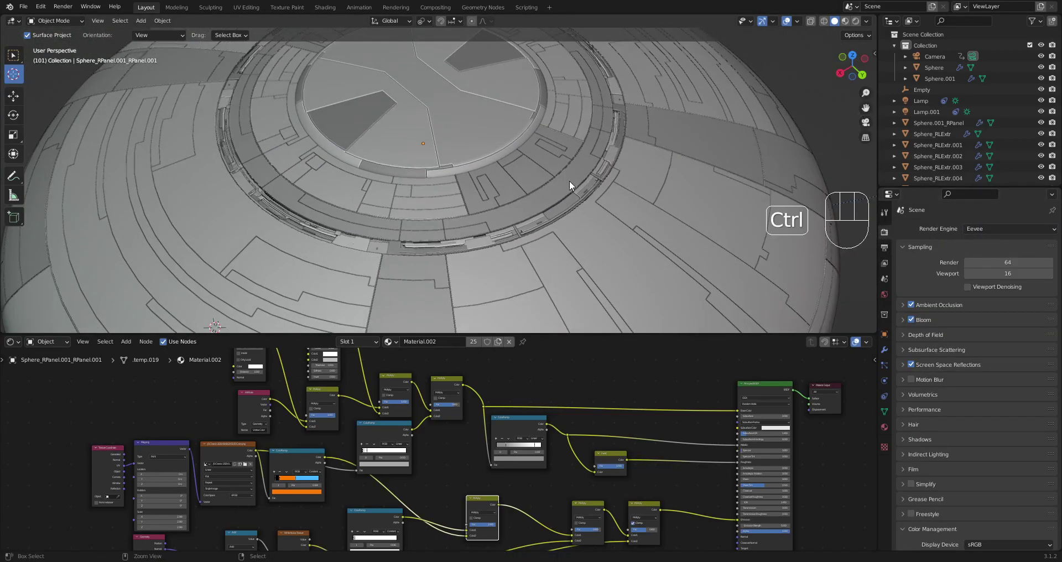
Save the file, then examine the saucer's panelled hull up close in rendered shading.
key("ctrl+s")
key("z")
left_click(634, 148)
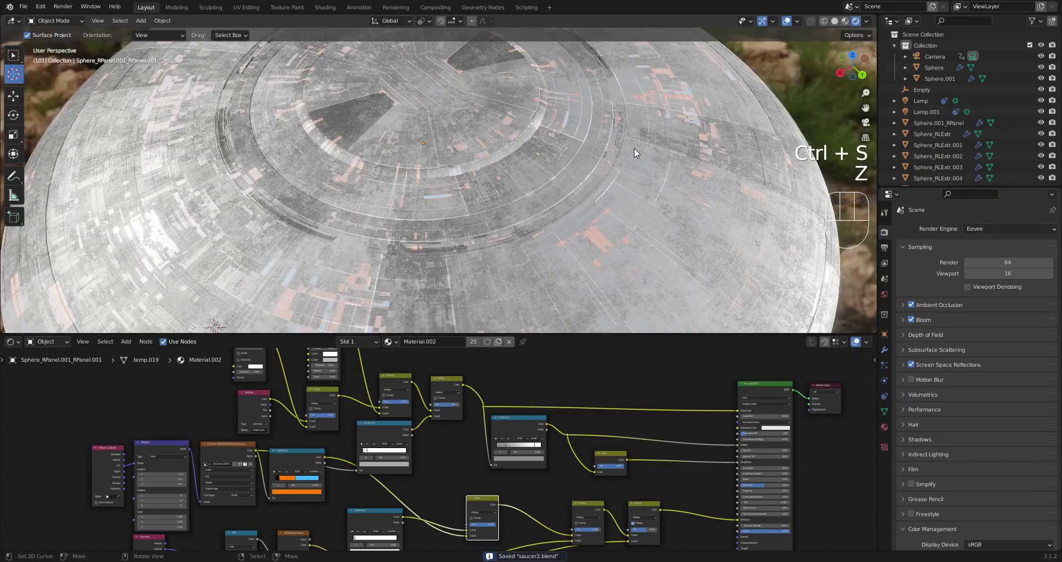
scroll(639, 165, "up", 2)
middle_click_drag(638, 168, 577, 142, "shift")
mouse_move(679, 198)
middle_mouse_down()
mouse_move(650, 167)
mouse_move(636, 117)
mouse_move(642, 185)
mouse_move(684, 208)
middle_mouse_up()
key("ctrl+space")
scroll(685, 208, "up", 5)
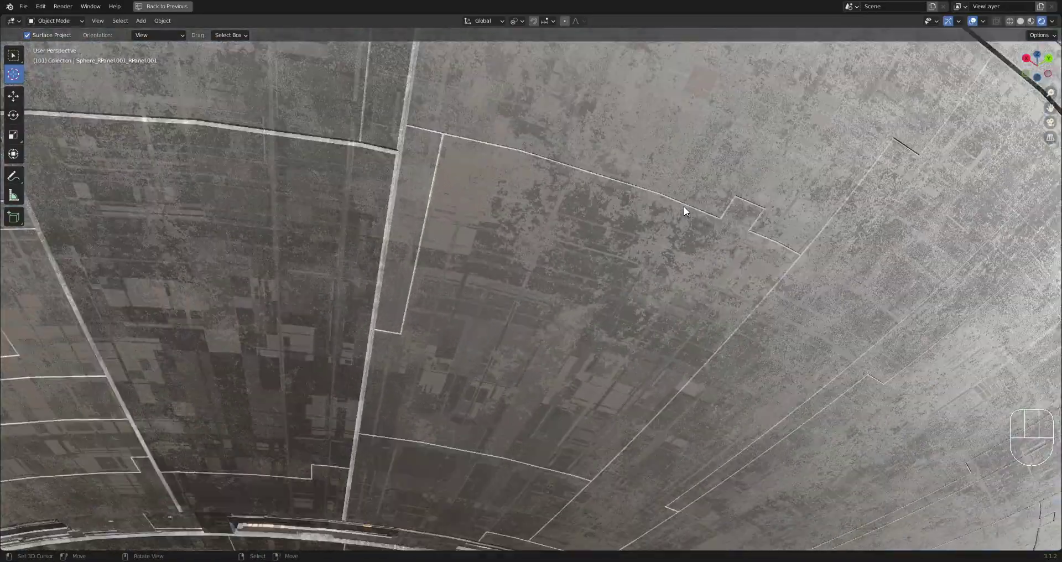
mouse_move(790, 198)
middle_mouse_down()
mouse_move(768, 171)
mouse_move(671, 225)
mouse_move(637, 138)
mouse_move(652, 265)
mouse_move(640, 197)
mouse_move(655, 170)
mouse_move(673, 255)
mouse_move(678, 104)
mouse_move(558, 224)
mouse_move(683, 161)
mouse_move(725, 238)
mouse_move(628, 225)
mouse_move(666, 227)
middle_mouse_up()
scroll(655, 170, "down", 6)
Return to solid shading, switch the render engine to Cycles, and save the file.
key("z")
key("ctrl+space")
left_click(1024, 231)
left_click(1023, 266)
key("ctrl+s")
Set a render region around most of the saucer and switch the viewport to rendered shading.
middle_click_drag(776, 234, 636, 113)
scroll(576, 152, "down", 2)
middle_click_drag(572, 157, 611, 150, "shift")
key("ctrl+b")
left_click_drag(268, 100, 617, 297)
key("z")
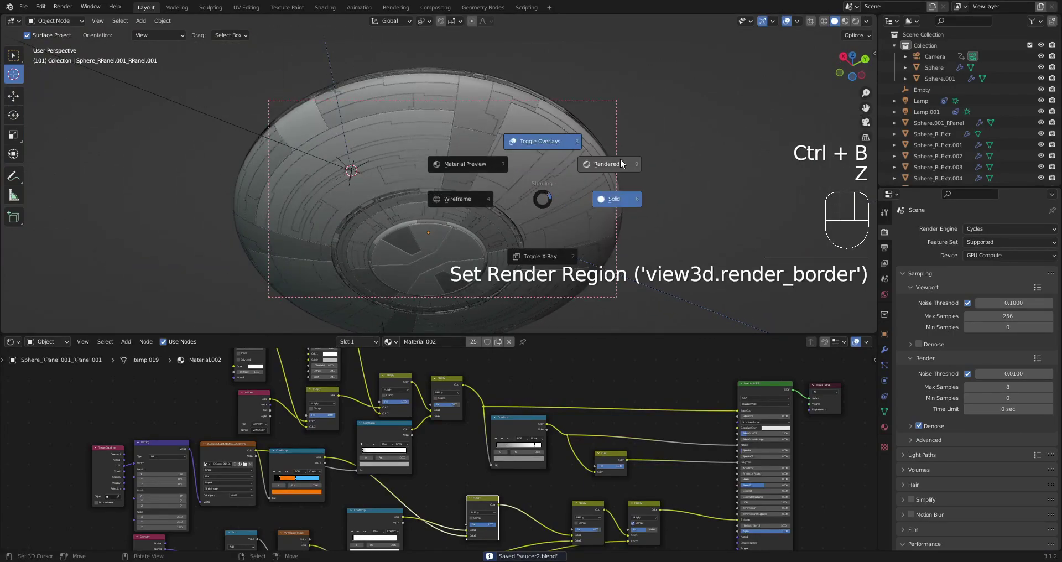
left_click(619, 158)
Inspect the Cycles render of the saucer's underside and compare it with the camera view.
middle_click_drag(615, 144, 628, 251)
middle_click_drag(588, 190, 563, 177)
scroll(563, 209, "up", 4)
middle_click_drag(532, 251, 590, 168)
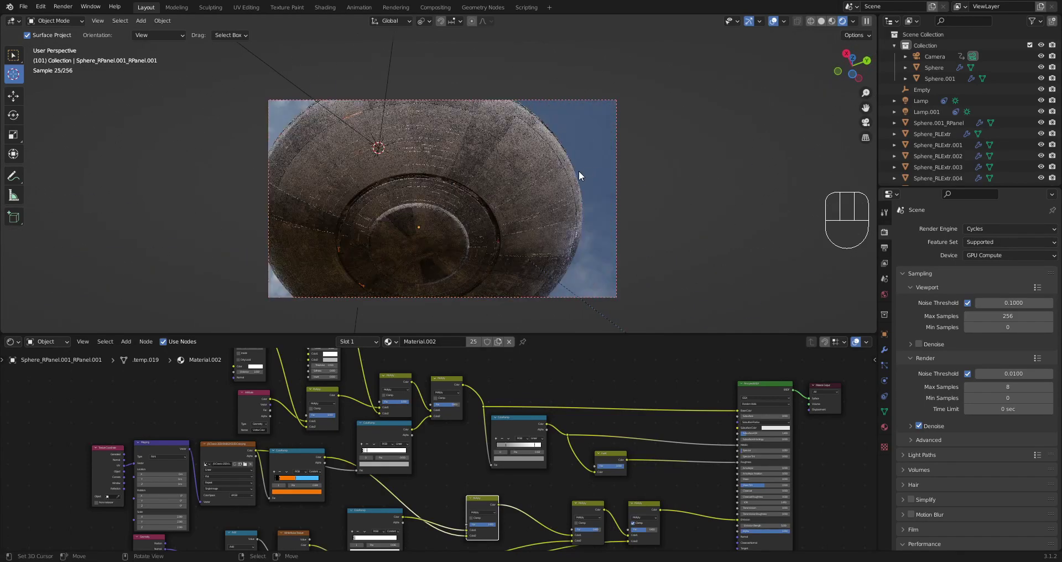
key("KP_0")
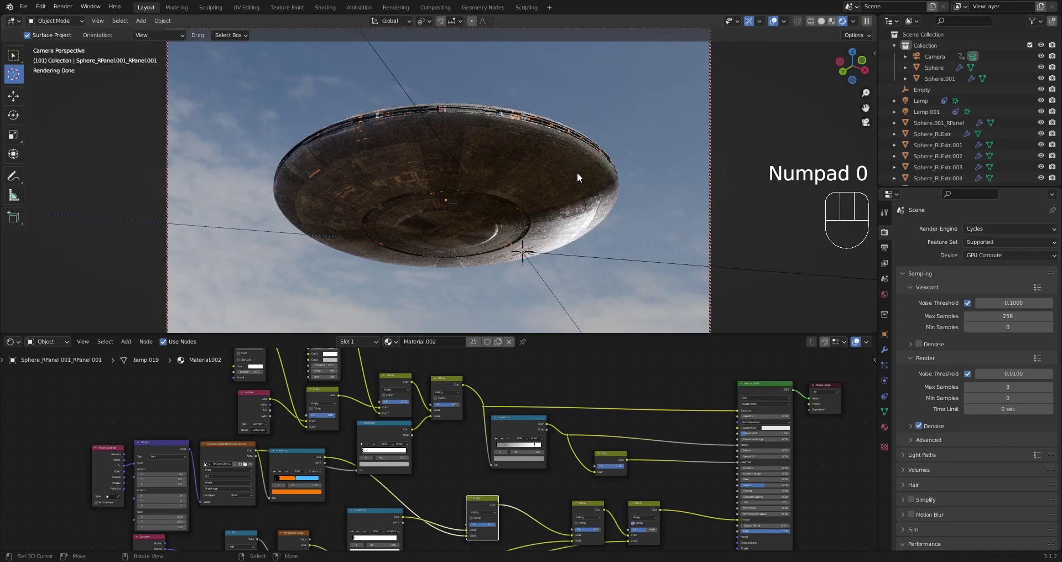
key("KP_0")
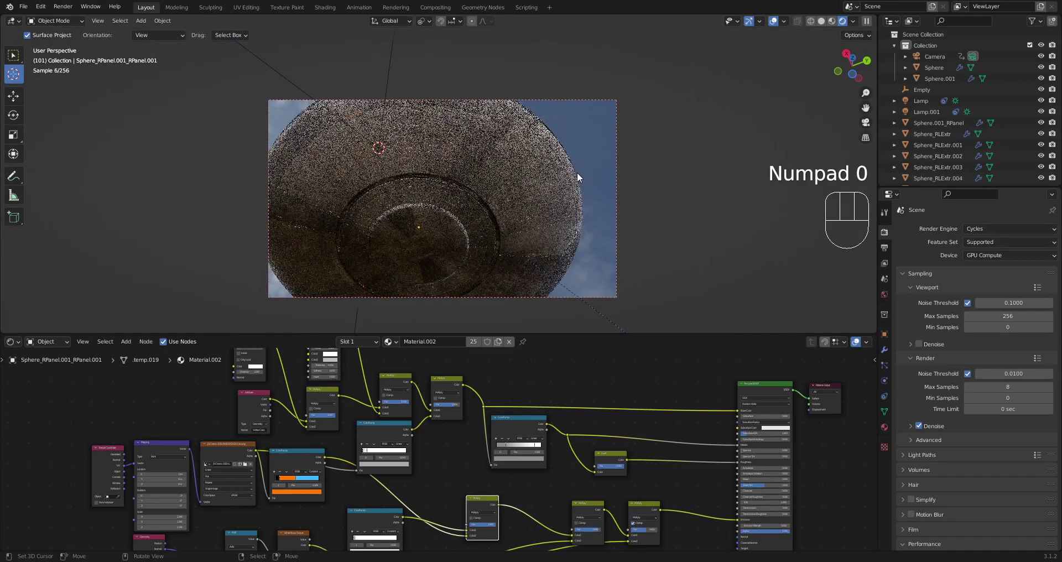
Go back to solid shading, clear the render region and save the file.
key("z")
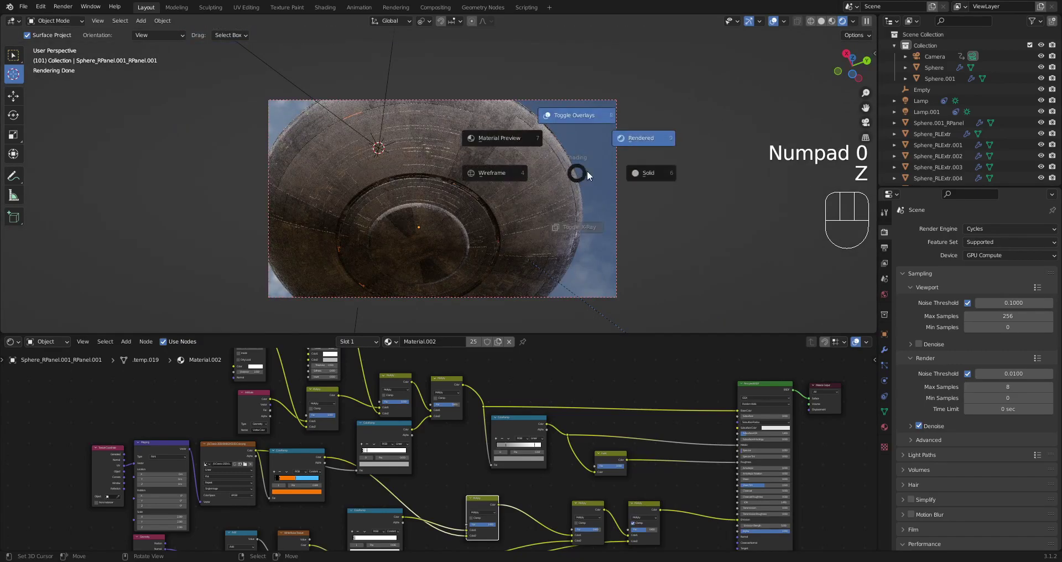
left_click(634, 167)
scroll(590, 214, "up", 2)
key("ctrl+alt+b")
middle_click_drag(579, 190, 503, 223)
scroll(503, 223, "up", 2)
key("ctrl+s")
Generate Random Panels on one linked wedge of the central disc with panel seed 2 and panel size 23%, and save the file.
key("Tab")
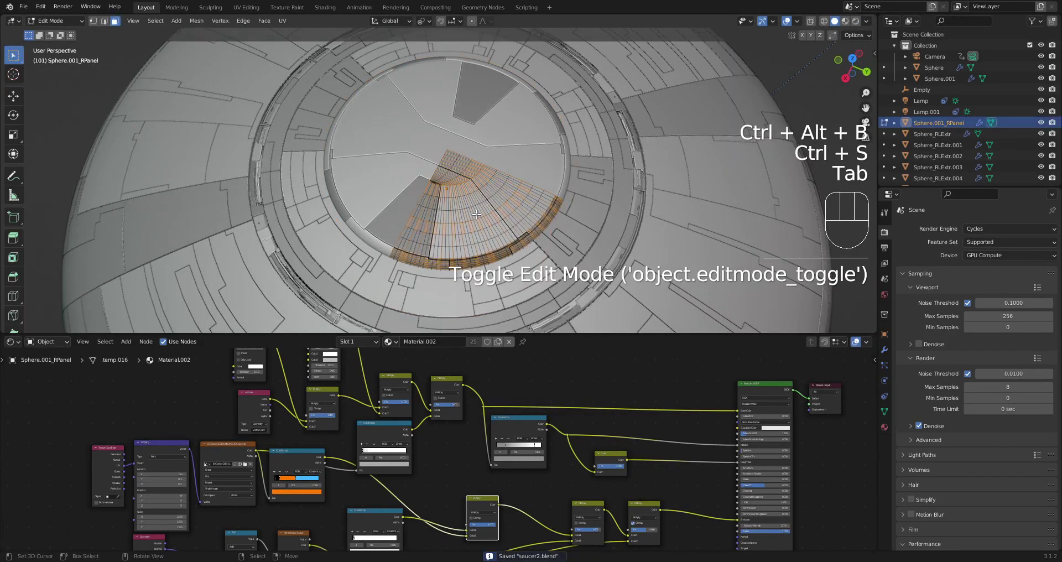
key("alt+a")
key("l")
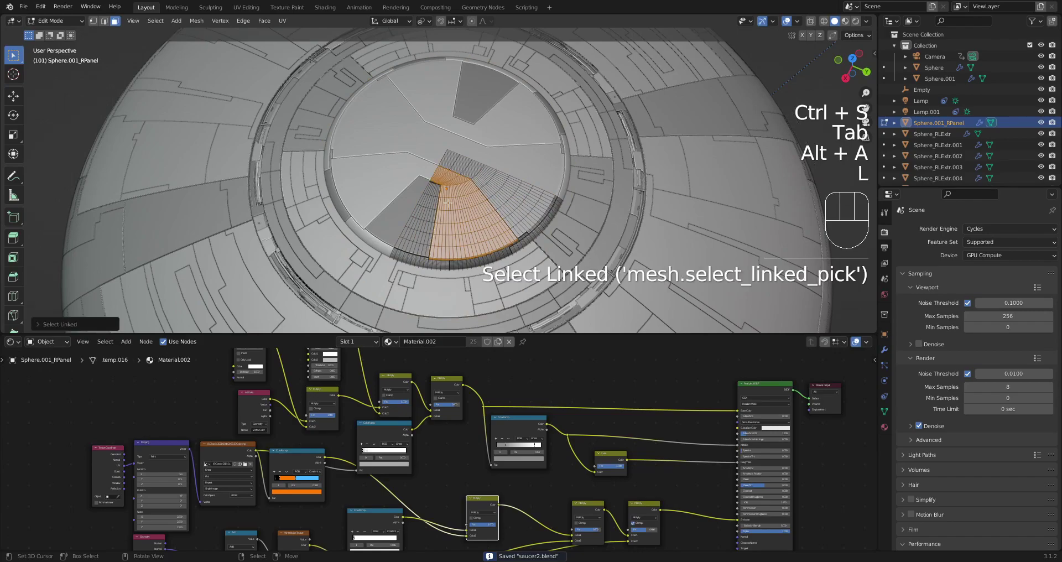
key("Tab")
key("shift+q")
left_click(546, 171)
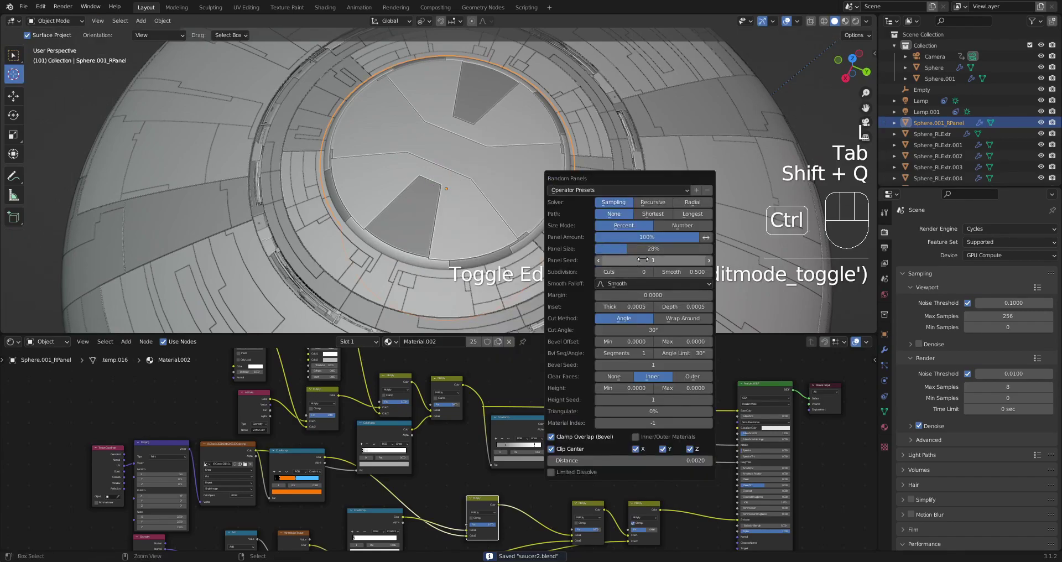
scroll(642, 259, "up", 1, "ctrl")
mouse_move(639, 248)
left_mouse_down()
mouse_move(685, 248)
mouse_move(611, 248)
mouse_move(657, 248)
mouse_move(633, 248)
left_mouse_up()
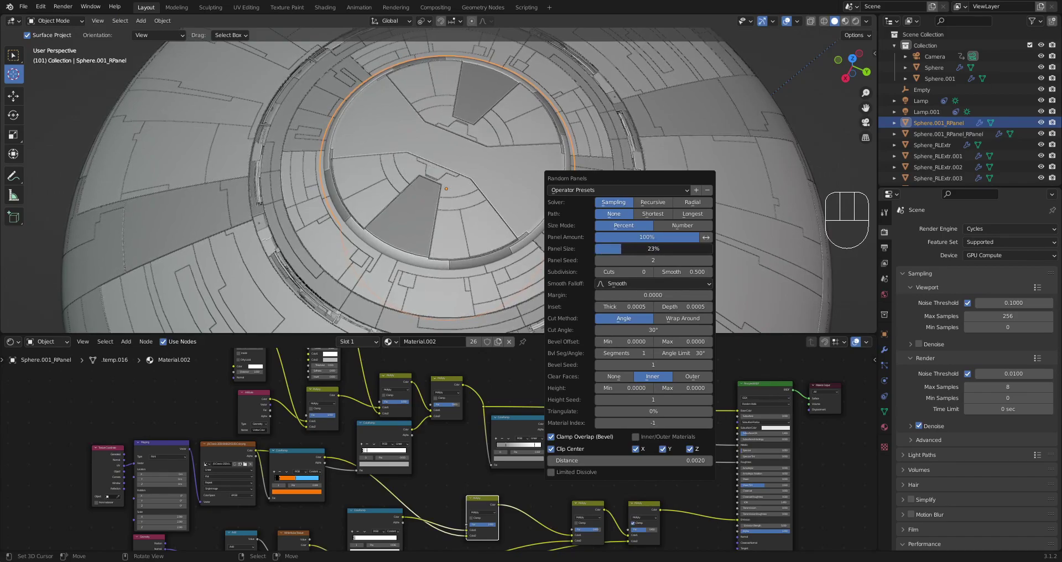
scroll(354, 239, "down", 3)
middle_click_drag(353, 239, 522, 207)
key("ctrl+s")
Disable Diffuse, Glossy, Transmission, Volume Scatter and Shadow ray visibility for the central disc's panel layer Sphere.001_RPanel_RPanel, then deselect everything and save.
scroll(522, 207, "up", 5)
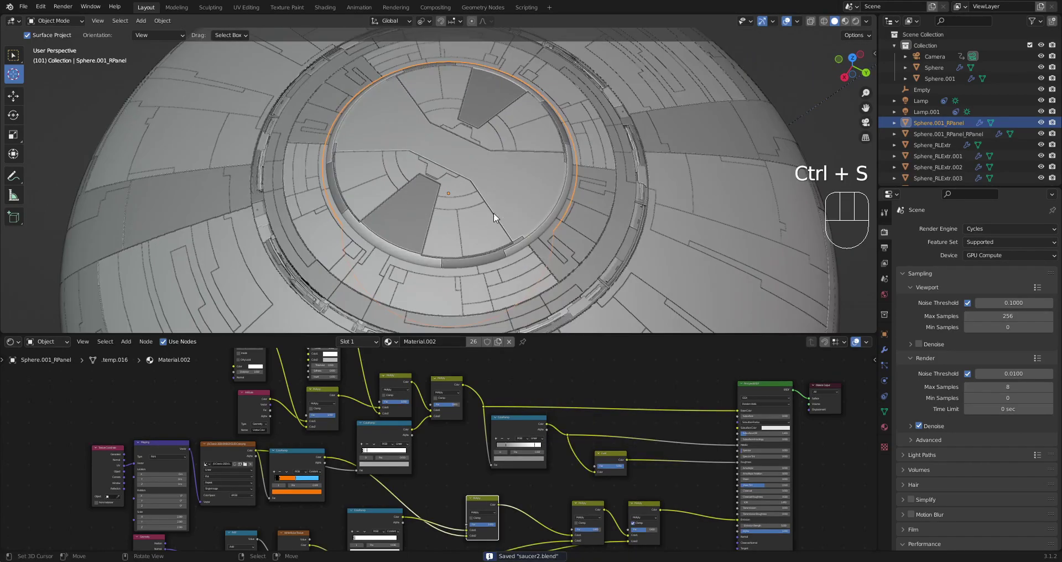
left_click(482, 224)
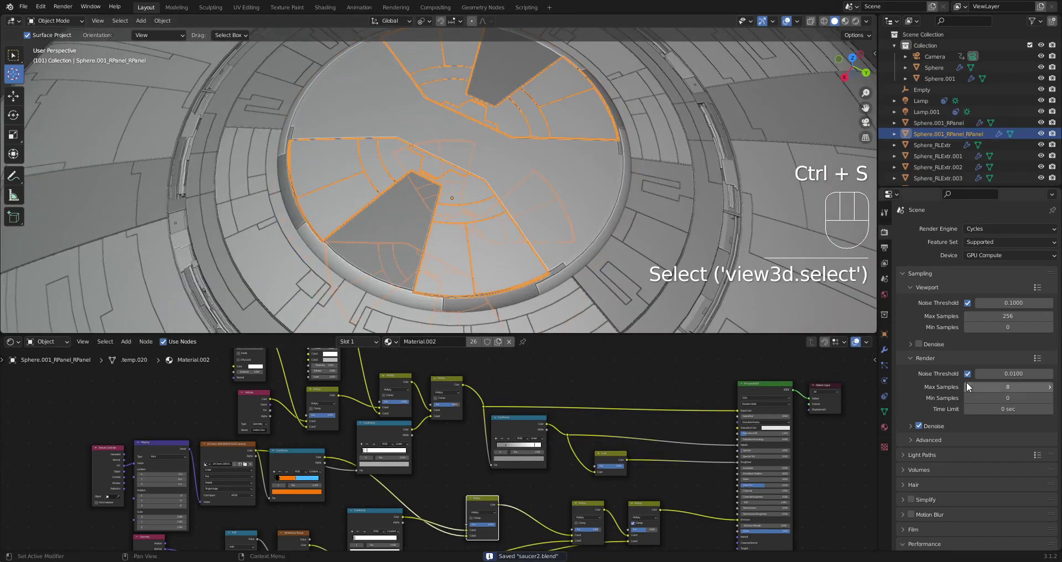
left_click(884, 334)
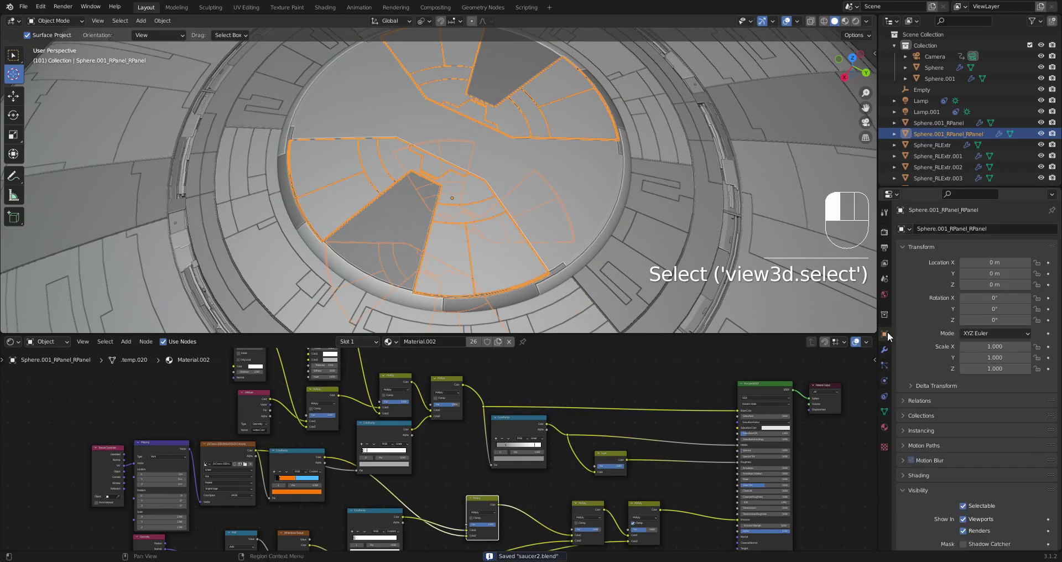
scroll(968, 458, "down", 6)
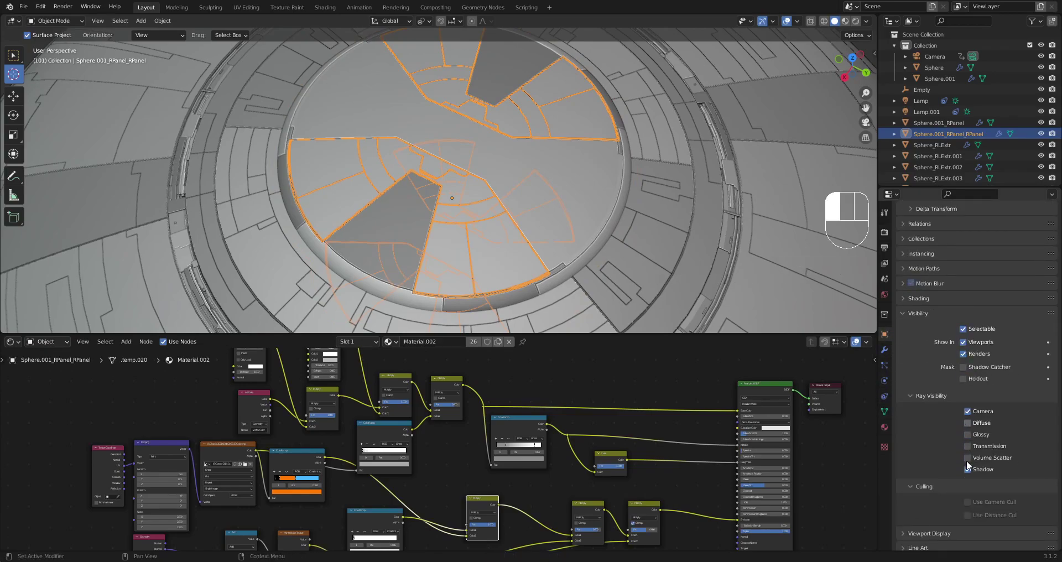
scroll(595, 244, "down", 5)
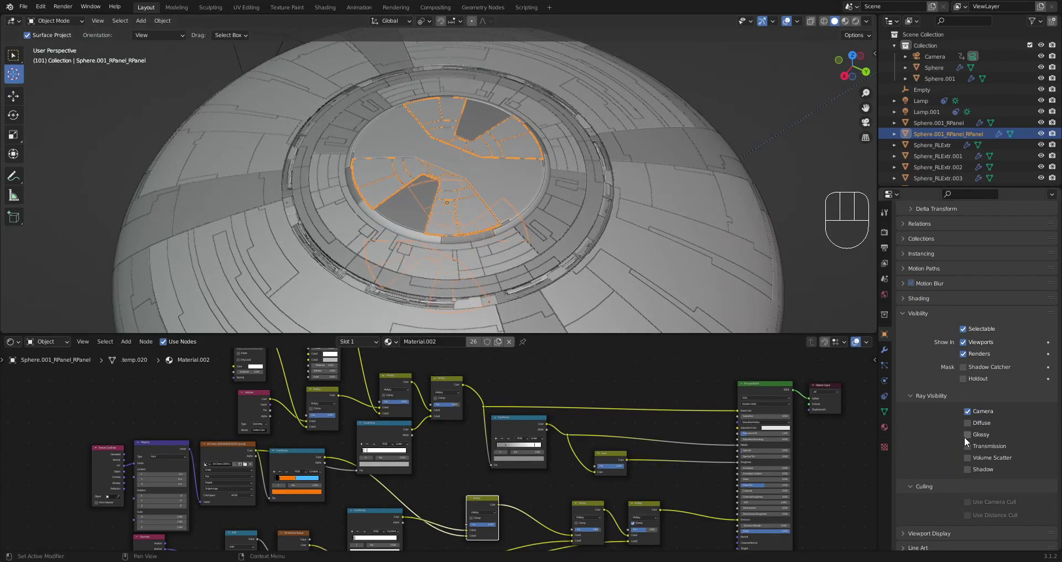
scroll(699, 265, "down", 5)
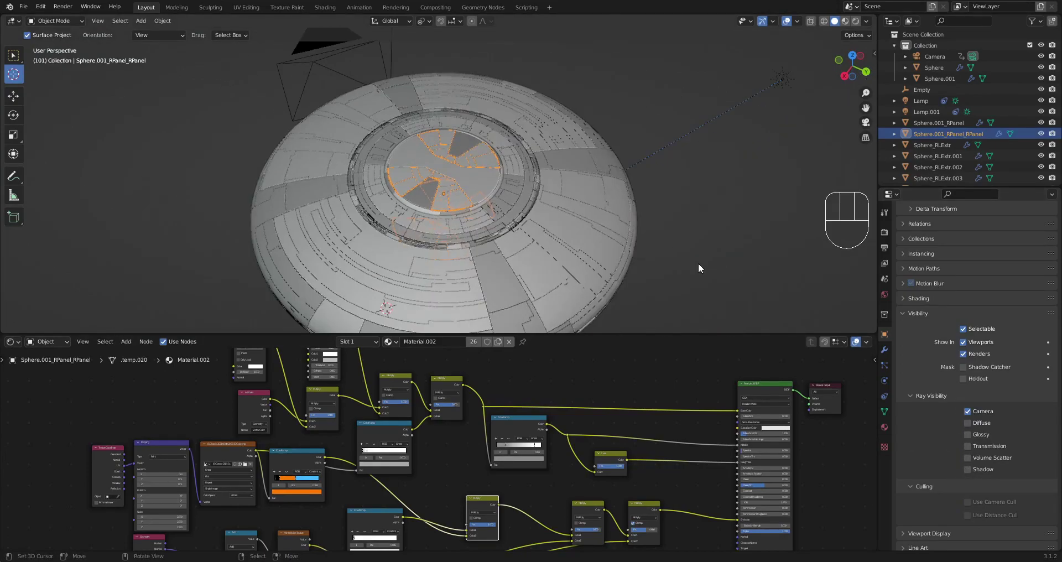
key("alt+a")
key("ctrl+s")
Preview the finished saucer in rendered shading, first from above and then through the camera.
scroll(539, 220, "down", 2)
key("z")
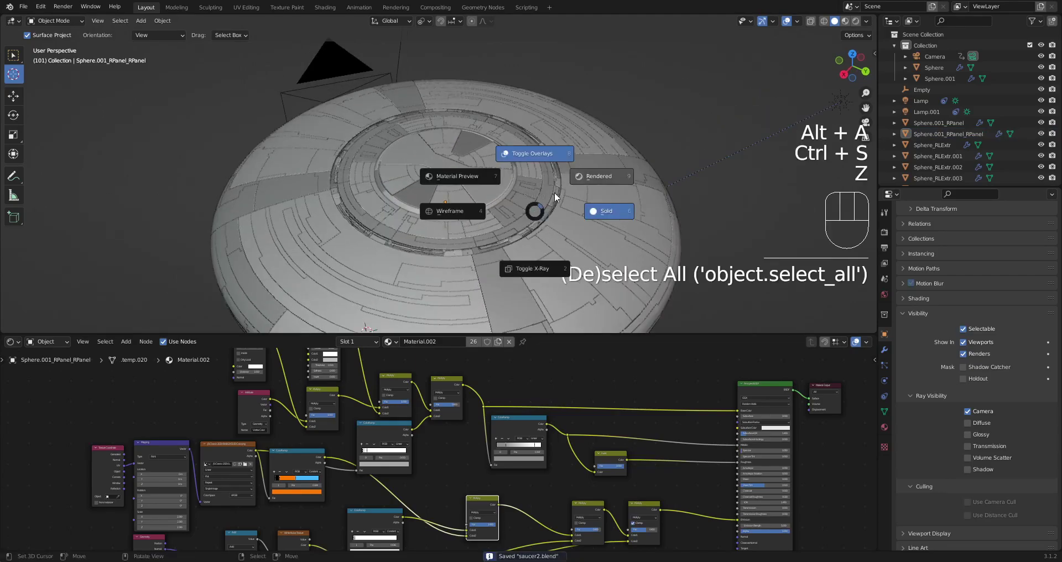
left_click(595, 173)
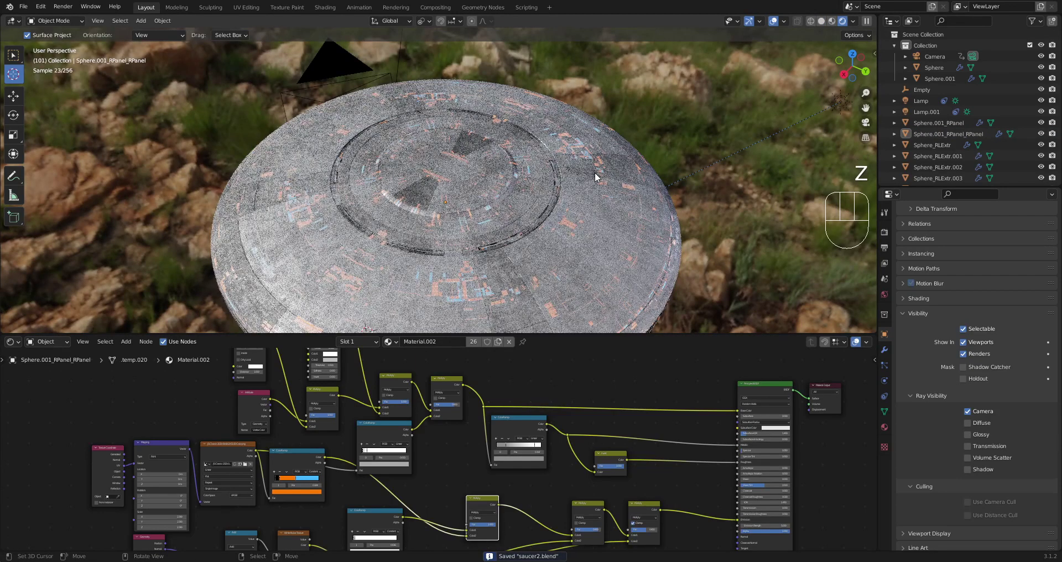
key("KP_0")
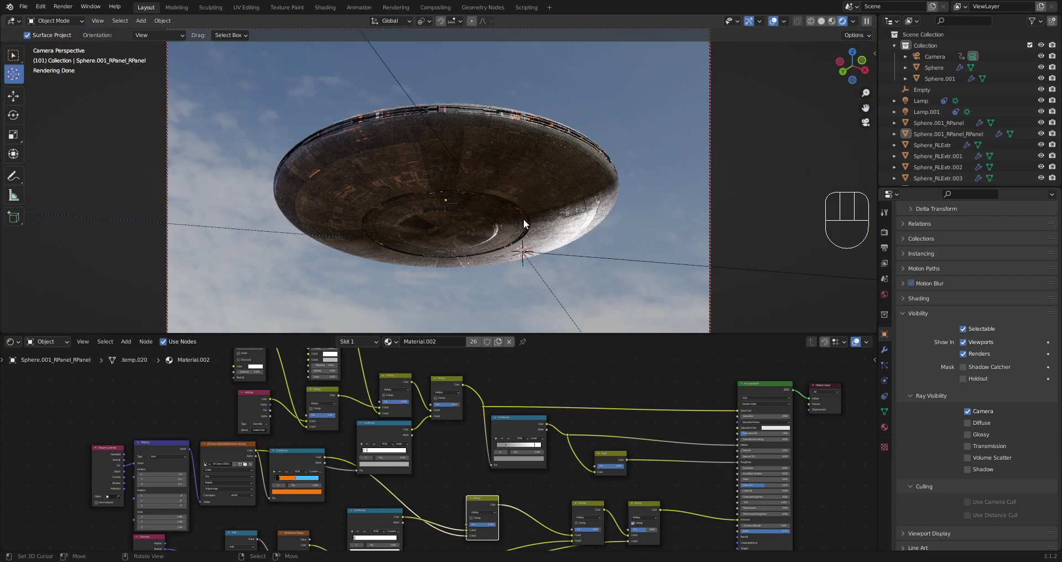
mouse_move(593, 203)
middle_mouse_down()
mouse_move(584, 179)
mouse_move(589, 207)
mouse_move(552, 199)
mouse_move(563, 194)
mouse_move(588, 233)
mouse_move(575, 215)
mouse_move(572, 224)
middle_mouse_up()
Return to solid shading, save the file, and leave the camera view to see the saucer from above.
key("z")
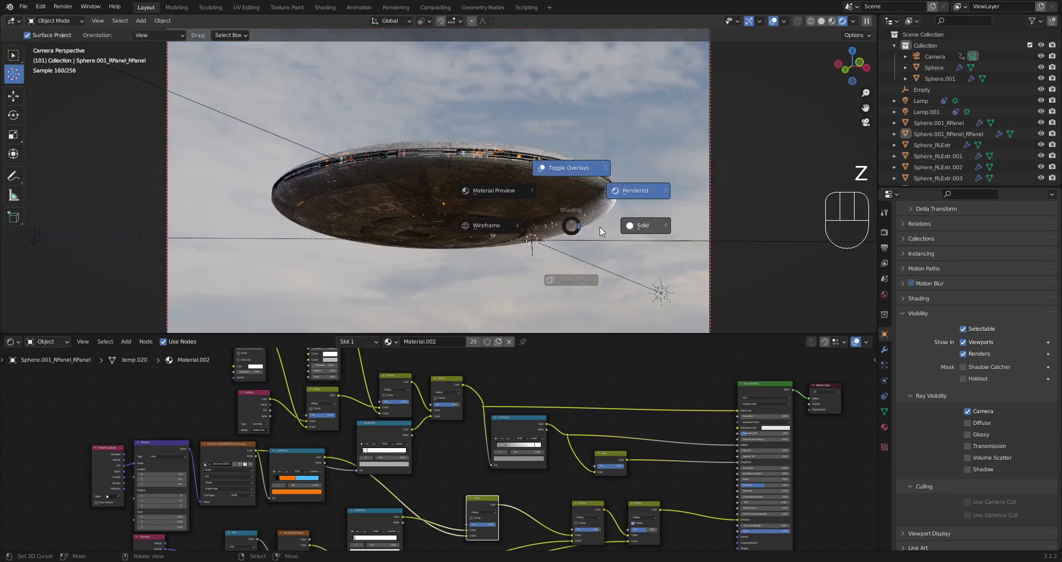
left_click(639, 227)
key("ctrl+s")
key("KP_0")
scroll(557, 186, "down", 5)
middle_click_drag(532, 196, 511, 215)
Select all of the saucer's mesh parts with Select Grouped, save the file and hide the viewport overlays.
key("alt+a")
left_click(511, 215, "shift")
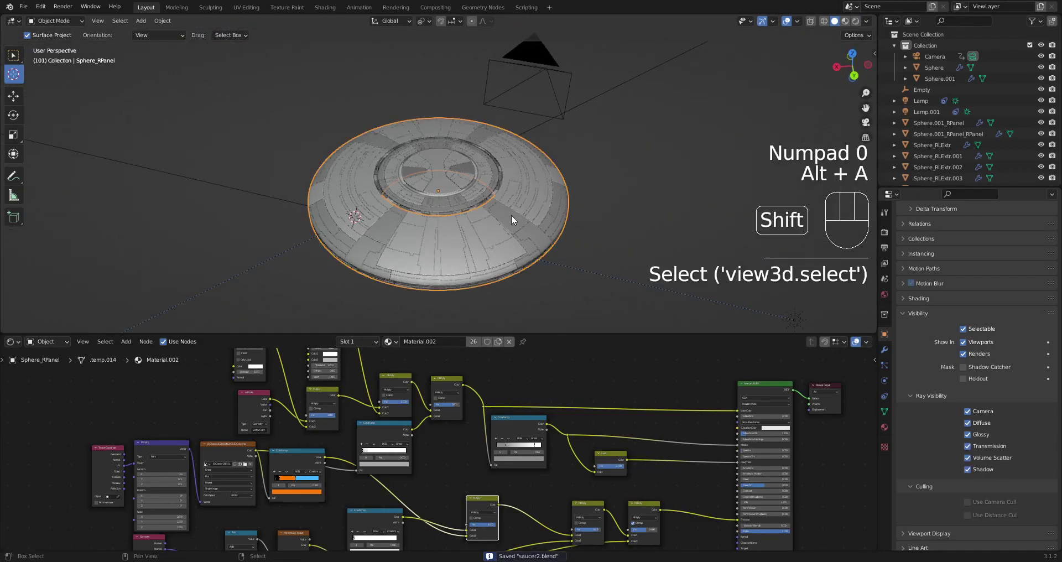
key("shift+g")
left_click(511, 215)
key("ctrl+s")
key("shift+alt+z")
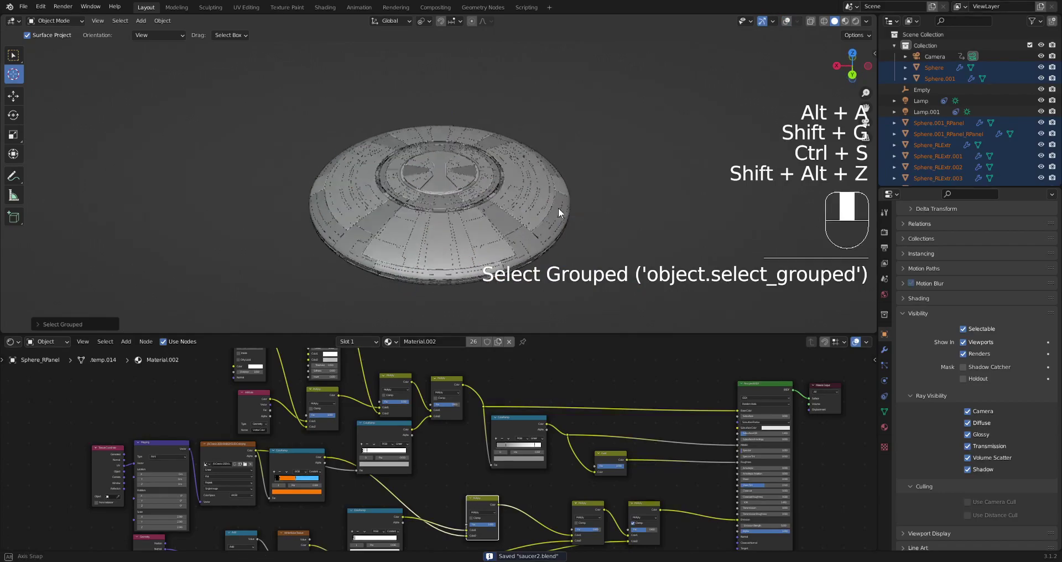
Apply Random Animation to the saucer parts in the maximized viewport, rotating about the Z axis with end frame 300.
key("ctrl+space")
key("shift+q")
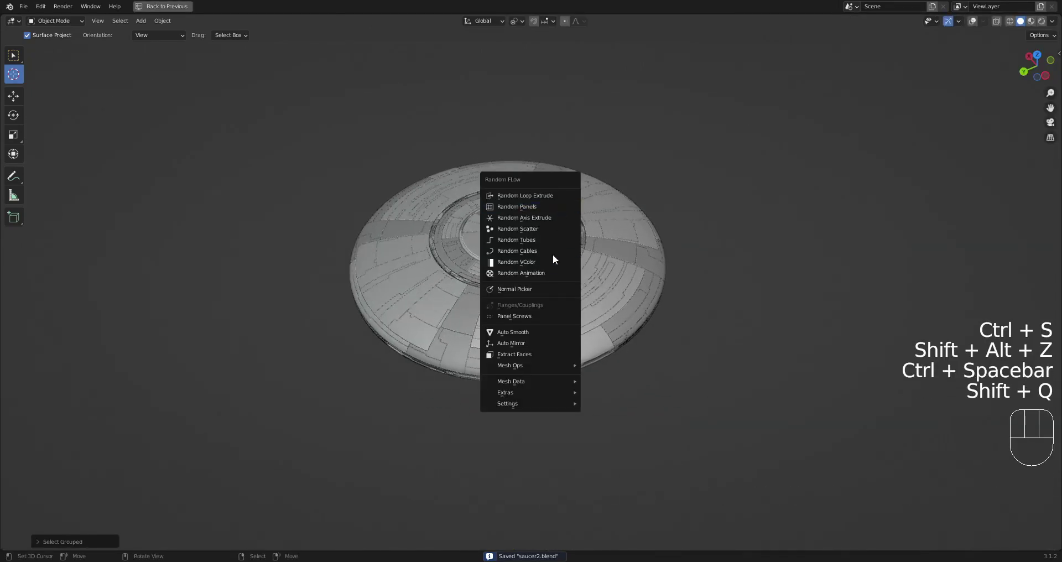
left_click(547, 272)
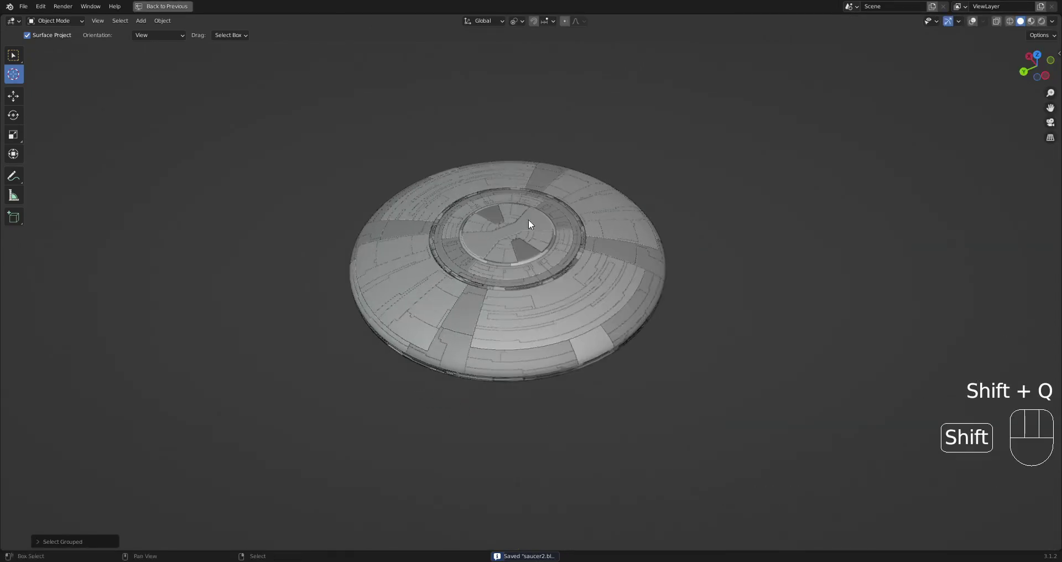
key("shift+q")
left_click(555, 208)
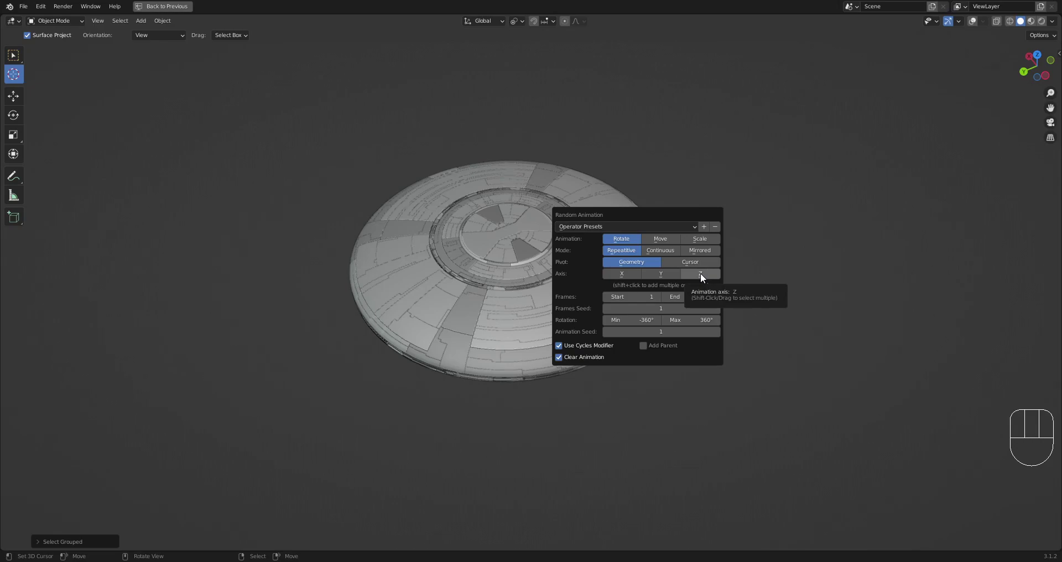
left_click(700, 273)
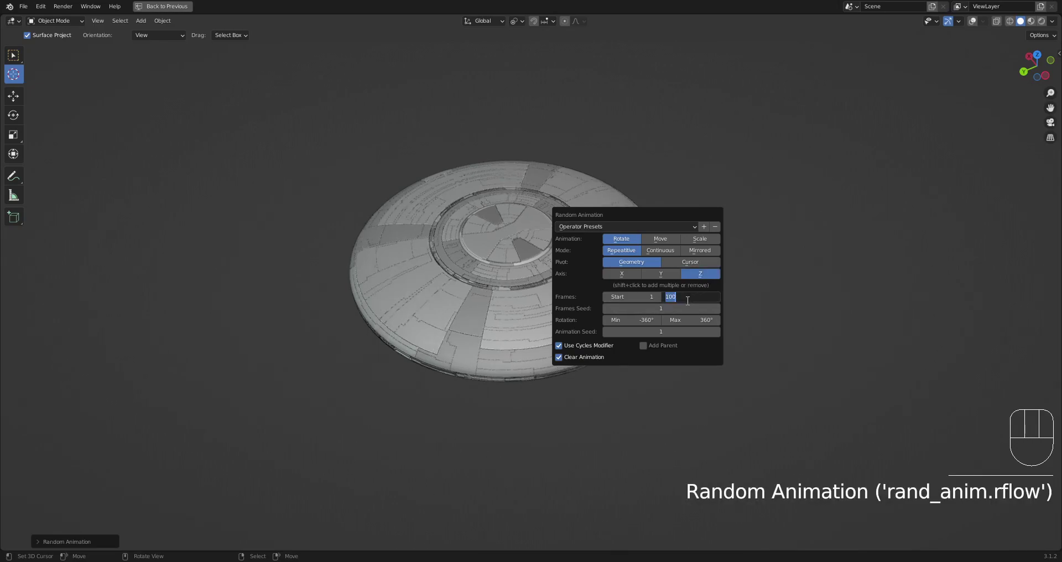
type("0")
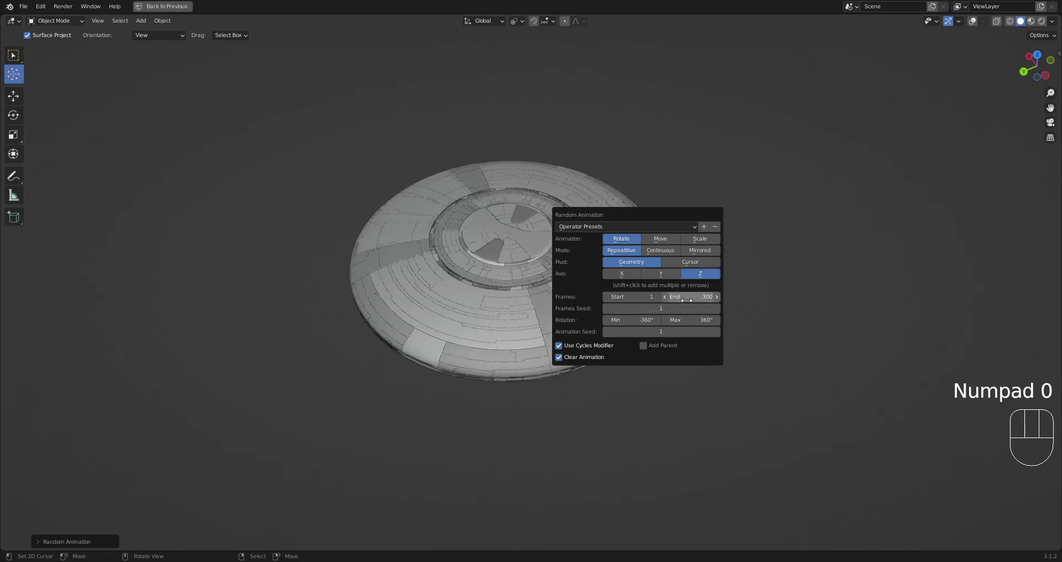
Play the rotation animation, check it from the camera and free views, and stop playback.
key("space")
middle_click_drag(636, 332, 598, 251)
key("KP_0")
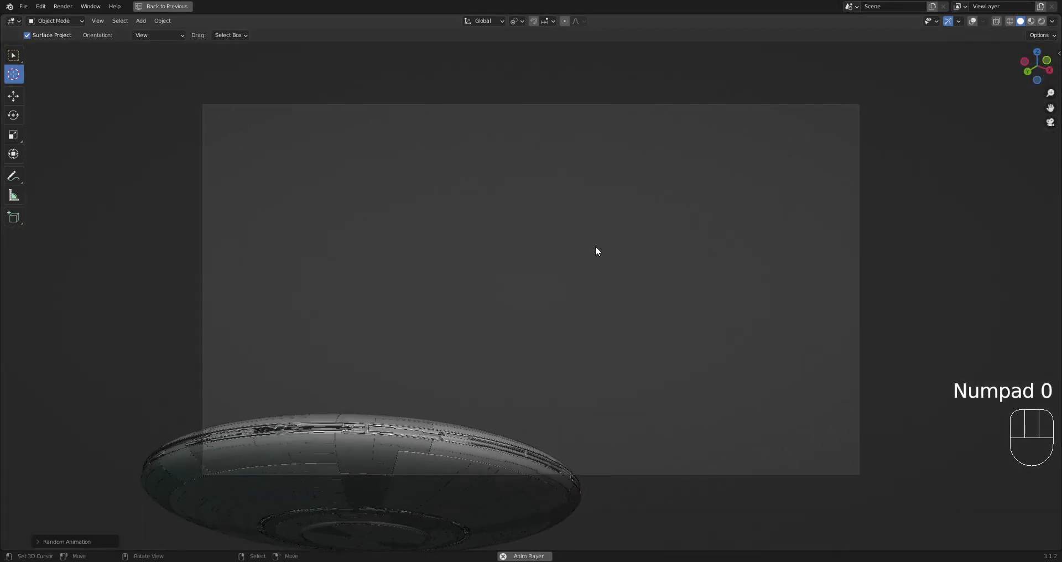
key("KP_0")
key("KP_0")
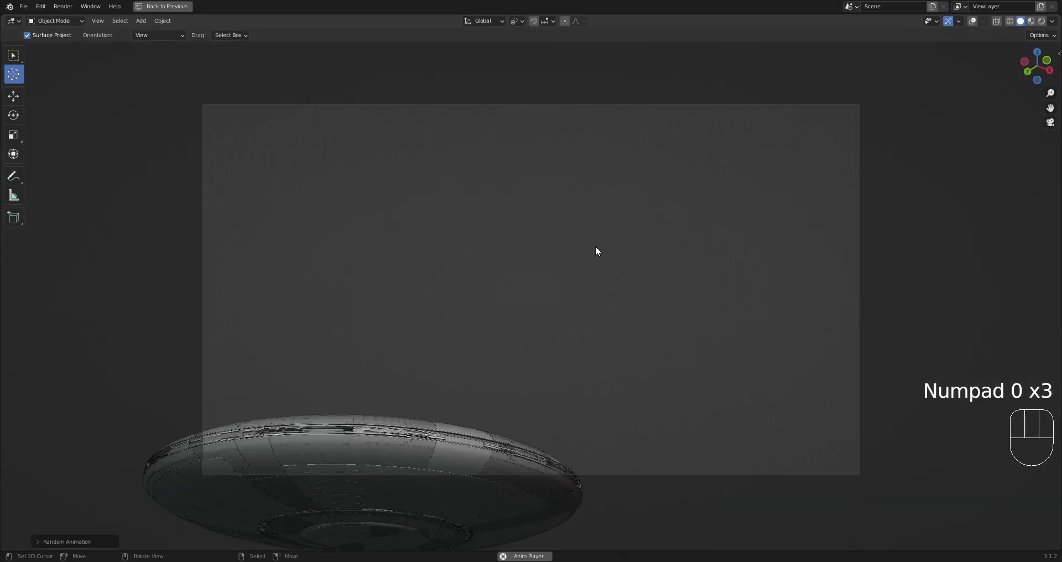
key("KP_0")
key("z")
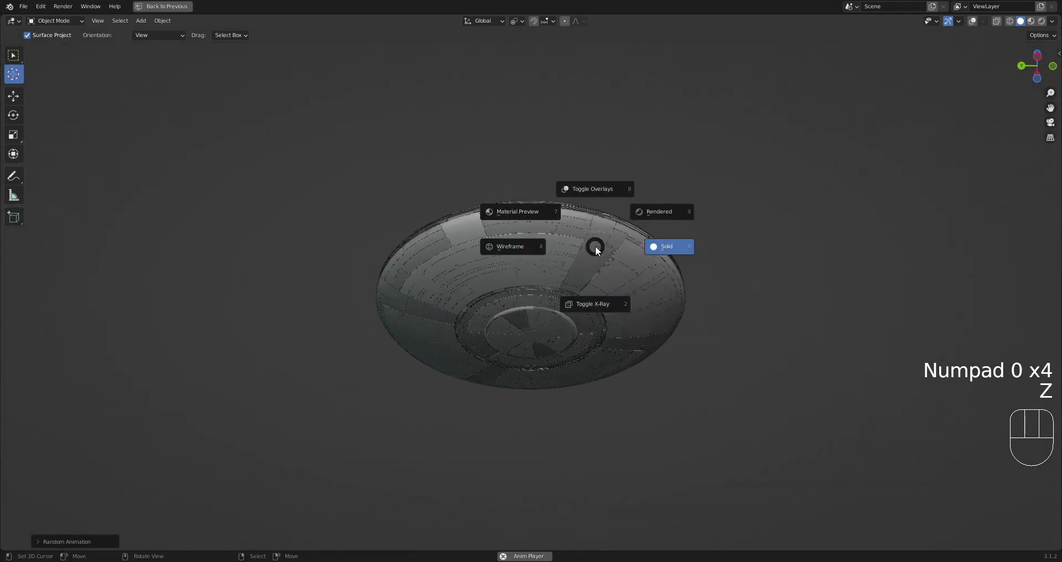
left_click(663, 246)
key("space")
Rewind to the first frame and reframe the camera view so the saucer sits near the frame's center.
middle_click_drag(662, 241, 622, 267)
key("shift+Down")
key("shift+Left")
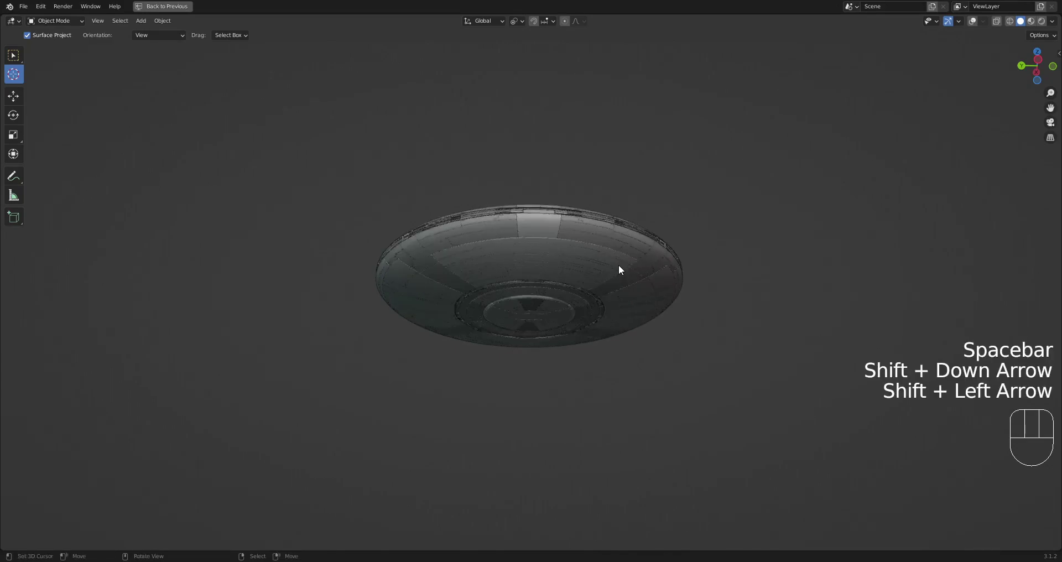
key("KP_0")
mouse_move(619, 265)
middle_mouse_down("shift")
mouse_move(533, 356)
mouse_move(678, 171)
middle_mouse_up("shift")
Switch the camera view to rendered shading and shift the framing slightly to center the saucer horizontally.
key("z")
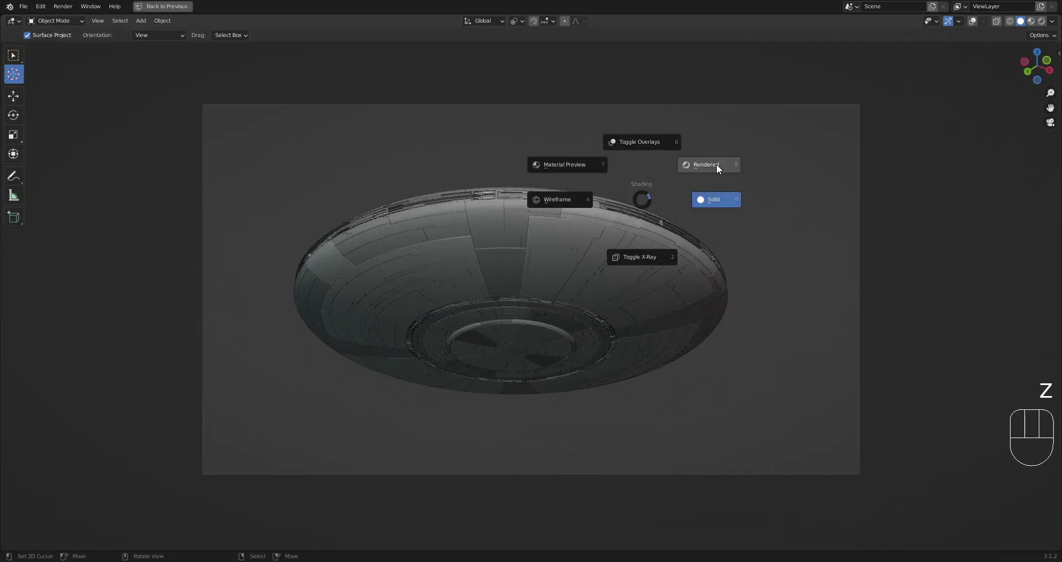
left_click(715, 164)
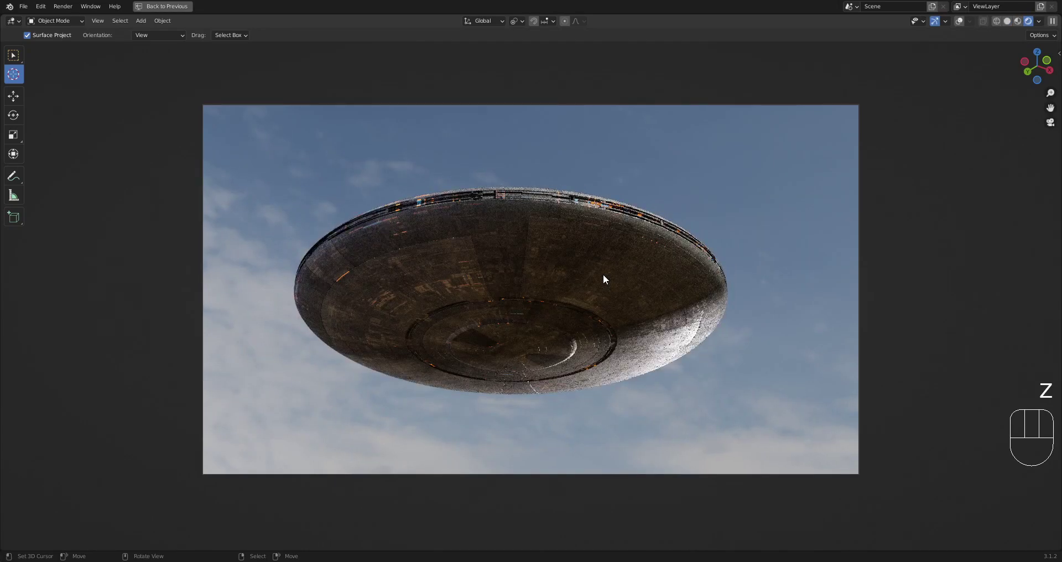
middle_click_drag(604, 278, 625, 279, "shift")
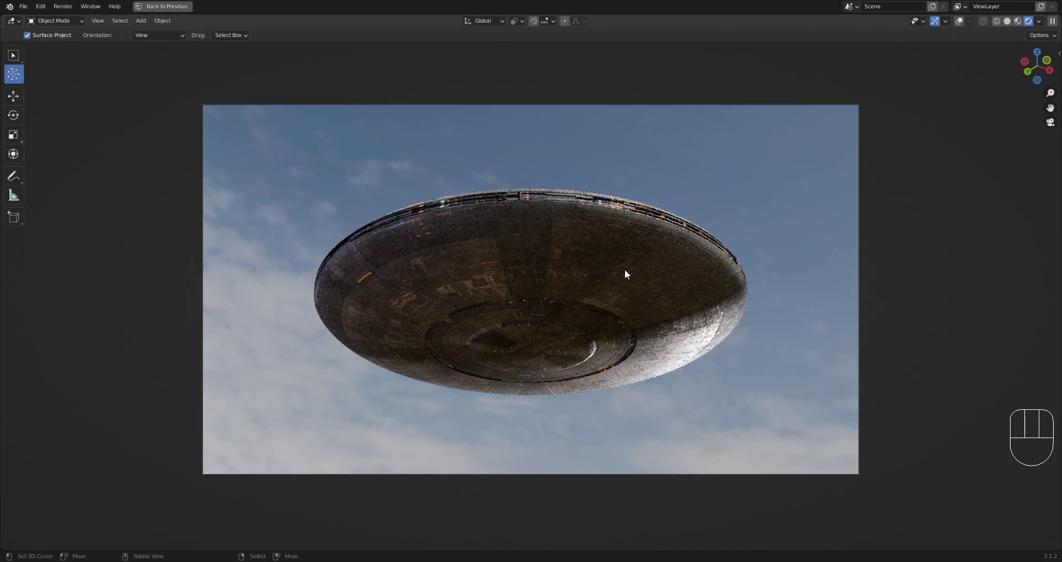
Play the rotation animation briefly in the rendered camera view, stop on another frame, and save the file.
key("space")
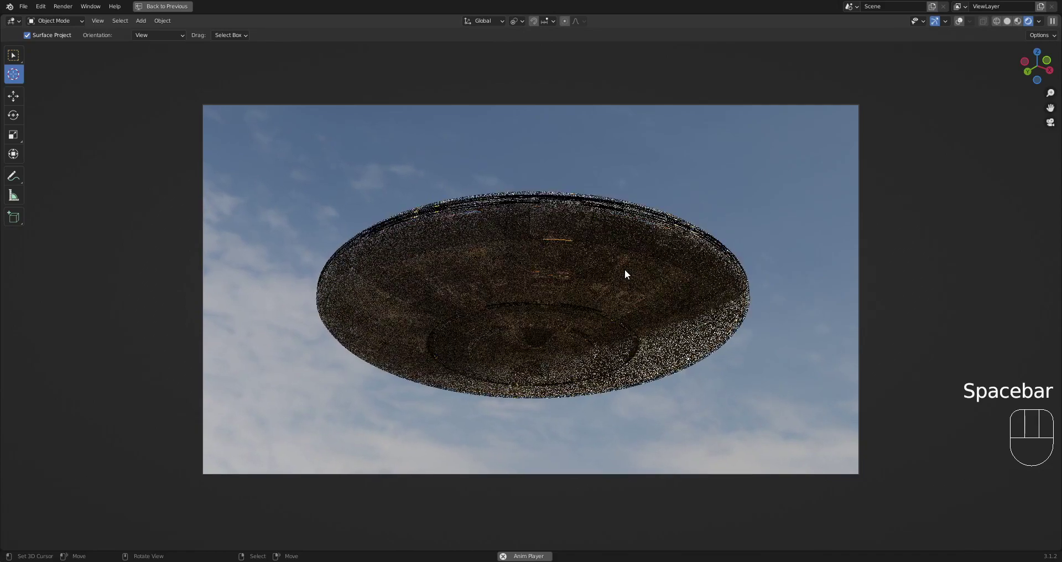
key("space")
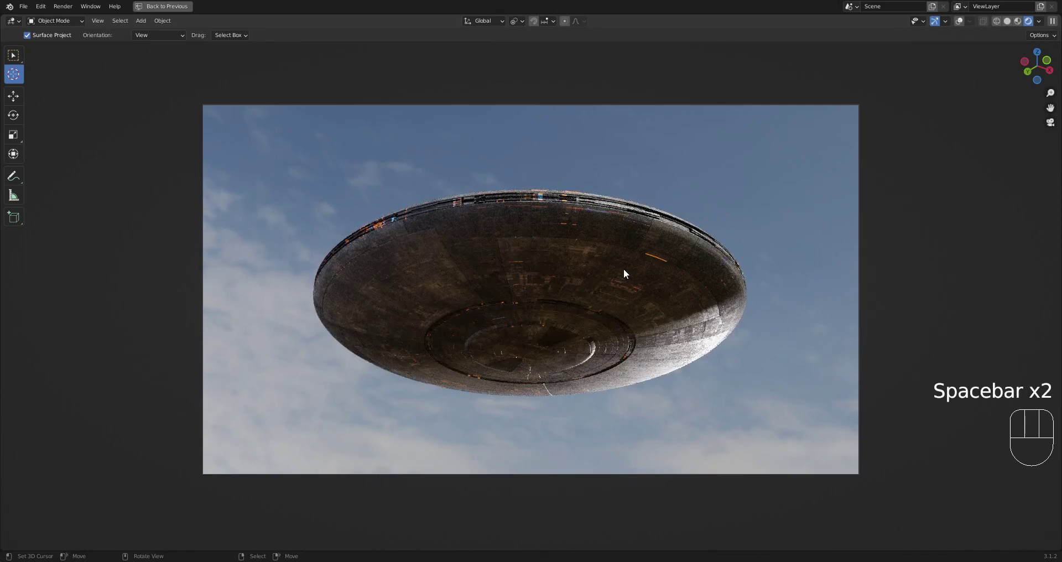
key("ctrl+s")
Set the camera view to Material Preview shading, then play the rotation and stop it on a new frame.
key("z")
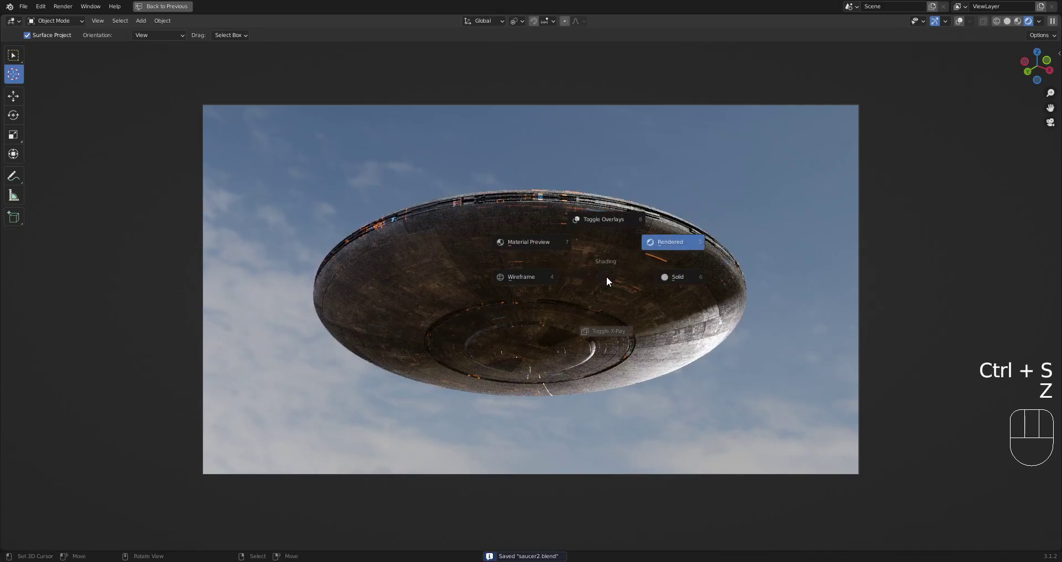
left_click(556, 248)
key("space")
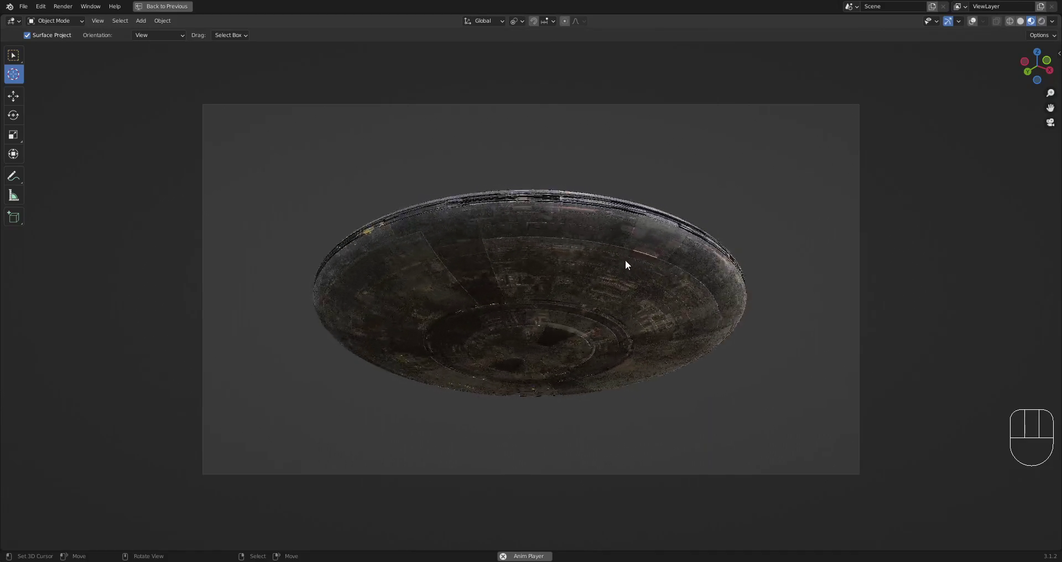
key("space")
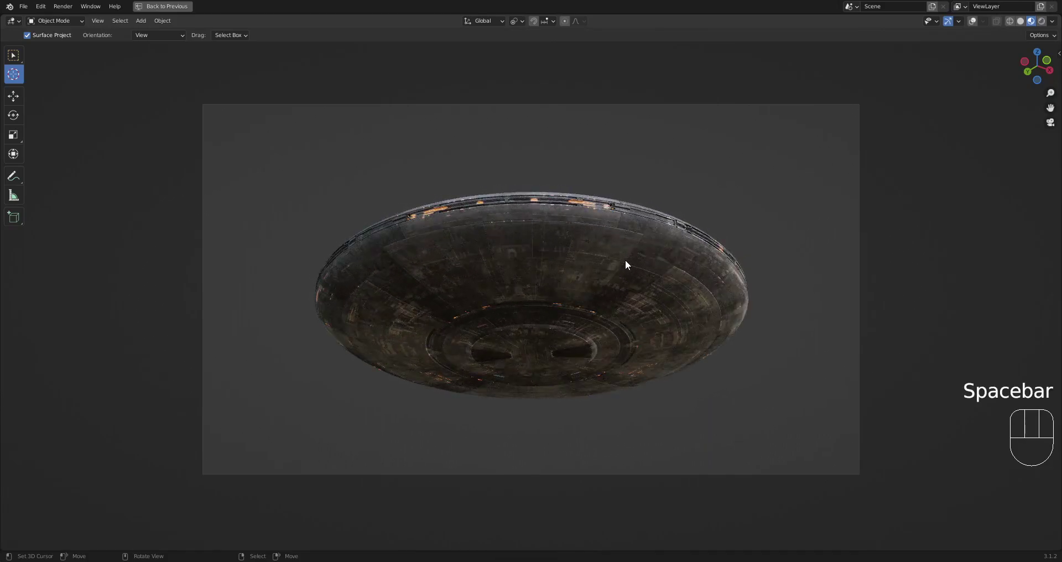
Keep Material Preview shading, save the file, and render the current frame from the camera.
key("z")
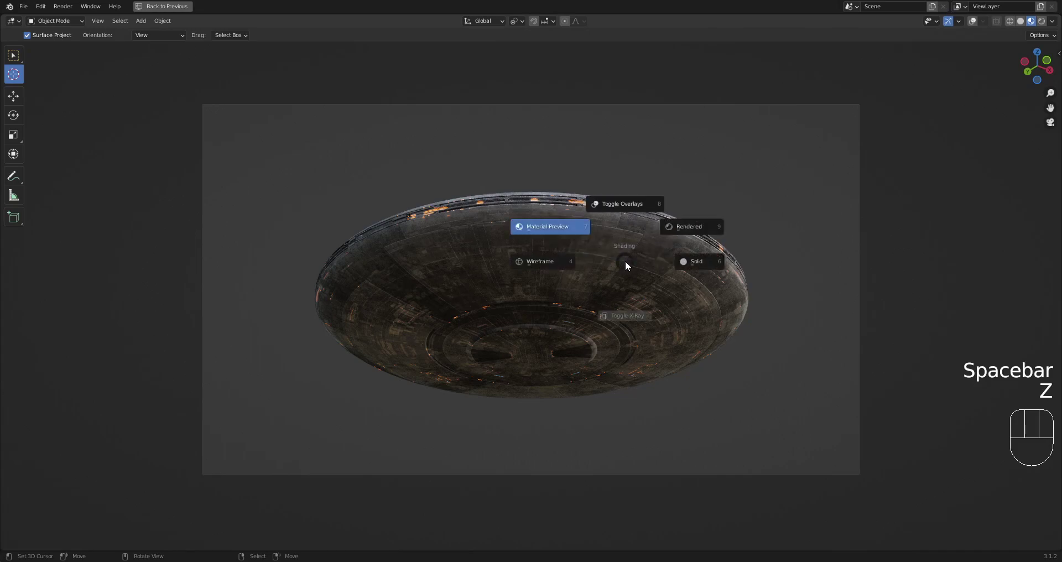
right_click(579, 266)
key("z")
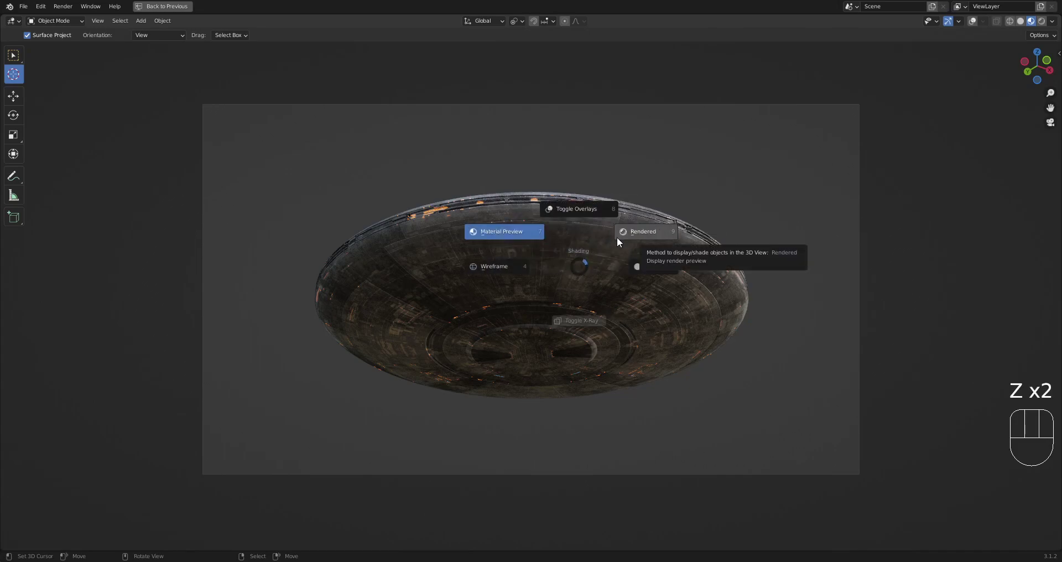
left_click(576, 248)
key("ctrl+s")
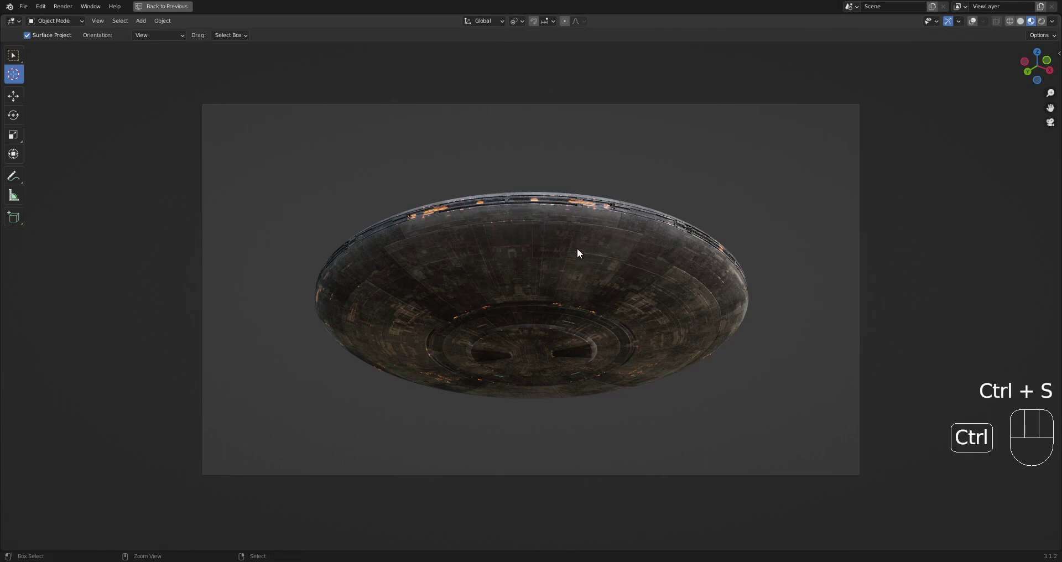
key("F12")
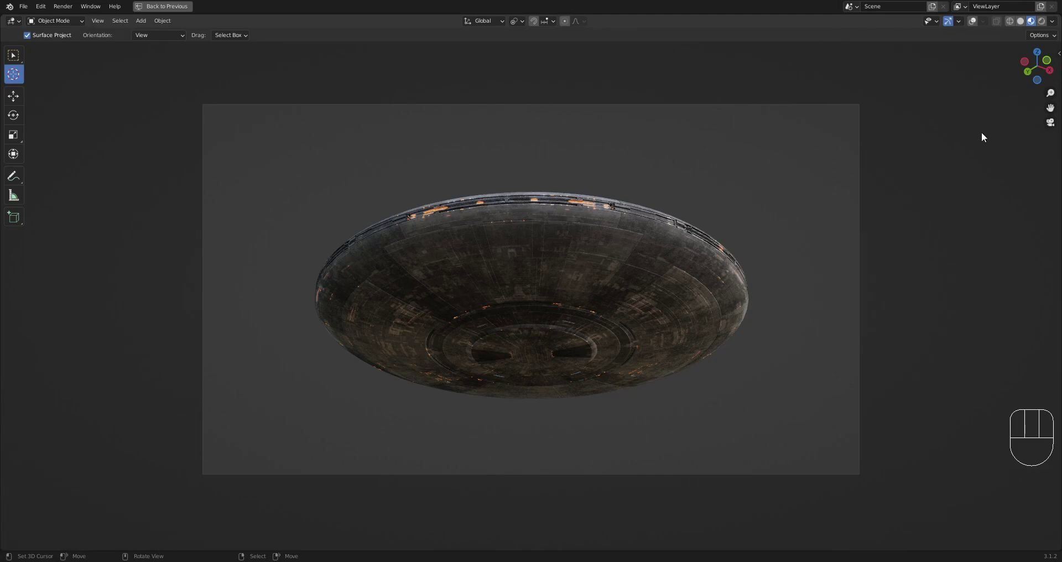
Restore the split layout, turn the node editor into the Compositor, and maximize it.
key("ctrl+space")
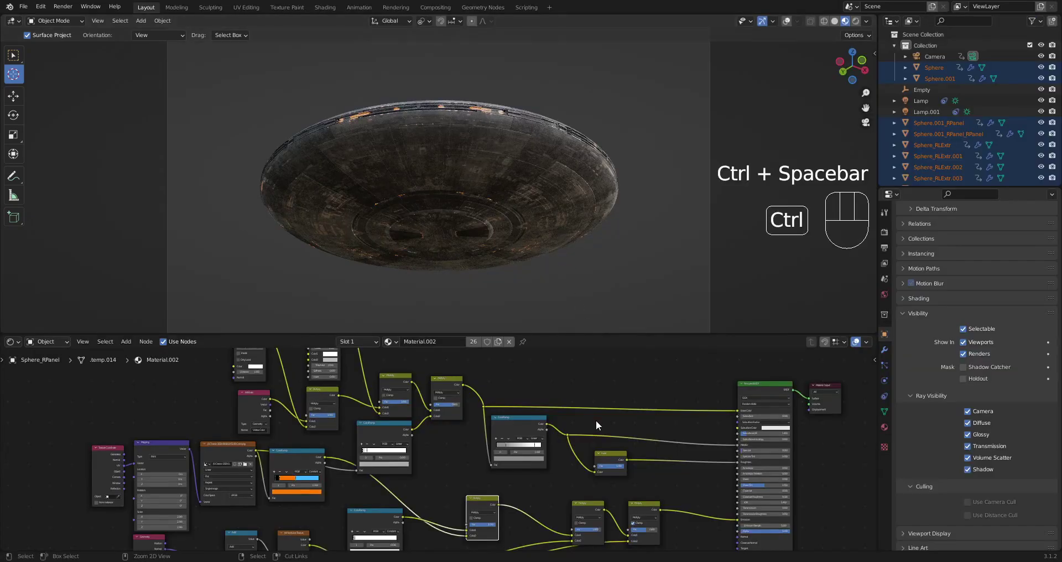
left_click(9, 343)
left_click(61, 408)
key("ctrl+space")
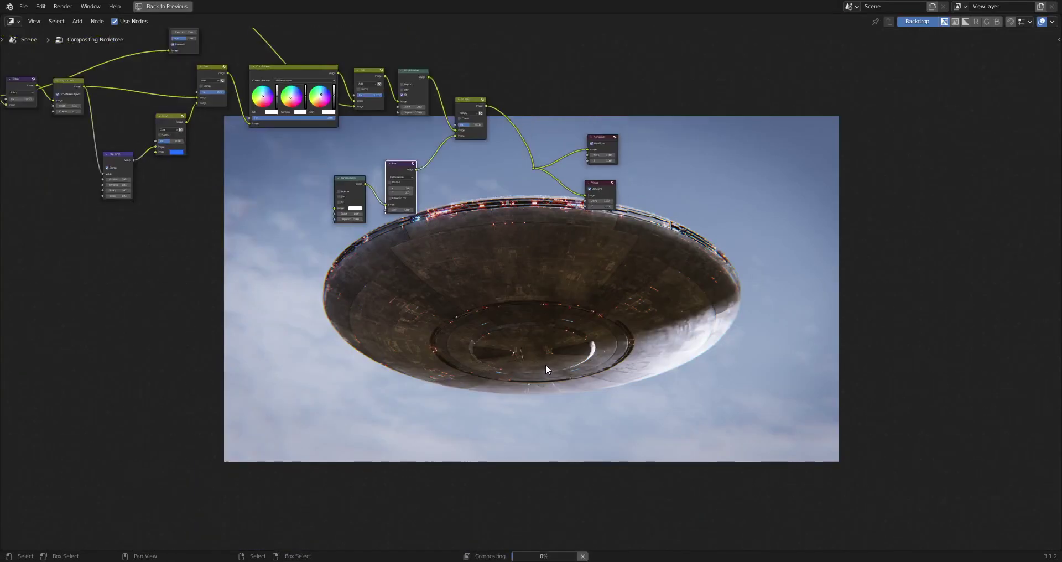
Set the compositing Glare node's type to Fog Glow.
middle_click_drag(546, 364, 666, 376)
scroll(529, 364, "up", 6)
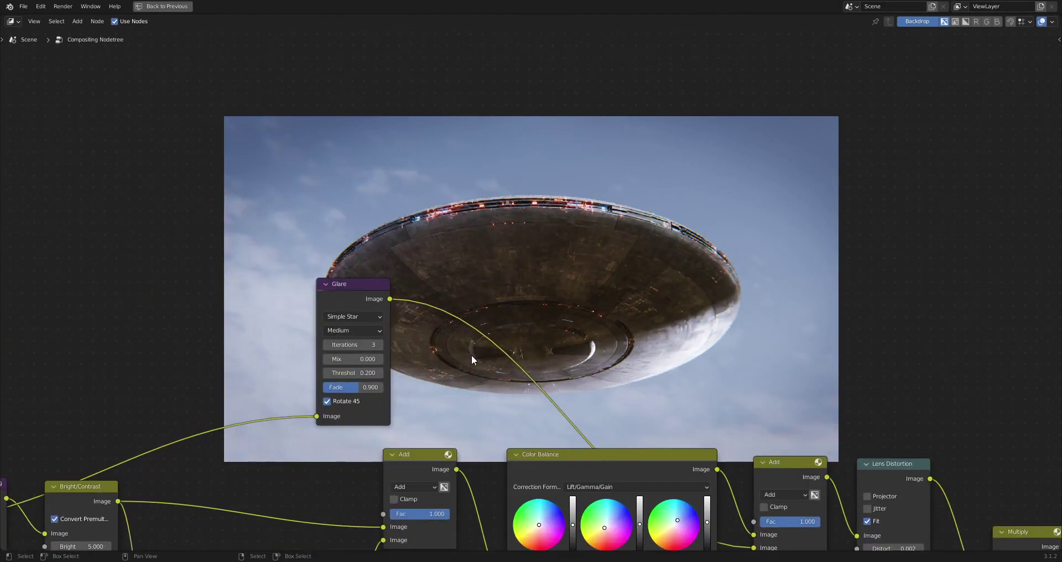
left_click(346, 319)
left_click(344, 357)
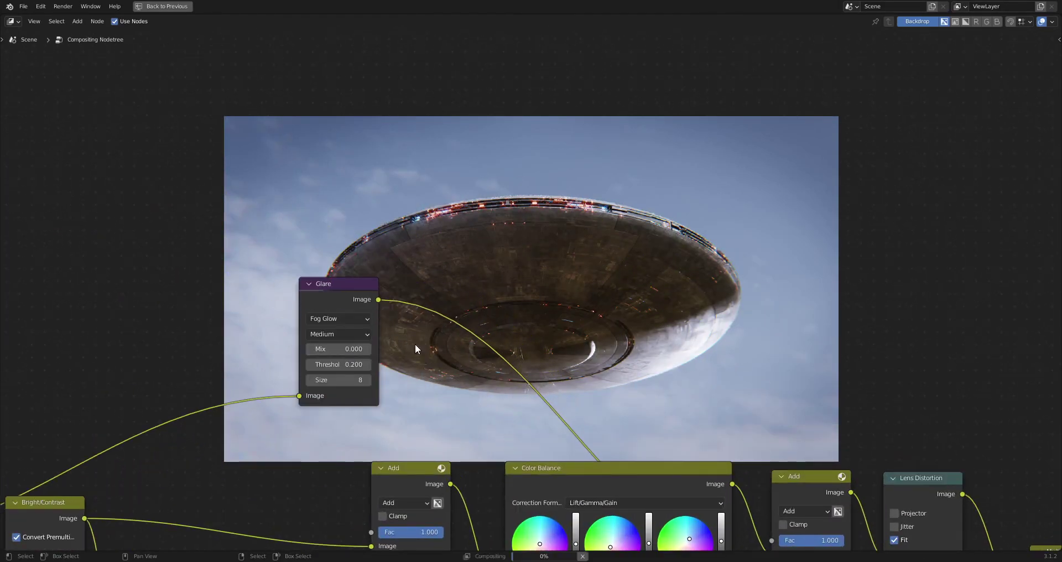
Set the Glare node's threshold to 0.5 and compare the glow on the render backdrop.
middle_click_drag(716, 286, 607, 280)
scroll(607, 279, "down", 1)
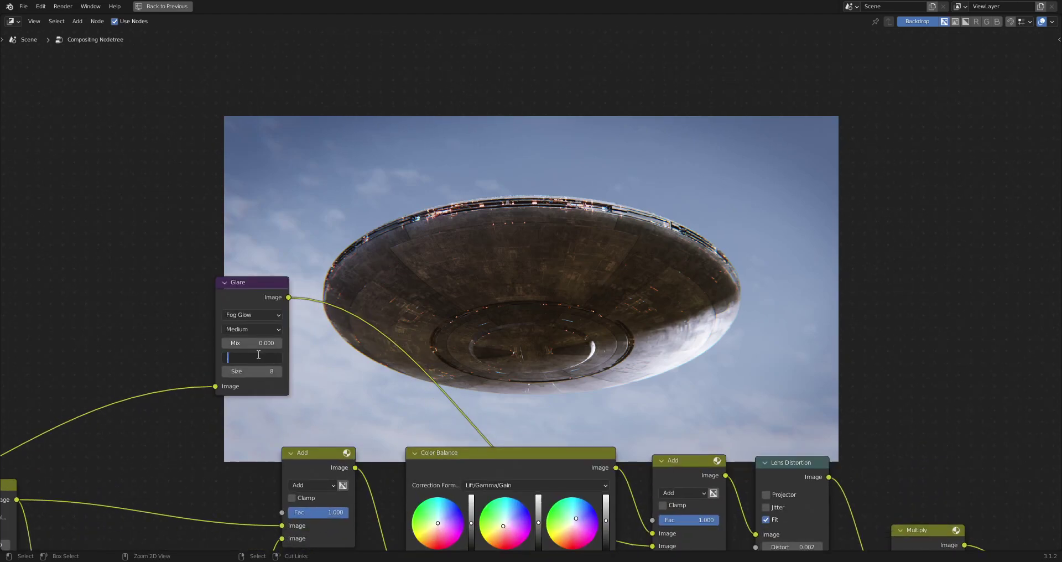
type("0.5")
key("Return")
key("Return")
scroll(496, 288, "down", 3)
mouse_move(700, 237)
middle_mouse_down()
mouse_move(558, 301)
mouse_move(694, 241)
middle_mouse_up()
scroll(695, 241, "up", 2)
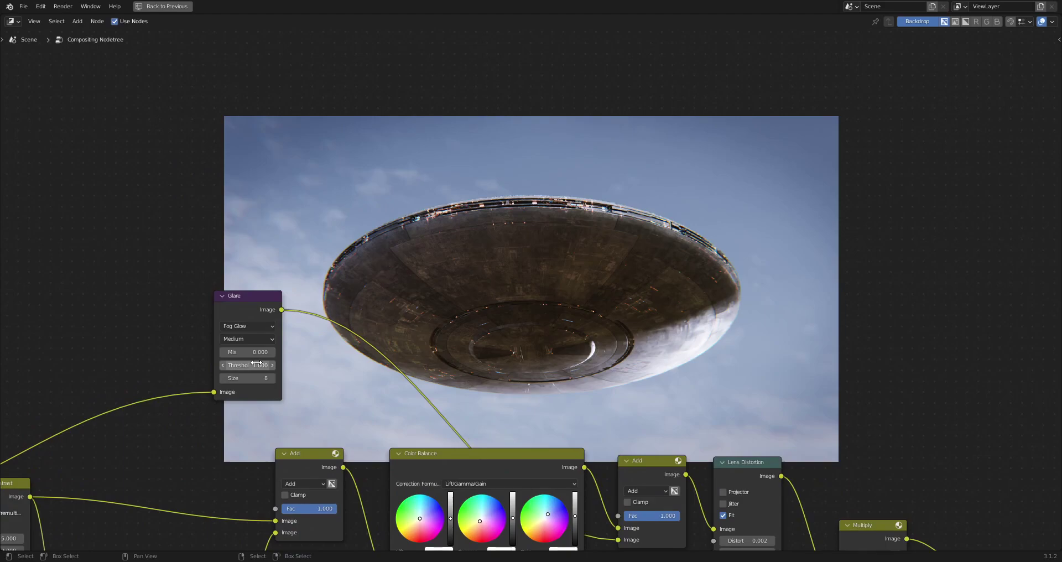
left_click(256, 362)
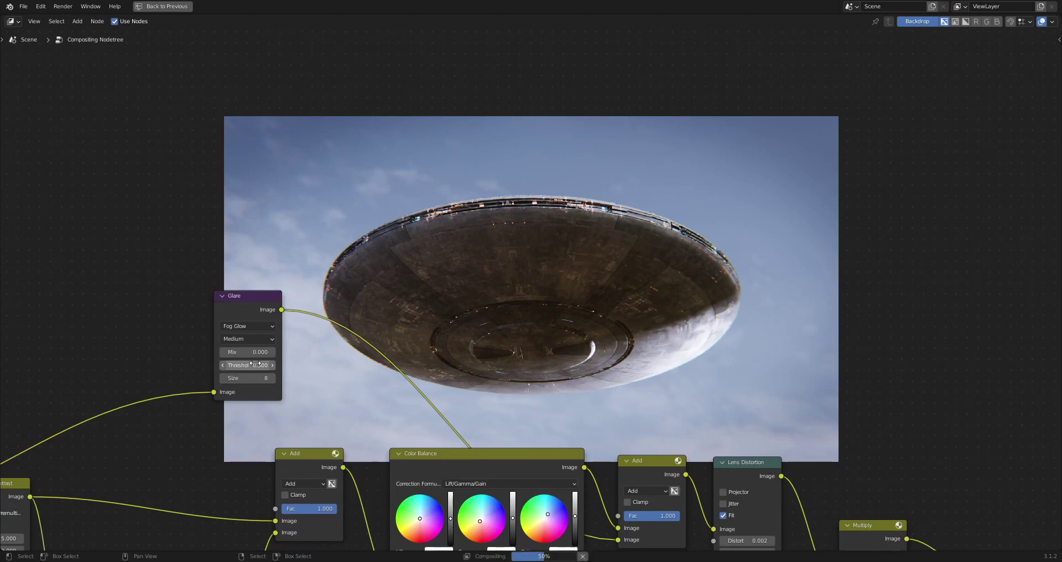
Restore the split layout, advance the rotation animation to another frame, and render it.
key("ctrl+space")
key("space")
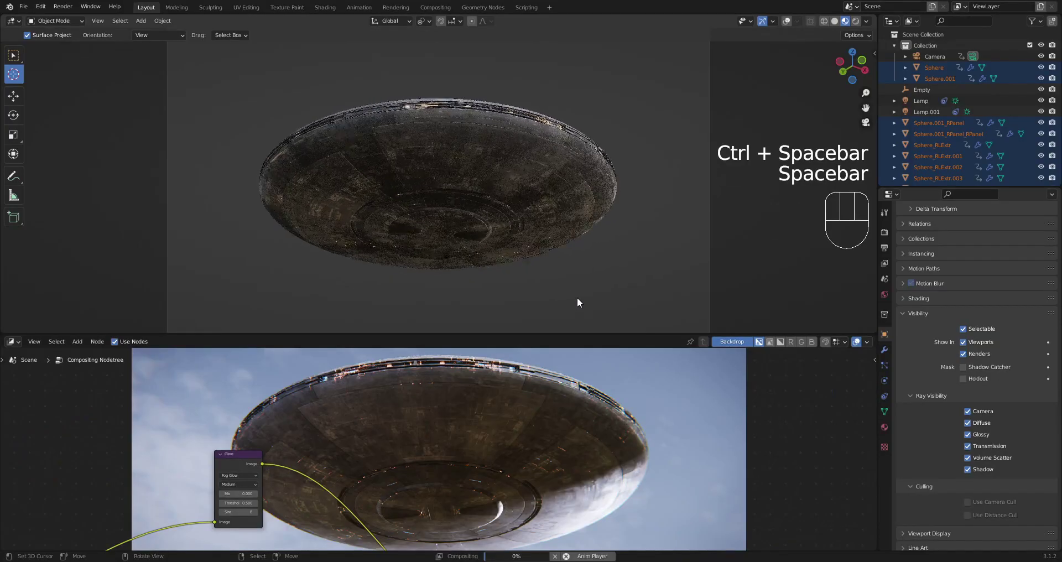
key("space")
key("F12")
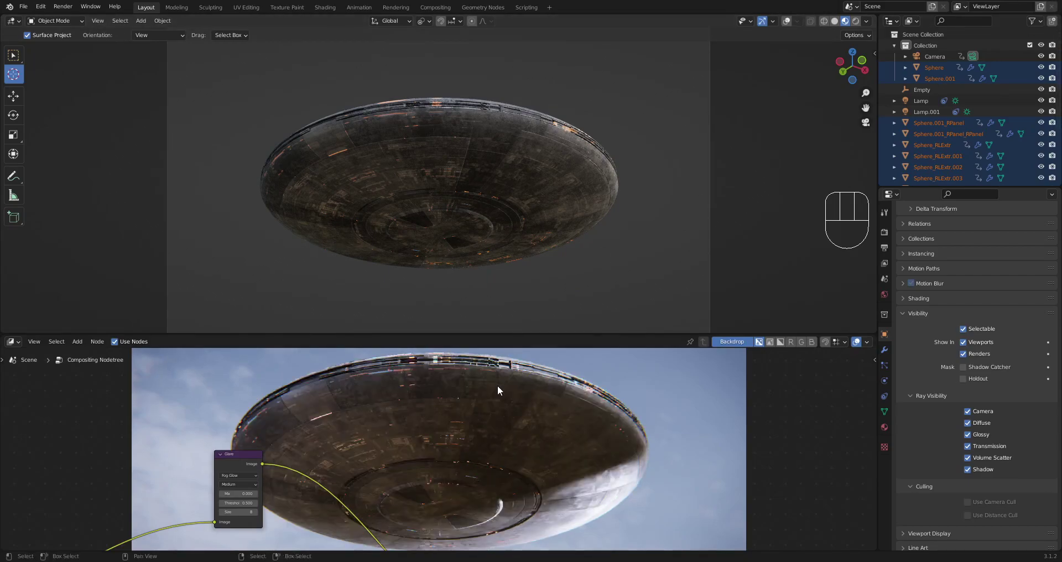
Inspect the new composited render and node tree in the maximized Compositor, then restore the layout and save the file.
key("ctrl+space")
middle_click_drag(626, 237, 557, 361)
scroll(553, 360, "up", 3)
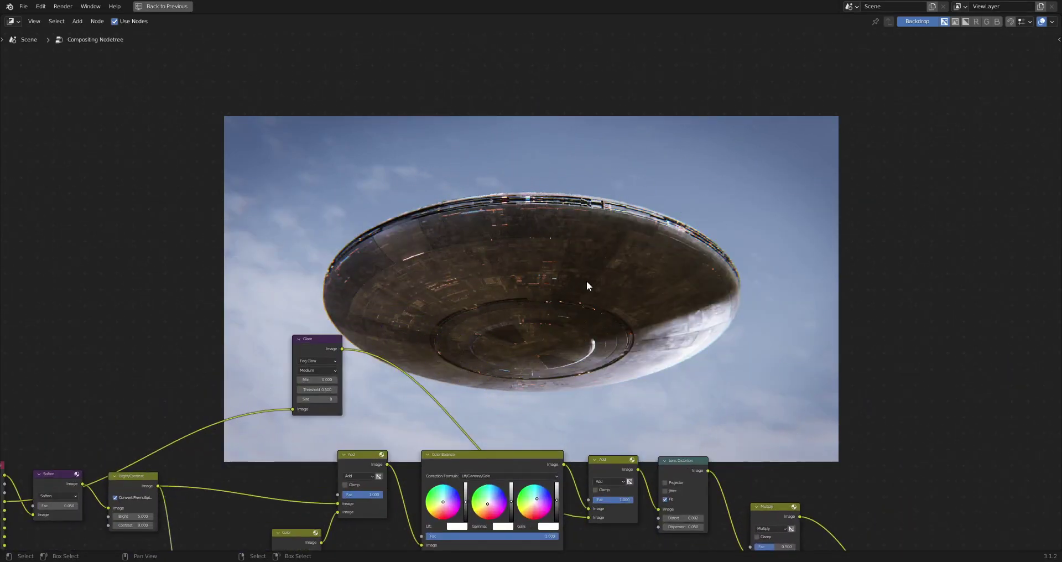
scroll(586, 280, "down", 3)
middle_click_drag(508, 341, 490, 274)
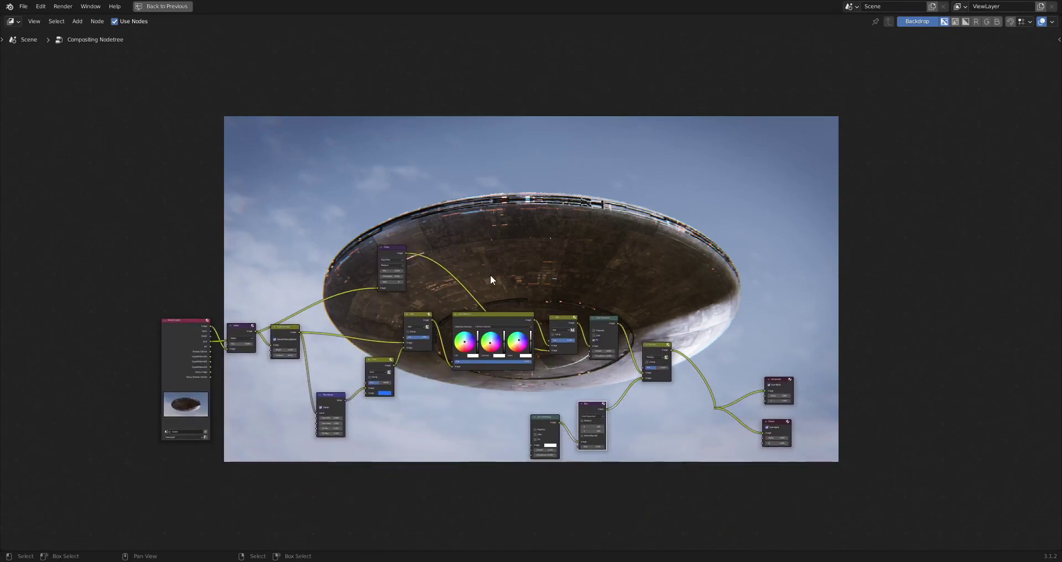
scroll(507, 277, "up", 2)
key("ctrl+space")
key("ctrl+s")
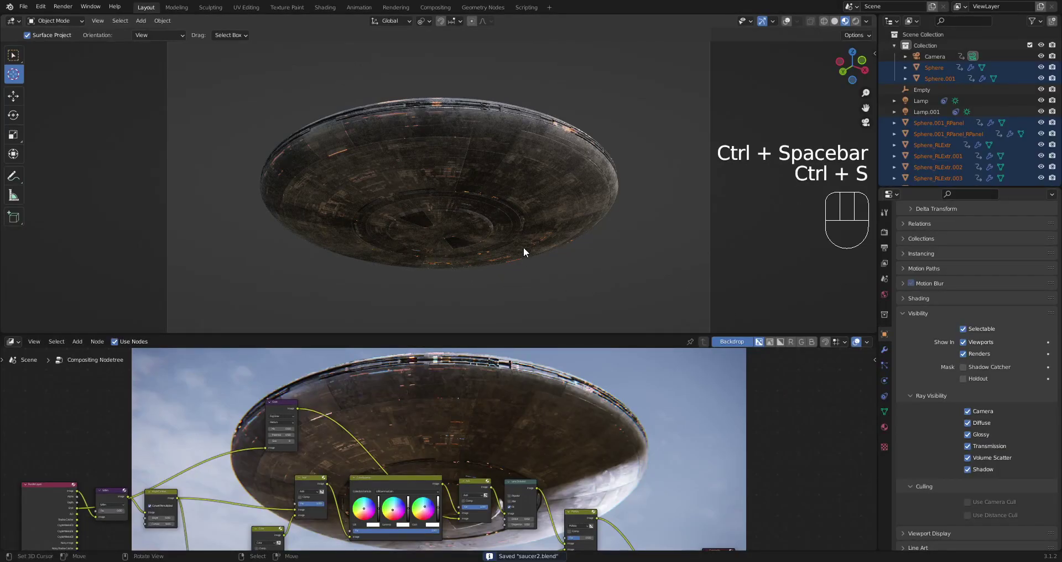
View the saucer from above outside the camera and preview it in rendered shading within a render region around it.
key("KP_0")
middle_click_drag(611, 111, 532, 167)
scroll(532, 167, "down", 2)
middle_click_drag(532, 167, 537, 186, "shift")
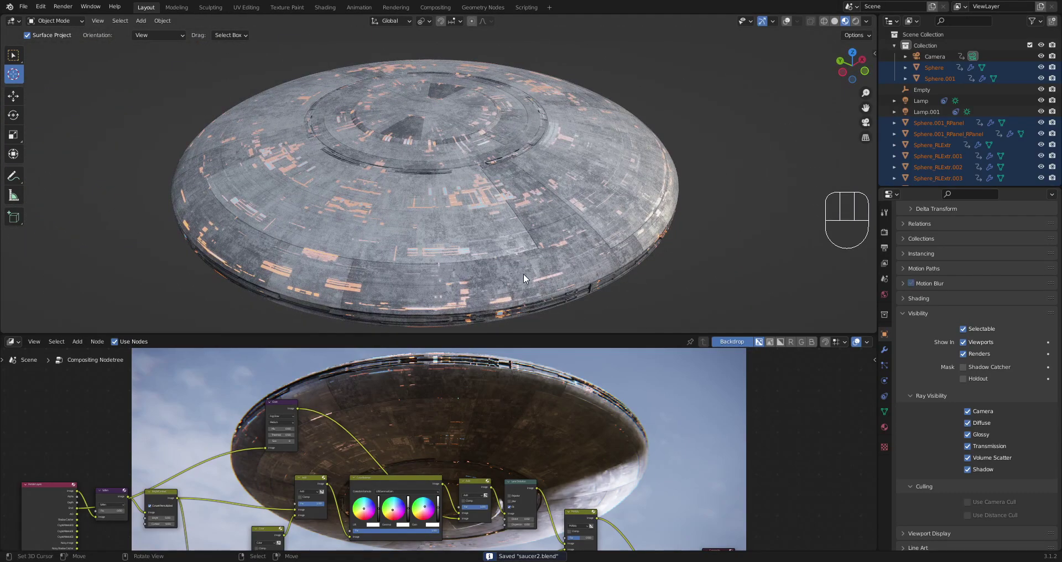
scroll(419, 168, "down", 4)
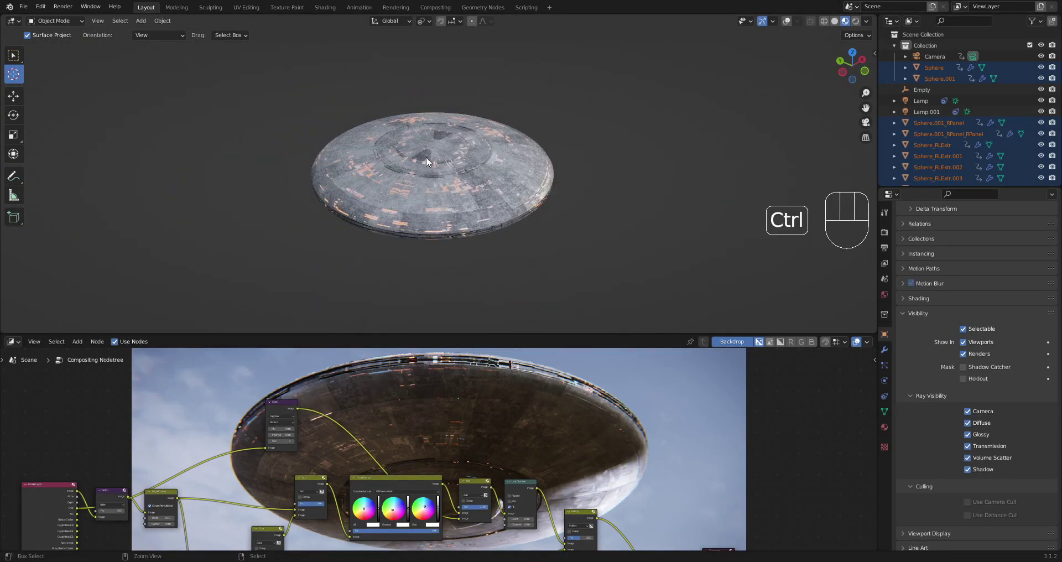
key("ctrl+b")
left_click_drag(283, 92, 628, 251)
key("z")
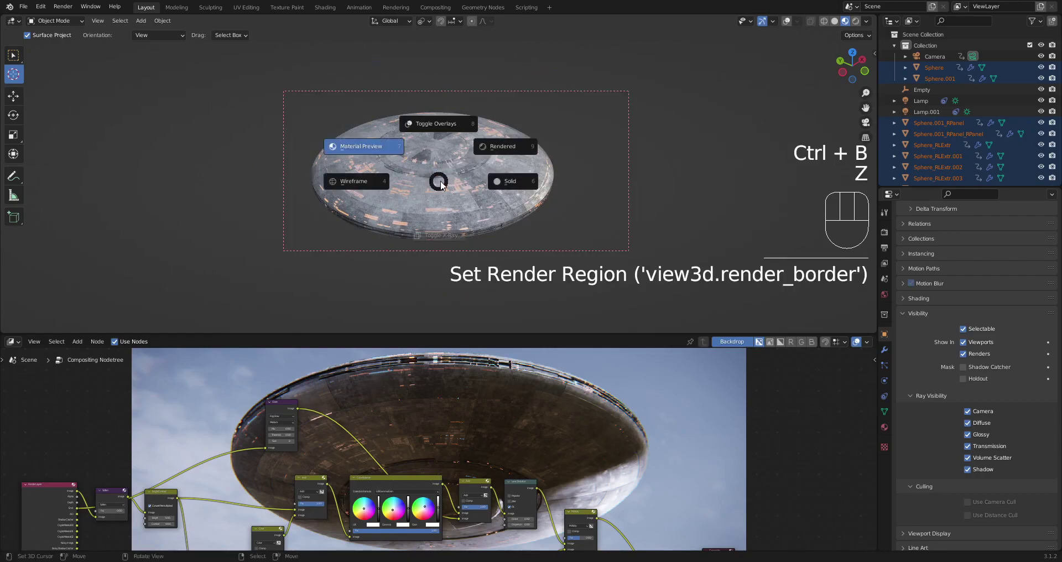
left_click(503, 146)
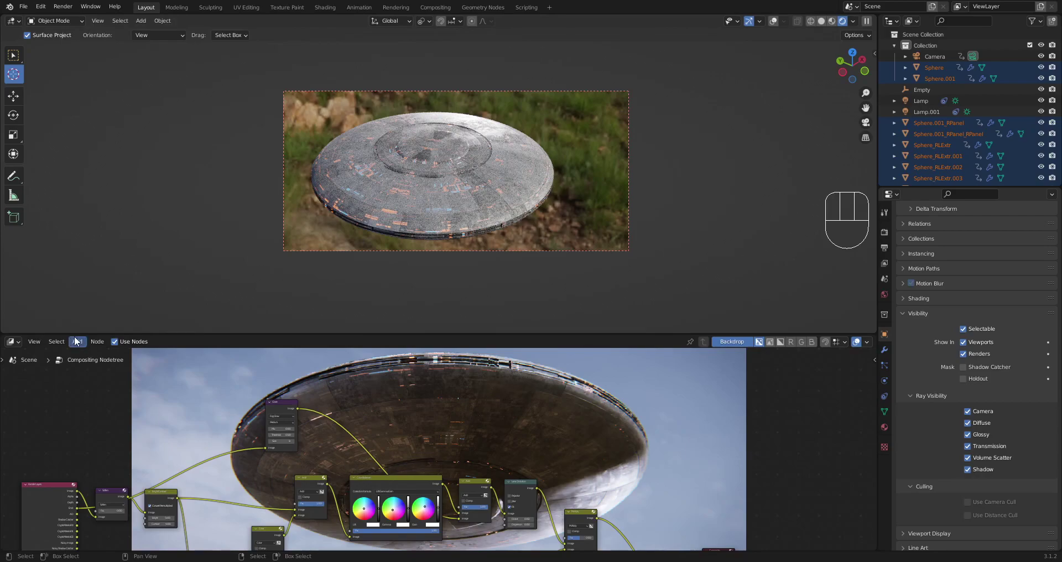
Switch the node editor to the Shader Editor and frame the Multiply nodes feeding Emission in Material.002.
left_click(20, 341)
left_click(39, 440)
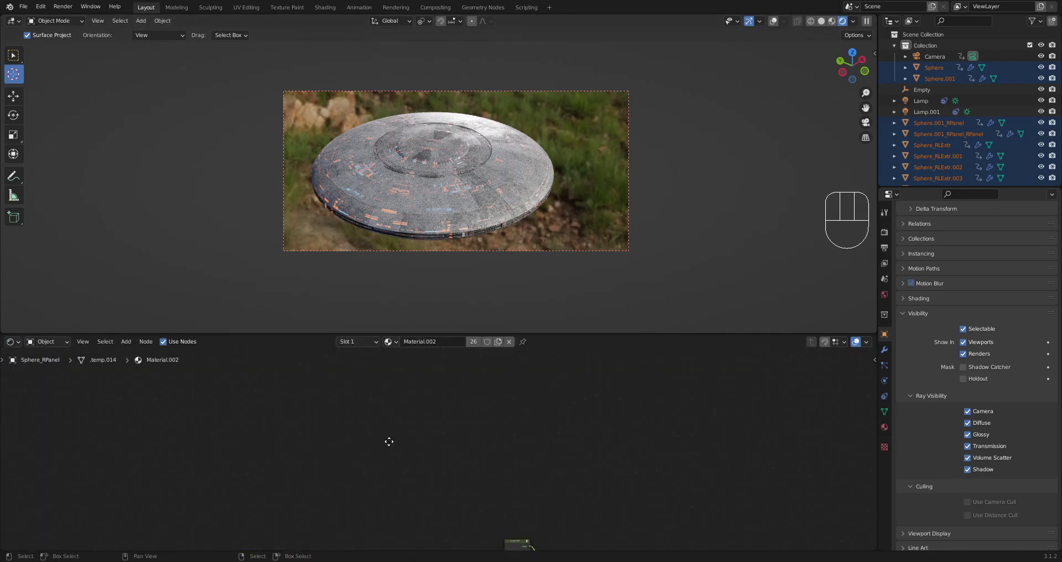
middle_click_drag(446, 445, 361, 450)
middle_click_drag(717, 531, 570, 450)
scroll(569, 450, "up", 7)
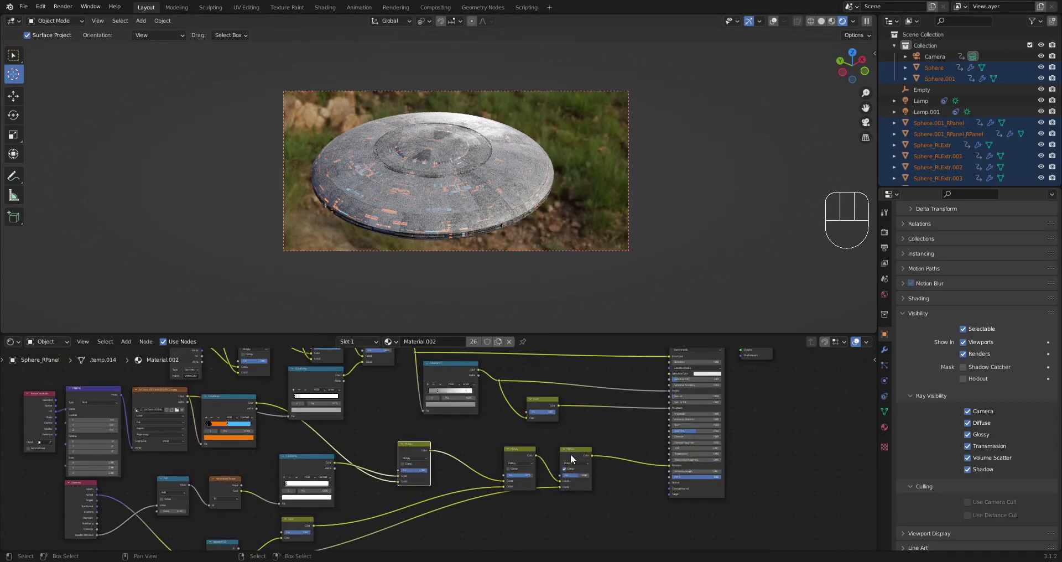
Try a higher Fac on the last Multiply node before the Emission input.
middle_click_drag(601, 490, 544, 450)
scroll(530, 446, "up", 1)
left_click_drag(527, 445, 543, 444)
key("ctrl+z")
left_click_drag(450, 442, 459, 442)
scroll(535, 453, "up", 2)
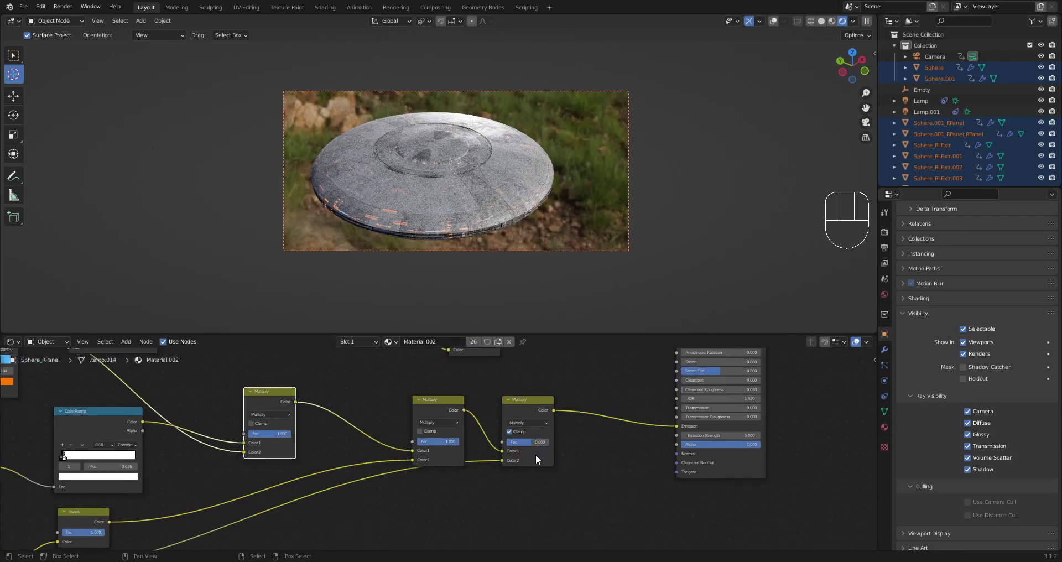
Check the saucer's lights from below and through the camera, and review the mask nodes feeding the emission.
middle_click_drag(555, 288, 557, 210)
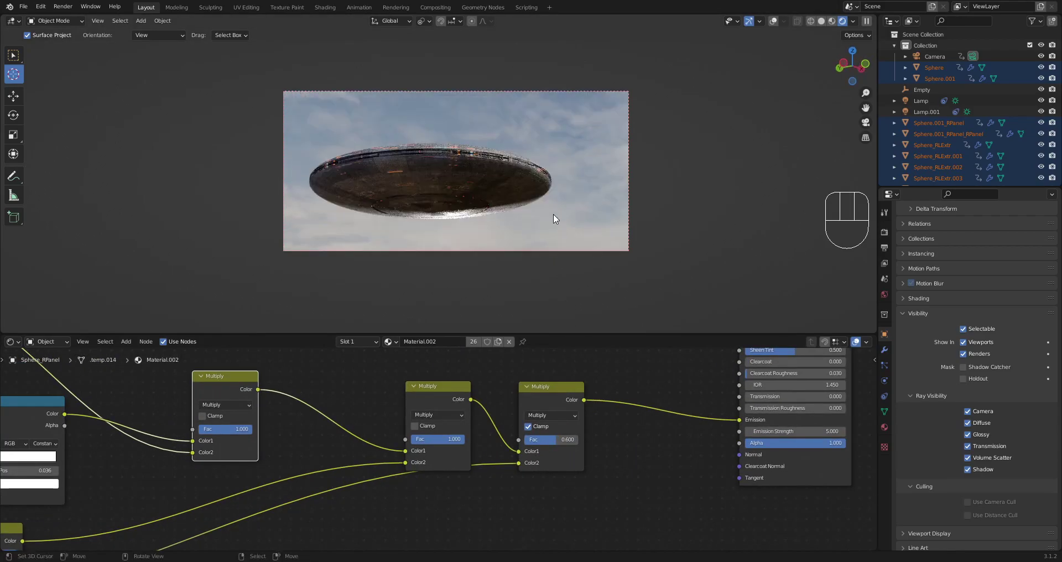
key("KP_0")
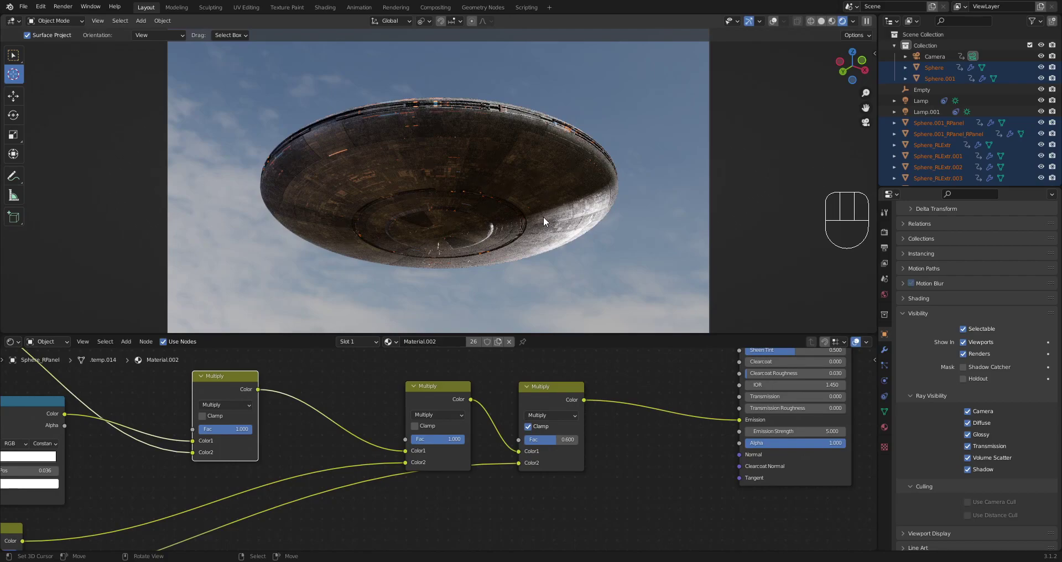
scroll(443, 392, "down", 2)
middle_click_drag(241, 466, 337, 410)
middle_click_drag(103, 490, 128, 490)
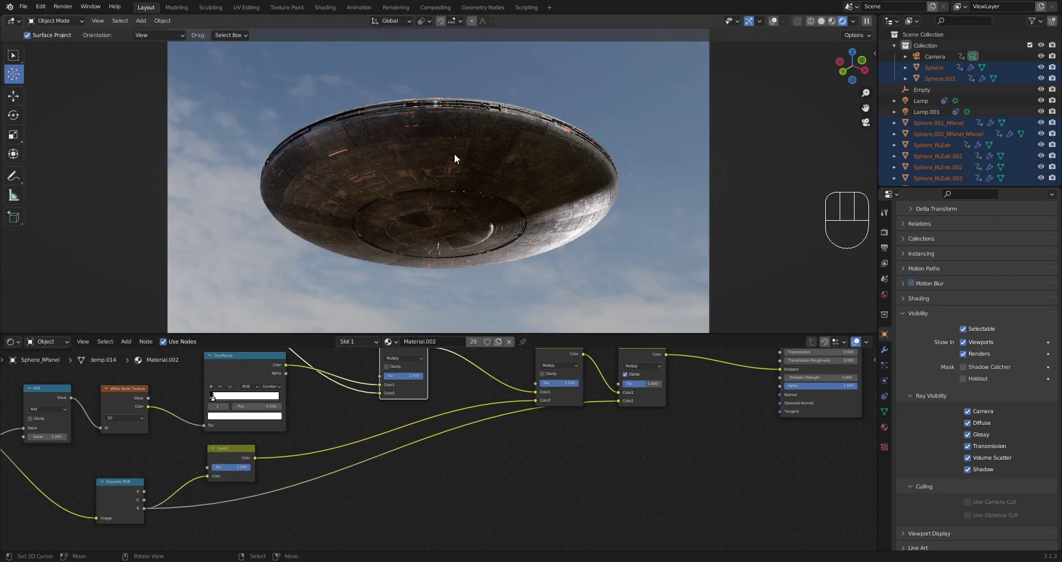
Test the last Multiply node's Fac at 1.000 in the camera view, then set it back to 0.6.
key("z")
left_click_drag(638, 383, 662, 387)
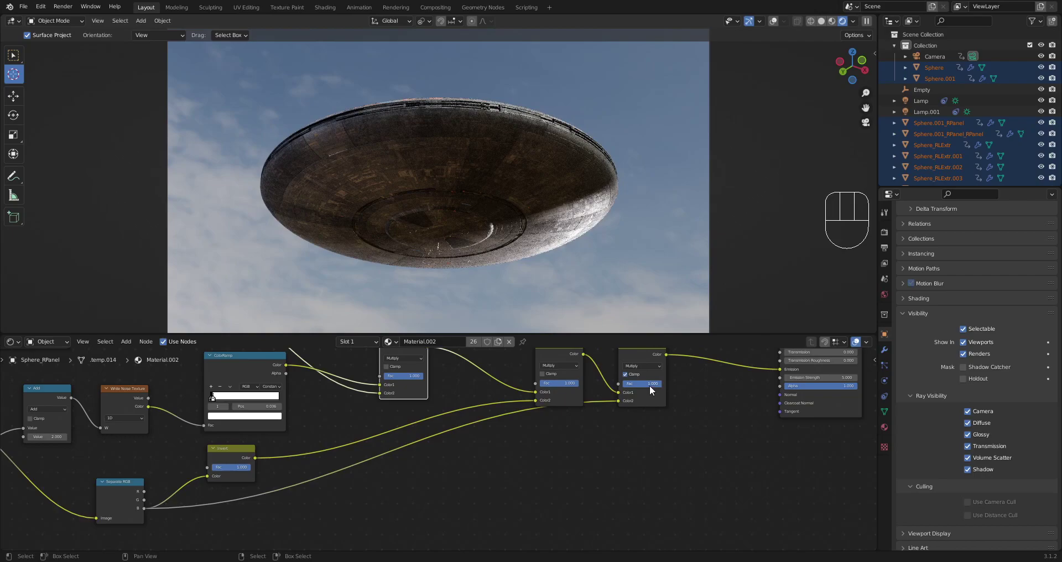
left_click(650, 383)
type("0.6")
key("Return")
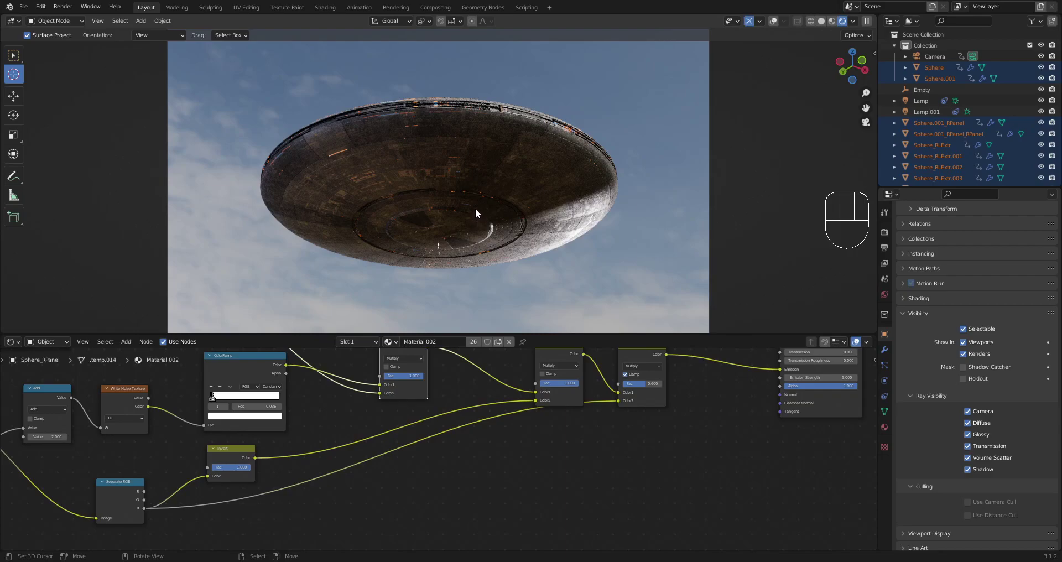
Play the rotation briefly to another frame, switch the viewport to Solid shading, and save the file.
key("space")
key("space")
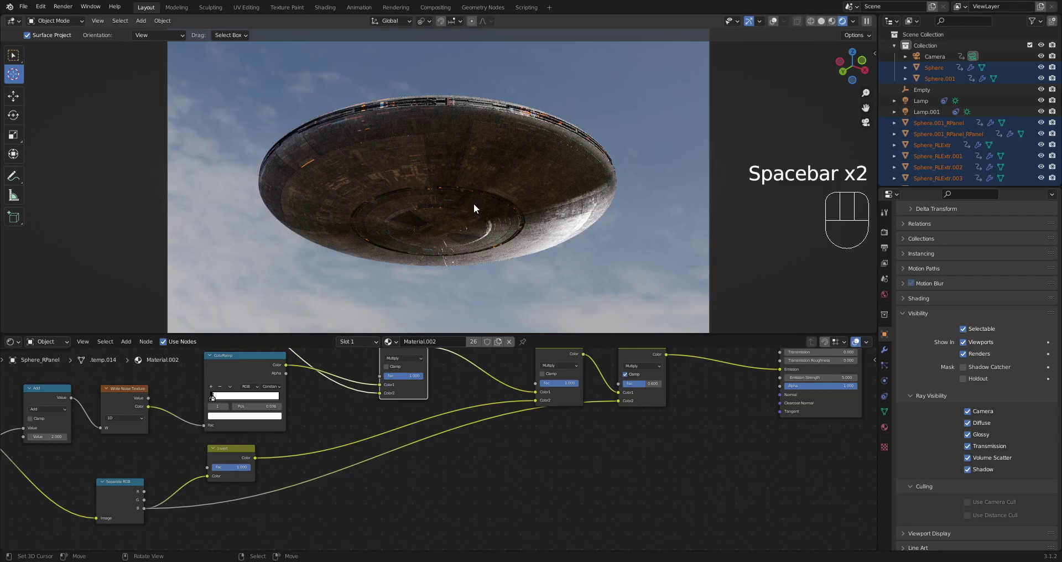
key("z")
left_click(539, 204)
key("ctrl+s")
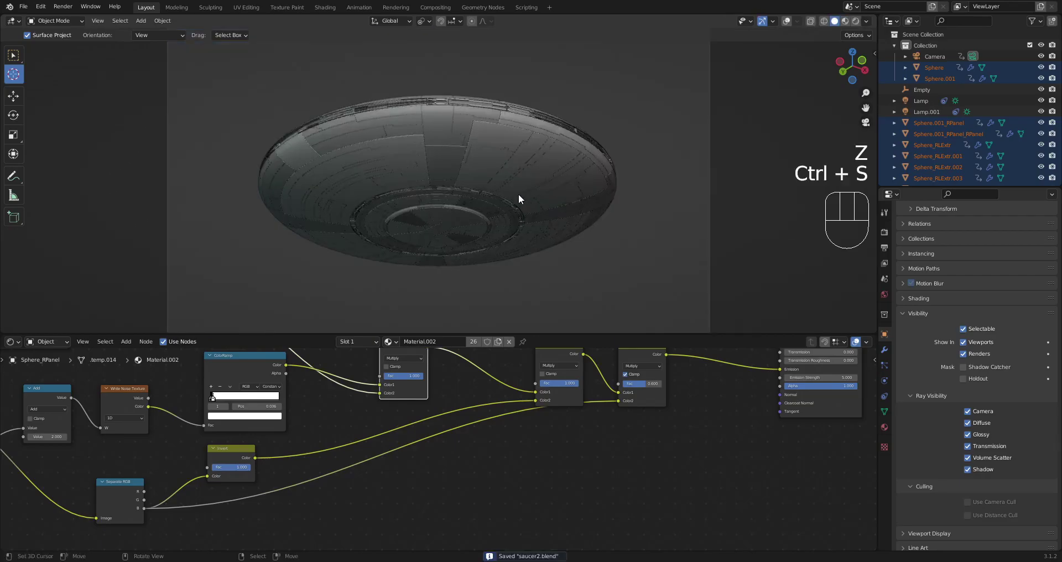
Clear the render region outside the camera view and identify separate upper hull panels with cancelled test moves.
key("KP_0")
key("ctrl+alt+b")
middle_click_drag(519, 194, 512, 220)
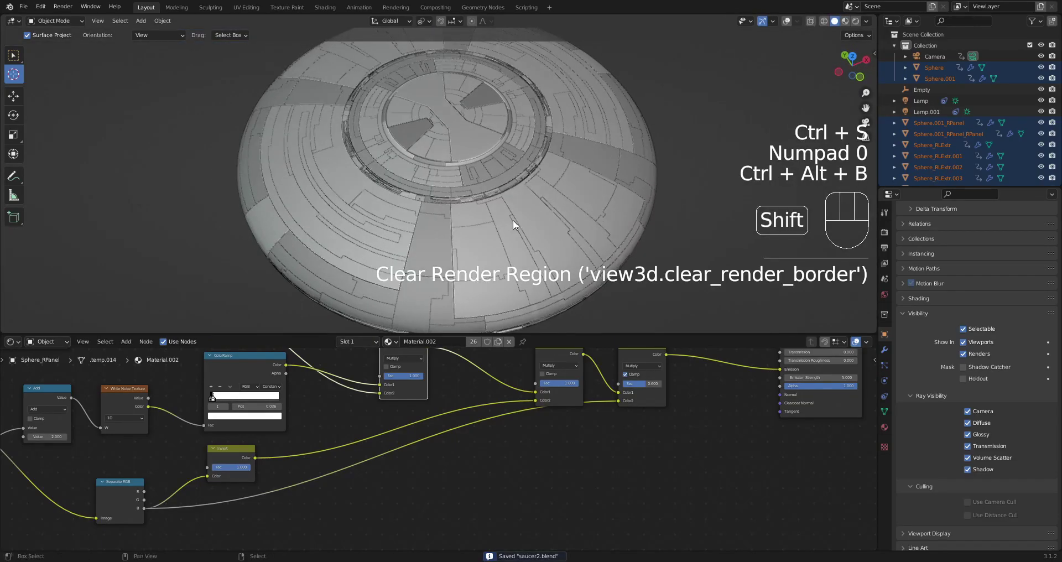
scroll(489, 197, "up", 6)
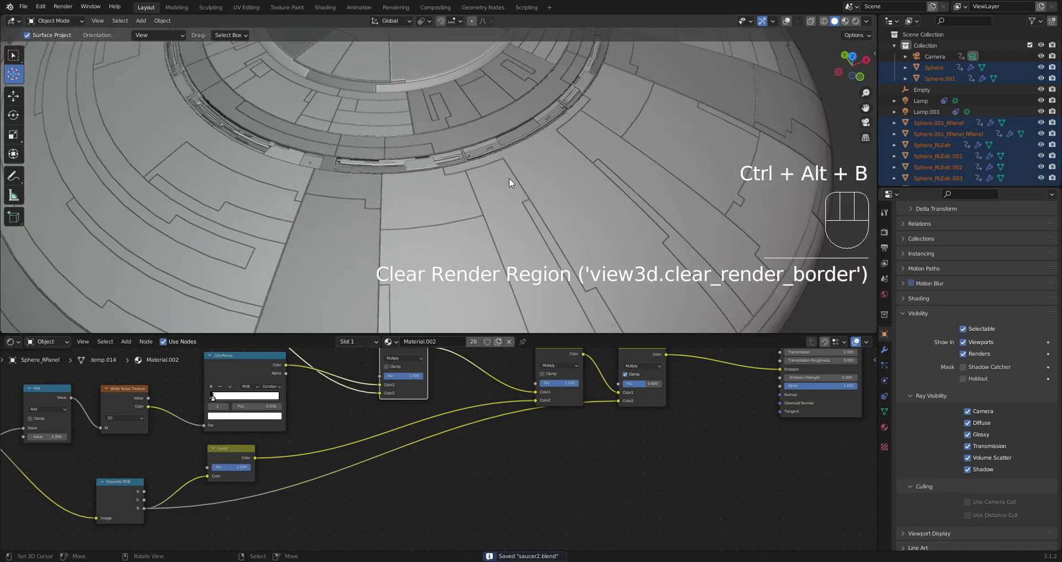
left_click(513, 171)
key("g")
right_click(523, 148)
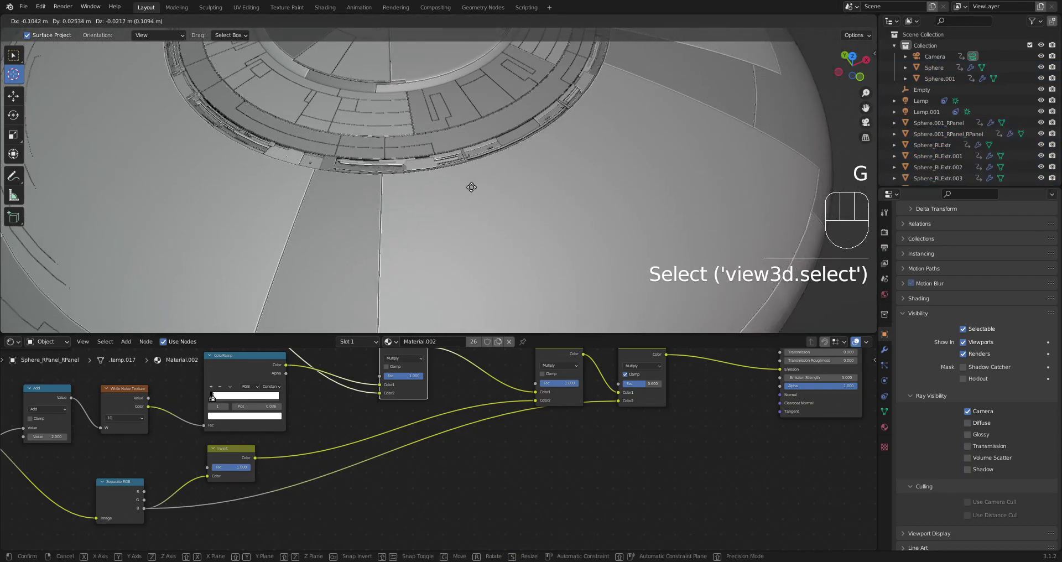
scroll(571, 171, "down", 5)
middle_click_drag(571, 171, 623, 371)
key("g")
right_click(578, 179)
Maximize the 3D viewport, select the detail ring on the saucer's rim, and isolate it by hiding all other objects.
key("ctrl+space")
scroll(559, 231, "up", 3)
scroll(569, 282, "down", 3)
key("space")
key("space")
scroll(595, 278, "up", 6)
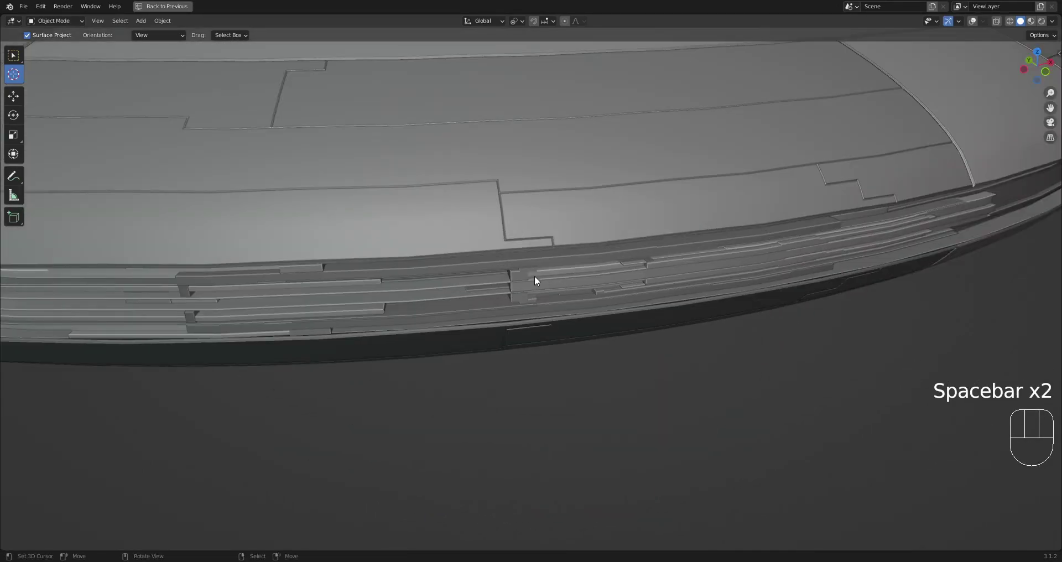
left_click(523, 276)
key("g")
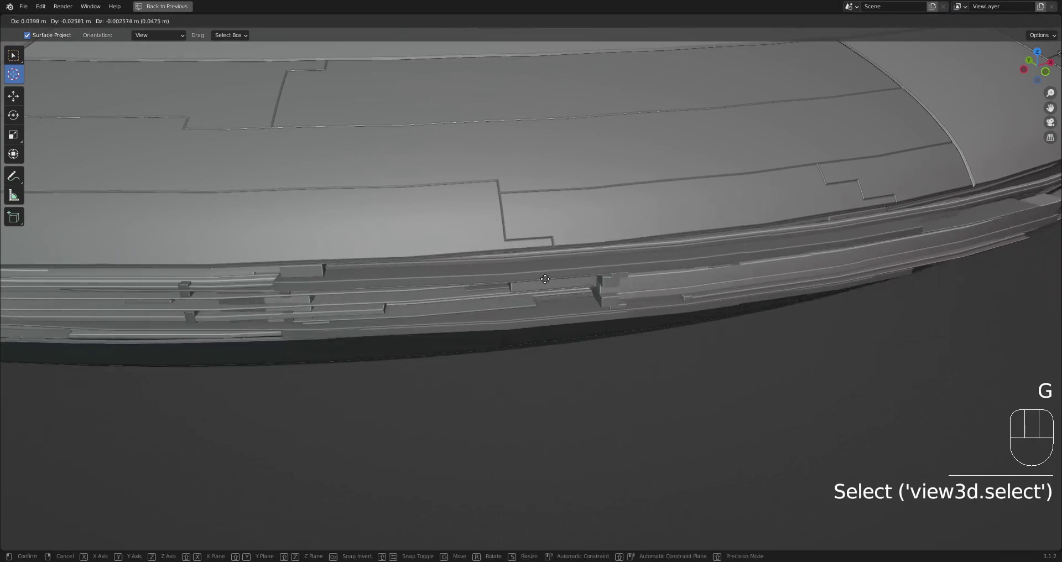
right_click(543, 279)
scroll(559, 281, "down", 8)
key("shift+h")
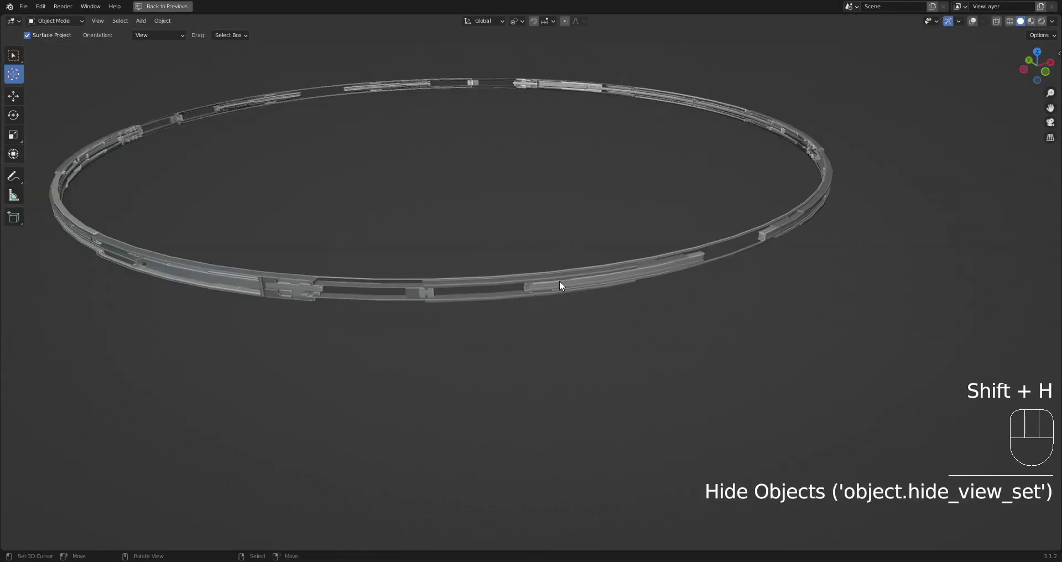
Apply Random Animation to the isolated rim ring in Rotate, Repetitive mode for frames 1 to 300, change the animation seed, and play it.
key("space")
key("space")
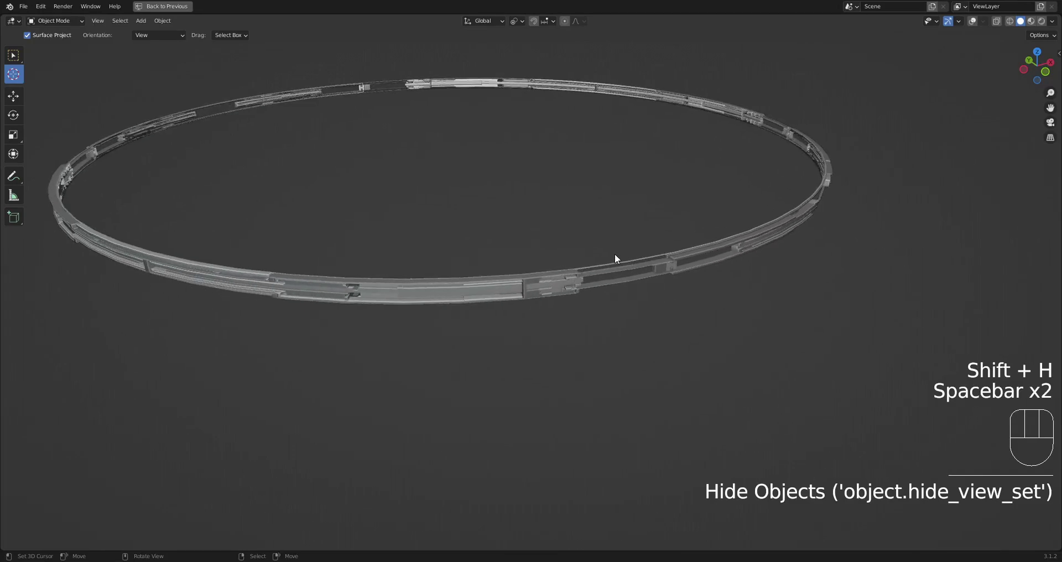
key("shift+q")
left_click(615, 254)
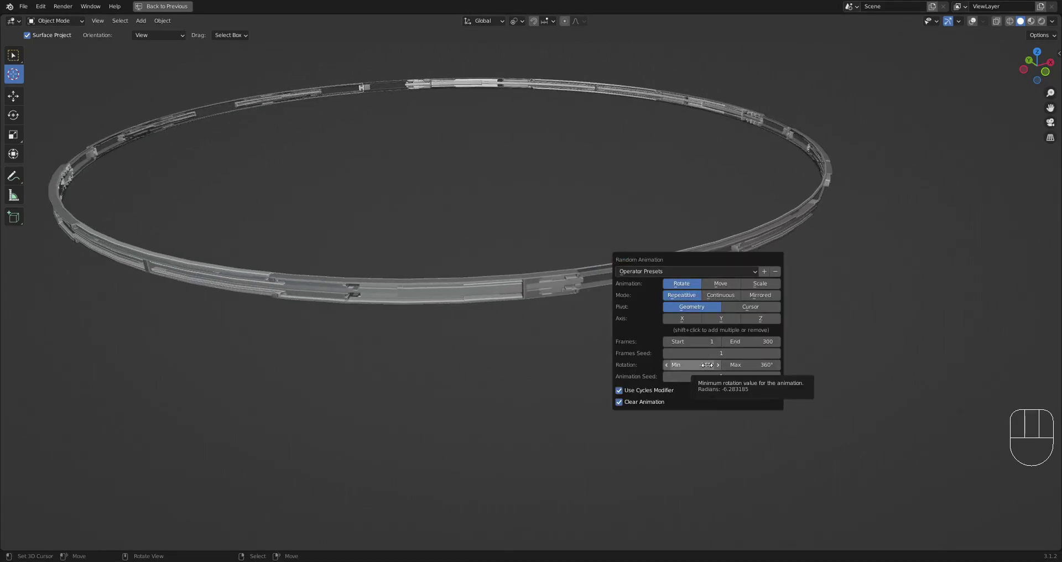
scroll(707, 364, "up", 1, "ctrl")
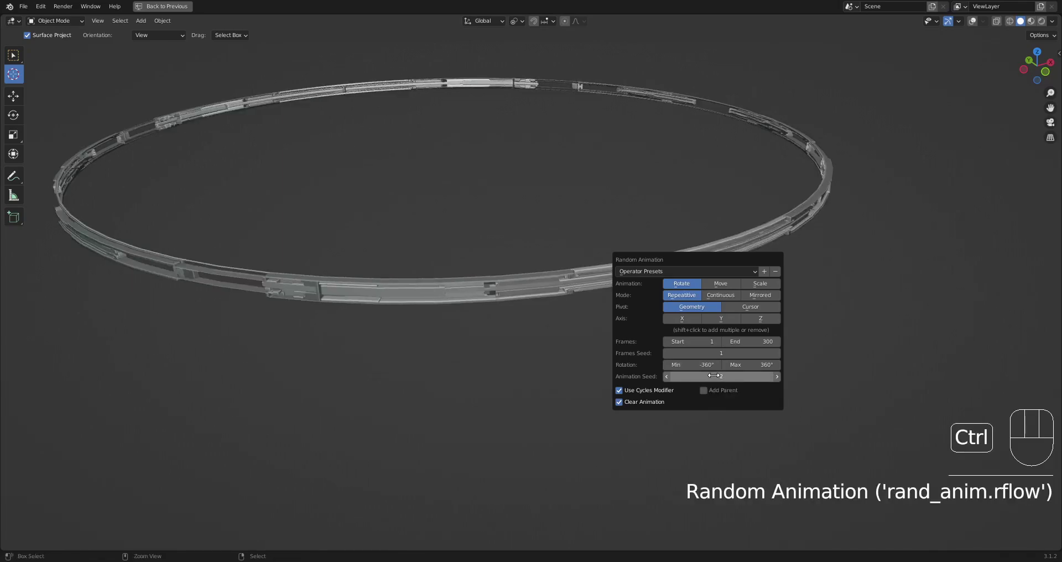
key("space")
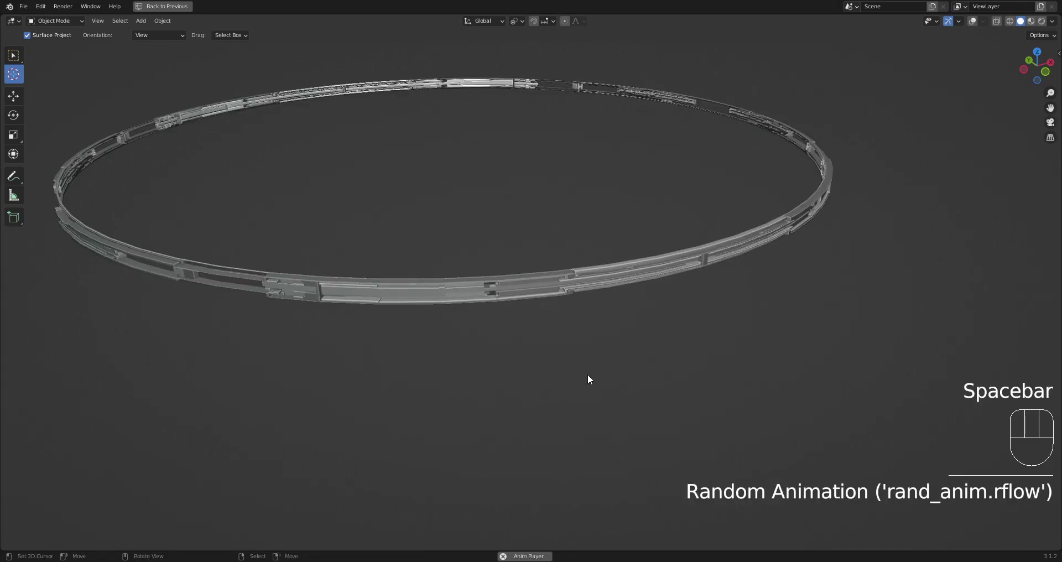
key("space")
key("space")
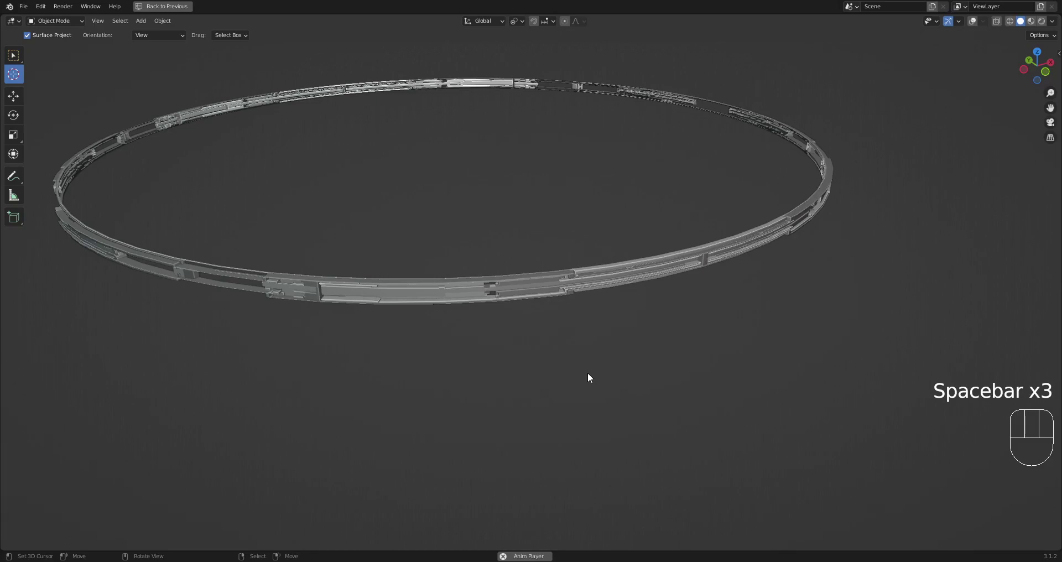
key("space")
Add the Z axis to the rim ring's random rotation and play the animation.
key("ctrl+space")
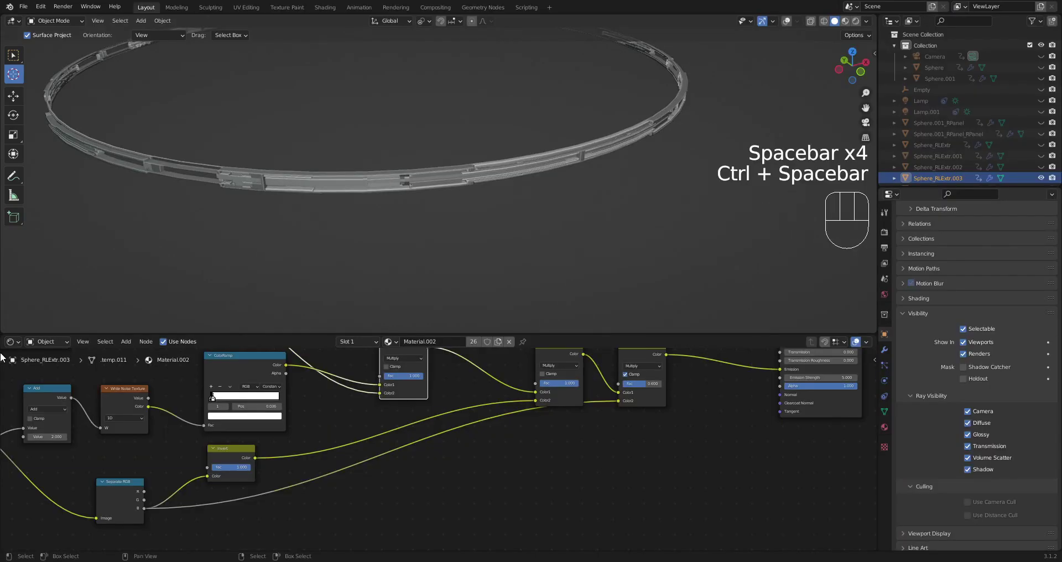
left_click(7, 343)
key("ctrl+space")
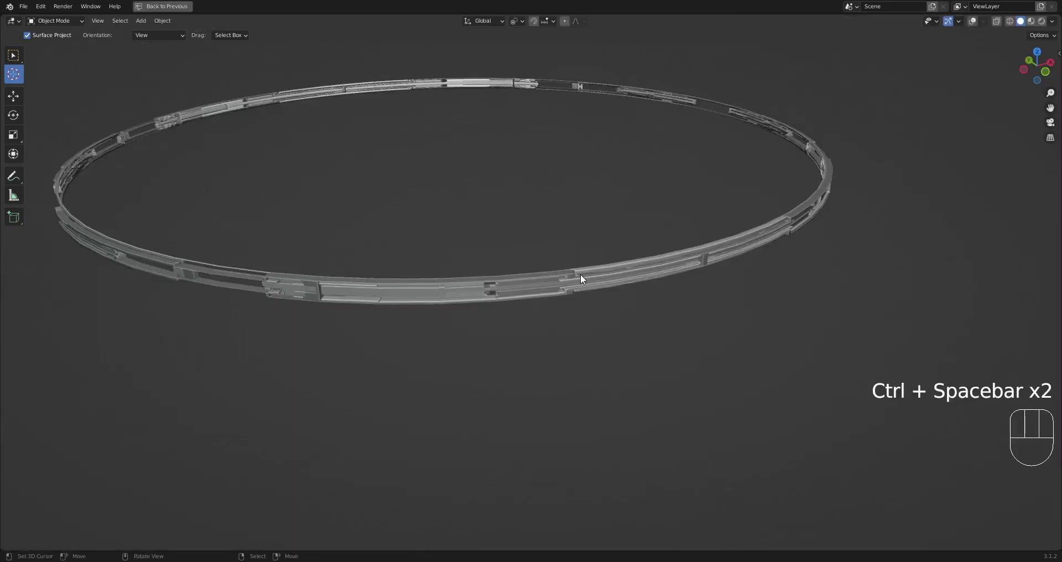
key("F9")
left_click(729, 335, "shift")
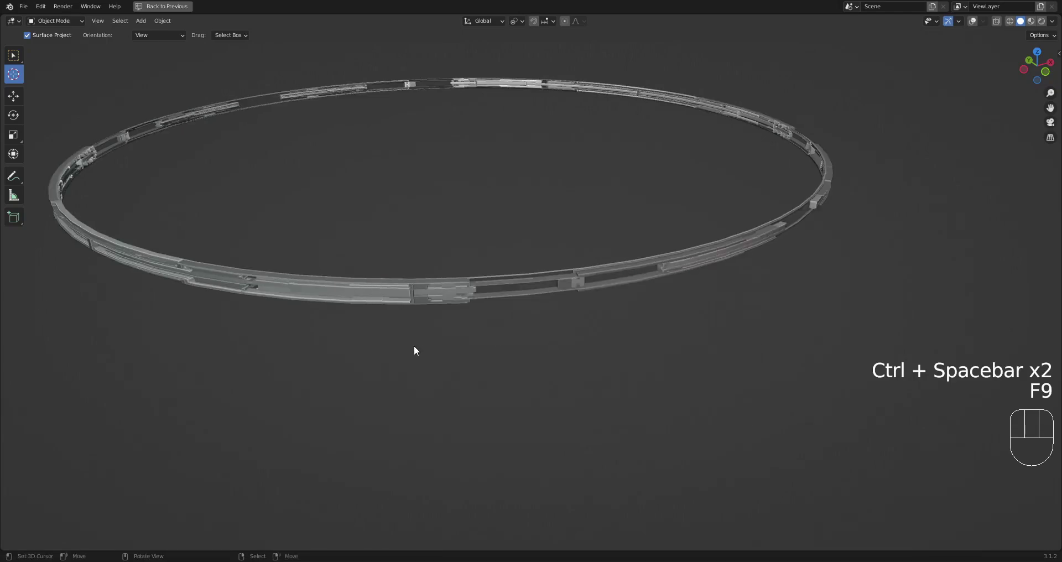
key("space")
key("F9")
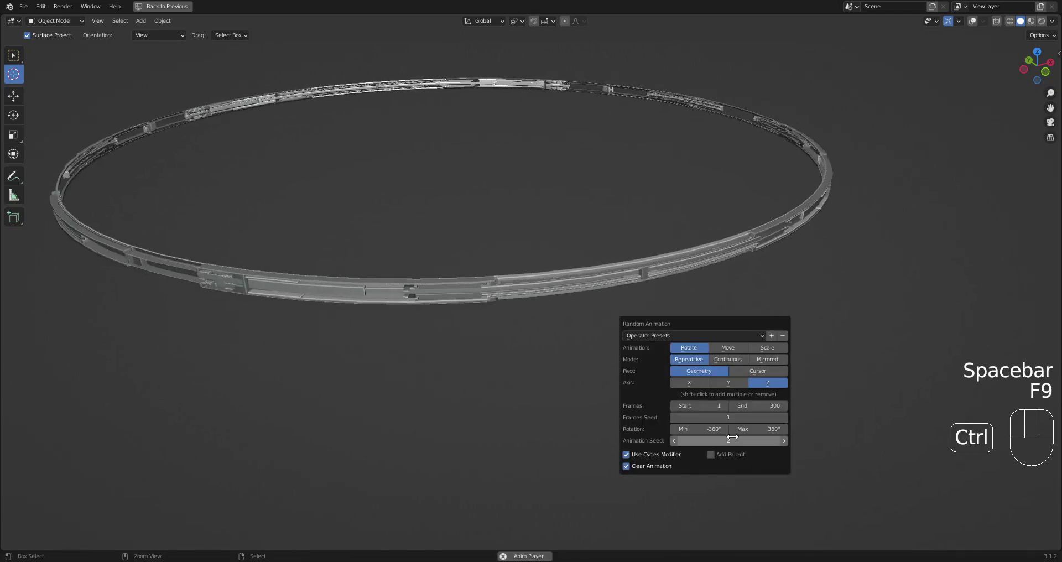
Unhide the rest of the saucer, deselect everything, and review the rotation in Material Preview from the side, above and through the camera.
key("alt+h")
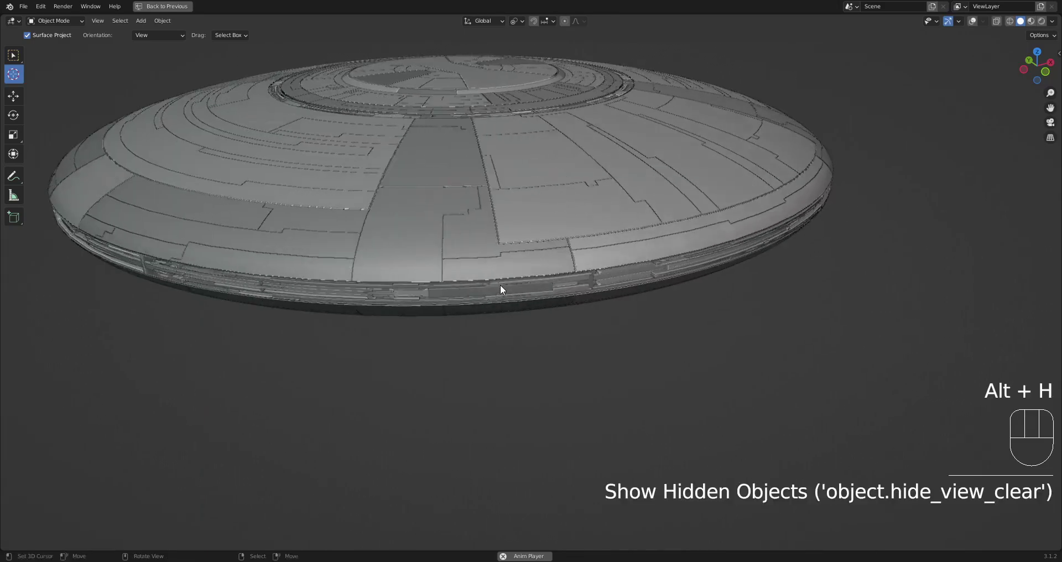
key("alt+a")
mouse_move(609, 291)
middle_mouse_down()
mouse_move(635, 240)
mouse_move(632, 309)
middle_mouse_up()
key("z")
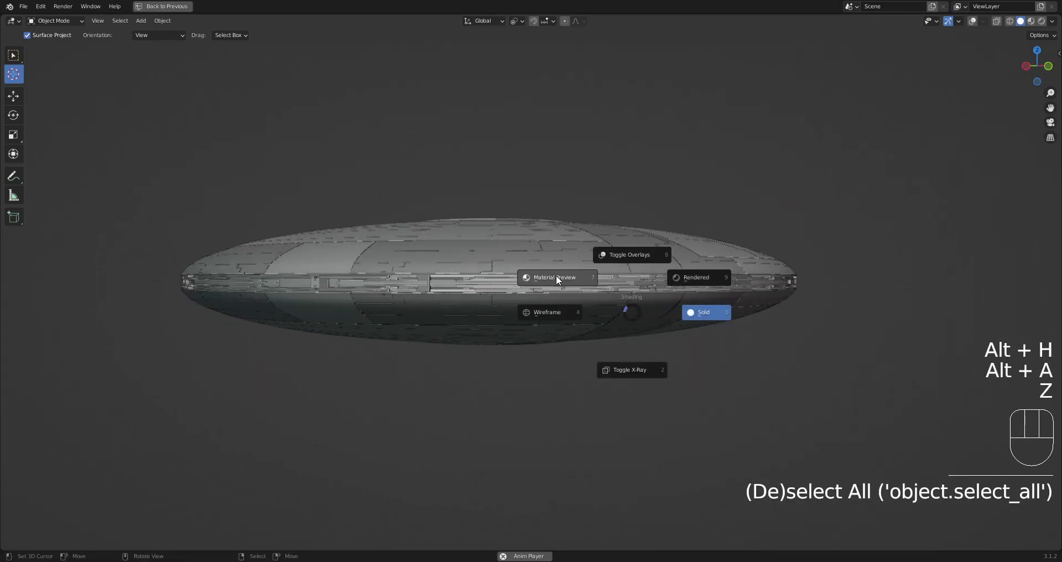
left_click(556, 275)
middle_click_drag(556, 275, 590, 288)
key("KP_0")
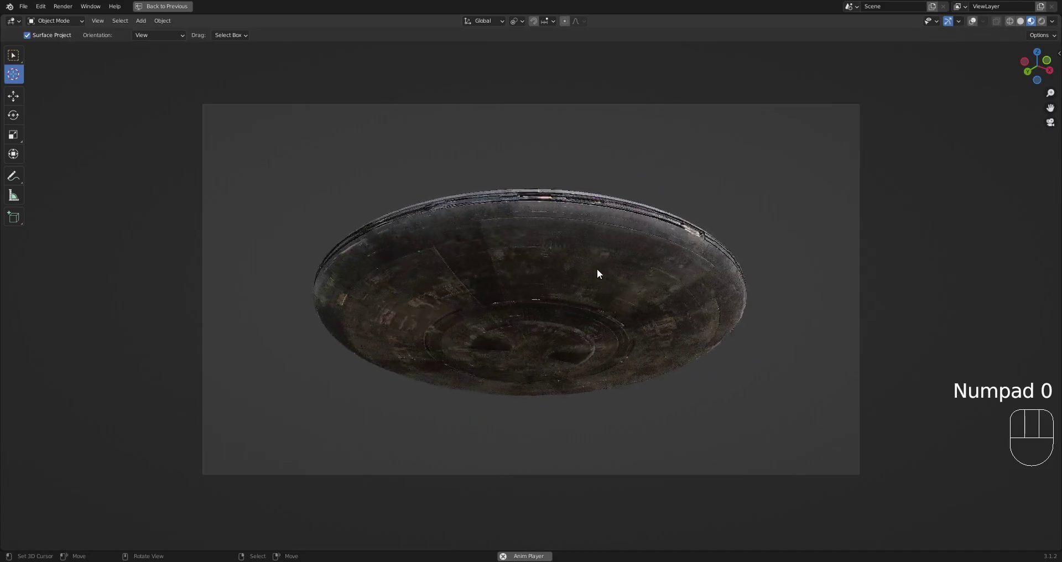
key("KP_0")
middle_click_drag(596, 267, 642, 277)
key("KP_0")
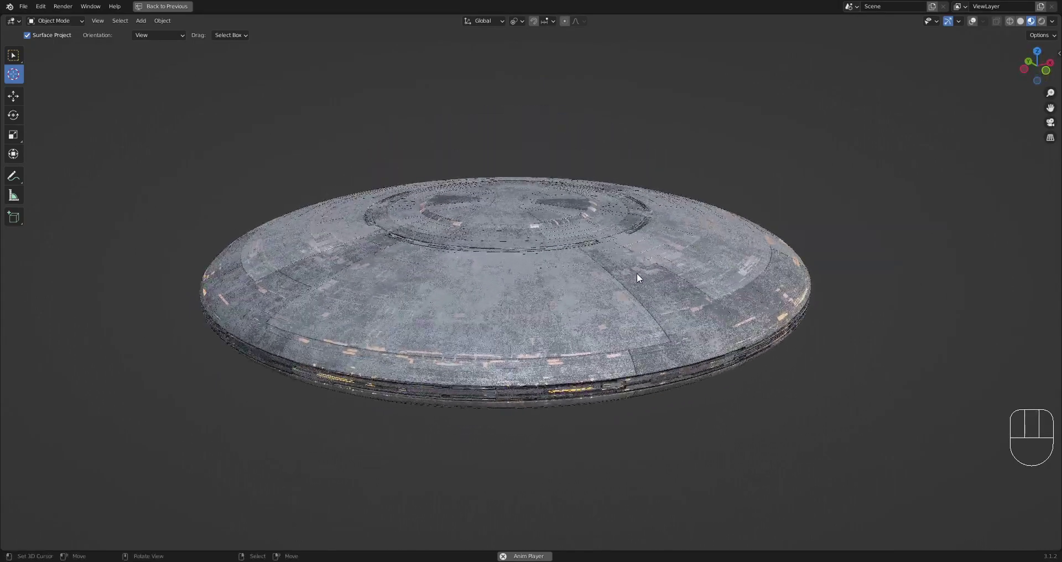
Set the camera view to Solid shading, stop the playback, save the file, and restore the split layout.
key("z")
left_click(692, 277)
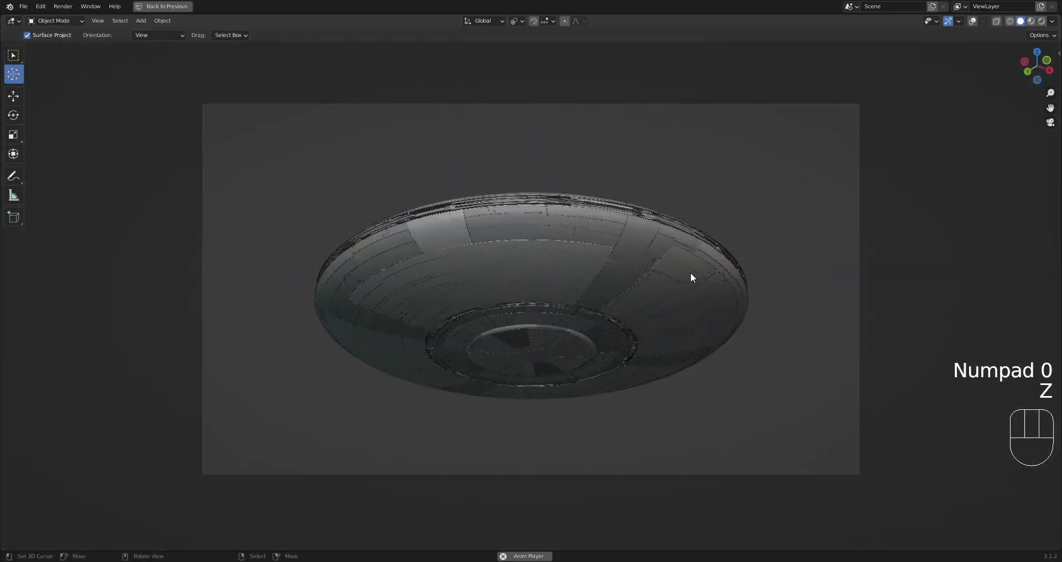
key("ctrl+s")
key("z")
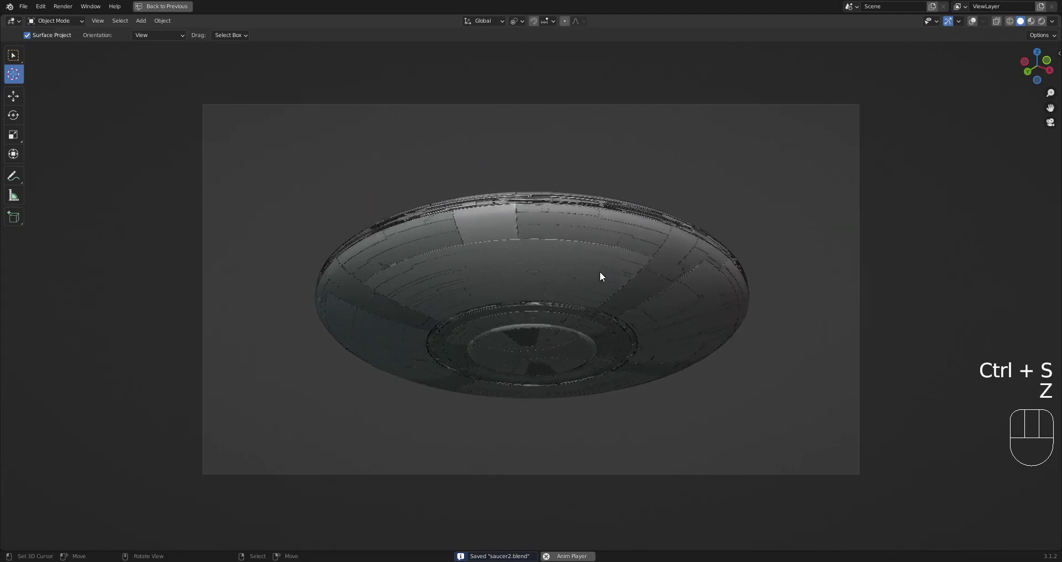
key("space")
key("ctrl+s")
key("KP_0")
key("KP_0")
key("ctrl+space")
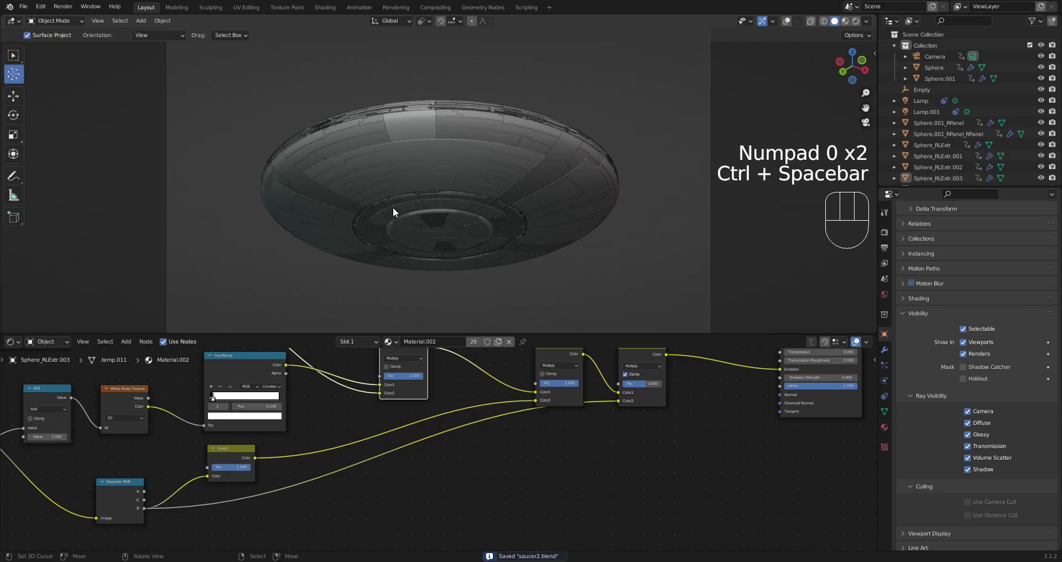
Compare the saucer's lights in Rendered and Material Preview shading through the camera.
key("z")
left_click(465, 161)
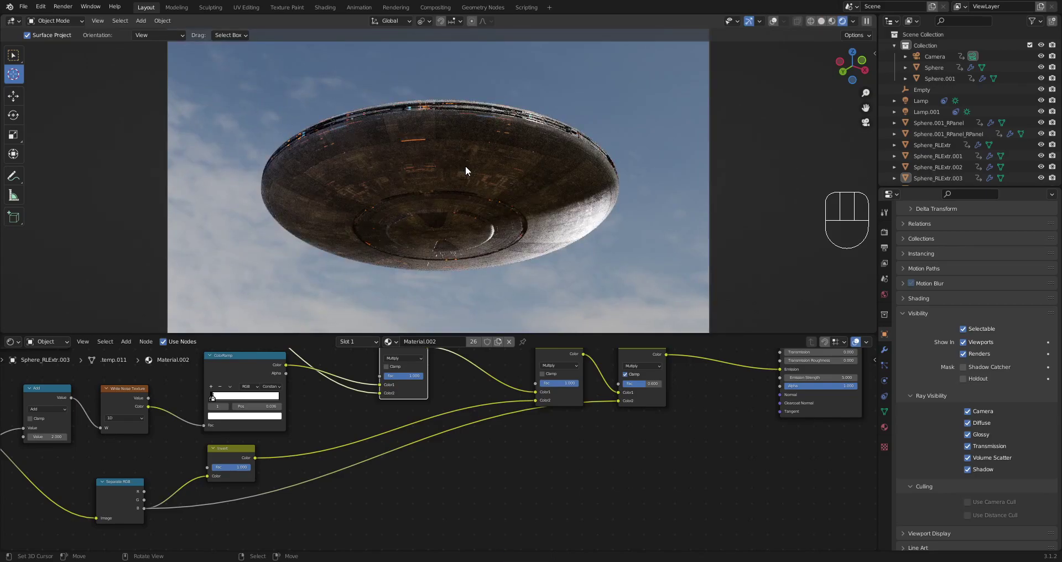
key("z")
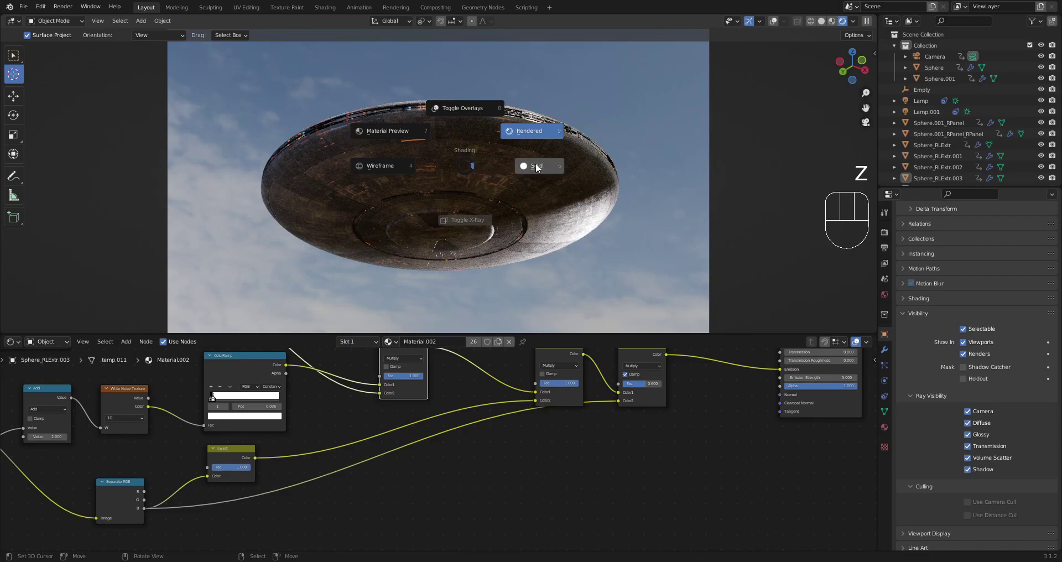
left_click(407, 129)
key("z")
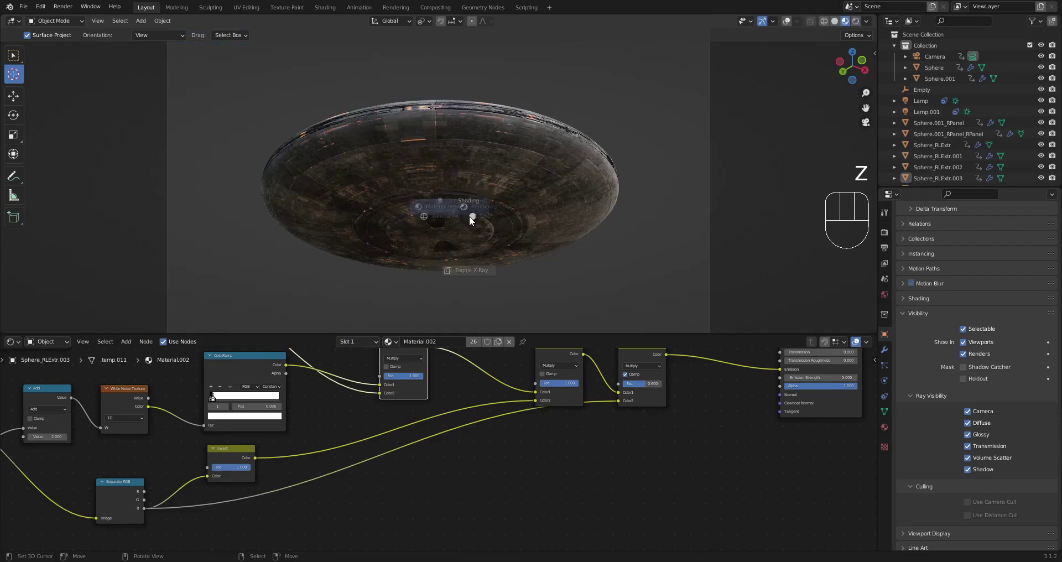
left_click(529, 181)
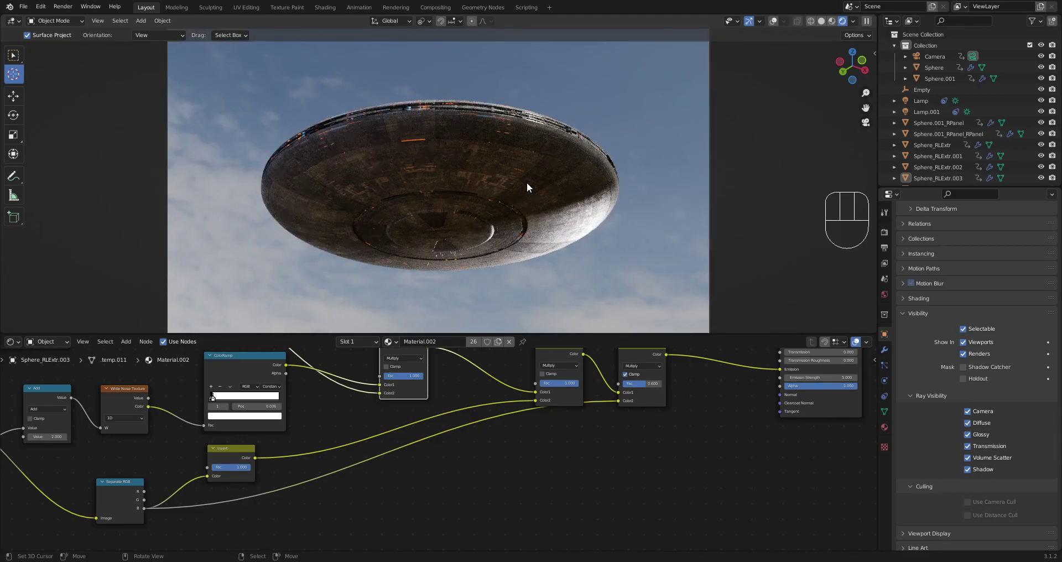
Return the viewport to Solid shading, save the file, and clear the render region outside the camera view.
key("z")
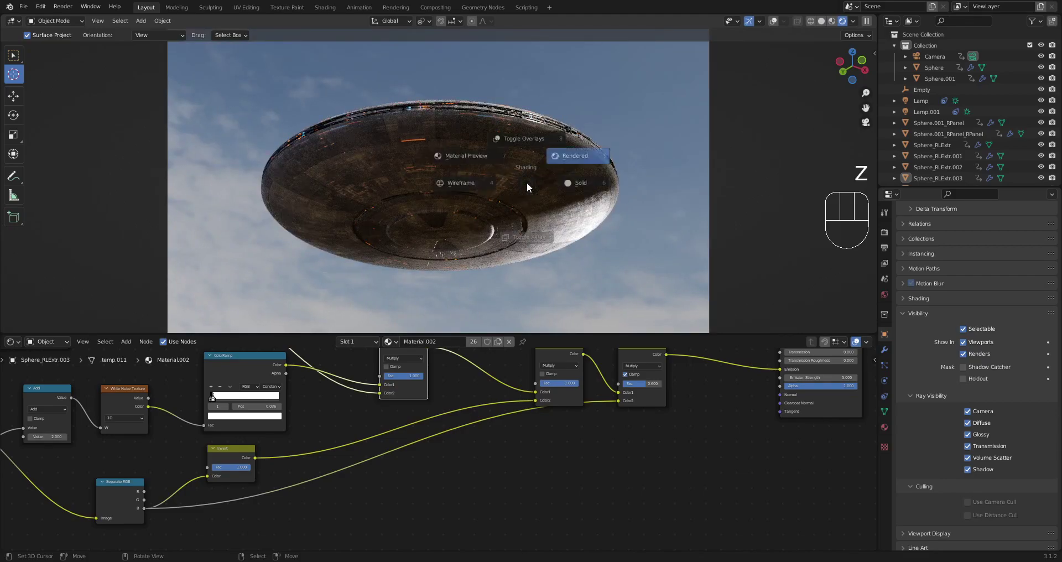
left_click(589, 180)
key("ctrl+s")
key("KP_0")
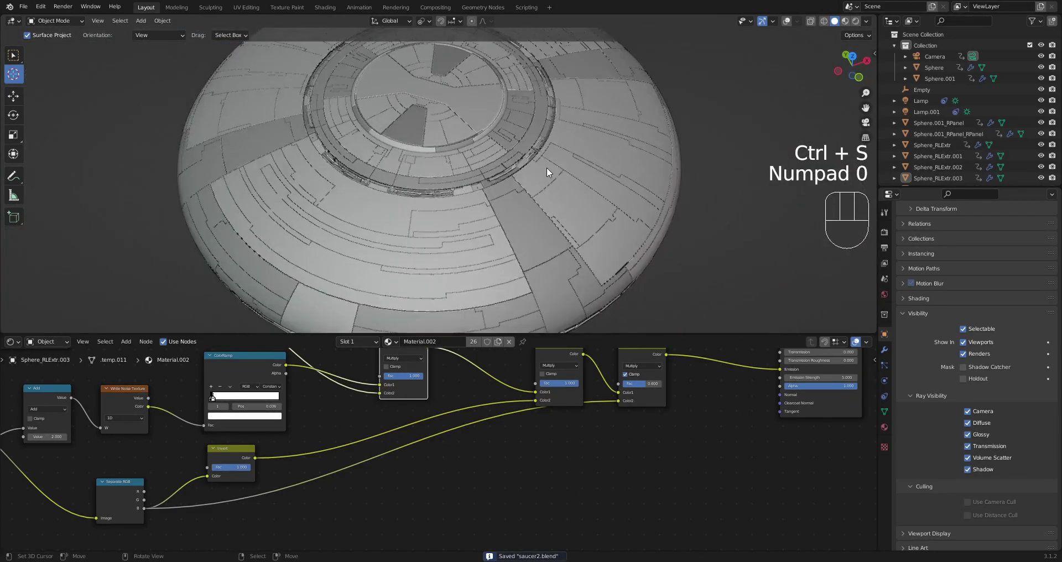
key("ctrl+alt+b")
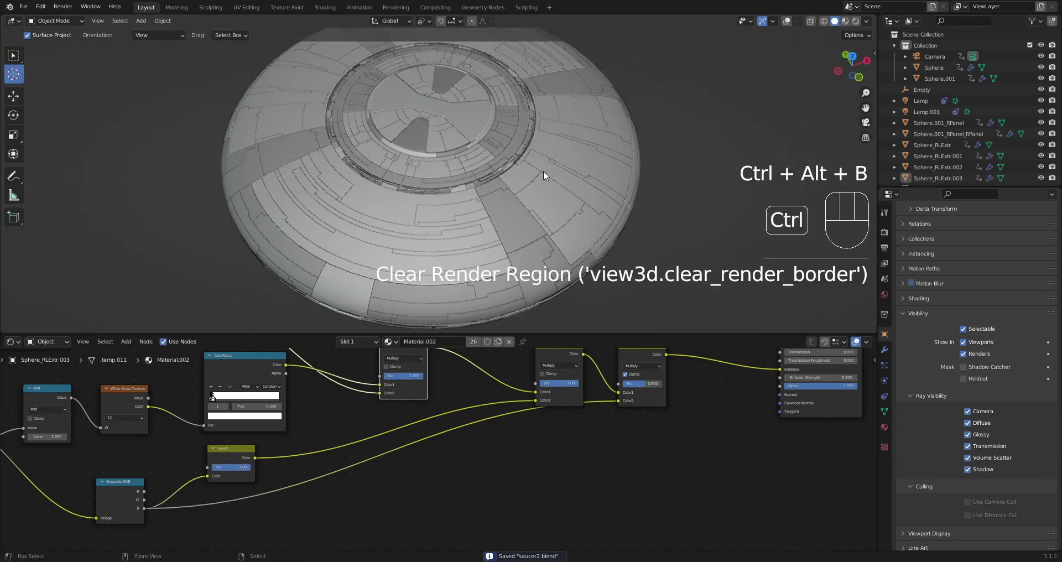
Examine the finished saucer's hull panels and rim detail from above, below and the side in a maximized viewport.
key("ctrl+space")
middle_click_drag(545, 232, 569, 244)
scroll(557, 137, "up", 3)
scroll(557, 138, "down", 3)
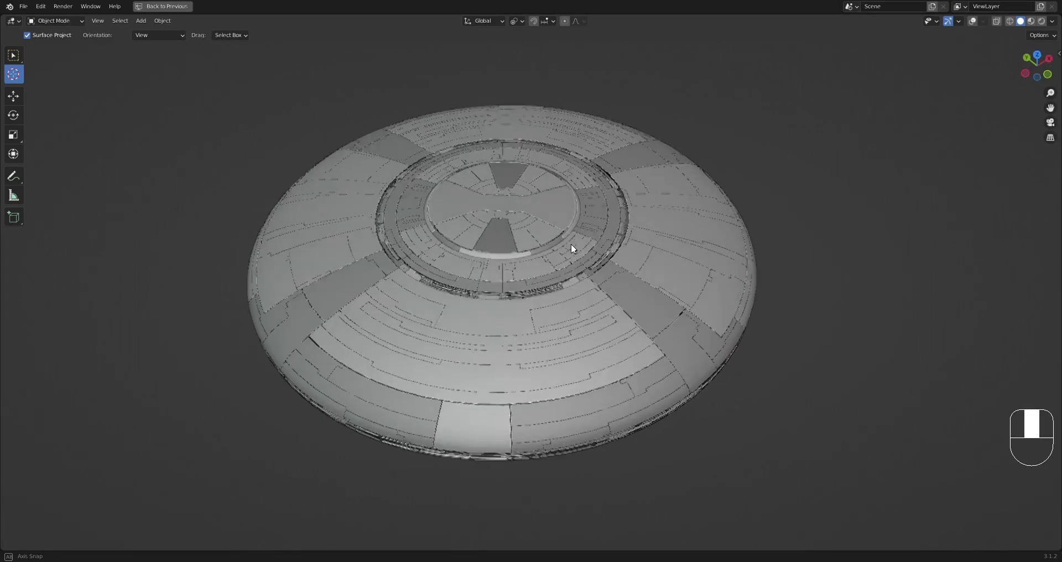
scroll(570, 242, "up", 3)
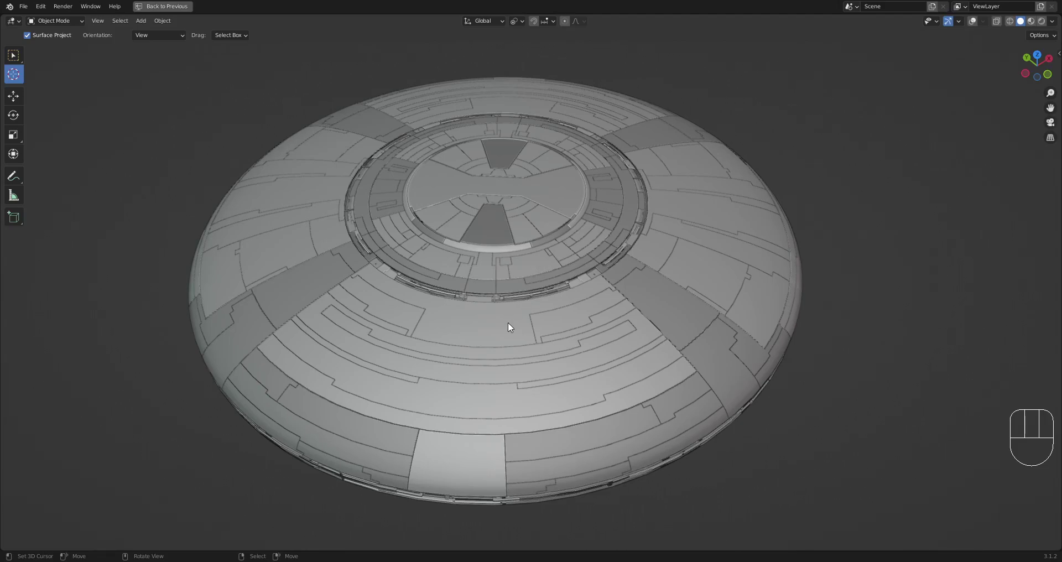
scroll(508, 322, "up", 4)
scroll(507, 322, "down", 4)
middle_click_drag(520, 321, 522, 218)
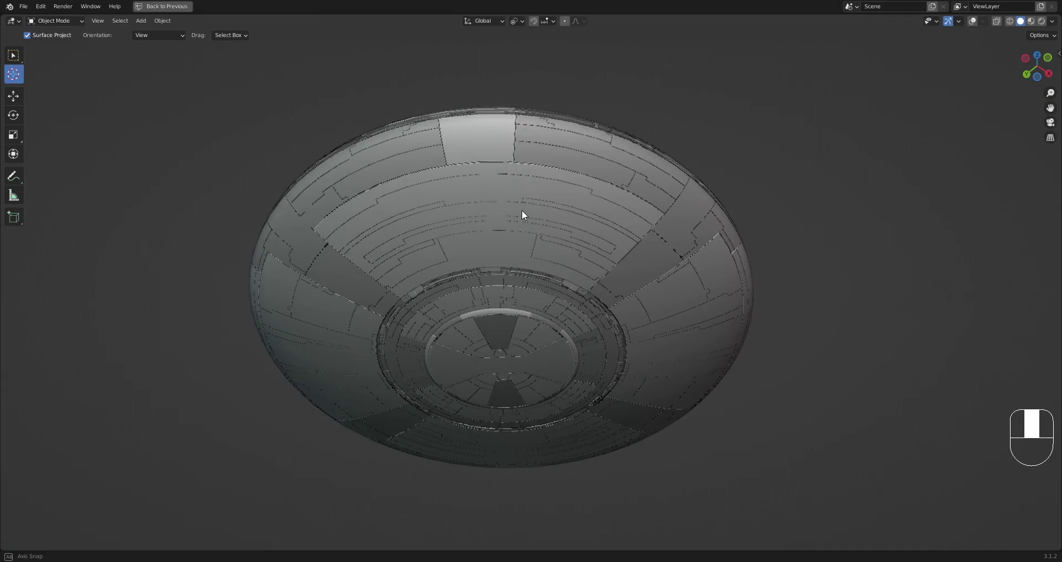
scroll(522, 216, "up", 3)
scroll(577, 196, "down", 1)
middle_click_drag(576, 197, 570, 250)
scroll(571, 250, "down", 1)
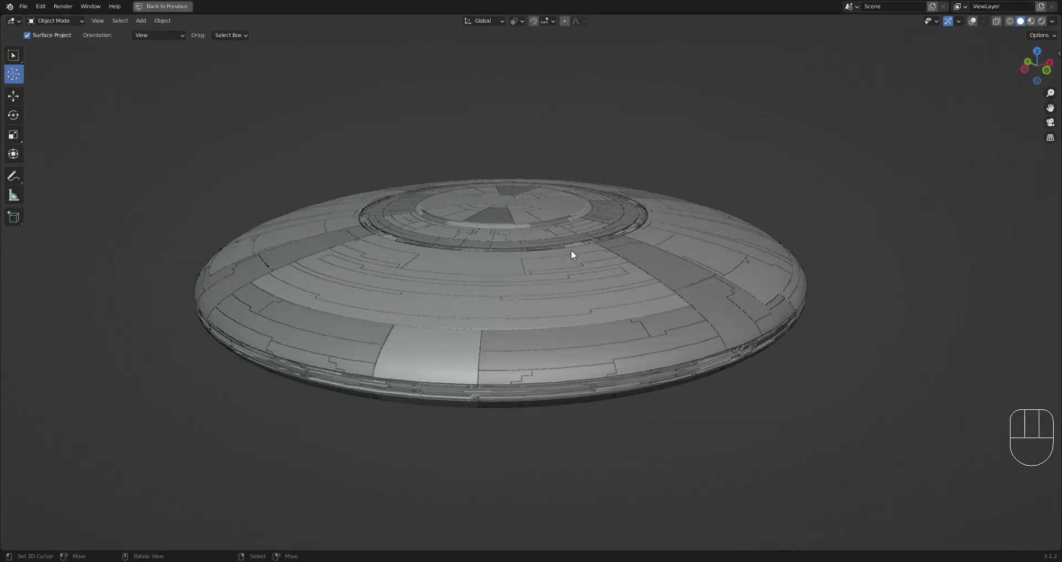
middle_click_drag(626, 224, 611, 258)
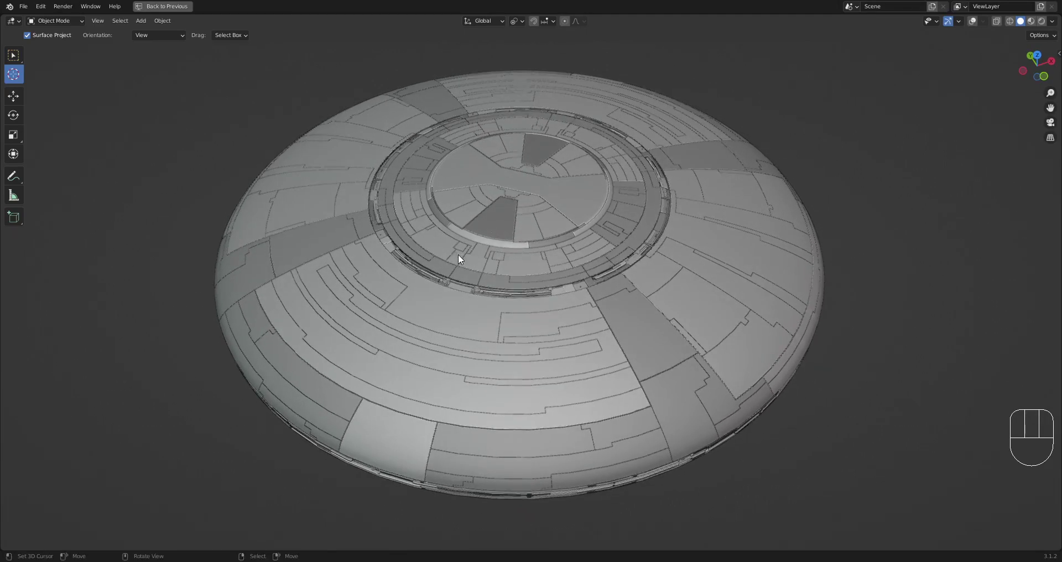
middle_click_drag(465, 260, 601, 273)
key("alt")
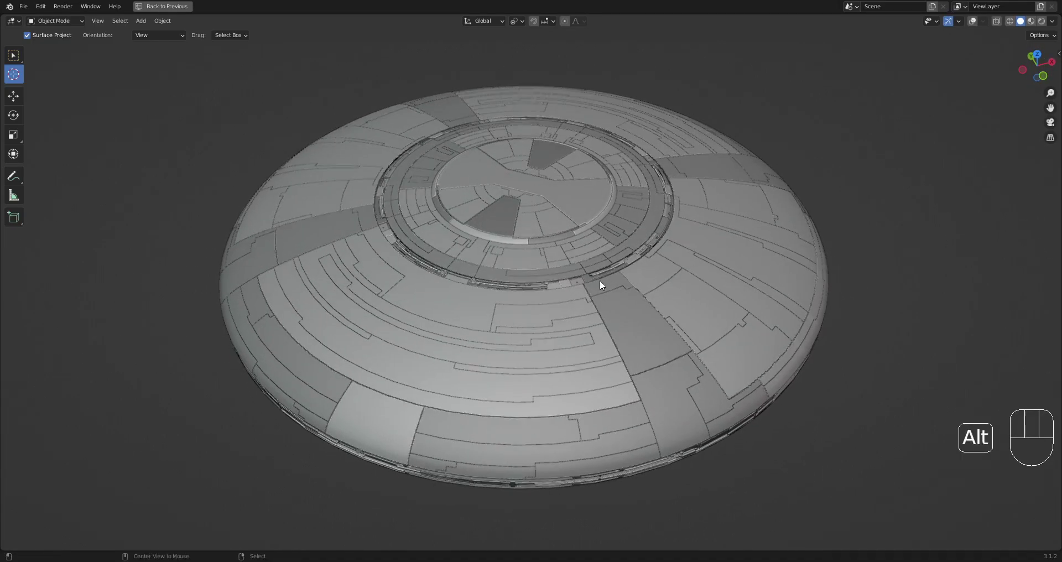